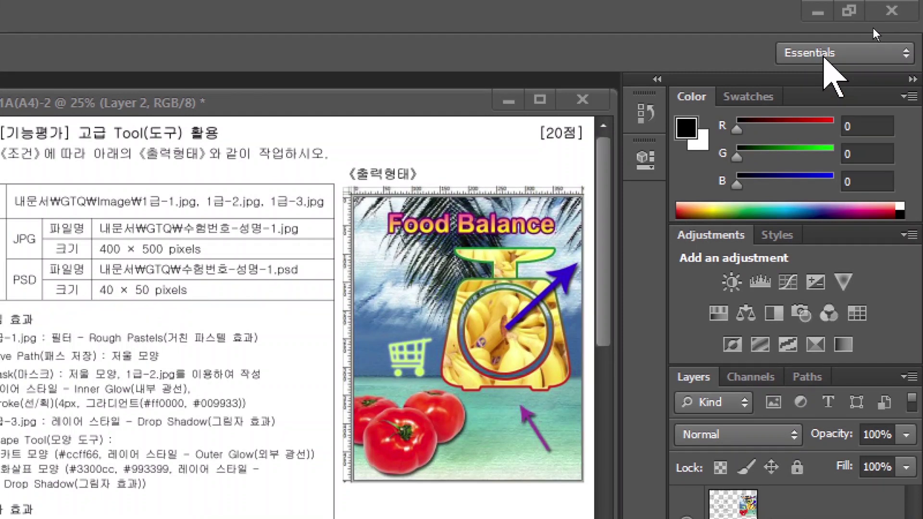
Reset the Essentials workspace and leave the toolbox showing tools in two columns
click(825, 54)
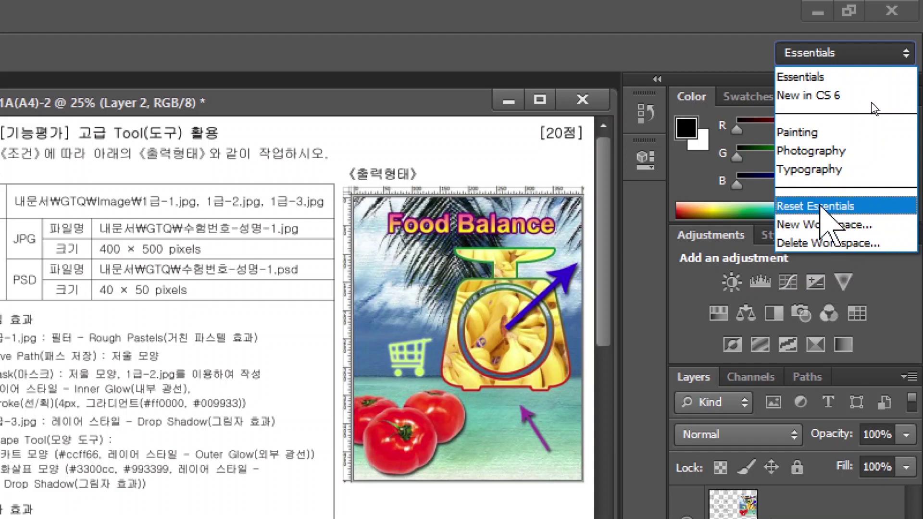
click(823, 207)
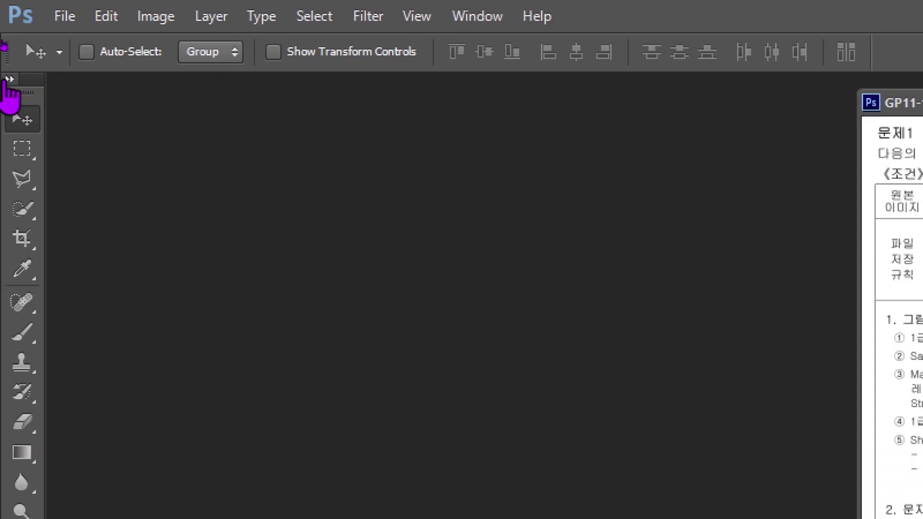
click(9, 79)
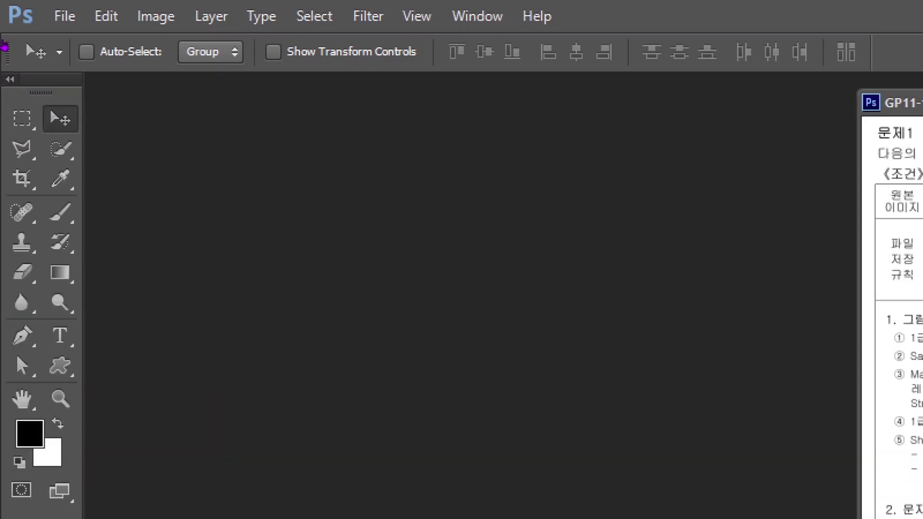
click(9, 78)
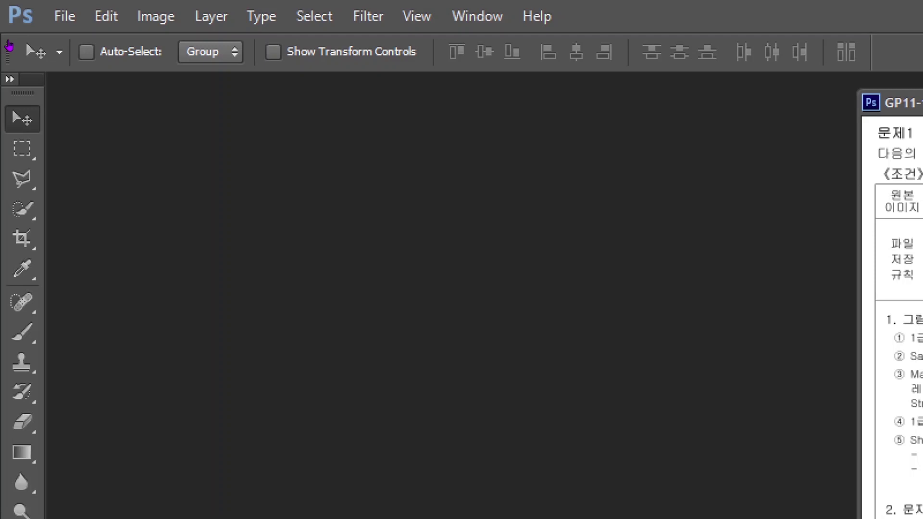
click(10, 79)
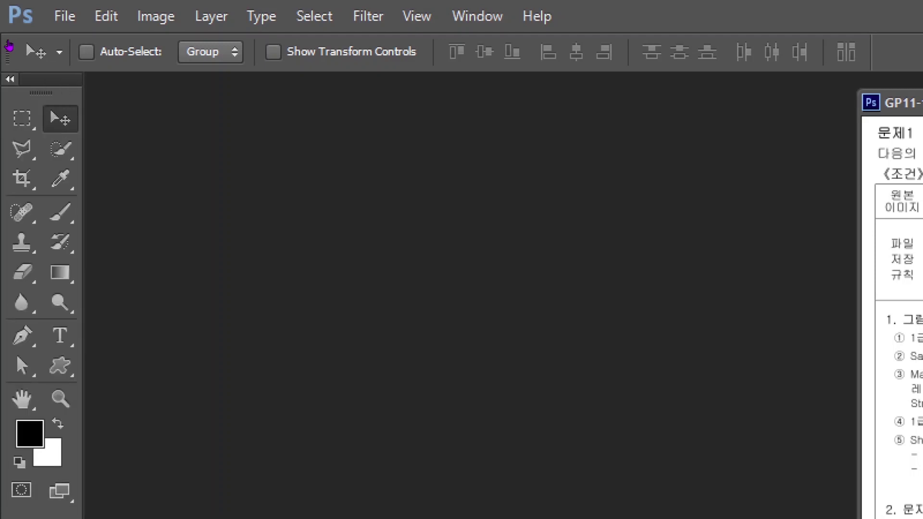
click(10, 79)
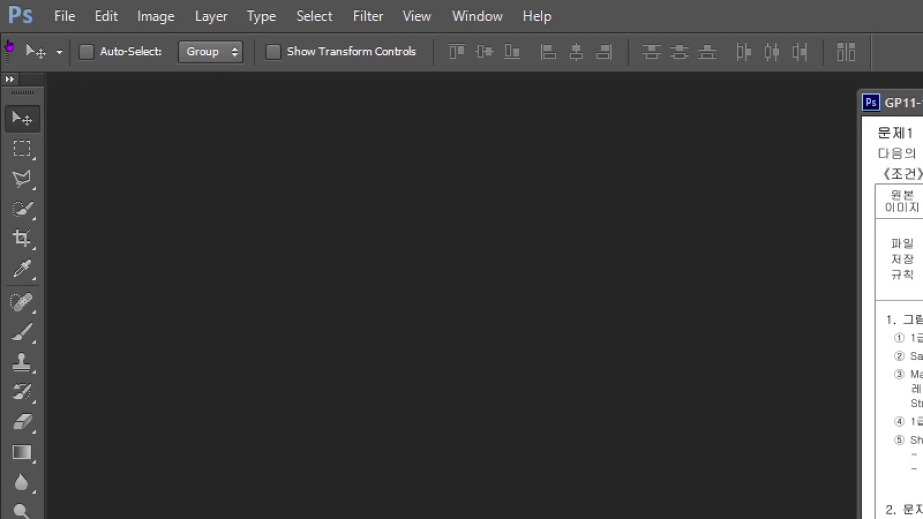
click(10, 79)
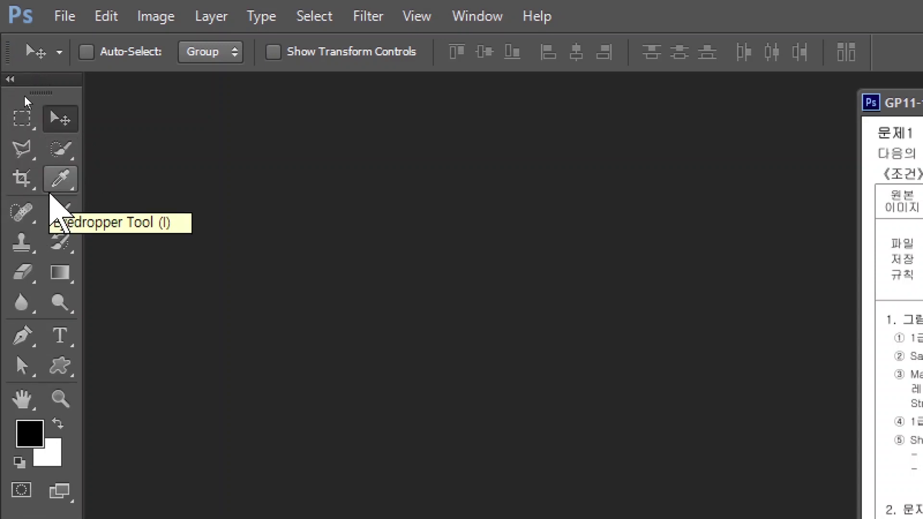
click(105, 16)
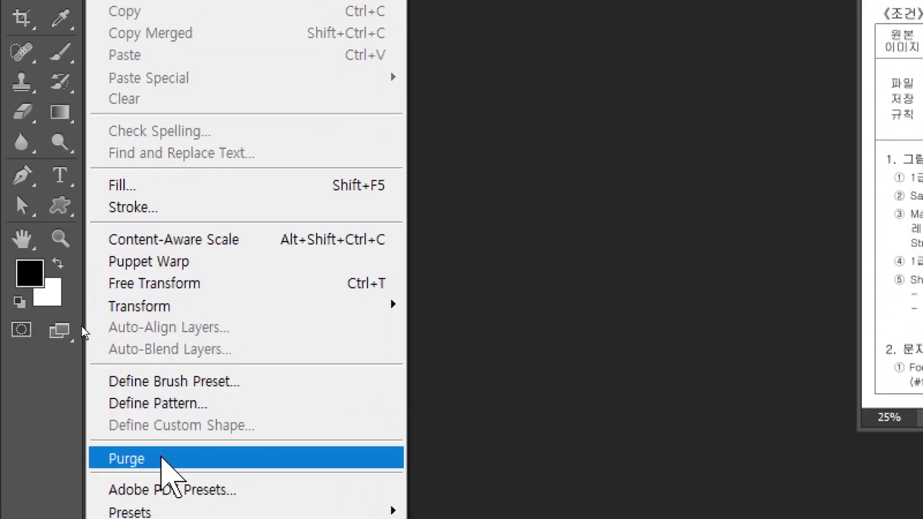
mouse_move(160, 504)
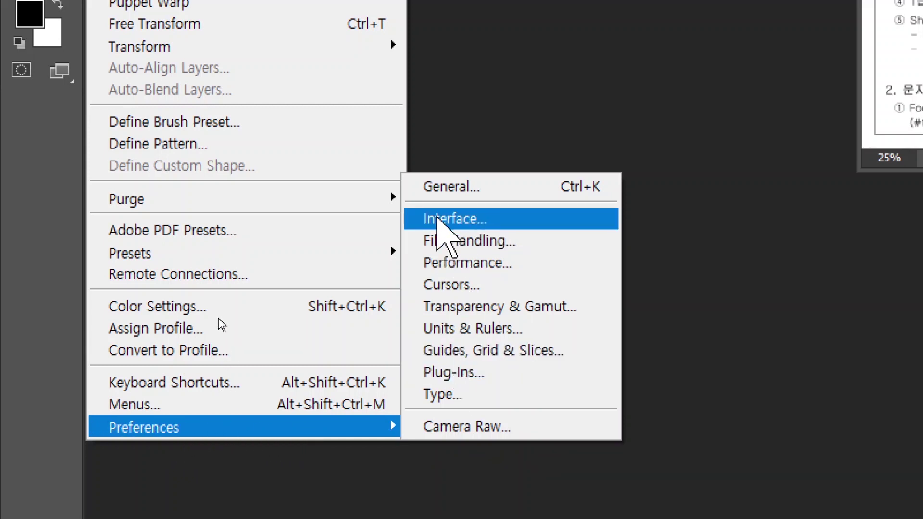
click(437, 219)
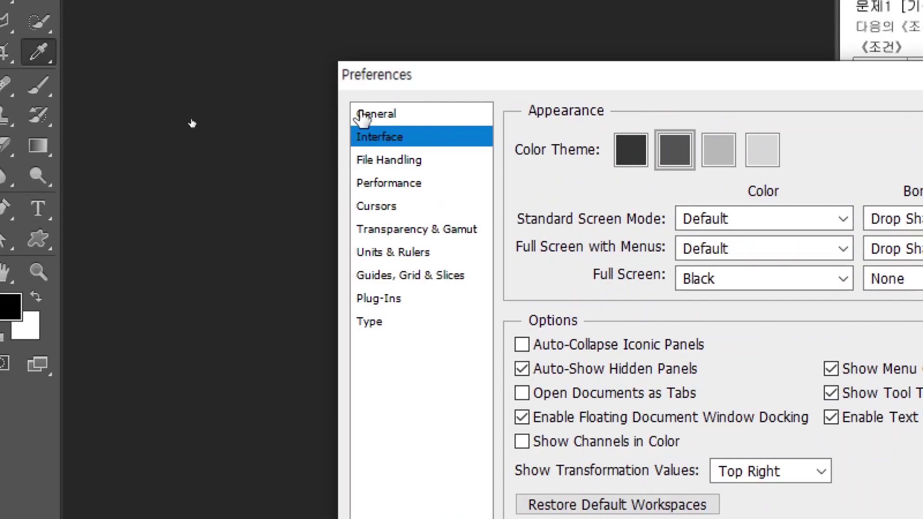
click(363, 115)
click(366, 321)
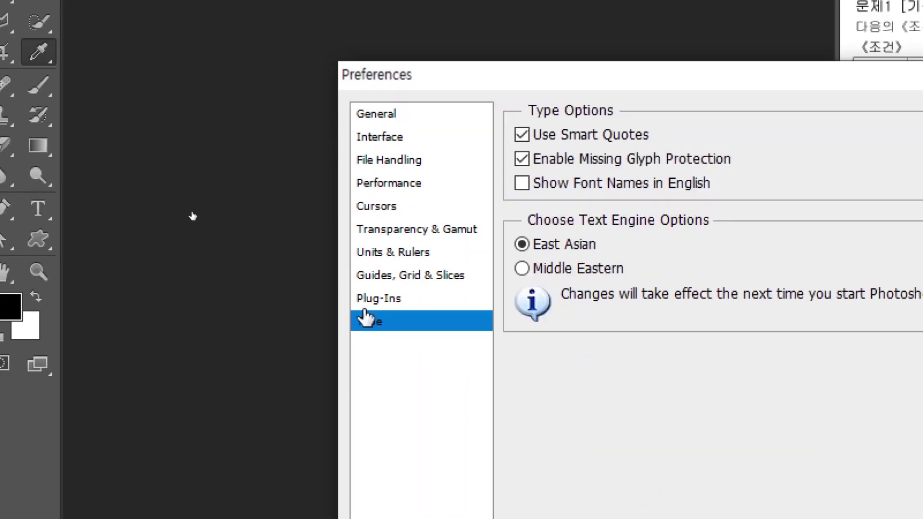
click(383, 138)
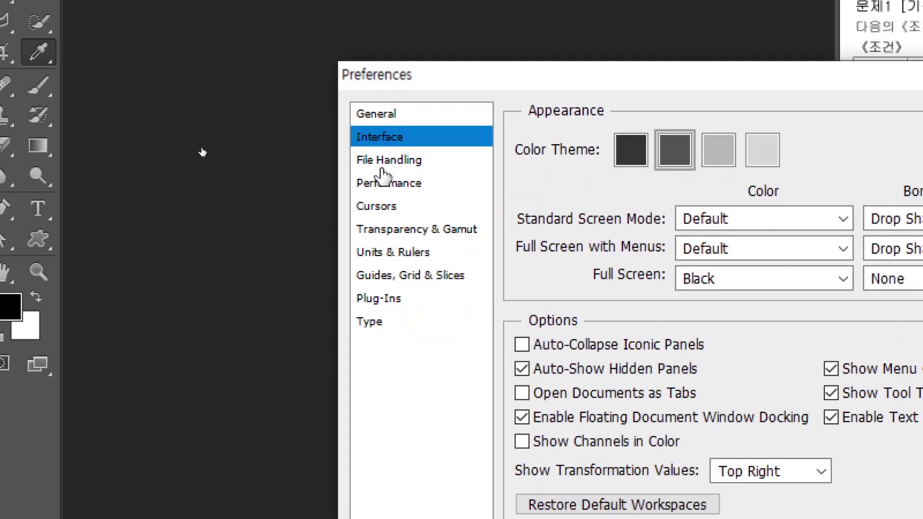
click(381, 163)
click(373, 186)
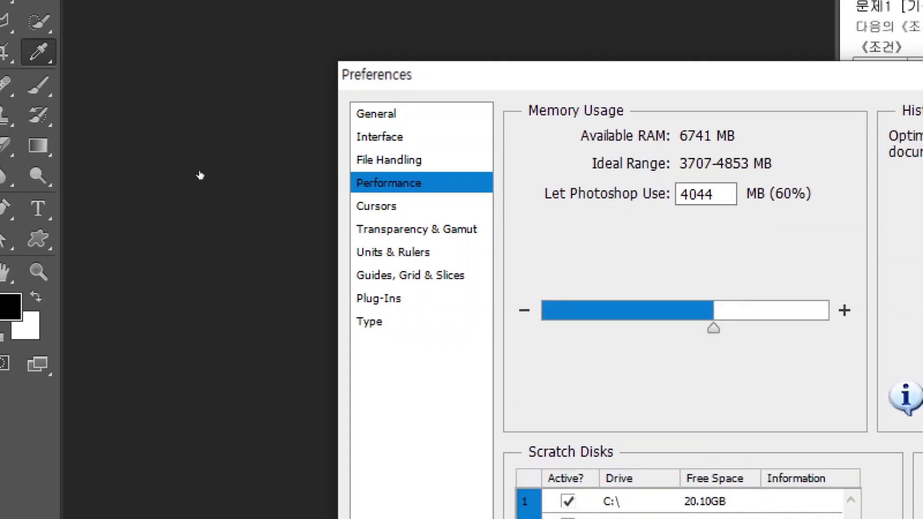
click(394, 142)
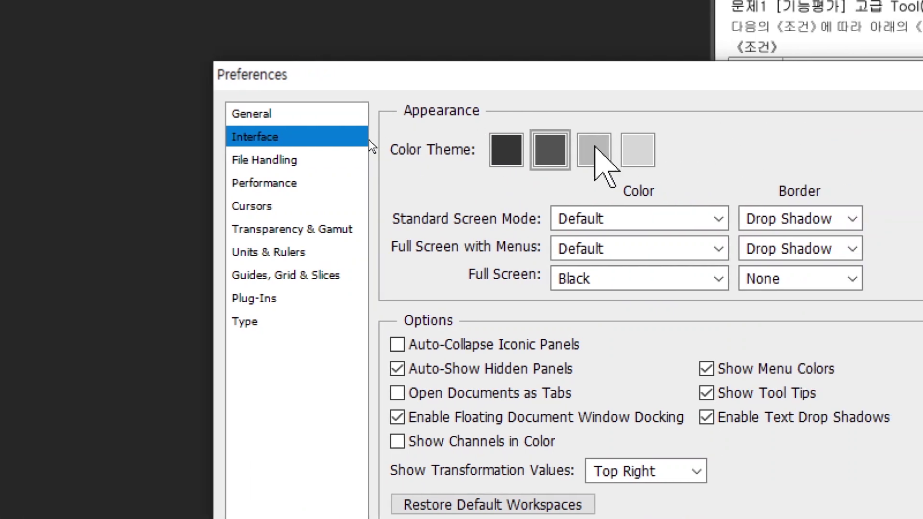
click(637, 150)
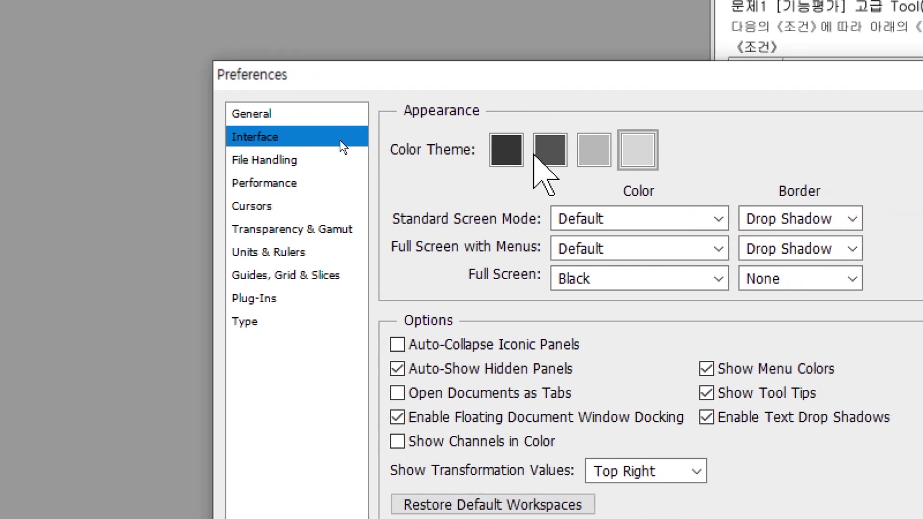
click(537, 154)
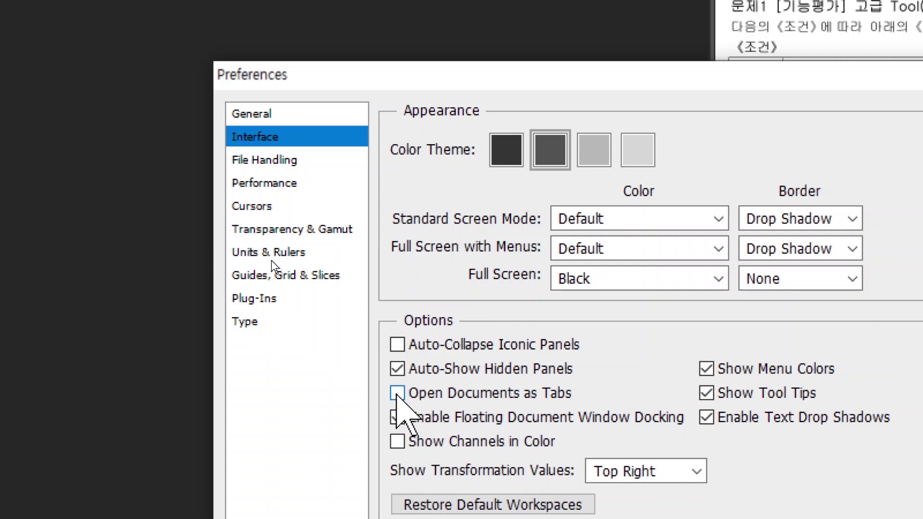
click(255, 210)
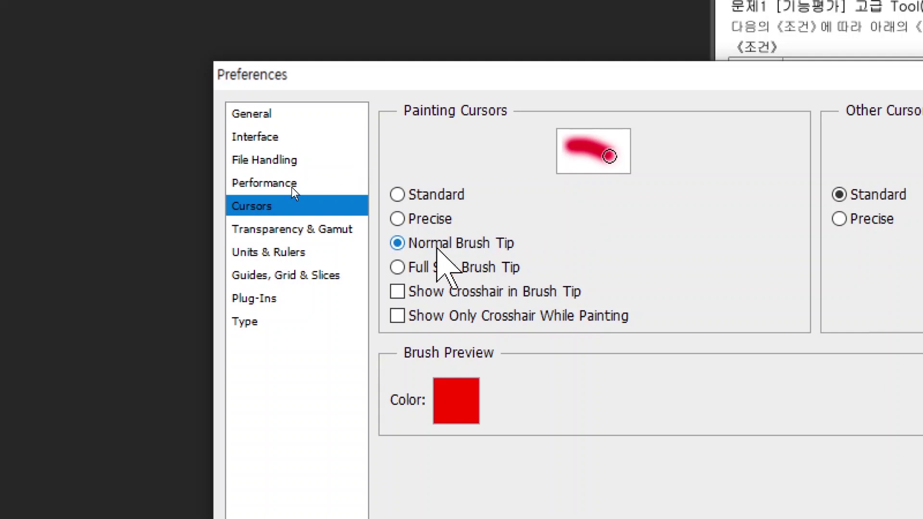
click(281, 253)
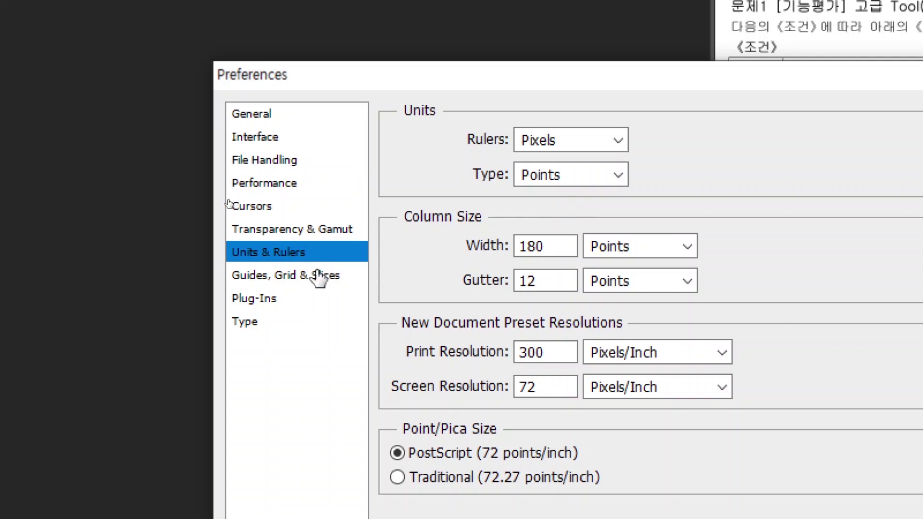
click(263, 278)
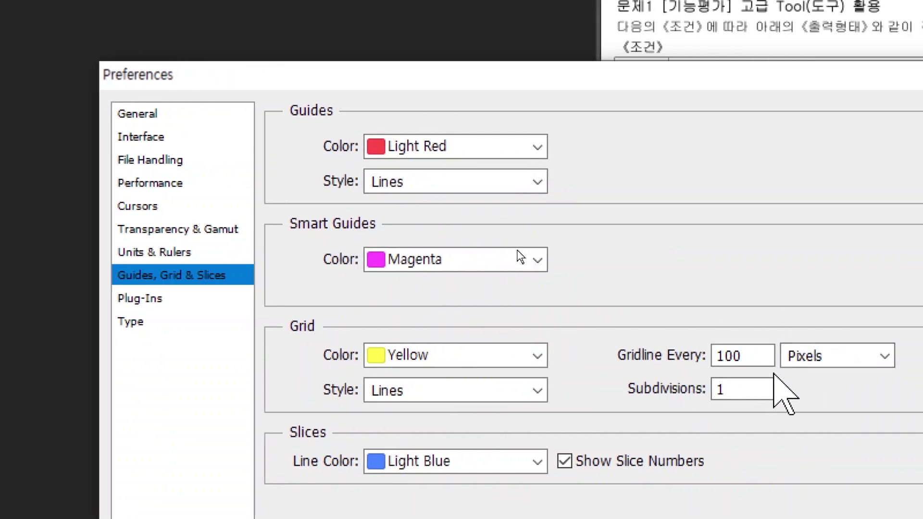
click(130, 323)
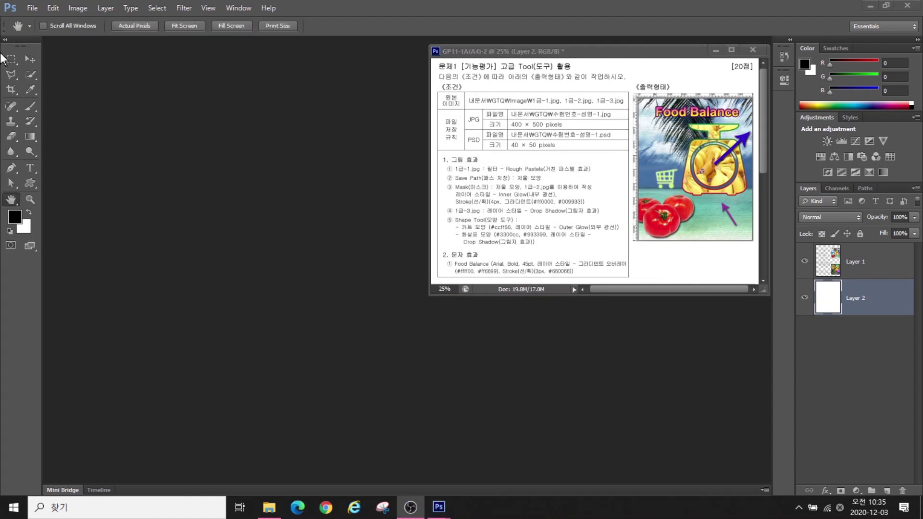
Create a white 400 × 500 px, 72 ppi RGB document named with the candidate number and name
click(32, 8)
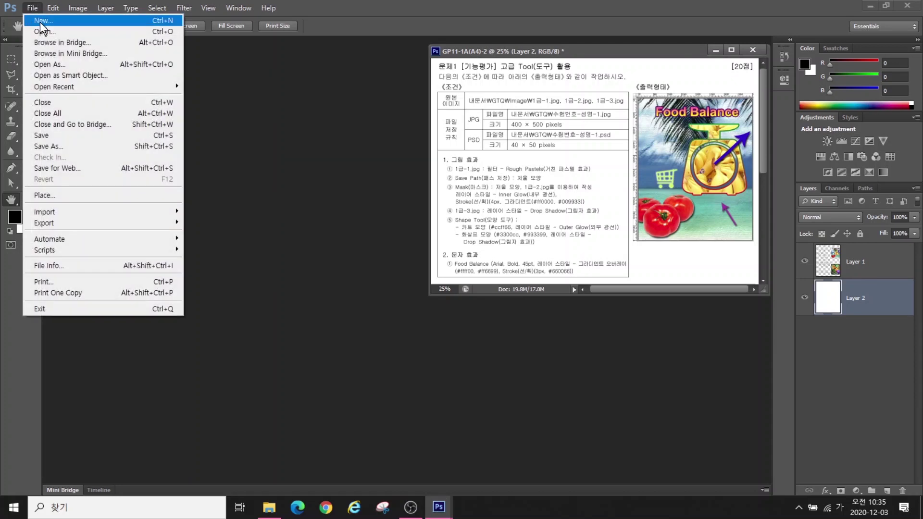
click(42, 22)
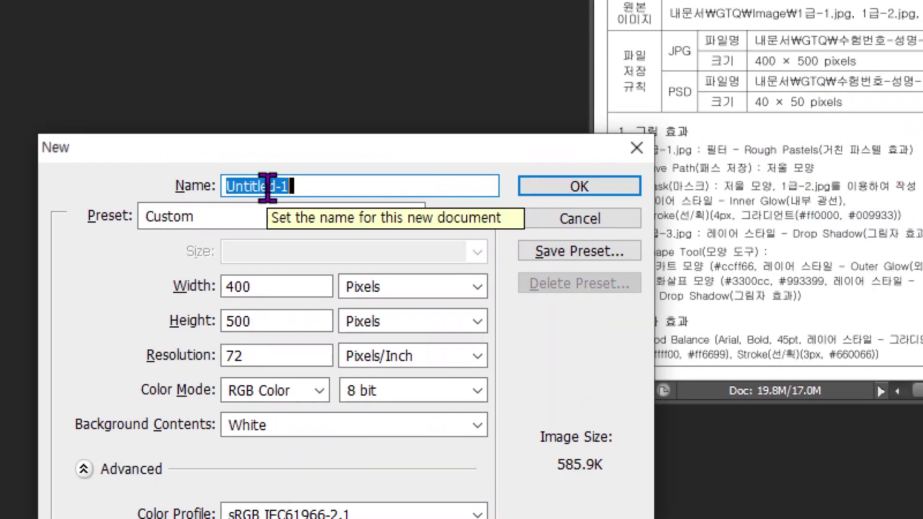
text(ㅎ)
key(BackSpace)
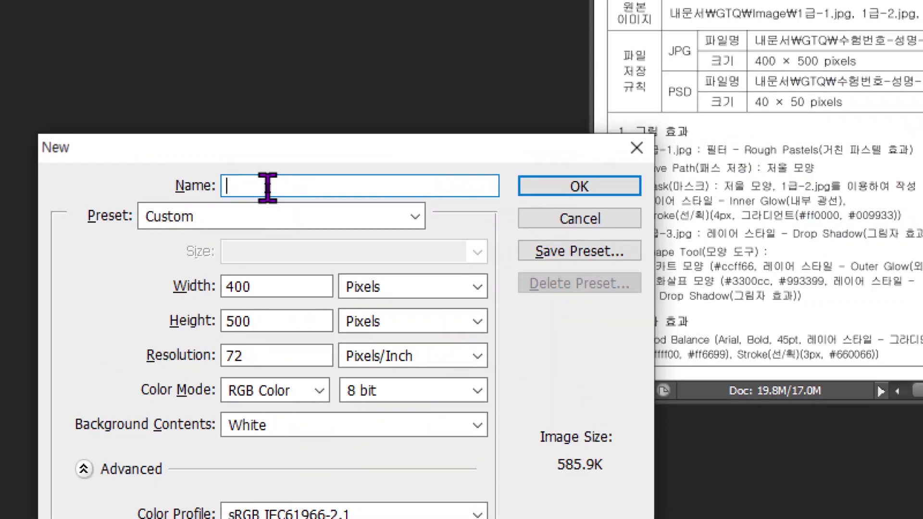
text(g123456789-)
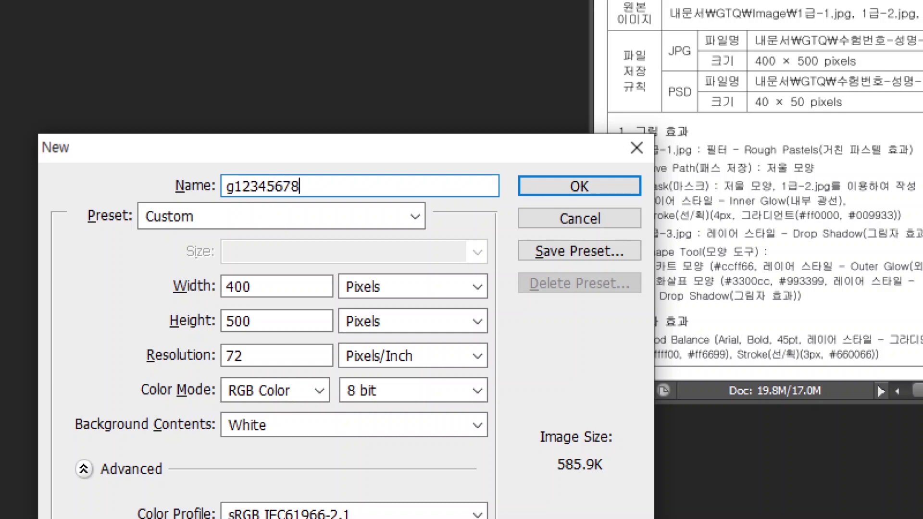
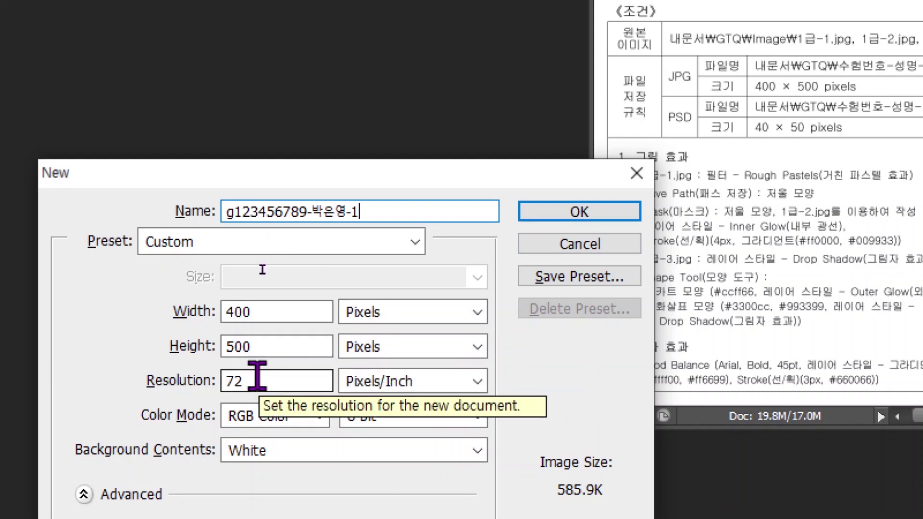
key(alt)
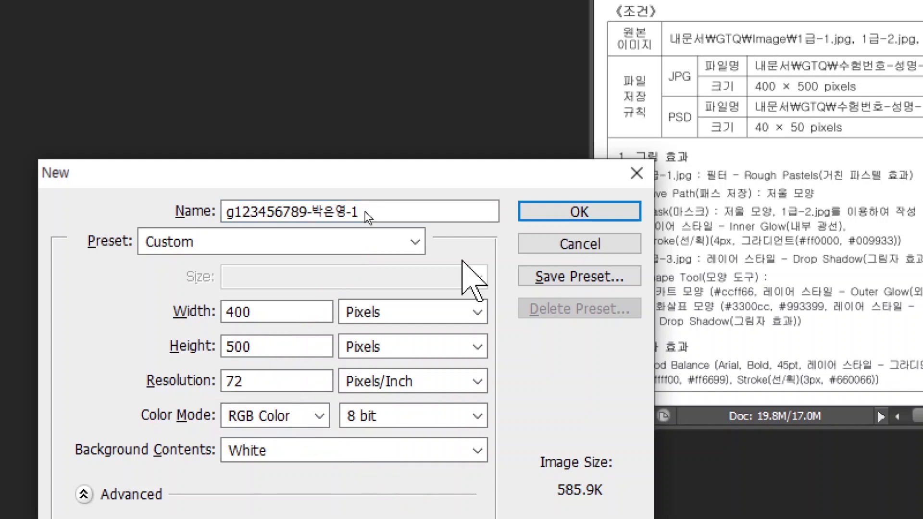
click(559, 211)
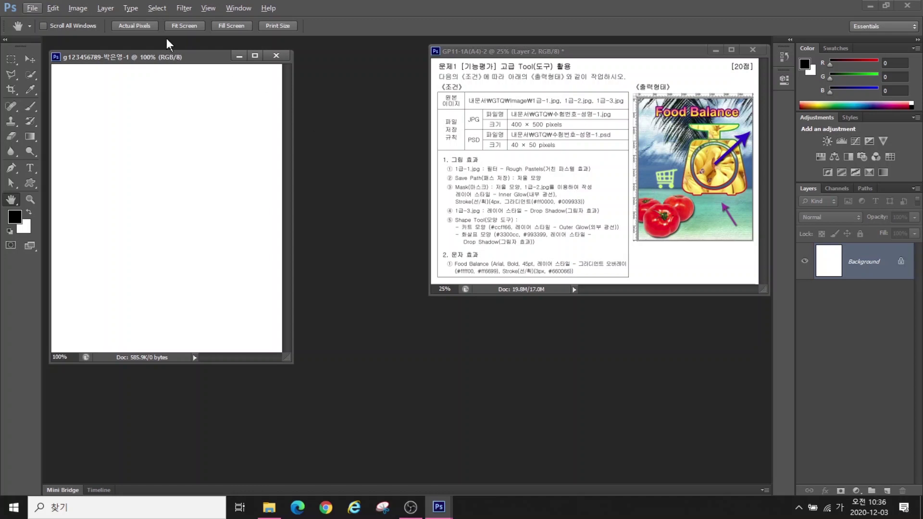
click(208, 8)
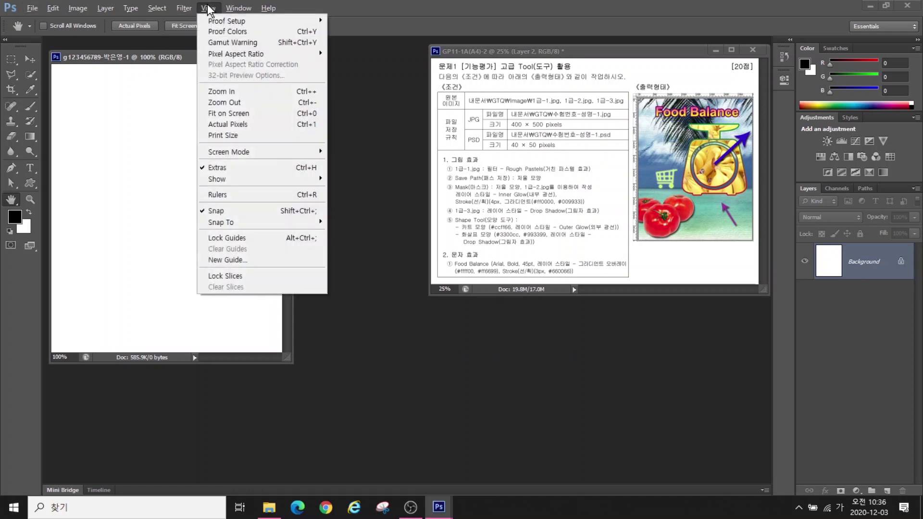
click(217, 195)
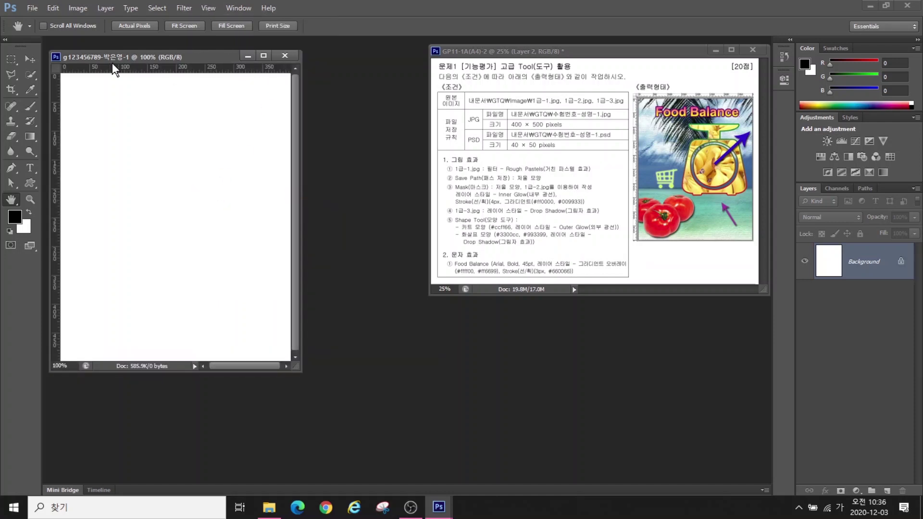
double_click(12, 202)
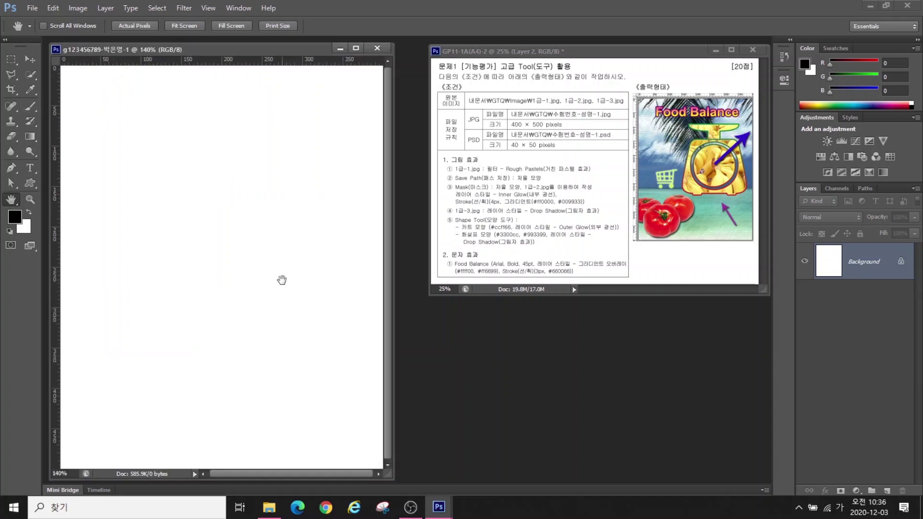
double_click(28, 200)
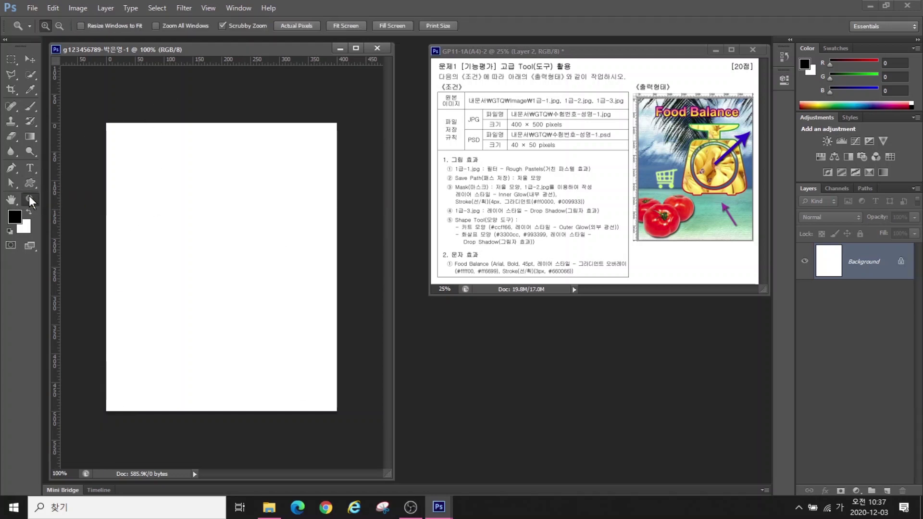
click(10, 200)
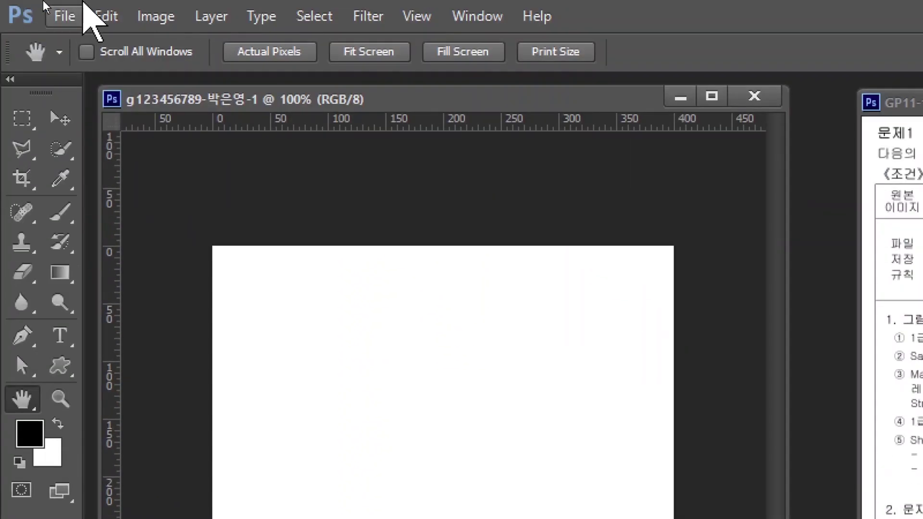
key(alt+2)
drag(263, 62, 150, 187)
drag(362, 65, 232, 215)
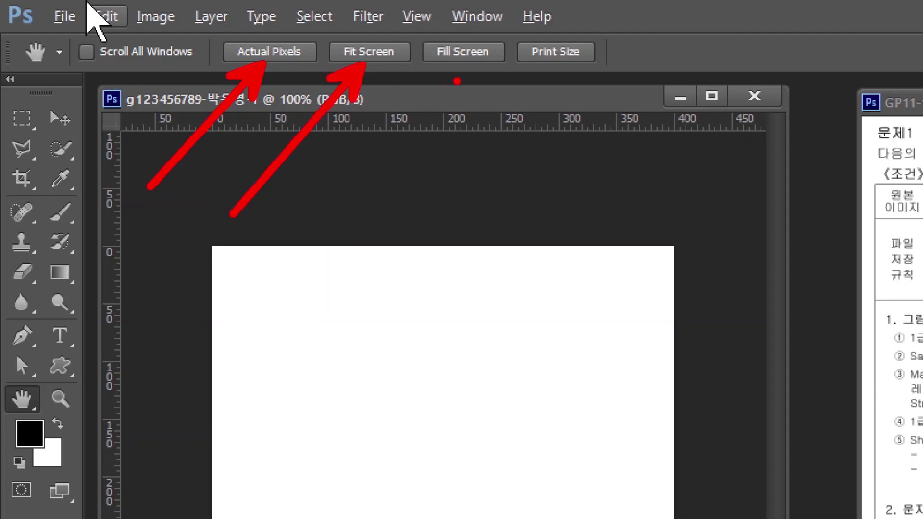
drag(457, 79, 333, 230)
mouse_move(555, 78)
mouse_down()
mouse_move(474, 181)
mouse_move(457, 224)
mouse_up()
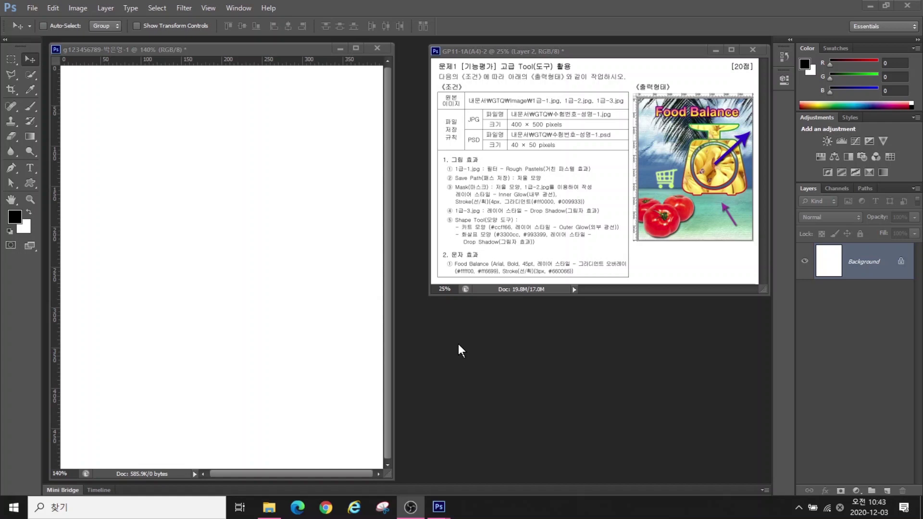
Open 1급-1.jpg from Documents\GTQ\image and move its window aside
double_click(498, 353)
click(122, 238)
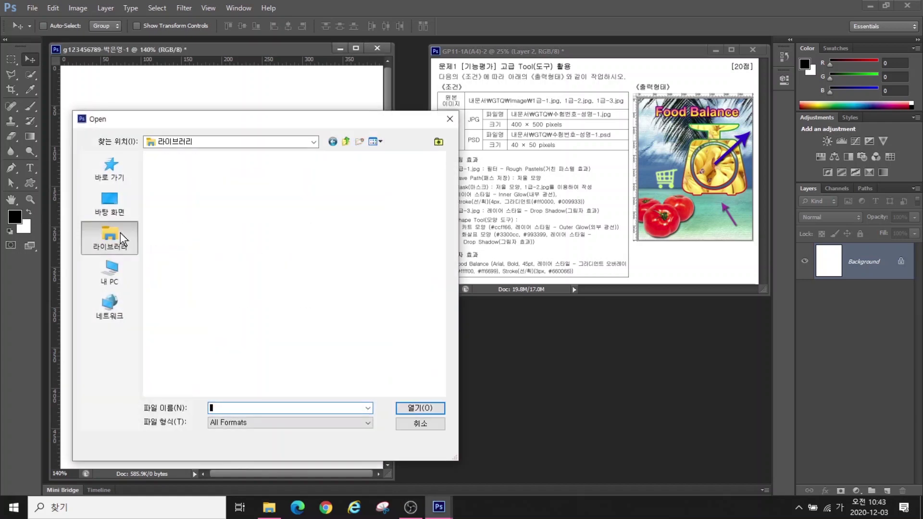
double_click(180, 166)
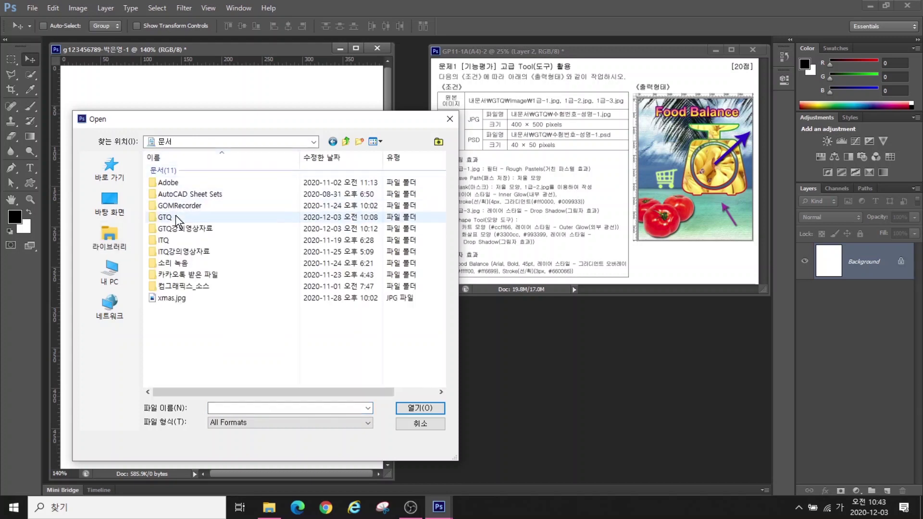
double_click(177, 220)
double_click(170, 175)
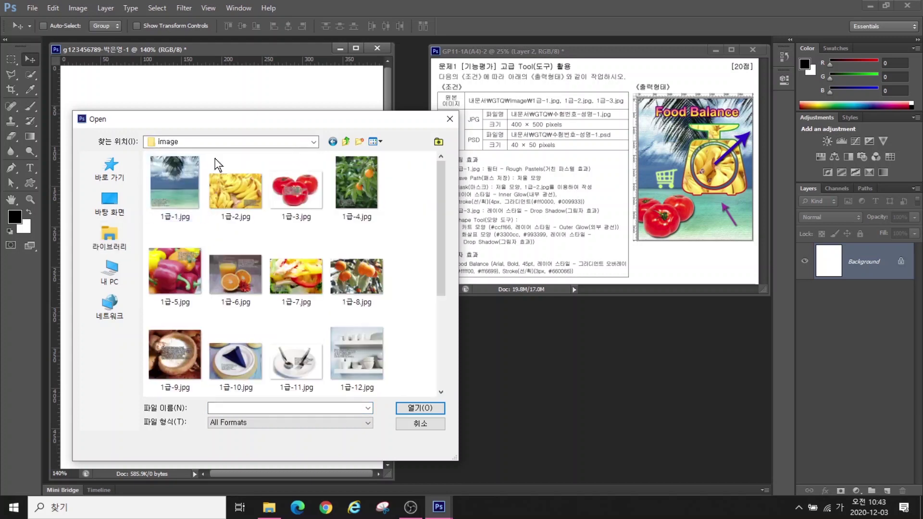
click(176, 200)
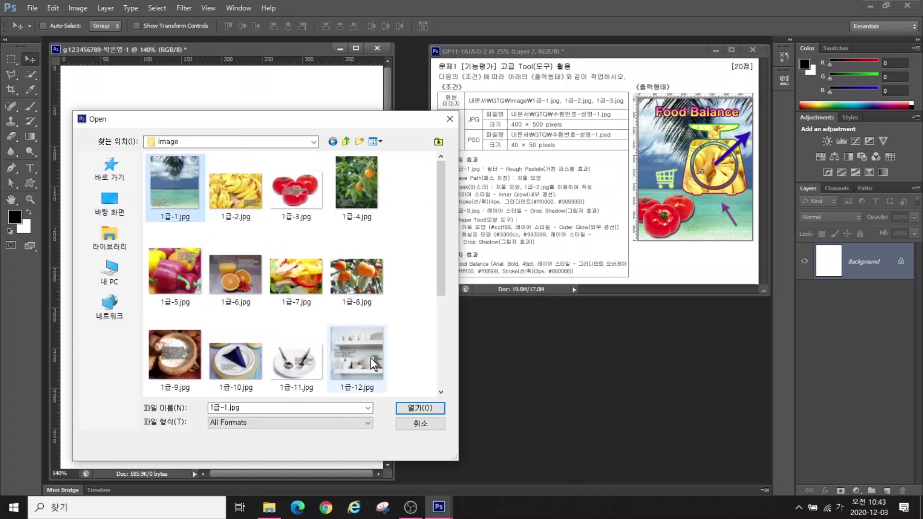
click(416, 406)
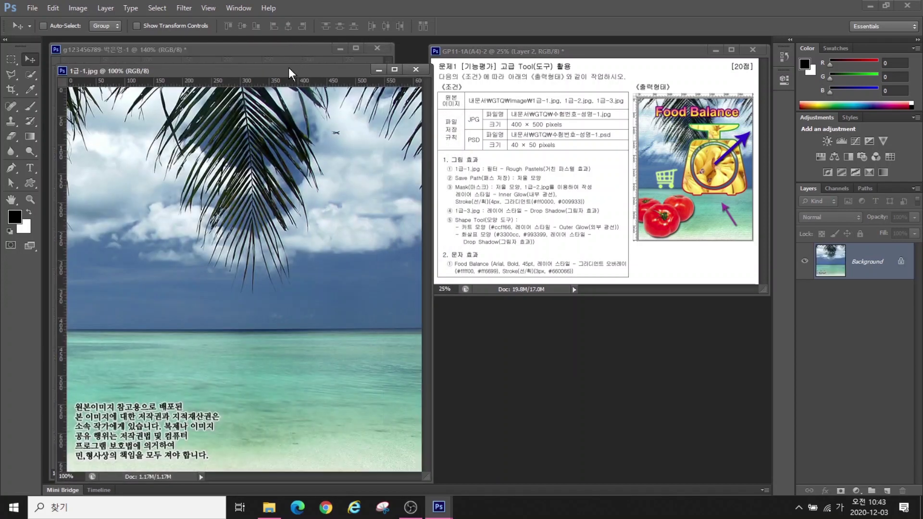
drag(288, 70, 471, 84)
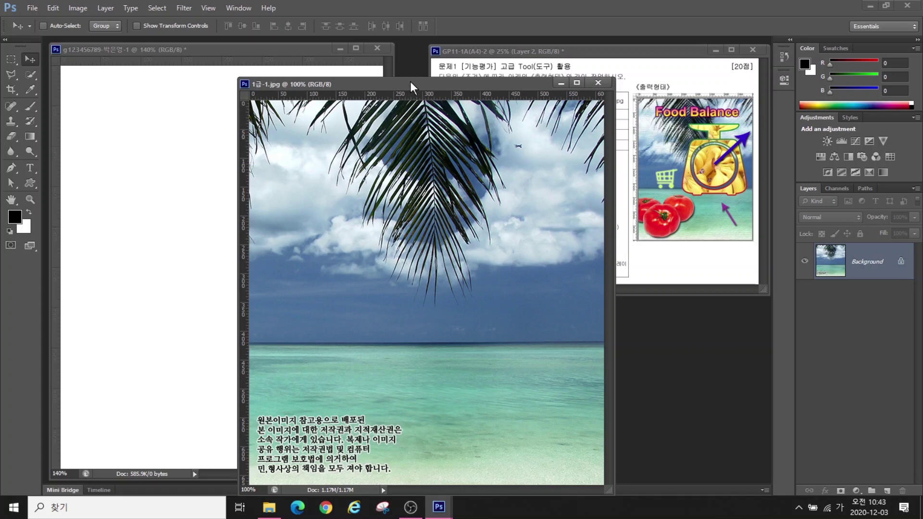
drag(411, 83, 328, 83)
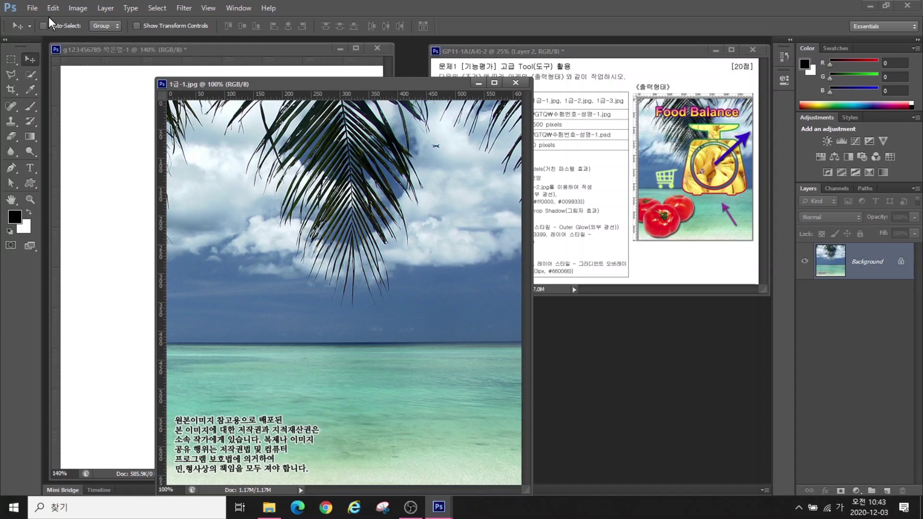
Enter a height of 500 pixels in Image Size for the beach photo
click(77, 8)
click(103, 90)
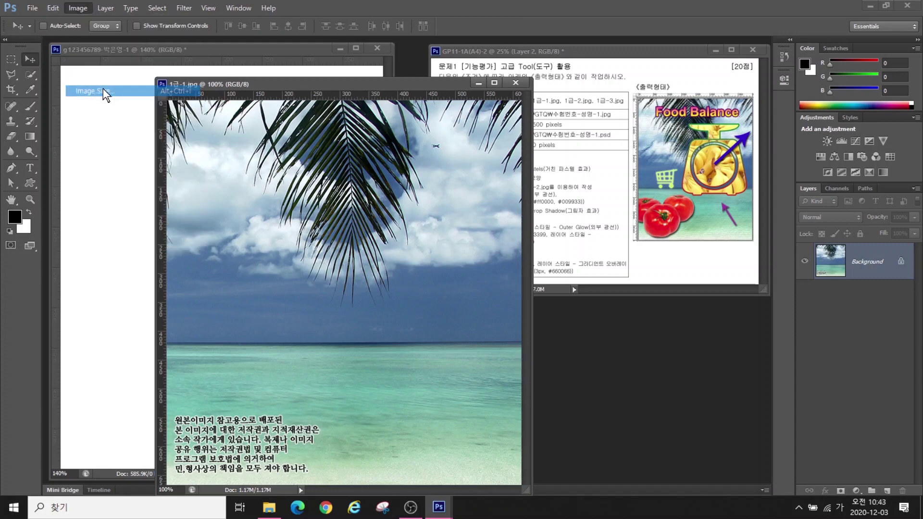
click(361, 241)
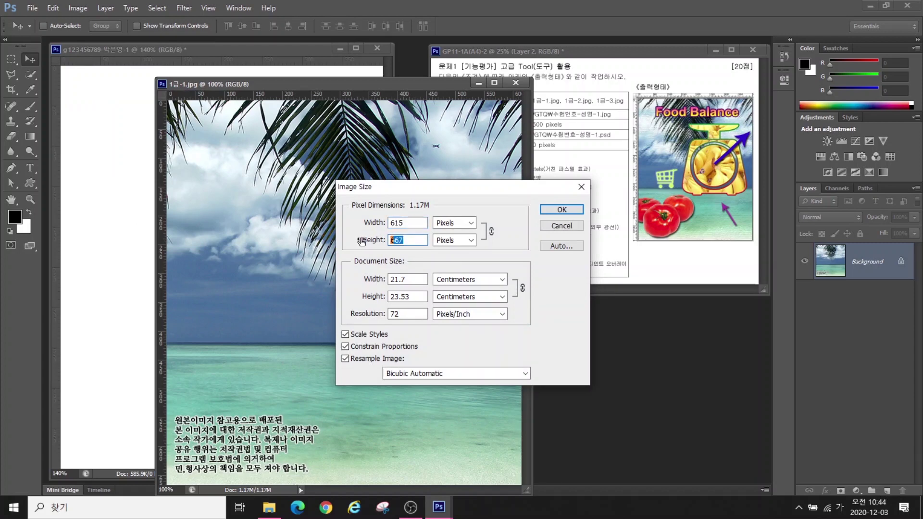
text(500)
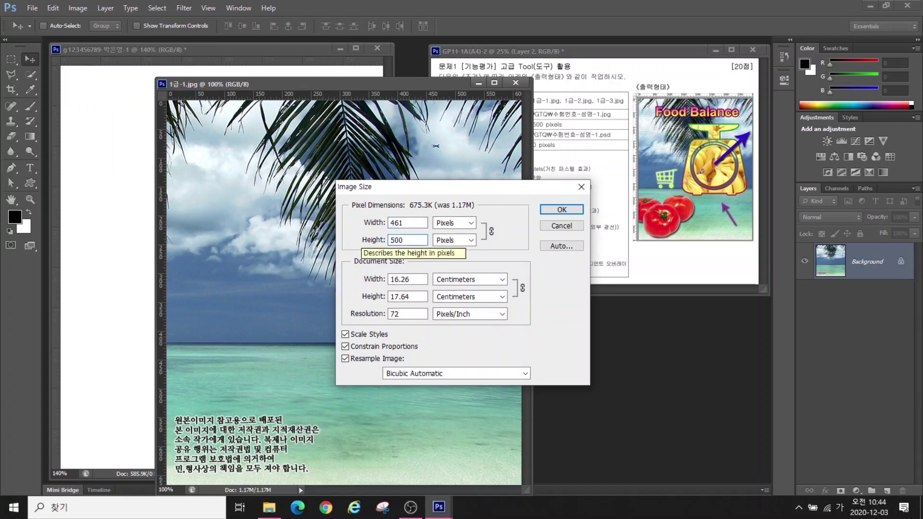
Confirm the 461 × 500 size, drag the photo into the poster, and close the original unsaved
key(Return)
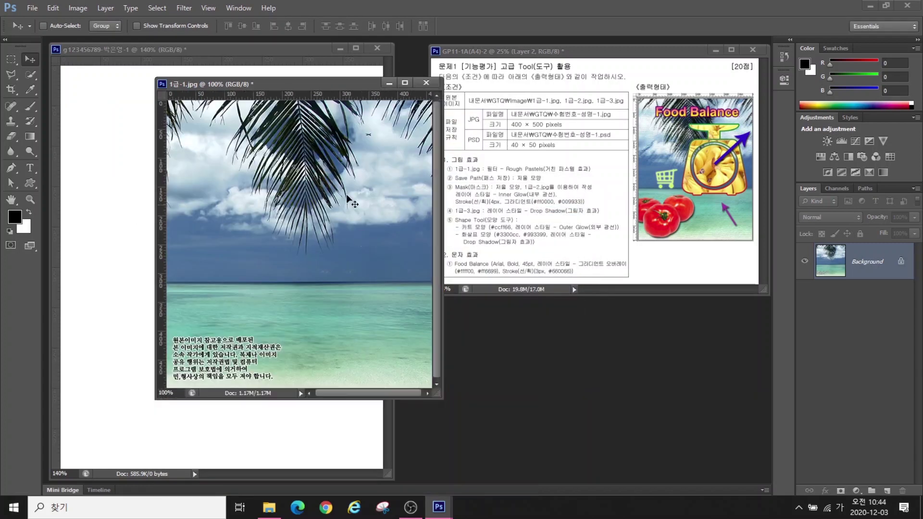
drag(324, 86, 374, 91)
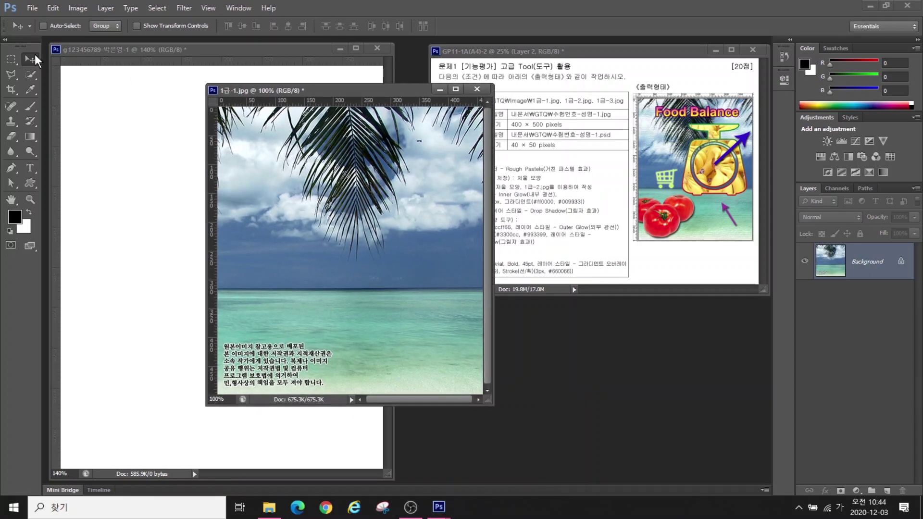
drag(313, 204, 130, 175)
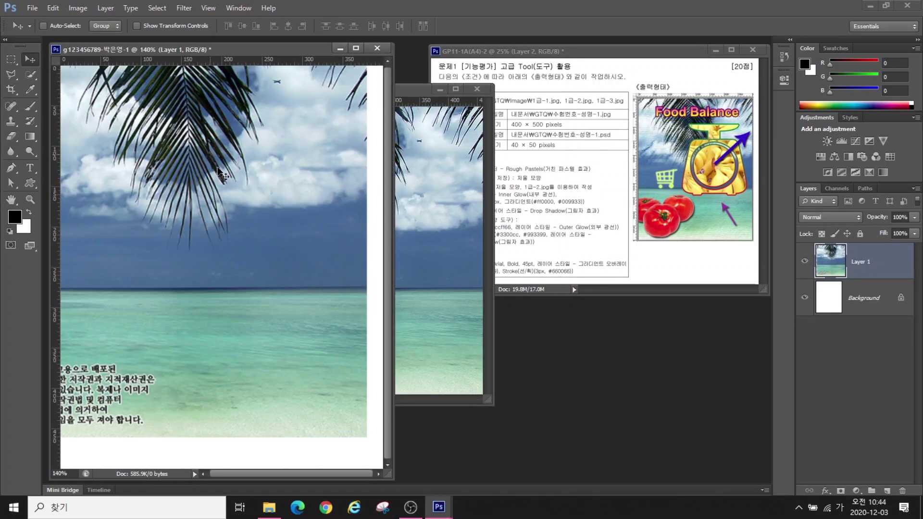
drag(219, 172, 243, 203)
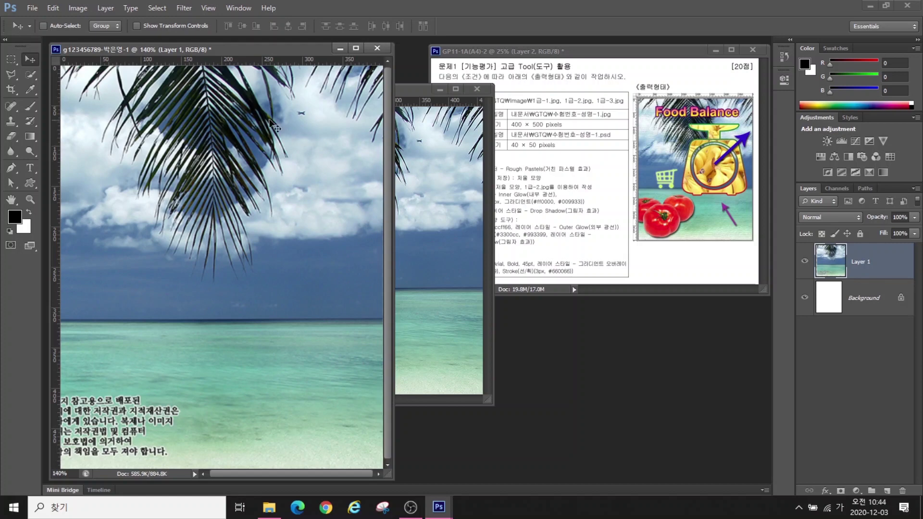
drag(215, 146, 205, 147)
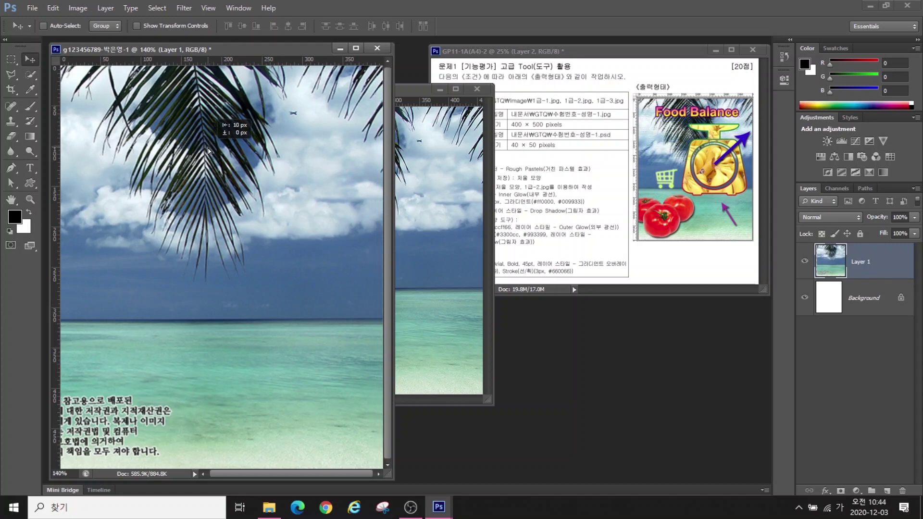
click(477, 89)
click(465, 196)
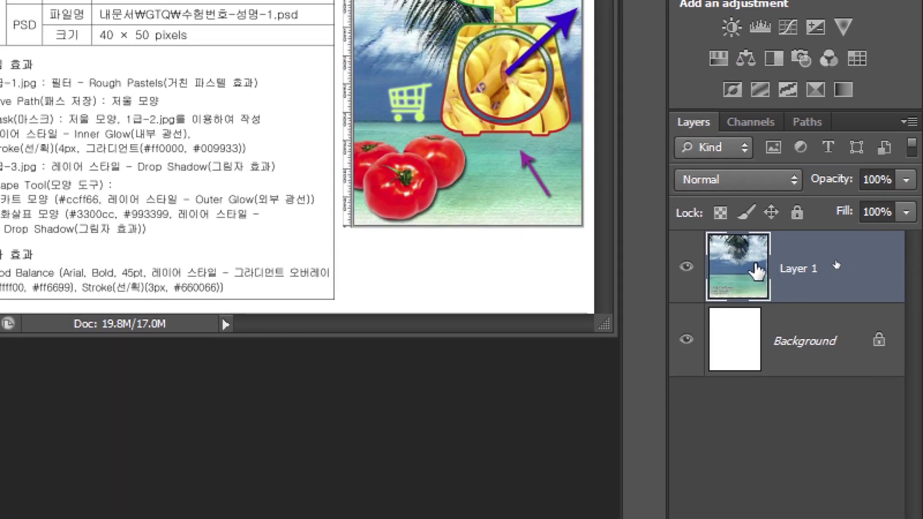
Rename the pasted beach layer to 1-1
double_click(802, 276)
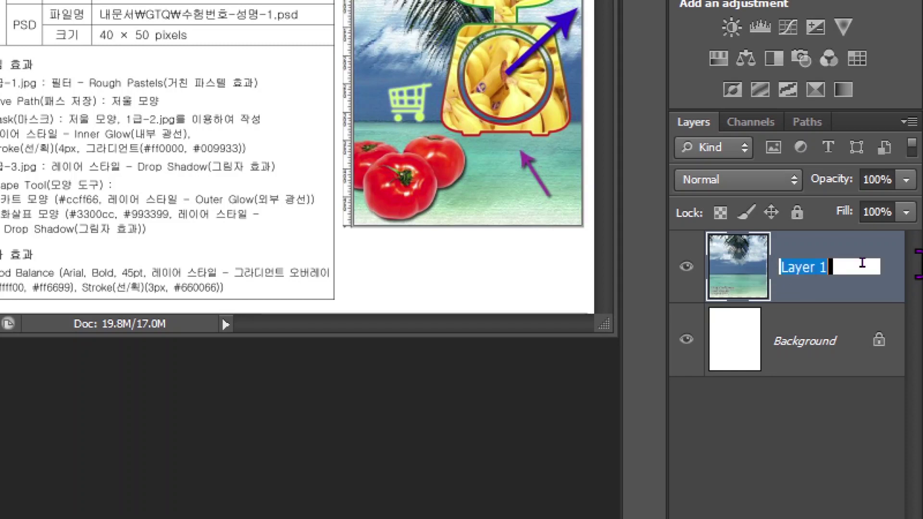
text(1-1)
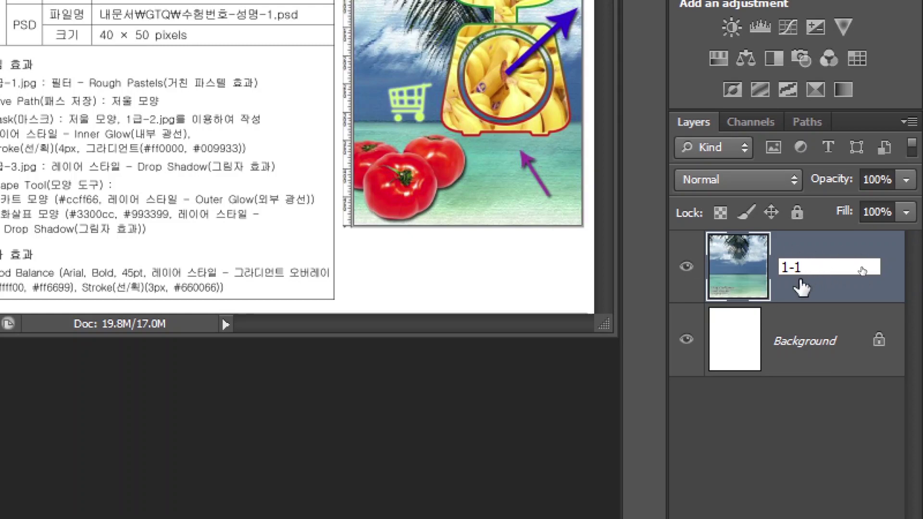
key(Return)
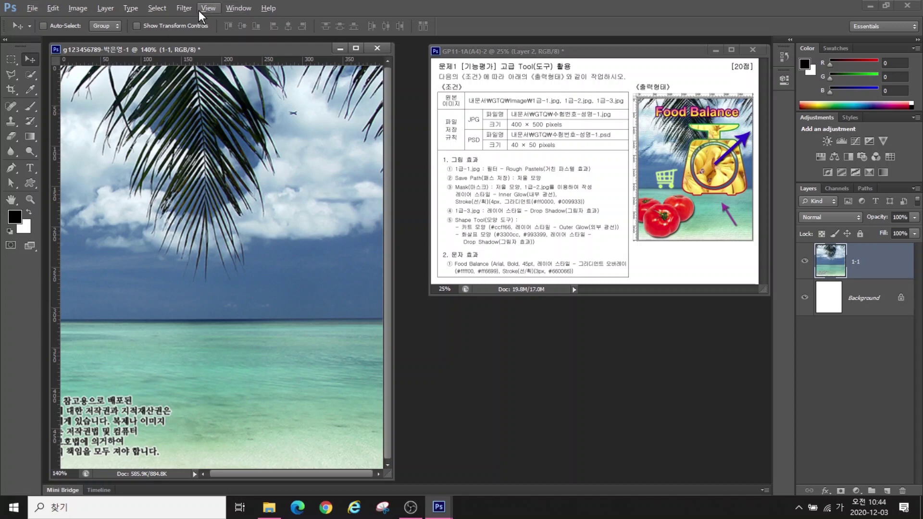
Preview Artistic > Rough Pastels (Stroke Length 6, Detail 4) on layer 1-1 in the Filter Gallery
click(187, 5)
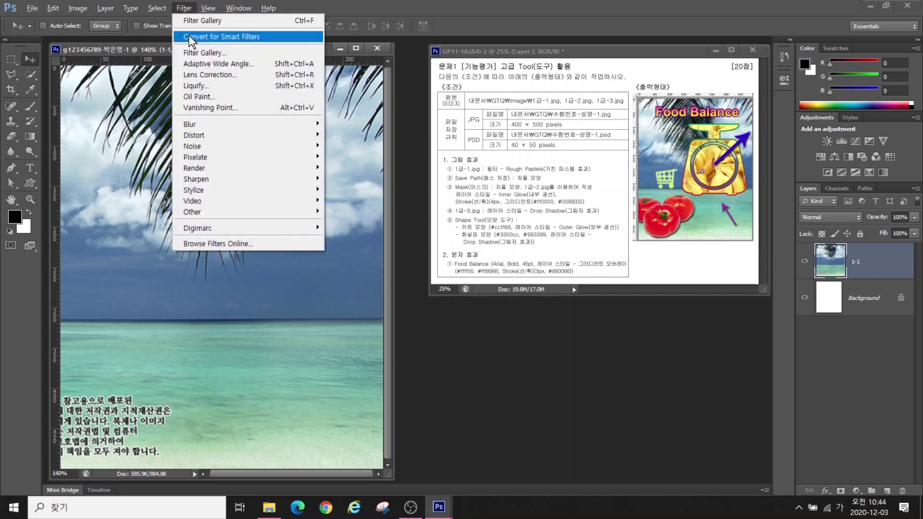
click(187, 52)
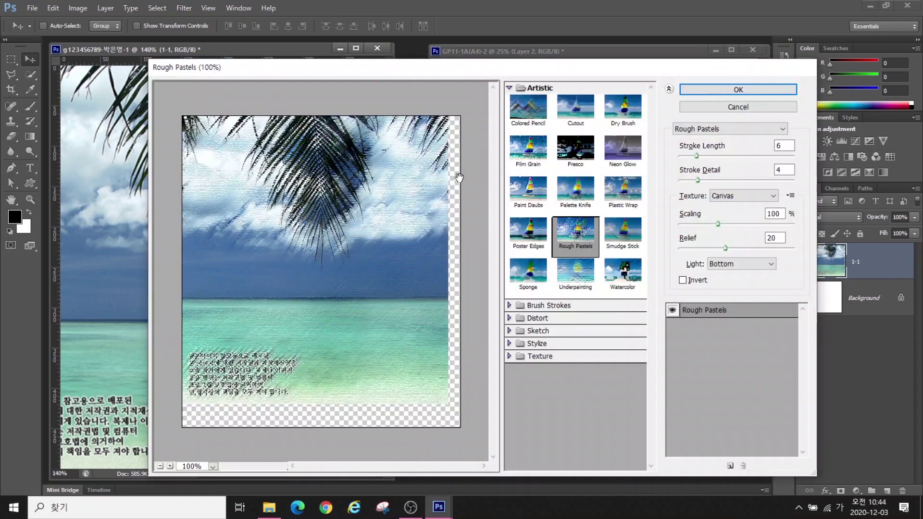
click(530, 86)
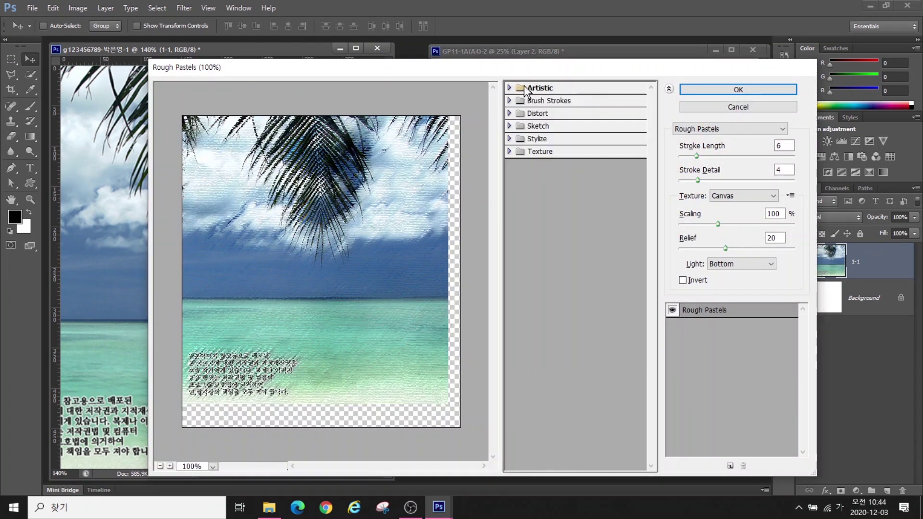
click(515, 87)
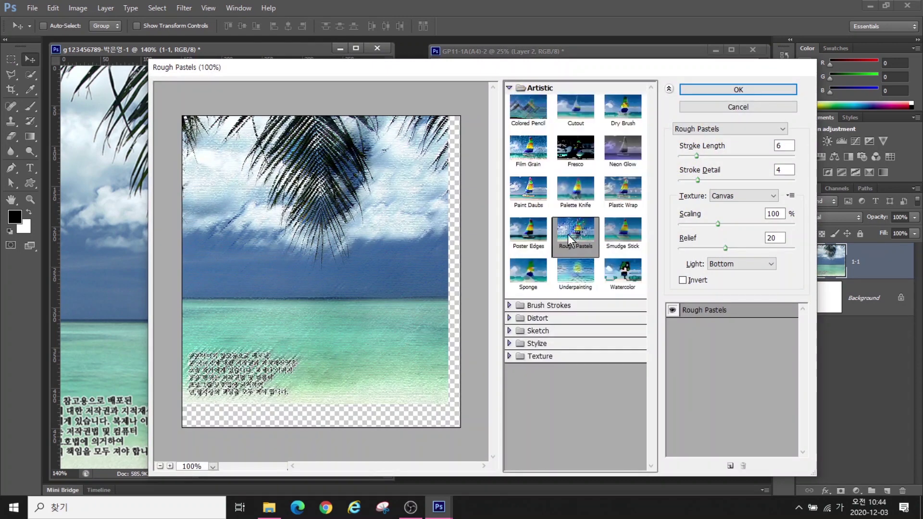
click(715, 93)
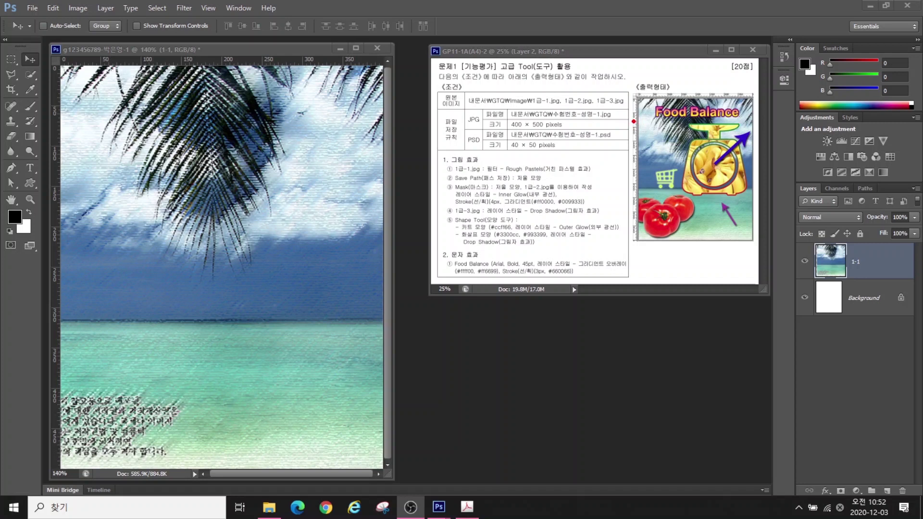
Pull two horizontal guides and a vertical guide at about X 151 px onto the poster
drag(633, 124, 761, 124)
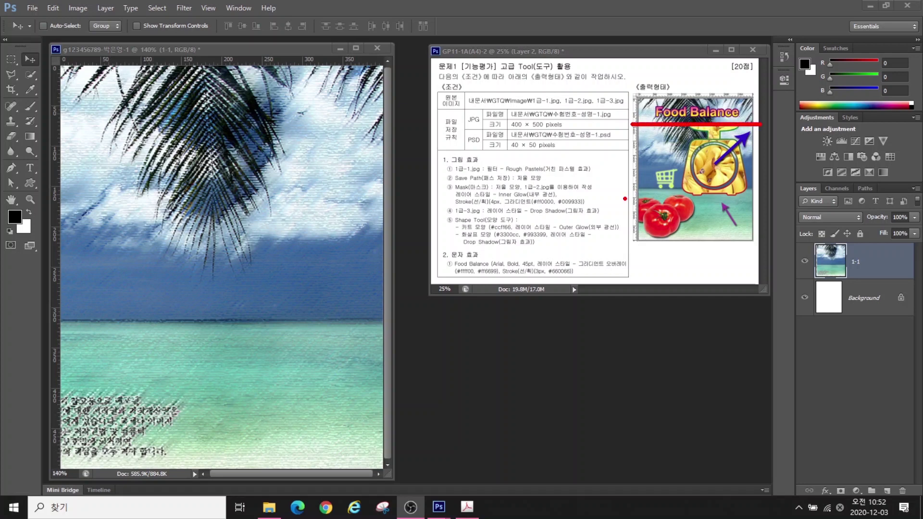
drag(625, 198, 769, 197)
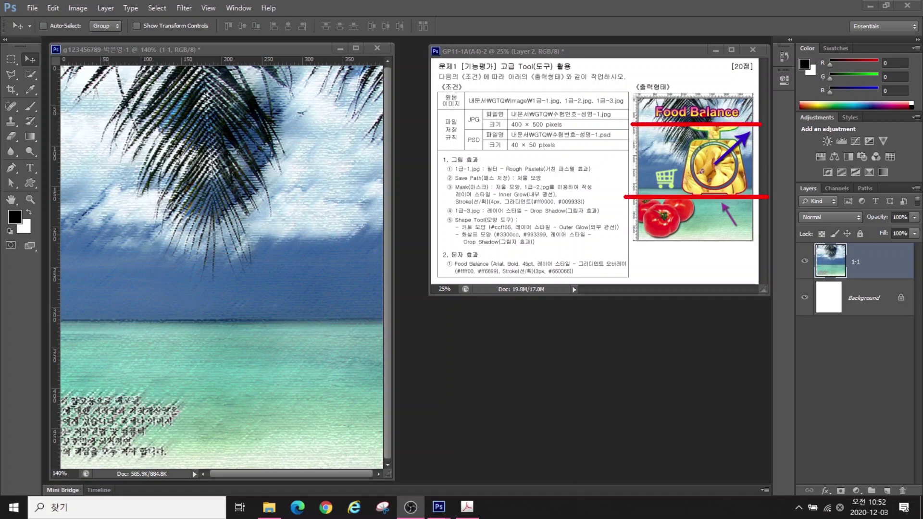
drag(683, 89, 682, 248)
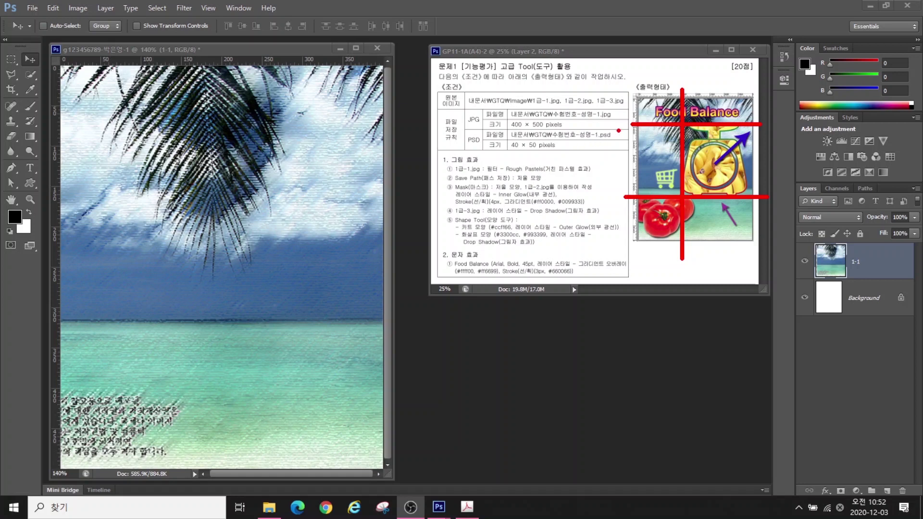
key(Escape)
click(228, 62)
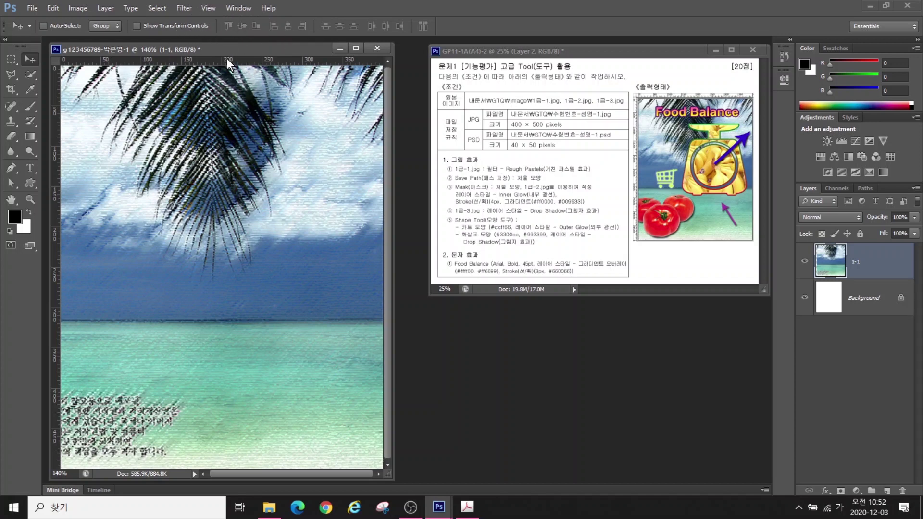
drag(229, 62, 212, 143)
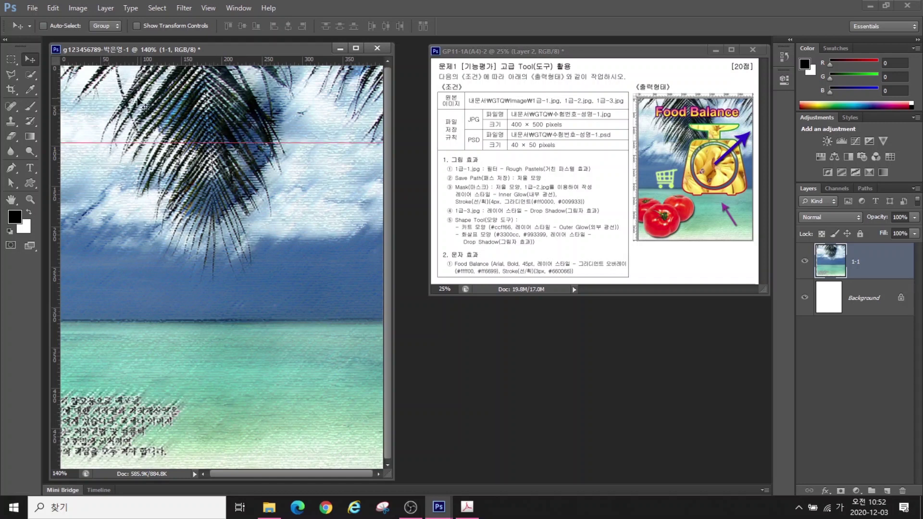
drag(199, 64, 191, 340)
drag(55, 210, 183, 209)
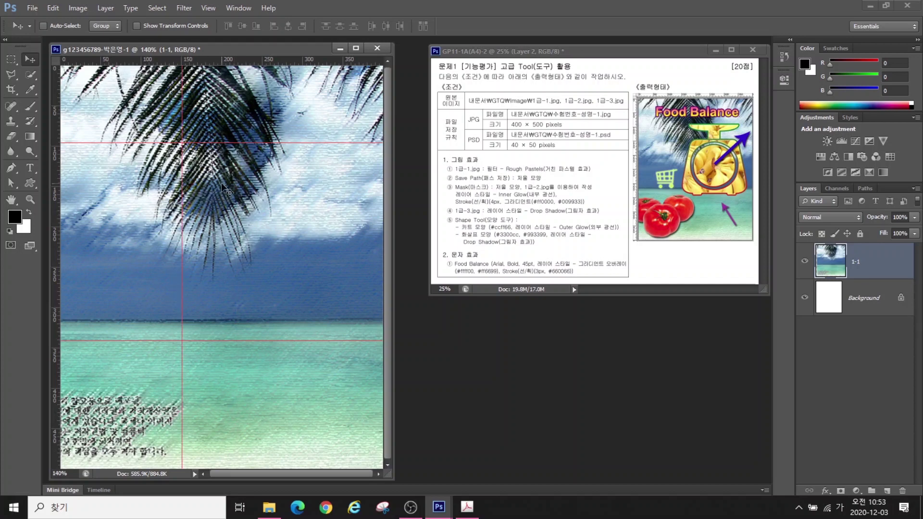
Check the Guides, Grid & Slices preferences and hide the 1-1 layer
click(53, 9)
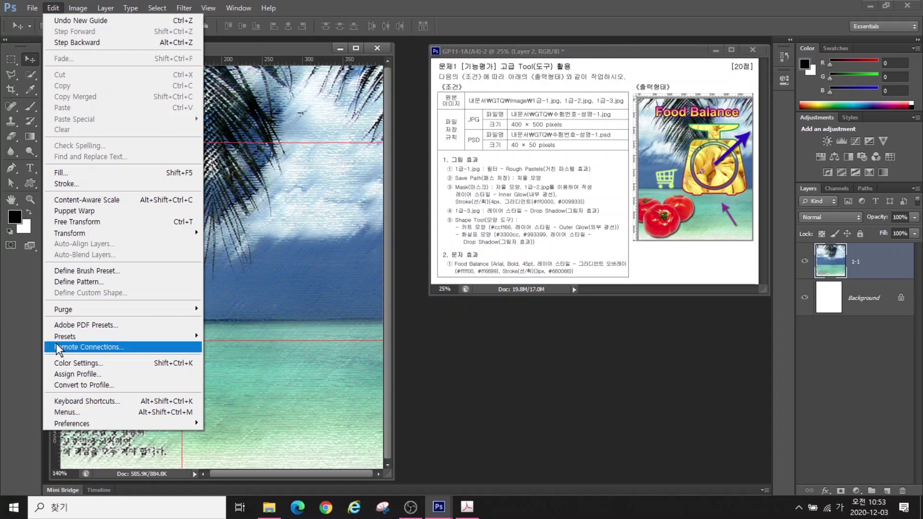
mouse_move(77, 424)
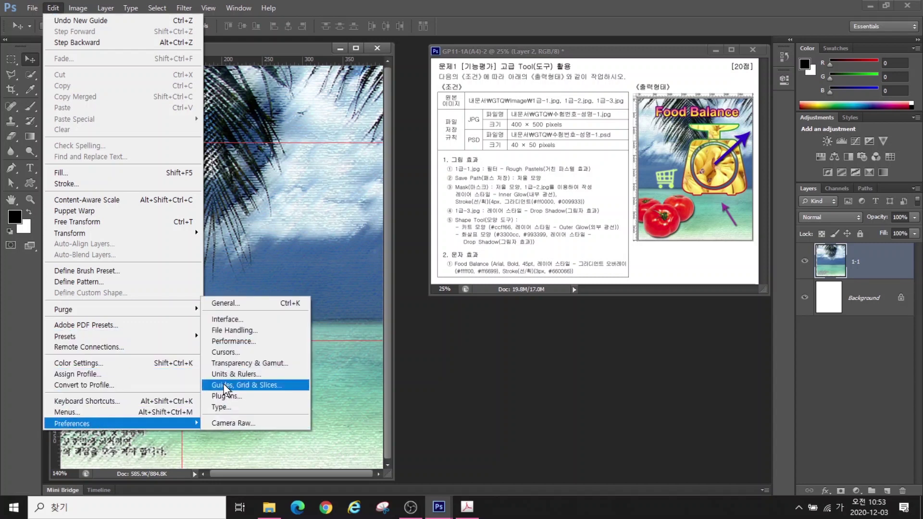
click(247, 384)
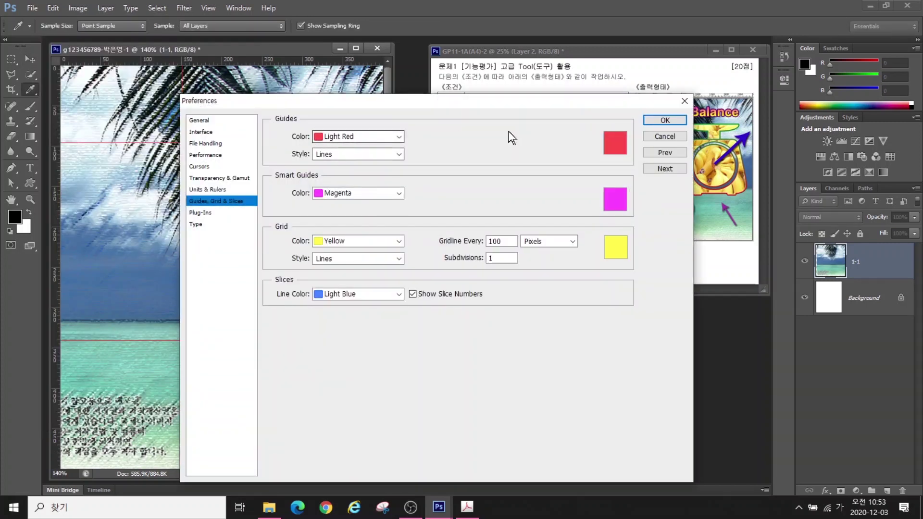
click(664, 121)
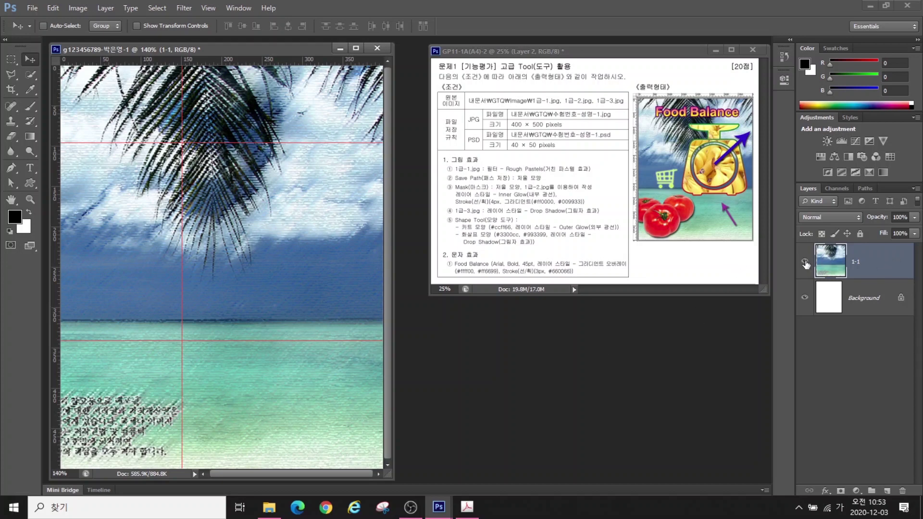
click(805, 263)
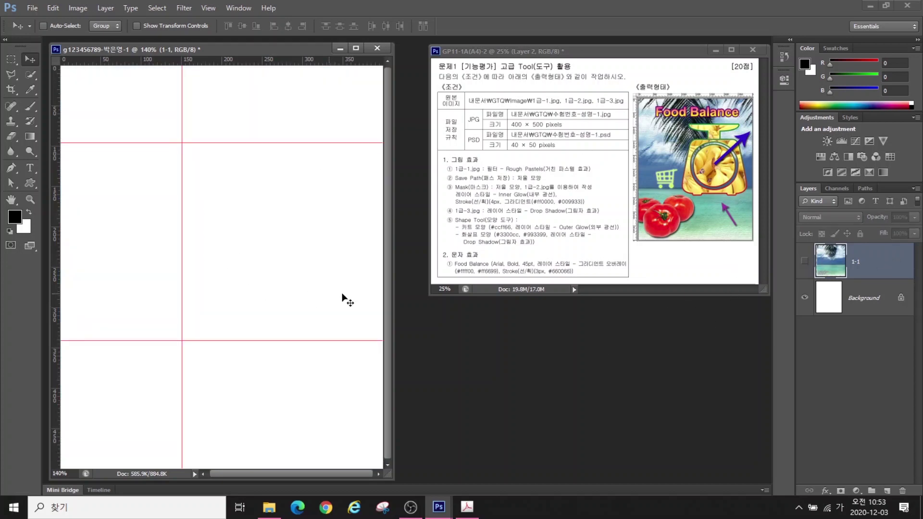
Draw a black-filled 174 × 38 px ellipse shape straddling the upper guide
key(p)
click(30, 183)
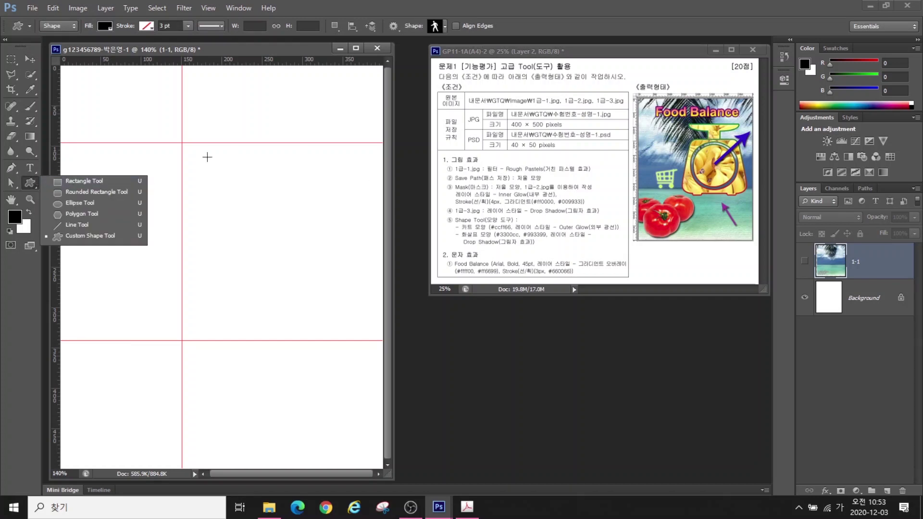
click(70, 203)
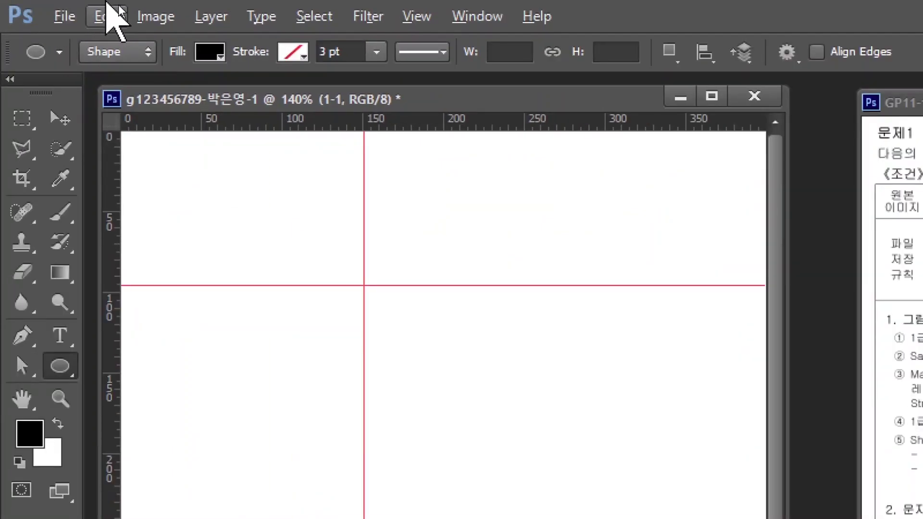
key(ctrl+2)
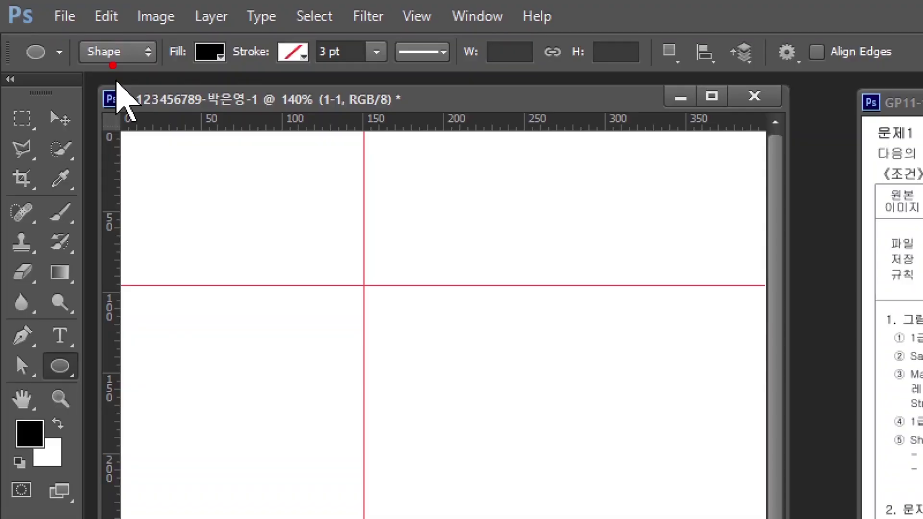
mouse_move(110, 64)
mouse_down()
mouse_move(72, 86)
mouse_move(2, 209)
mouse_up()
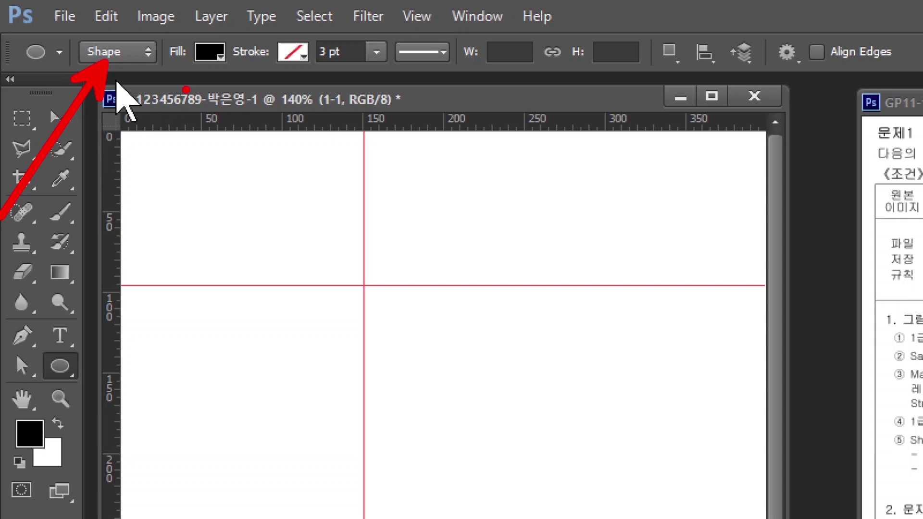
mouse_move(205, 63)
mouse_down()
mouse_move(170, 93)
mouse_move(112, 195)
mouse_up()
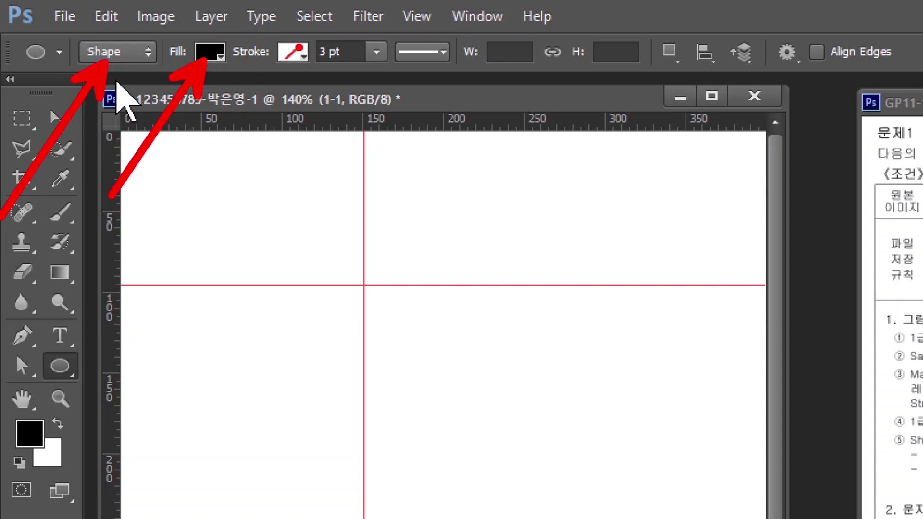
drag(300, 62, 226, 198)
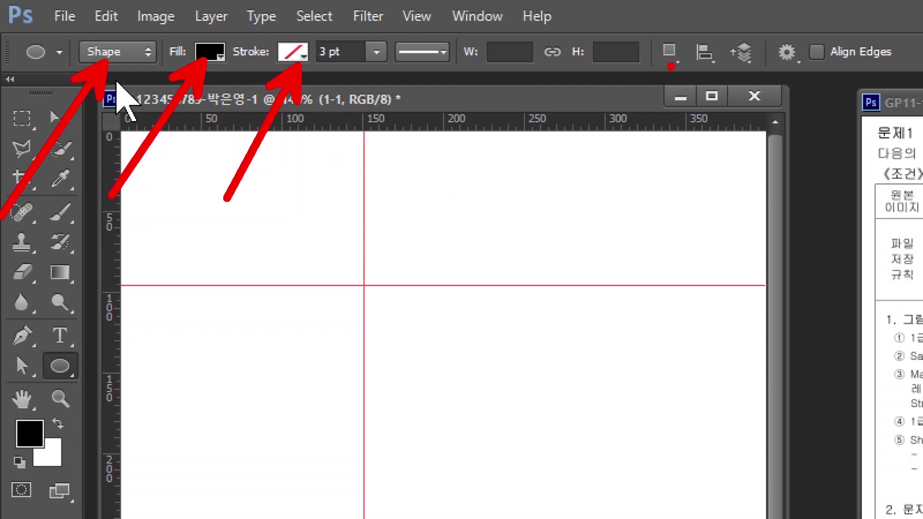
drag(671, 66, 775, 209)
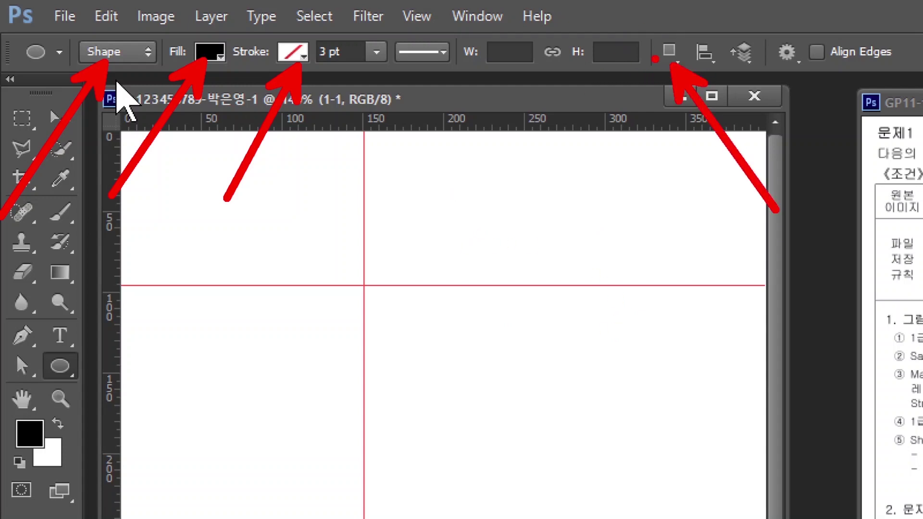
drag(646, 35, 692, 69)
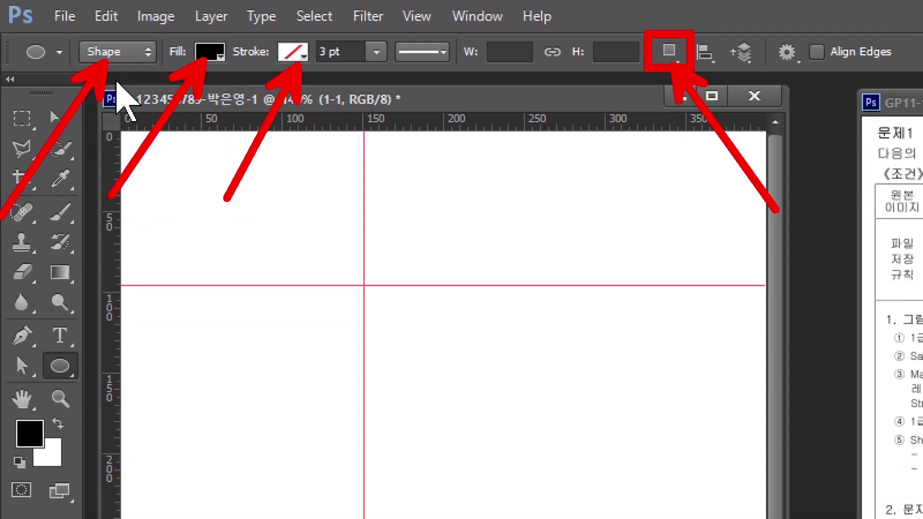
key(Escape)
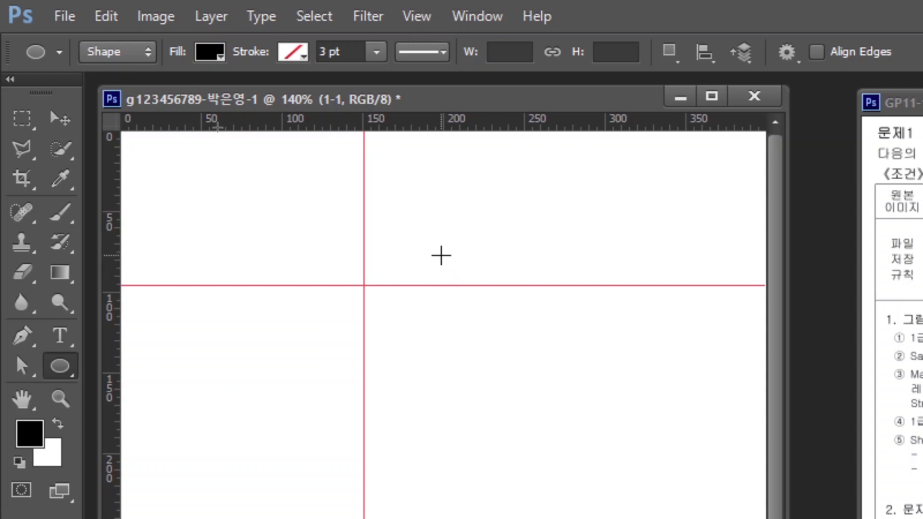
drag(425, 262, 702, 320)
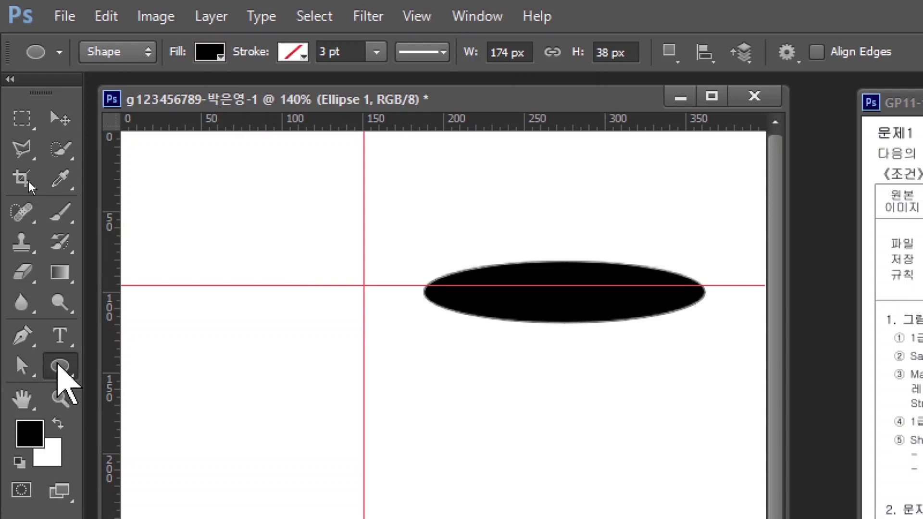
Subtract a rectangle over the ellipse's top half and merge, leaving a 174 × 22 px half-ellipse
right_click(58, 364)
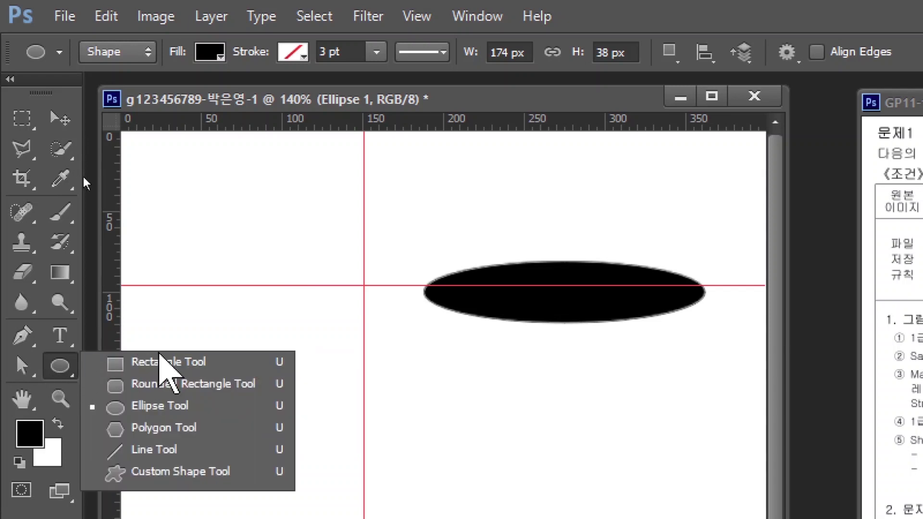
click(178, 361)
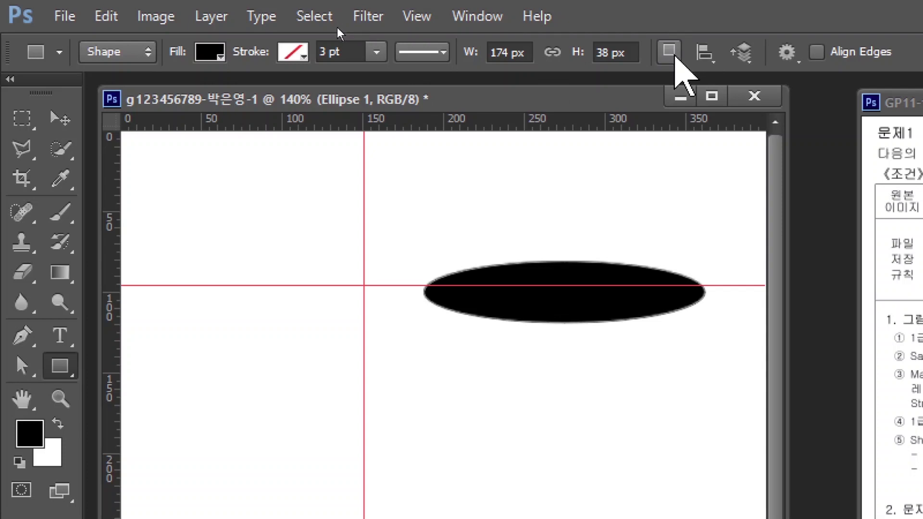
click(674, 57)
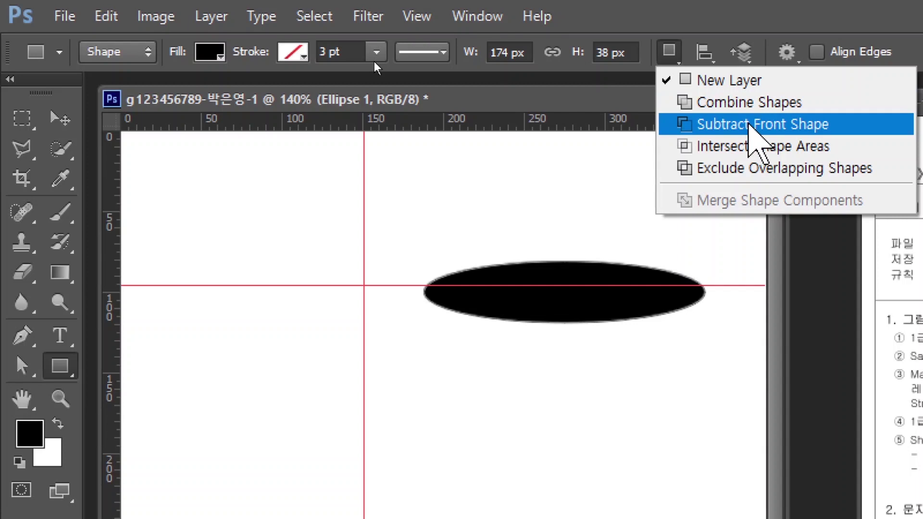
click(750, 126)
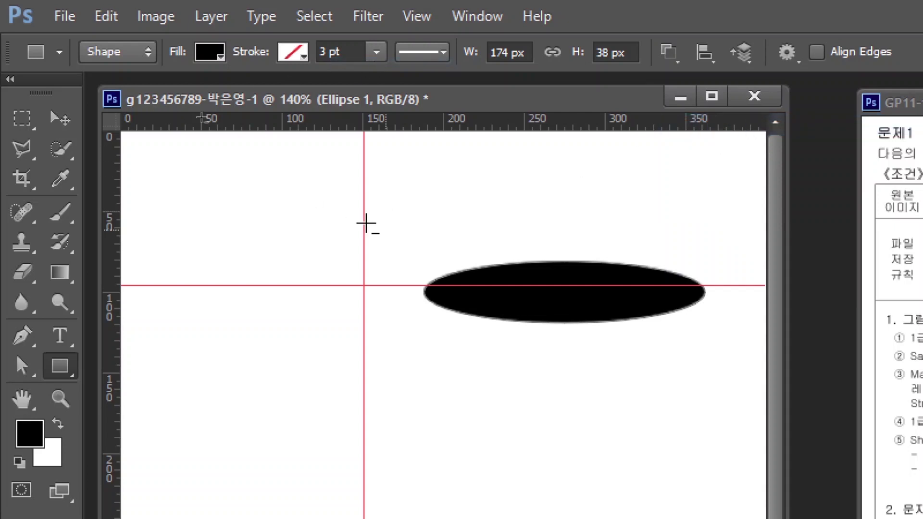
drag(398, 237, 739, 297)
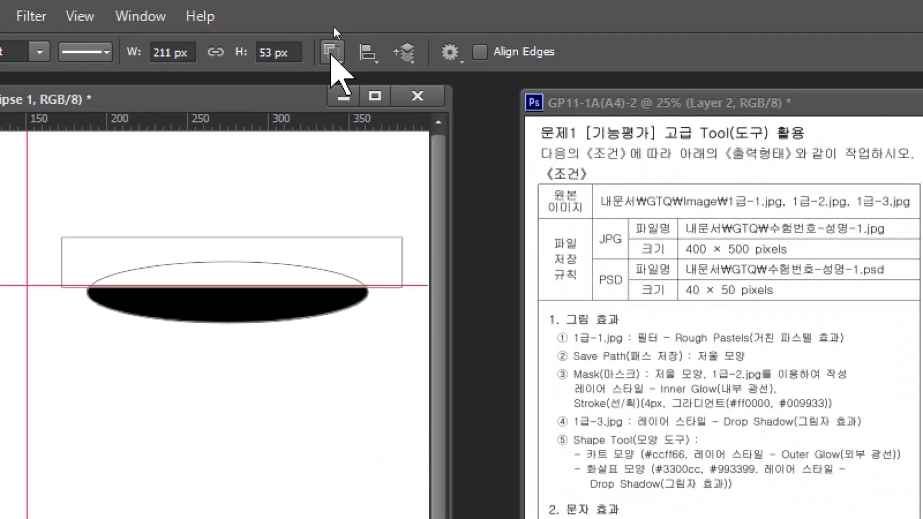
click(331, 53)
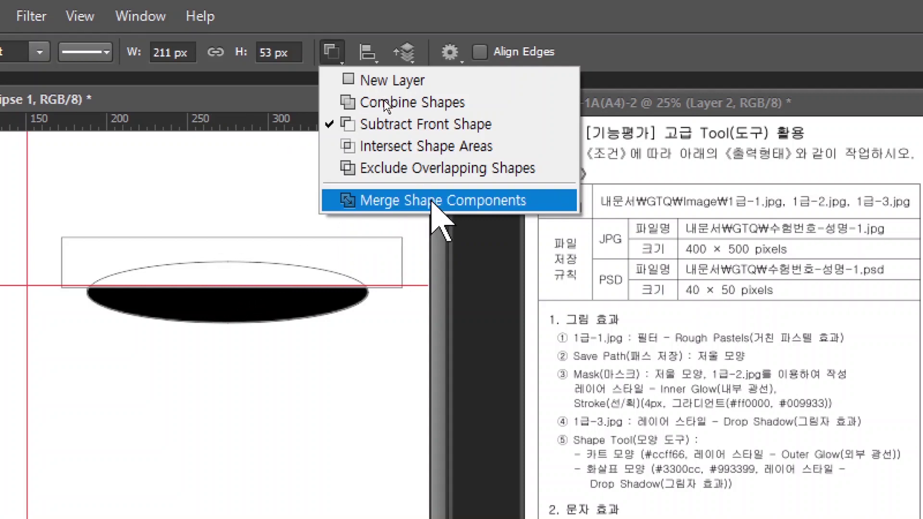
click(433, 201)
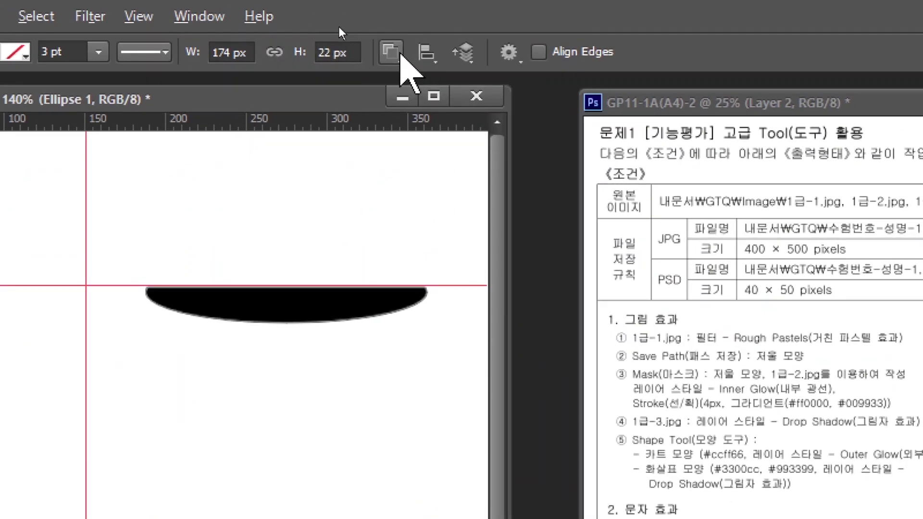
Add a small rectangle under the half-ellipse and merge them into a 174 × 42 px T-shape
click(401, 54)
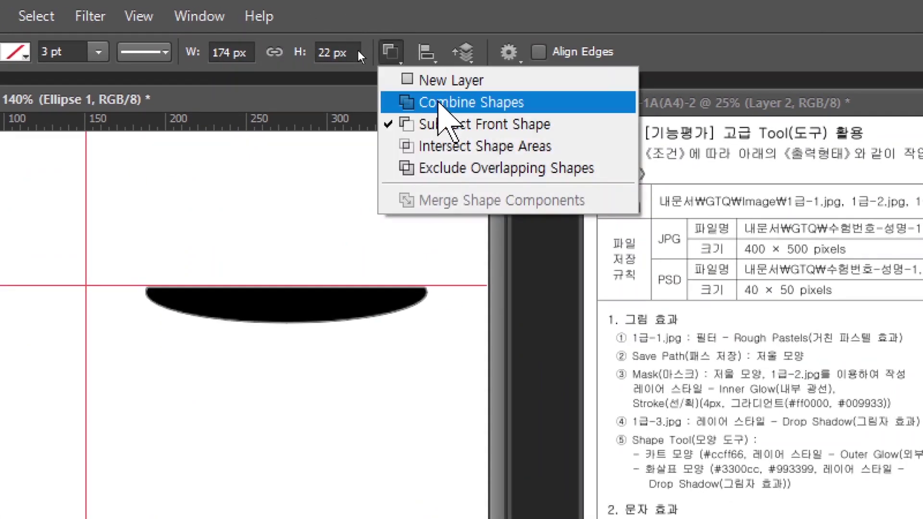
click(439, 102)
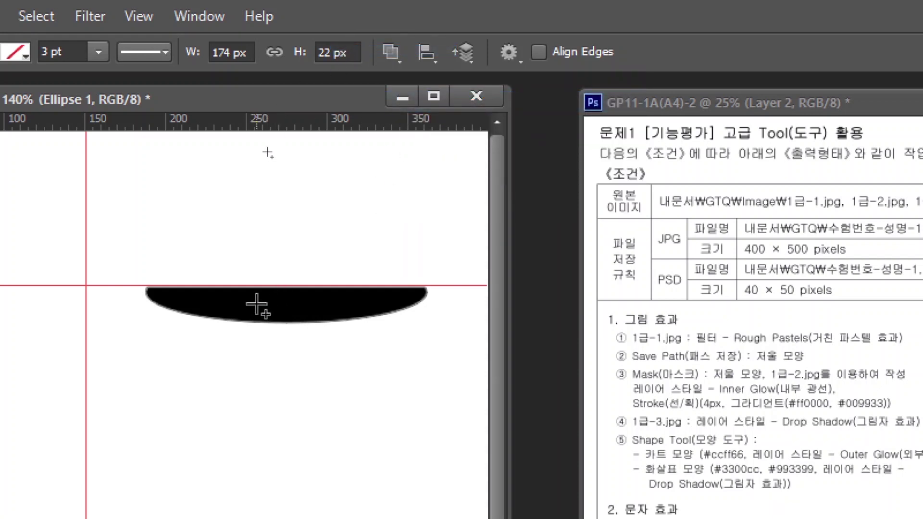
drag(254, 304, 318, 356)
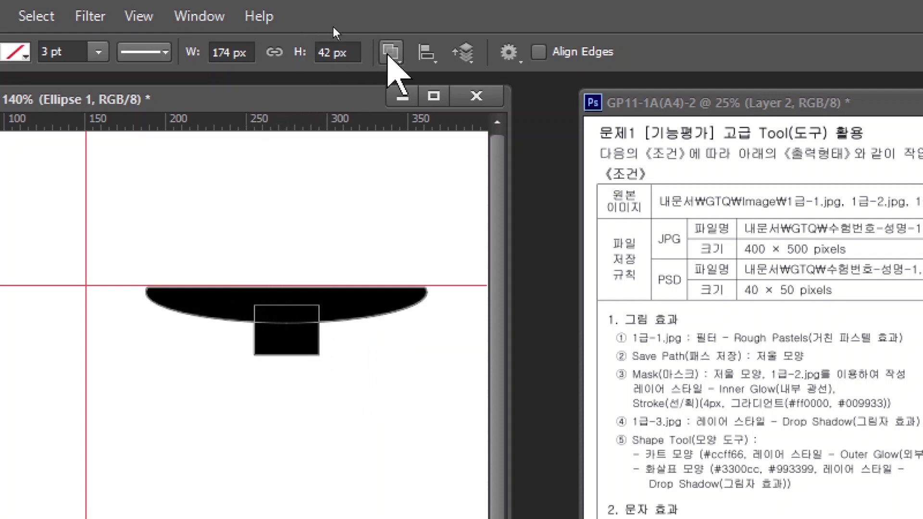
click(390, 52)
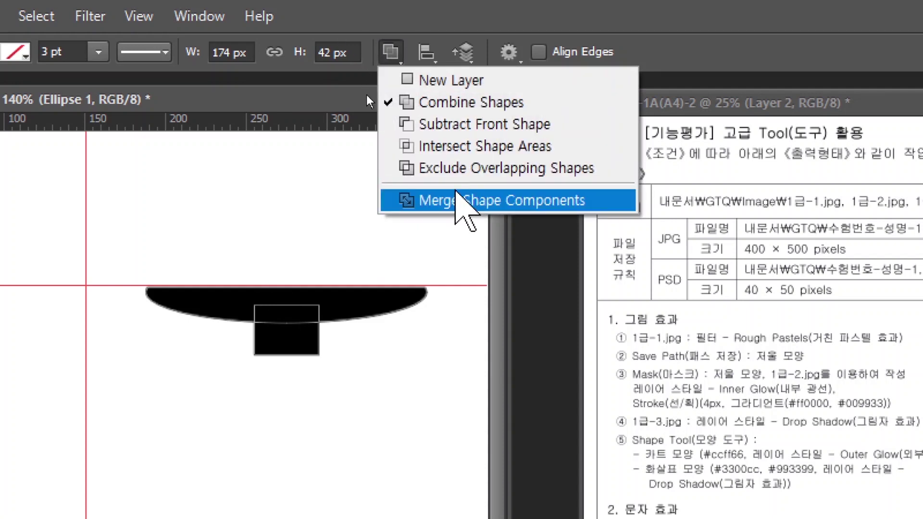
click(460, 199)
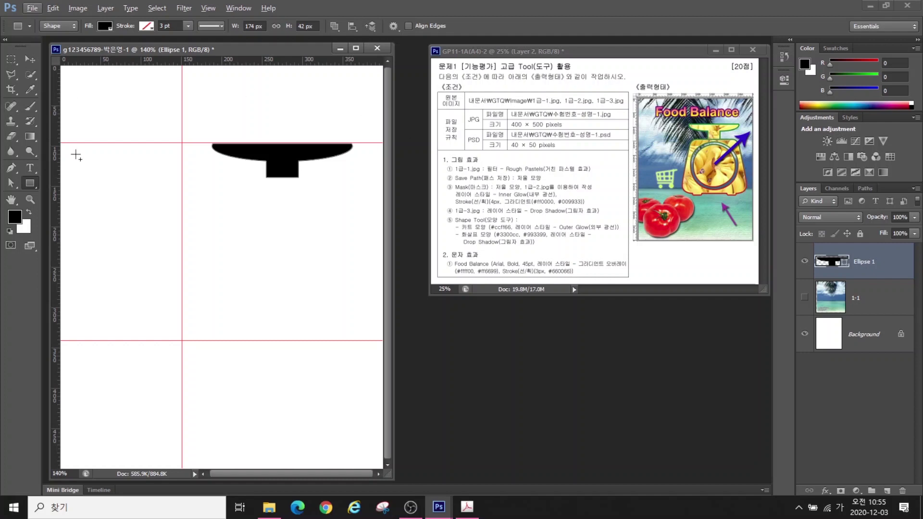
Draw a roughly 175 × 228 px rounded rectangle with 20 px corners below the scale top
right_click(28, 181)
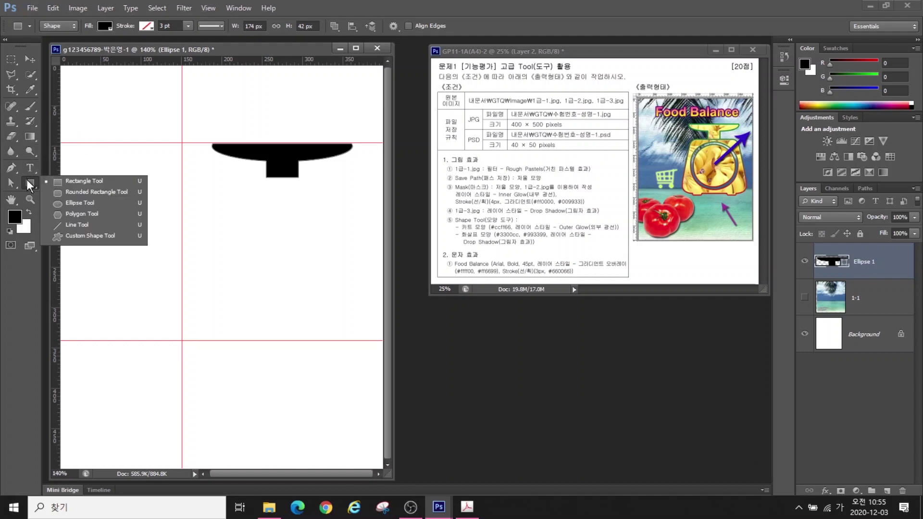
click(83, 192)
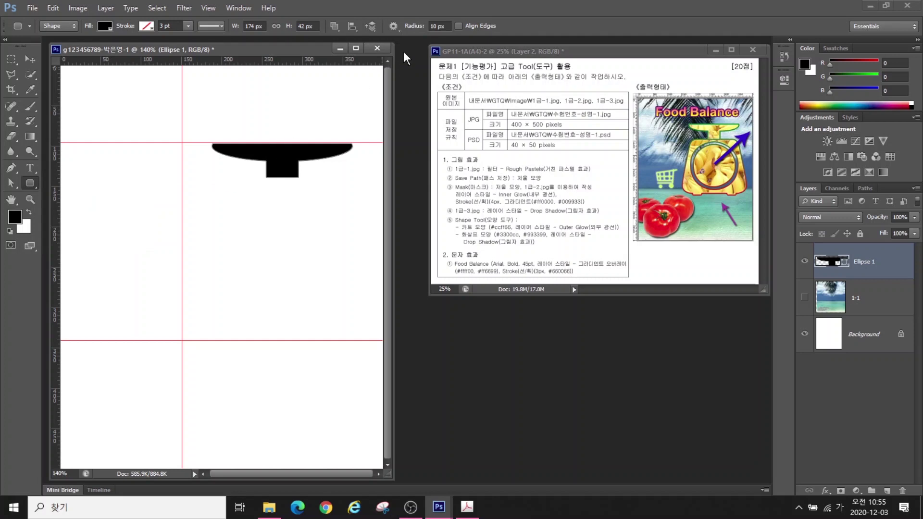
click(439, 27)
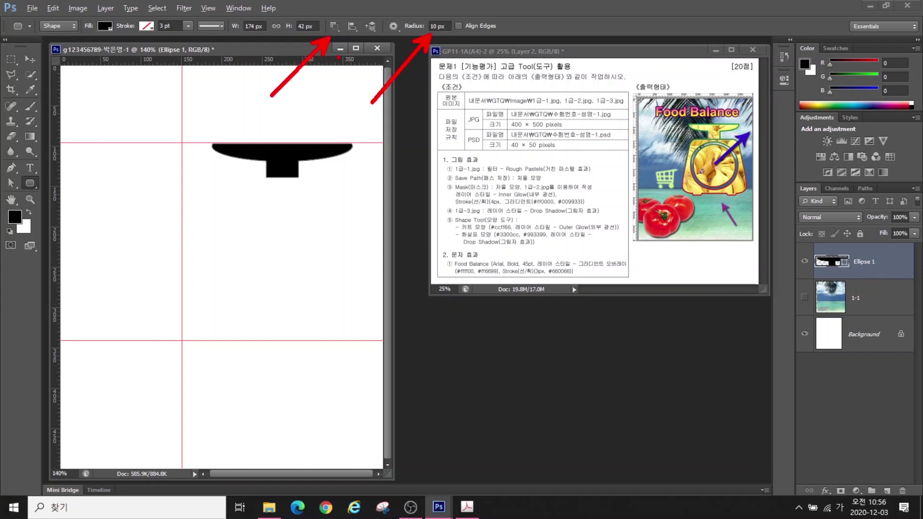
drag(216, 192, 353, 312)
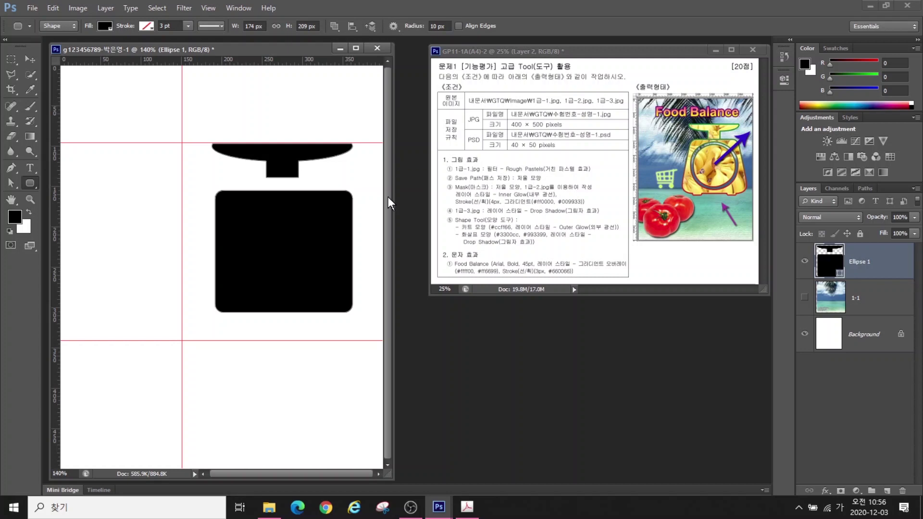
key(ctrl+z)
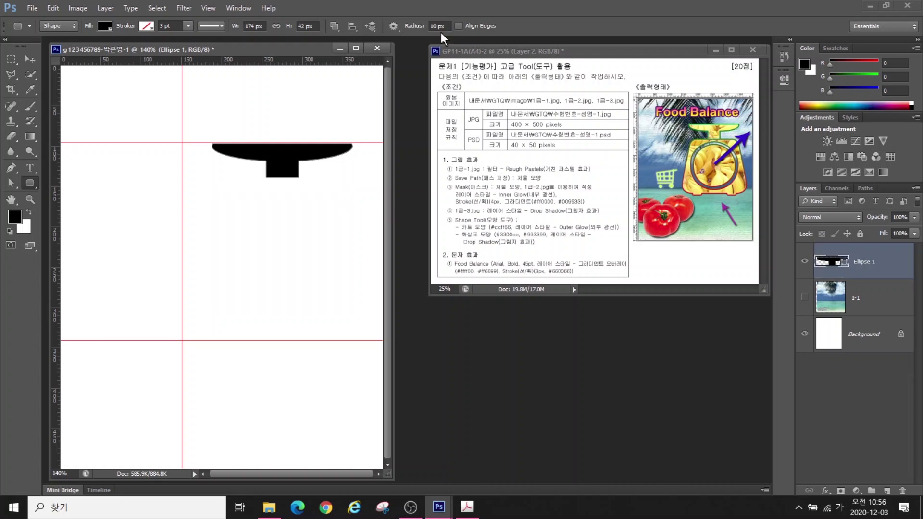
click(448, 26)
text(20)
drag(216, 188, 354, 330)
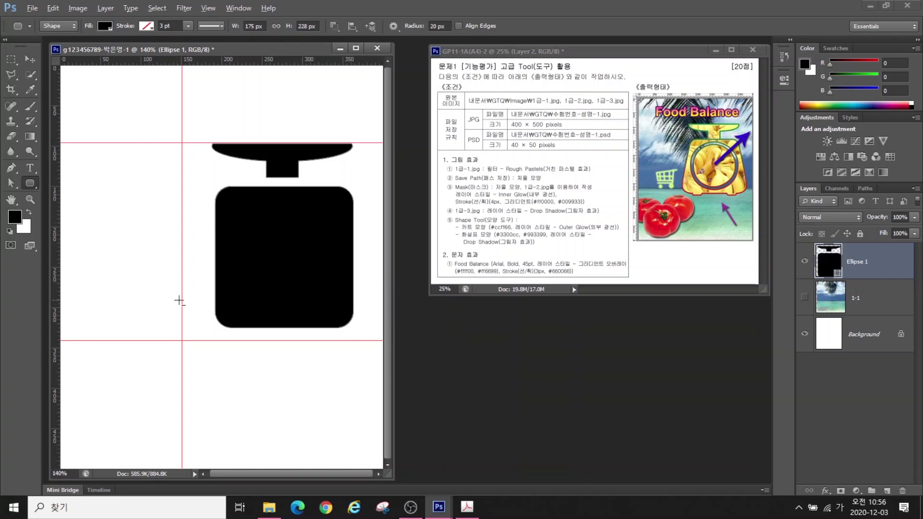
mouse_move(210, 205)
mouse_down()
mouse_move(175, 311)
mouse_move(192, 322)
mouse_move(381, 325)
mouse_move(361, 214)
mouse_up()
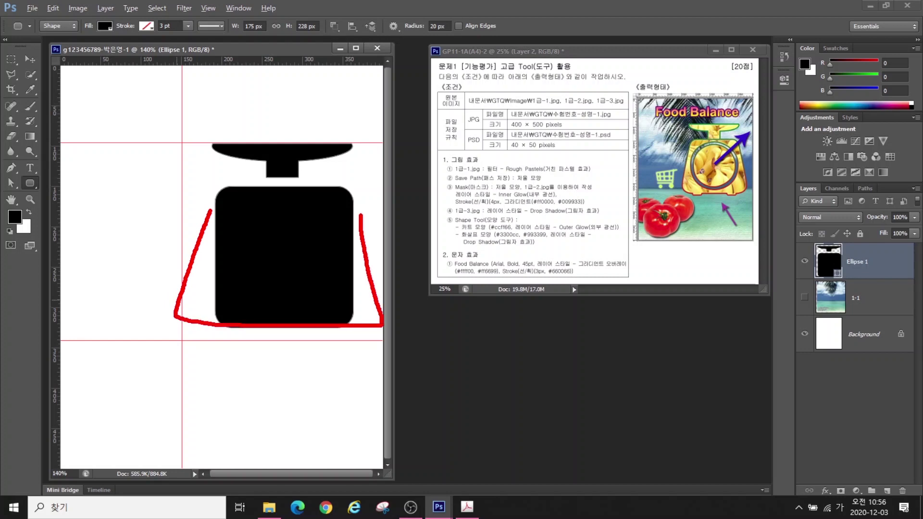
key(Escape)
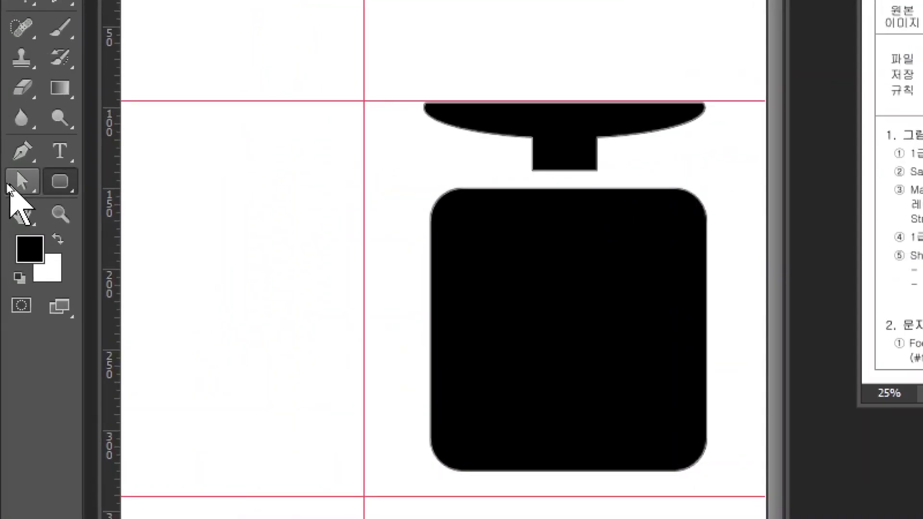
Drag the scale body's lower-left corner anchor outward to the left with the Direct Selection Tool
click(14, 183)
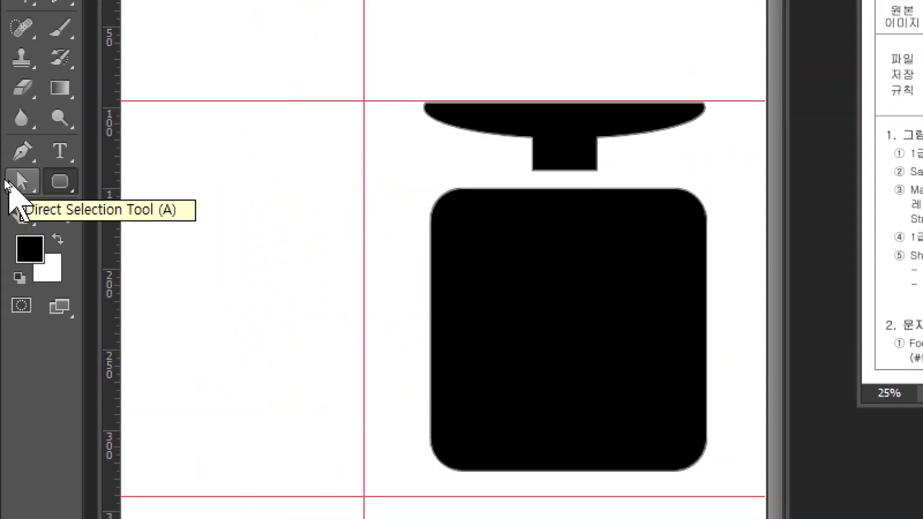
click(21, 177)
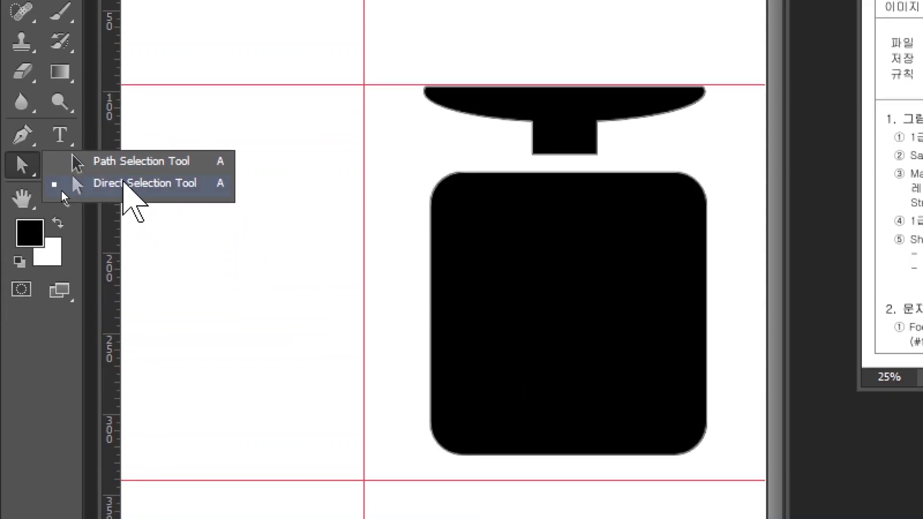
click(72, 183)
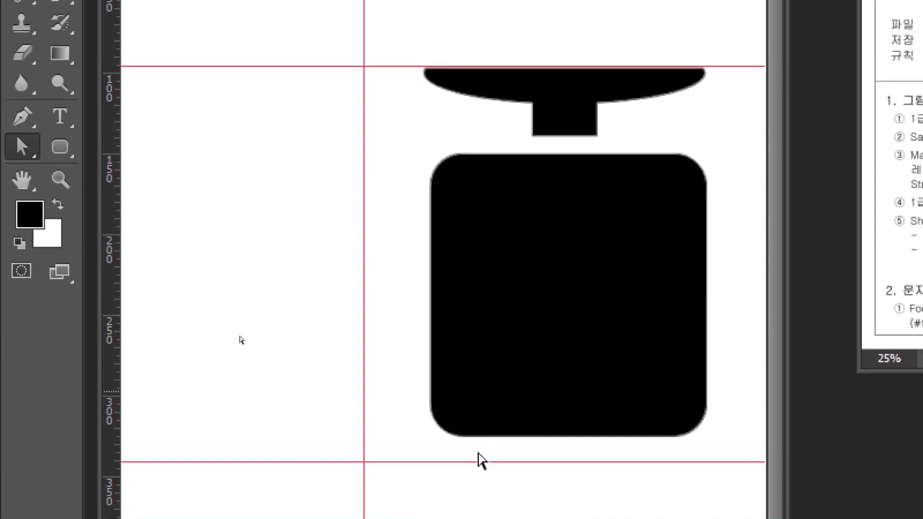
click(463, 454)
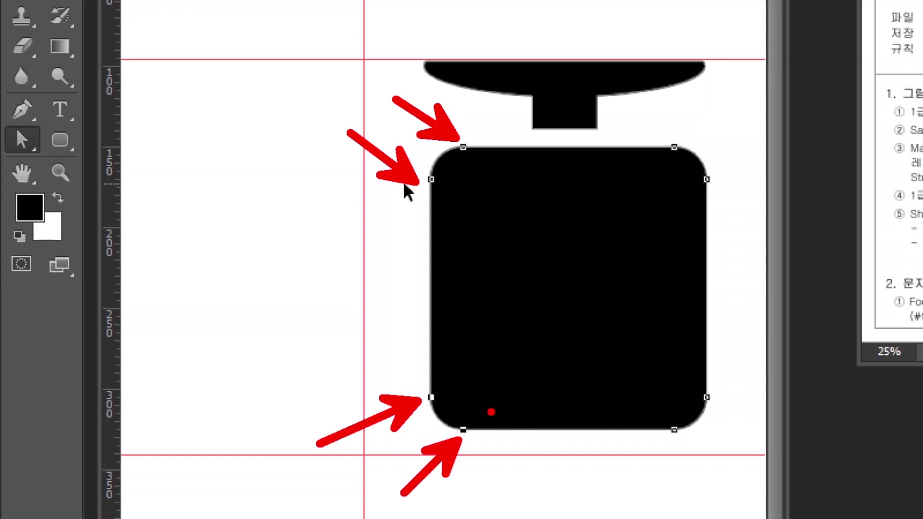
click(432, 397)
drag(432, 397, 390, 404)
Drag the bottom-right corner anchors outward to the right to match
key(Escape)
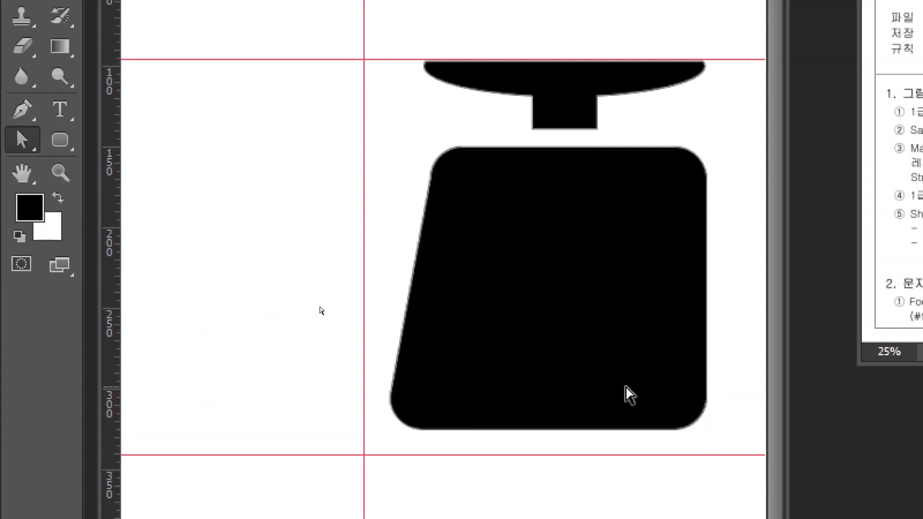
click(693, 406)
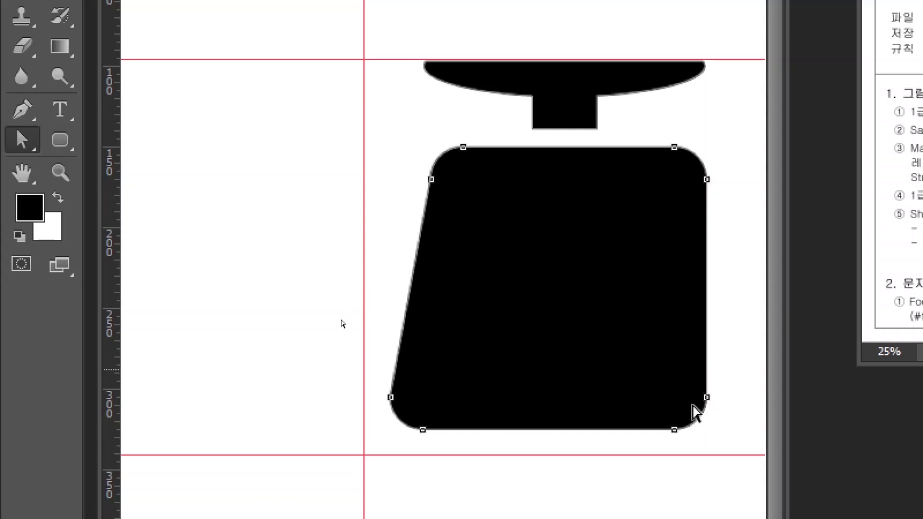
drag(739, 366, 635, 448)
drag(707, 398, 756, 393)
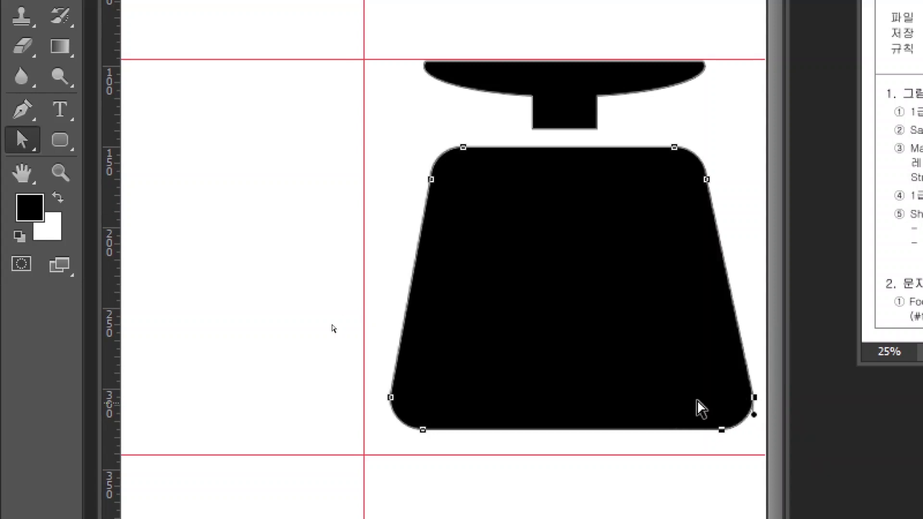
scroll(673, 464, down, 1)
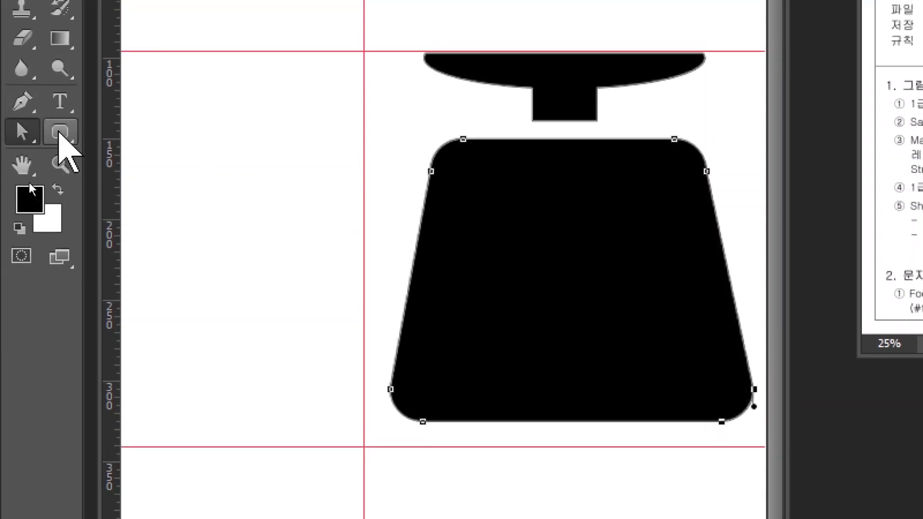
click(60, 132)
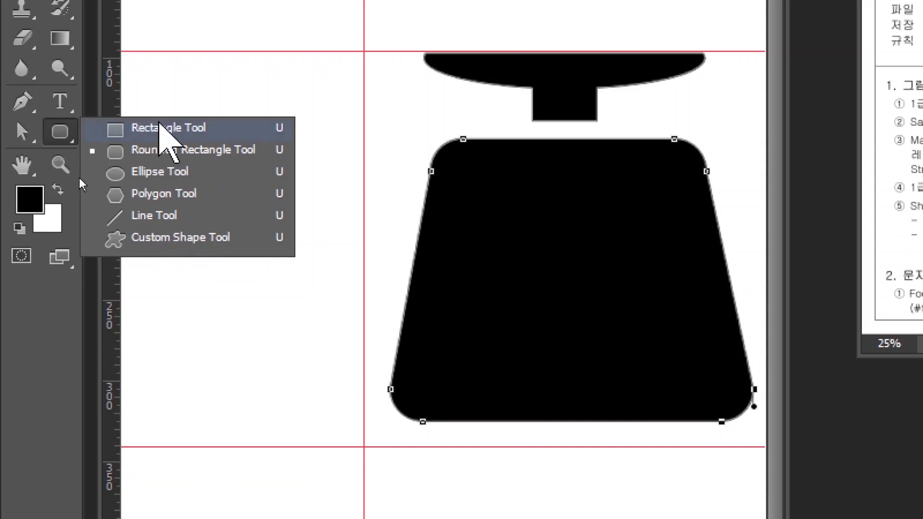
Draw two small rectangles with Combine Shapes as feet at the body's bottom corners
click(153, 128)
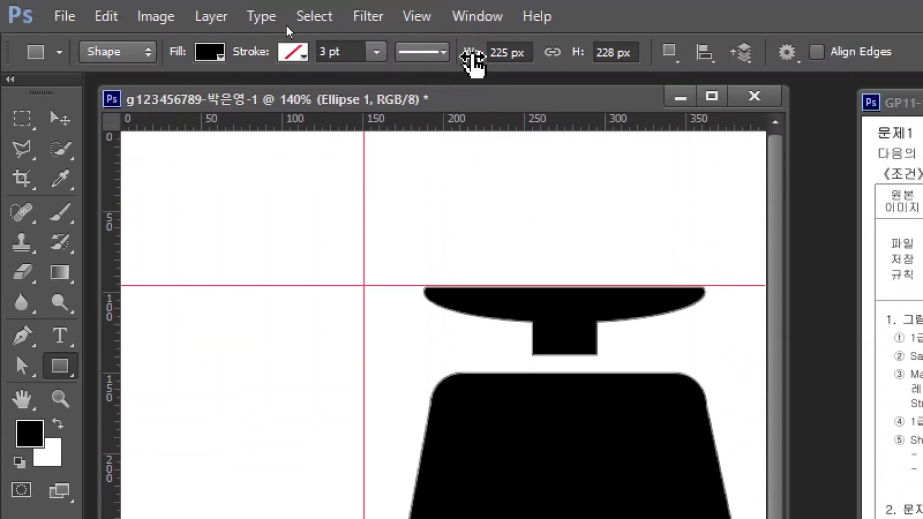
click(671, 51)
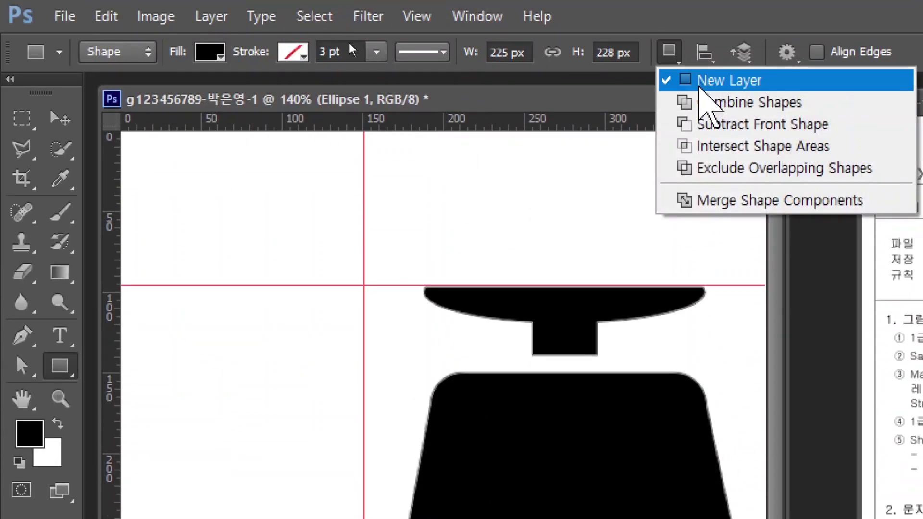
click(703, 101)
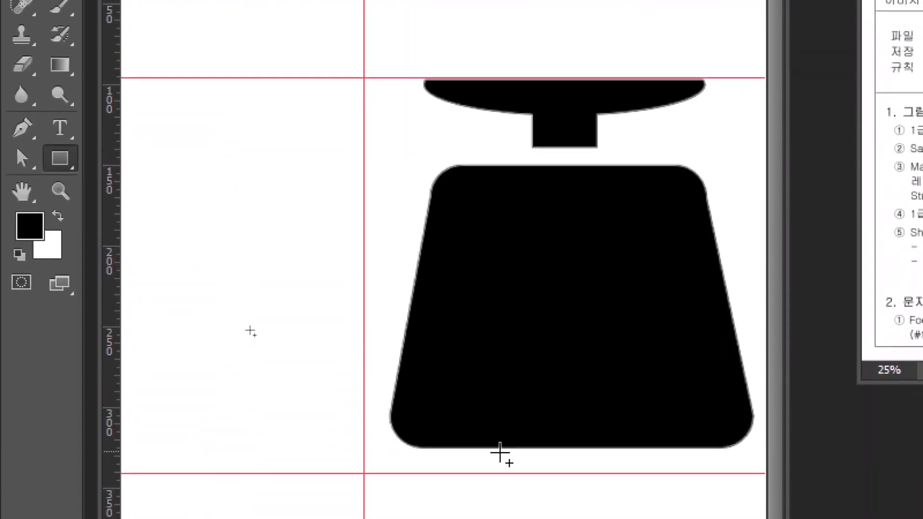
drag(440, 419, 507, 453)
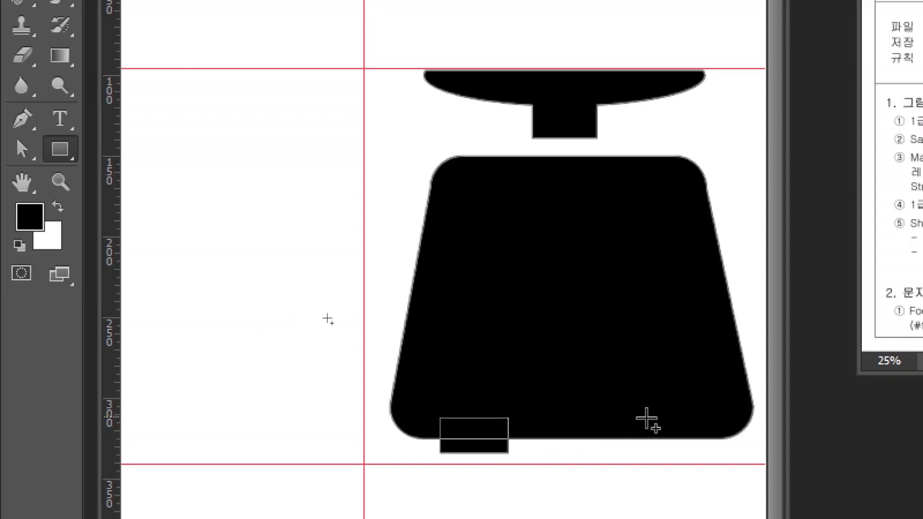
drag(652, 418, 718, 452)
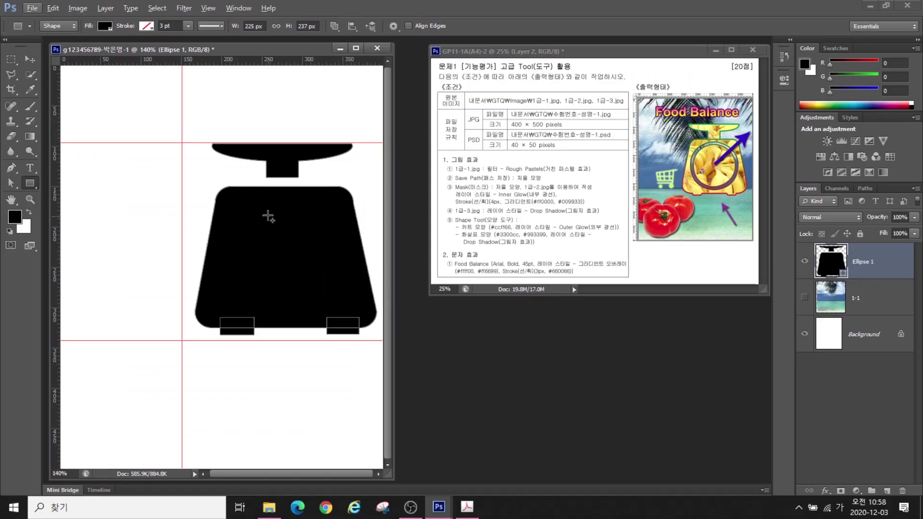
Merge the feet with the Ellipse 1 scale shape components
click(334, 26)
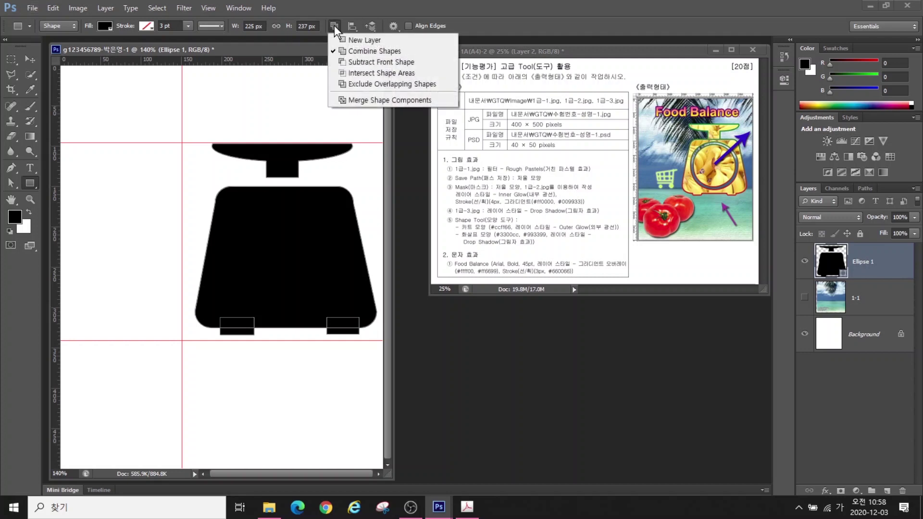
click(357, 97)
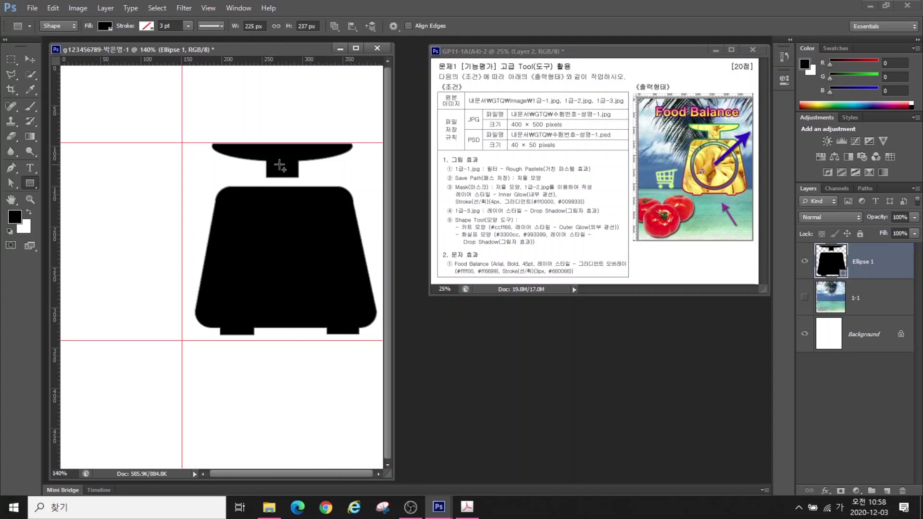
click(11, 184)
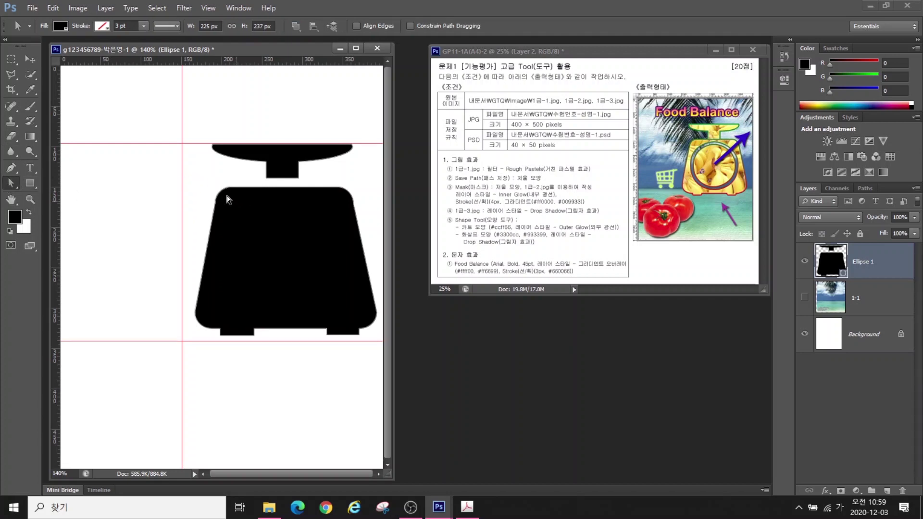
Select the lower body path and nudge it slightly upward
click(227, 216)
drag(192, 181, 362, 342)
key(Up)
key(Up)
key(Up)
key(Up)
key(Up)
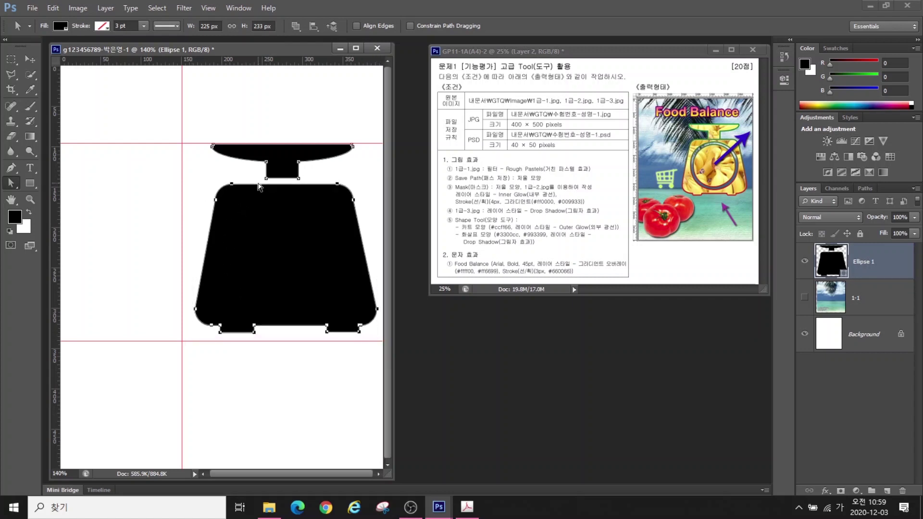
key(Return)
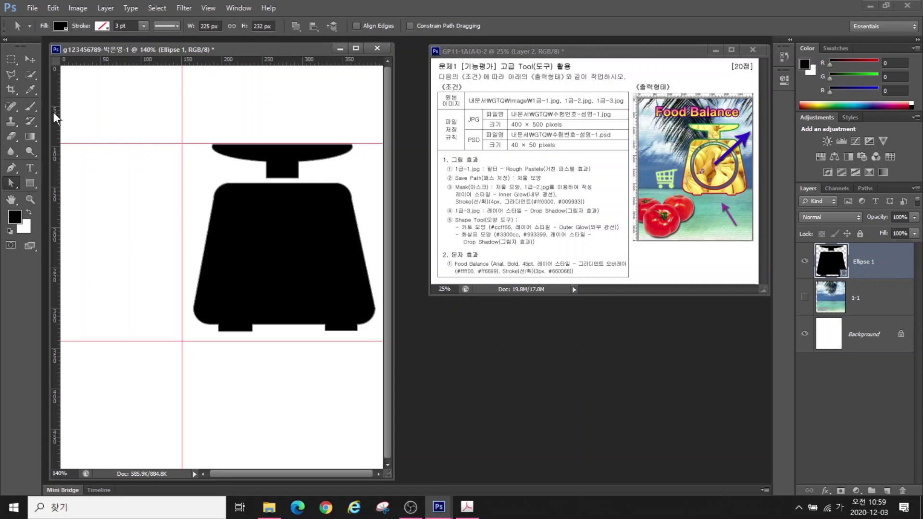
Add a vertical guide at 277.5 px and a horizontal guide at 225.7 px
drag(54, 198, 283, 220)
drag(270, 62, 264, 247)
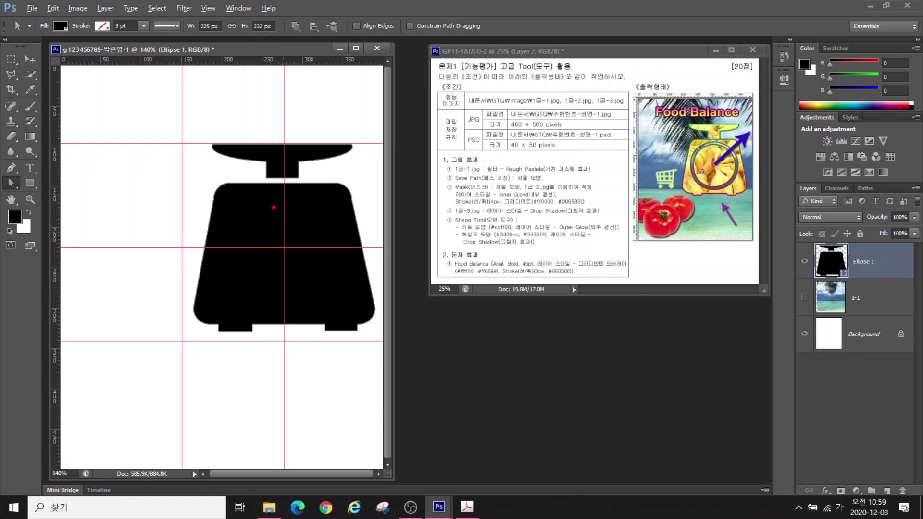
mouse_move(288, 204)
mouse_down()
mouse_move(245, 218)
mouse_move(233, 244)
mouse_move(241, 269)
mouse_move(280, 288)
mouse_move(310, 277)
mouse_move(308, 223)
mouse_up()
click(30, 183)
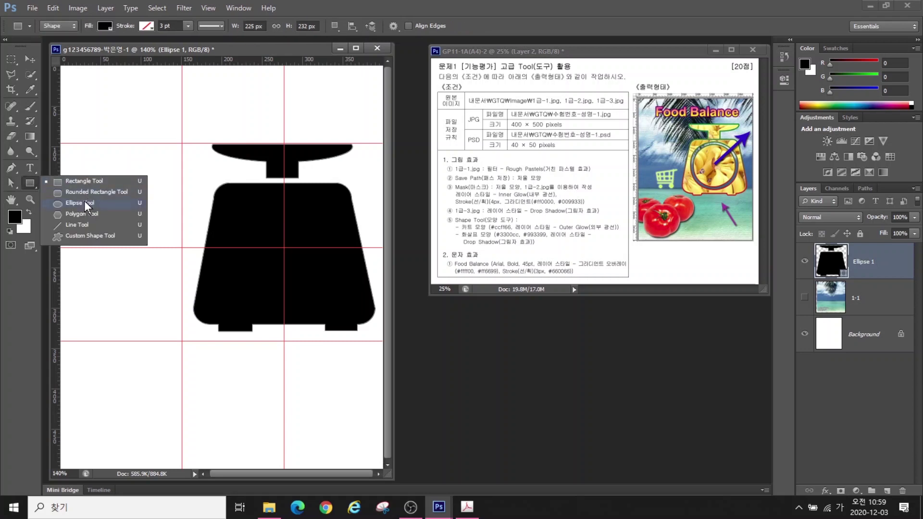
Cut a circle from the body at the guide crossing with Subtract Front Shape
click(82, 202)
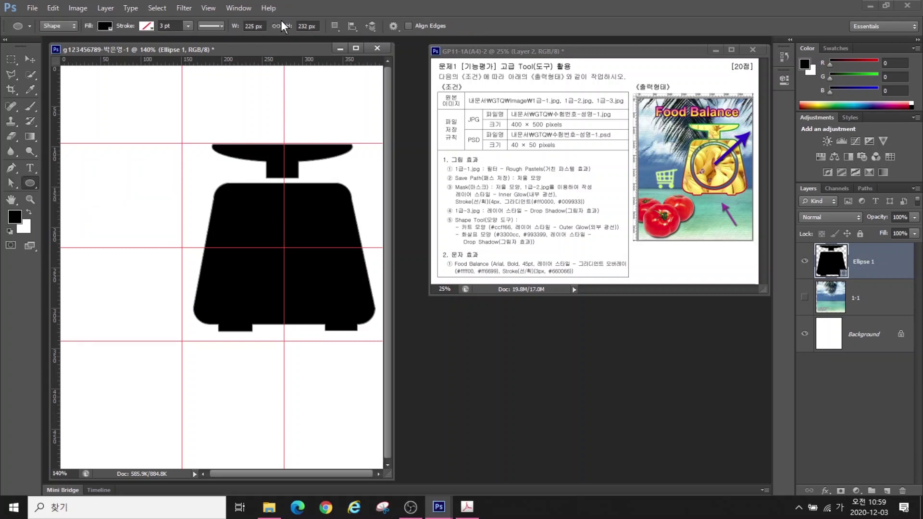
click(331, 24)
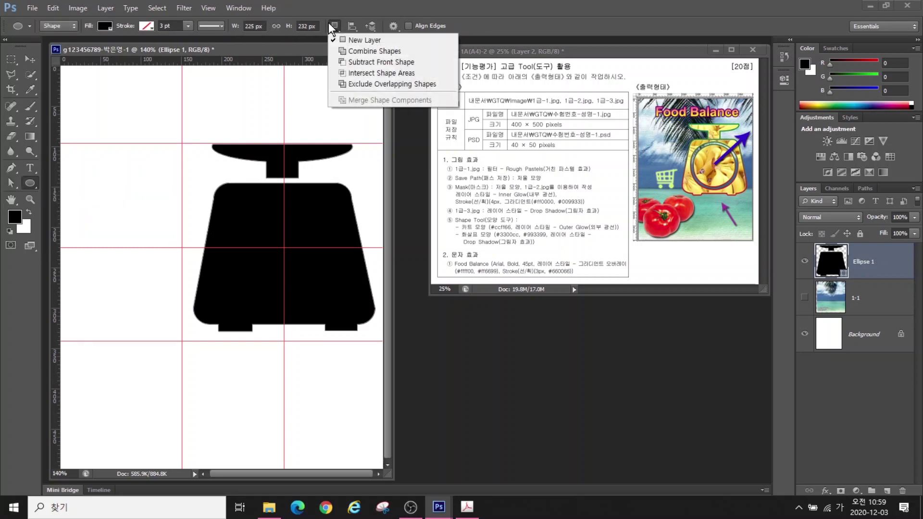
click(363, 61)
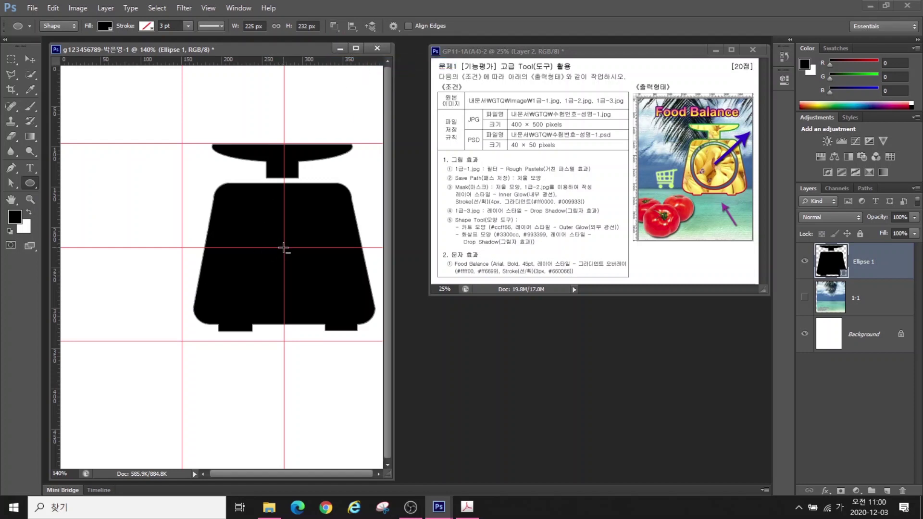
mouse_move(284, 248)
mouse_down()
mouse_move(326, 289)
mouse_move(309, 273)
mouse_move(320, 285)
mouse_move(310, 281)
mouse_move(328, 274)
mouse_move(301, 288)
mouse_move(329, 294)
mouse_move(305, 295)
mouse_move(315, 294)
mouse_up()
key(alt)
key(alt)
drag(315, 293, 341, 304)
key(alt)
key(shift)
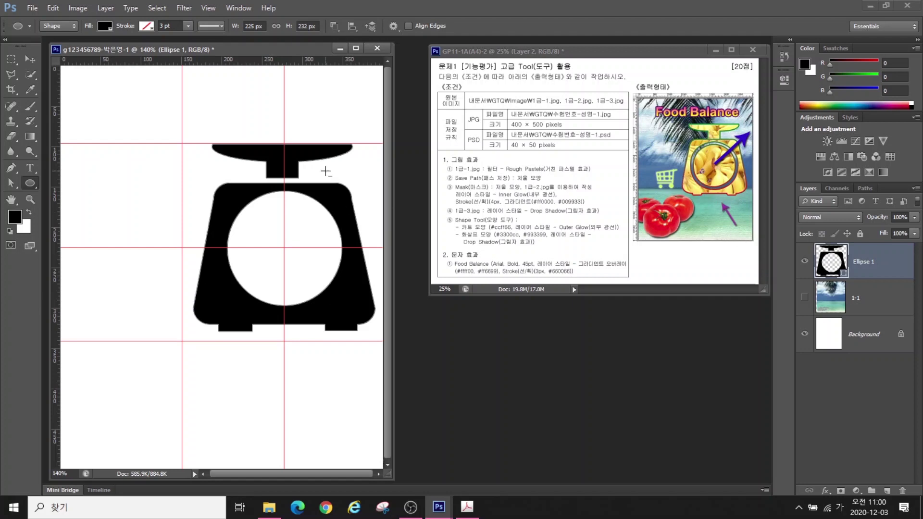
Add a smaller 121 px black circle inside the cut-out with Combine Shapes
click(335, 27)
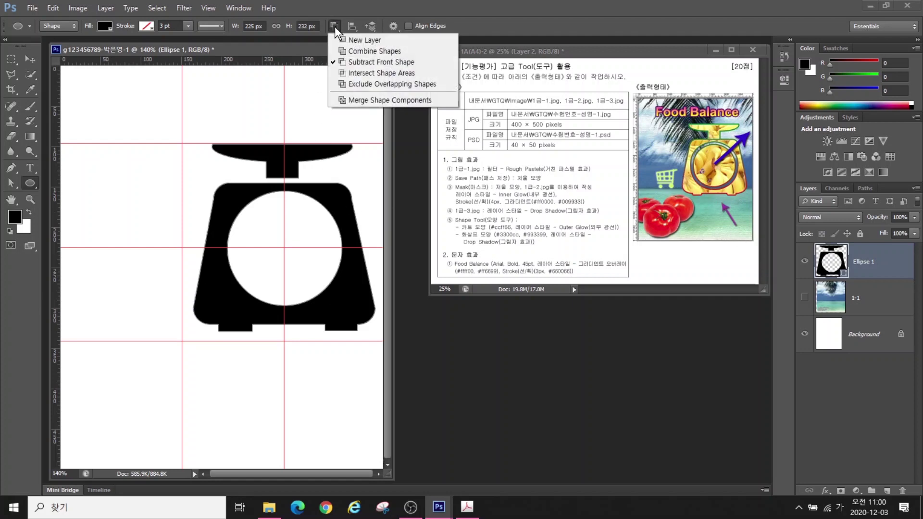
click(362, 50)
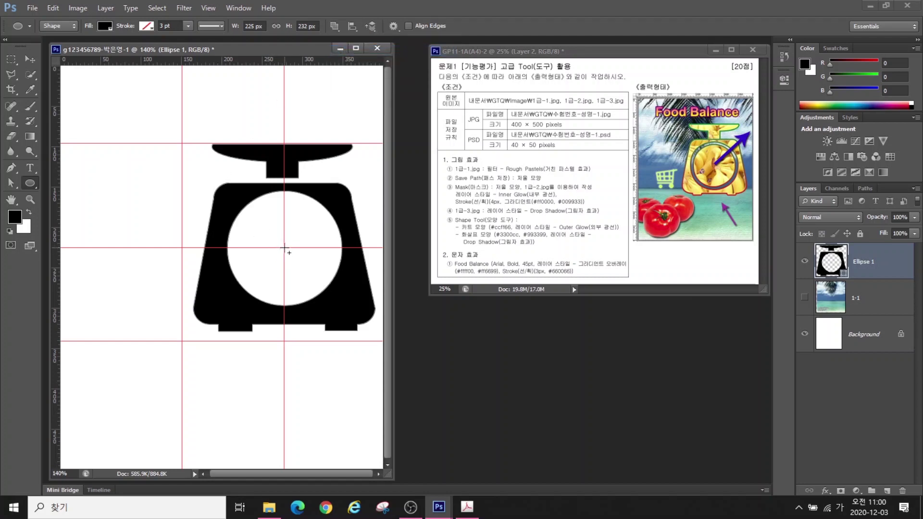
drag(310, 269, 309, 288)
key(alt)
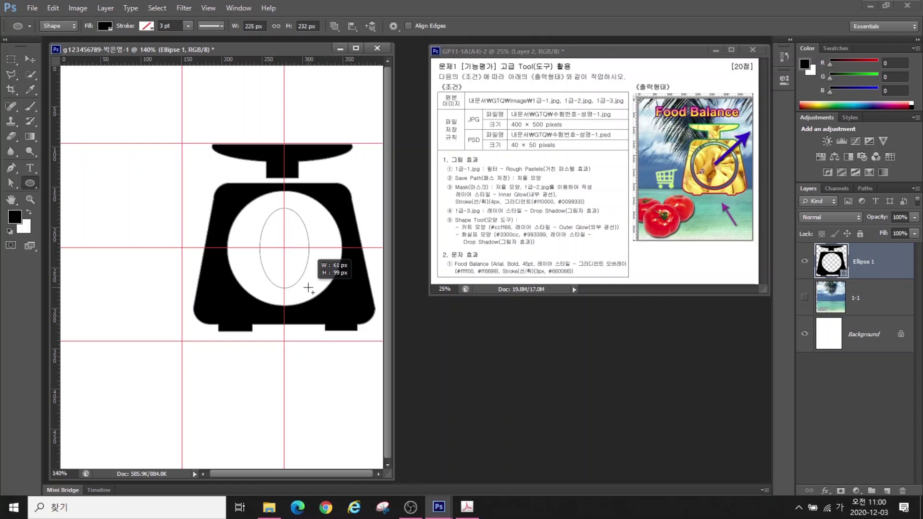
drag(309, 288, 331, 299)
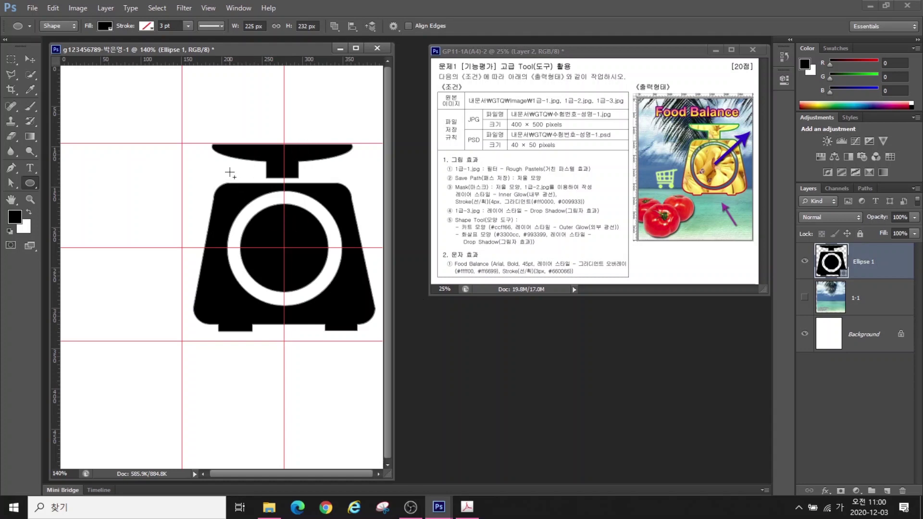
Nudge the scale shape down a few pixels with the Move tool
click(27, 59)
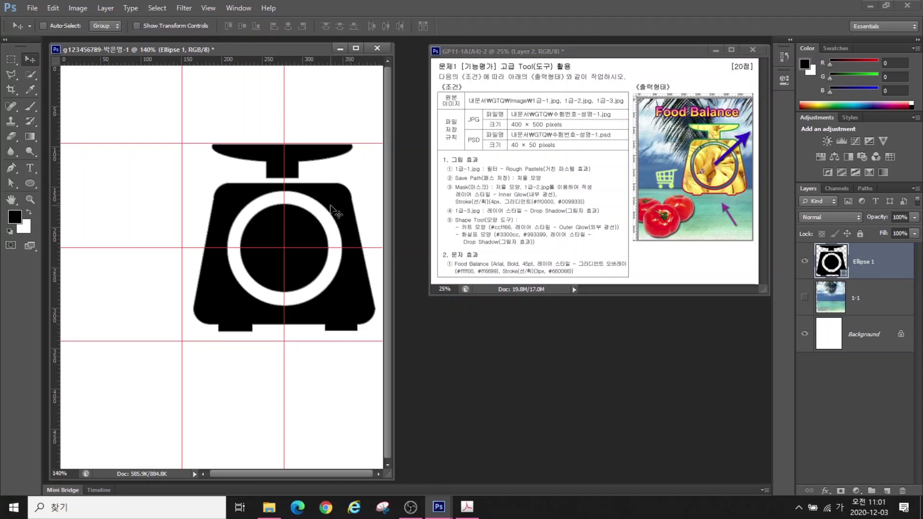
key(Down)
key(Down)
key(Down)
key(Down)
key(Down)
key(Down)
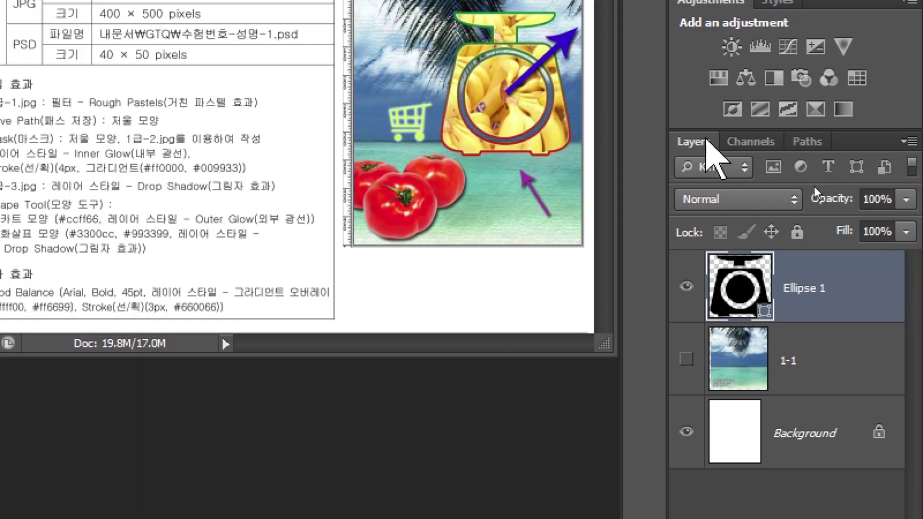
click(704, 140)
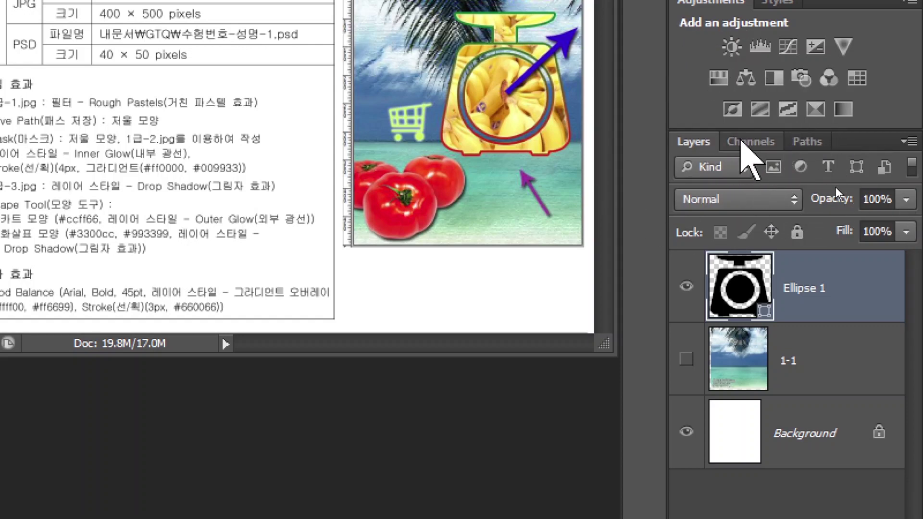
Save the Ellipse 1 Shape Path as a path named 저울 모양, then return to Layers
click(747, 142)
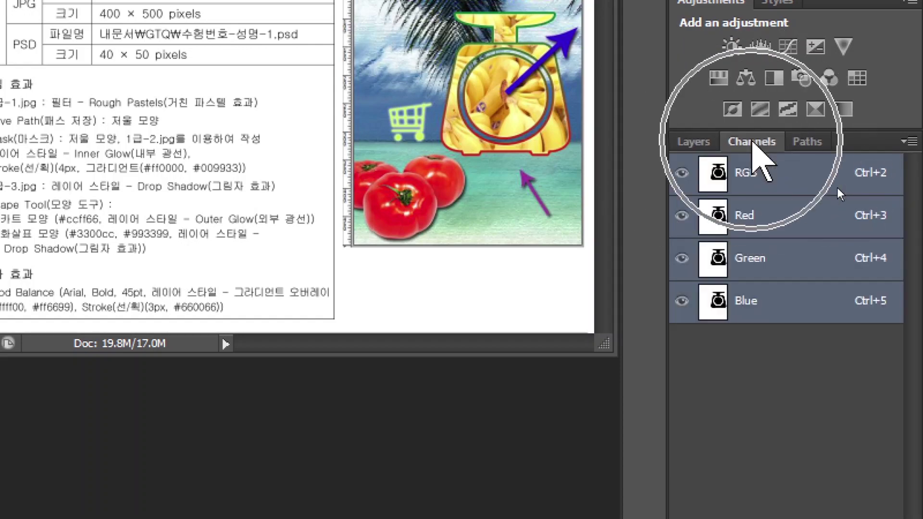
click(806, 142)
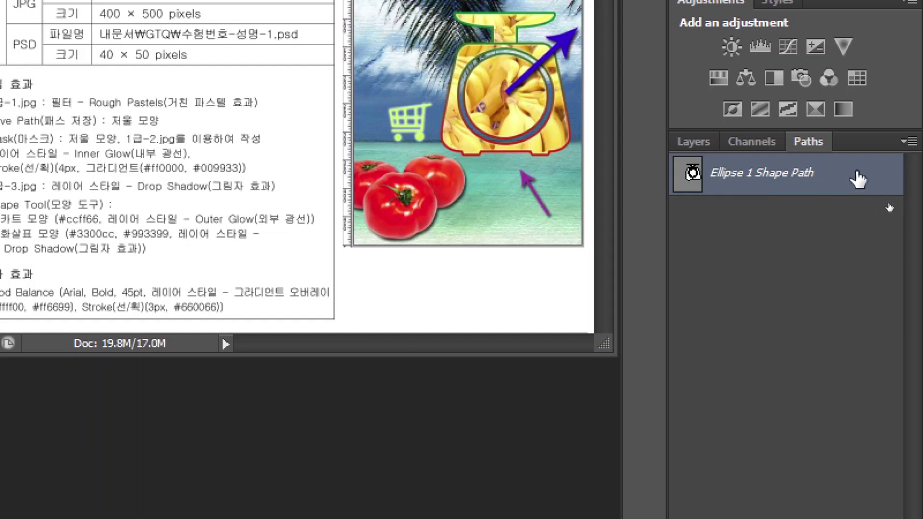
click(856, 181)
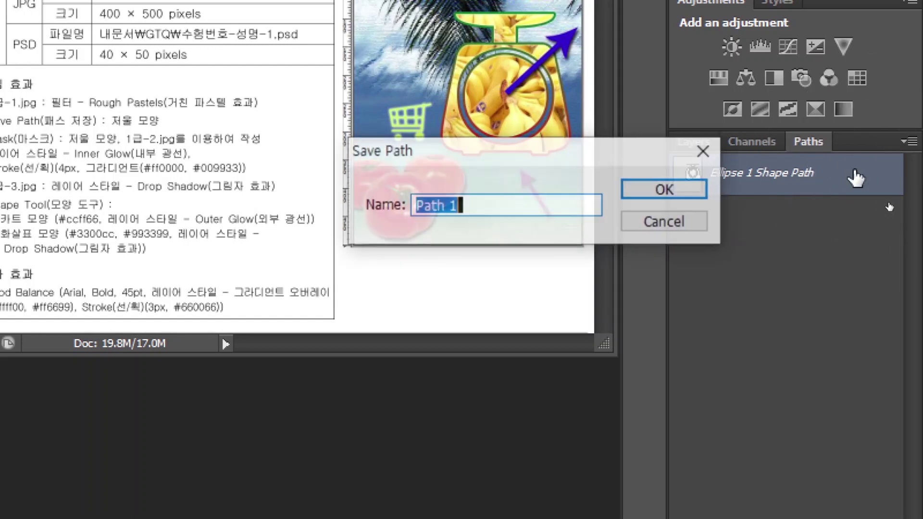
drag(488, 149, 416, 164)
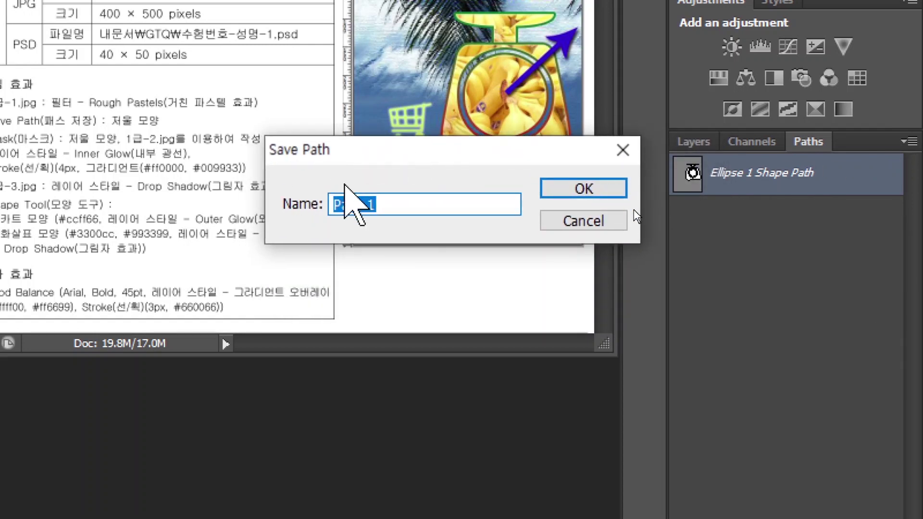
text(저울 모양)
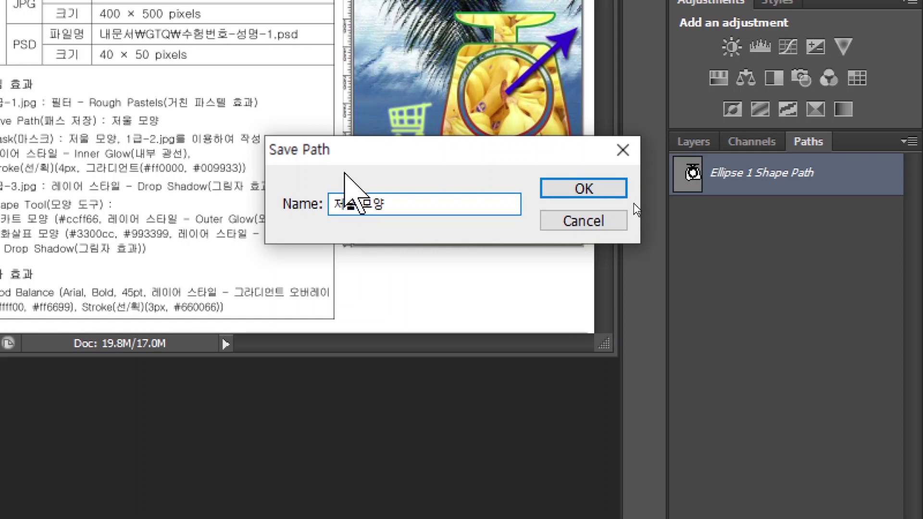
click(582, 189)
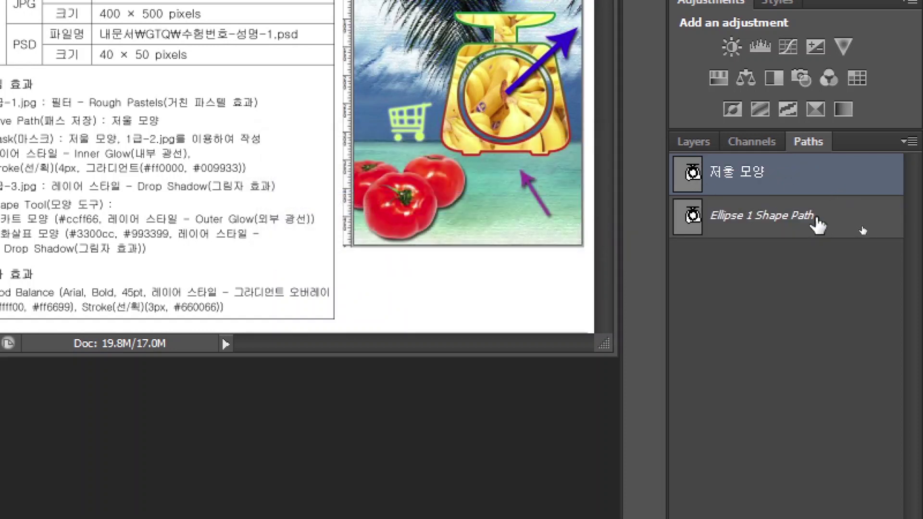
click(791, 223)
click(774, 180)
click(765, 217)
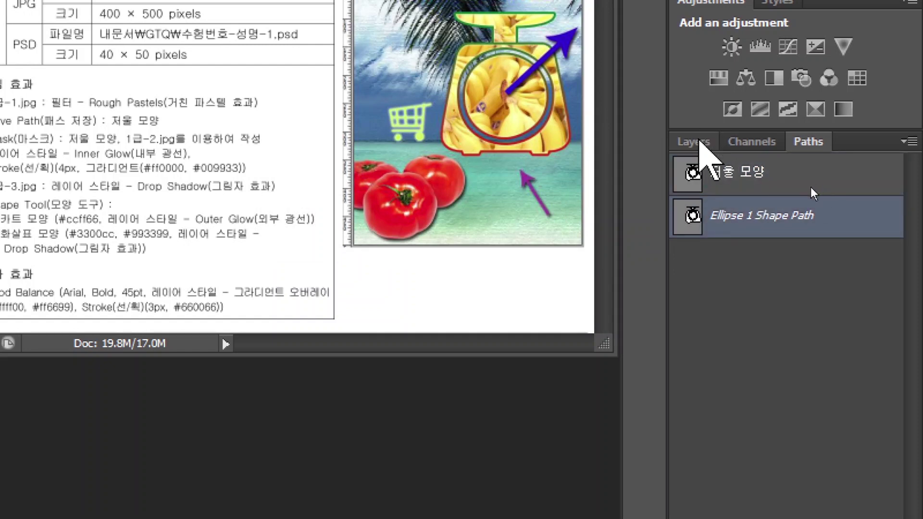
click(699, 141)
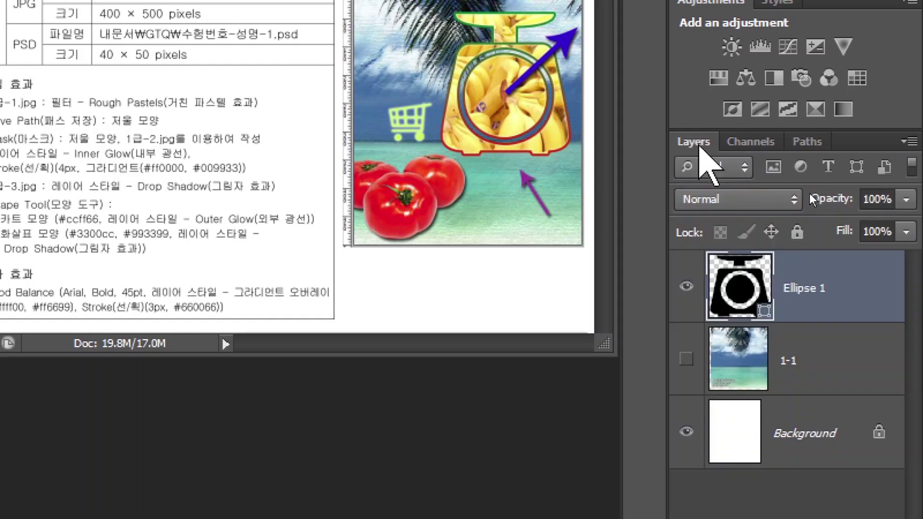
Rename the Ellipse 1 layer to 패스작업
double_click(799, 288)
text(패스작업)
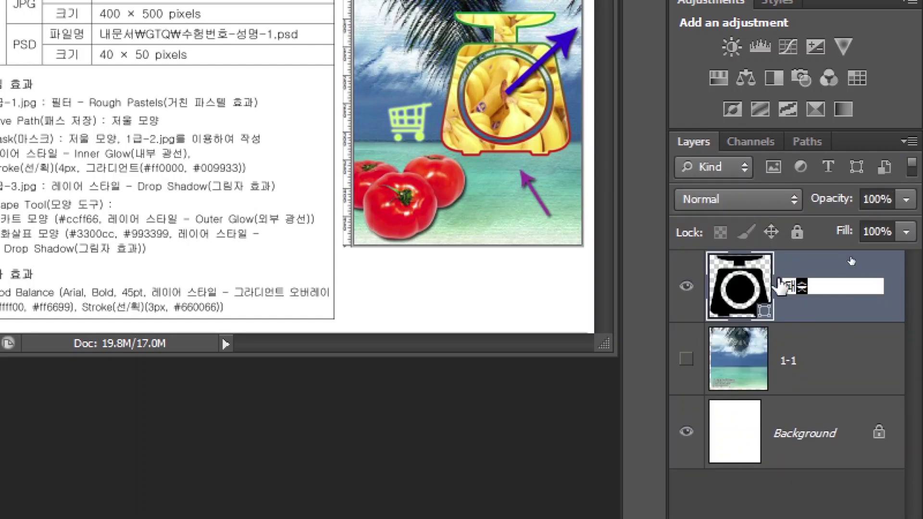
key(Return)
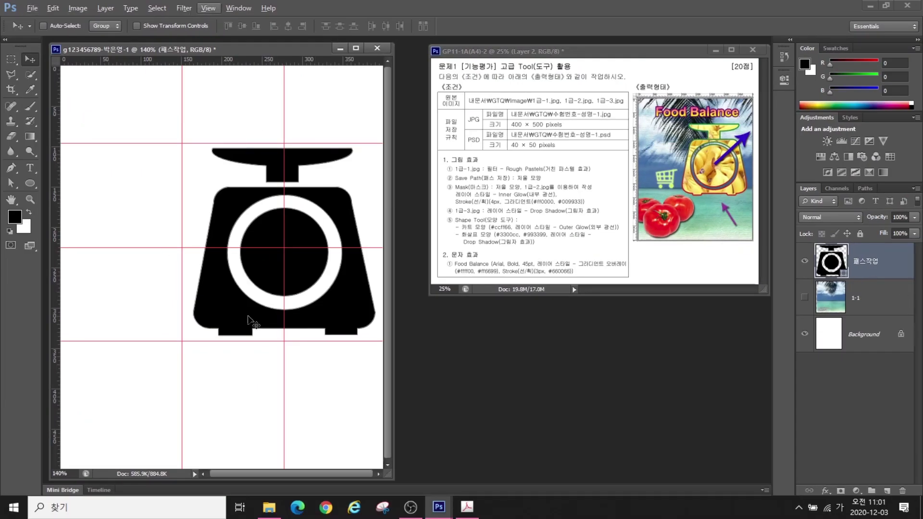
Clear all guides and make the beach photo layer 1-1 visible
key(ctrl+d)
key(Right)
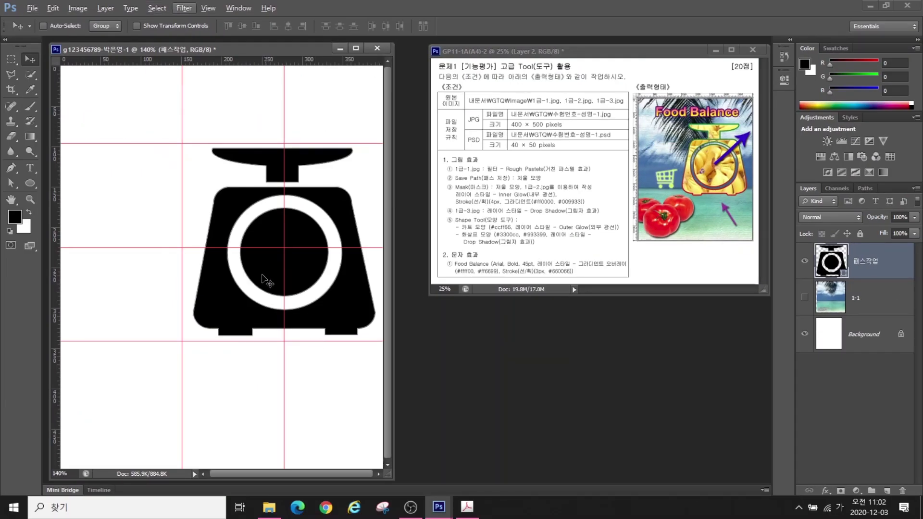
key(Right)
key(Right)
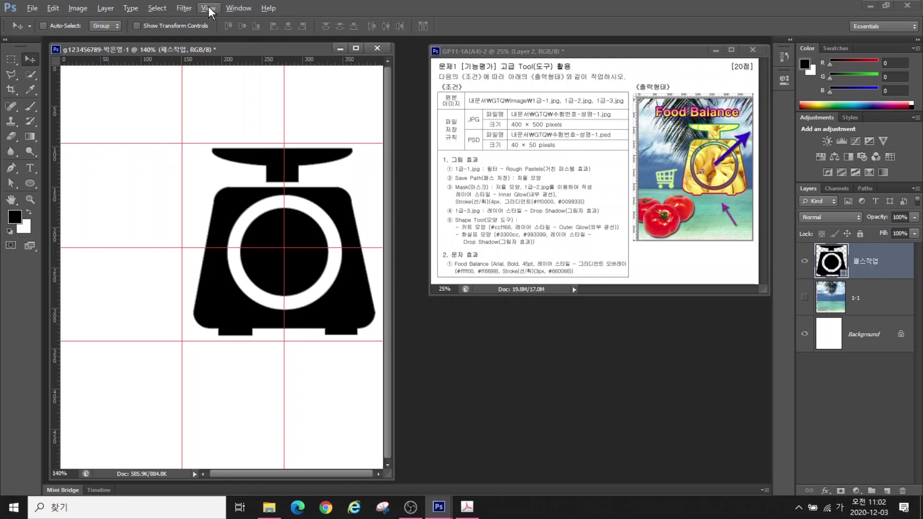
click(208, 9)
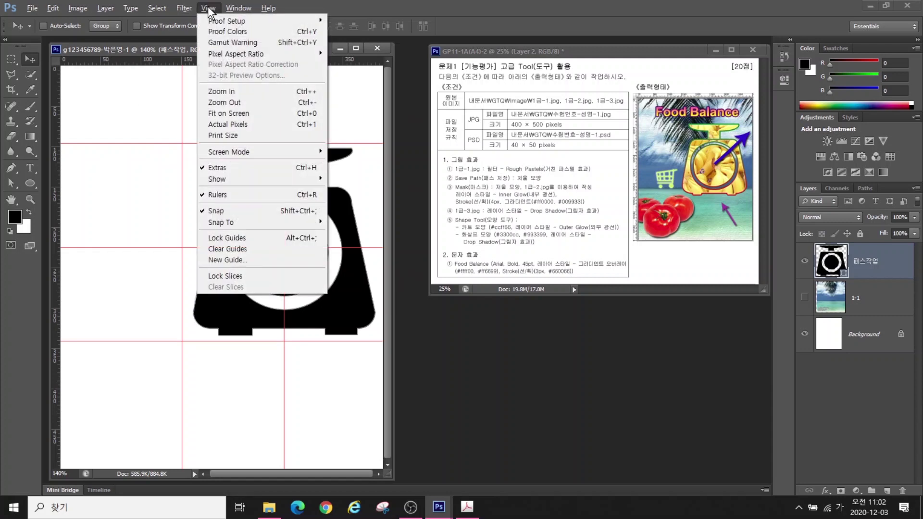
click(228, 250)
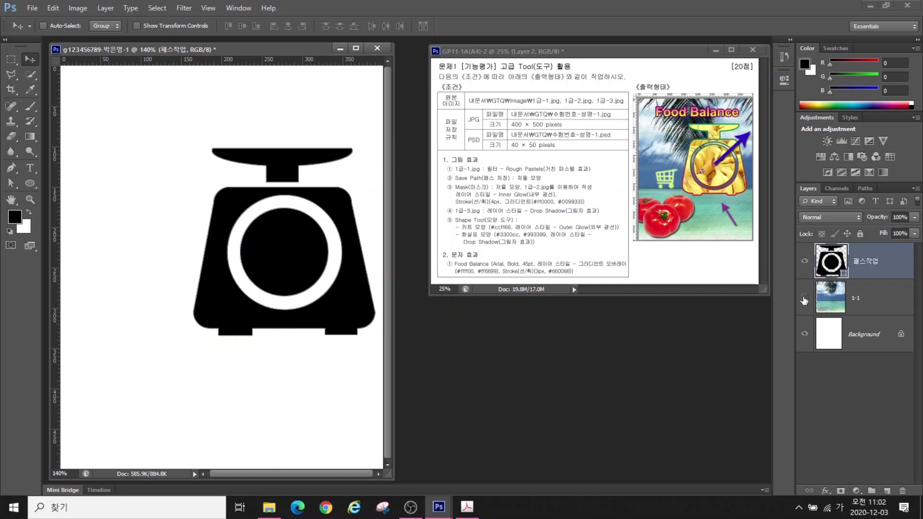
click(804, 298)
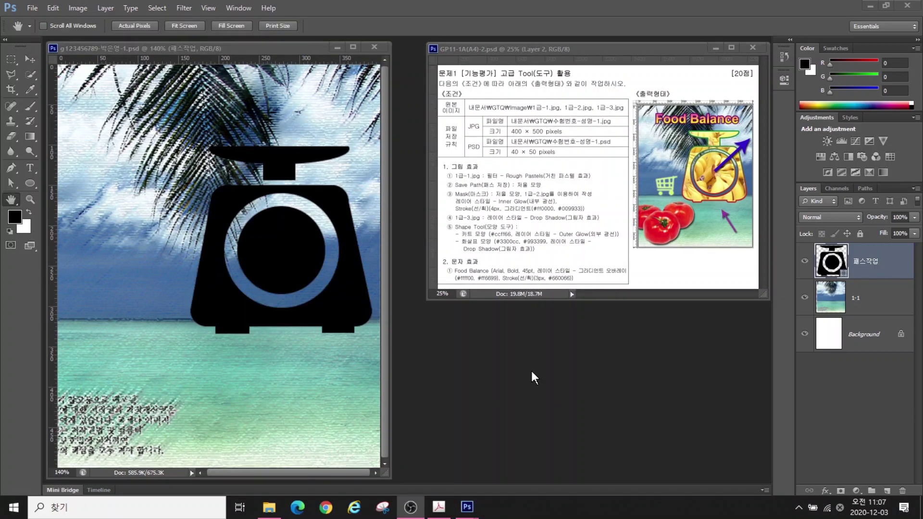
Open the banana photo 1급-2.jpg from the GTQ image folder
key(ctrl+o)
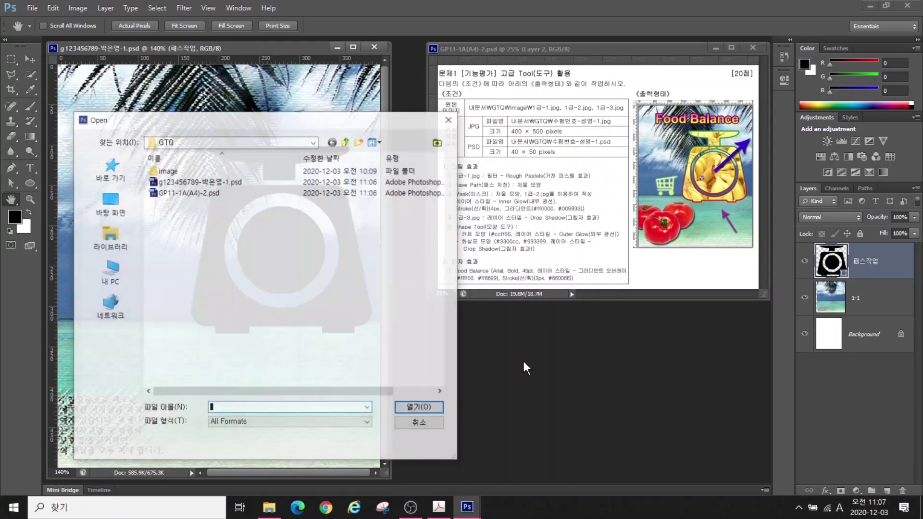
click(110, 238)
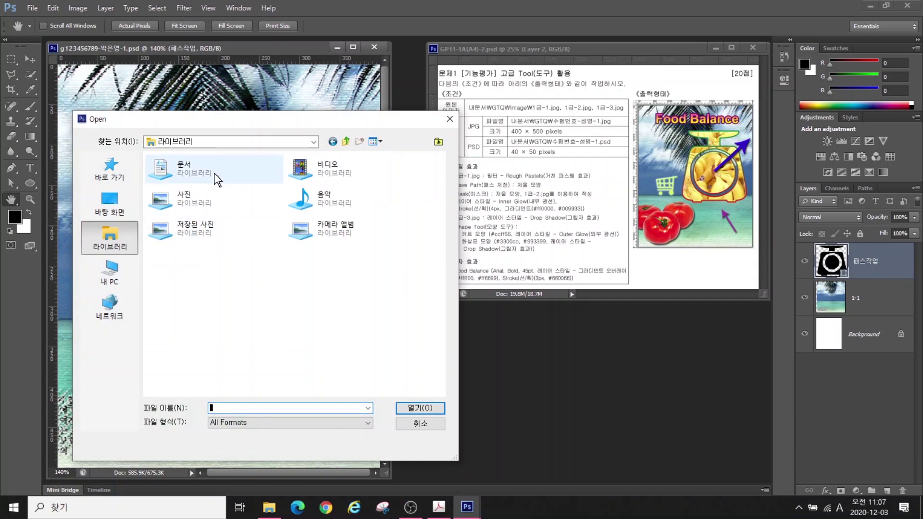
double_click(190, 181)
double_click(165, 216)
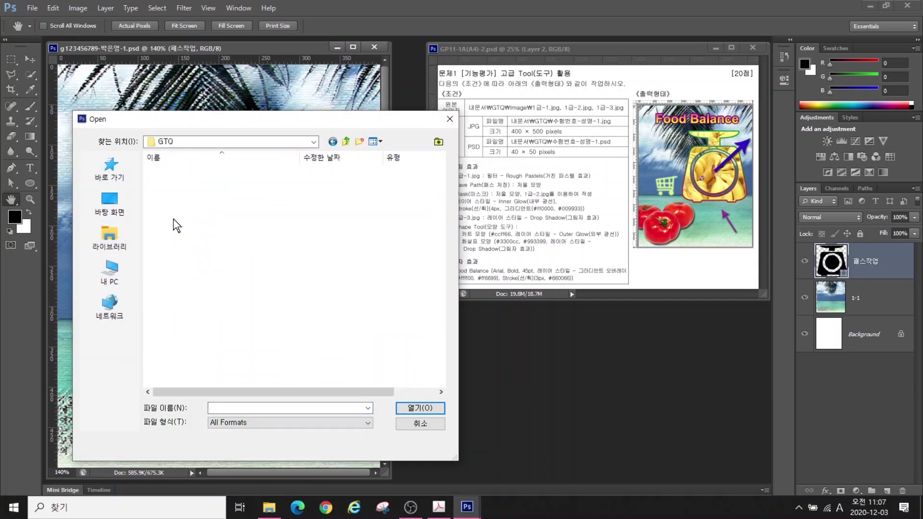
double_click(169, 172)
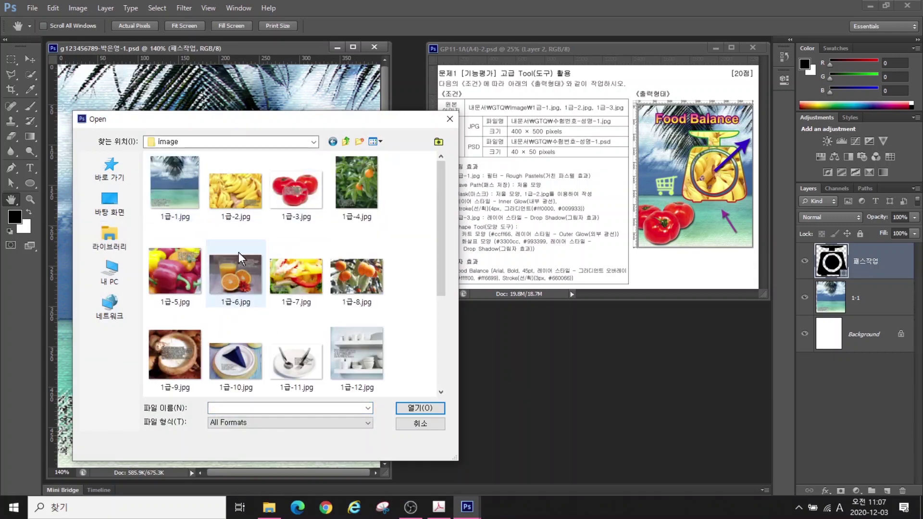
click(240, 202)
click(417, 408)
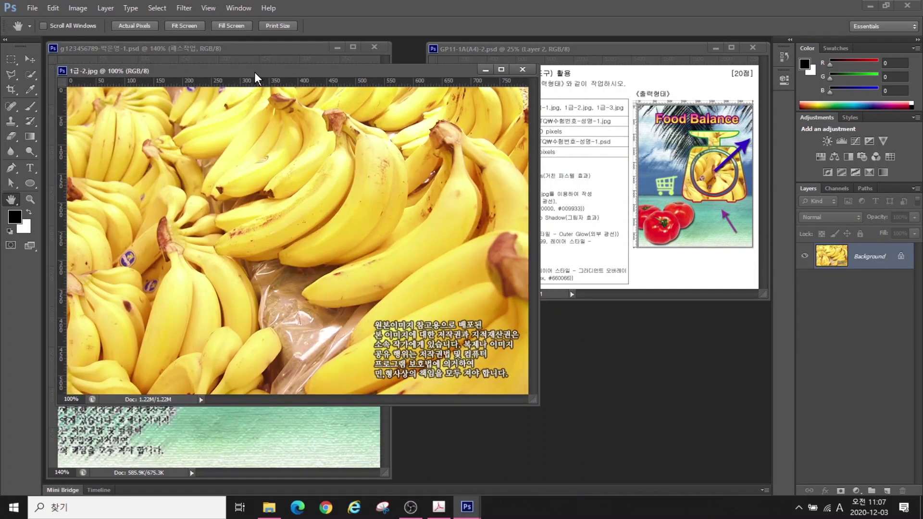
drag(255, 73, 391, 116)
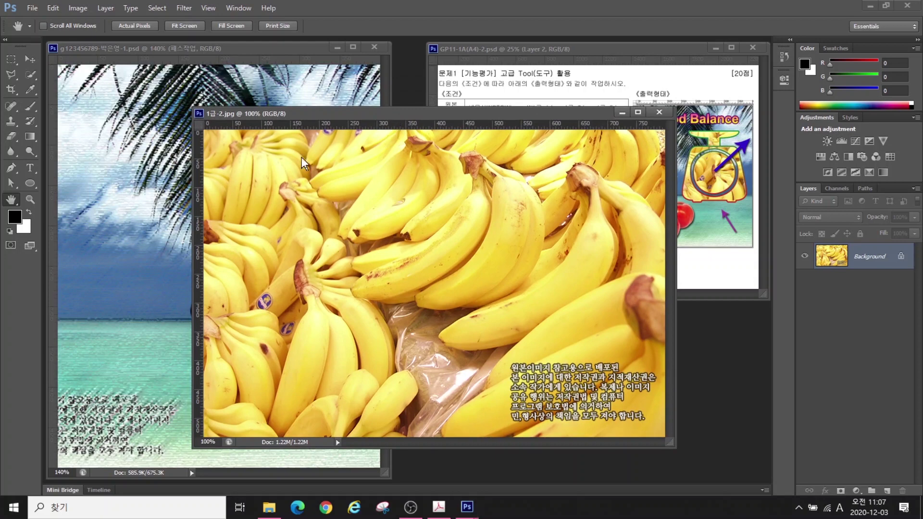
Resize the banana photo to 600 px wide and drag it into the poster
click(76, 8)
click(92, 91)
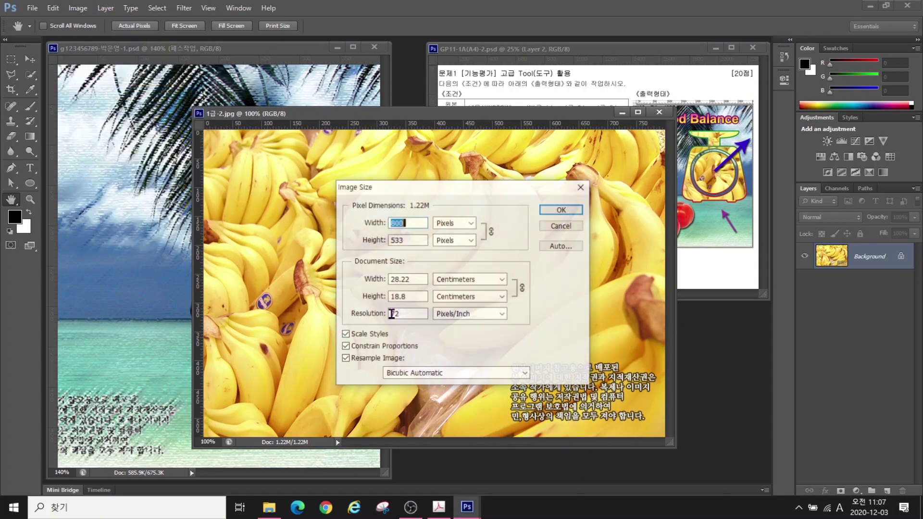
text(600)
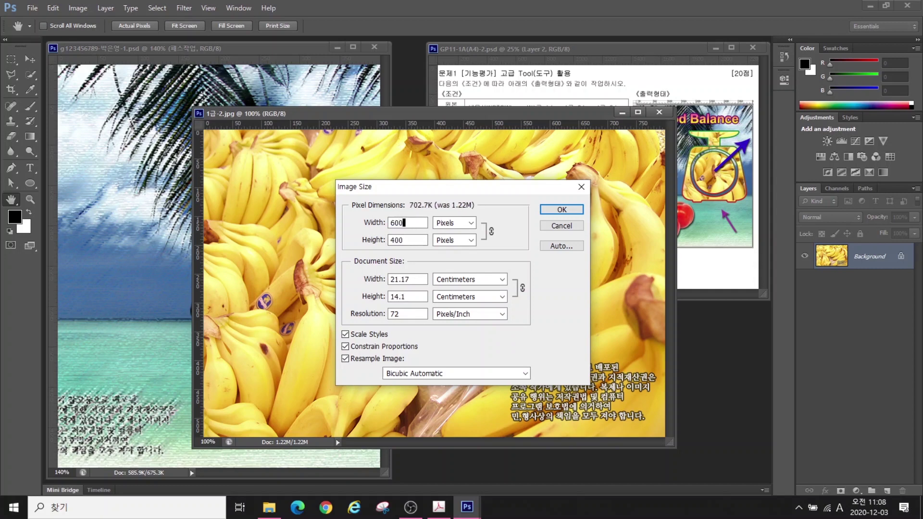
key(Return)
key(v)
drag(325, 193, 291, 204)
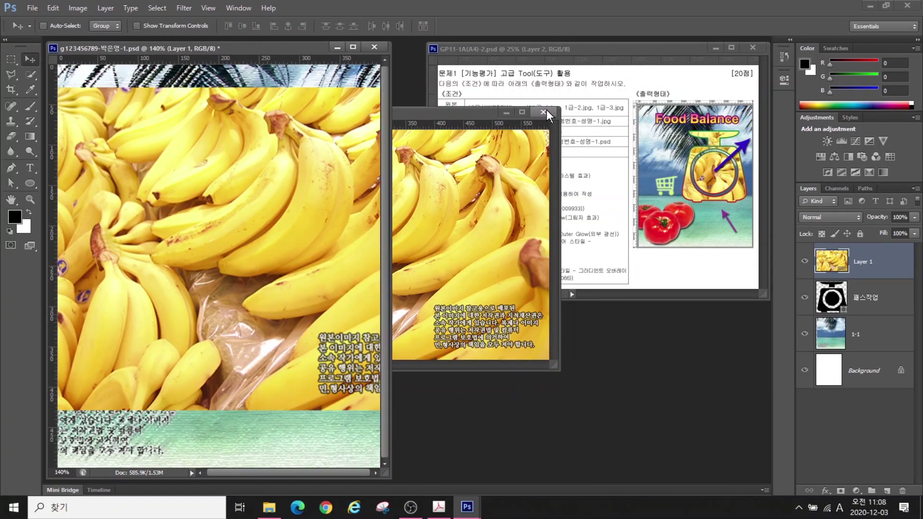
Close 1급-2.jpg without saving and rename the poster's banana layer to 1-2
click(545, 111)
click(463, 196)
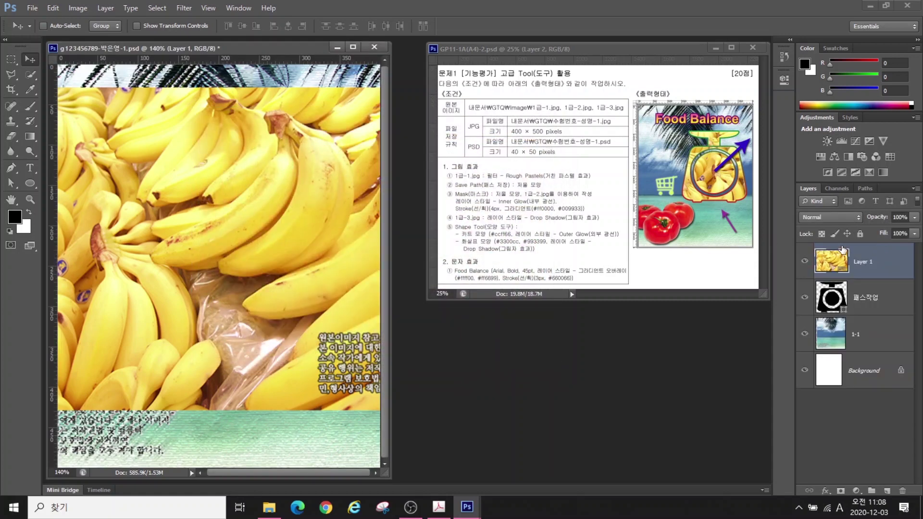
double_click(863, 261)
text(1-)
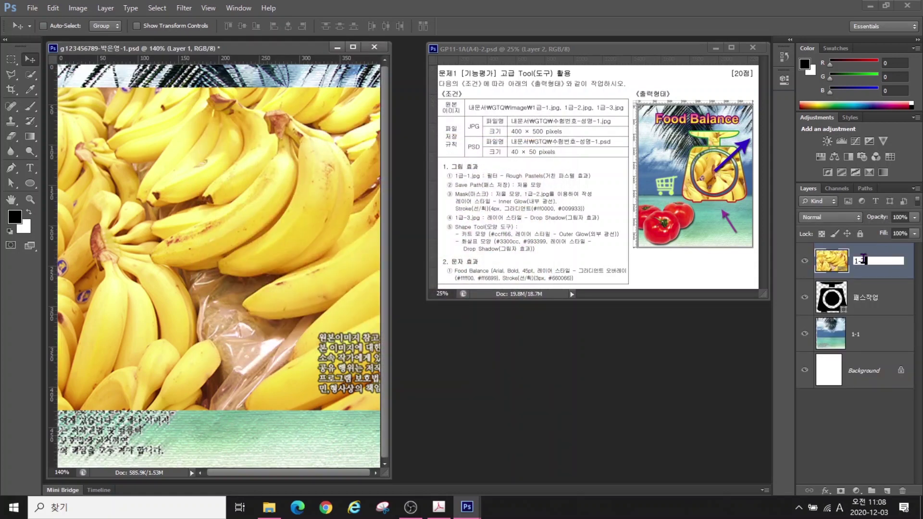
text(2)
key(Return)
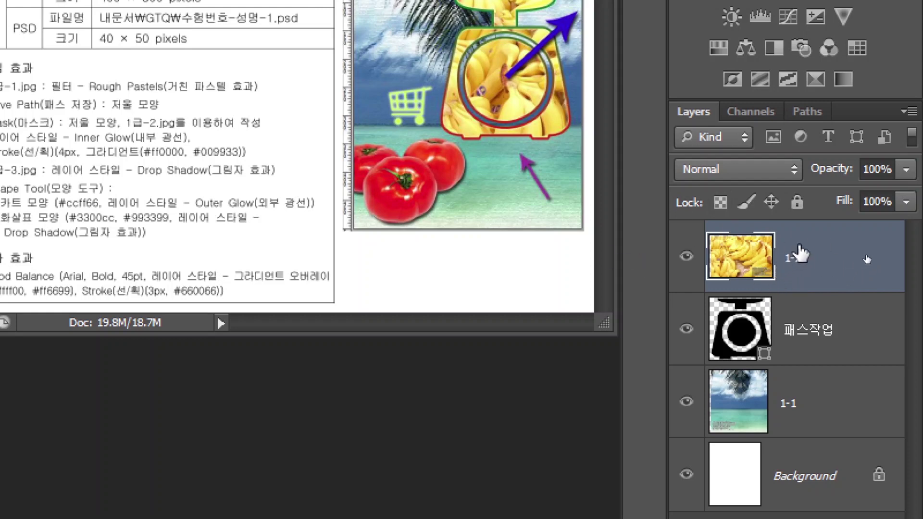
Clip layer 1-2 to the 패스작업 shape and drag the bananas into place inside the scale
right_click(873, 264)
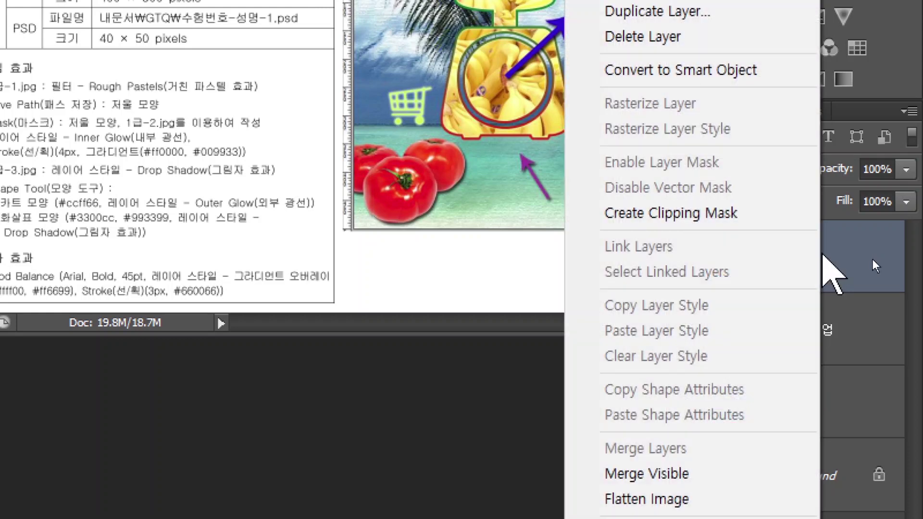
click(651, 213)
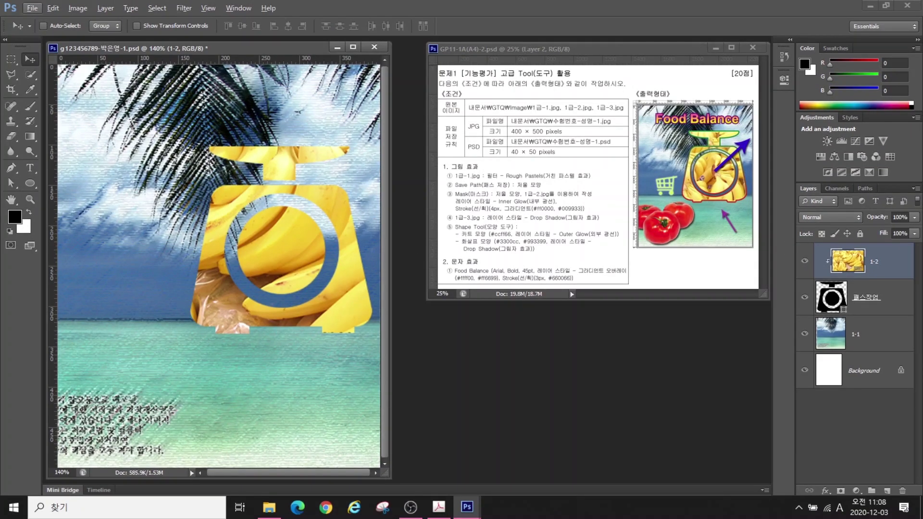
key(Right)
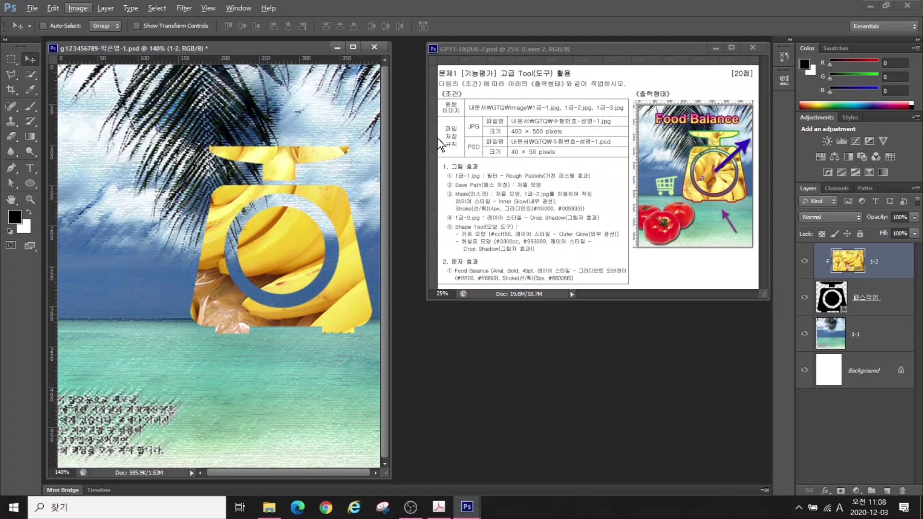
key(Left)
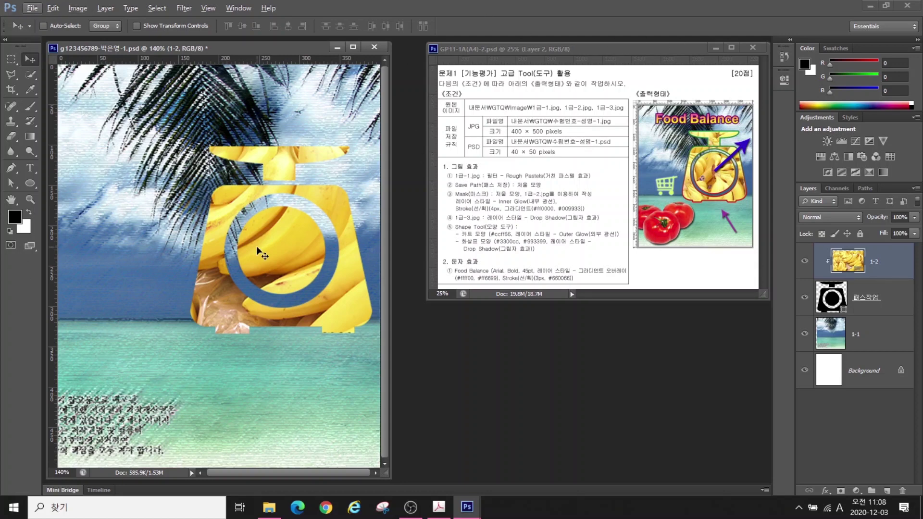
drag(255, 246, 285, 282)
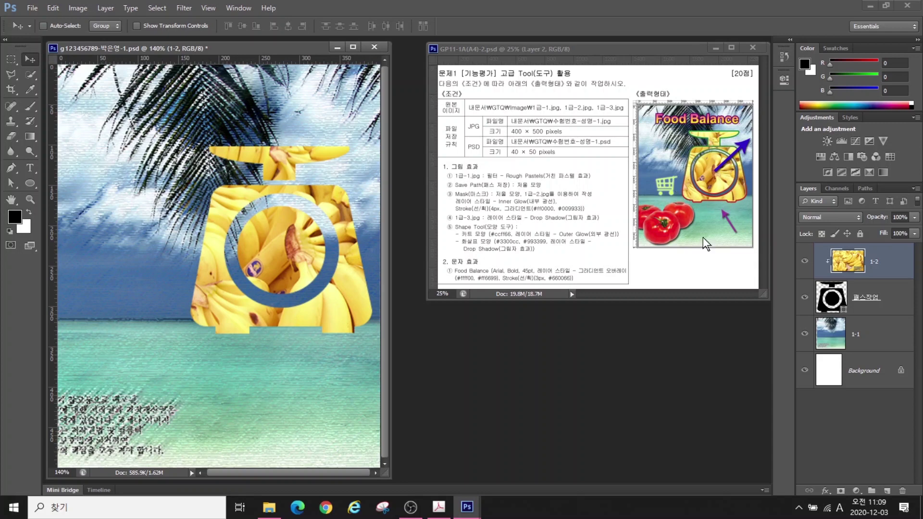
click(868, 296)
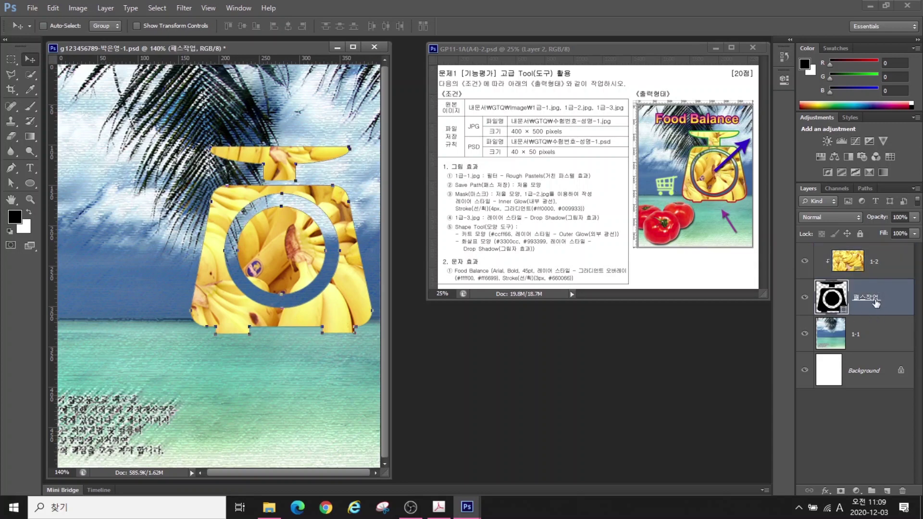
Add an Inner Glow and a 3 px outside Stroke to the 패스작업 scale layer
click(871, 294)
click(825, 491)
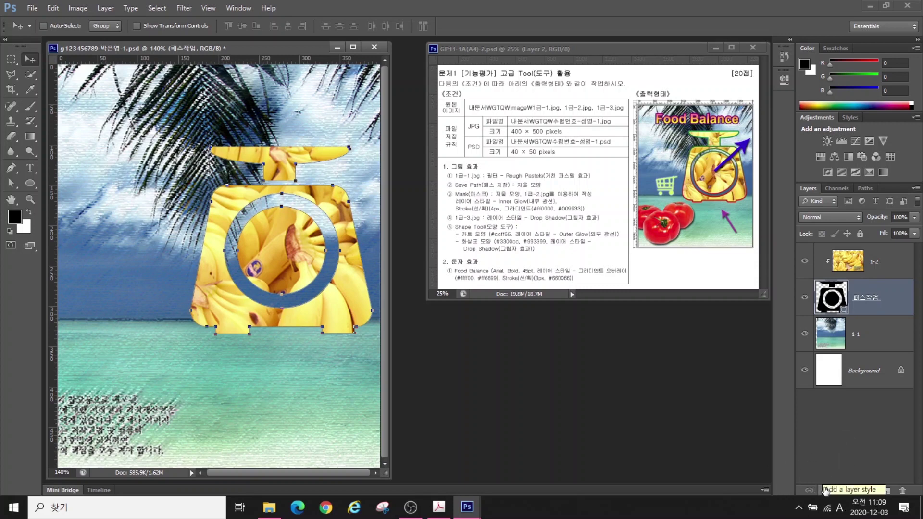
click(825, 490)
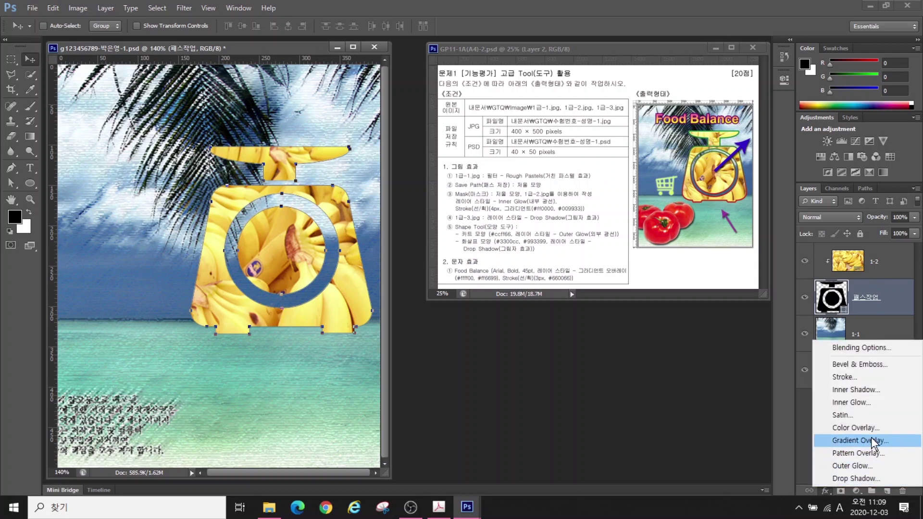
click(851, 402)
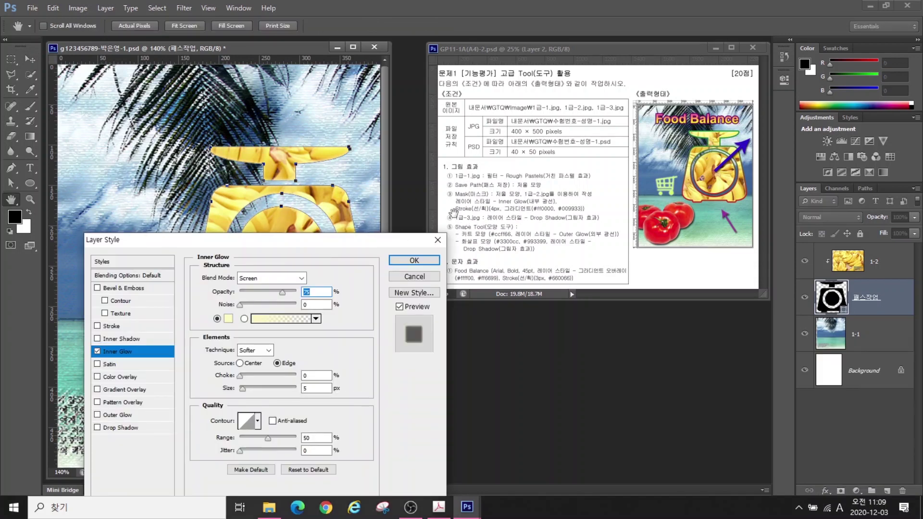
click(111, 326)
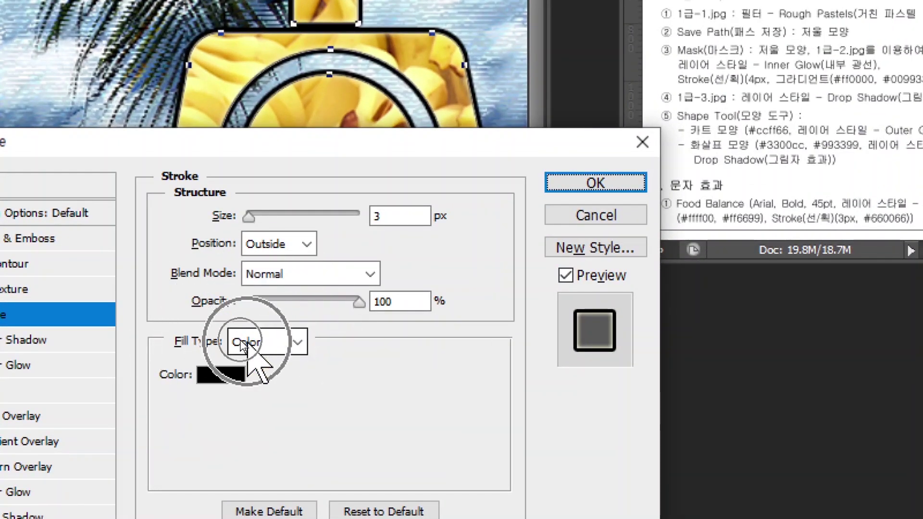
Make the 3 px stroke a gradient running from red #ff0000 to green
click(240, 342)
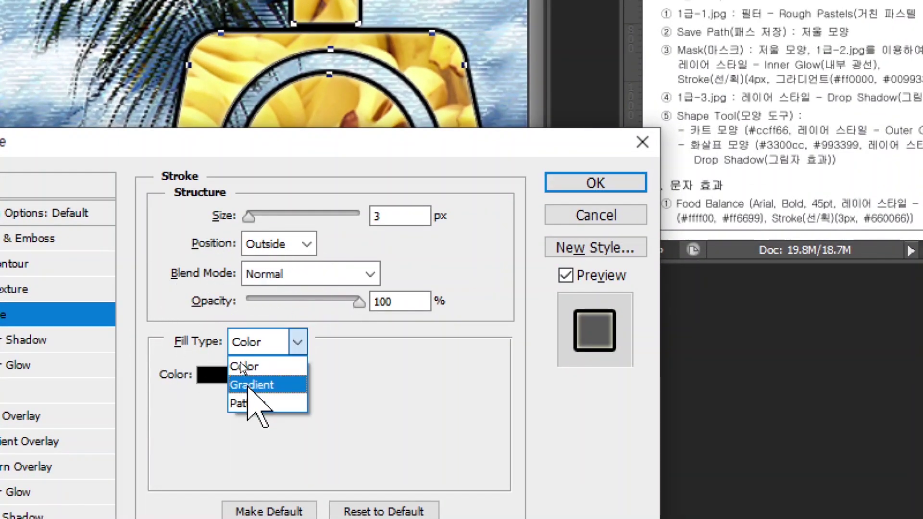
click(248, 385)
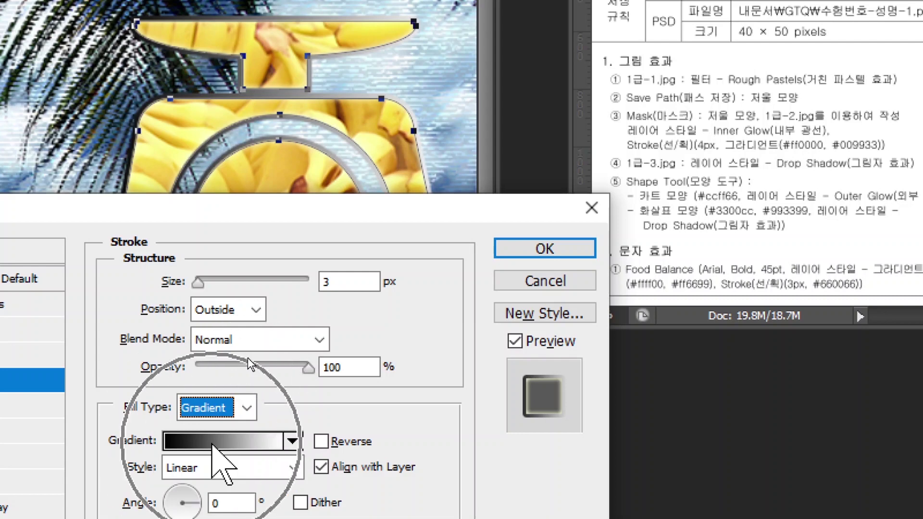
key(alt+s)
click(214, 442)
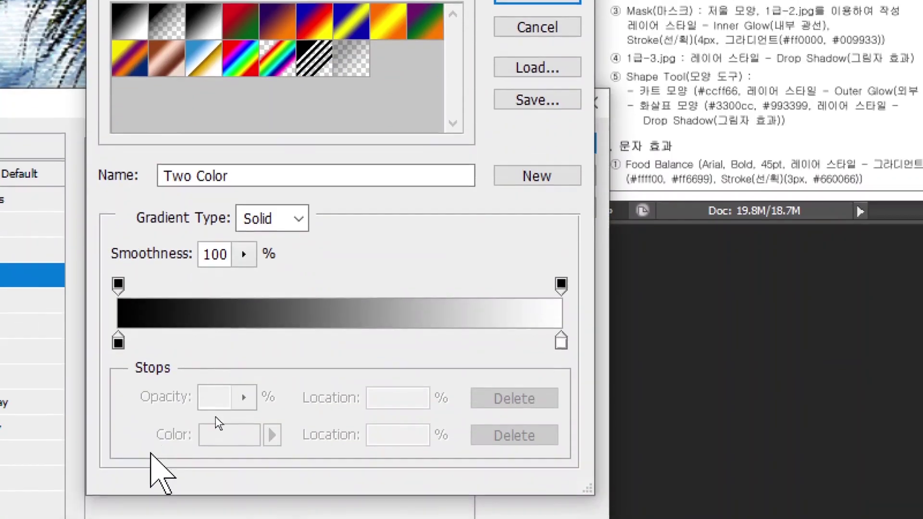
double_click(119, 338)
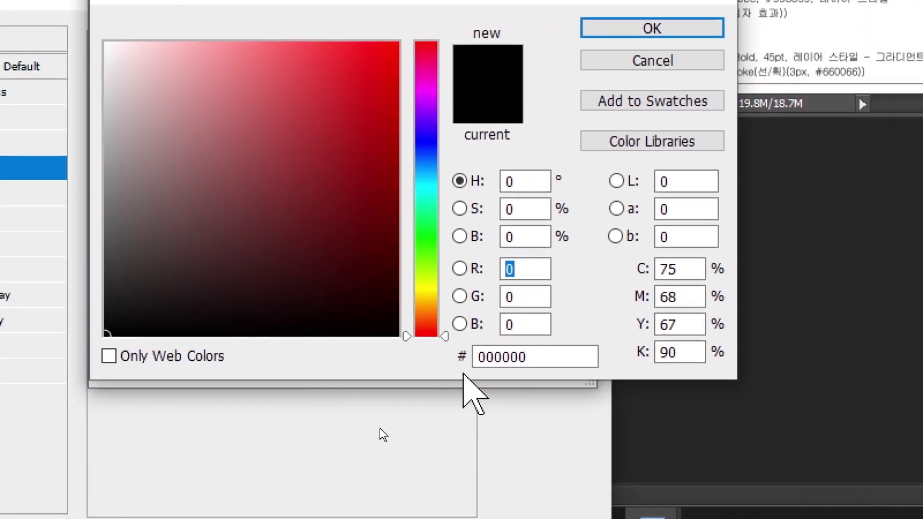
click(548, 360)
text(ff0000)
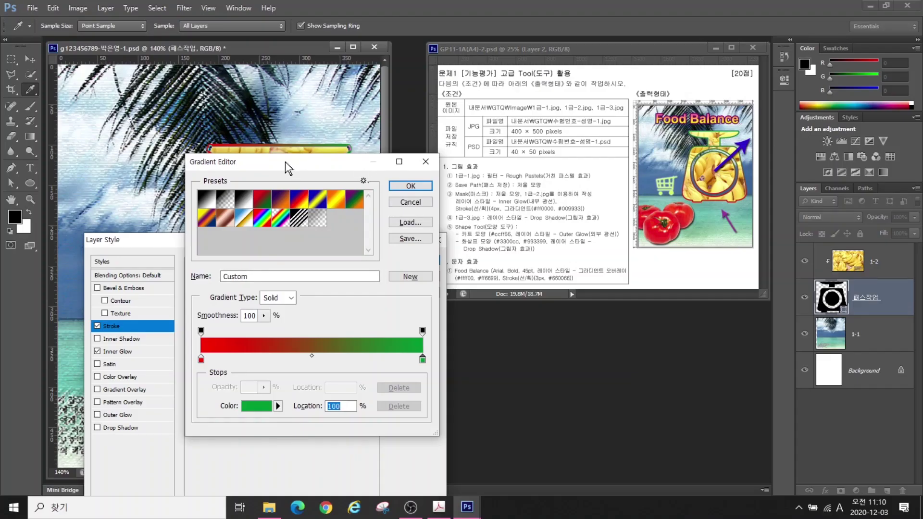
mouse_move(287, 168)
mouse_down()
mouse_move(342, 168)
mouse_move(349, 181)
mouse_up()
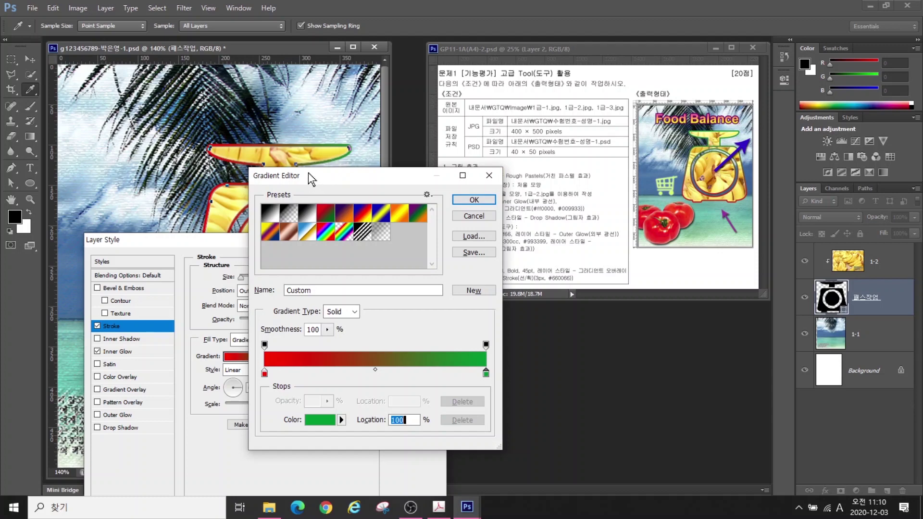
click(464, 198)
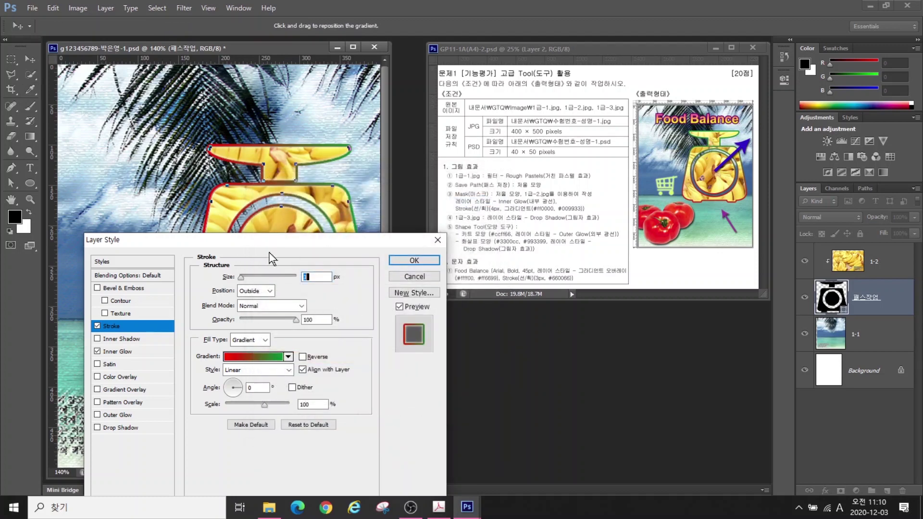
Adjust the stroke gradient's angle and apply the stroke together with the inner glow
drag(286, 240, 568, 212)
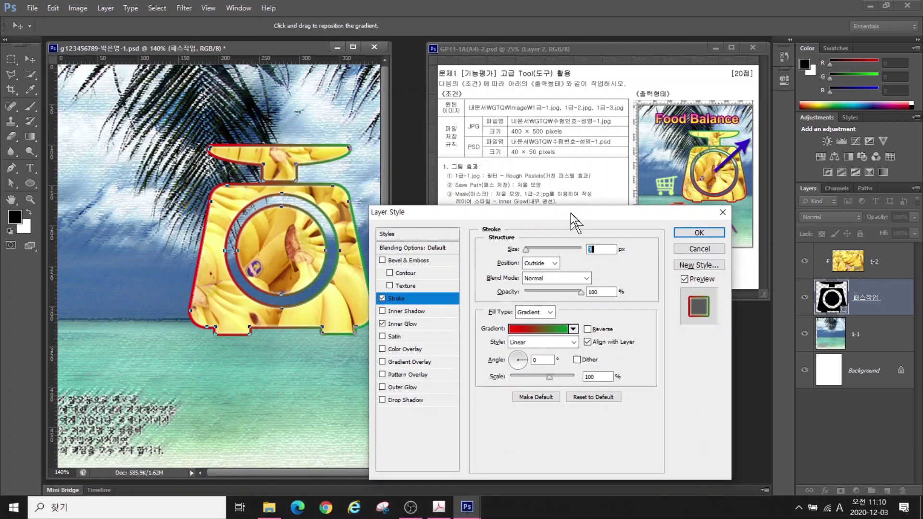
key(alt)
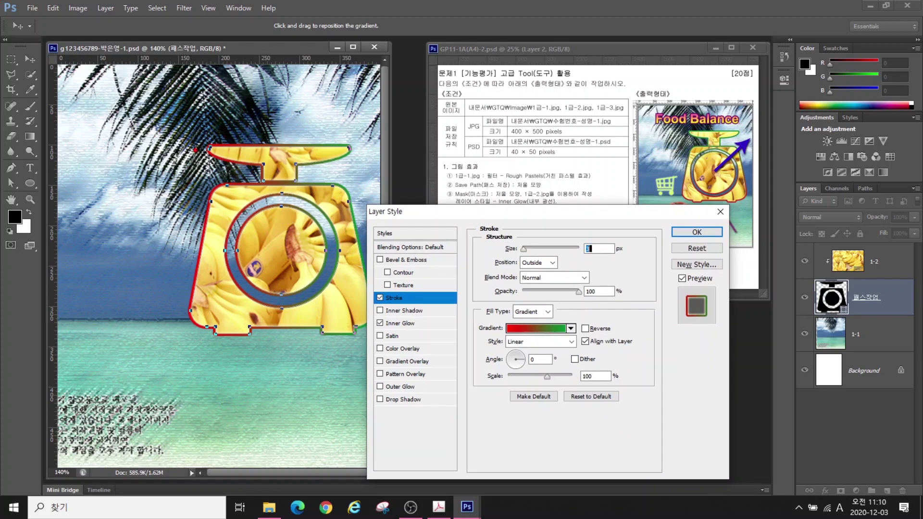
mouse_move(191, 154)
mouse_down()
mouse_move(157, 271)
mouse_move(229, 253)
mouse_move(210, 165)
mouse_up()
mouse_move(336, 162)
mouse_down()
mouse_move(316, 207)
mouse_move(371, 167)
mouse_up()
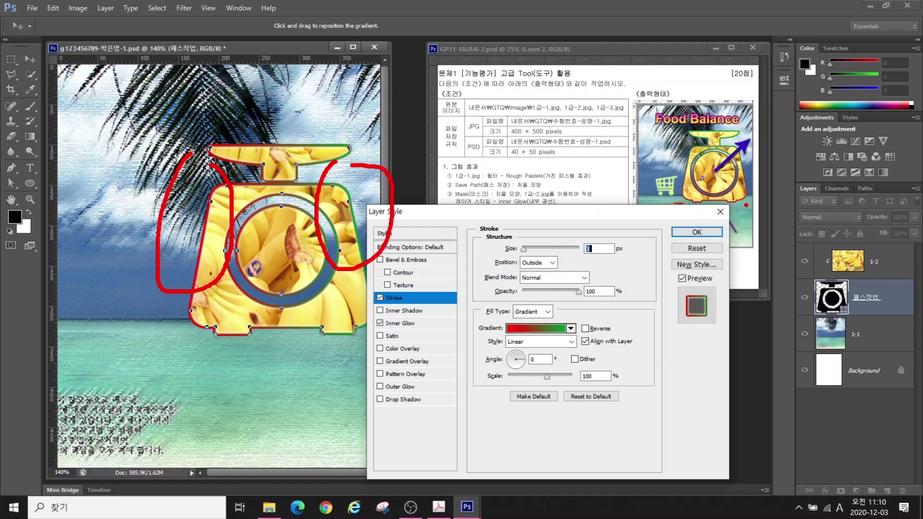
mouse_move(746, 204)
mouse_down()
mouse_move(685, 210)
mouse_move(706, 180)
mouse_move(747, 183)
mouse_move(742, 207)
mouse_up()
drag(725, 153, 746, 129)
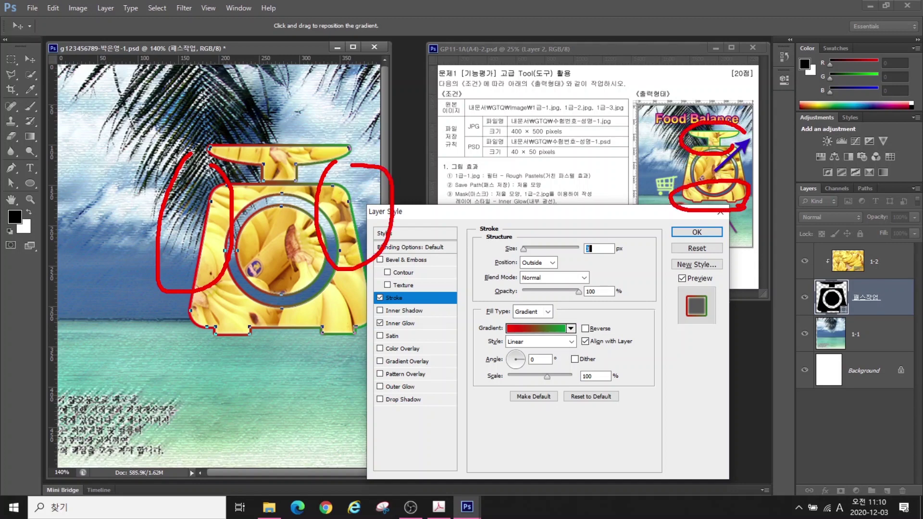
key(Escape)
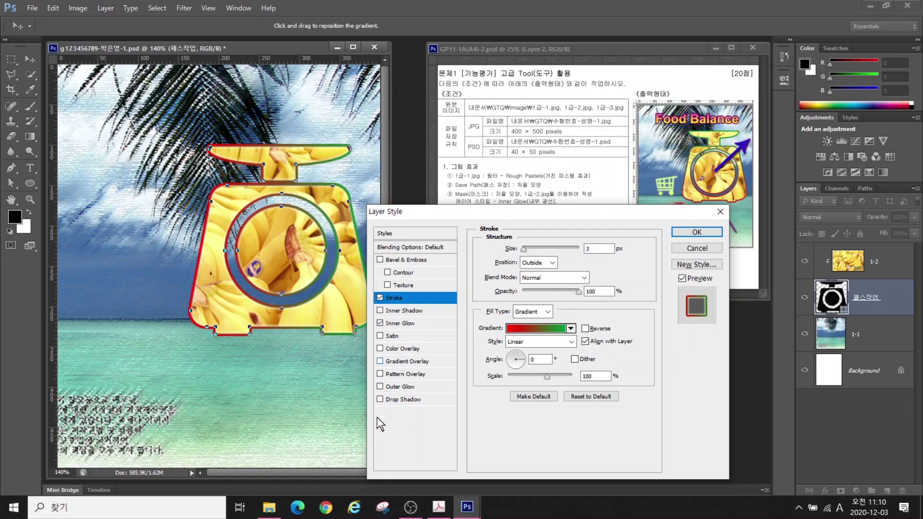
drag(521, 359, 520, 355)
click(520, 359)
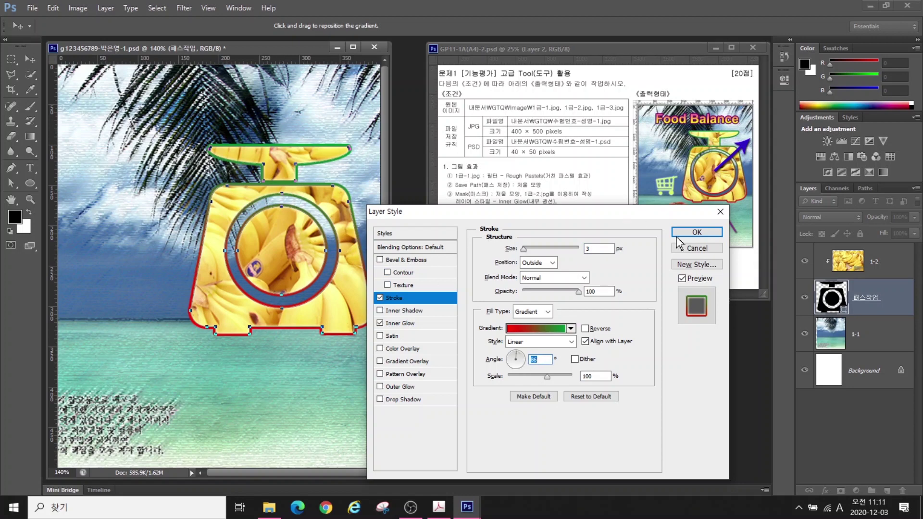
click(695, 232)
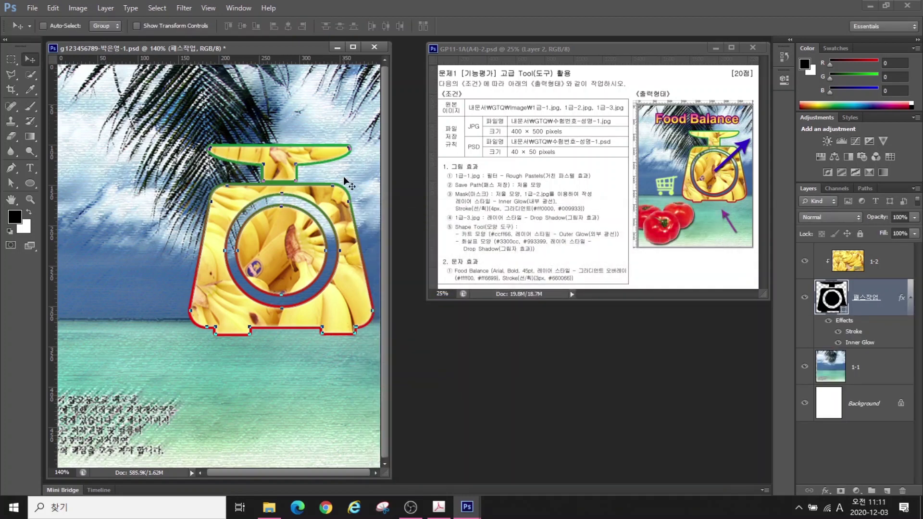
Select the inner circle's four anchors and scale the circle up slightly about its centre
click(13, 181)
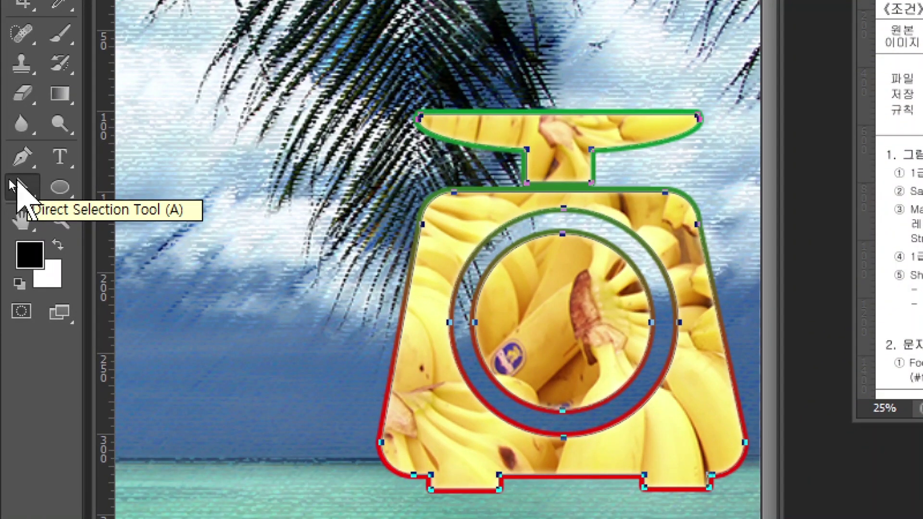
click(245, 260)
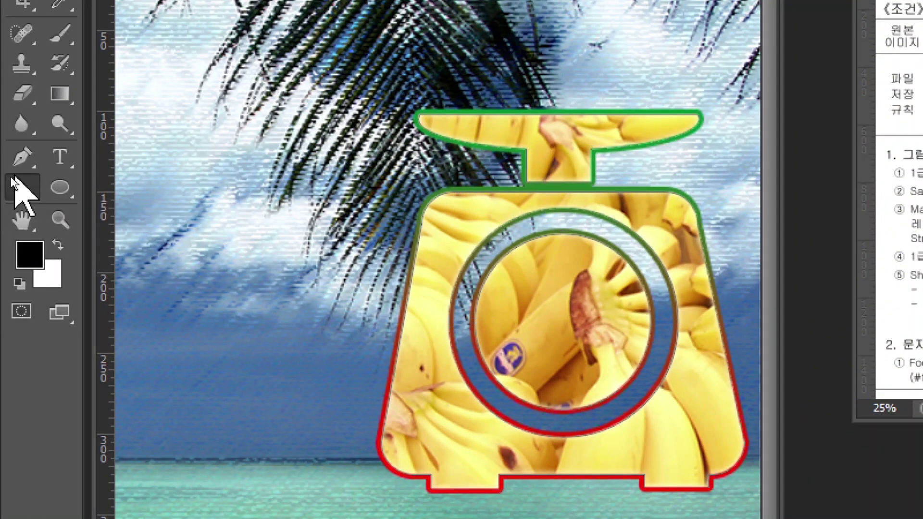
click(476, 322)
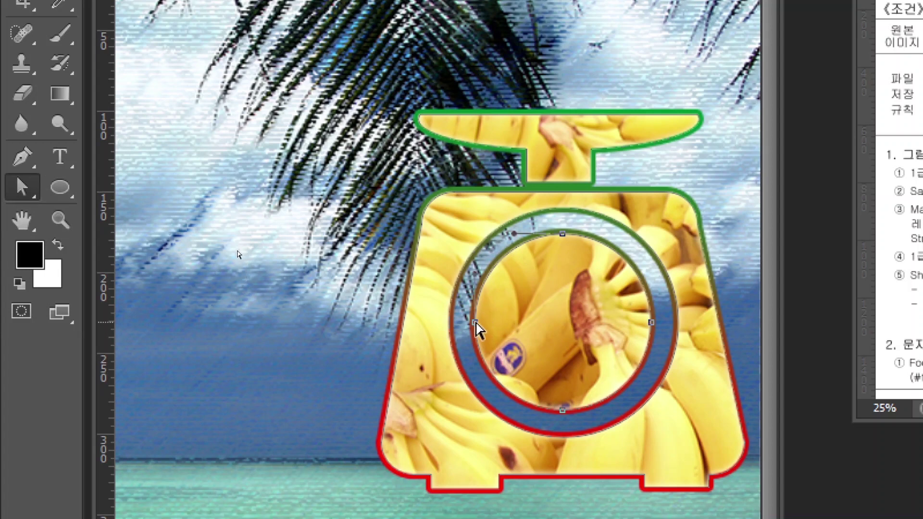
click(475, 322)
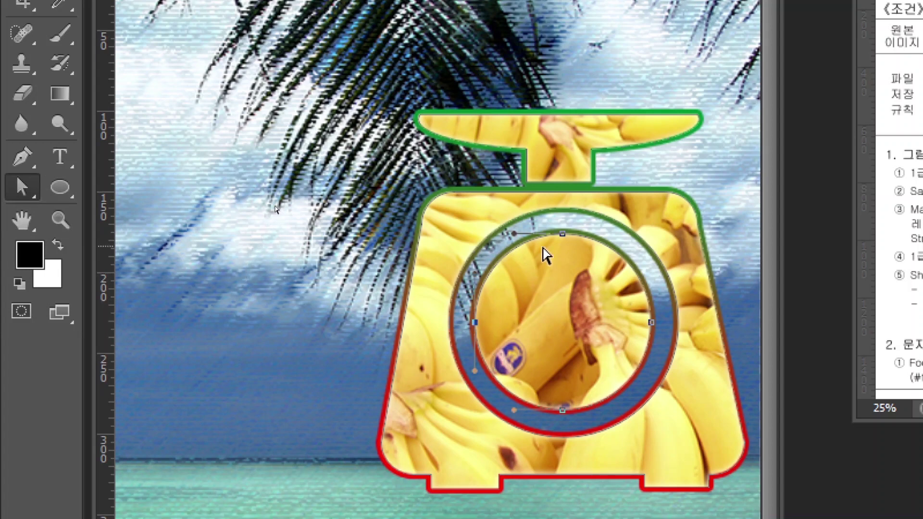
shift+click(562, 234)
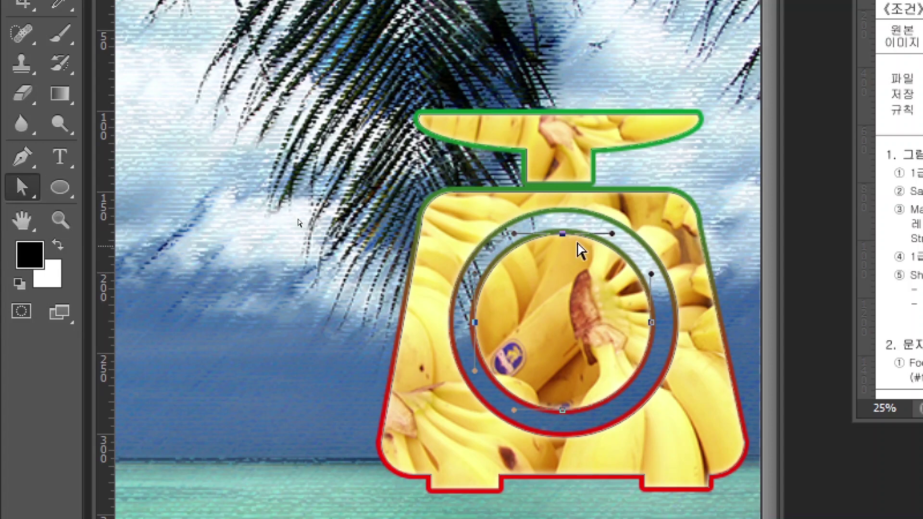
shift+click(652, 322)
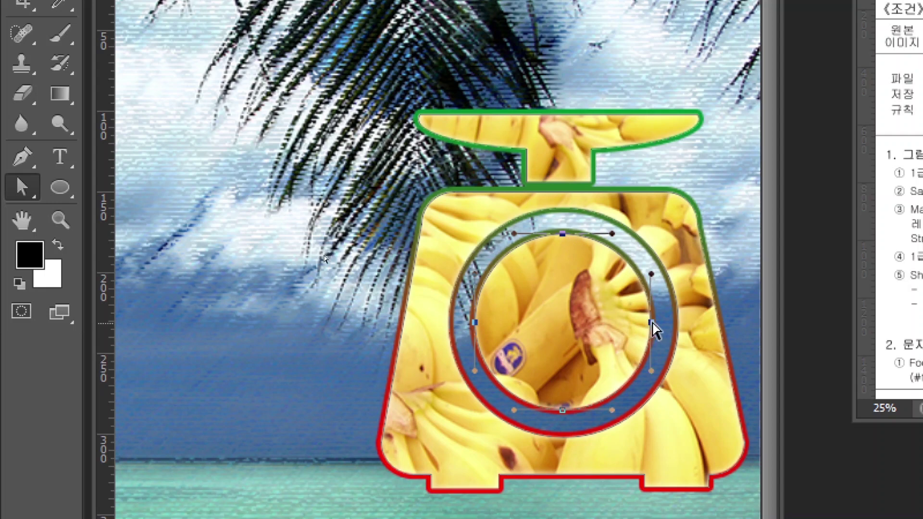
shift+click(563, 411)
key(ctrl+t)
mouse_move(652, 233)
mouse_down()
mouse_move(669, 215)
mouse_move(657, 228)
mouse_up()
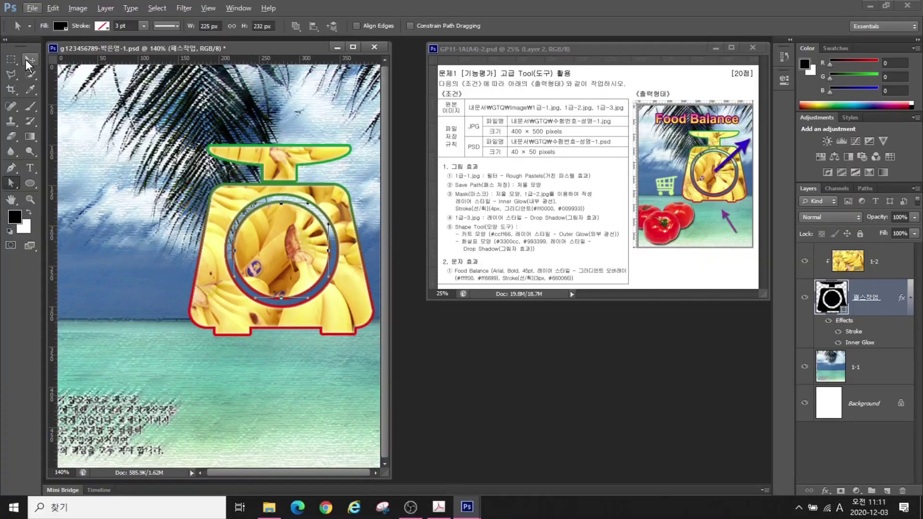
key(Return)
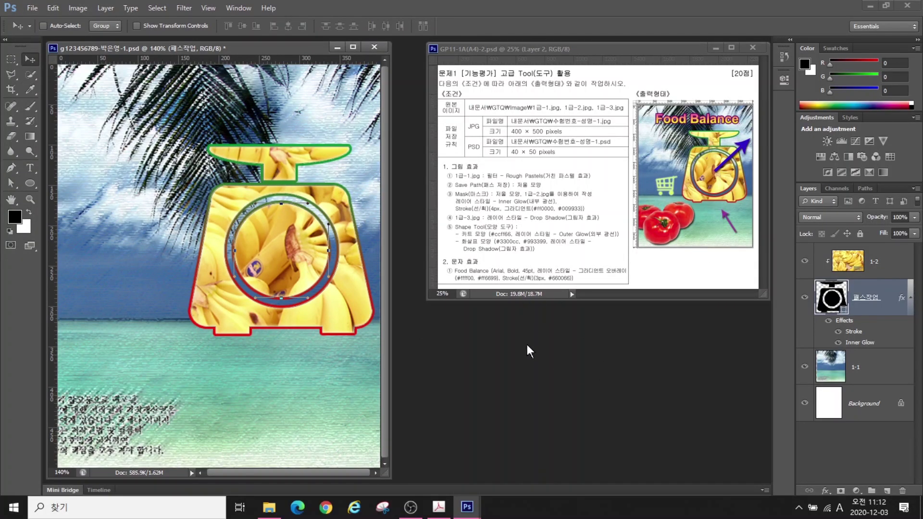
Open 1급-3.jpg and select its three tomatoes with Quick Selection
key(ctrl+o)
click(291, 188)
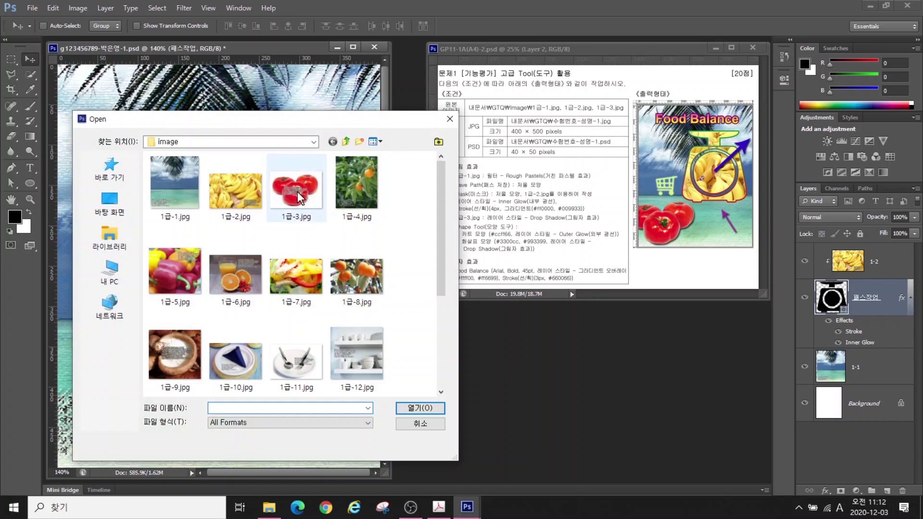
click(417, 409)
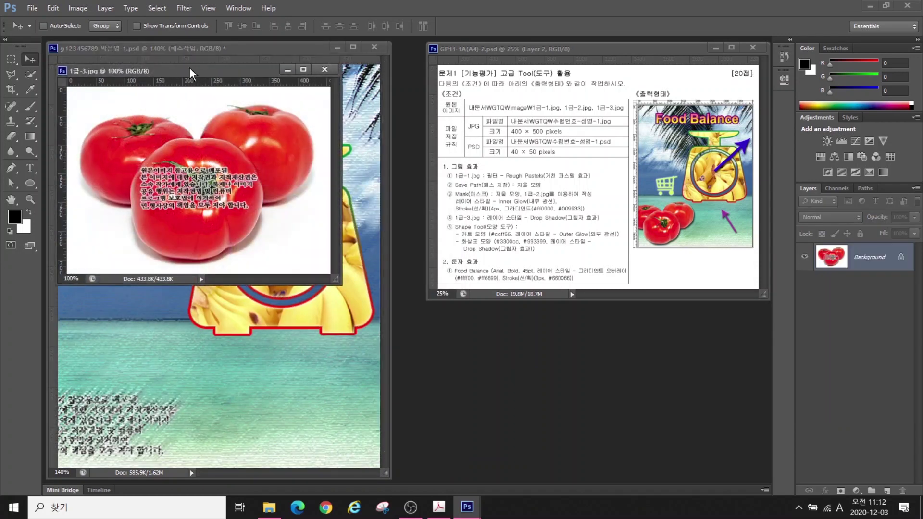
drag(189, 67, 434, 233)
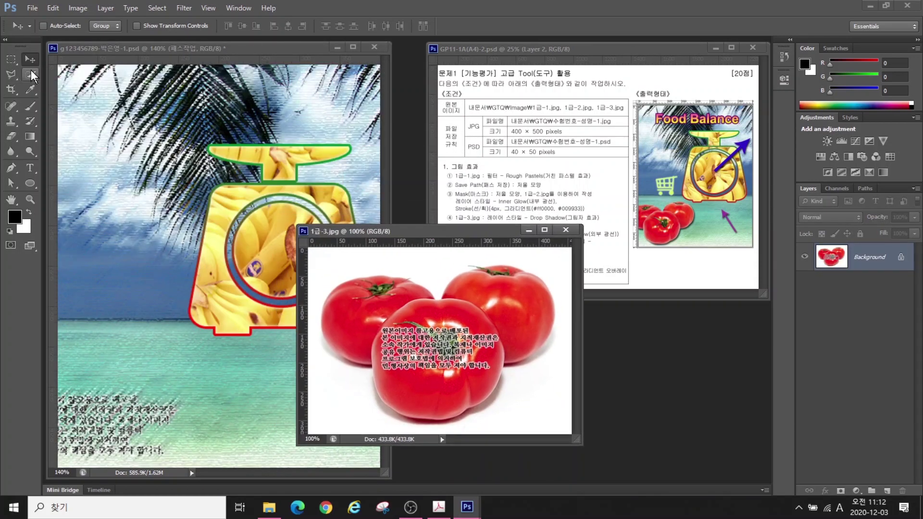
click(31, 72)
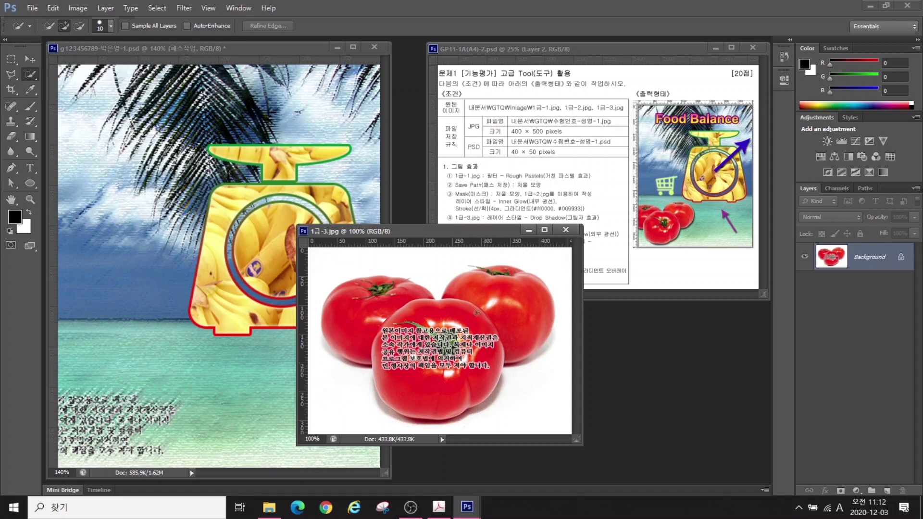
mouse_move(418, 330)
mouse_down()
mouse_move(460, 336)
mouse_move(395, 336)
mouse_move(437, 351)
mouse_move(486, 293)
mouse_move(521, 301)
mouse_up()
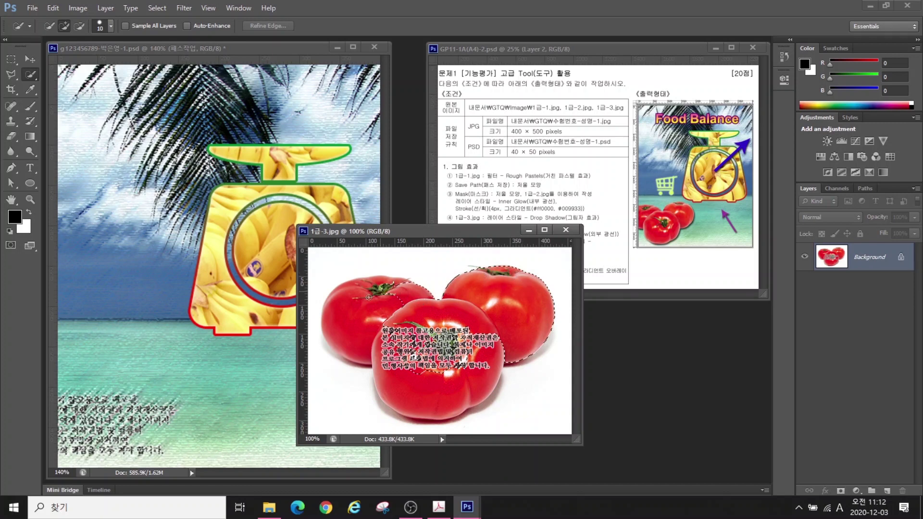
drag(369, 297, 340, 325)
mouse_move(454, 345)
mouse_down()
mouse_move(425, 397)
mouse_move(457, 371)
mouse_up()
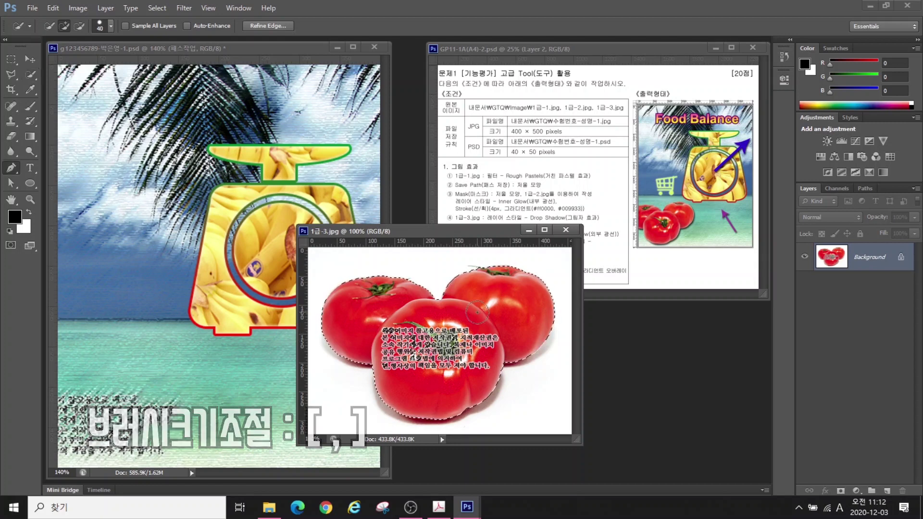
Drag the selected tomatoes into the poster, then close 1급-3.jpg
key(p)
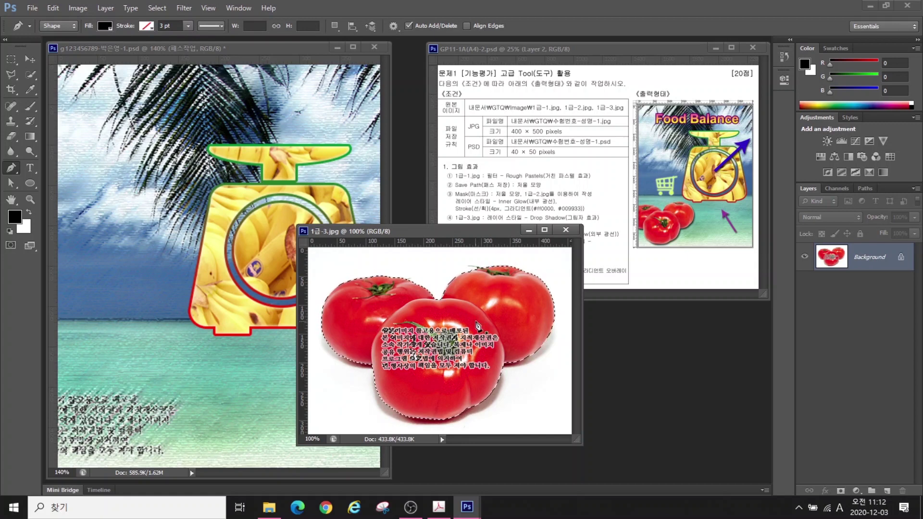
key(v)
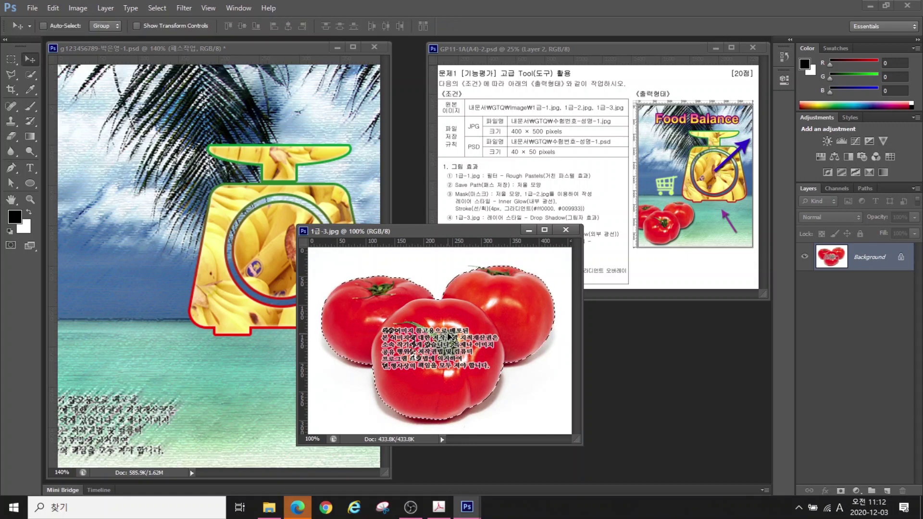
key(w)
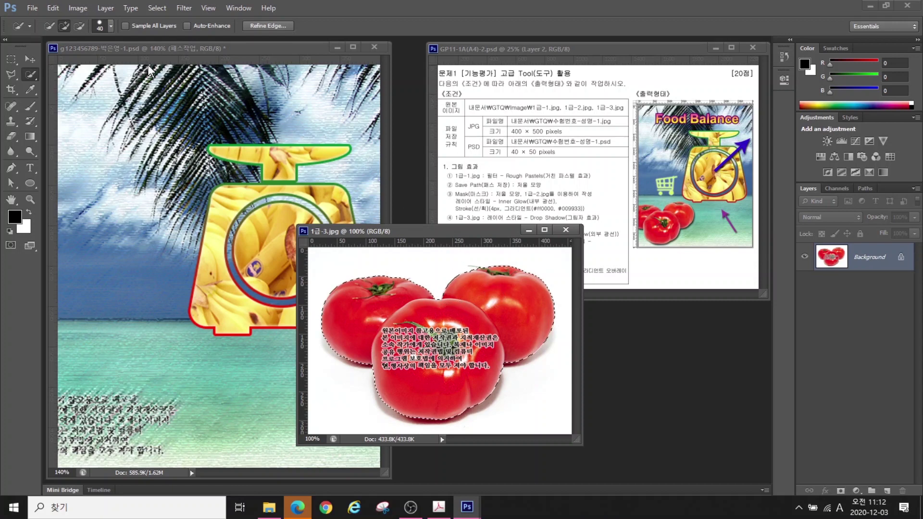
click(34, 59)
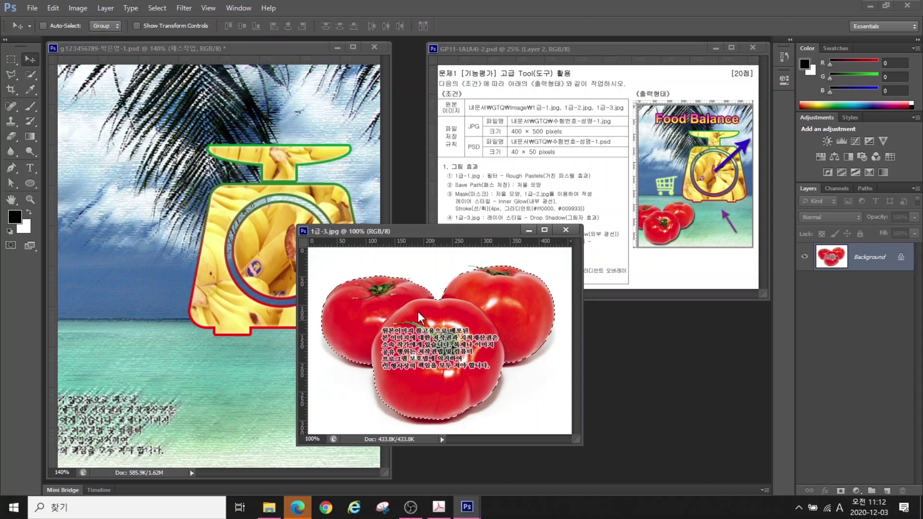
drag(421, 317, 230, 250)
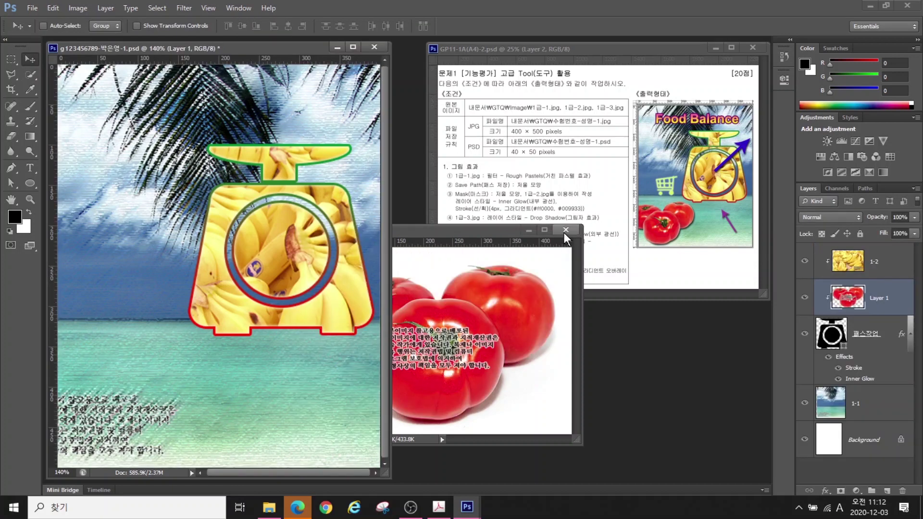
click(565, 229)
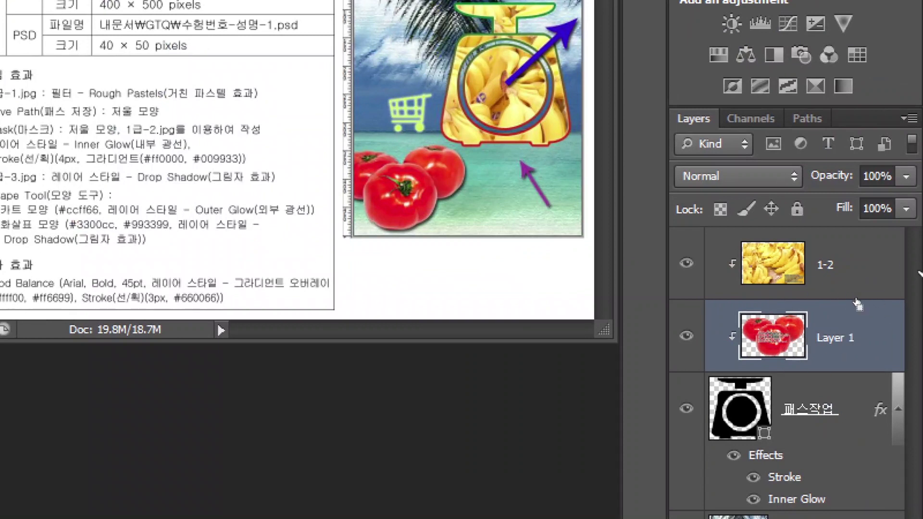
Rename the new tomato layer to 1-3
click(856, 303)
double_click(830, 338)
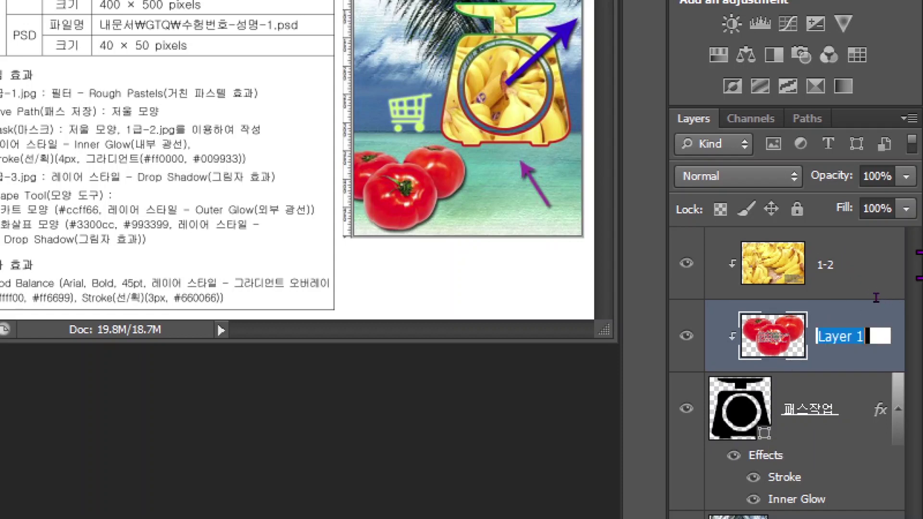
text(1-1)
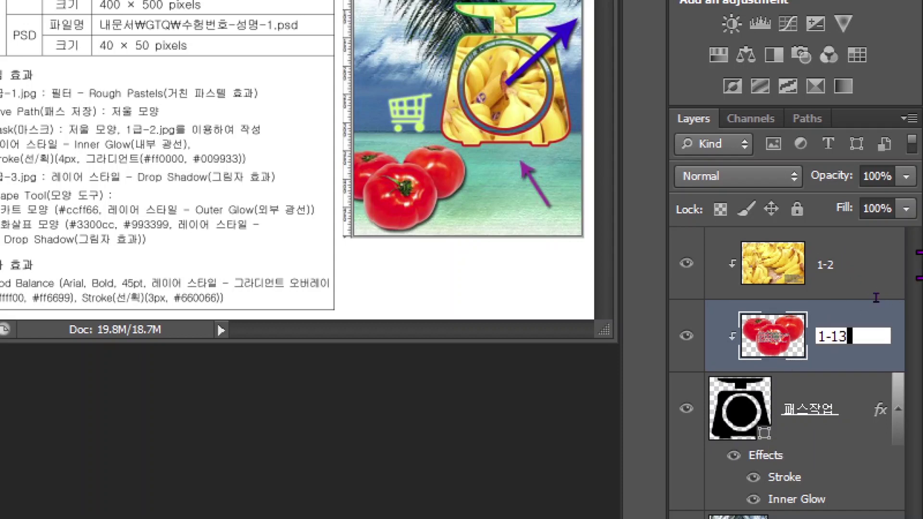
key(BackSpace)
text(3)
key(Return)
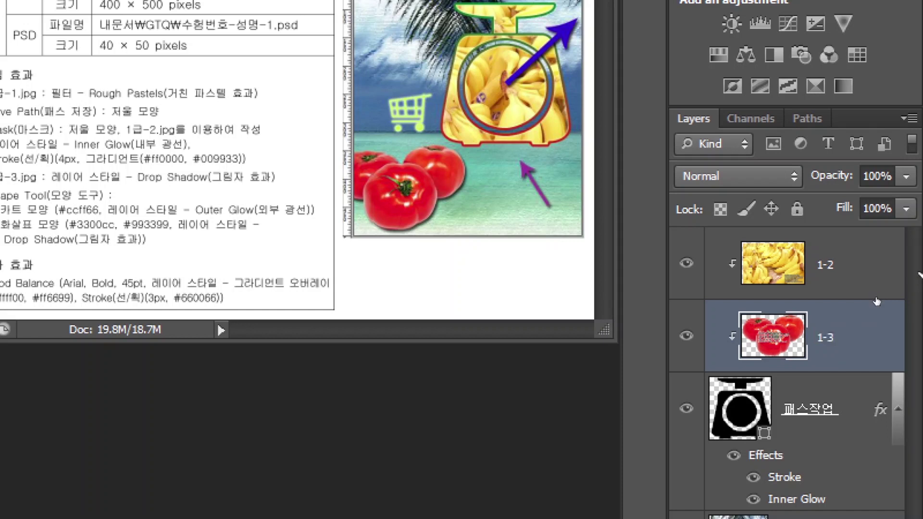
Move layer 1-3 above 1-2 and release its clipping mask
drag(839, 356, 832, 262)
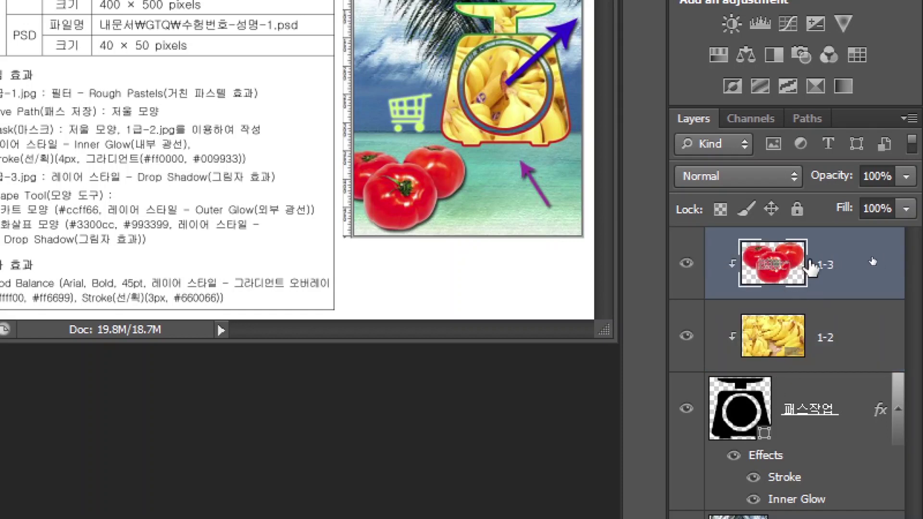
right_click(886, 258)
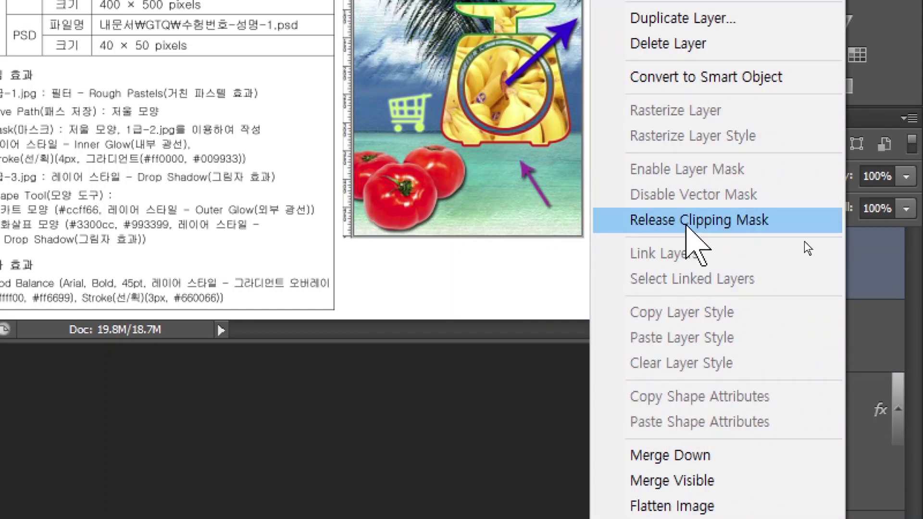
click(688, 221)
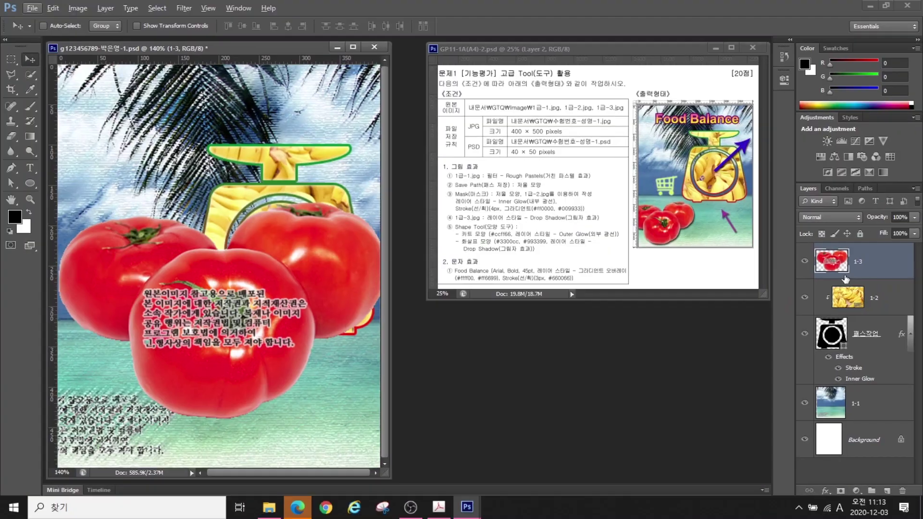
Resize the tomatoes with Free Transform and place them in the poster's bottom-left corner
drag(249, 260, 277, 292)
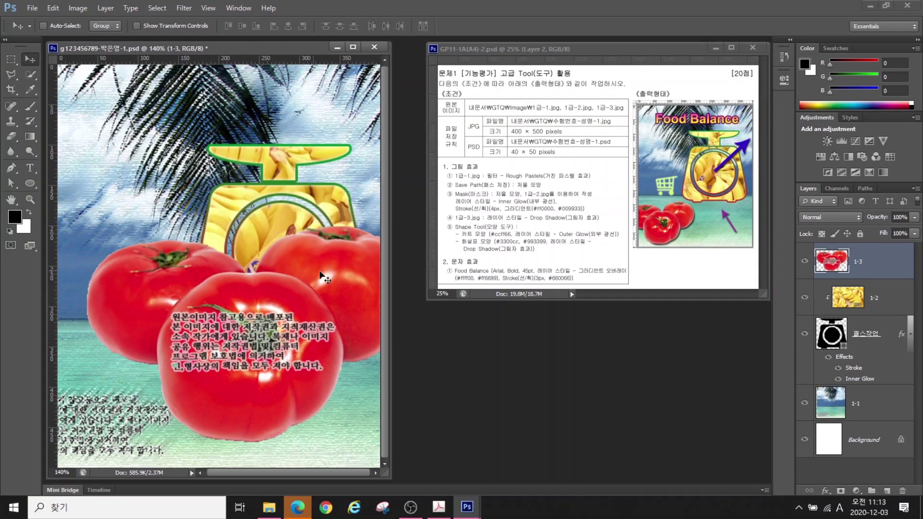
click(55, 7)
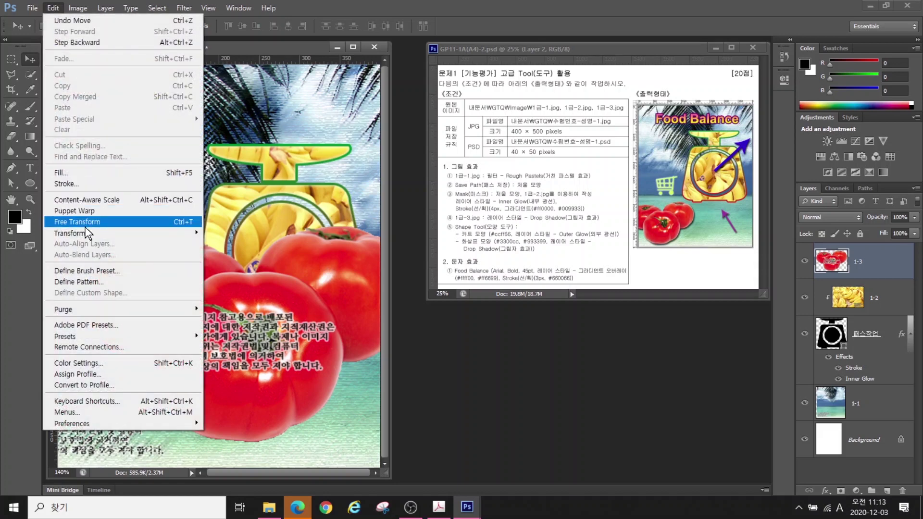
click(145, 221)
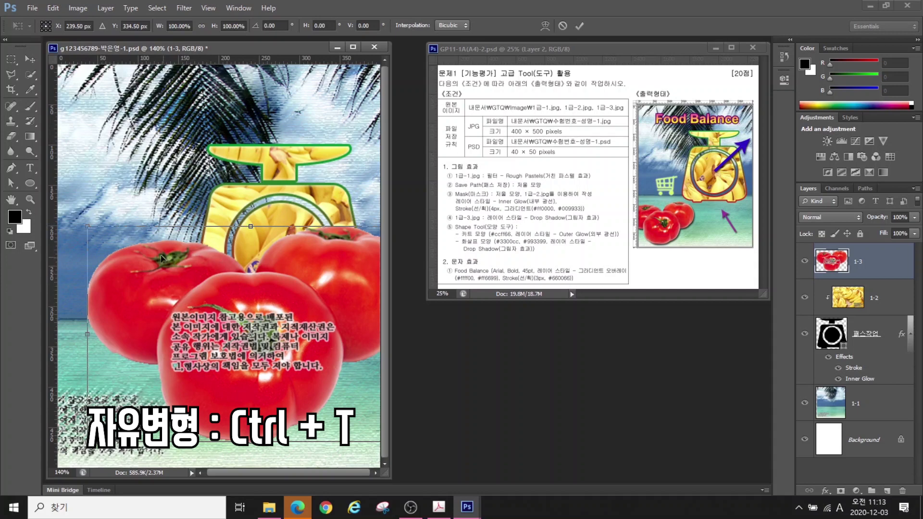
drag(87, 226, 264, 343)
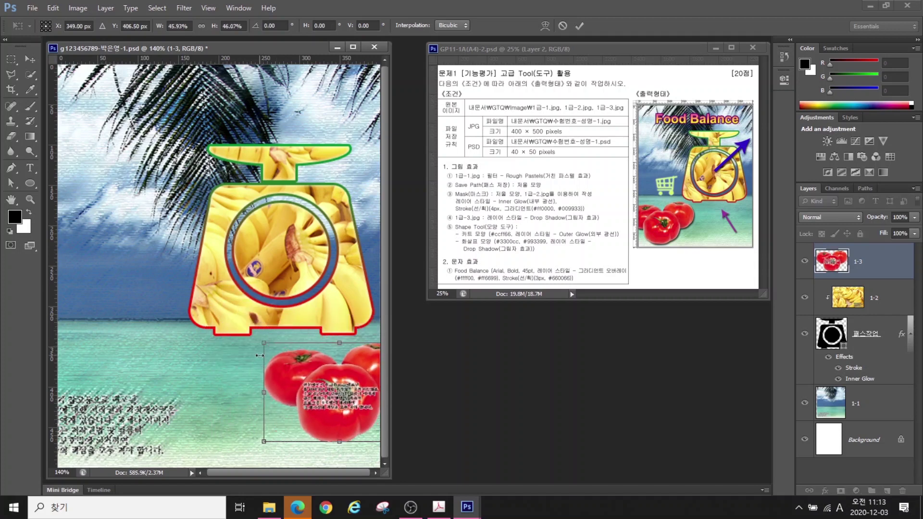
drag(340, 395, 115, 409)
drag(182, 369, 215, 333)
key(Return)
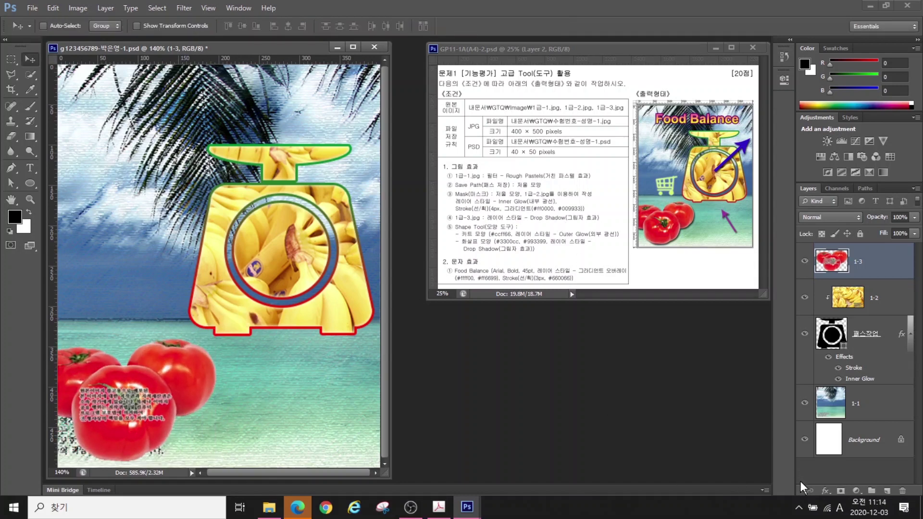
Add a Drop Shadow to the tomato layer with default settings
click(824, 491)
click(835, 483)
key(Return)
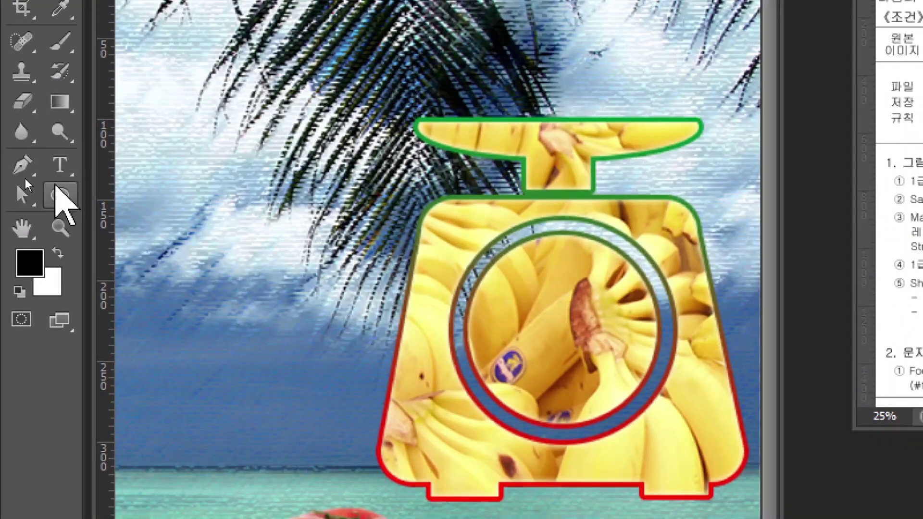
Switch to the Custom Shape Tool
click(29, 182)
right_click(60, 194)
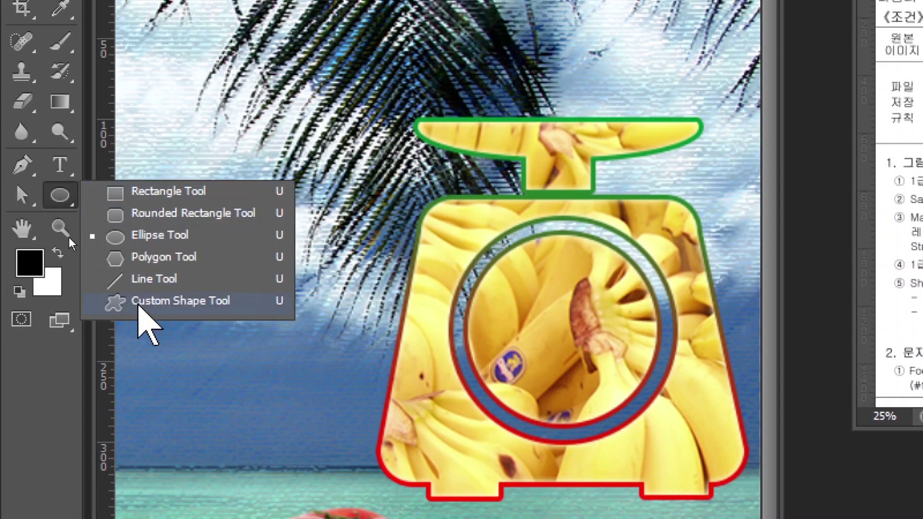
click(147, 302)
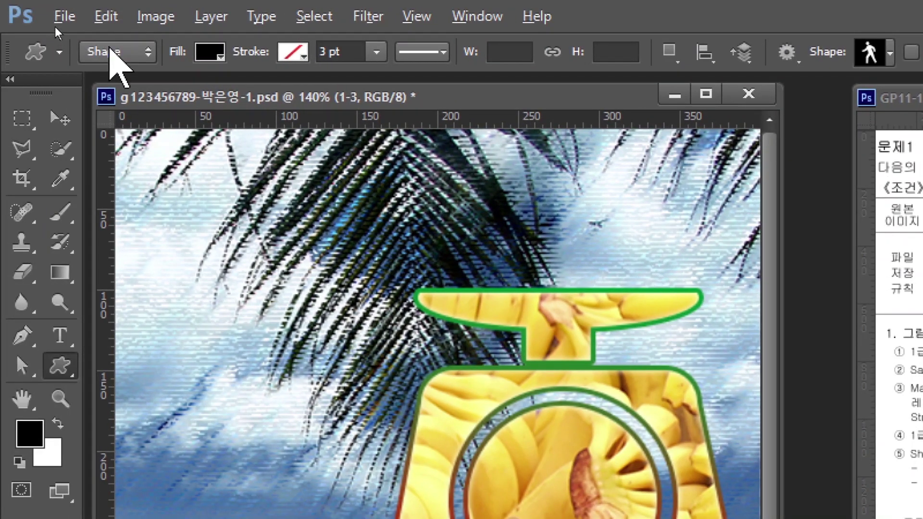
key(alt)
key(alt)
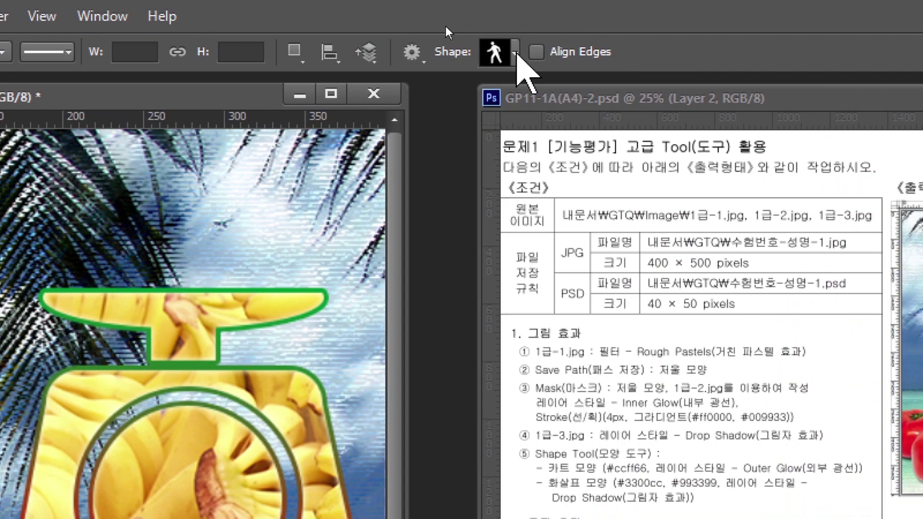
Load All custom shape sets and choose the shopping cart shape
click(515, 53)
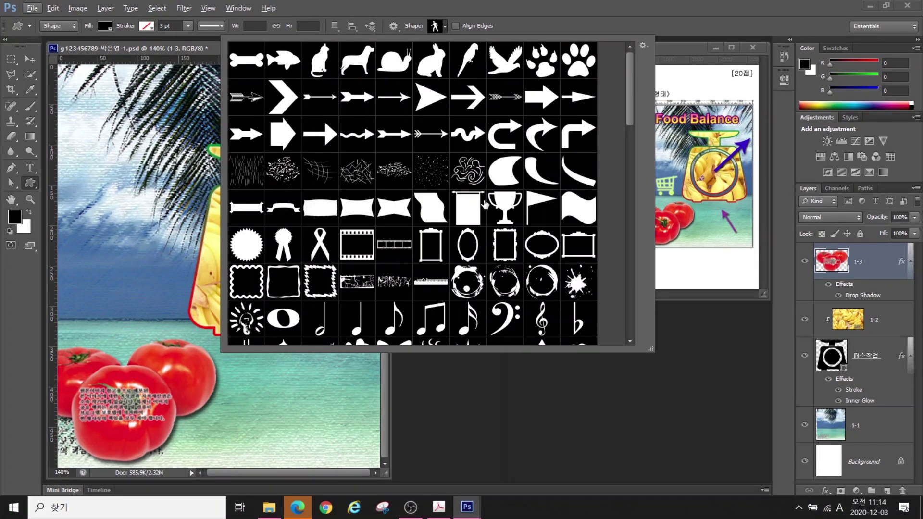
click(642, 45)
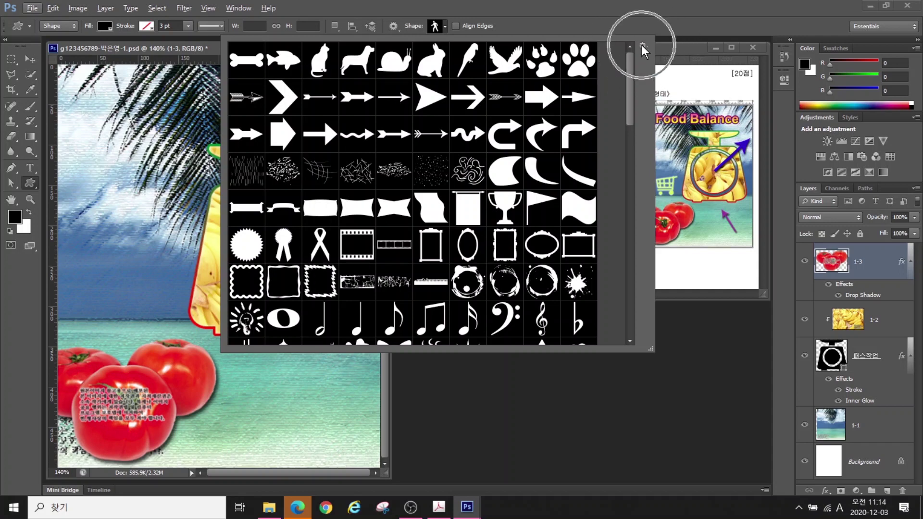
click(670, 211)
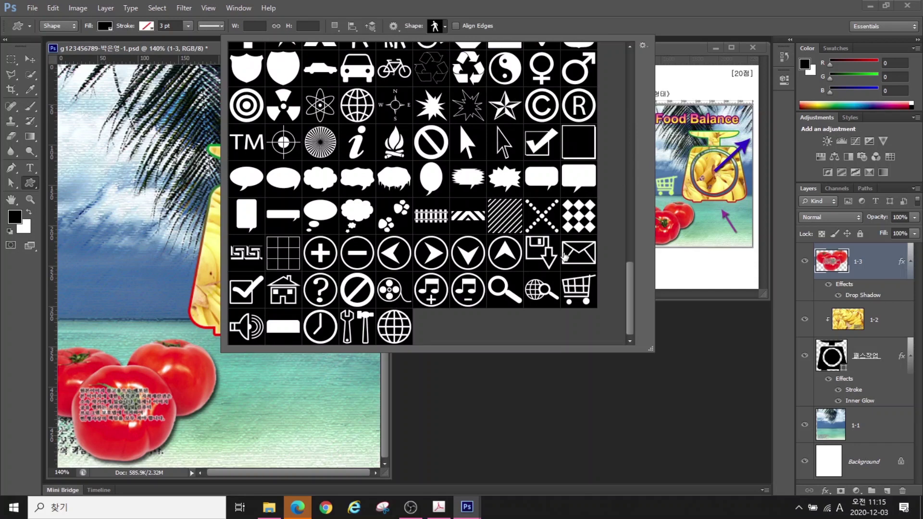
click(575, 289)
click(576, 289)
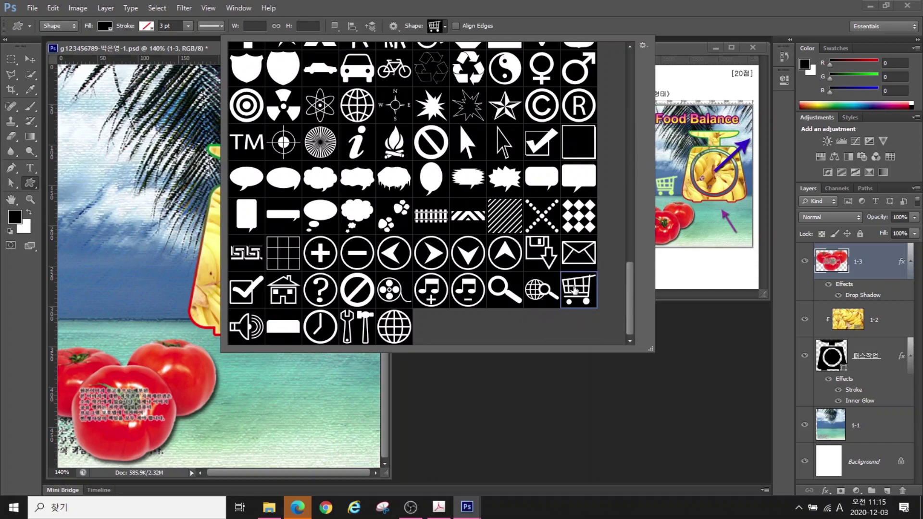
double_click(575, 289)
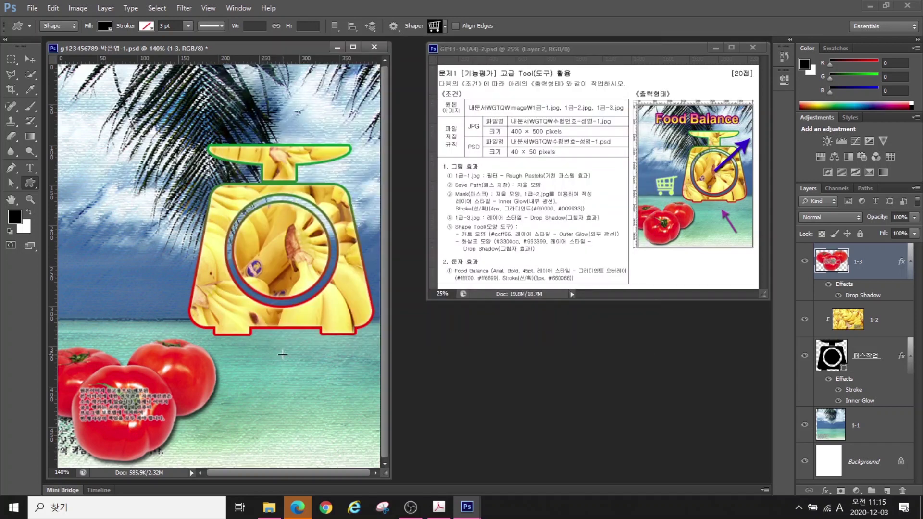
Draw a black shopping cart left of the scale and rename its layer 쇼핑카트
drag(121, 275, 169, 317)
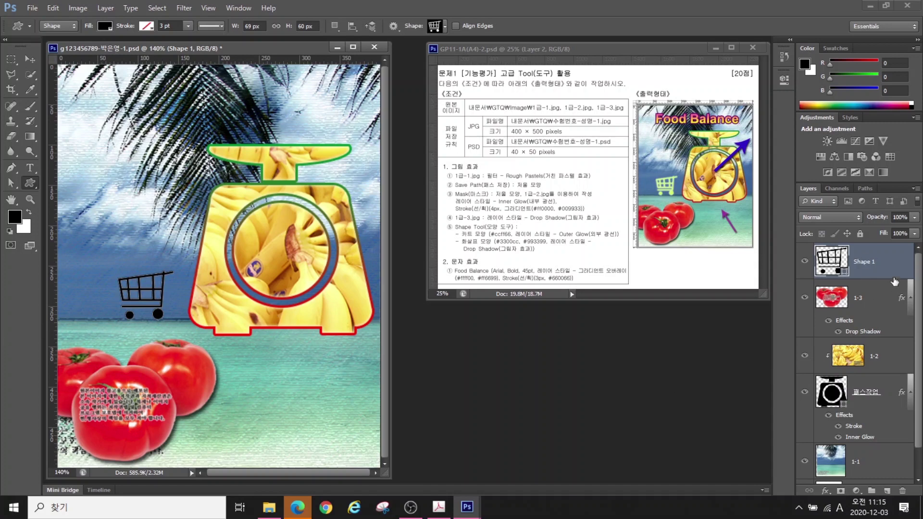
double_click(858, 259)
key(BackSpace)
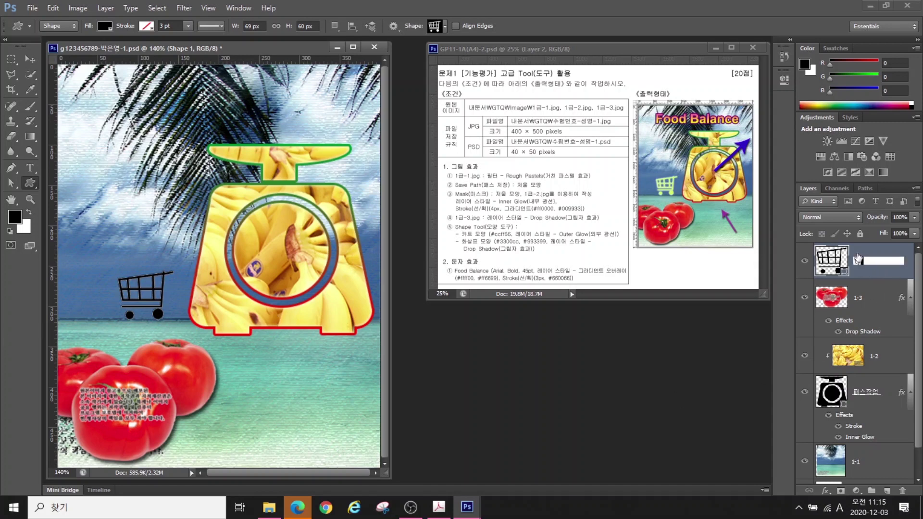
text(쇼핑카트)
key(Return)
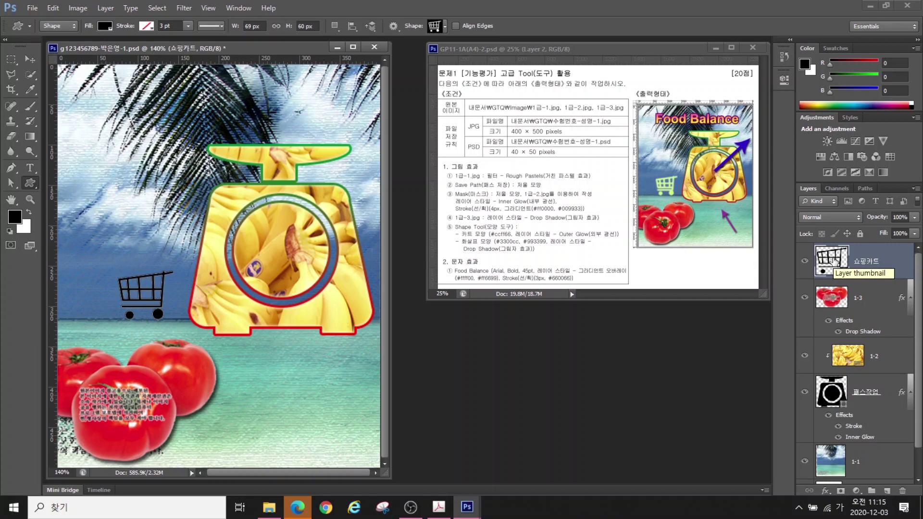
click(833, 261)
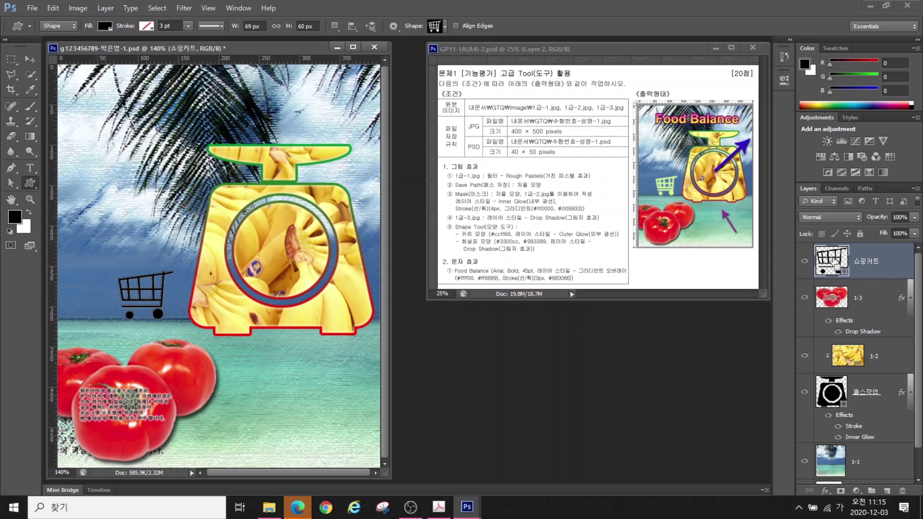
Fill the cart shape with light green #ccff66
double_click(833, 261)
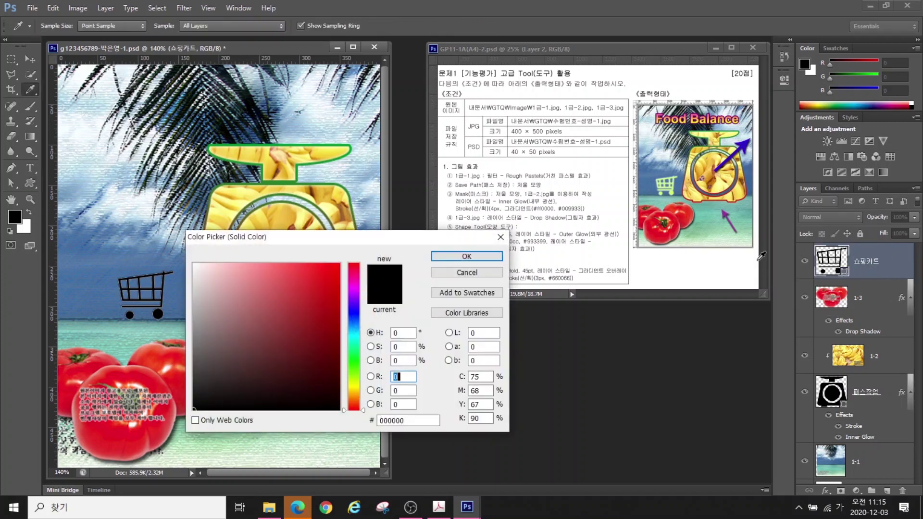
drag(420, 241, 659, 272)
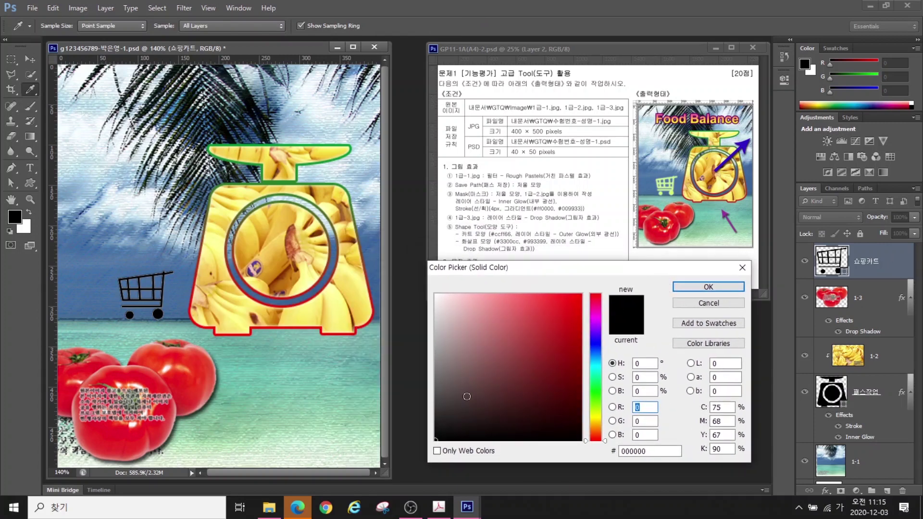
double_click(644, 452)
text(ㅊ)
key(Hangul)
key(BackSpace)
text(ccff66)
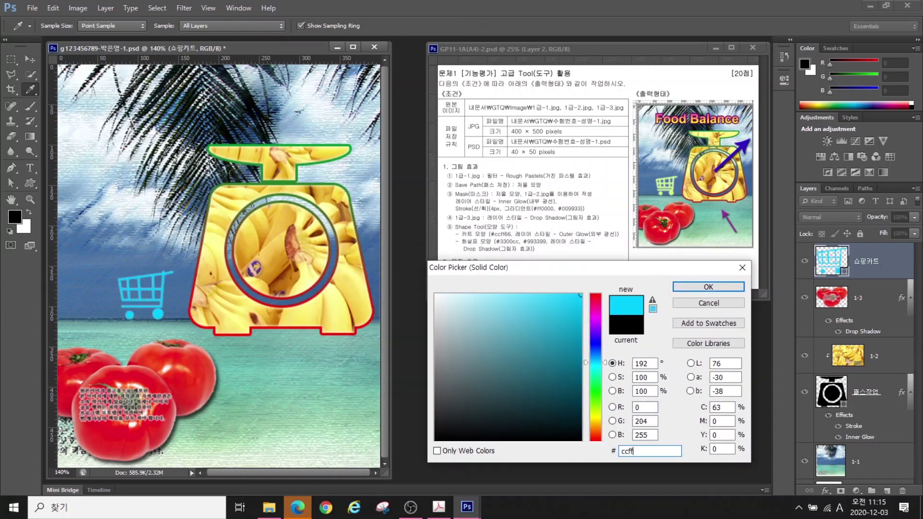
key(Return)
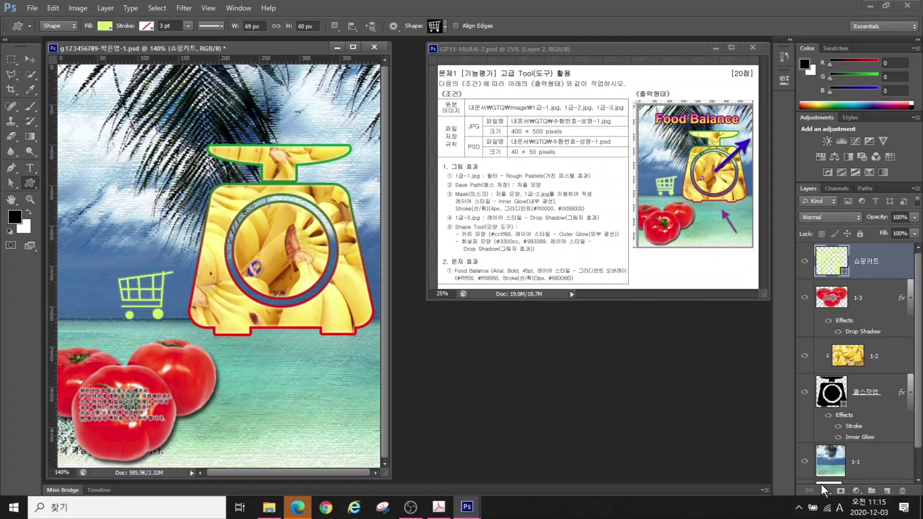
Give the cart an Outer Glow effect with default settings
click(825, 490)
click(840, 470)
key(Return)
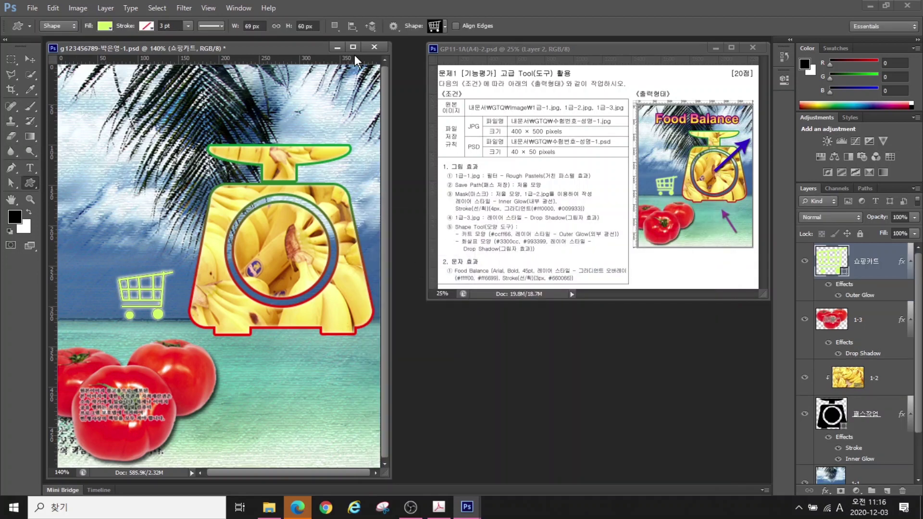
click(438, 26)
scroll(619, 137, up, 10)
Draw an arrow custom shape on the poster and name its layer 화살표
drag(619, 137, 628, 59)
double_click(394, 102)
drag(239, 333, 363, 374)
double_click(862, 263)
text(ghktkfvy)
key(Return)
Fill the arrow with blue #3300cc and add a Drop Shadow
double_click(831, 261)
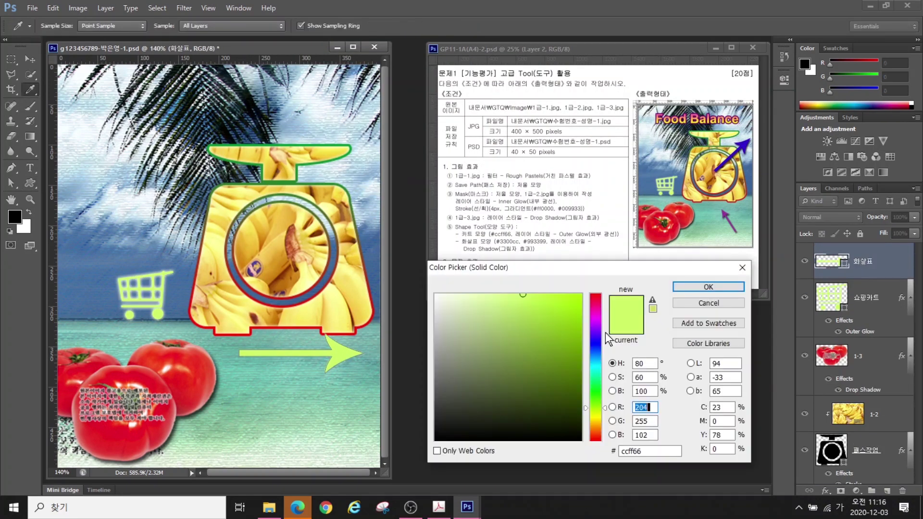
text(3300cc)
key(Return)
click(825, 491)
click(848, 484)
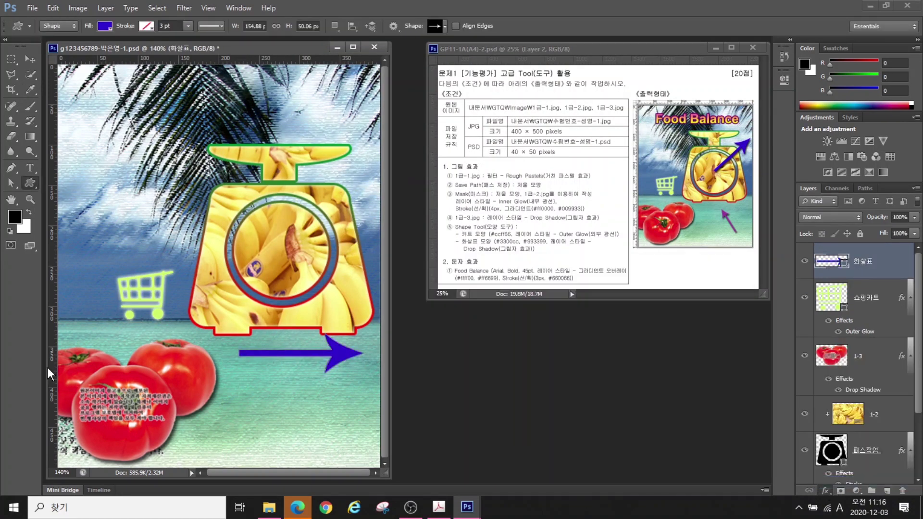
key(Return)
Rotate the arrow to point up-right, shrink it slightly, and place it over the scale
click(31, 59)
drag(309, 361, 316, 256)
key(ctrl+t)
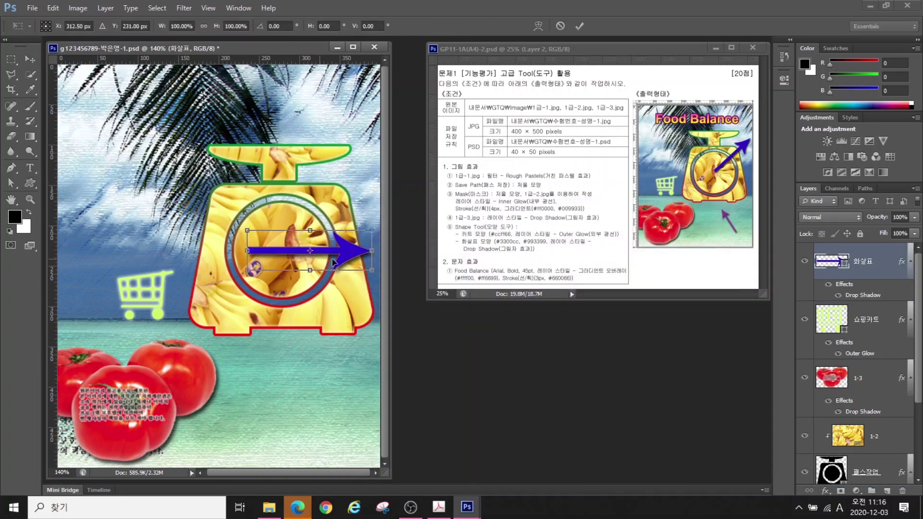
drag(374, 222, 336, 179)
drag(317, 250, 332, 212)
drag(294, 270, 298, 257)
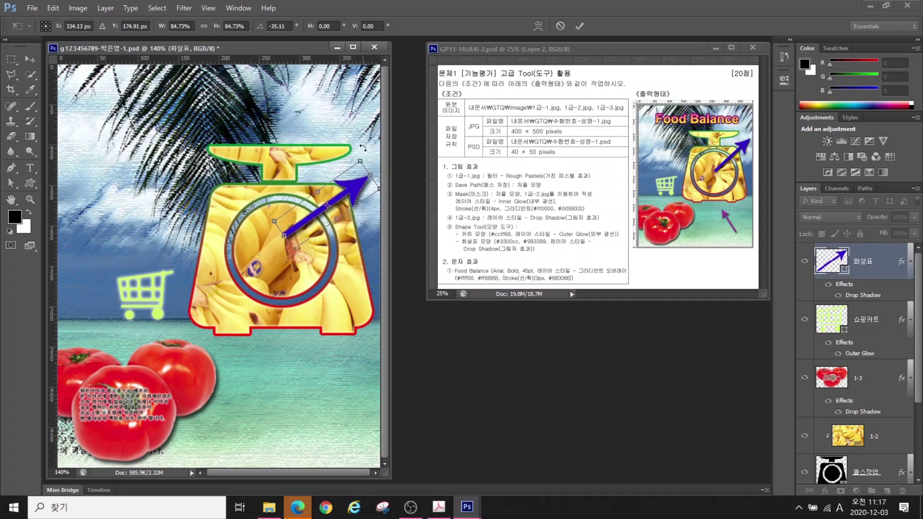
key(Return)
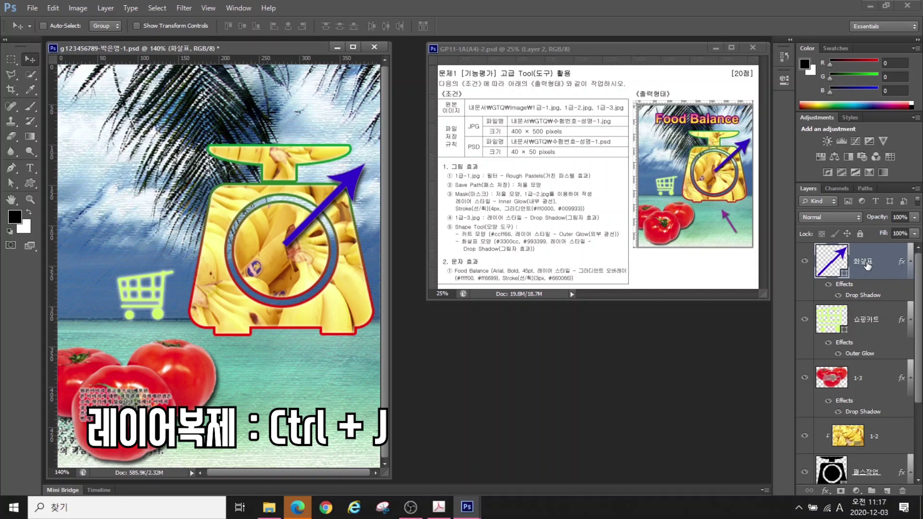
Duplicate the arrow as a smaller up-left copy below the scale, filled purple #993399
key(ctrl+j)
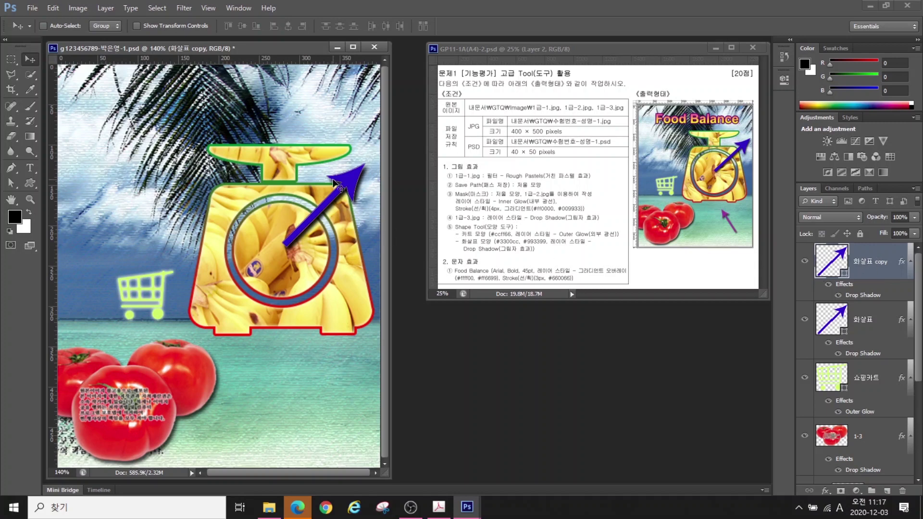
drag(345, 184, 347, 350)
key(ctrl+t)
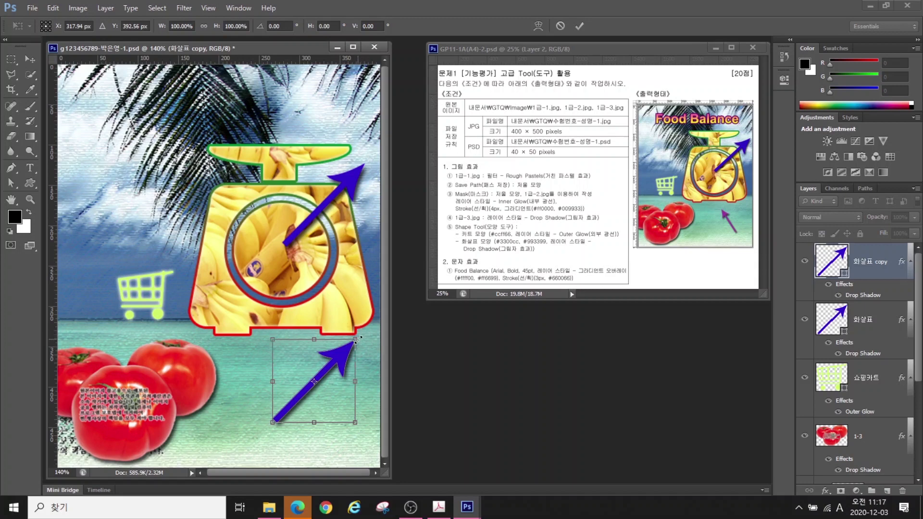
drag(359, 339, 288, 331)
drag(296, 373, 321, 360)
key(Return)
double_click(827, 261)
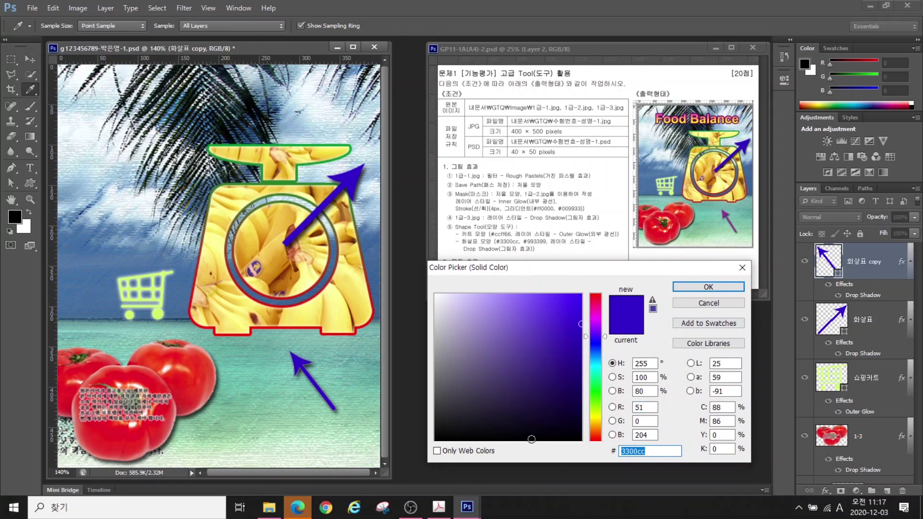
text(993399)
key(Return)
Type the title text 'Food Balance' near the top of the poster and commit it
key(v)
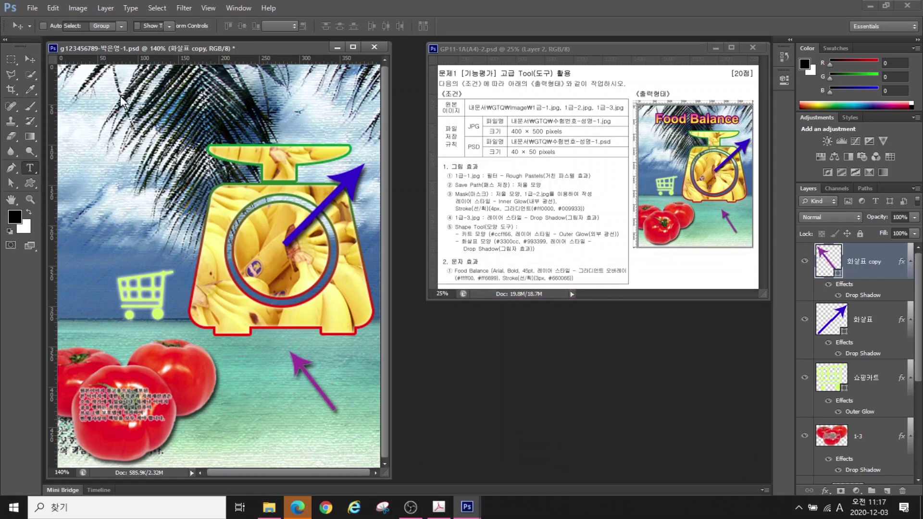
key(t)
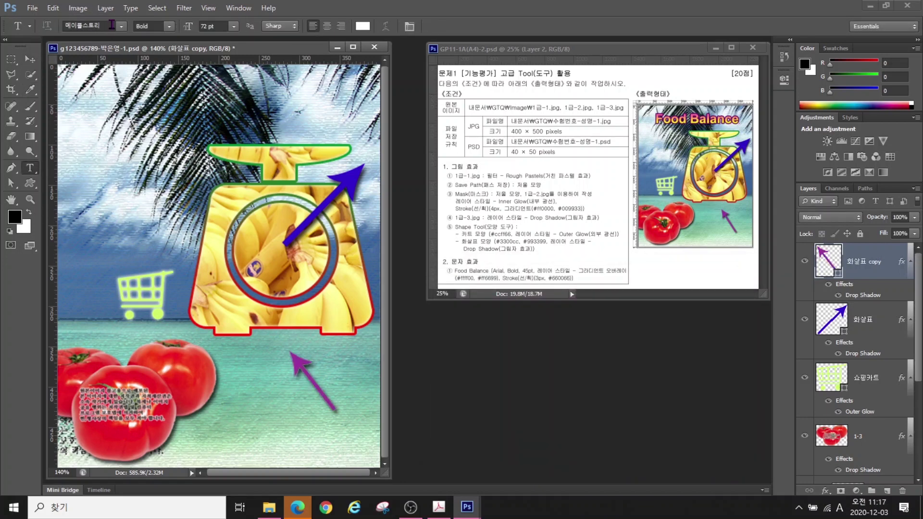
click(90, 110)
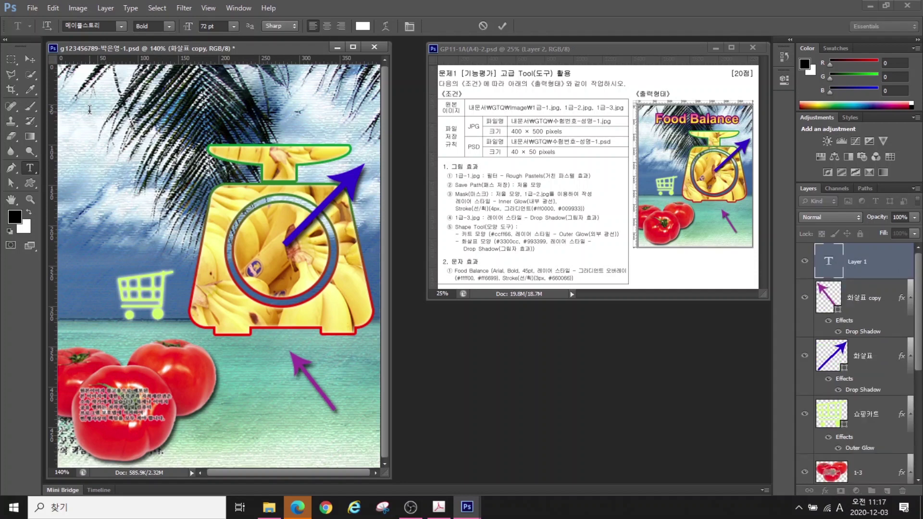
text(Fo)
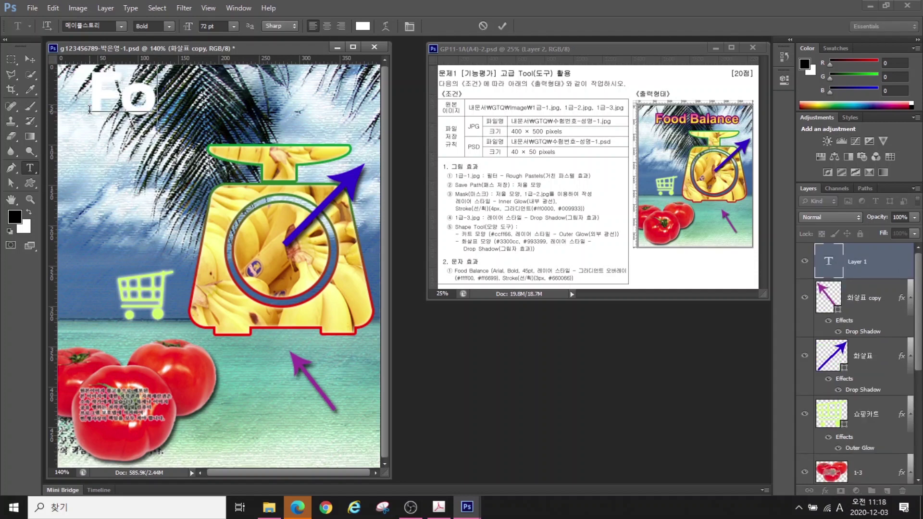
text(od Bala)
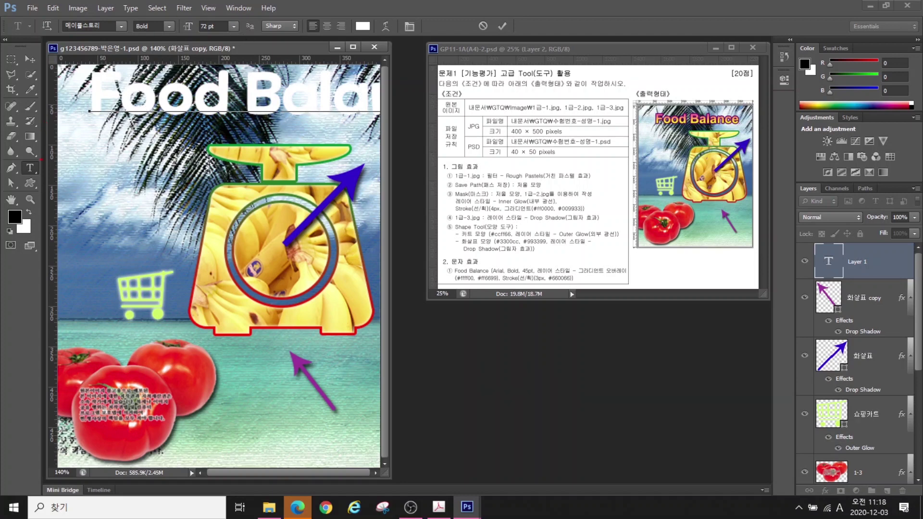
mouse_move(32, 183)
mouse_down()
mouse_move(14, 166)
mouse_move(32, 157)
mouse_up()
mouse_move(32, 11)
mouse_down()
mouse_move(412, 43)
mouse_move(544, 40)
mouse_up()
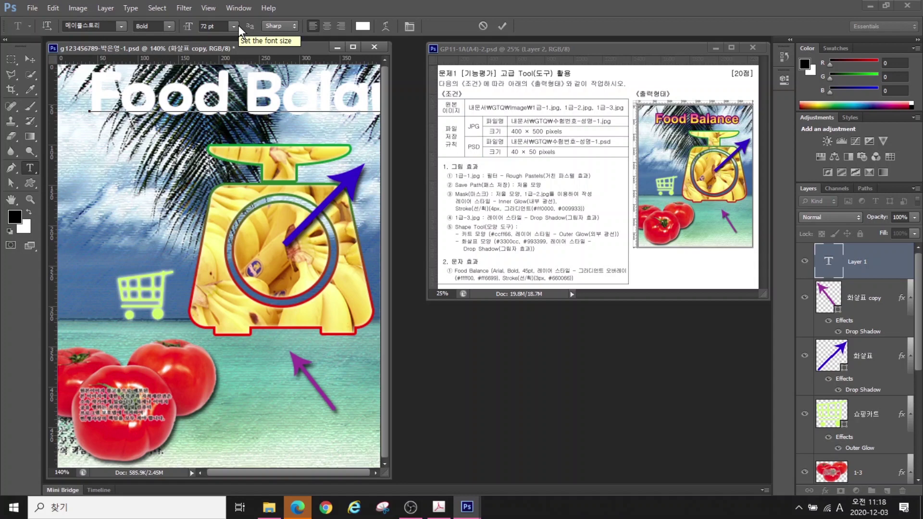
key(ctrl+Return)
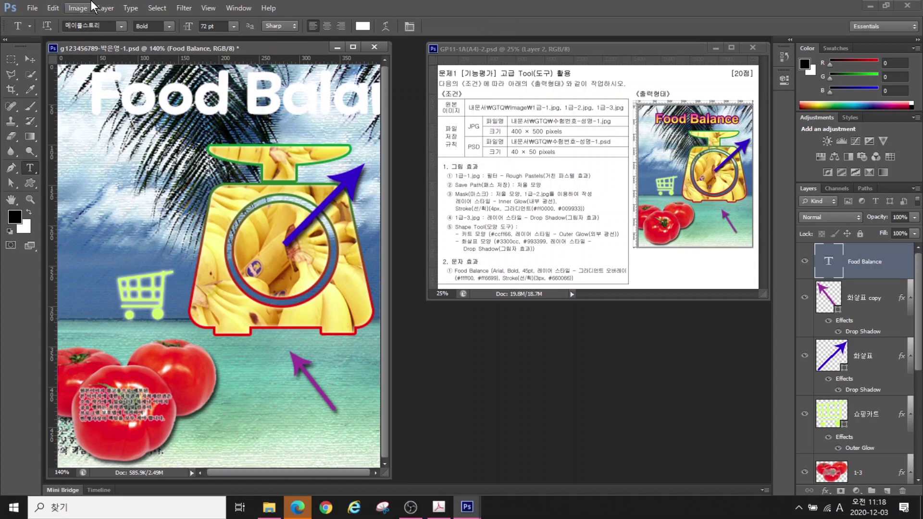
Set the title font to Arial at 45 pt
click(121, 26)
click(233, 87)
drag(219, 22, 122, 19)
text(45)
key(Return)
Give the title a Gradient Overlay from #ffff00 yellow to #ff6699 pink
click(853, 443)
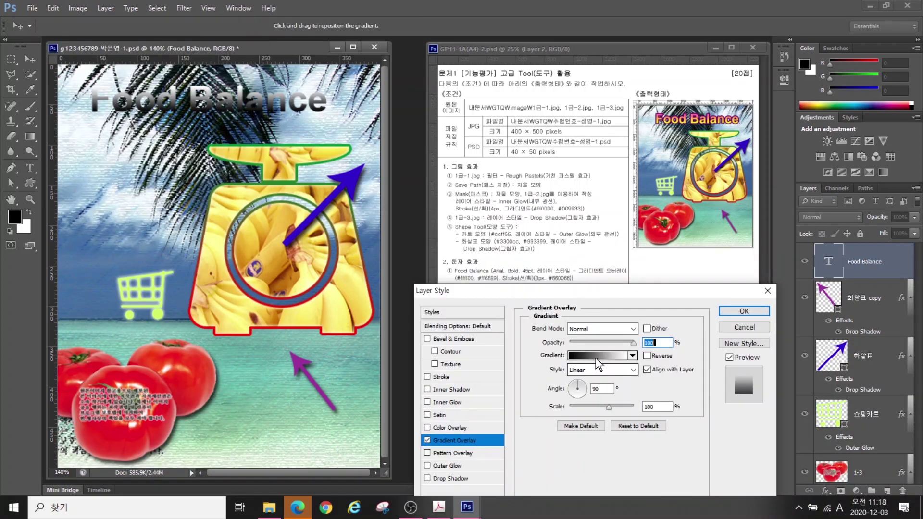
click(595, 357)
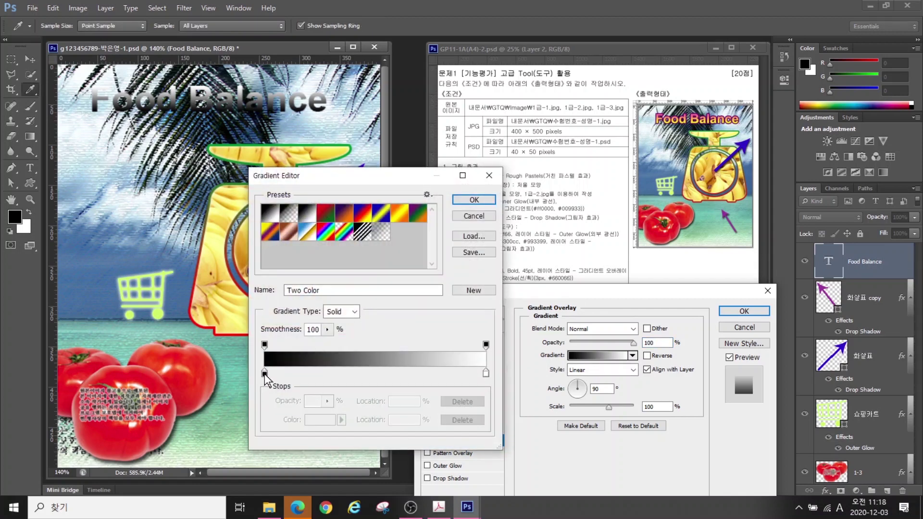
click(265, 373)
click(320, 419)
click(662, 453)
text(ffff00)
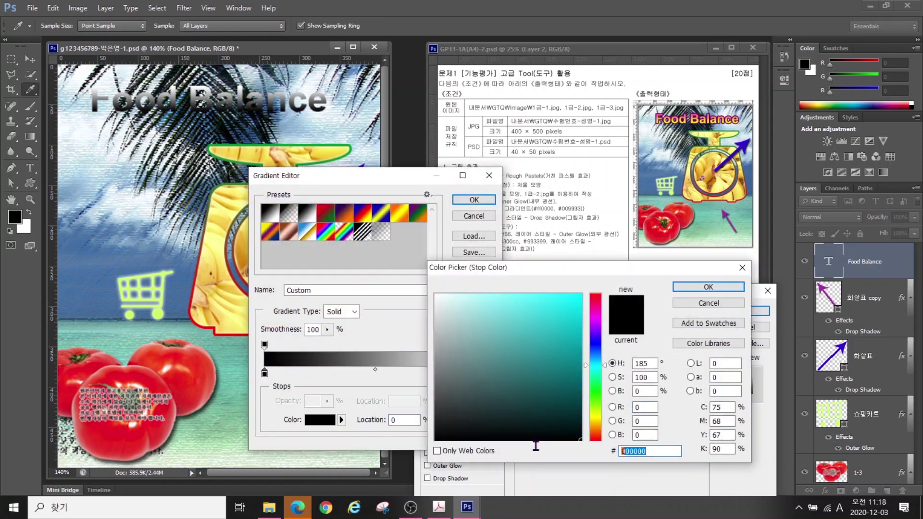
key(Return)
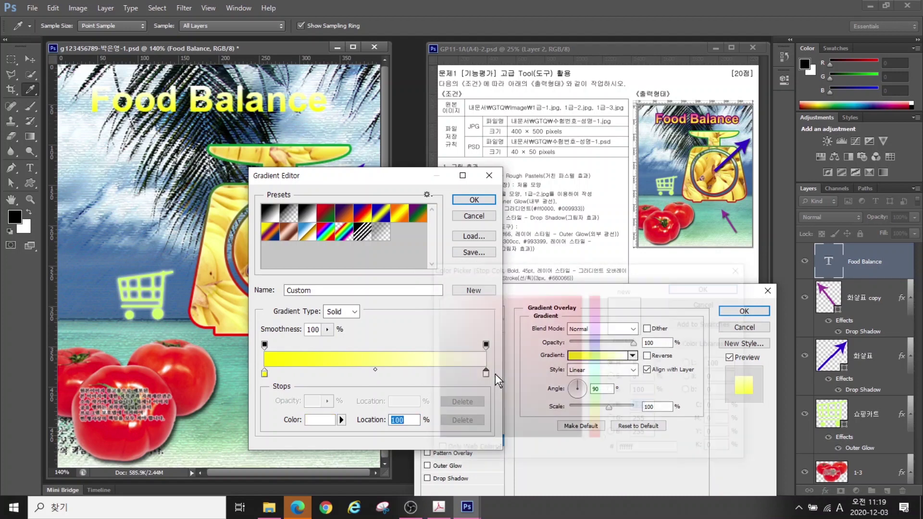
double_click(486, 373)
text(ff6699)
key(Return)
Add a #660066 purple stroke to the title and nudge it right and down
key(Return)
click(441, 377)
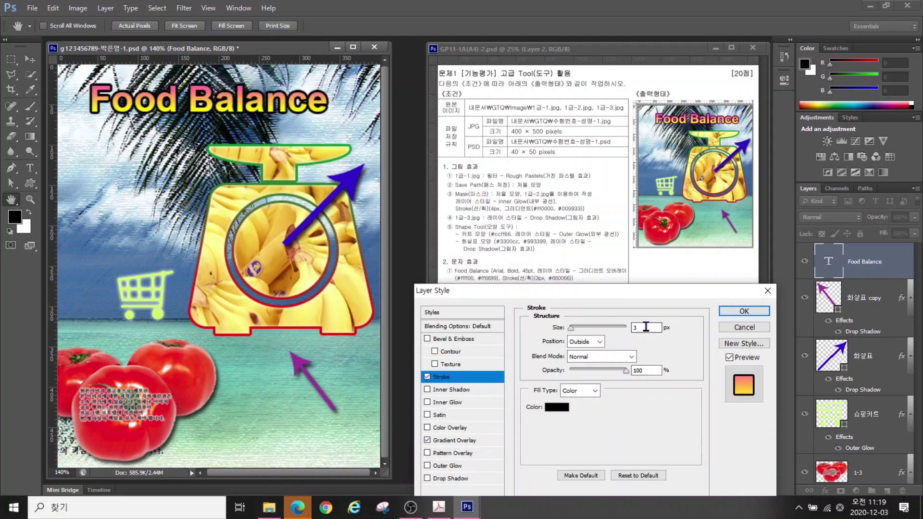
click(556, 407)
click(661, 450)
text(660066)
key(Return)
key(Return)
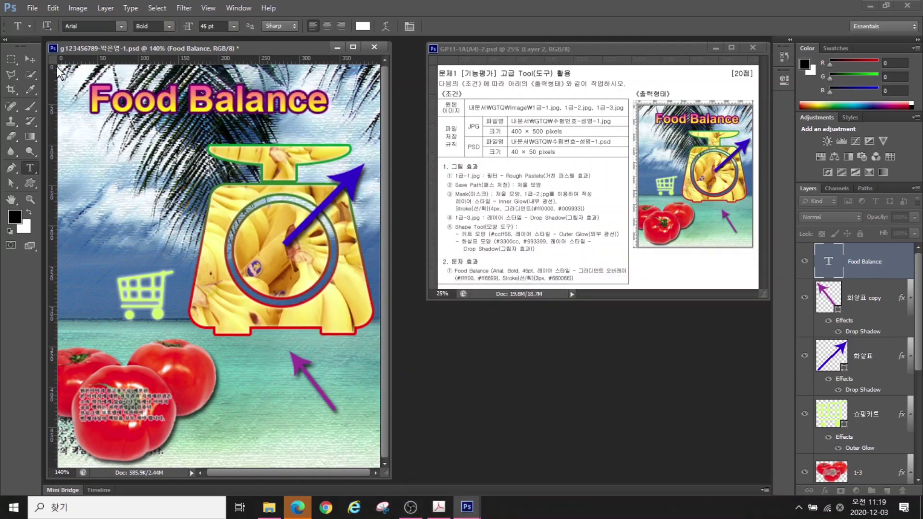
key(v)
drag(210, 108, 218, 116)
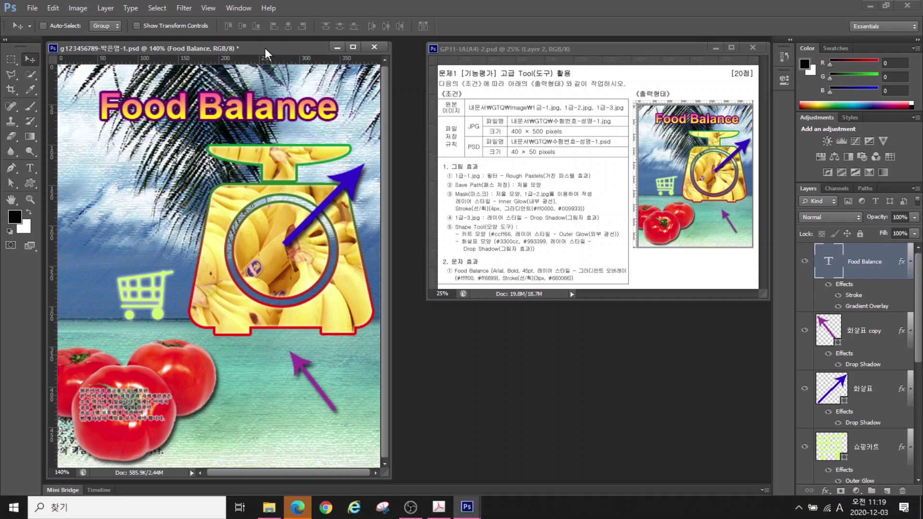
Turn off View > Rulers and save the poster document with File > Save
click(208, 8)
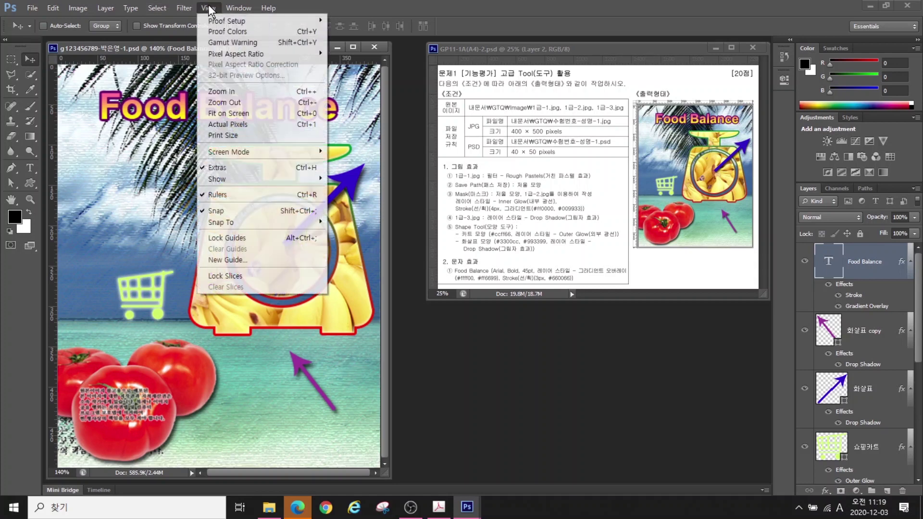
click(230, 194)
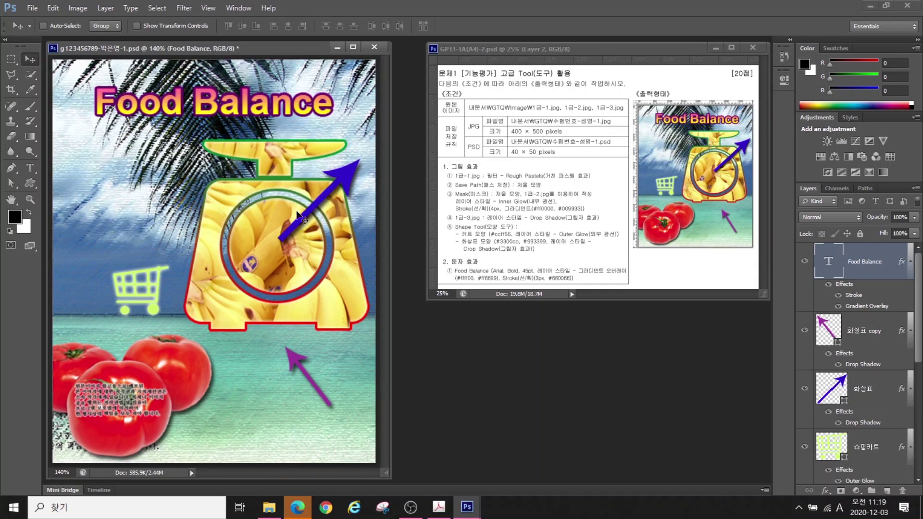
click(33, 9)
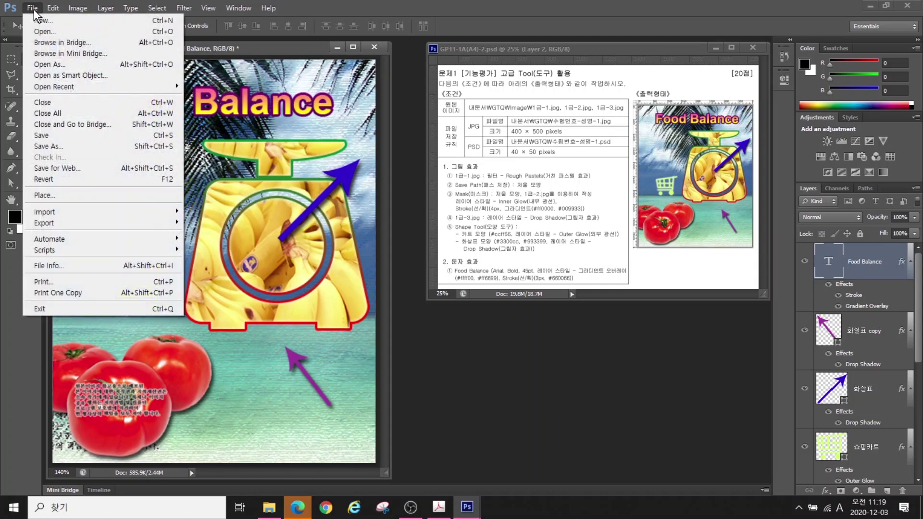
click(48, 136)
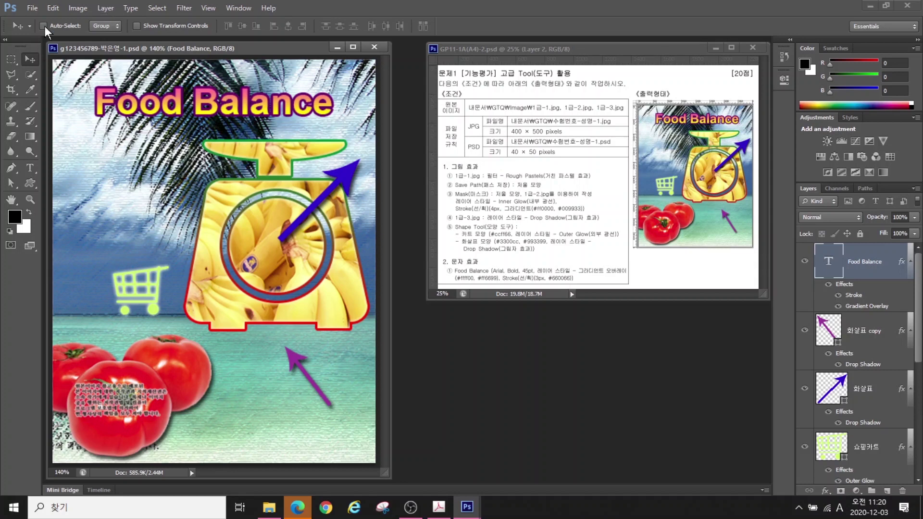
Save a JPEG copy of the poster into Documents > GTQ at quality 12
click(36, 8)
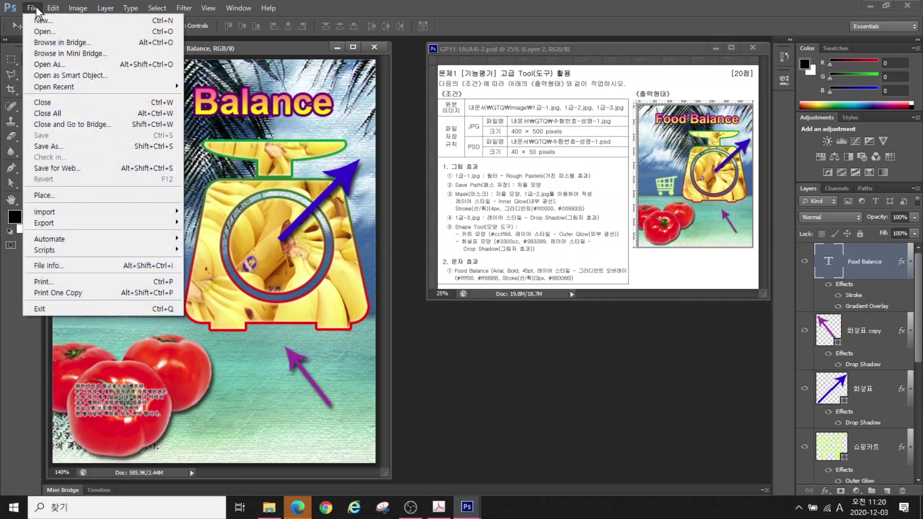
click(47, 146)
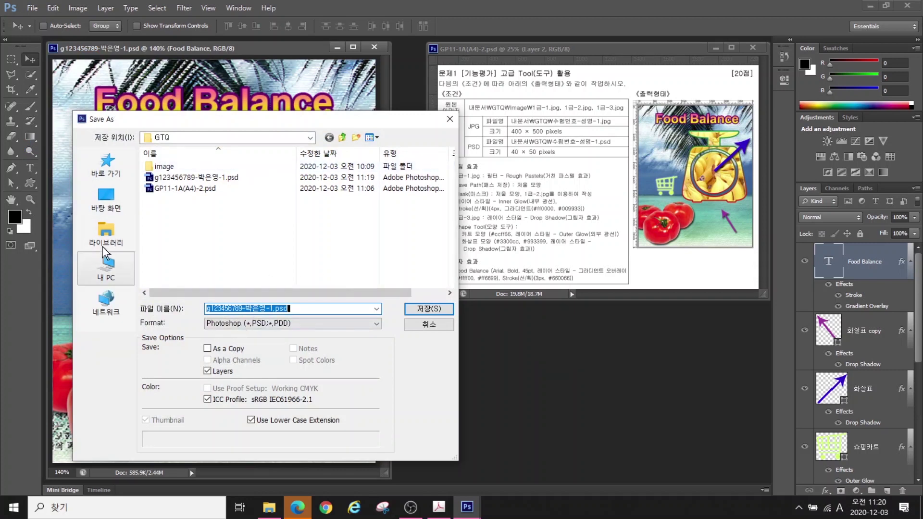
click(106, 262)
double_click(188, 161)
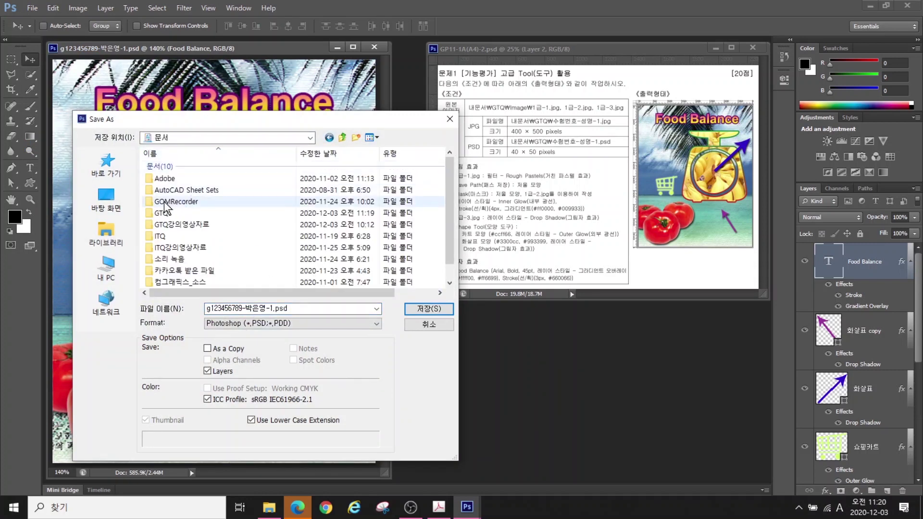
double_click(163, 213)
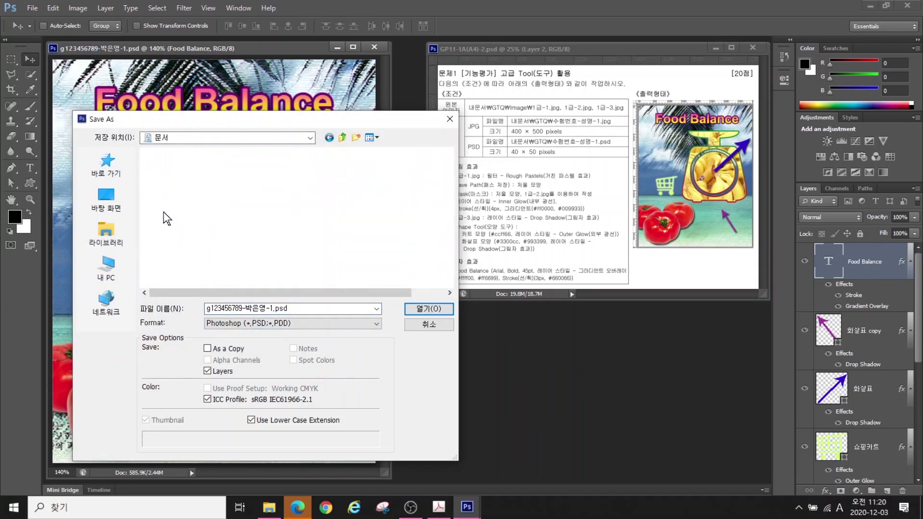
click(229, 323)
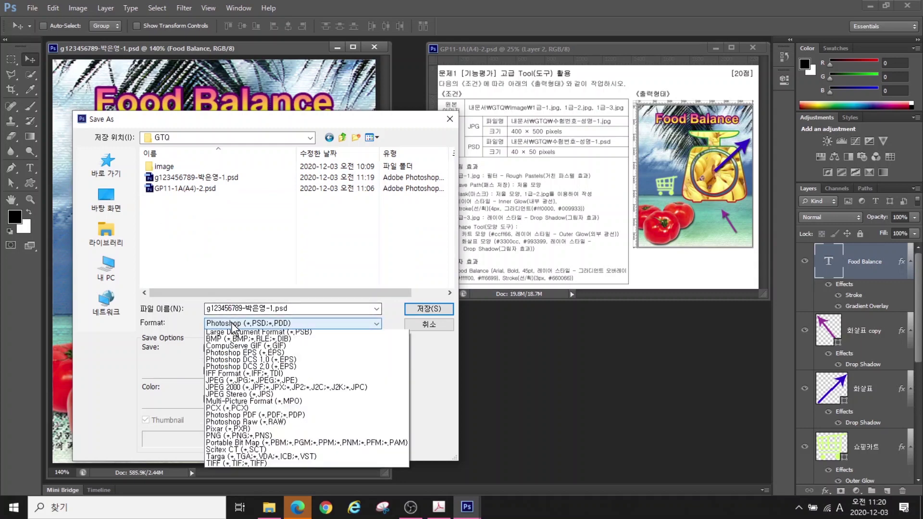
click(230, 387)
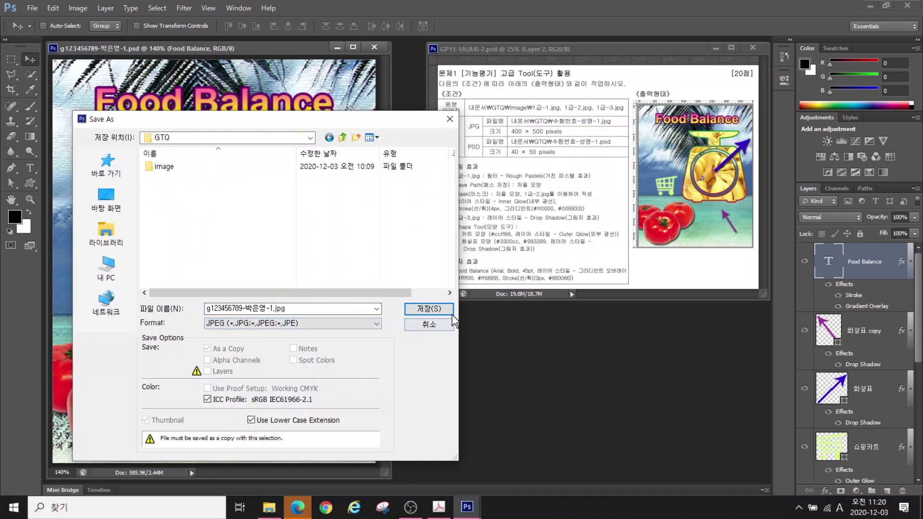
click(426, 308)
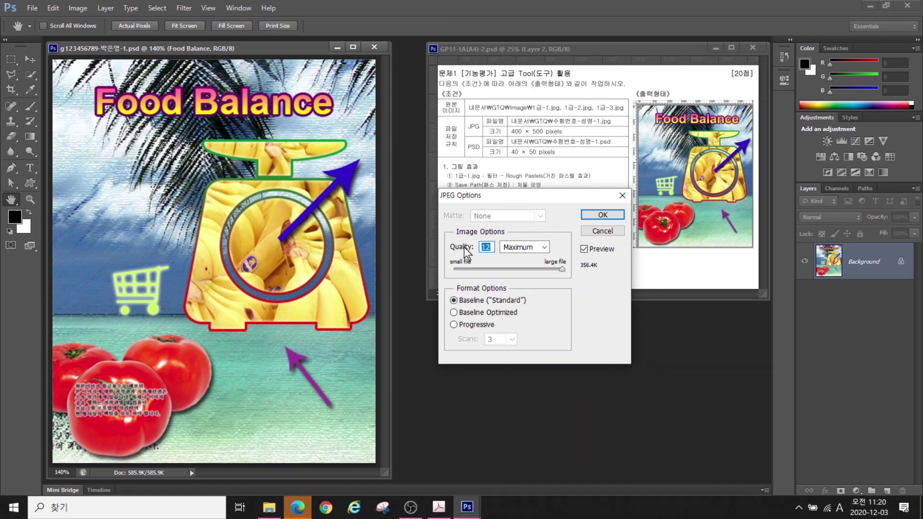
click(601, 215)
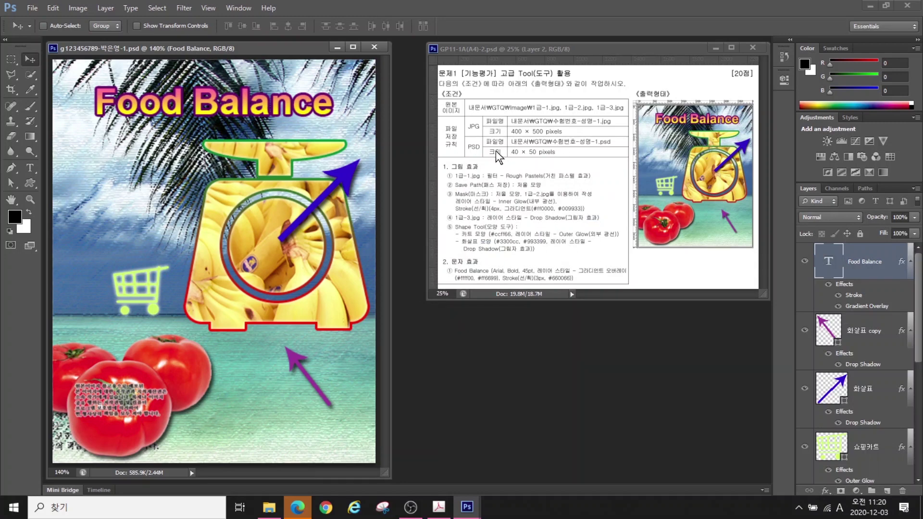
In the Image Size dialog, enter a width of 40 pixels
click(73, 6)
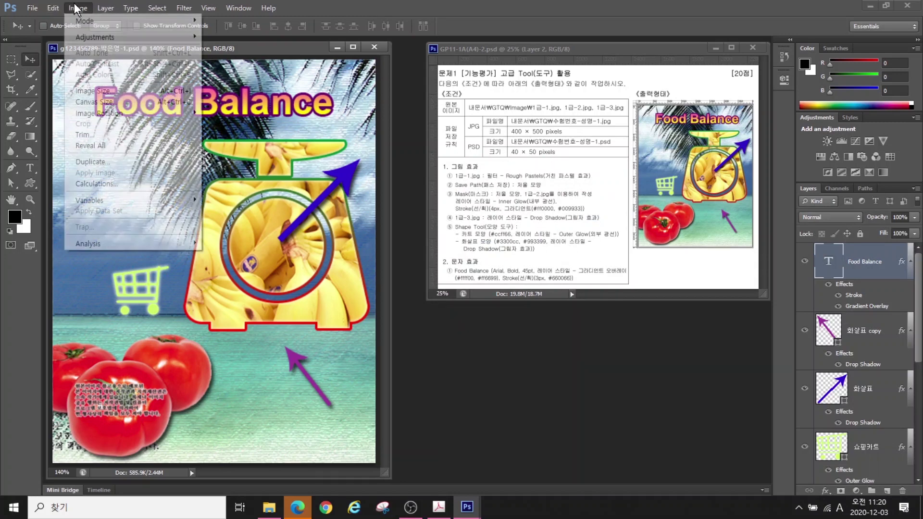
click(87, 91)
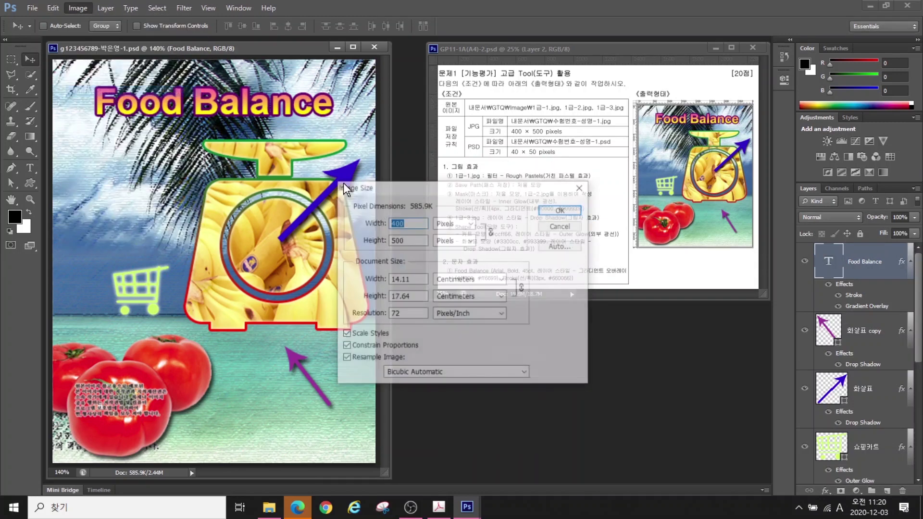
text(40)
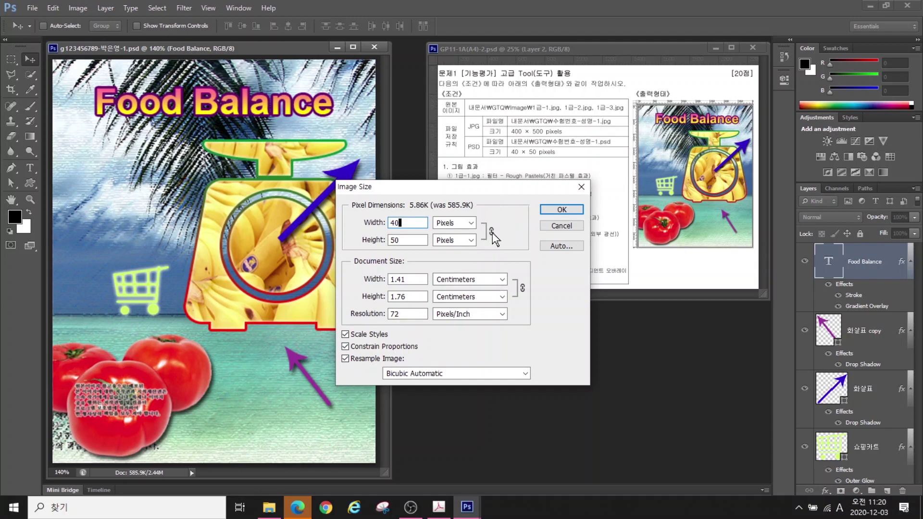
Apply the 40×50 pixel image size and save the shrunken poster
click(559, 210)
click(34, 9)
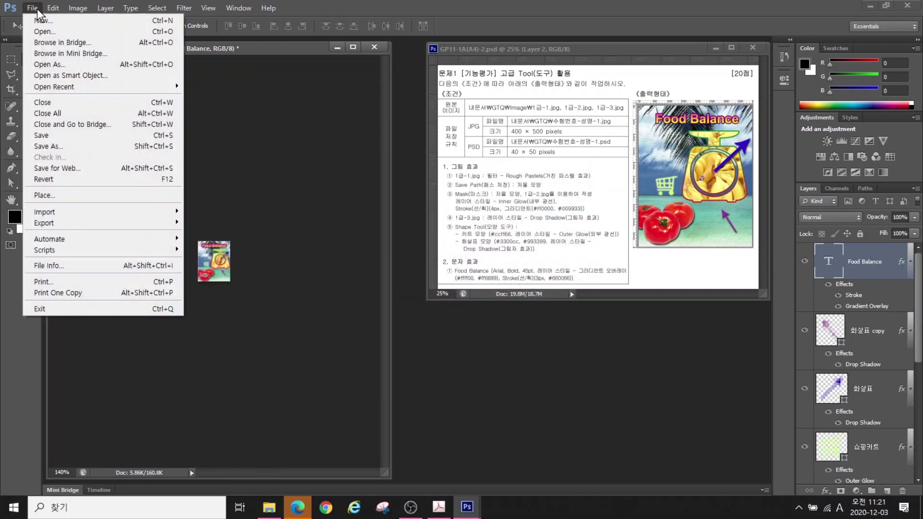
click(41, 136)
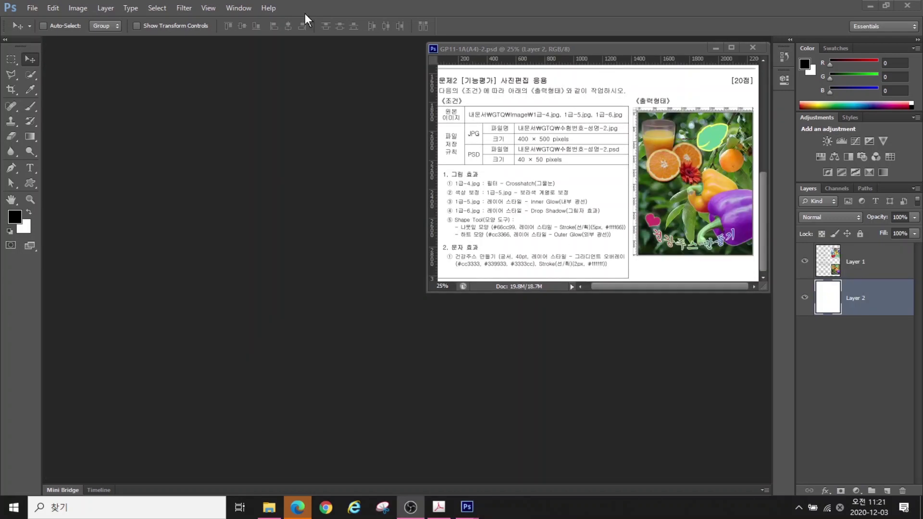
Create a new 400×500 px, 72 ppi RGB document named with the examinee's ID and name
click(32, 6)
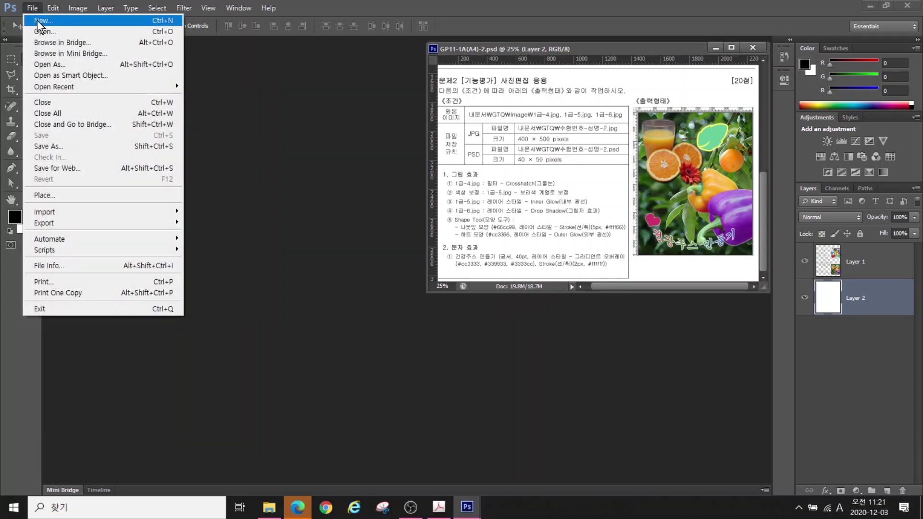
click(40, 21)
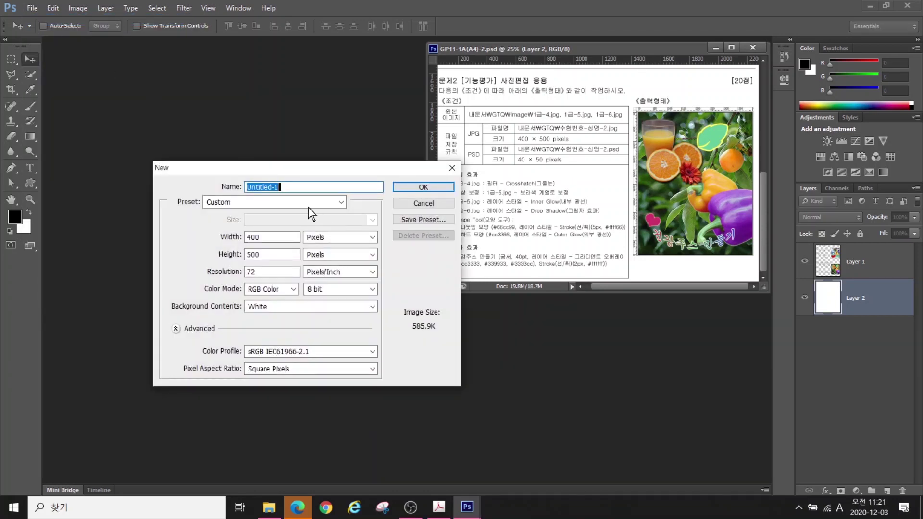
text(g1)
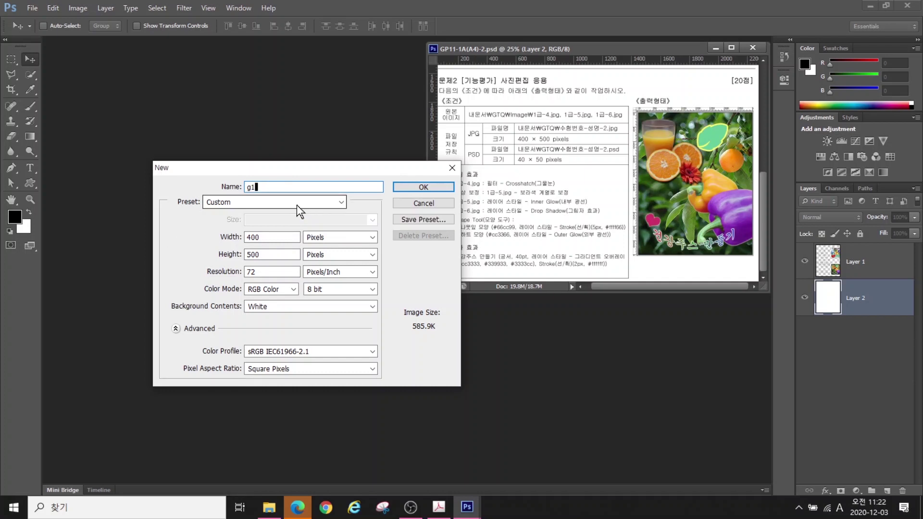
text(23456789-)
key(Hangul)
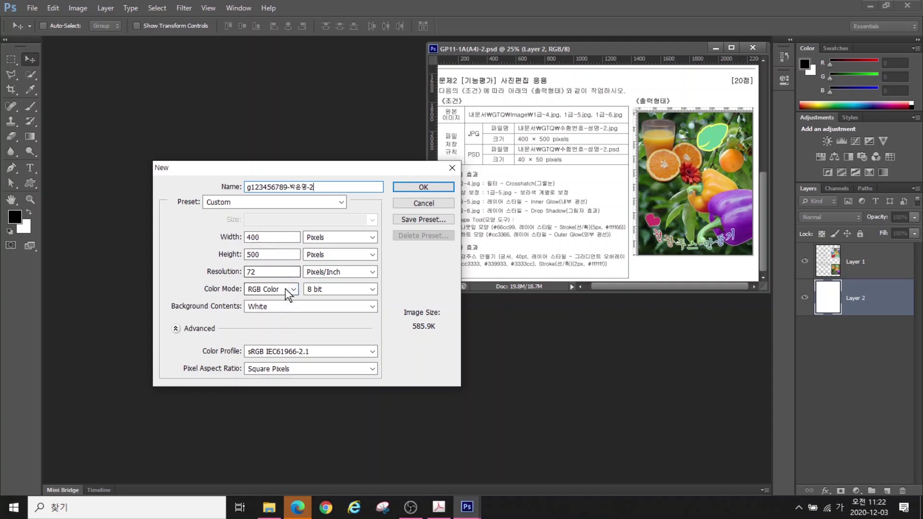
click(422, 187)
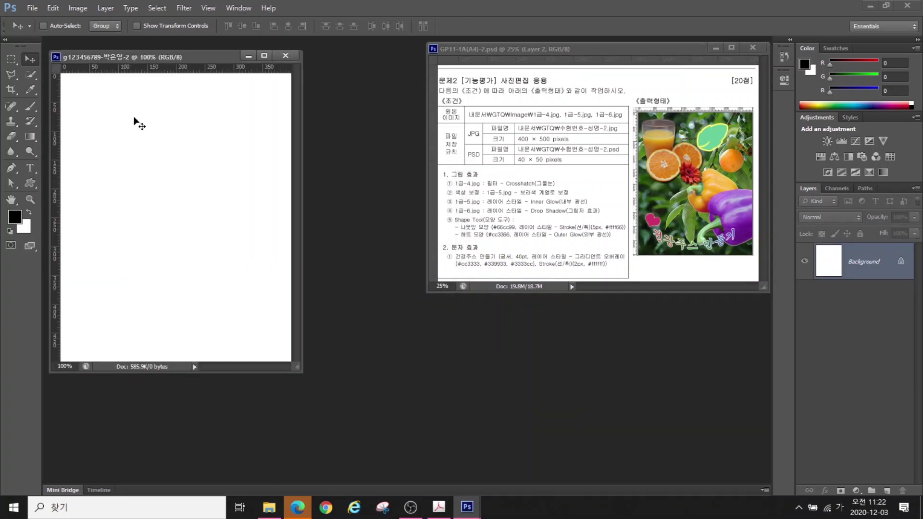
Fit the blank 400×500 canvas to the screen, check it at 100%, then bring up the Open dialog
click(207, 8)
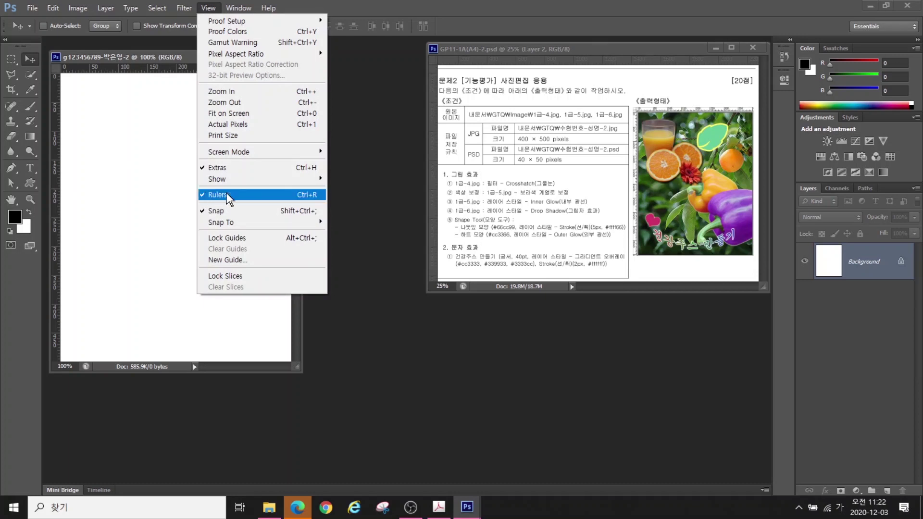
click(169, 59)
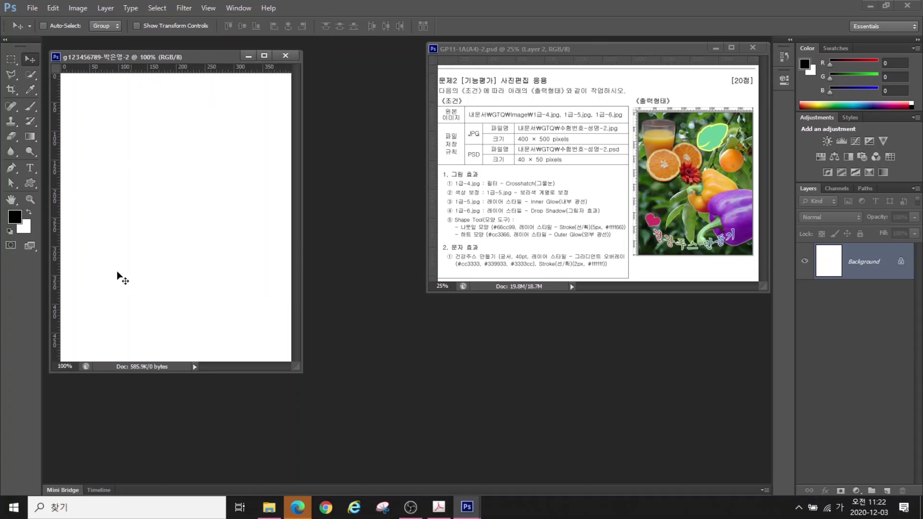
double_click(12, 201)
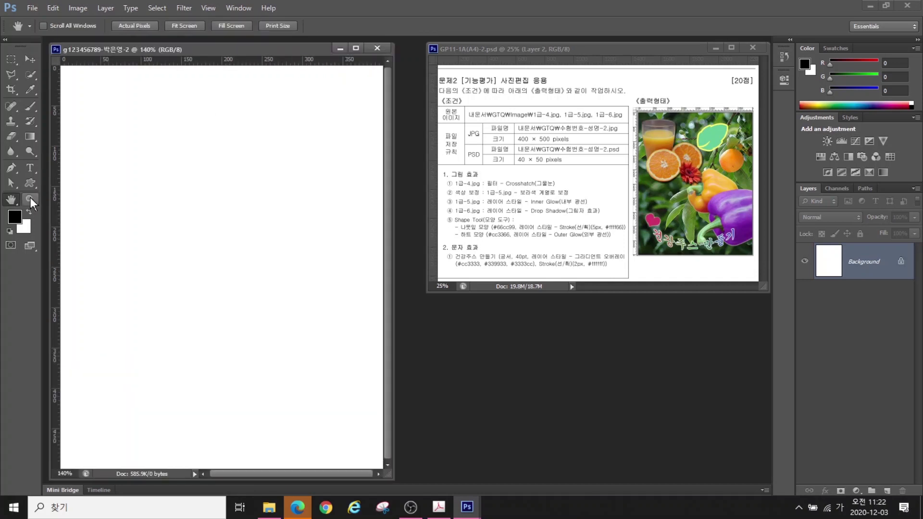
double_click(30, 199)
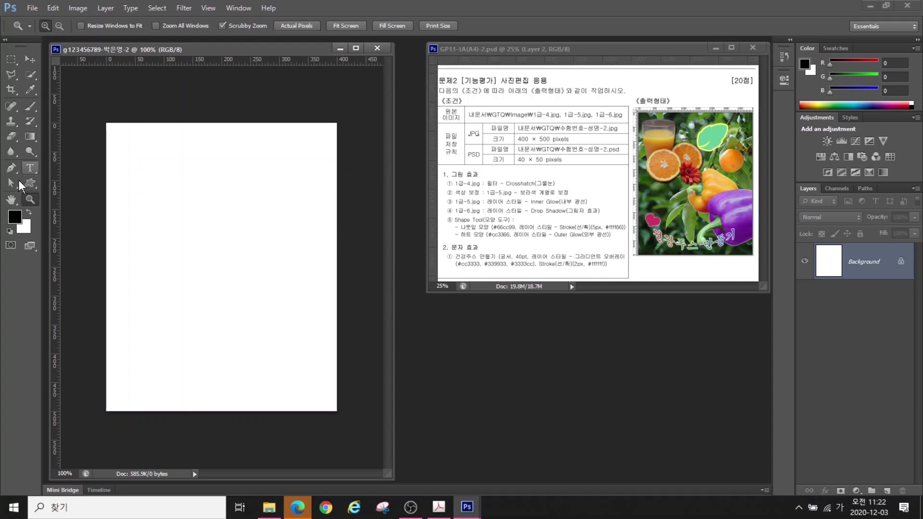
double_click(11, 199)
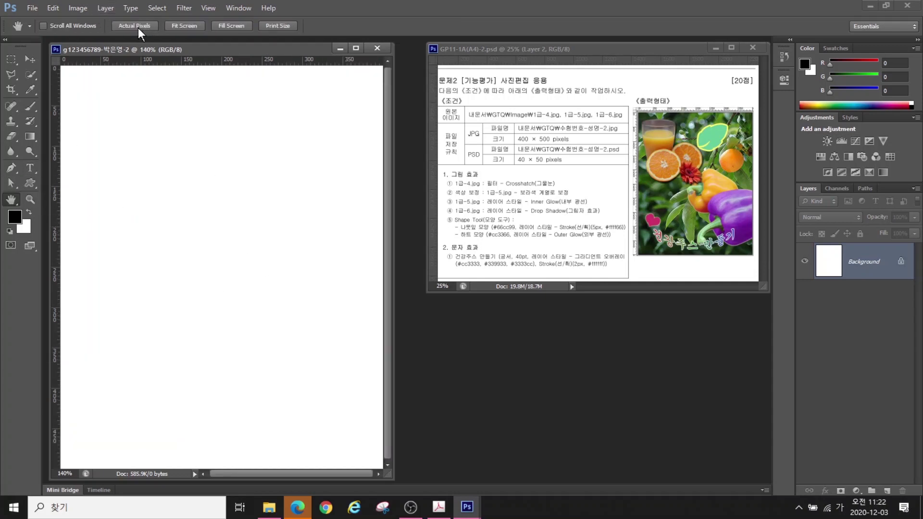
key(alt+2)
drag(140, 30, 71, 100)
drag(197, 31, 146, 87)
drag(241, 31, 181, 82)
drag(273, 33, 239, 89)
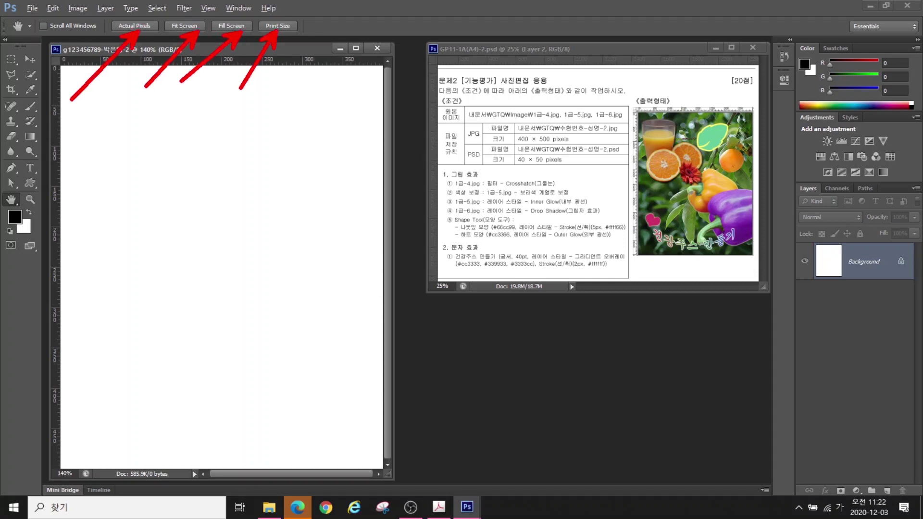
key(Escape)
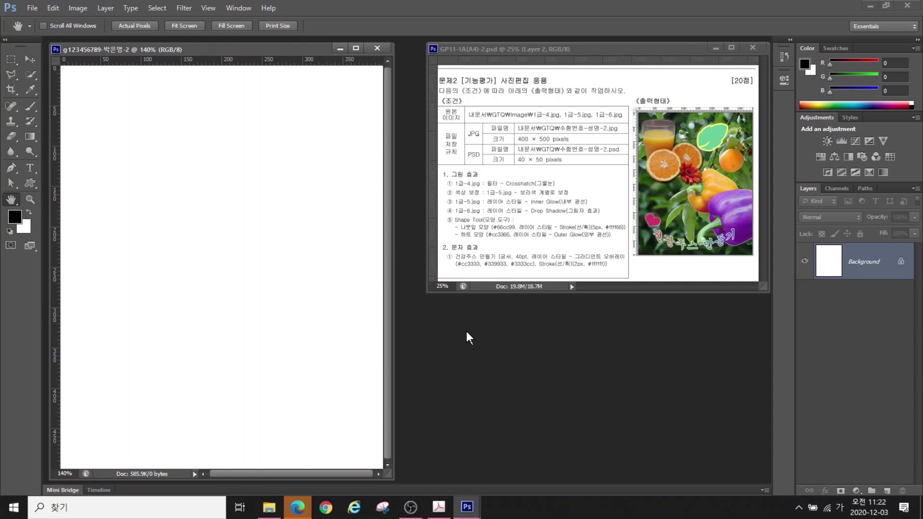
key(ctrl+o)
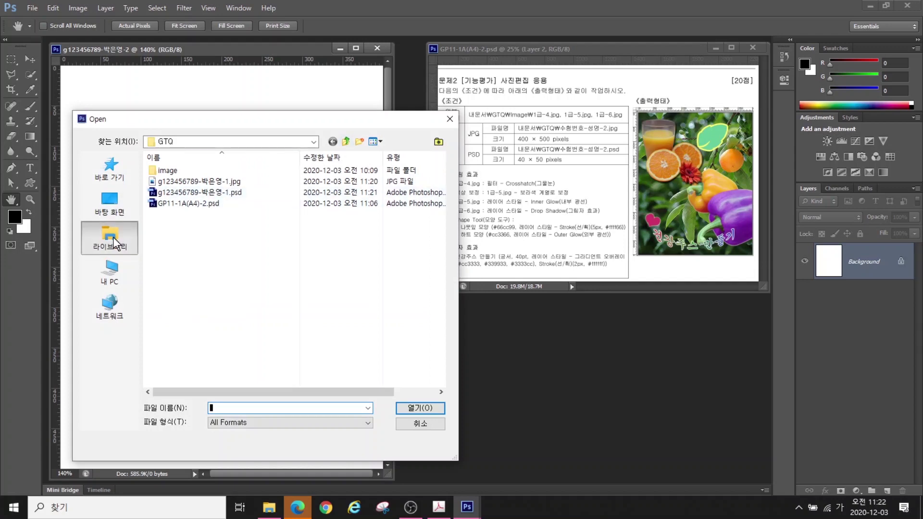
Open the persimmon photo 1급-4.jpg from Documents > GTQ > image
click(116, 243)
double_click(190, 169)
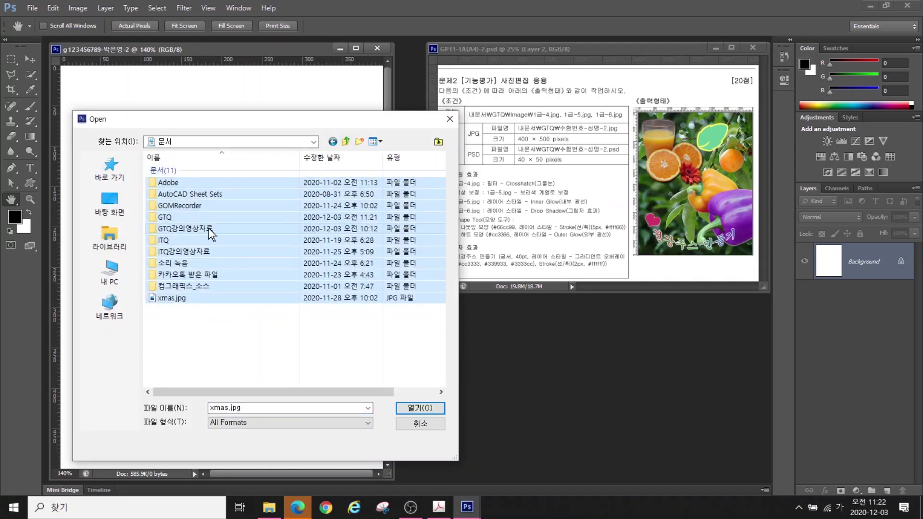
double_click(177, 218)
double_click(181, 172)
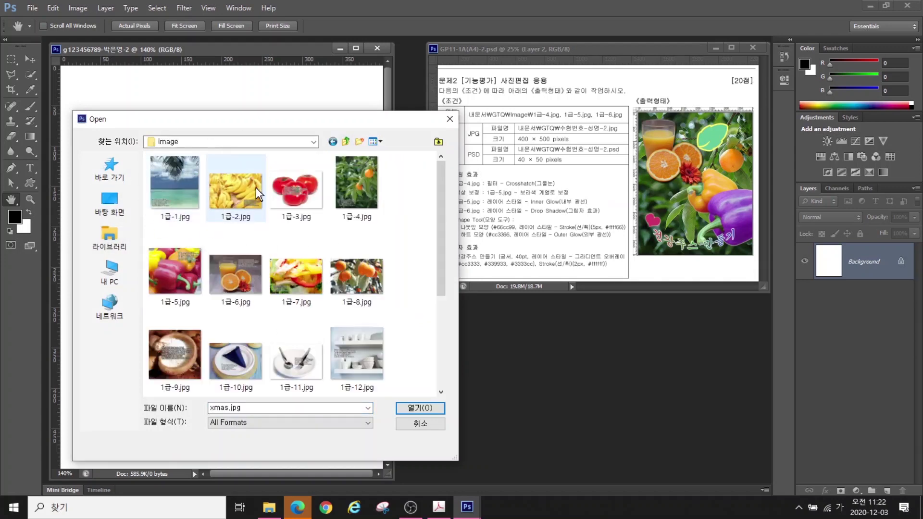
click(344, 183)
click(420, 407)
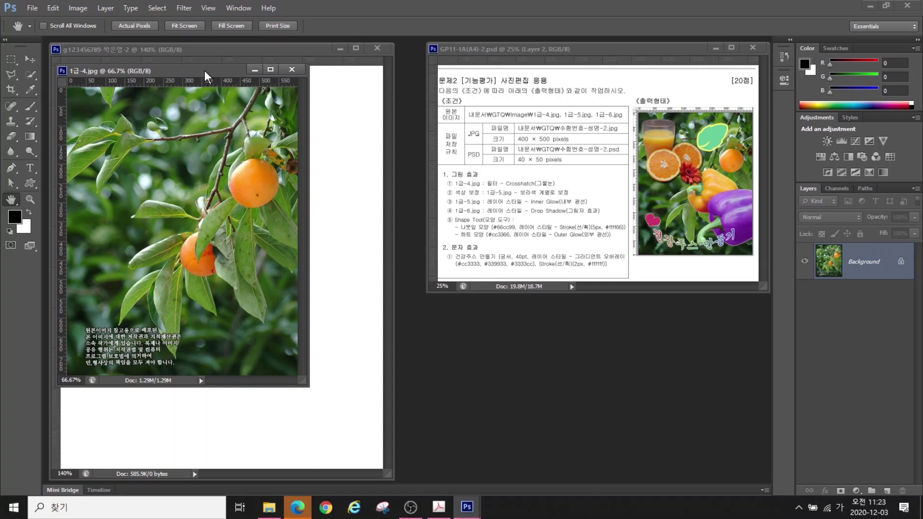
drag(203, 70, 416, 145)
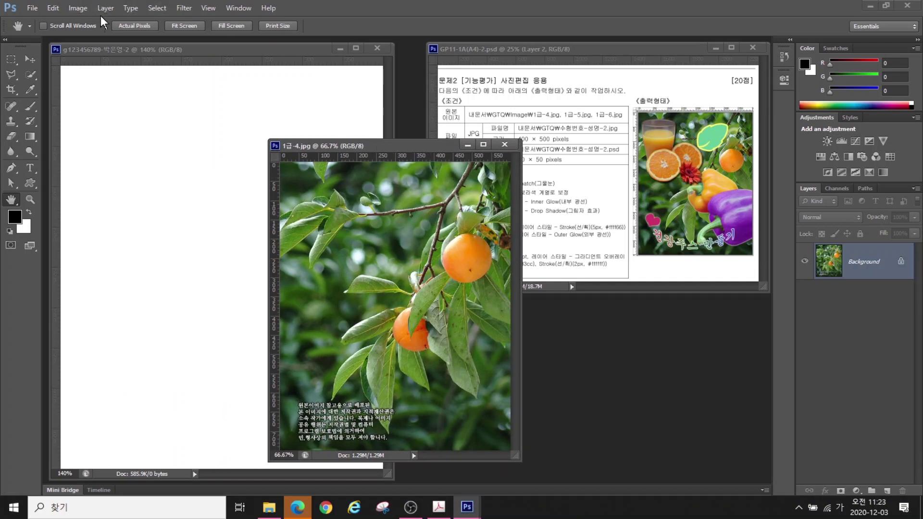
Resize the persimmon photo to 400×500 px and drag it into the poster as a layer
click(79, 9)
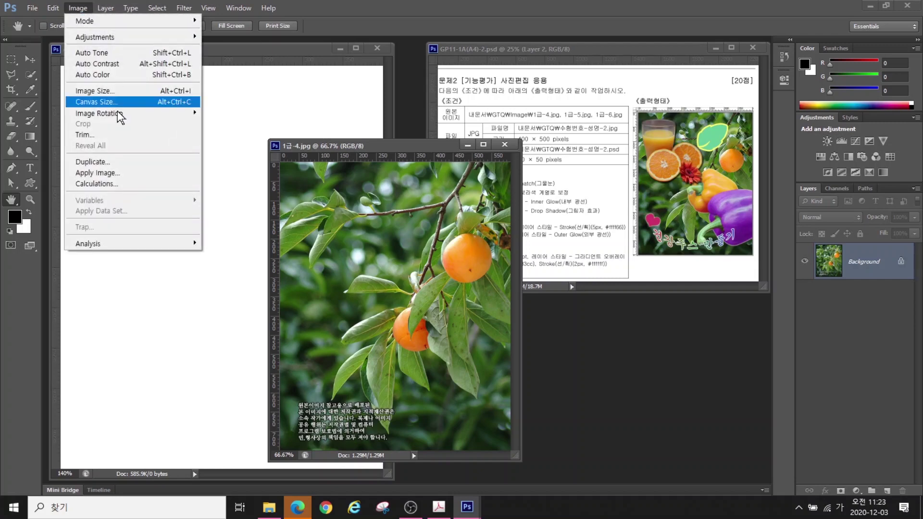
click(103, 94)
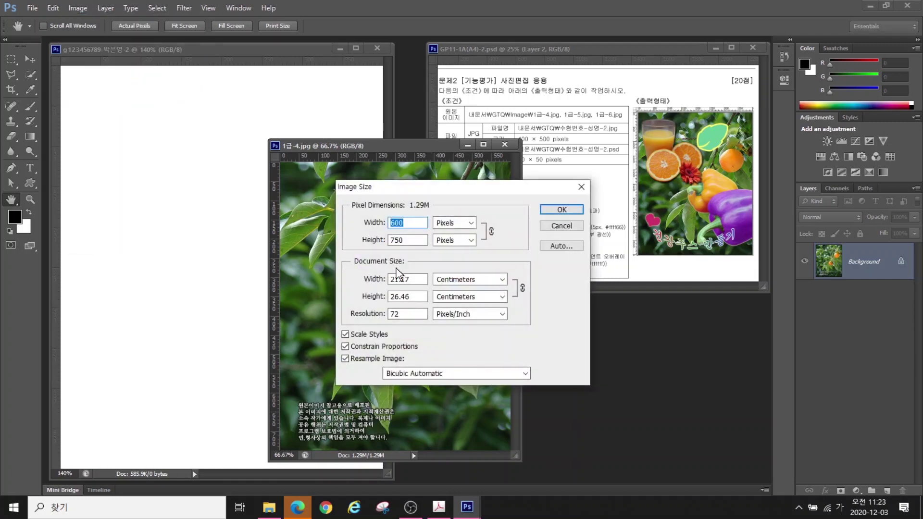
drag(406, 240, 337, 240)
text(500)
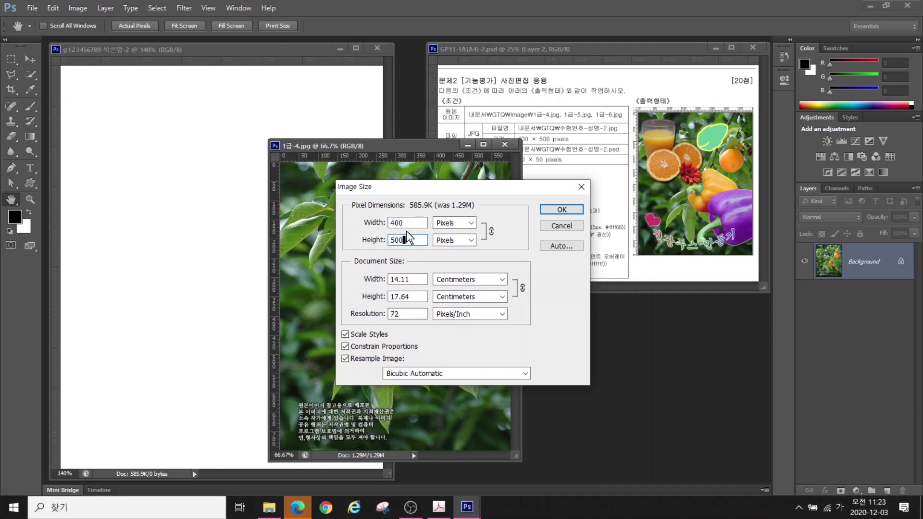
click(557, 210)
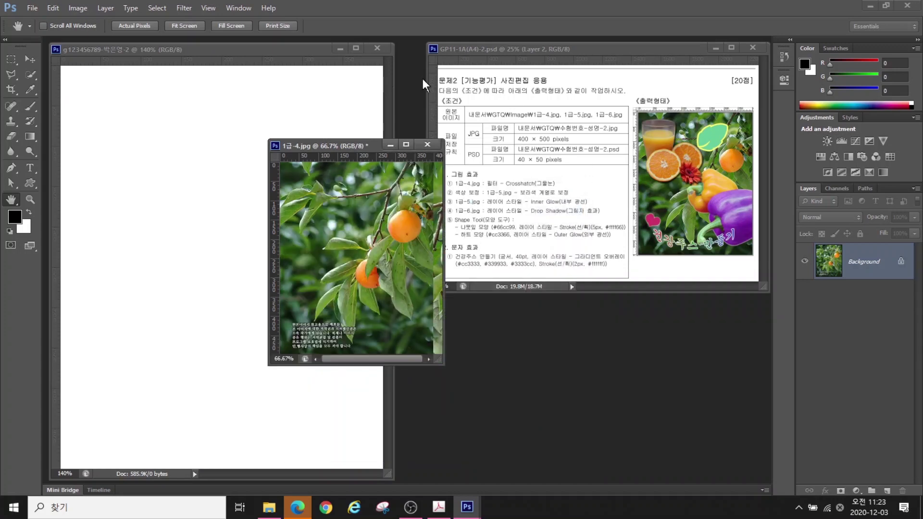
click(28, 60)
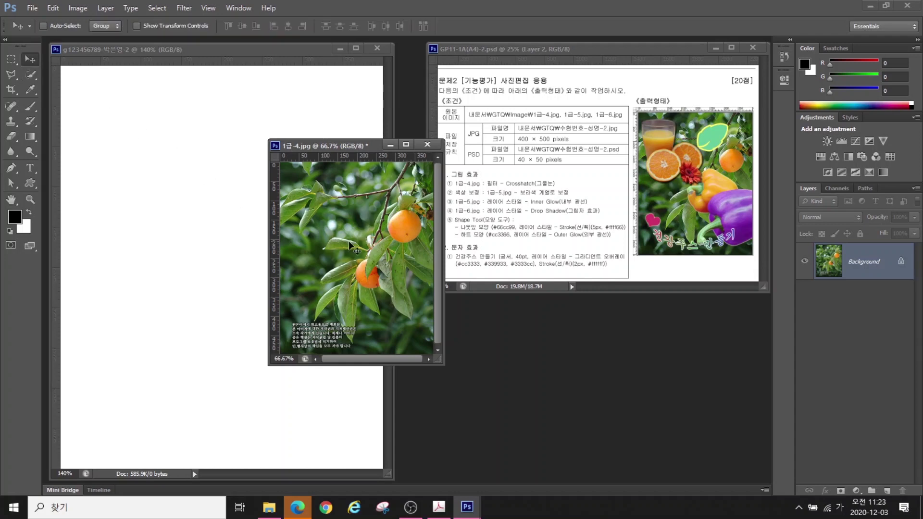
drag(351, 246, 265, 242)
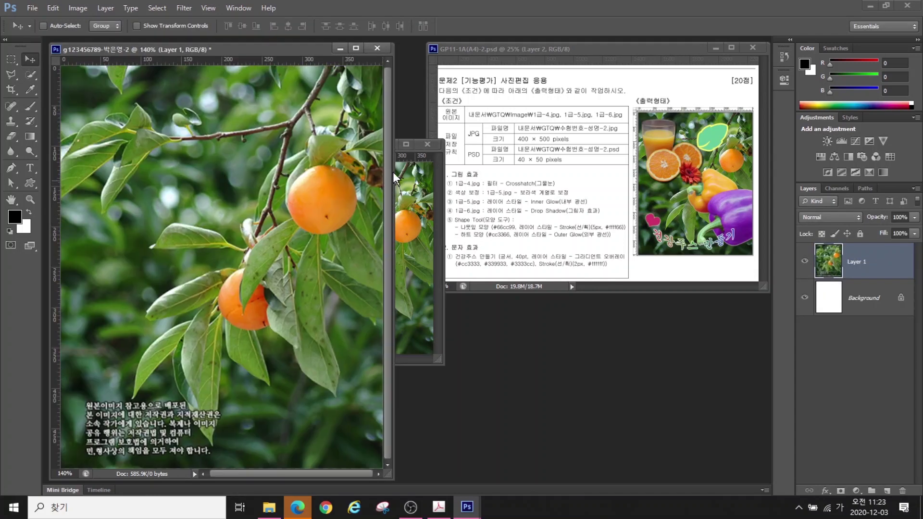
Close the small photo window and rename the persimmon layer to 1-4
click(428, 144)
double_click(857, 262)
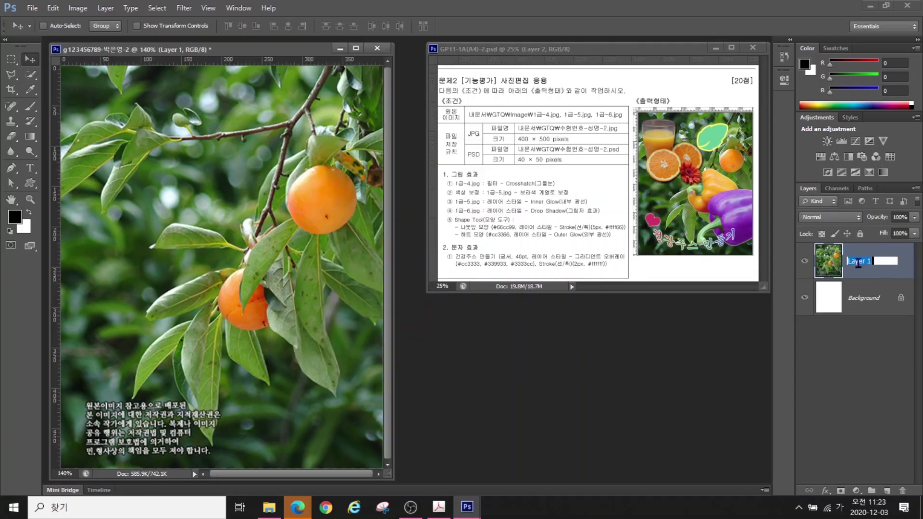
text(1-4)
key(Return)
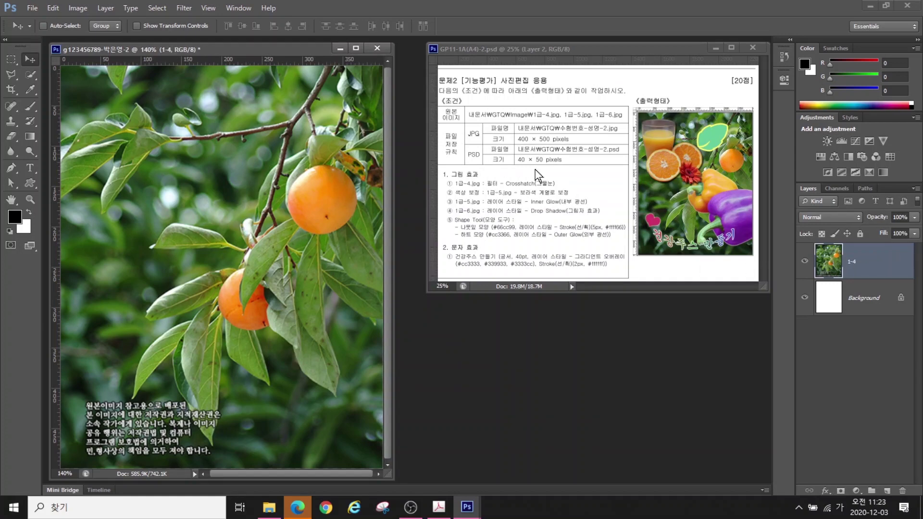
Apply the Brush Strokes > Crosshatch filter from the Filter Gallery to layer 1-4
click(184, 8)
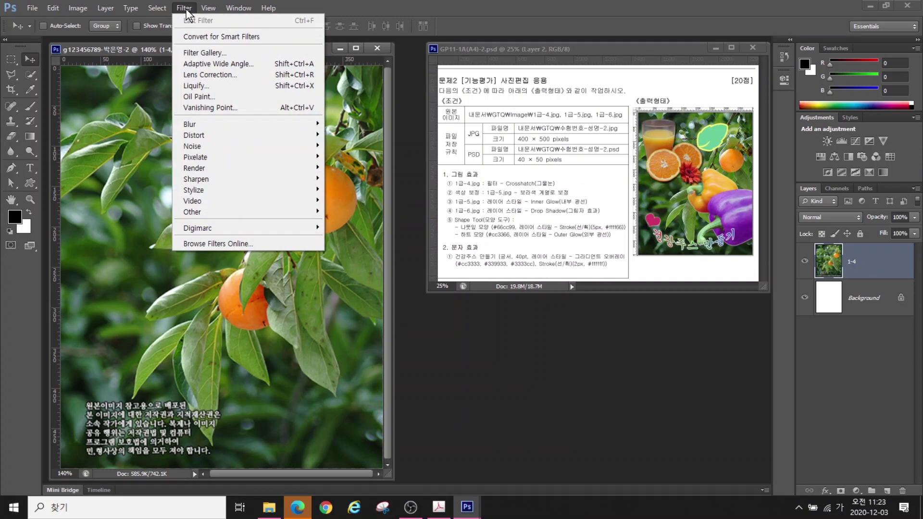
click(203, 53)
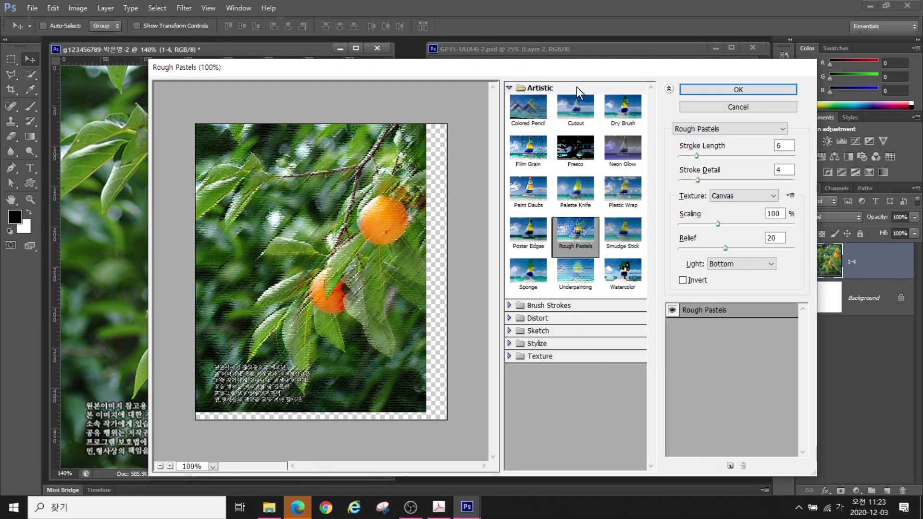
click(509, 88)
click(509, 101)
click(621, 127)
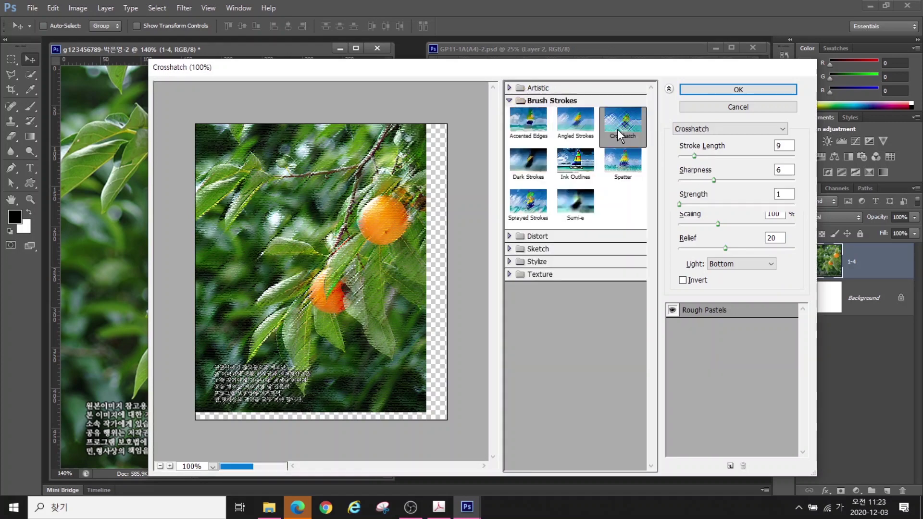
click(727, 90)
key(ctrl+o)
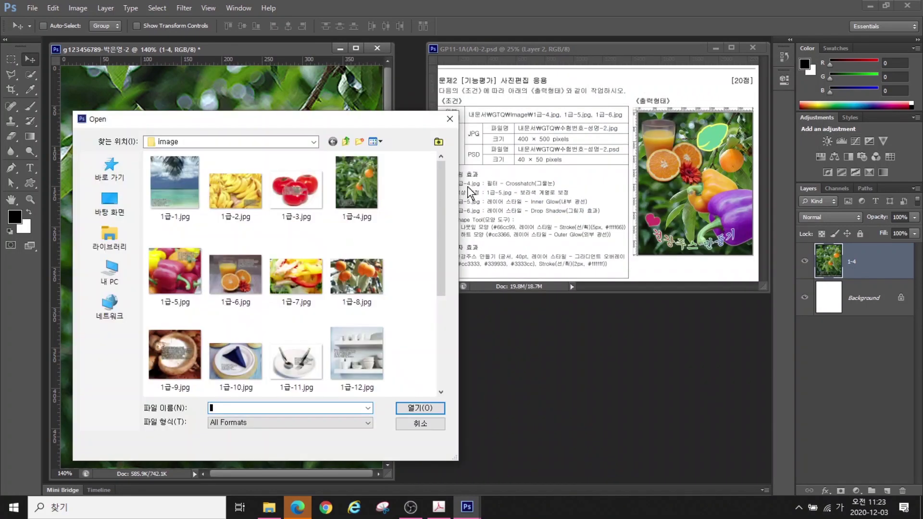
Open the pepper photo 1급-5.jpg
click(170, 276)
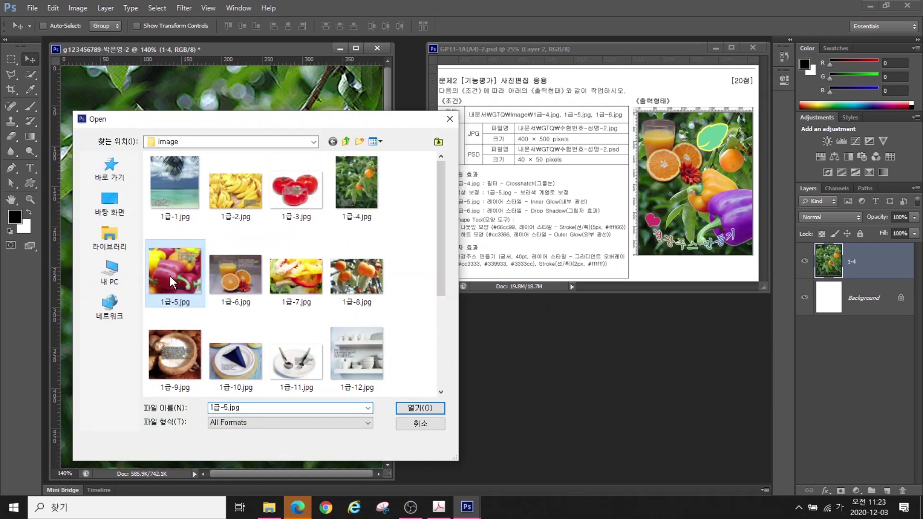
click(408, 410)
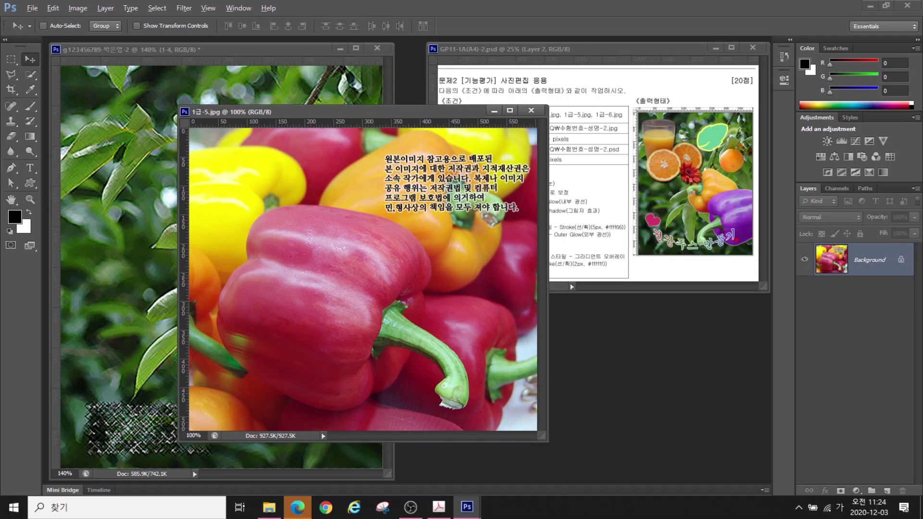
mouse_move(692, 249)
mouse_down()
mouse_move(678, 192)
mouse_move(706, 166)
mouse_up()
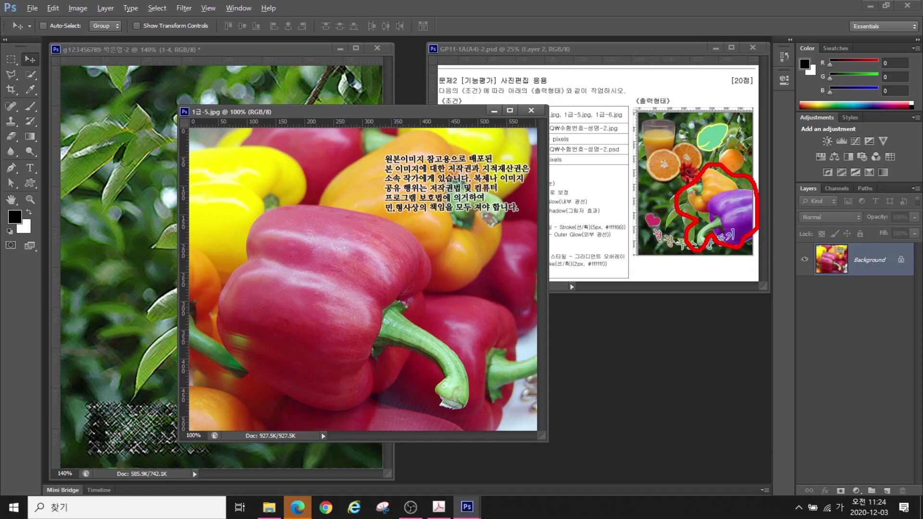
key(Escape)
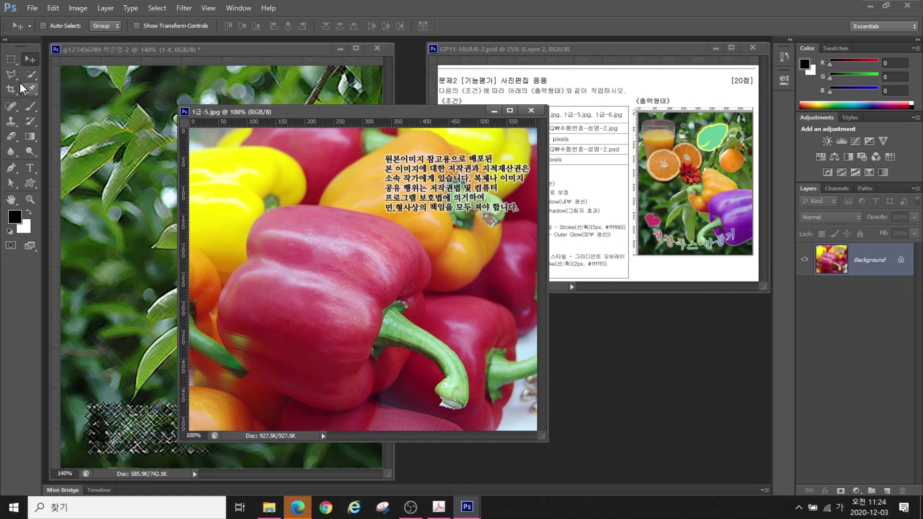
Select the red pepper in 1급-5.jpg by tracing it with the Magnetic Lasso
click(30, 75)
mouse_move(293, 250)
mouse_down()
mouse_move(305, 261)
mouse_move(307, 338)
mouse_move(410, 339)
mouse_move(421, 250)
mouse_move(383, 193)
mouse_move(457, 161)
mouse_move(466, 188)
mouse_up()
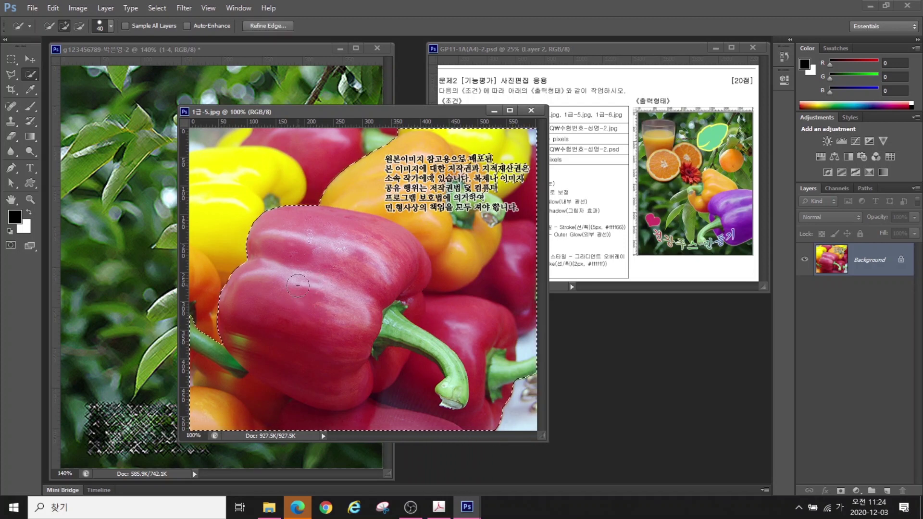
key(ctrl+d)
drag(11, 74, 35, 77)
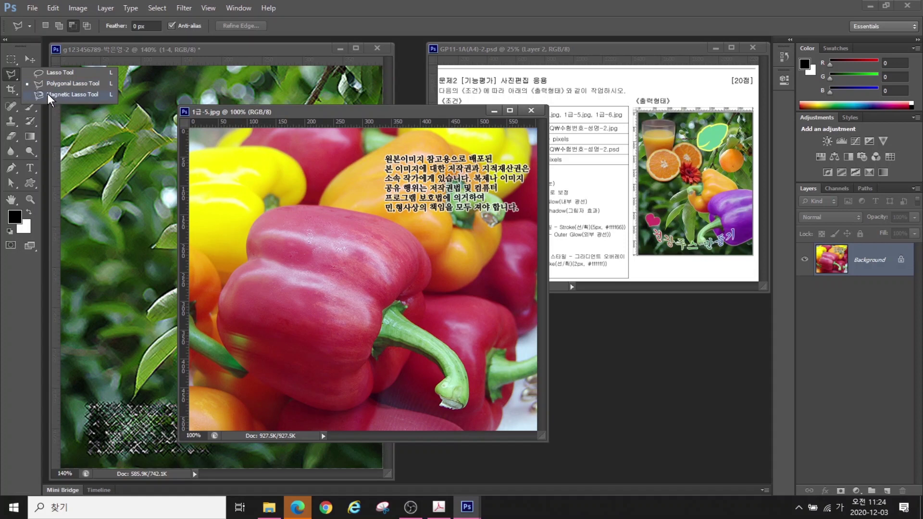
click(54, 95)
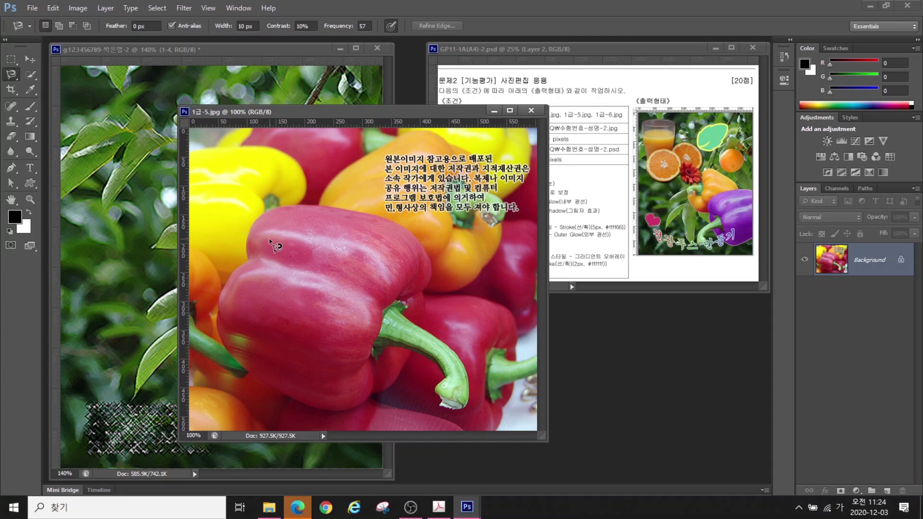
click(248, 263)
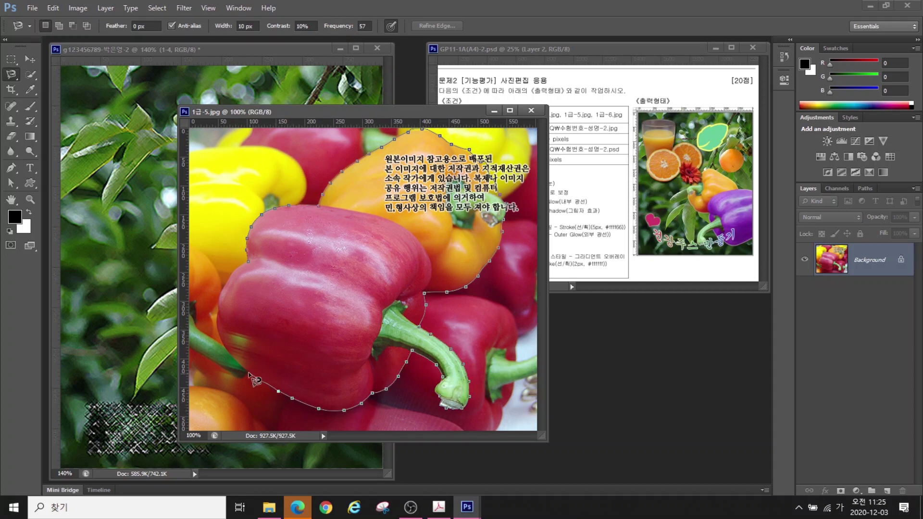
click(250, 262)
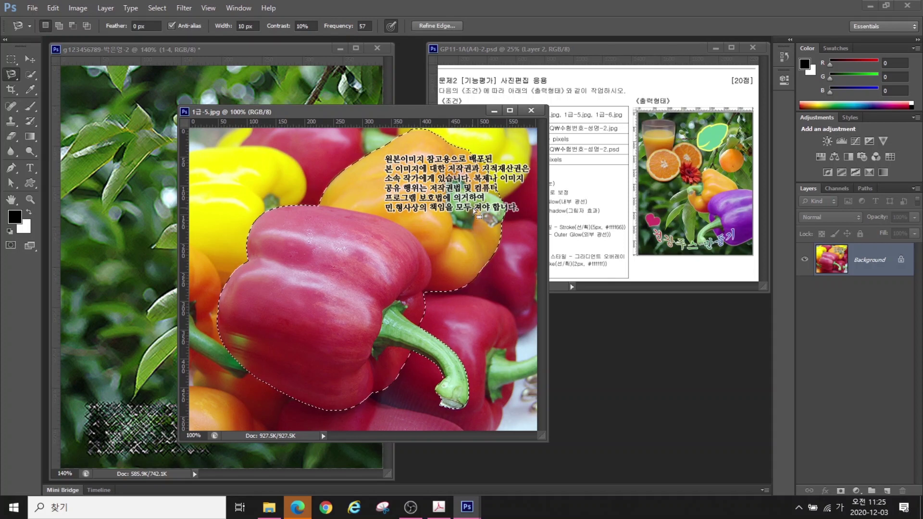
Drag the selected red pepper into the poster and close 1급-5.jpg
click(30, 60)
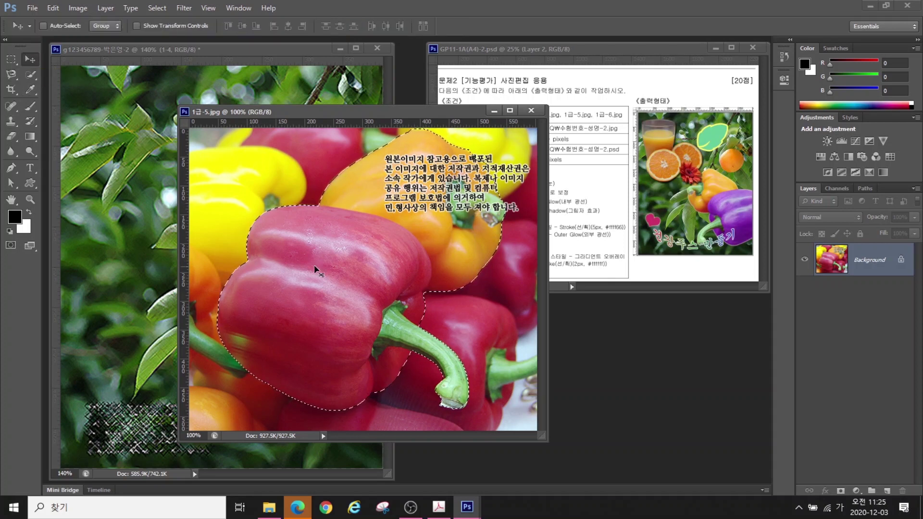
drag(159, 218, 143, 218)
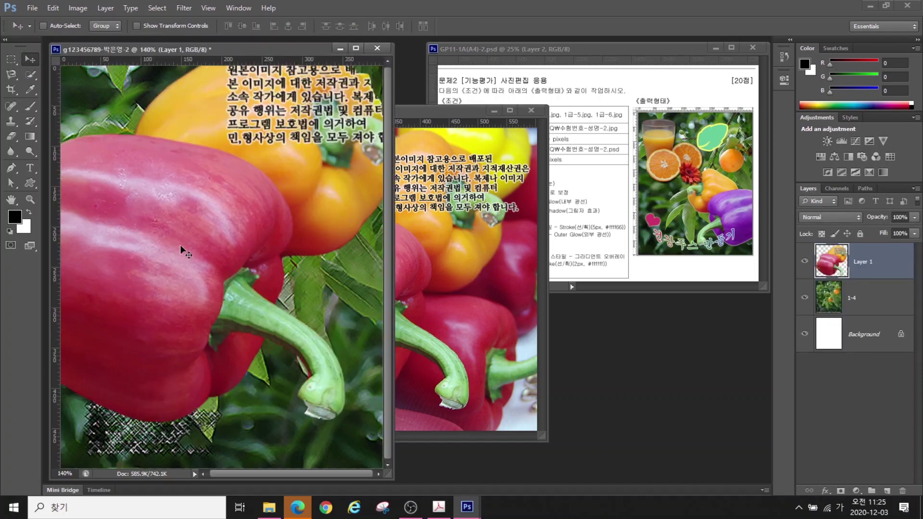
click(531, 110)
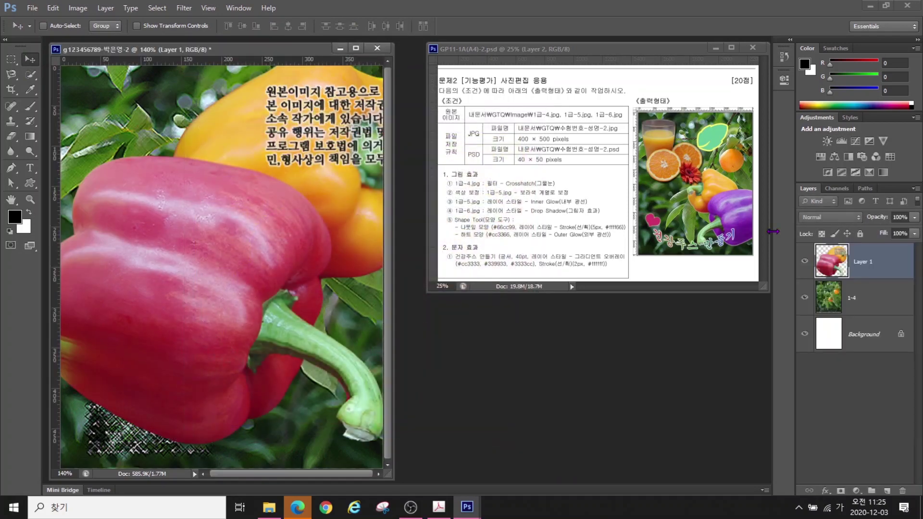
Rename the new pepper layer to 1-5
double_click(865, 262)
text(1-5)
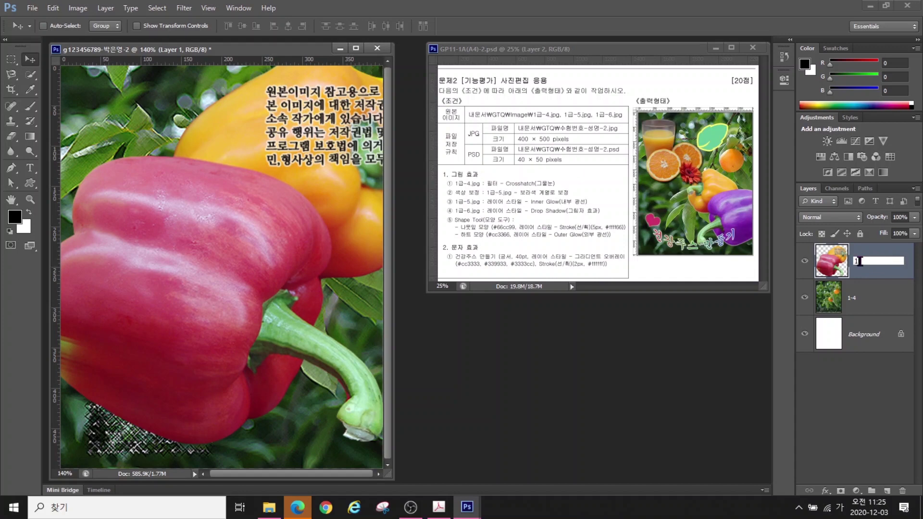
key(Return)
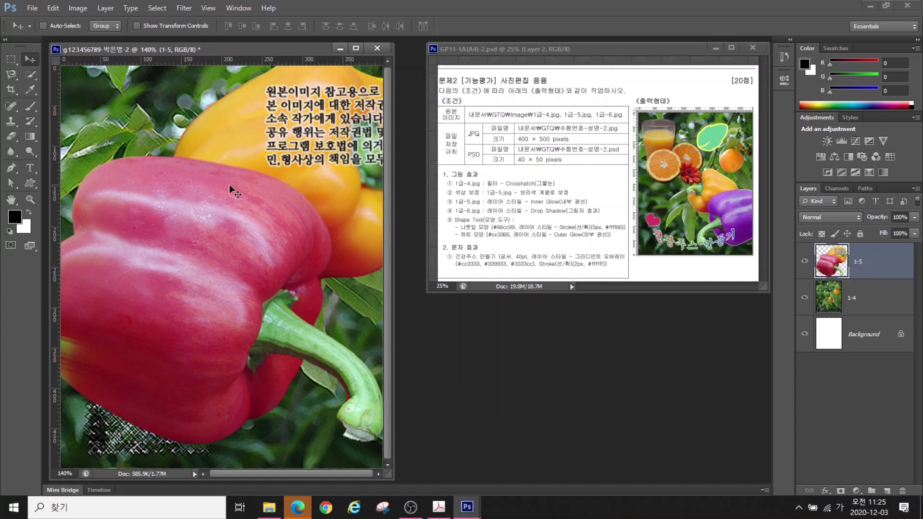
Free-transform the pepper, scaling it to about 66% and tilting it slightly
key(ctrl+t)
drag(197, 209, 282, 271)
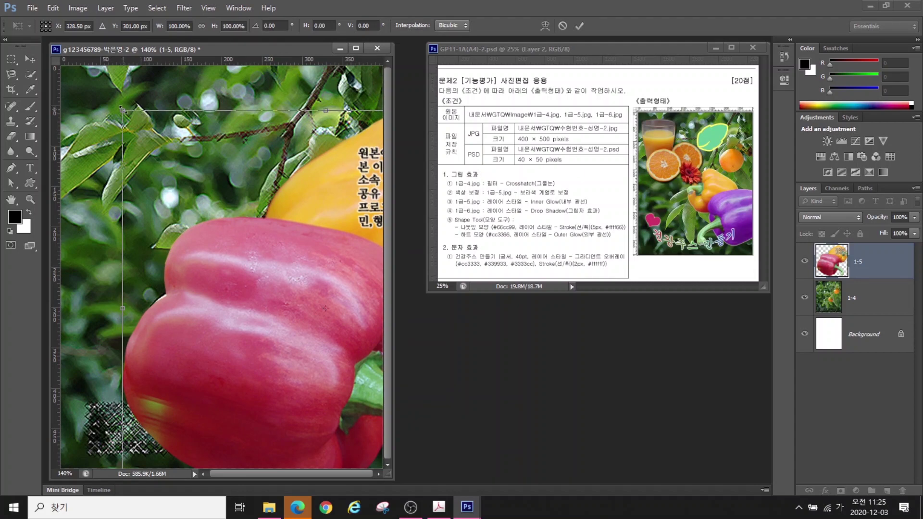
drag(123, 110, 296, 301)
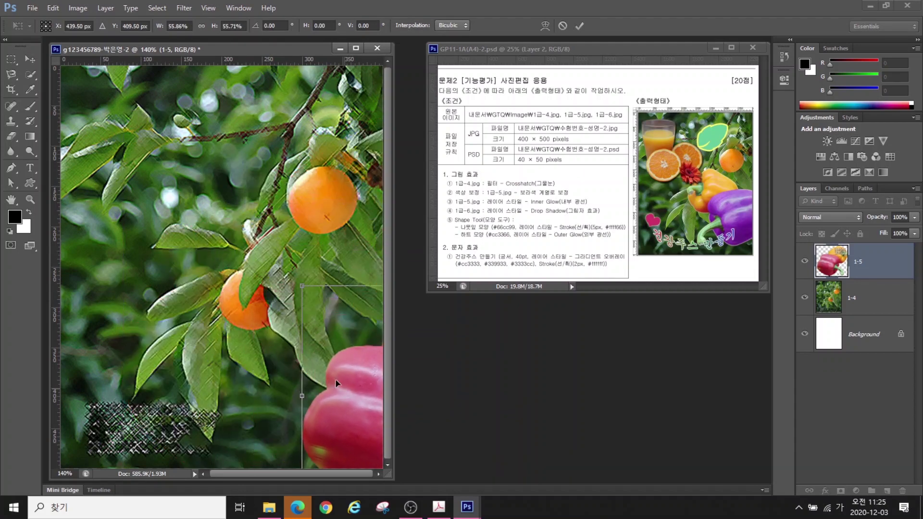
drag(336, 379, 208, 287)
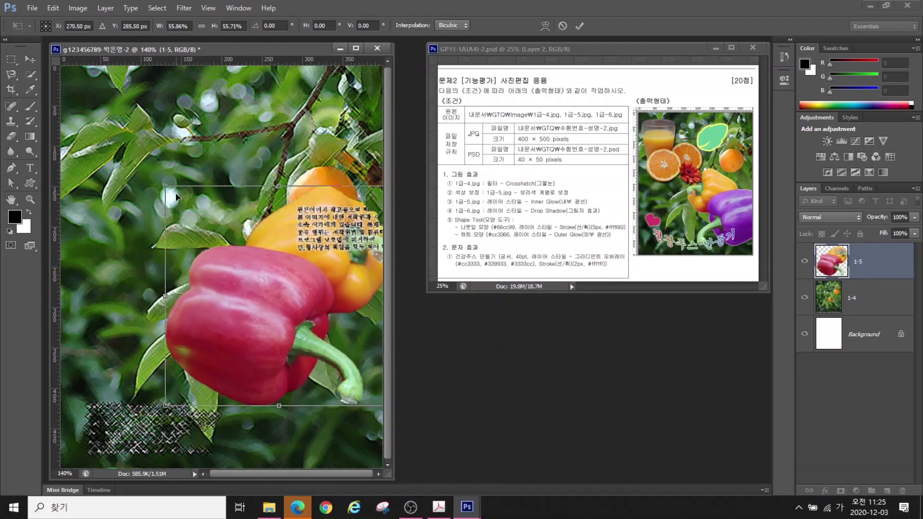
drag(166, 189, 126, 146)
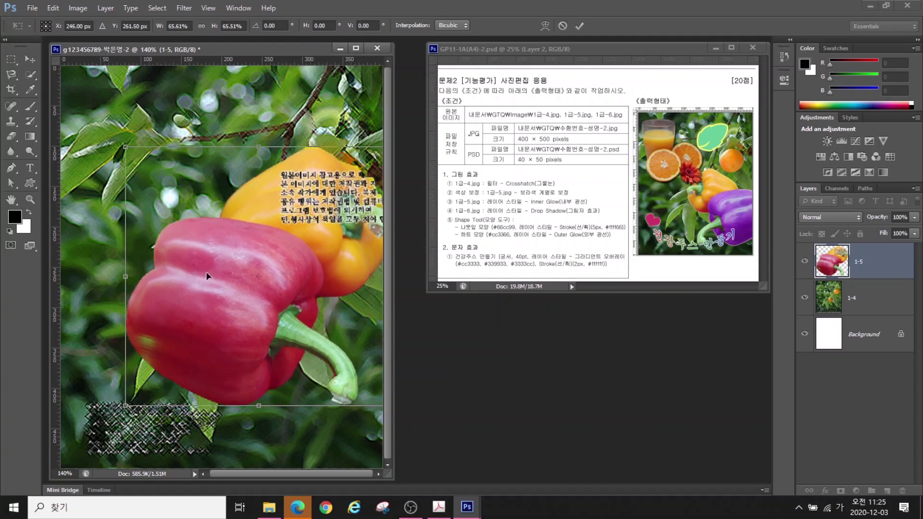
drag(245, 313, 216, 299)
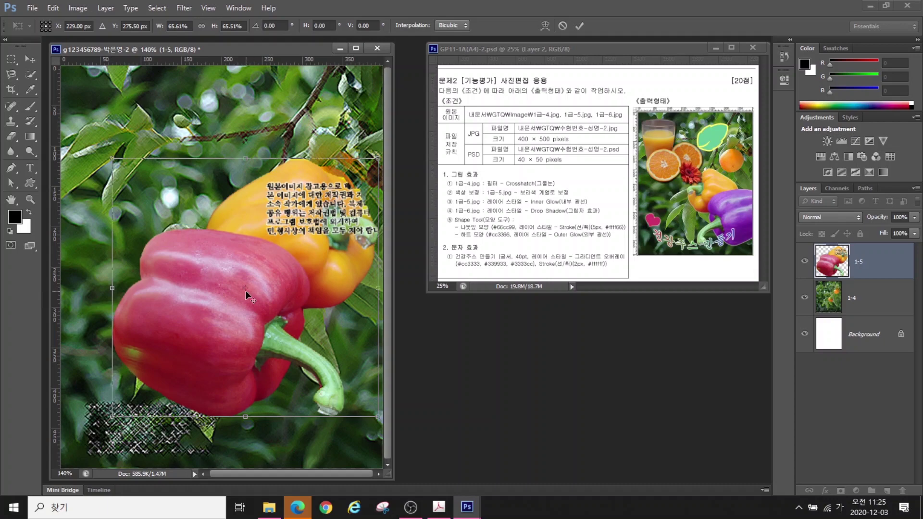
drag(179, 140, 138, 188)
Flip the pepper horizontally, shrink it to about 58% toward the lower right, and apply
right_click(212, 291)
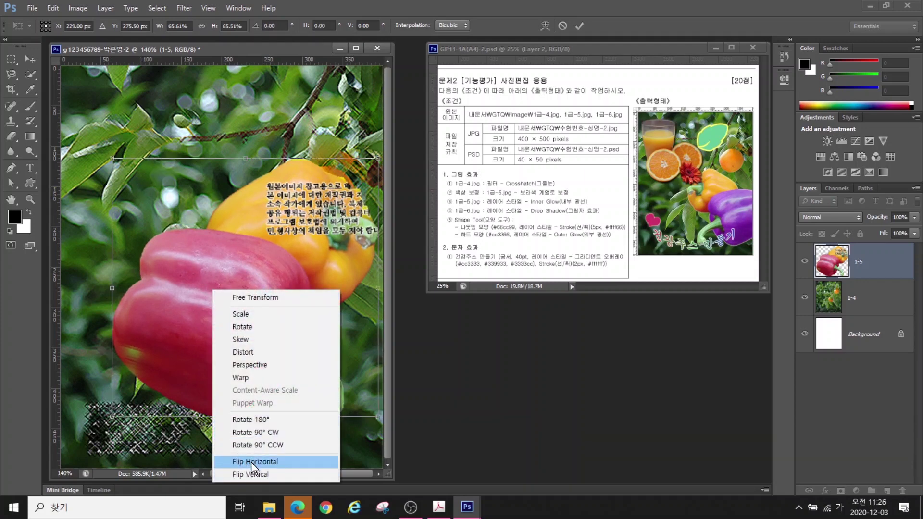
click(251, 462)
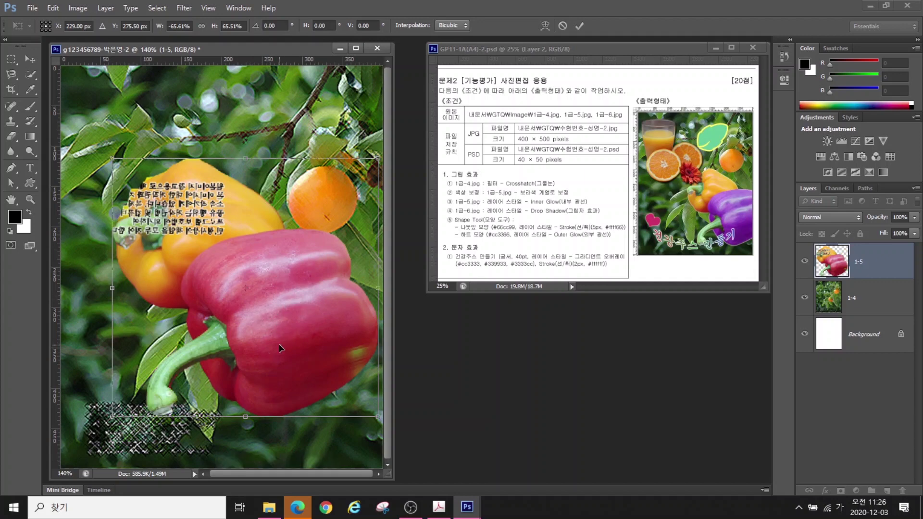
drag(280, 348, 341, 387)
drag(186, 218, 217, 247)
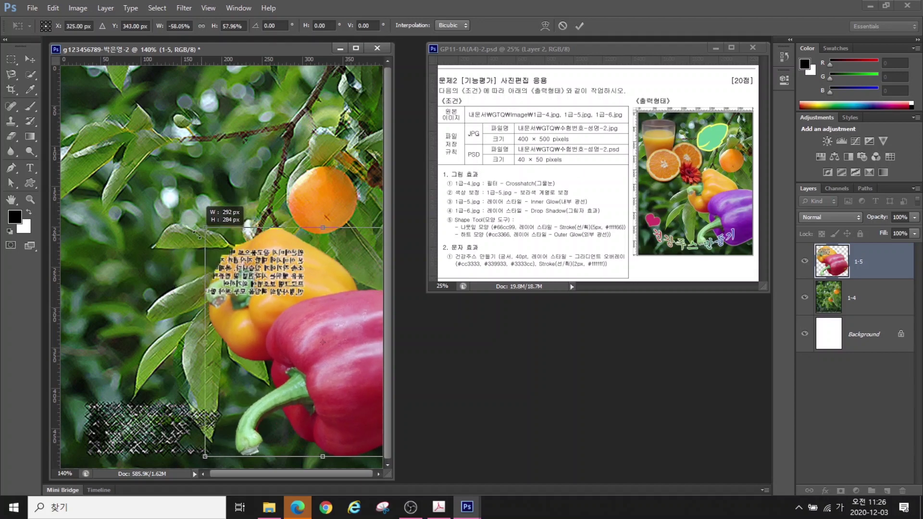
drag(305, 331, 283, 327)
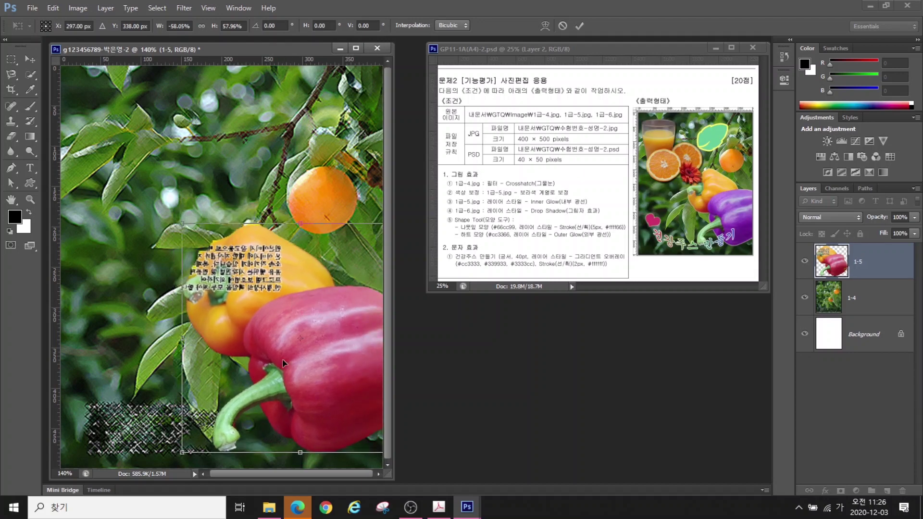
drag(308, 371, 308, 374)
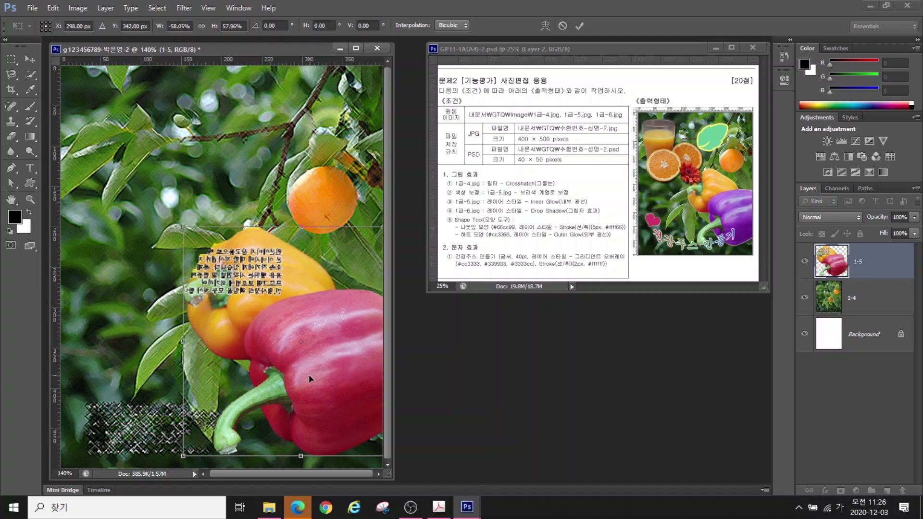
key(Return)
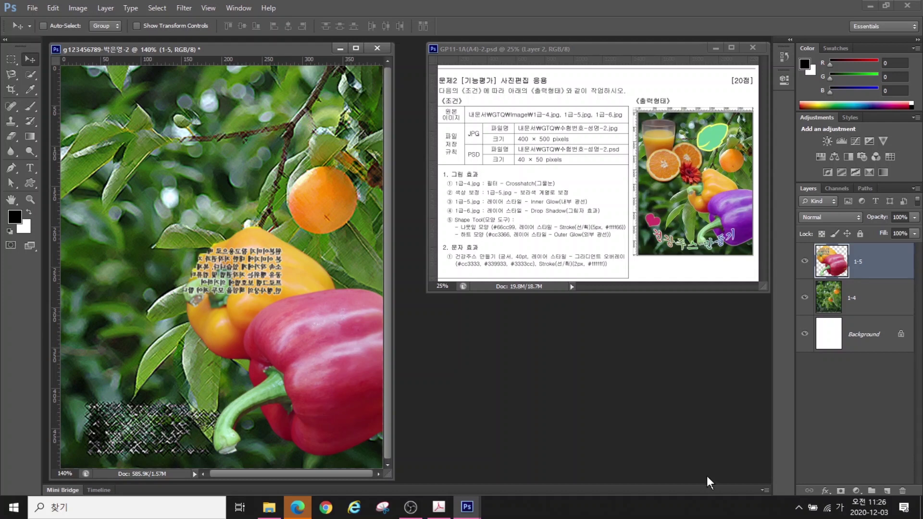
Quick-select the red pepper in the poster, excluding the yellow pepper and green stem
click(28, 75)
mouse_move(346, 326)
mouse_down()
mouse_move(343, 388)
mouse_move(294, 446)
mouse_move(212, 294)
mouse_up()
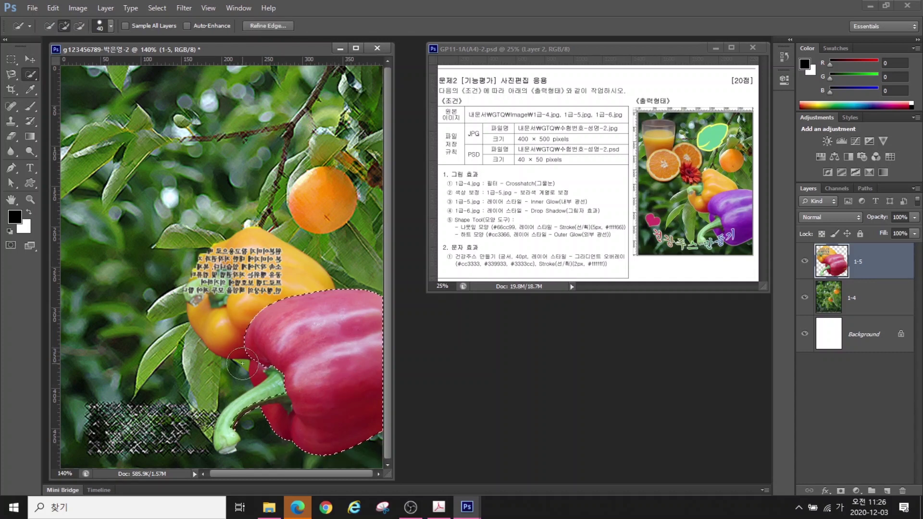
click(79, 25)
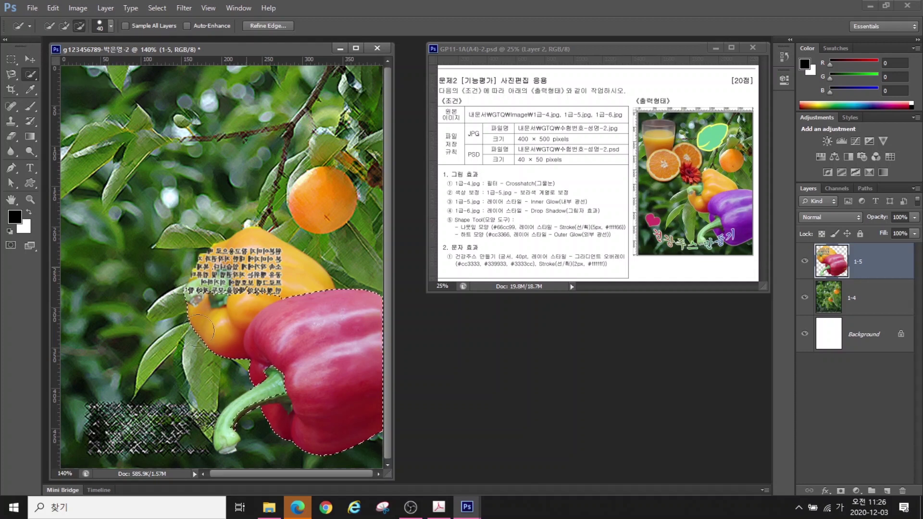
mouse_move(236, 295)
mouse_down()
mouse_move(214, 332)
mouse_move(231, 412)
mouse_up()
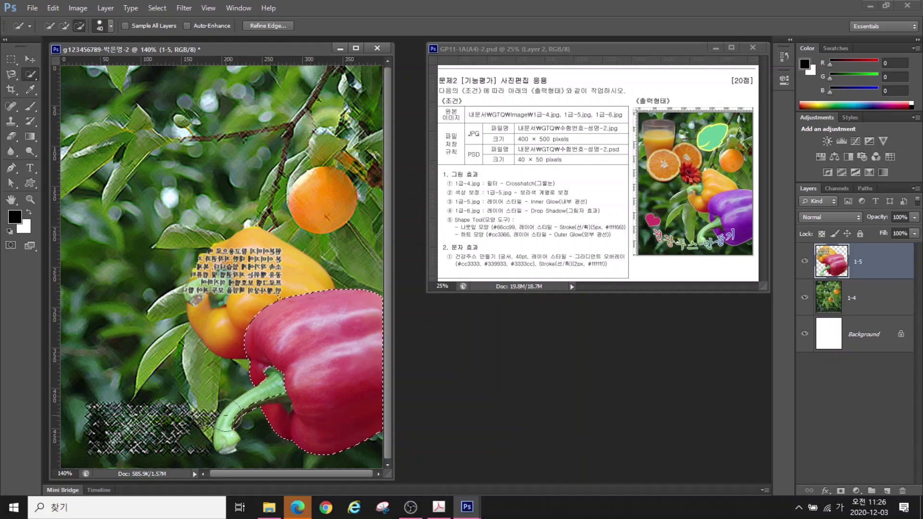
drag(225, 422, 232, 406)
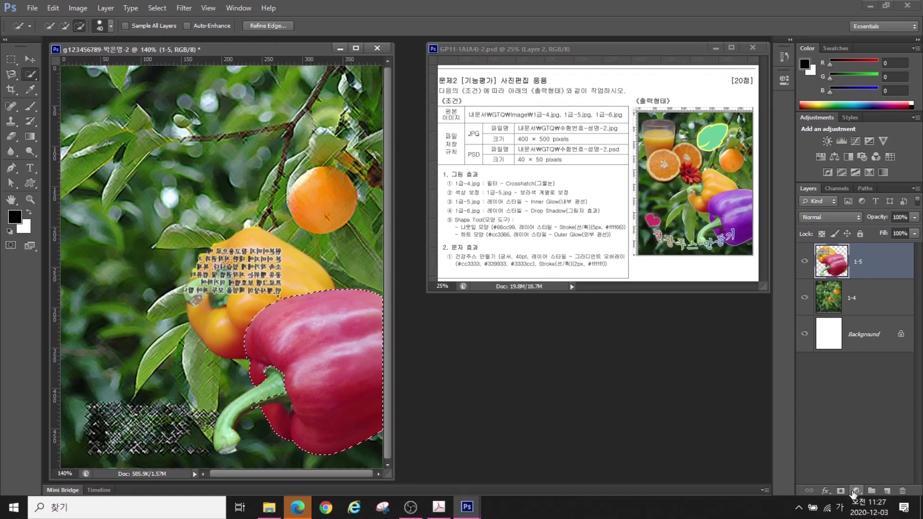
Add a Hue/Saturation adjustment that shifts the selected red pepper to purple
click(855, 491)
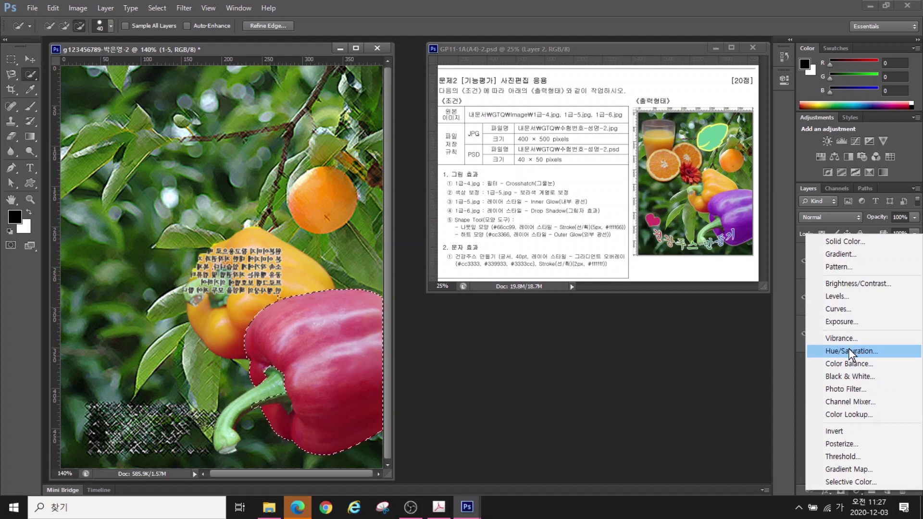
click(849, 349)
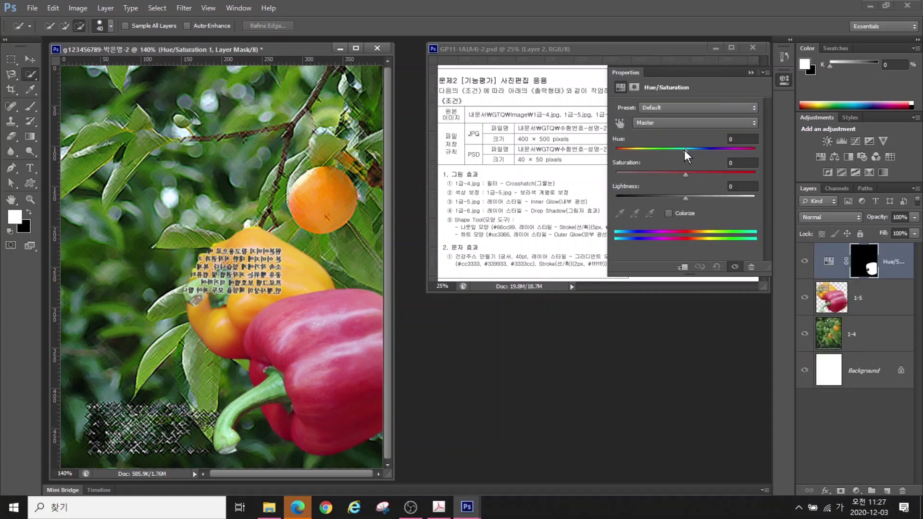
drag(684, 150, 648, 156)
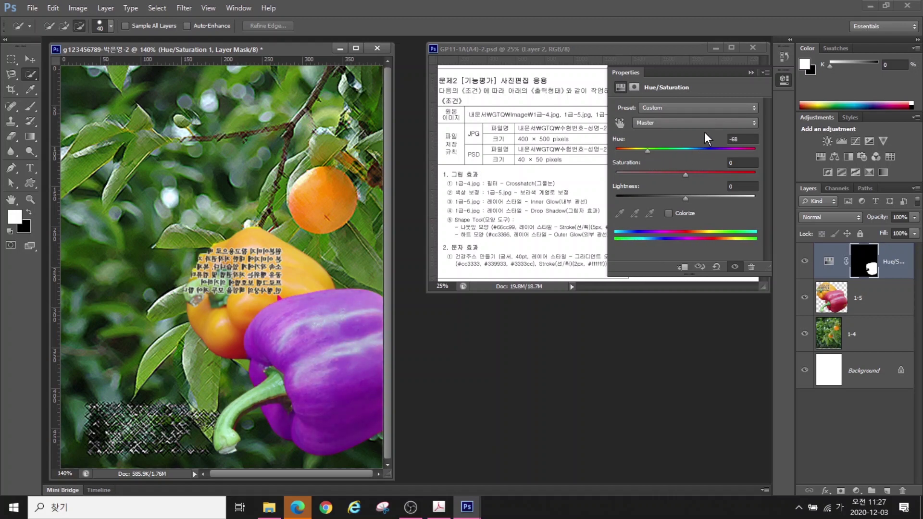
click(784, 79)
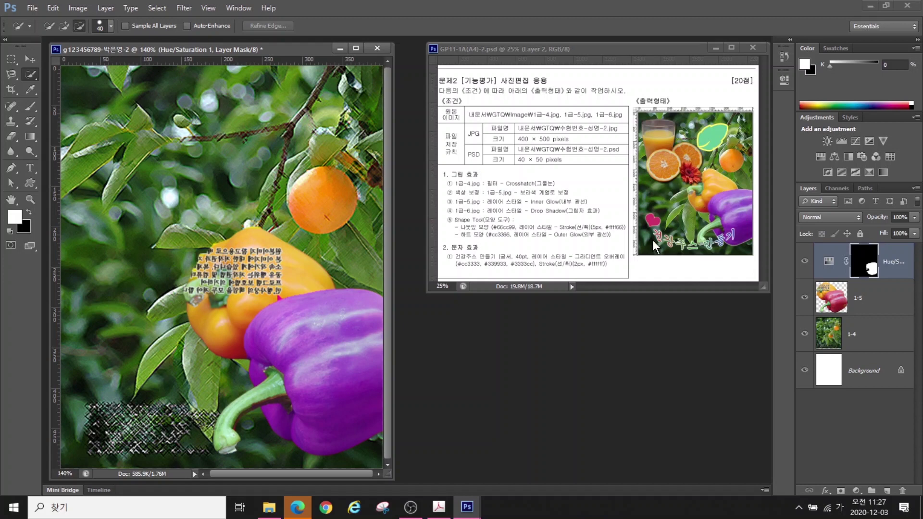
Add an Inner Glow layer effect to the 1-5 pepper layer
click(858, 300)
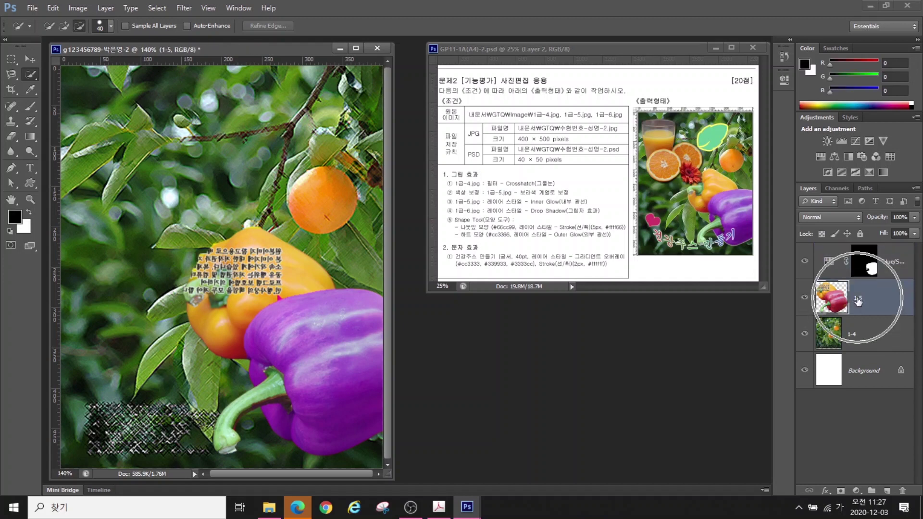
click(826, 490)
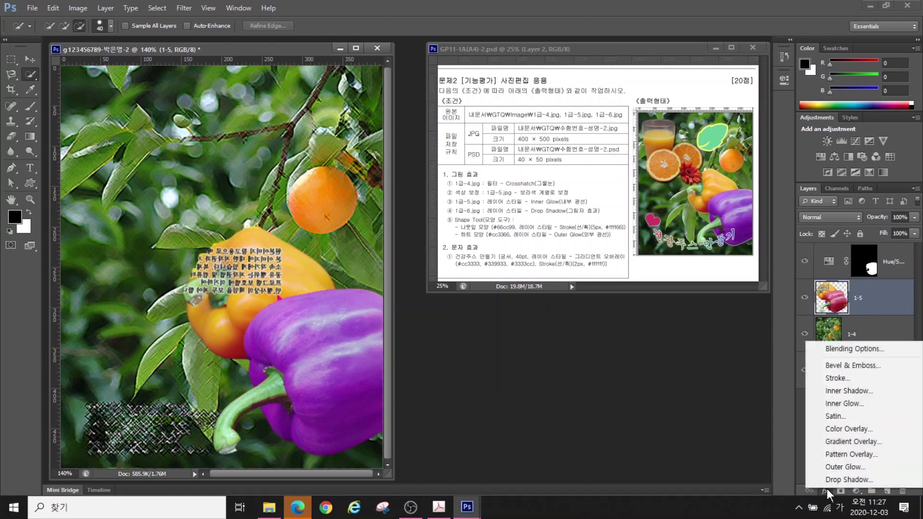
click(839, 404)
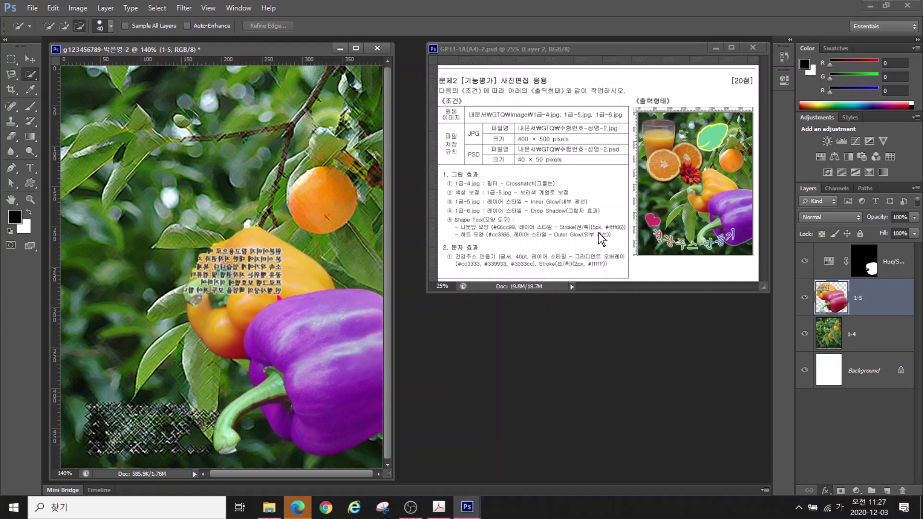
Confirm the Inner Glow and open the juice image 1급-6.jpg beside the poster
click(743, 311)
key(w)
key(ctrl+o)
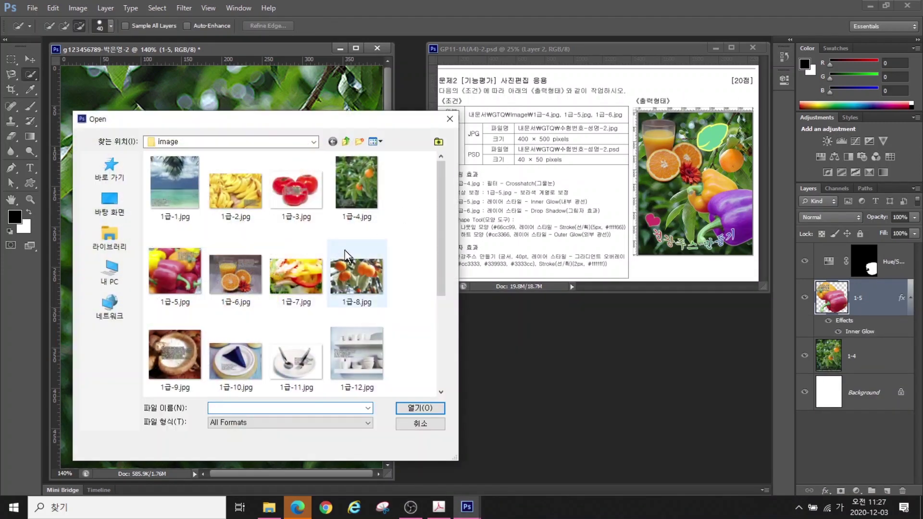
click(254, 262)
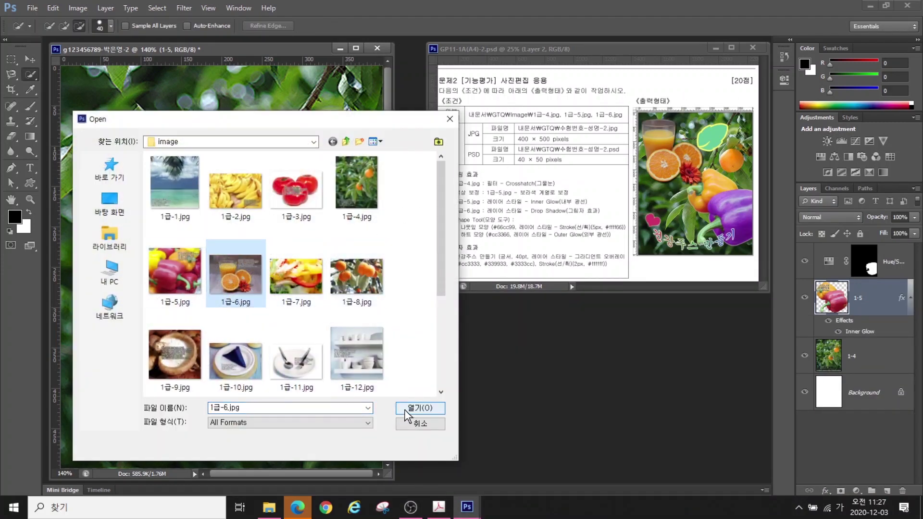
click(420, 408)
drag(264, 69, 508, 150)
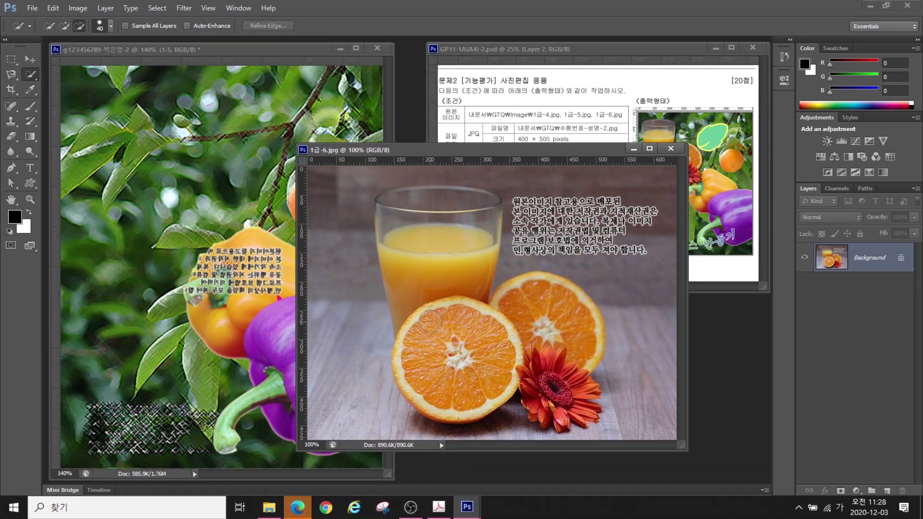
Copy the juice glass, orange halves and flower into the poster, scaled into the upper left
mouse_move(443, 315)
mouse_down()
mouse_move(439, 263)
mouse_move(450, 236)
mouse_move(429, 212)
mouse_move(389, 205)
mouse_up()
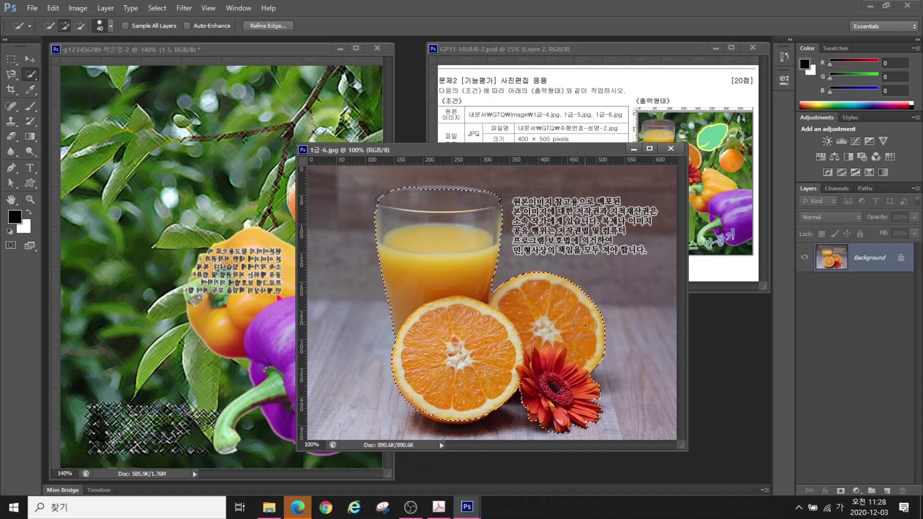
key(ctrl+c)
key(ctrl+w)
key(ctrl+v)
key(ctrl+t)
mouse_move(378, 231)
mouse_down()
mouse_move(206, 229)
mouse_move(248, 264)
mouse_up()
key(Return)
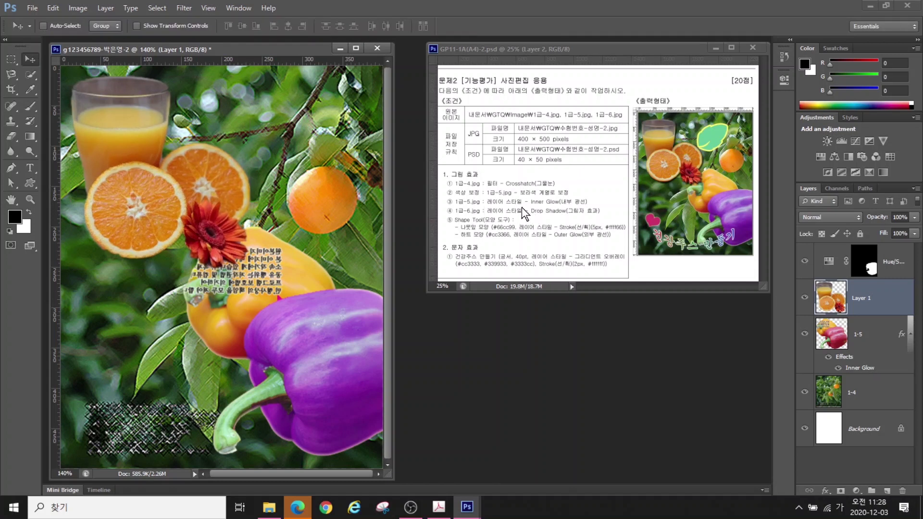
Give the juice layer a Drop Shadow effect
click(827, 489)
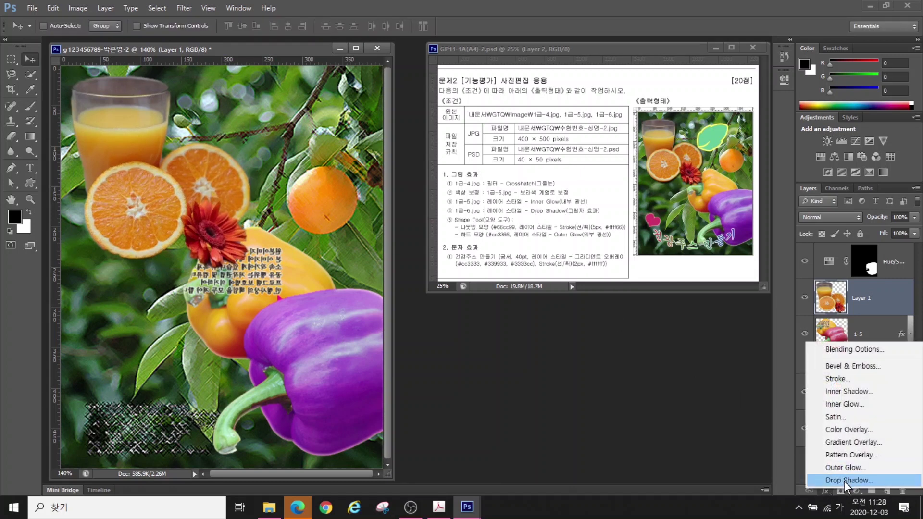
click(844, 481)
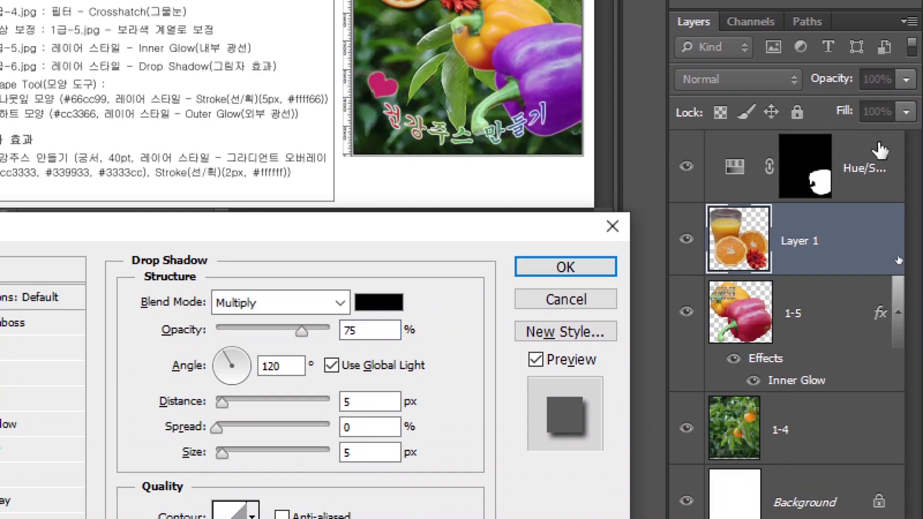
click(559, 272)
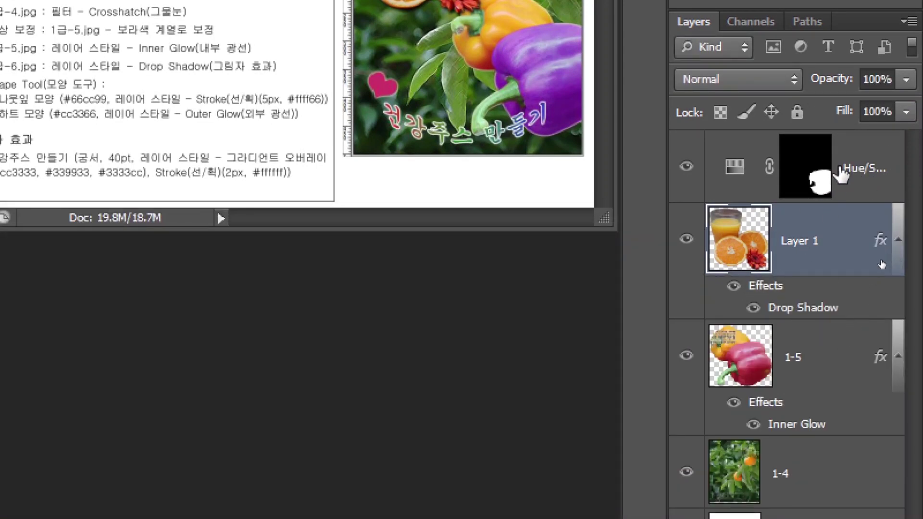
Move the Hue/Saturation adjustment layer below Layer 1 and reselect it
drag(866, 168, 847, 294)
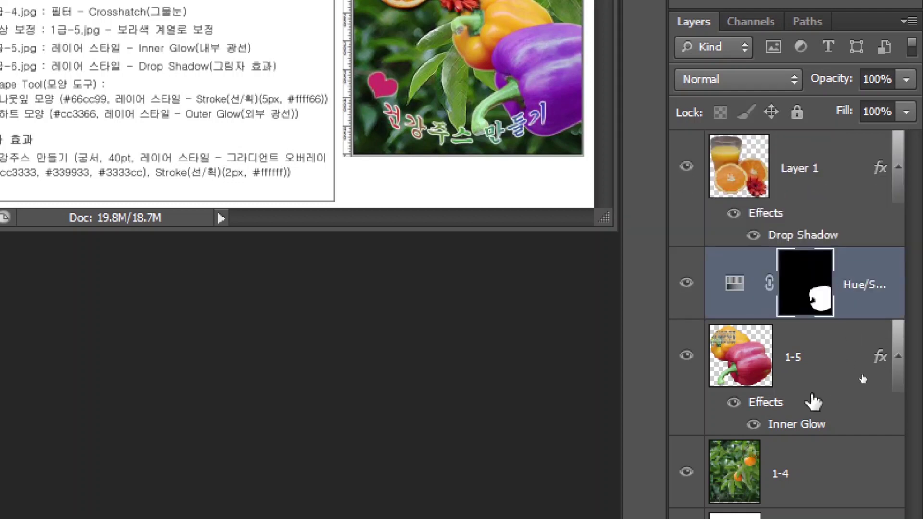
click(832, 363)
click(860, 303)
click(848, 346)
click(851, 308)
click(849, 347)
click(851, 308)
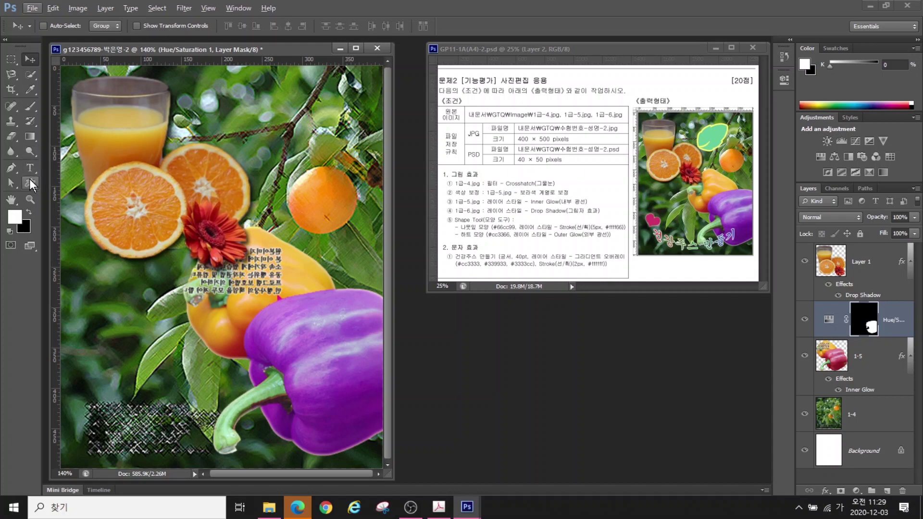
Draw a leaf custom shape near the poster's top centre
click(31, 183)
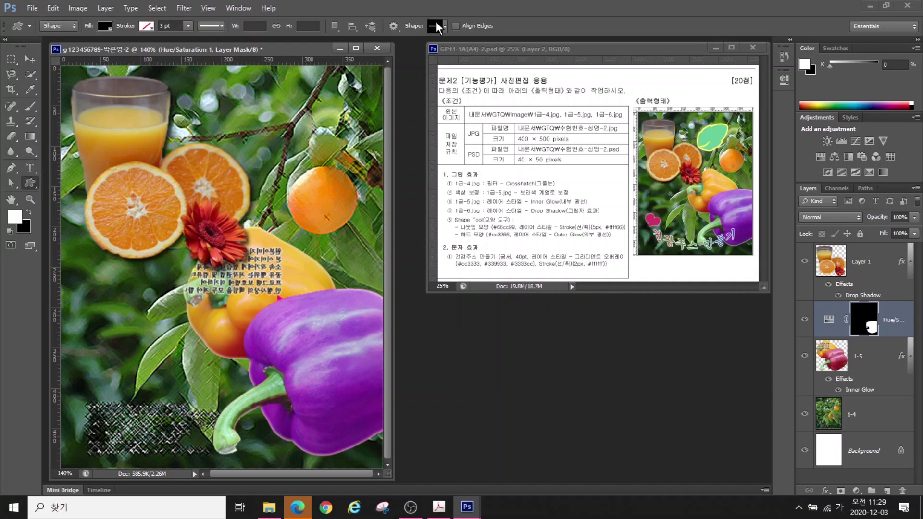
click(439, 26)
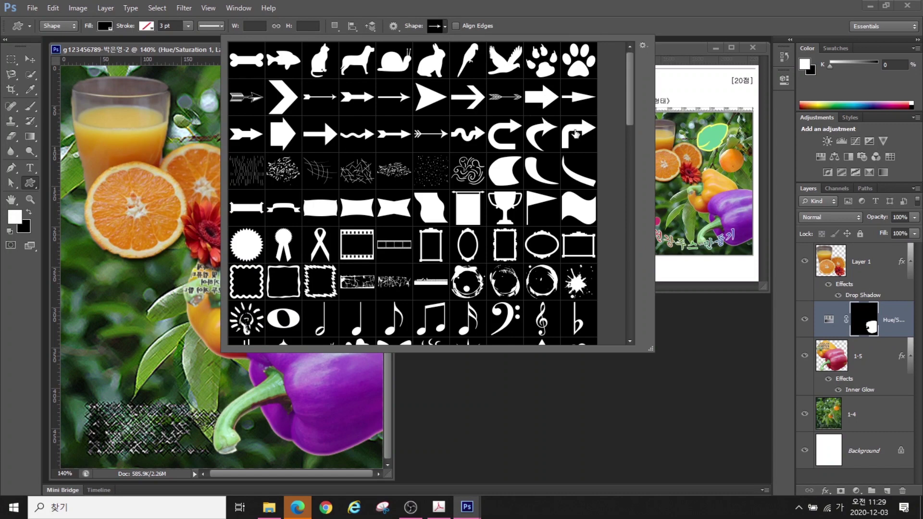
drag(625, 102, 631, 168)
click(509, 146)
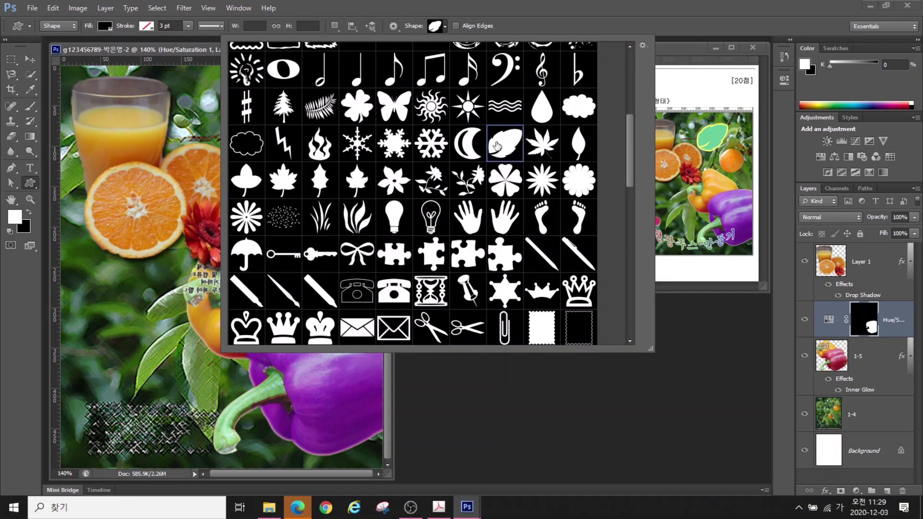
double_click(504, 152)
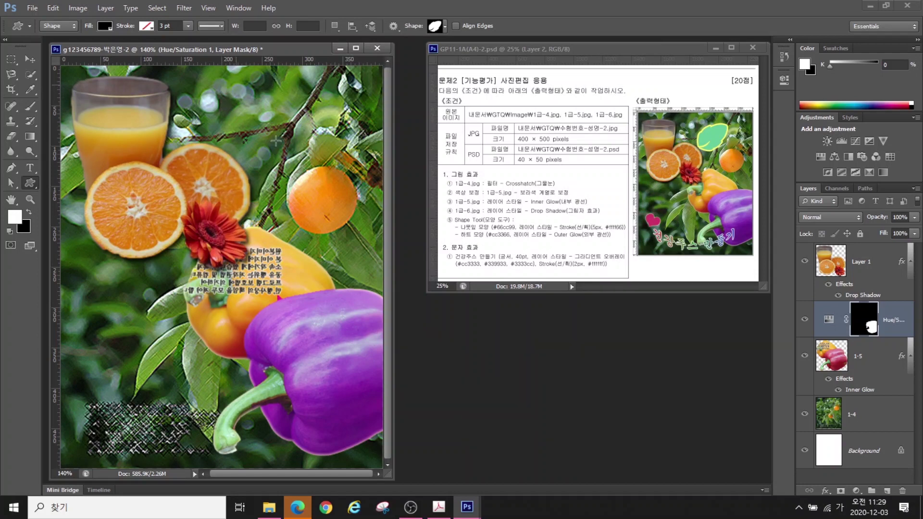
drag(276, 141, 329, 180)
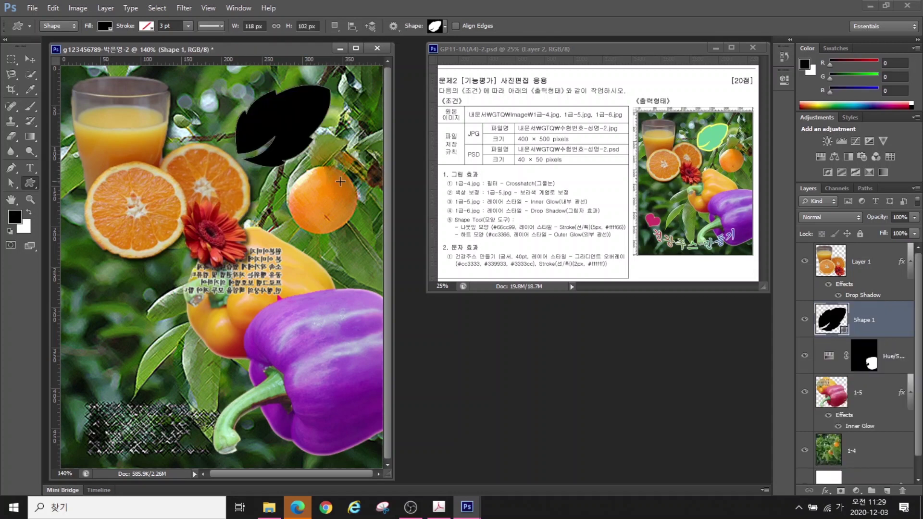
Move the leaf layer to the top of the stack and rename it 나뭇잎
drag(868, 321, 864, 262)
double_click(864, 262)
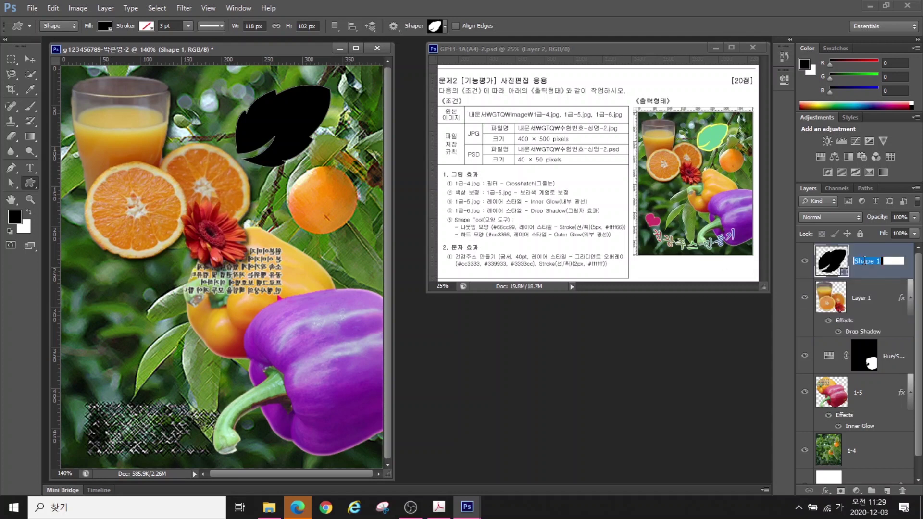
text(나뭇잎)
key(Return)
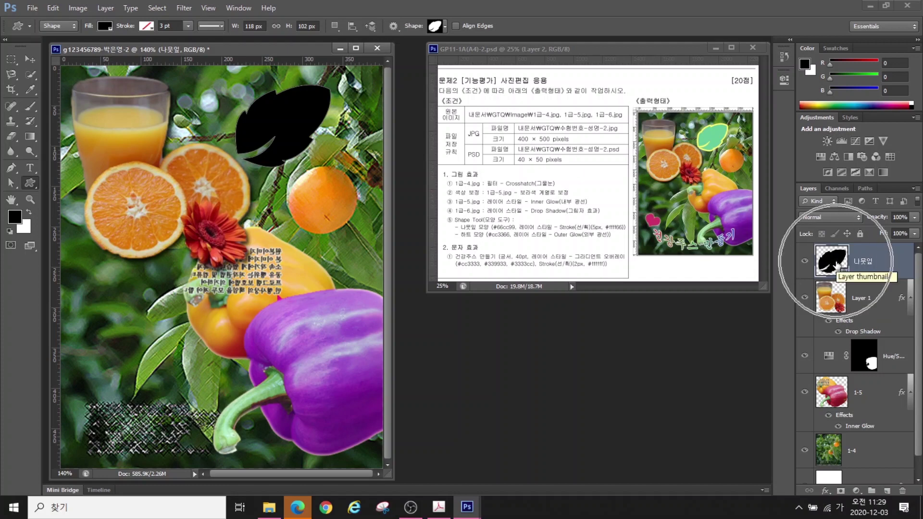
Set the leaf's fill colour to #66cc99
key(i)
double_click(839, 267)
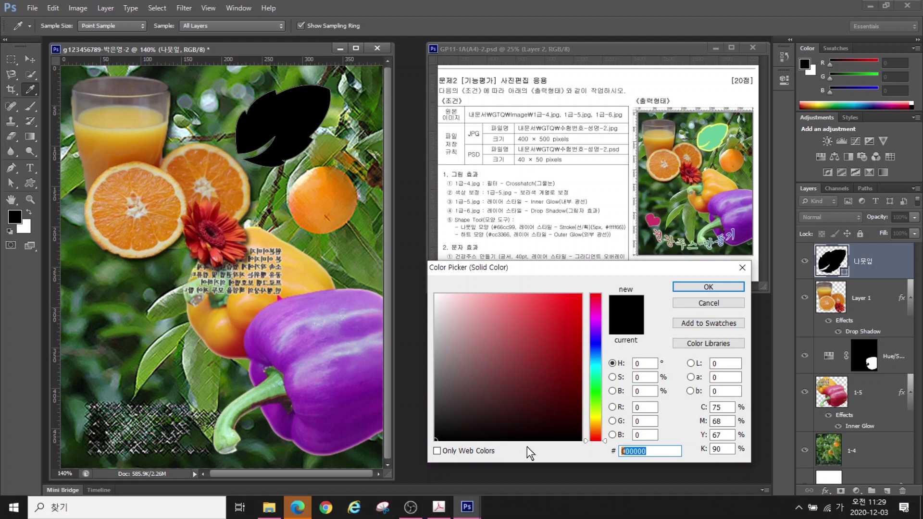
text(66cc99)
key(Return)
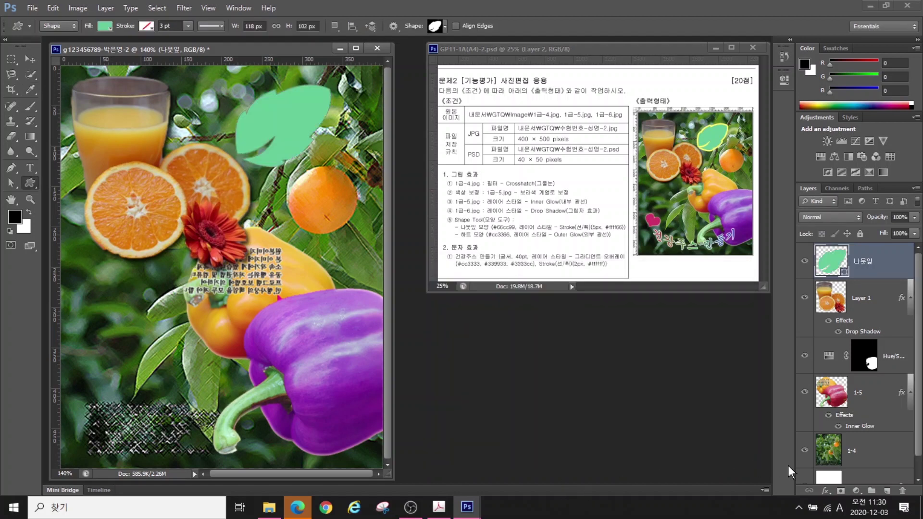
Add a 5 px Stroke effect in #ffff66 yellow to the leaf
click(825, 490)
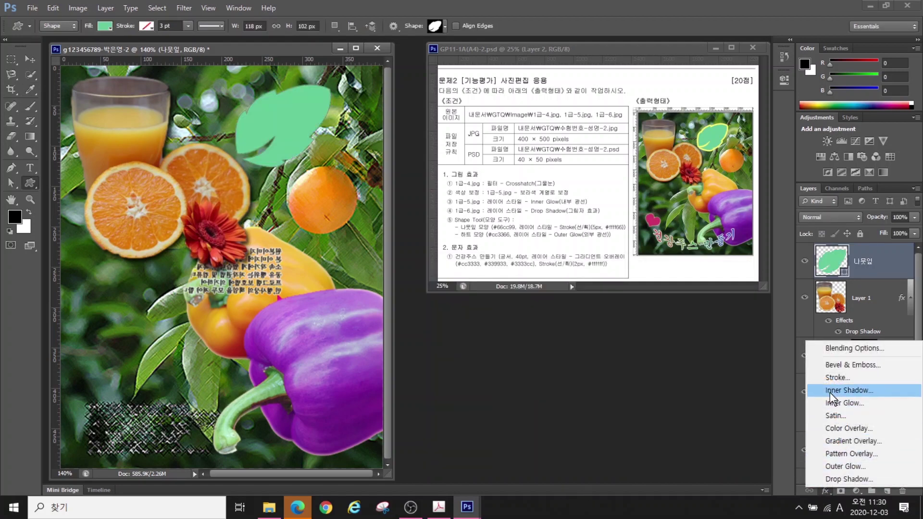
click(827, 377)
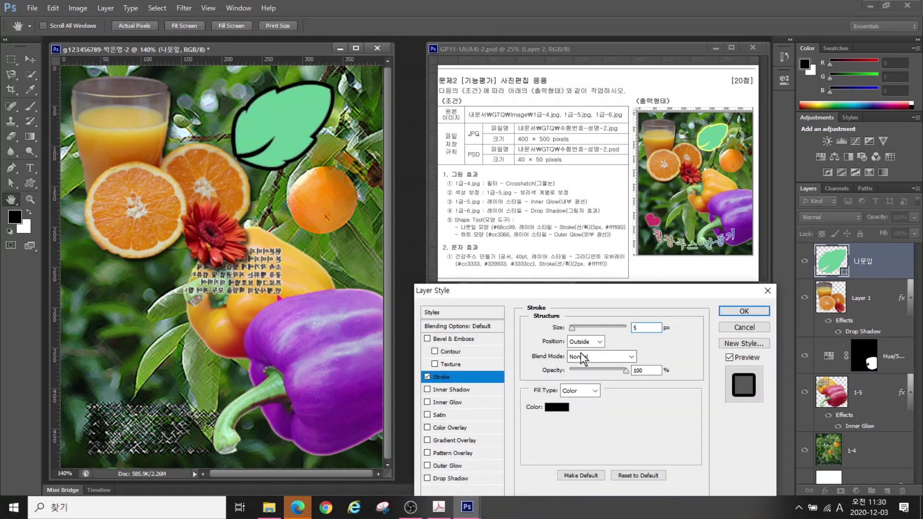
click(556, 408)
text(ffff66)
click(707, 285)
key(Return)
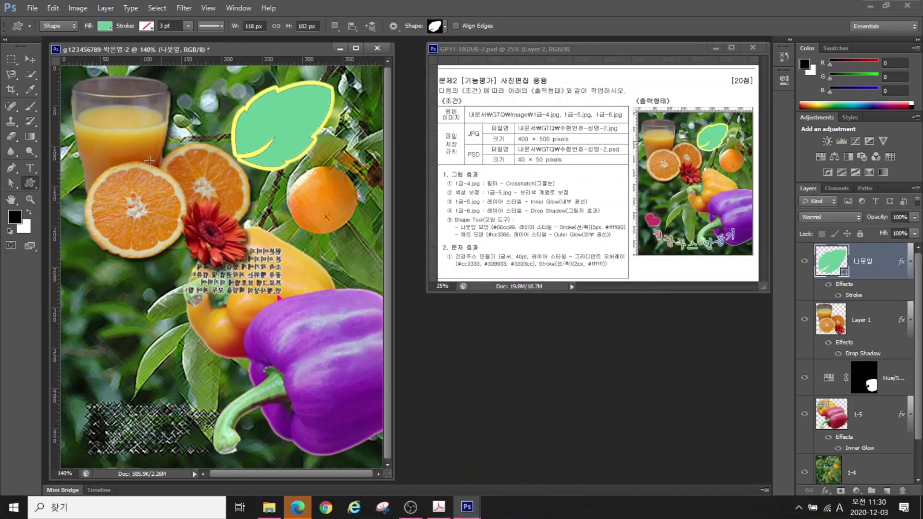
Draw a small heart shape at the poster's lower left and name its layer 하트
click(439, 28)
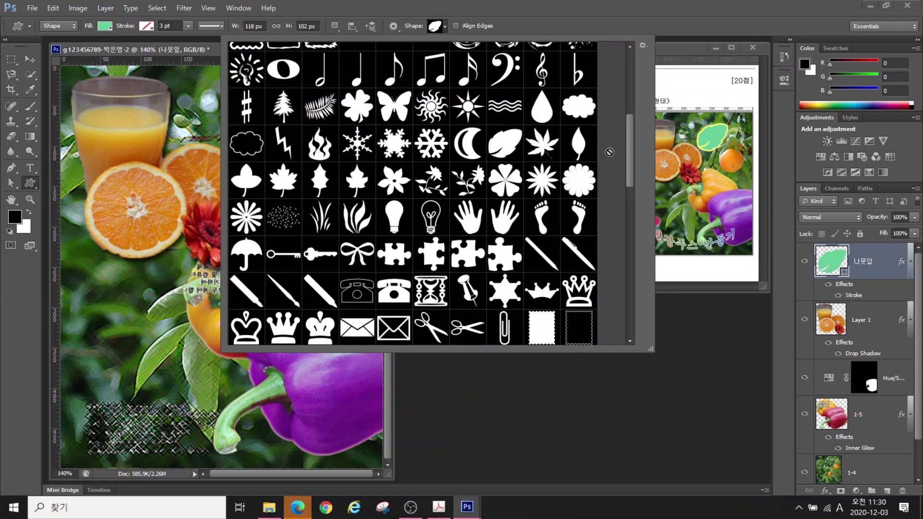
drag(630, 156, 630, 218)
double_click(553, 219)
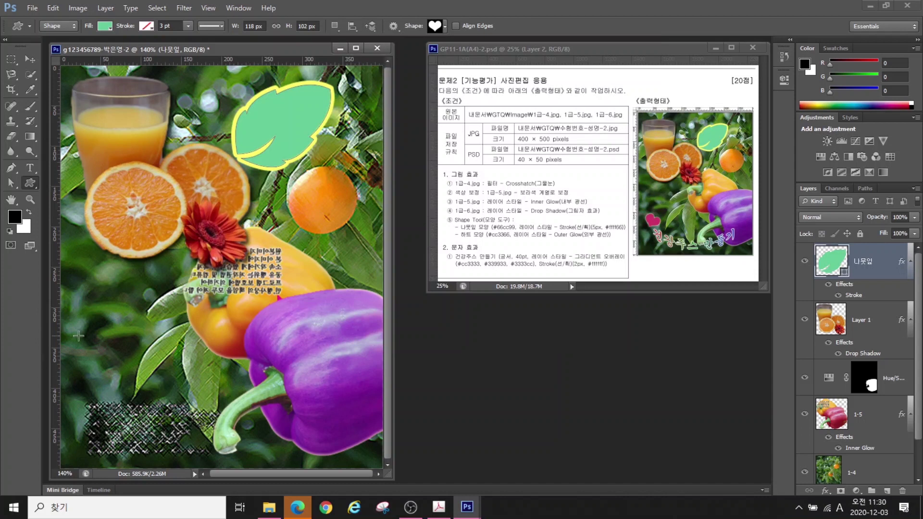
drag(86, 341, 118, 369)
double_click(863, 260)
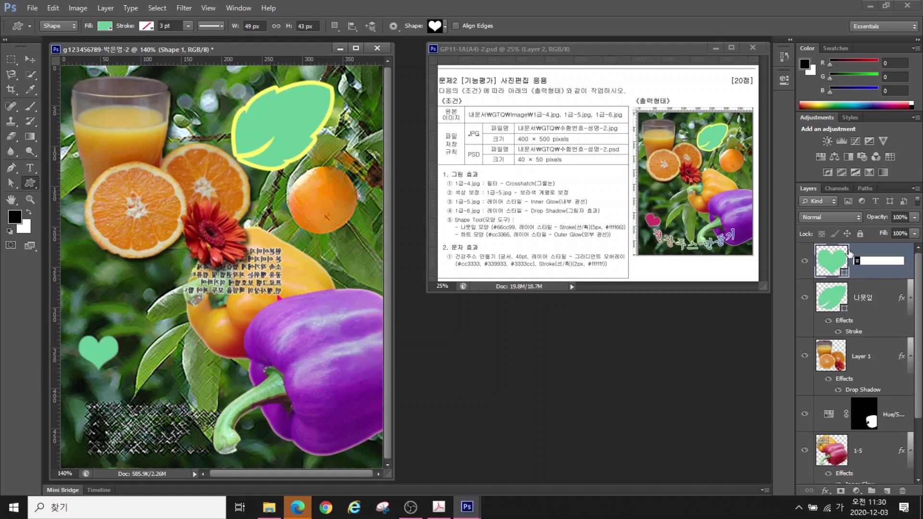
text(하트)
key(Return)
Fill the heart with pink #cc3366 and add an Outer Glow effect
double_click(831, 263)
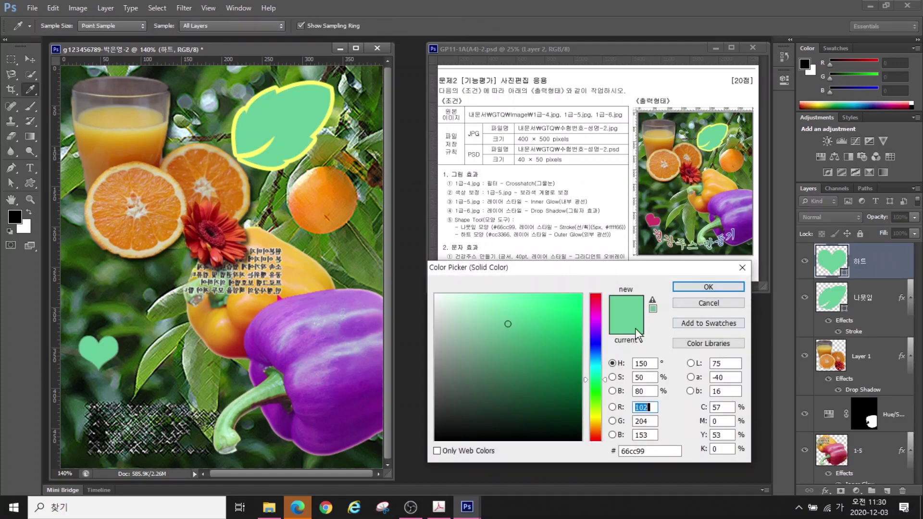
double_click(655, 451)
text(cc3366)
key(Return)
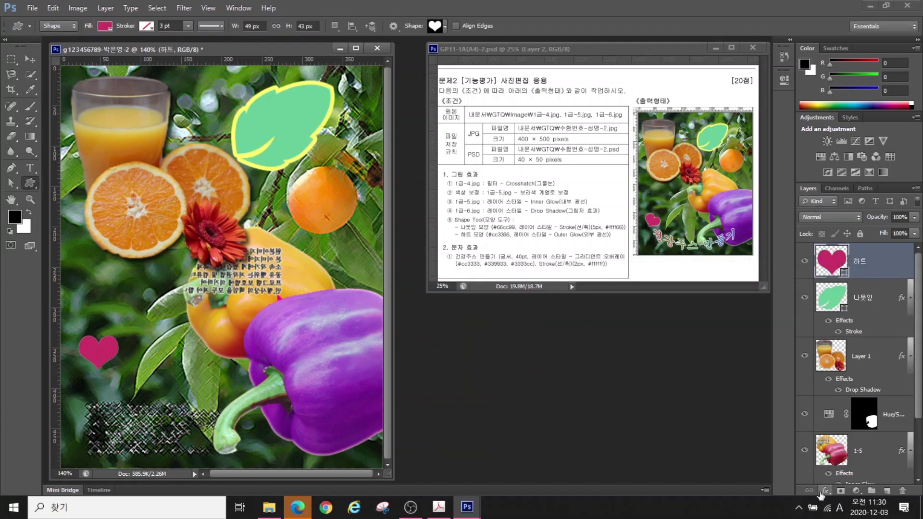
click(824, 491)
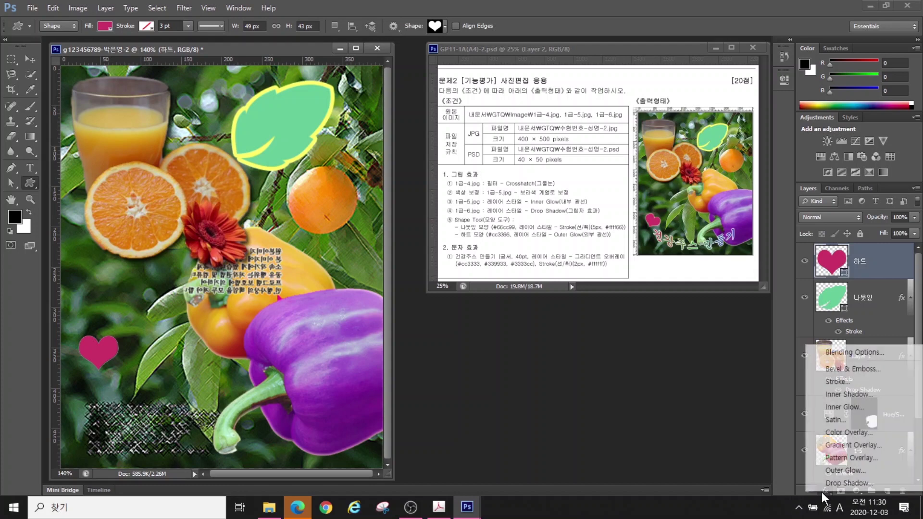
click(846, 470)
key(Return)
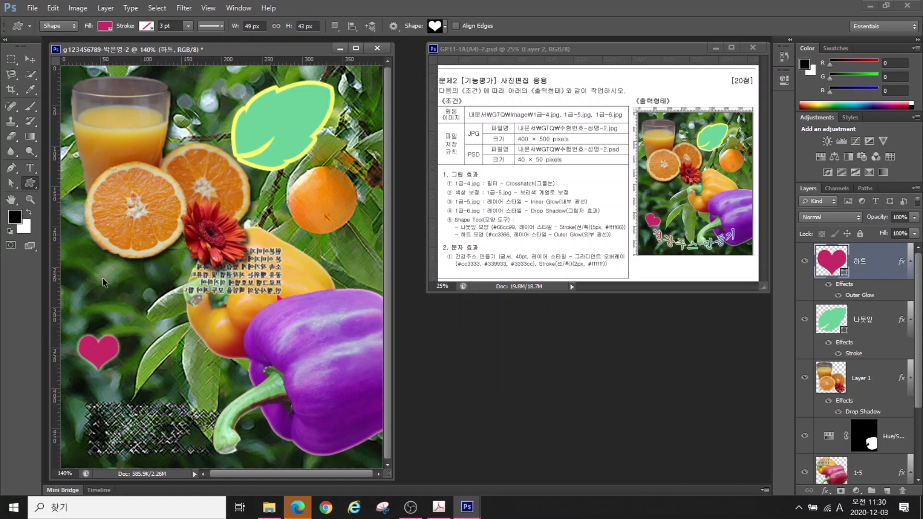
Rotate the heart about 36 degrees with Free Transform and commit
key(ctrl+t)
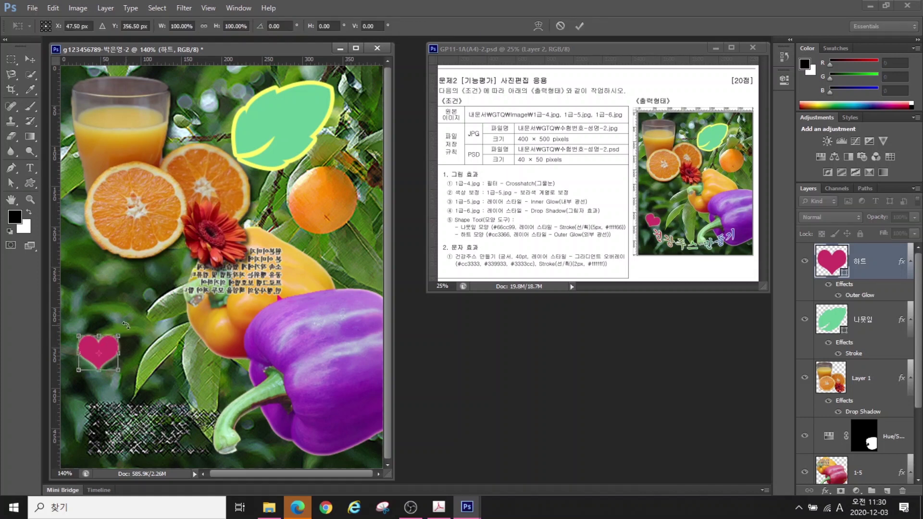
drag(126, 327, 107, 357)
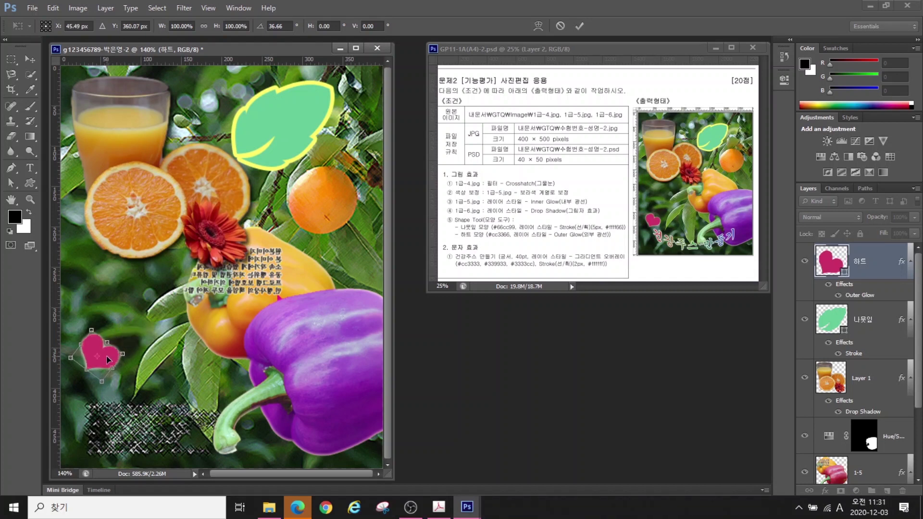
key(Return)
key(u)
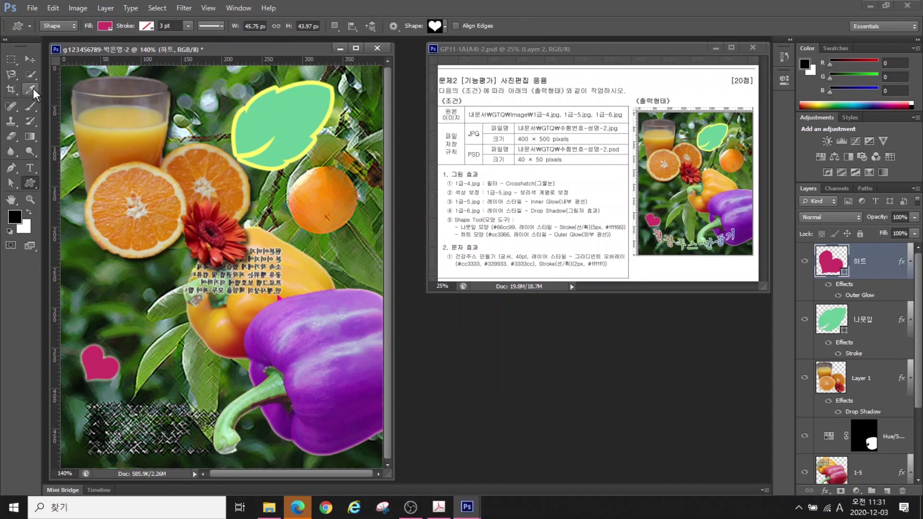
Type the title 건강주스 만들기 in the middle of the poster
click(28, 166)
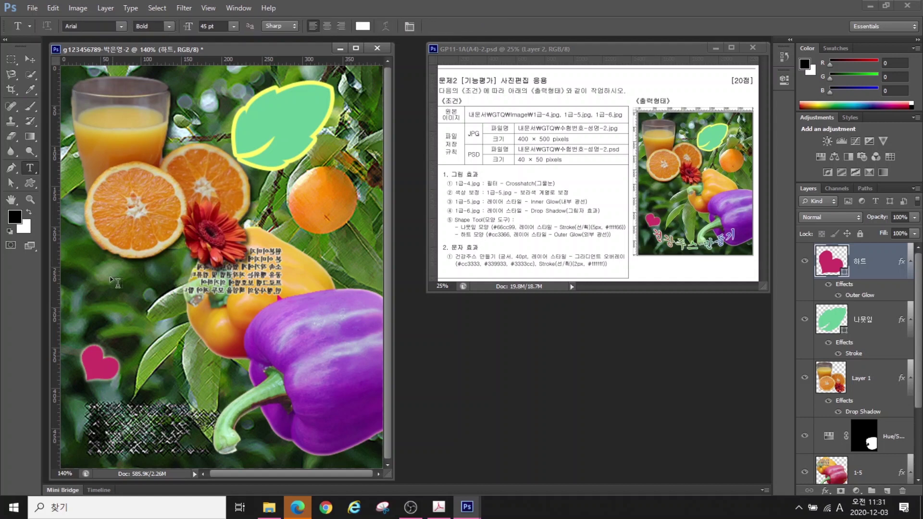
click(104, 301)
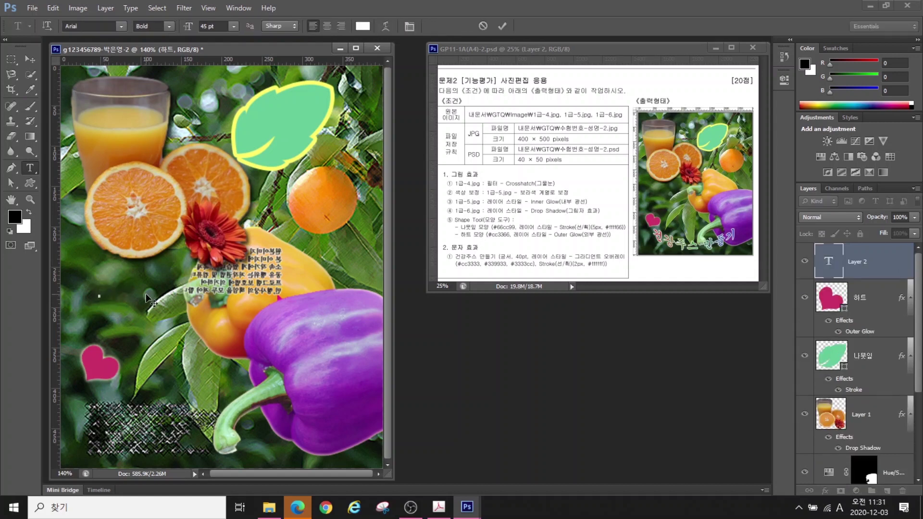
key(Hangul)
text(거)
text(ㄴ강주스 만들기)
key(ctrl+Return)
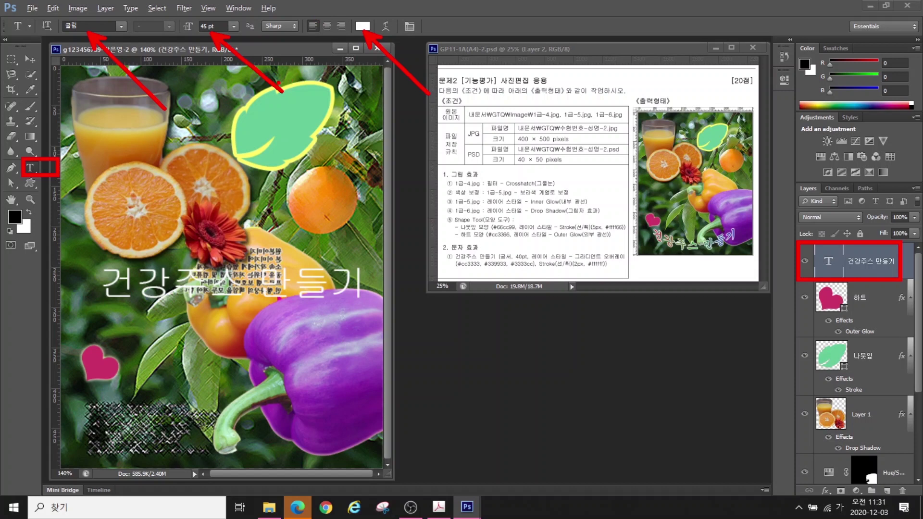
Set the title to the 궁서 font at 40 pt and add a Gradient Overlay
click(108, 27)
text(궁서)
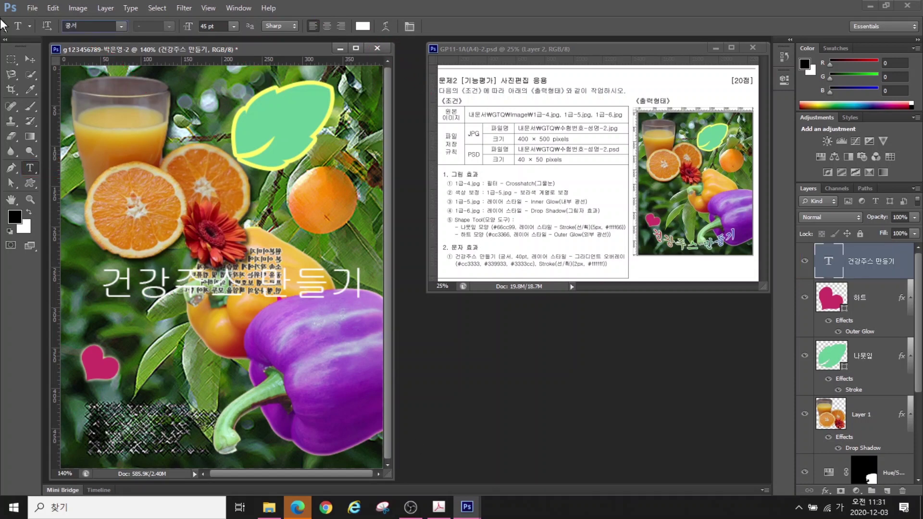
key(Return)
drag(220, 27, 139, 26)
text(40)
key(Return)
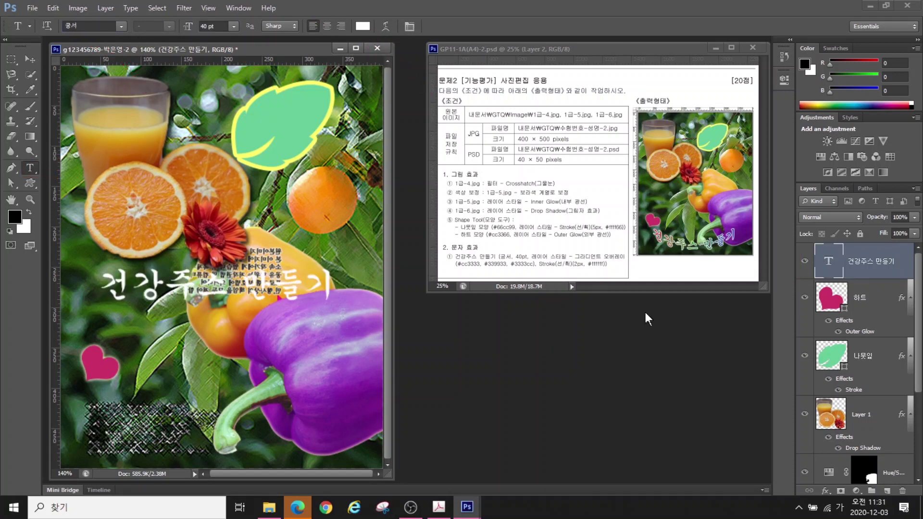
click(825, 490)
click(855, 447)
Open the overlay's Gradient Editor and move it aside to uncover the title
click(572, 355)
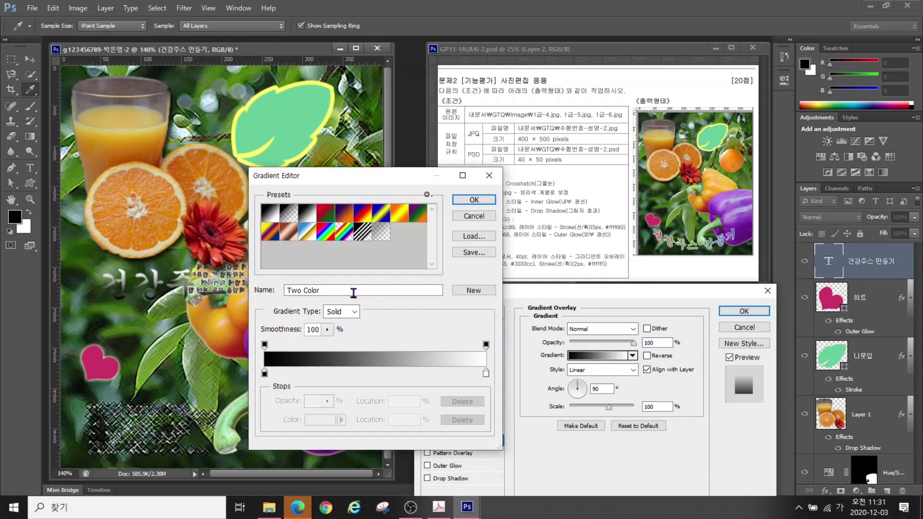
drag(391, 181, 325, 181)
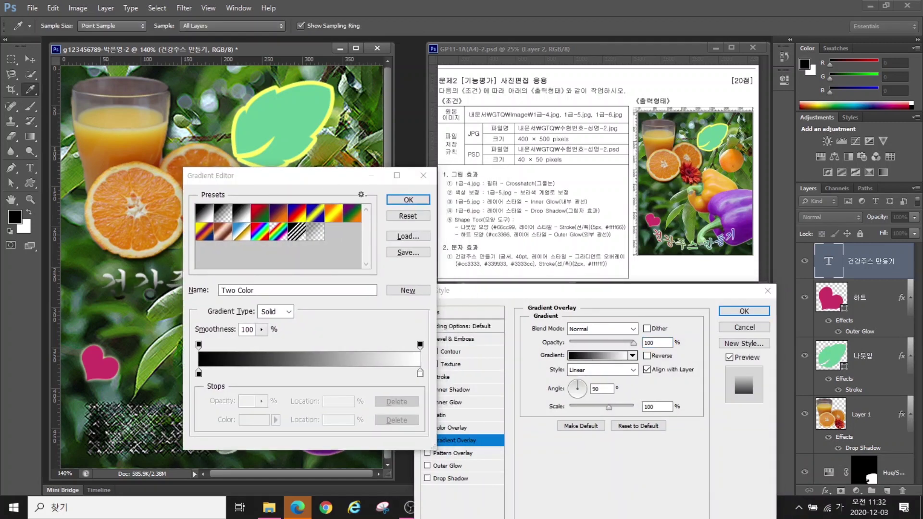
key(alt)
mouse_move(468, 270)
mouse_down()
mouse_move(428, 313)
mouse_move(493, 311)
mouse_up()
drag(524, 273, 563, 294)
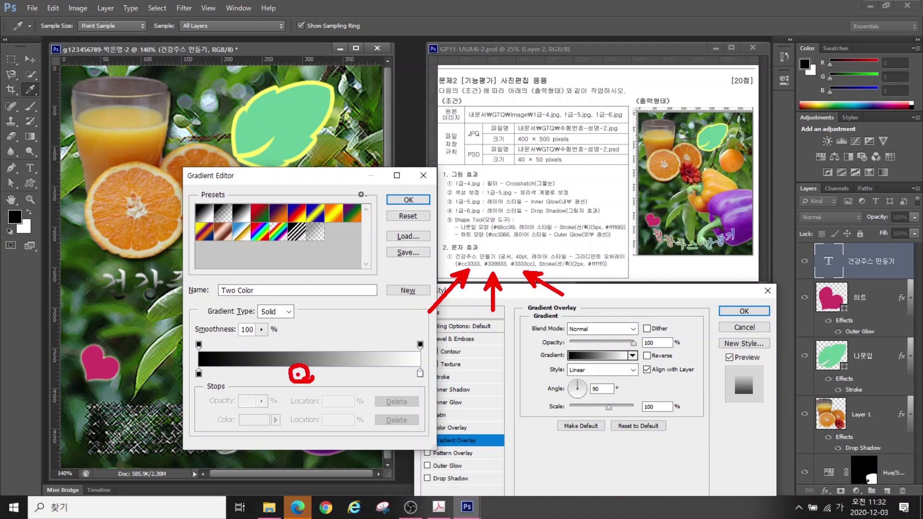
key(Escape)
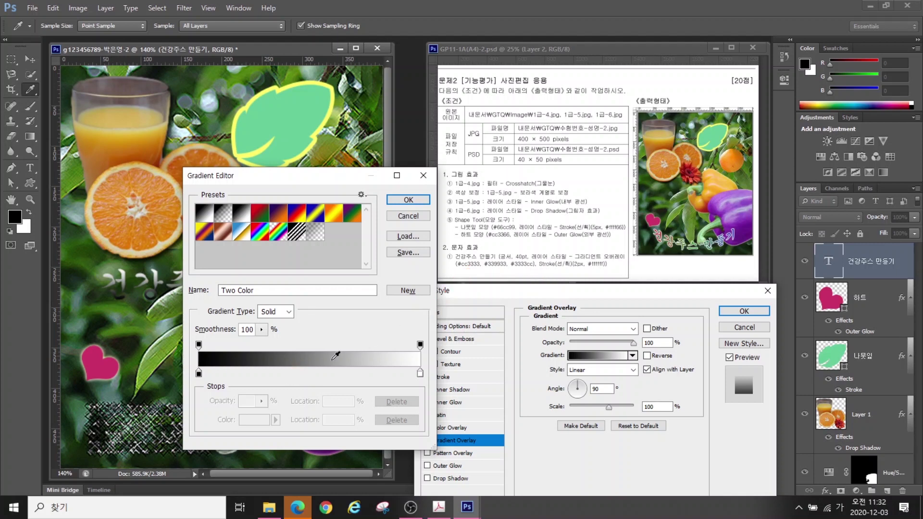
Add a middle stop, colour the stops #cc3333, #339933 and #3333cc, and accept
click(292, 374)
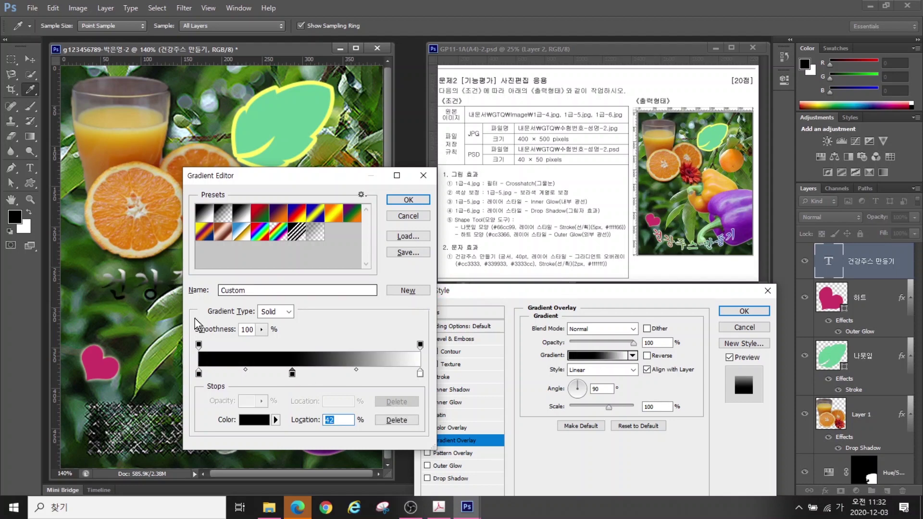
double_click(199, 374)
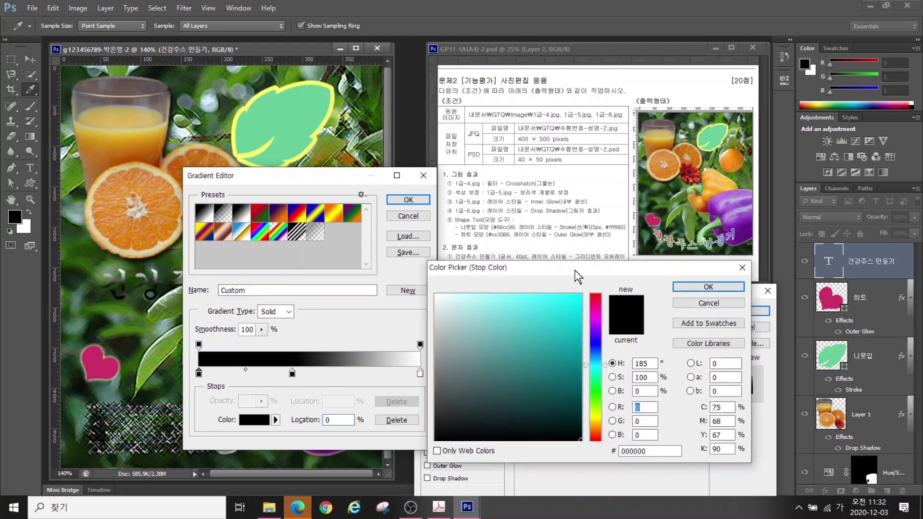
text(cc3333)
key(Return)
double_click(292, 373)
text(339939)
key(Return)
double_click(421, 373)
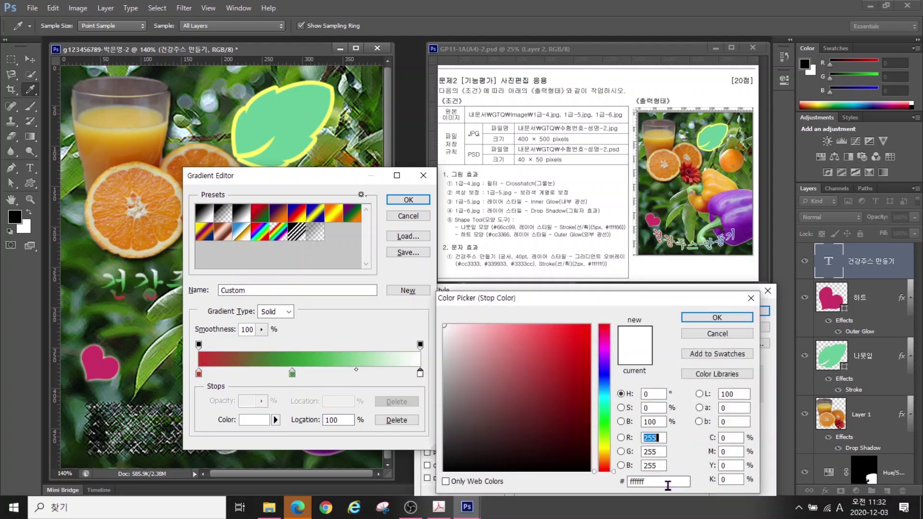
text(3333cc)
key(Return)
drag(247, 178, 293, 198)
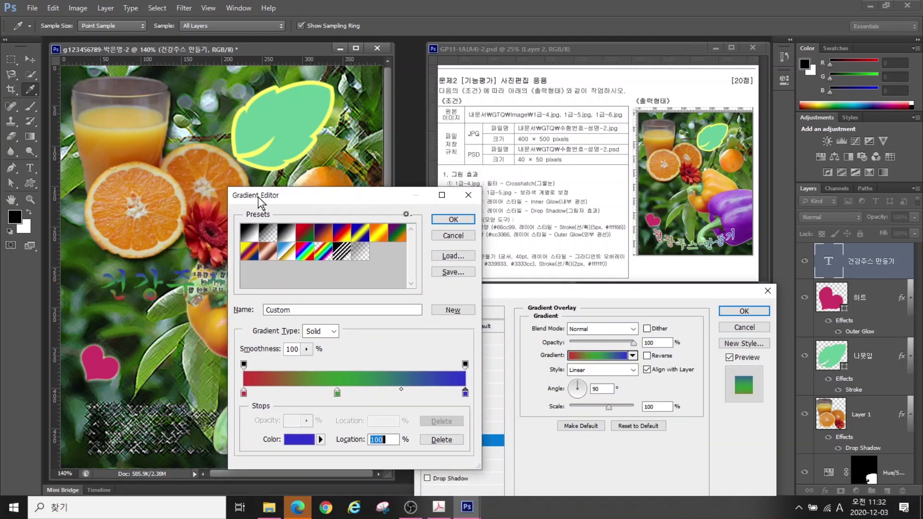
click(453, 220)
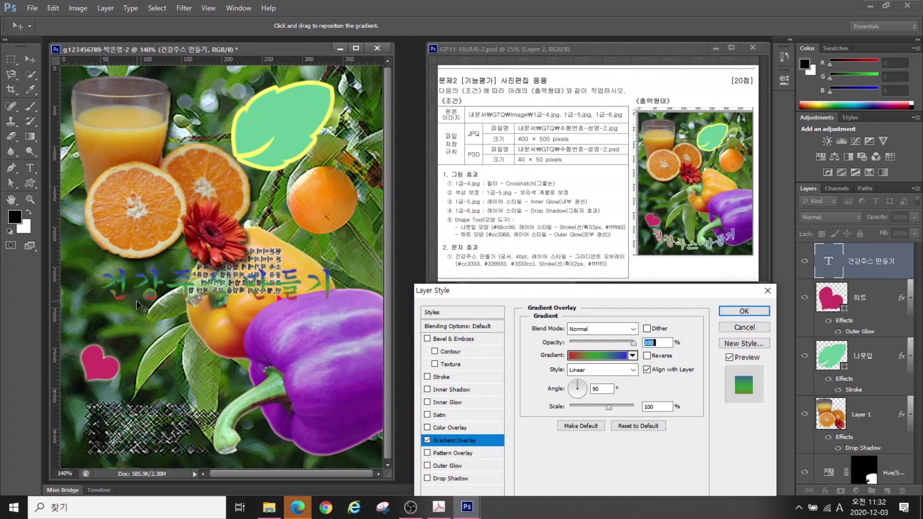
Set the Gradient Overlay angle to 0° so it runs left to right
key(alt)
drag(153, 248, 152, 315)
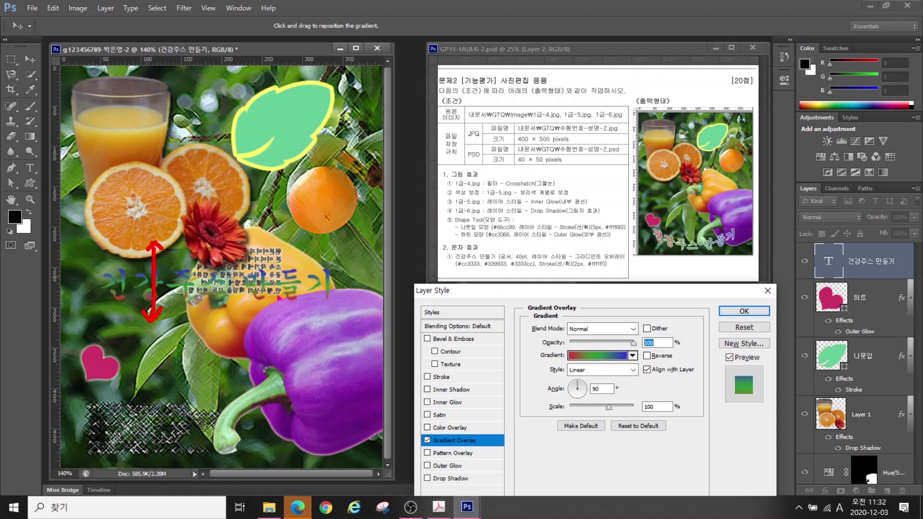
drag(655, 217, 721, 213)
drag(567, 385, 478, 315)
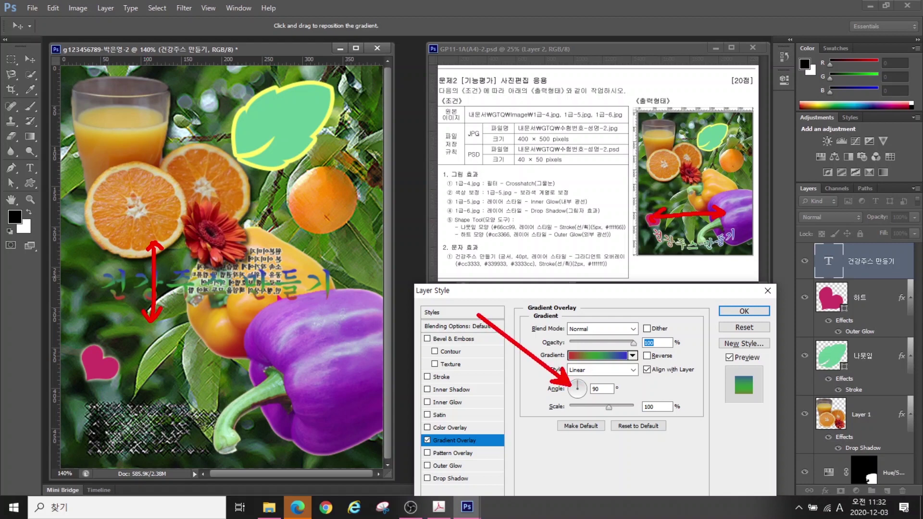
key(Escape)
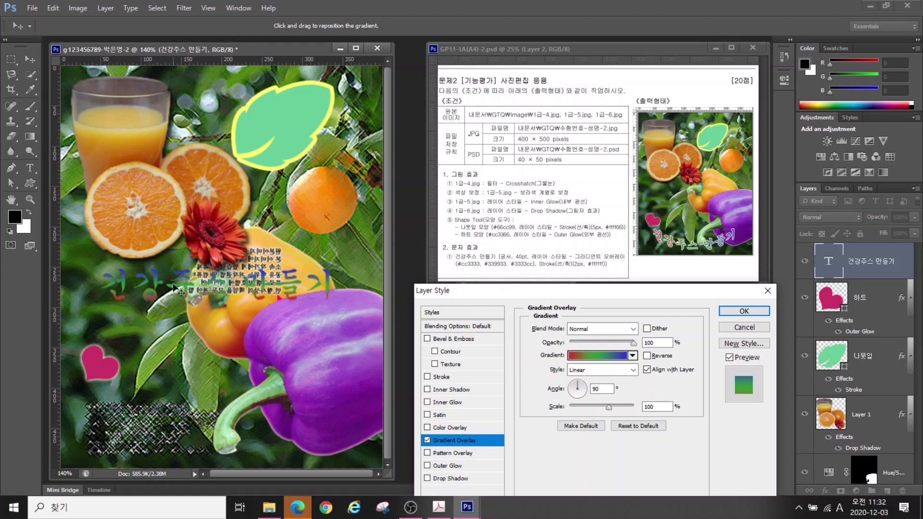
click(586, 391)
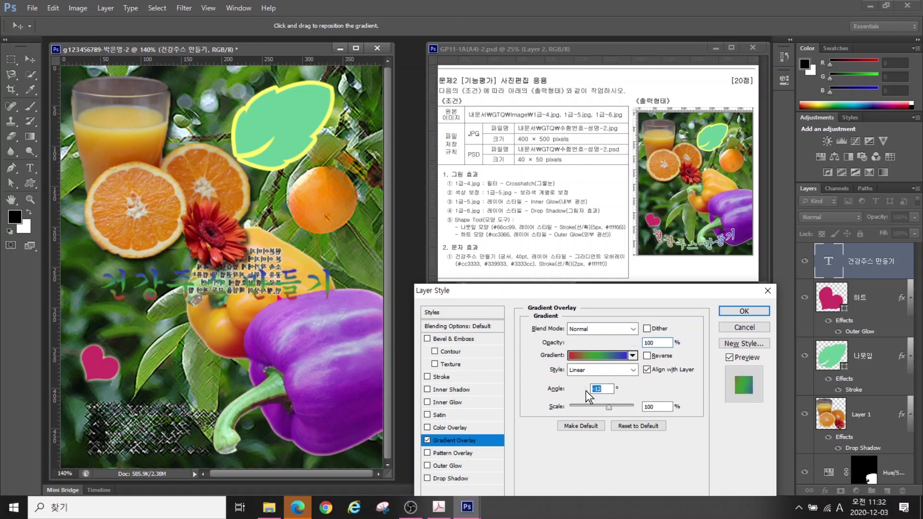
text(0)
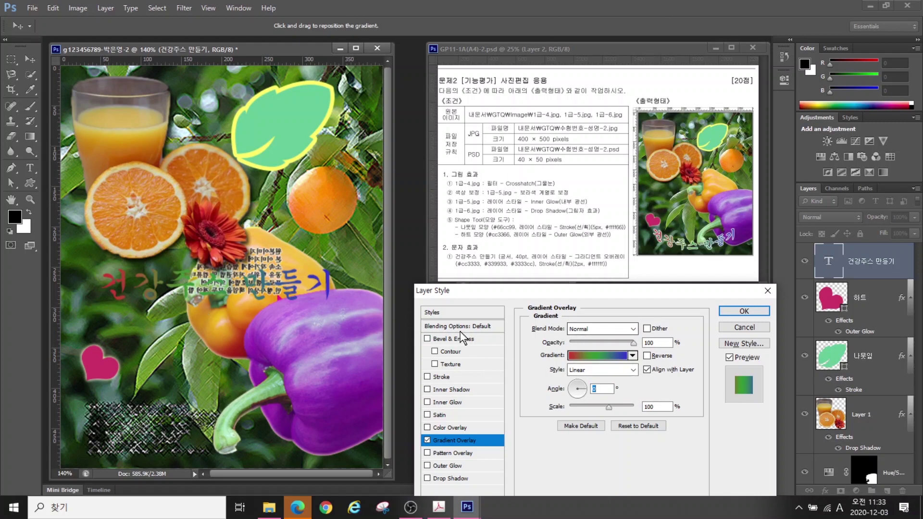
Enable the Stroke effect to outline the title lettering
click(441, 377)
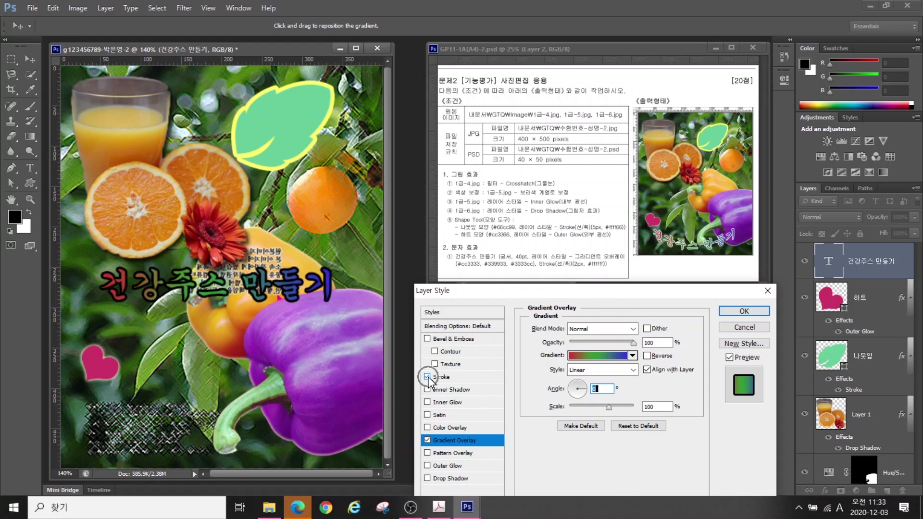
key(alt)
drag(425, 367, 392, 343)
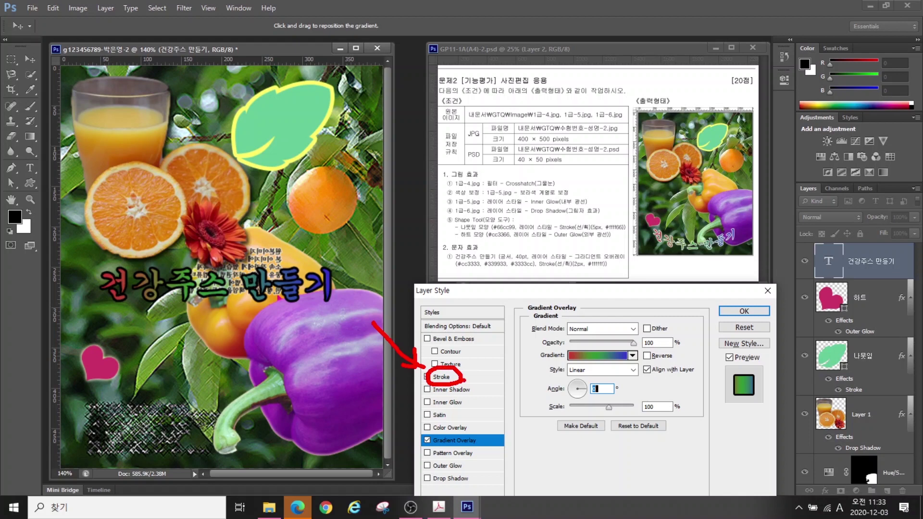
Make the title's stroke 2 px white and apply the layer style
click(460, 379)
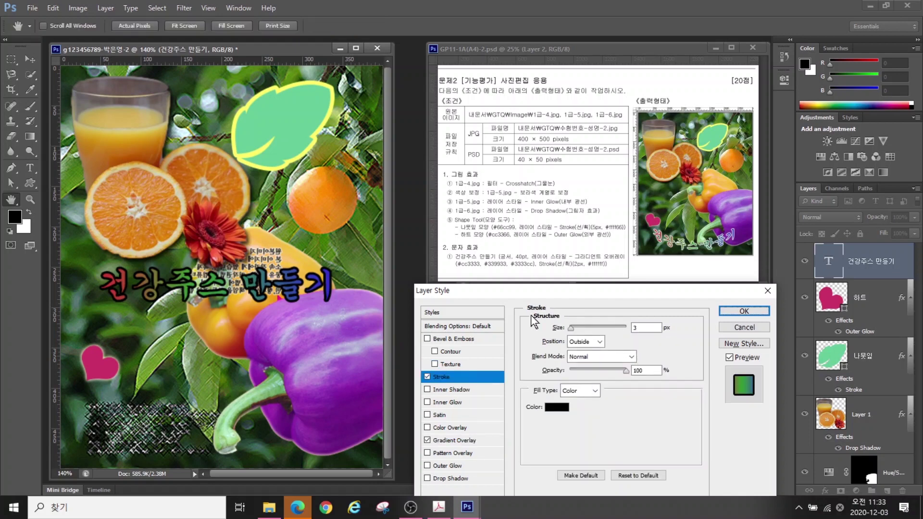
double_click(644, 327)
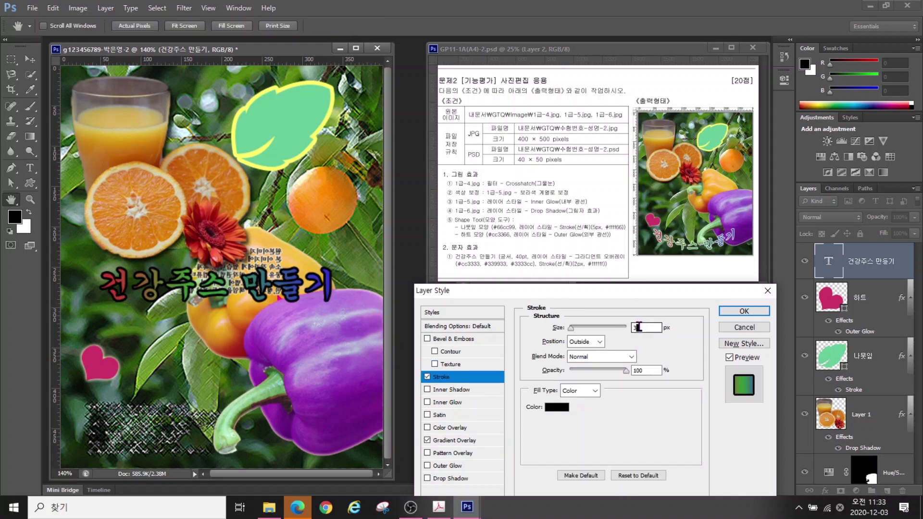
text(2)
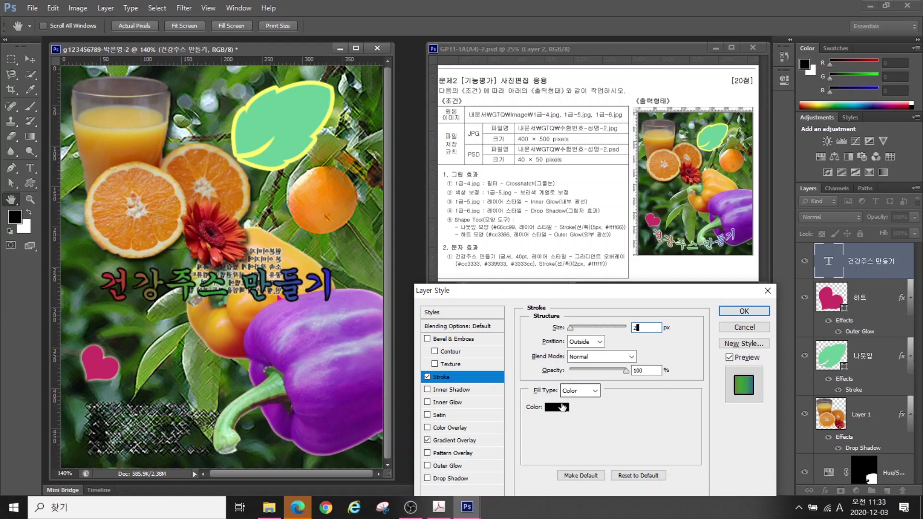
click(562, 407)
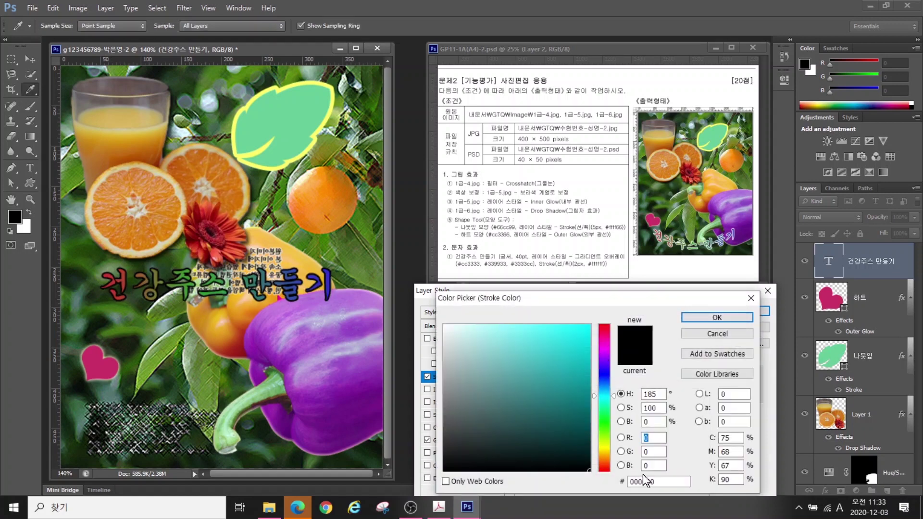
click(444, 324)
click(717, 317)
click(737, 309)
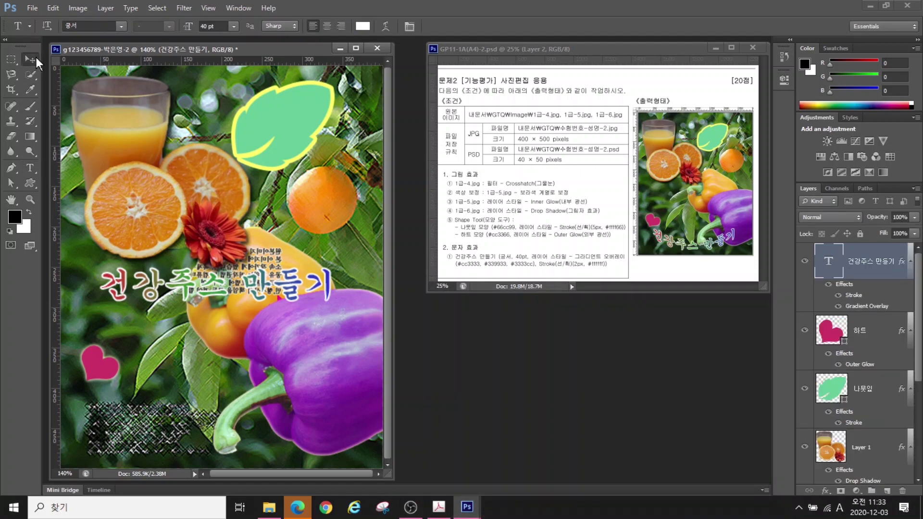
Move the title down near the poster's bottom edge
click(30, 59)
drag(218, 318, 215, 423)
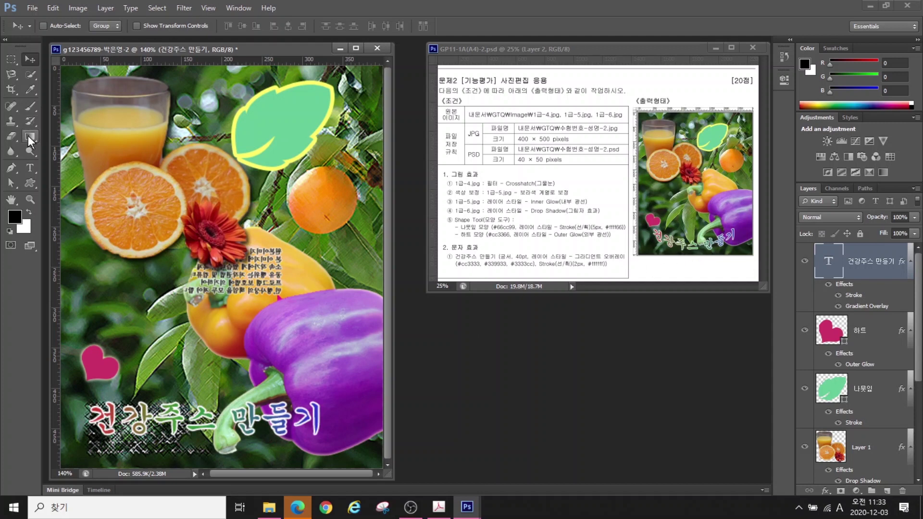
click(29, 166)
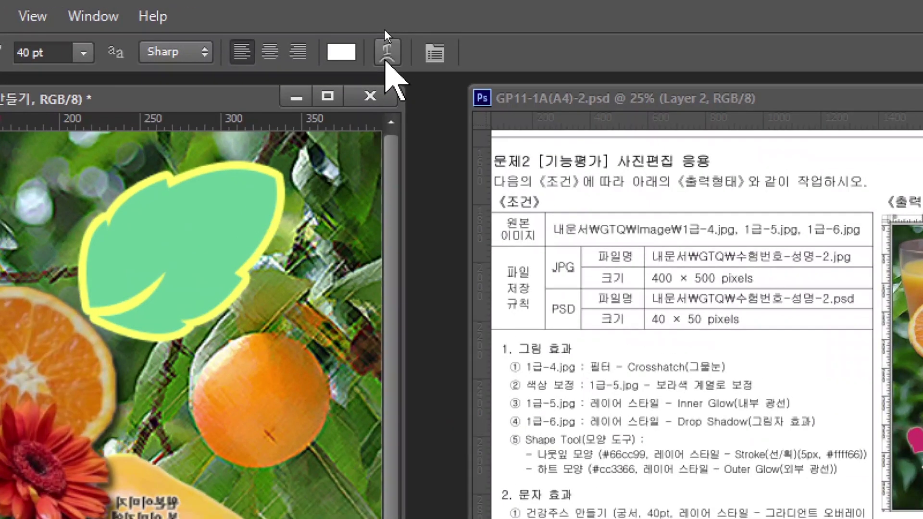
Warp the title with the Arch style at a bend of -36
click(385, 60)
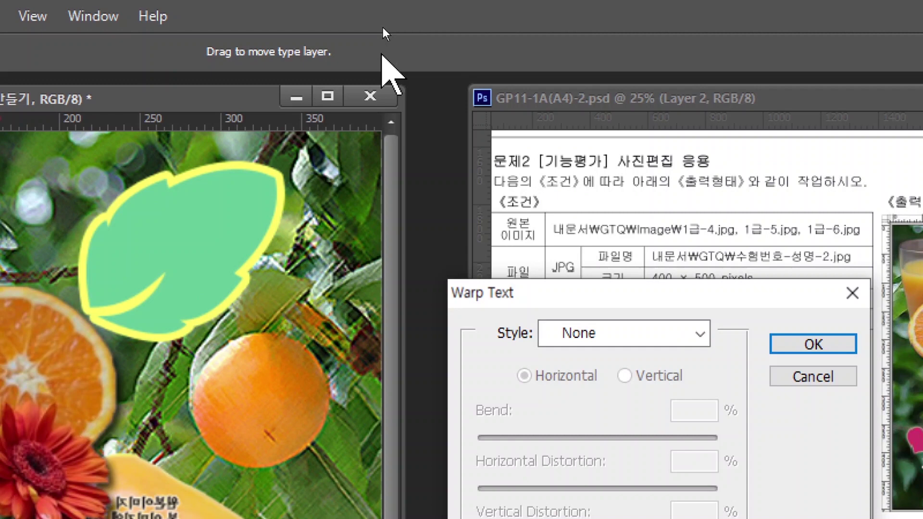
key(alt)
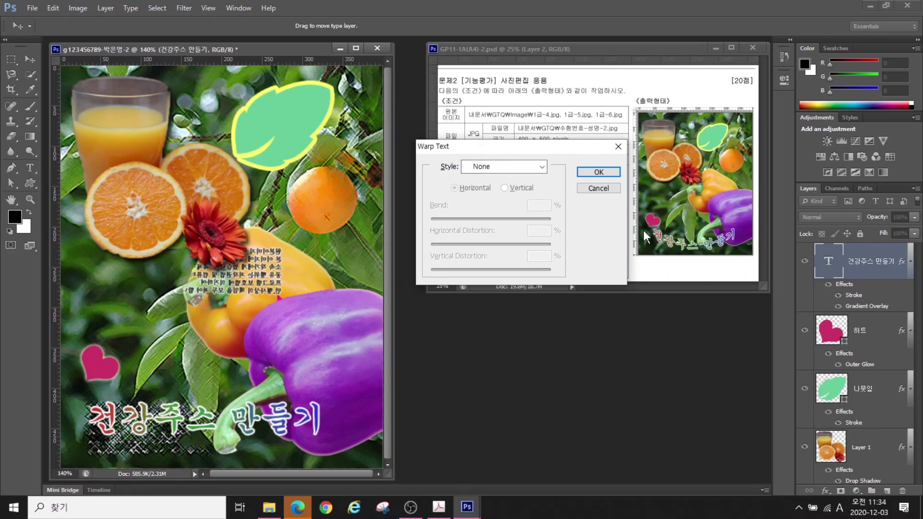
click(519, 166)
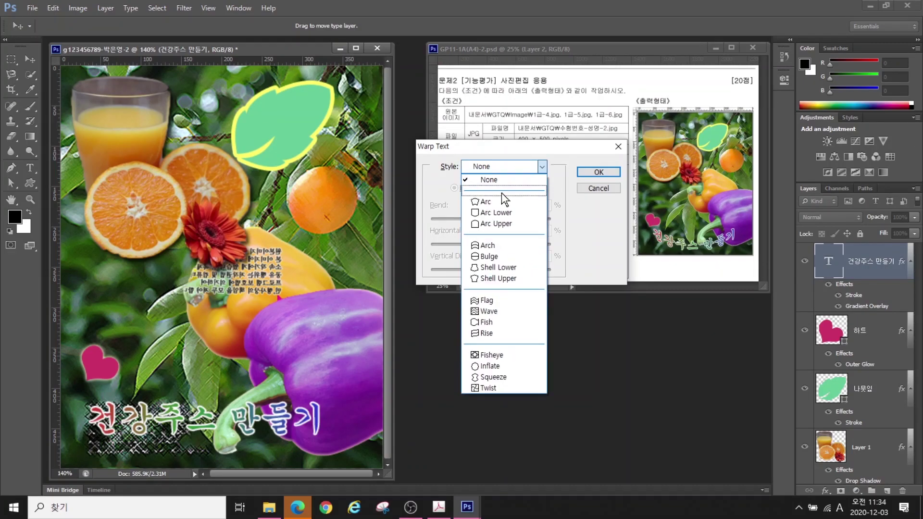
click(488, 245)
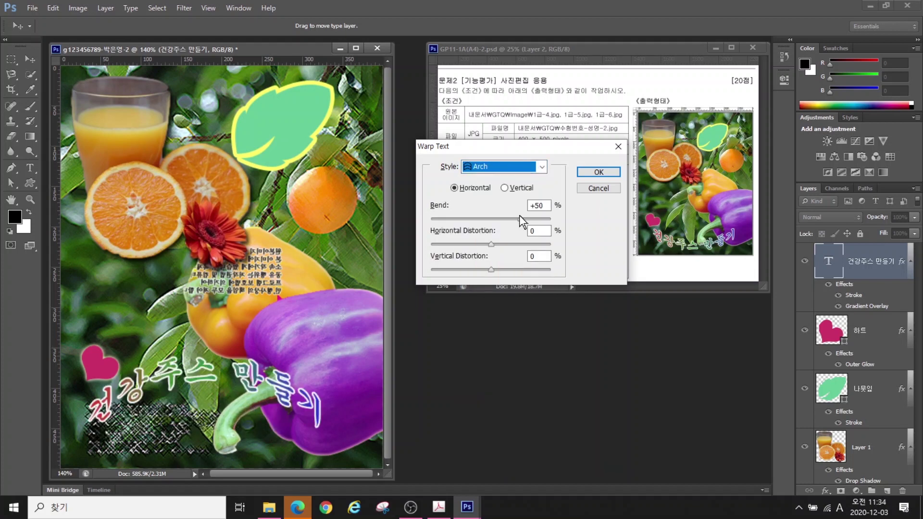
drag(520, 218, 469, 221)
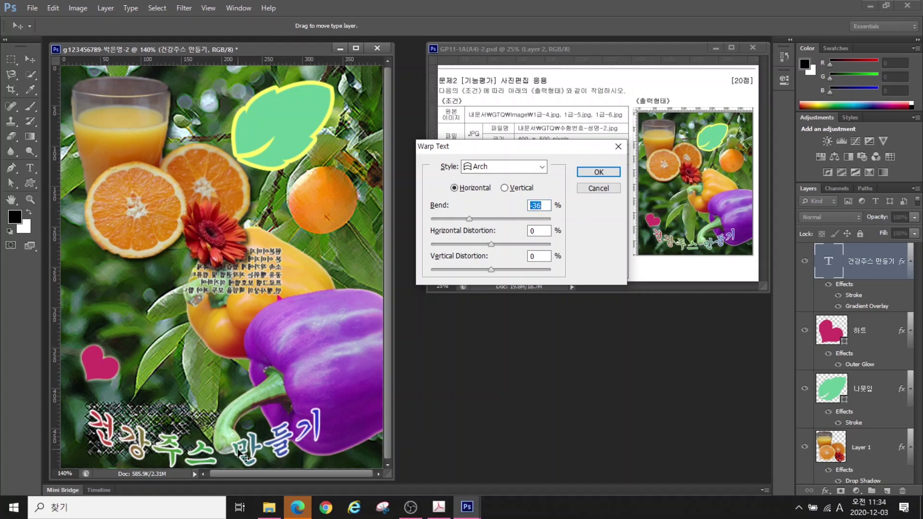
key(Return)
Nudge the warped title into place and hide the rulers
drag(251, 414, 257, 397)
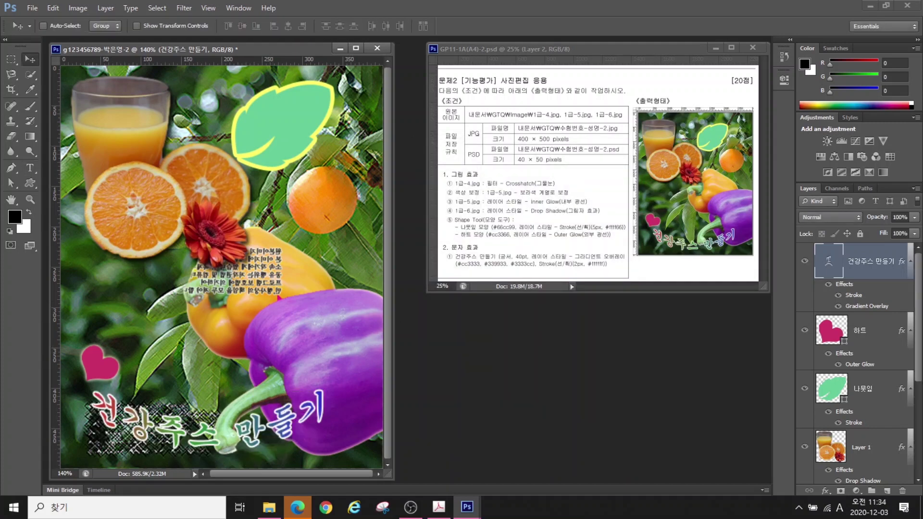
key(Down)
key(Down)
key(Down)
key(Down)
key(Down)
key(Down)
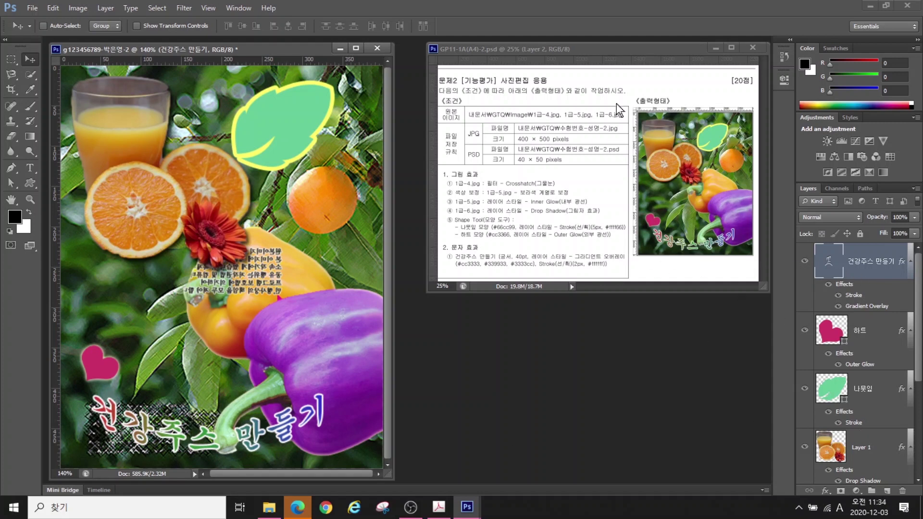
click(210, 8)
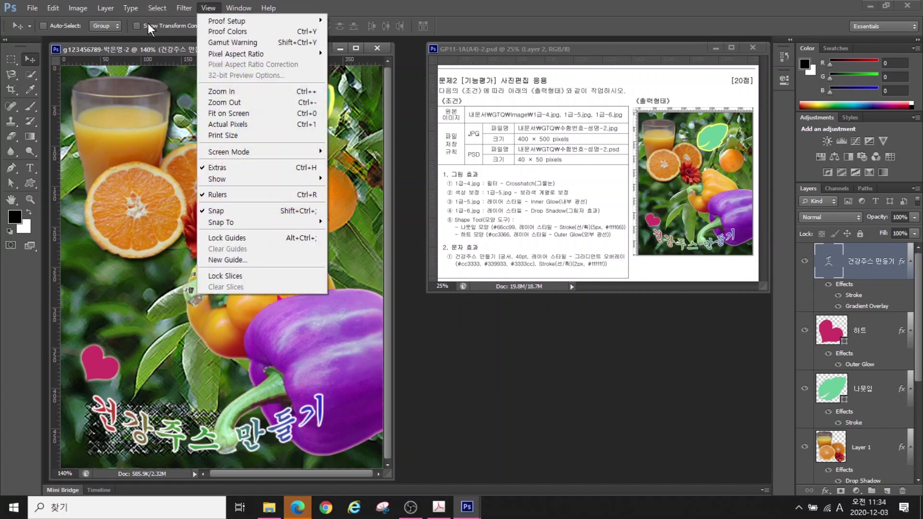
click(222, 197)
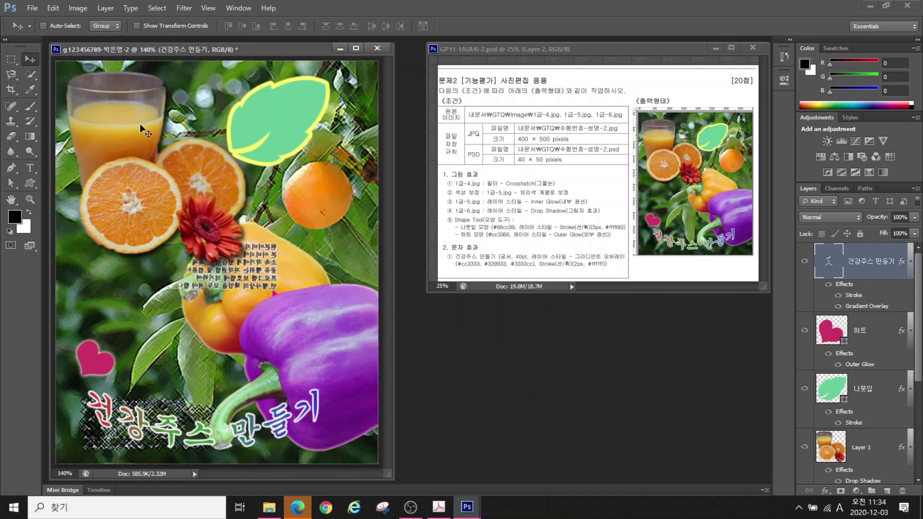
click(32, 9)
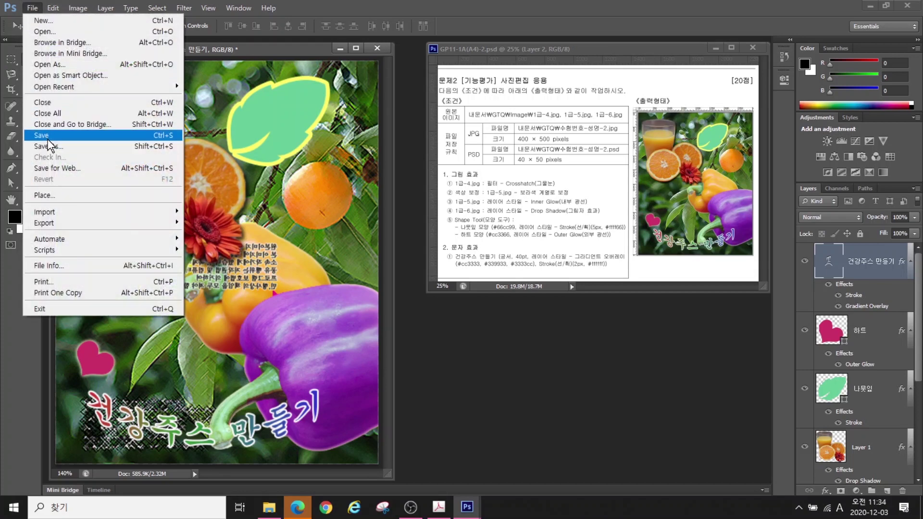
Save the poster as a PSD file in the GTQ folder
click(48, 146)
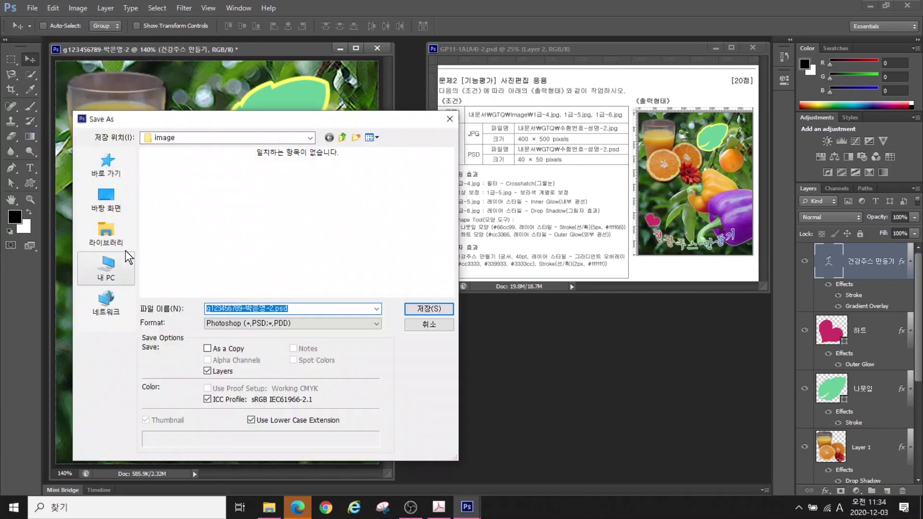
click(106, 233)
double_click(230, 164)
double_click(162, 213)
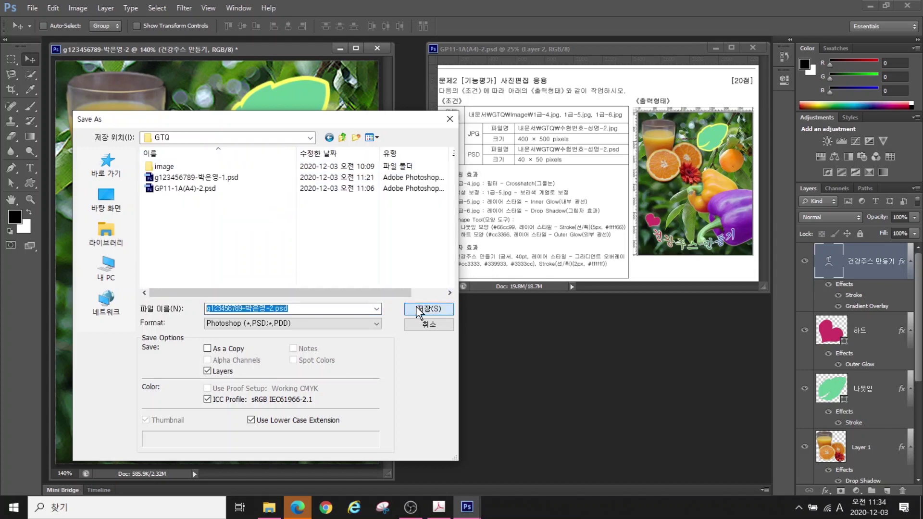
click(426, 308)
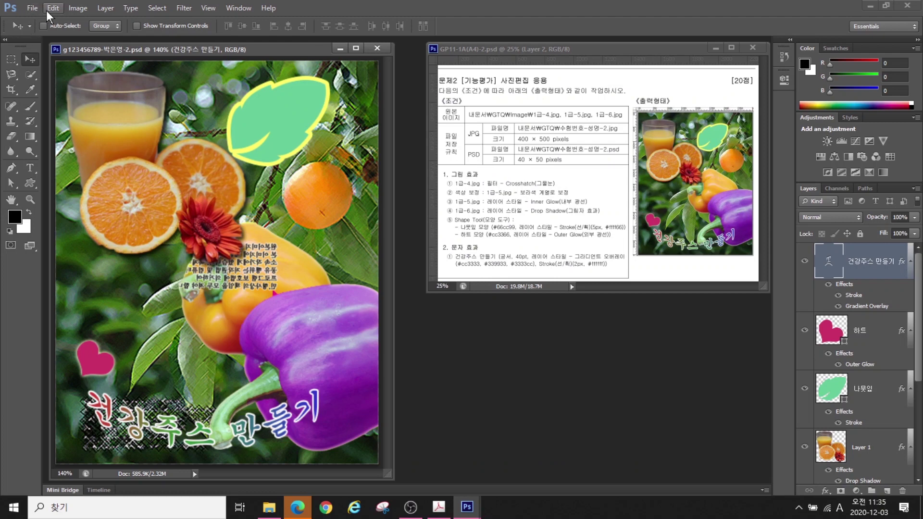
Save a JPEG copy of the poster in GTQ at quality 12
click(51, 9)
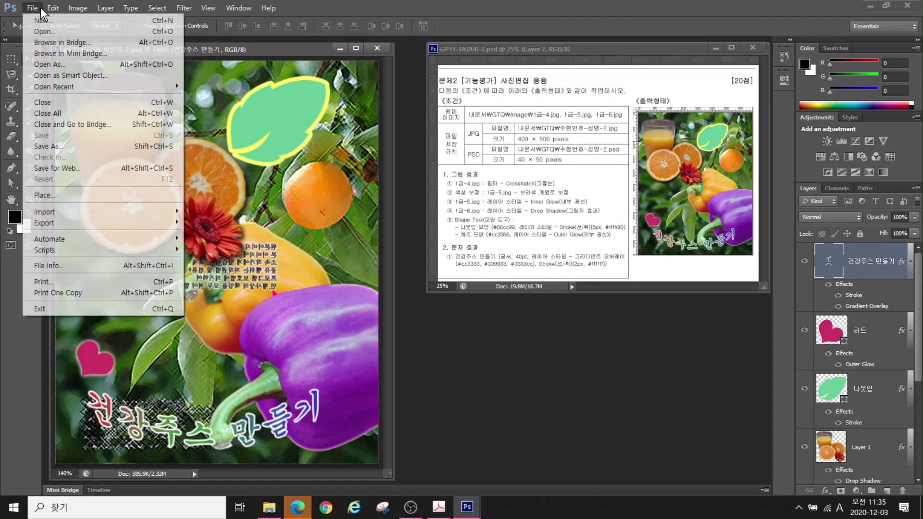
click(67, 147)
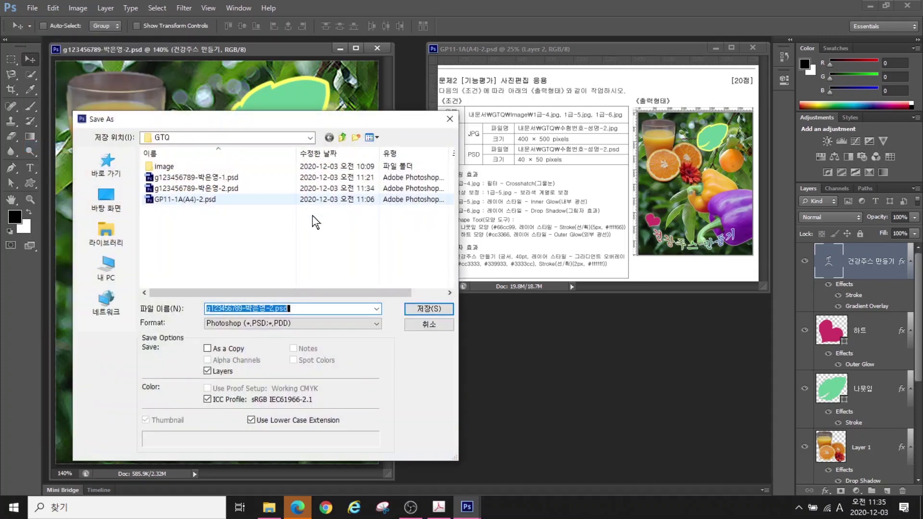
click(272, 325)
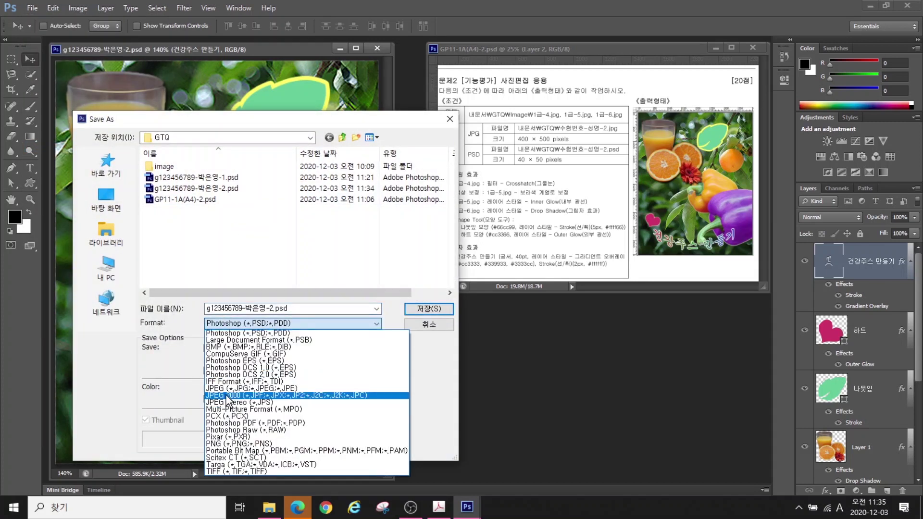
click(260, 388)
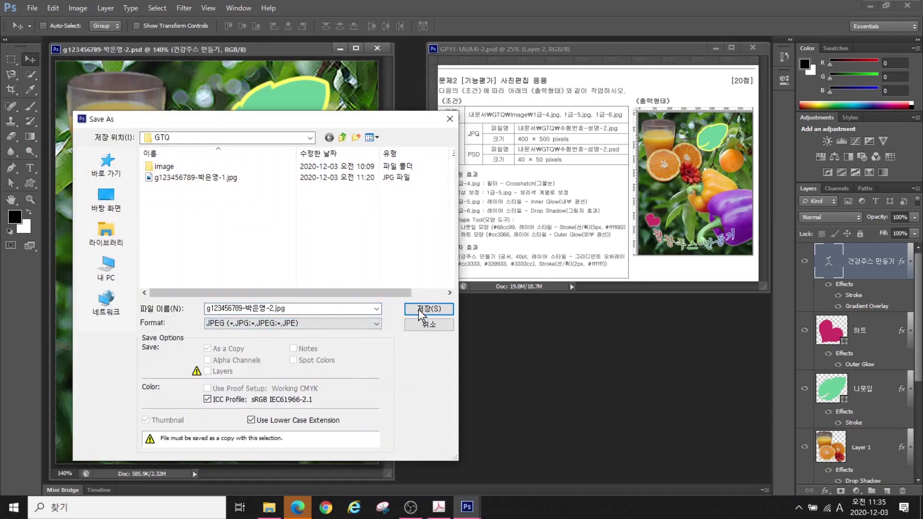
click(426, 309)
click(601, 215)
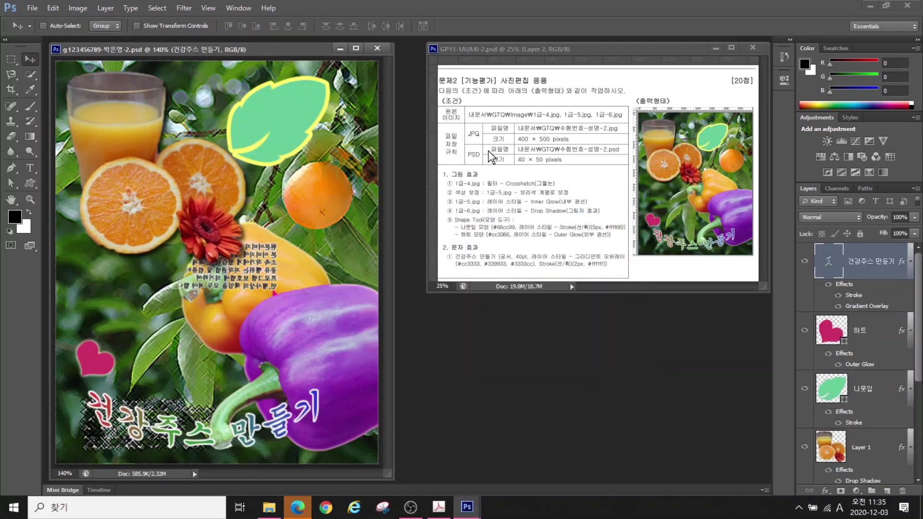
Resize the poster to 40×50 pixels and save the small version
click(72, 7)
click(111, 90)
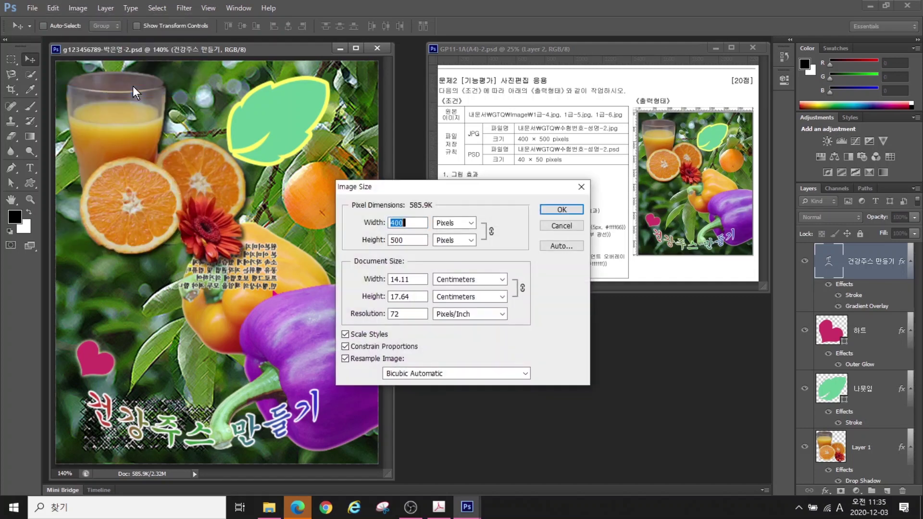
text(40)
key(Return)
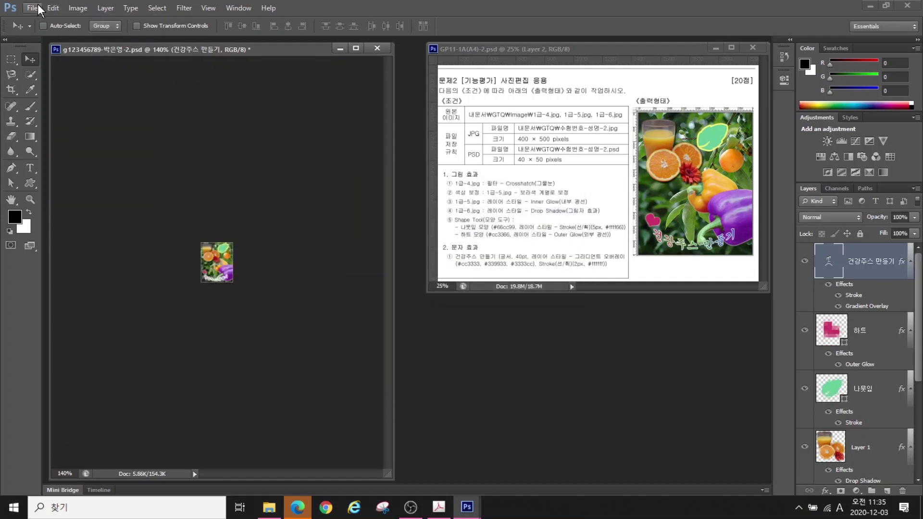
click(33, 8)
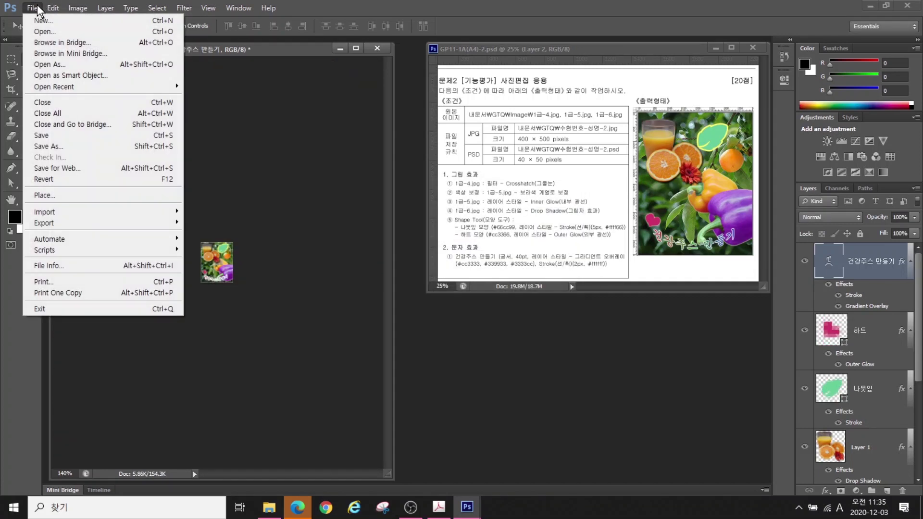
click(53, 136)
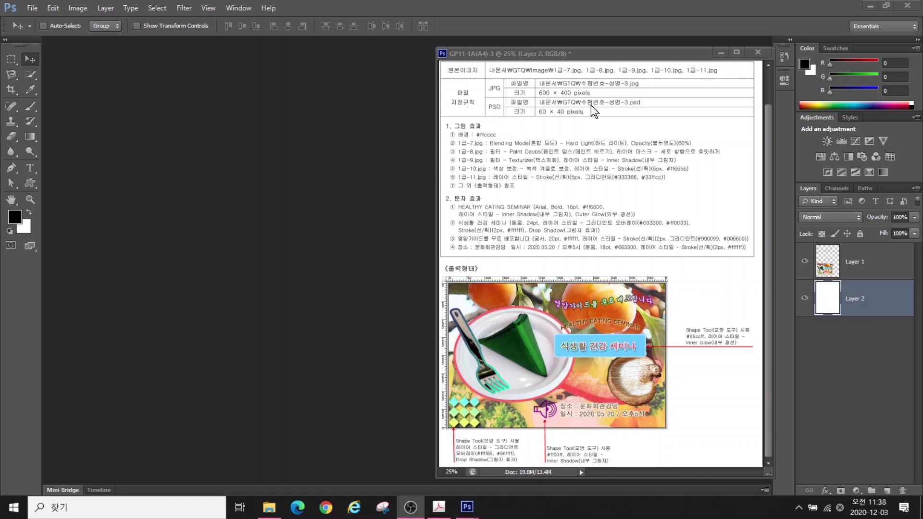
Create a new 600×400-pixel document named with the examinee's ID
click(32, 9)
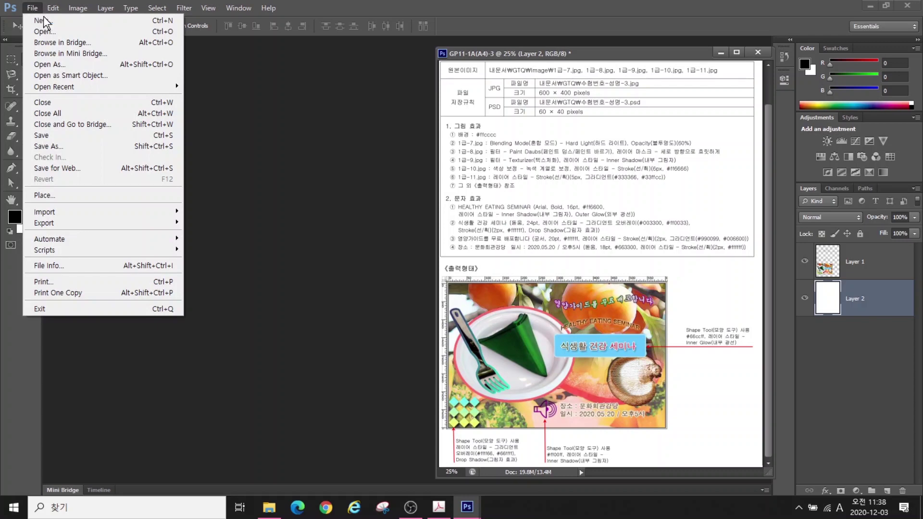
click(40, 24)
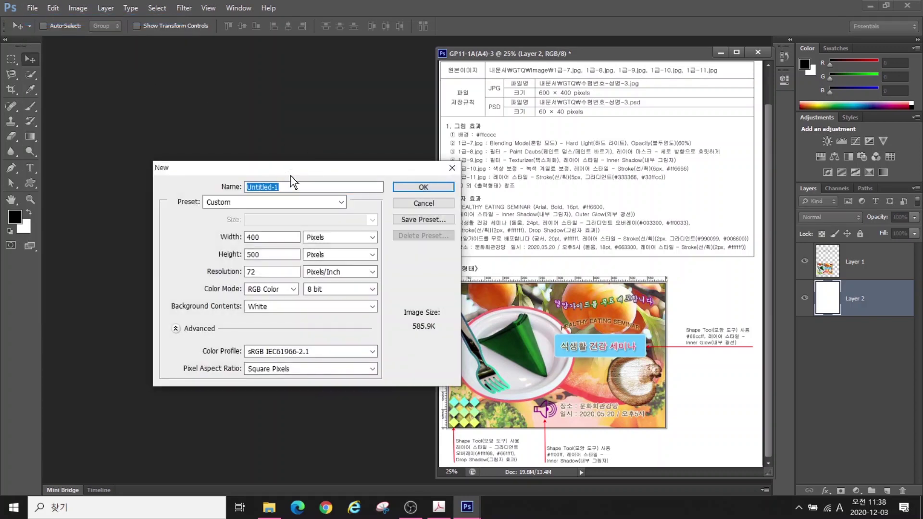
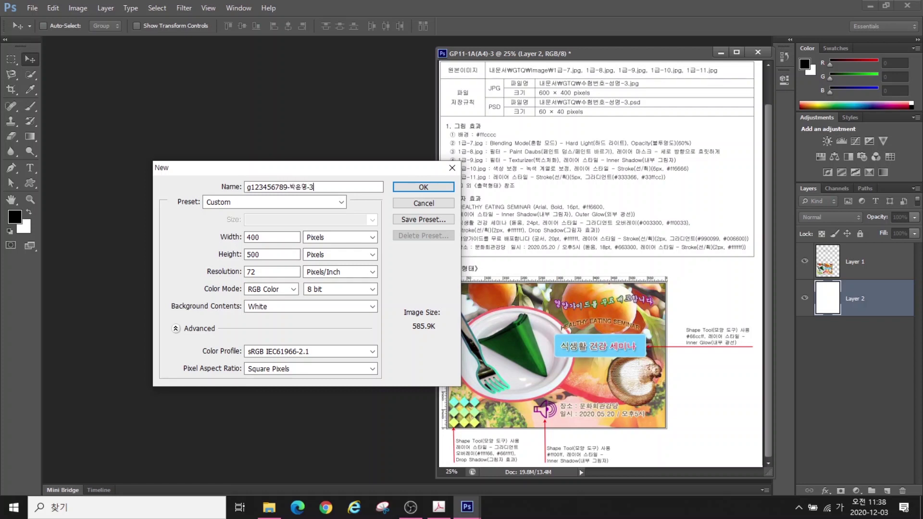
double_click(267, 237)
text(600)
double_click(259, 255)
text(400)
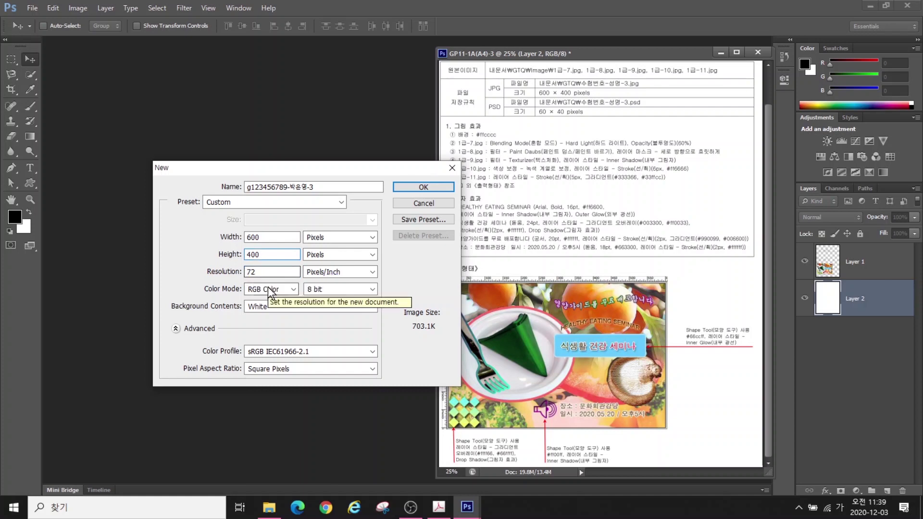
click(412, 187)
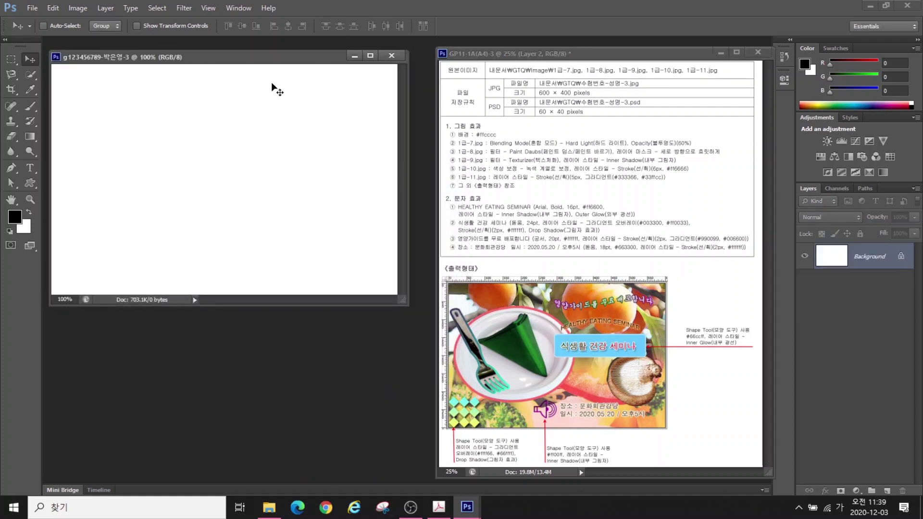
Show the rulers and set the foreground colour to pink #ffcccc
click(211, 9)
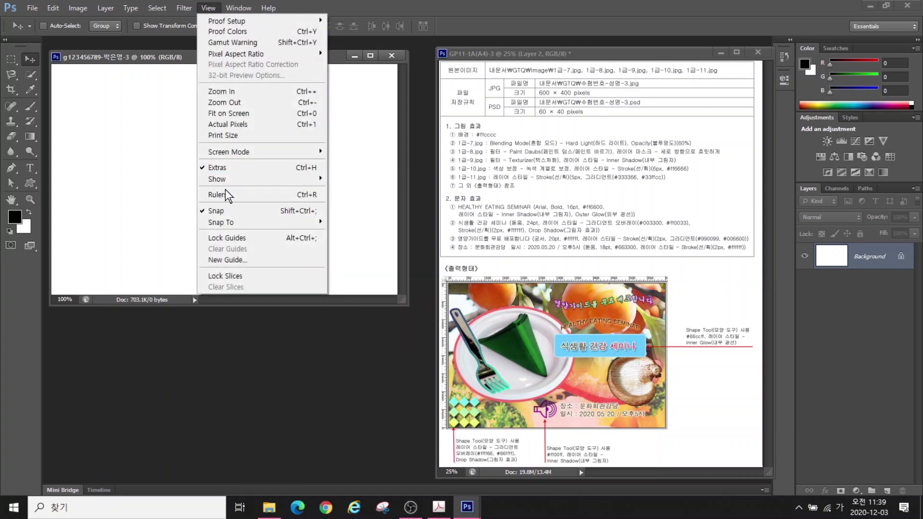
click(236, 195)
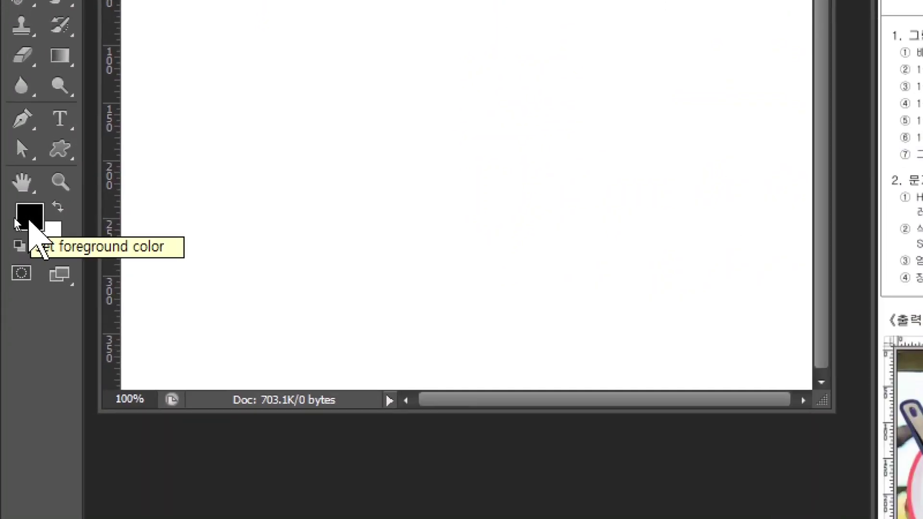
click(29, 221)
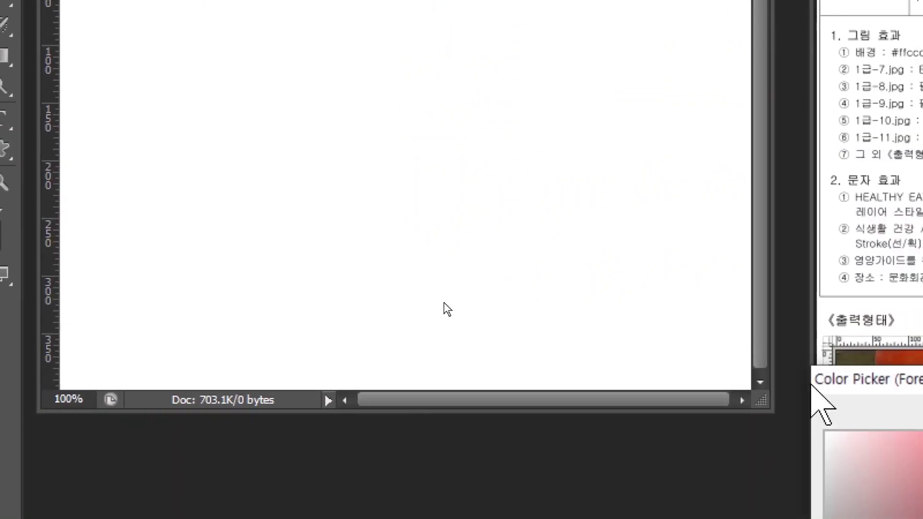
drag(808, 378, 178, 78)
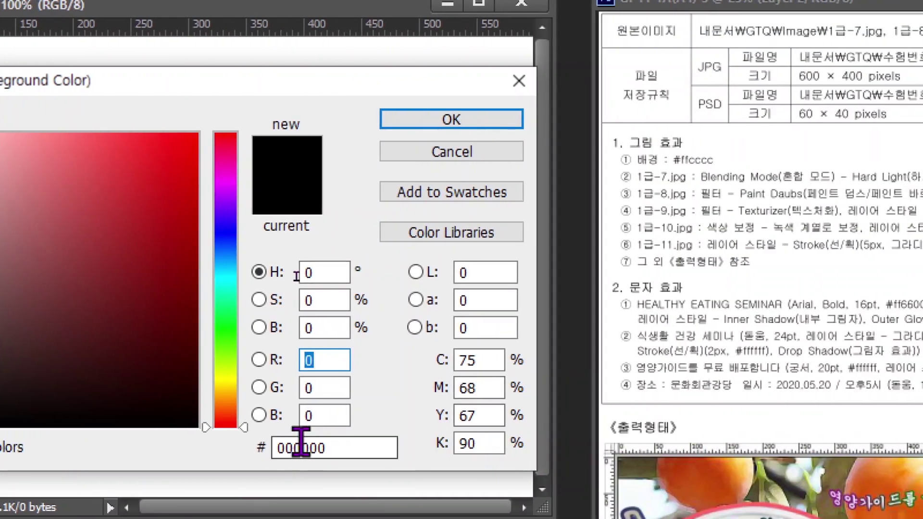
click(367, 441)
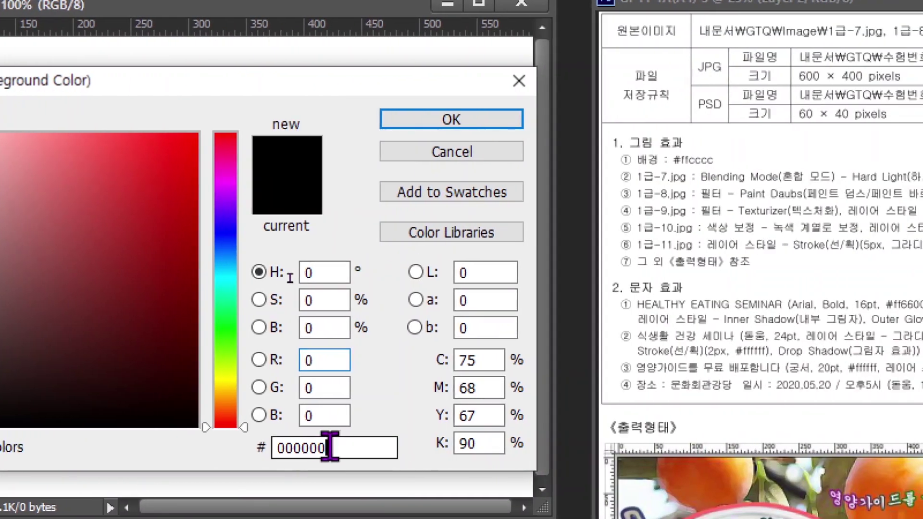
drag(367, 441, 272, 467)
text(ffcccc)
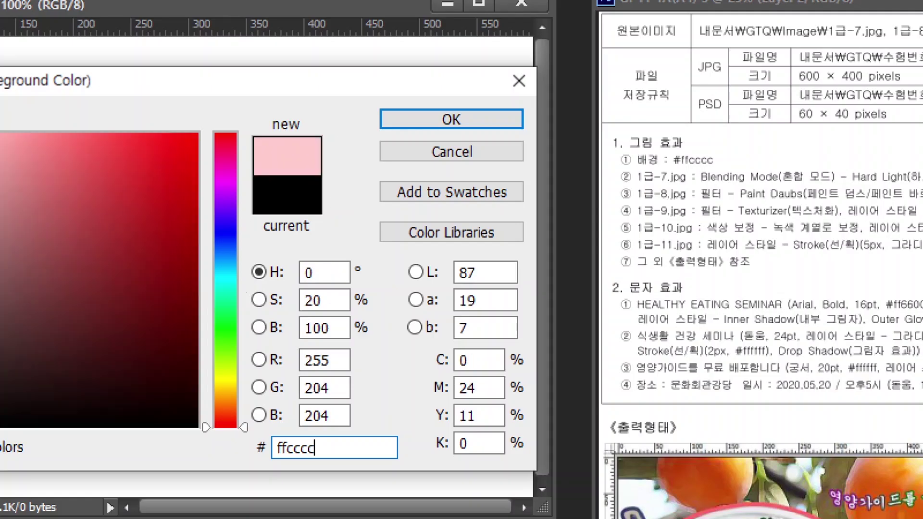
key(Return)
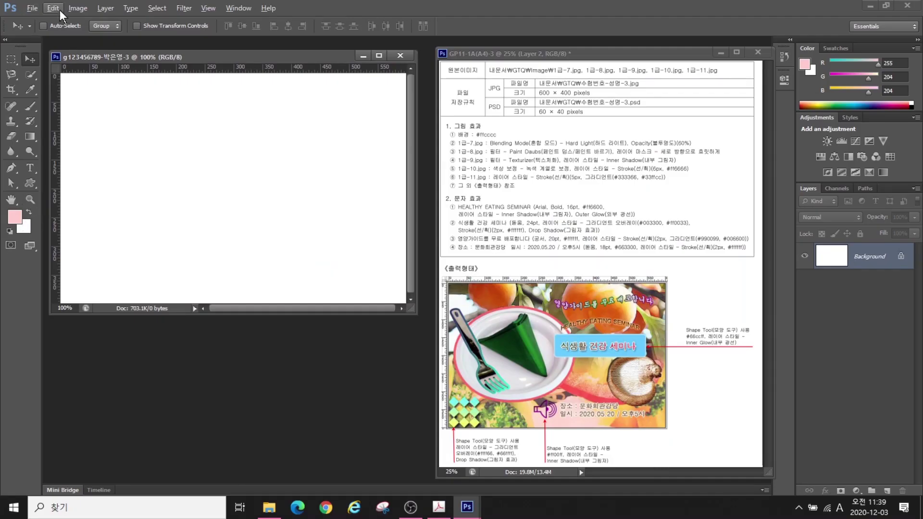
Fill the Background layer with the #ffcccc foreground colour
click(54, 8)
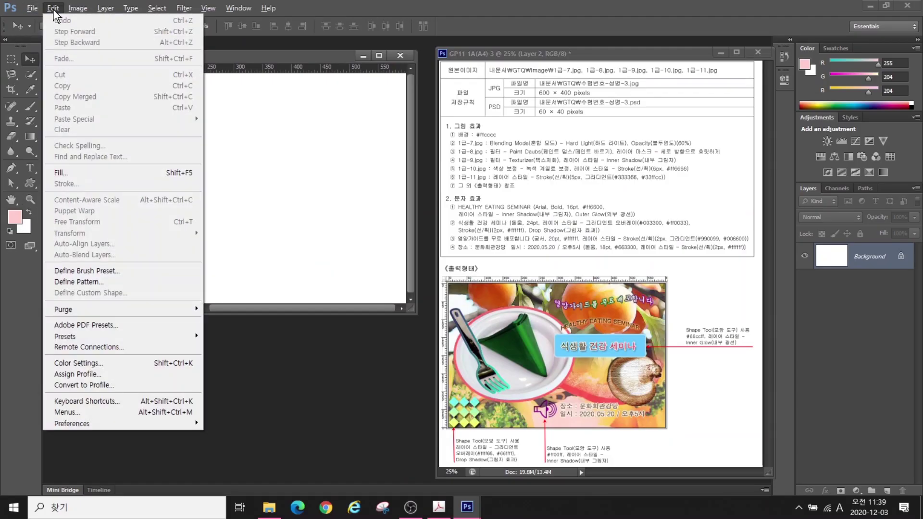
click(71, 173)
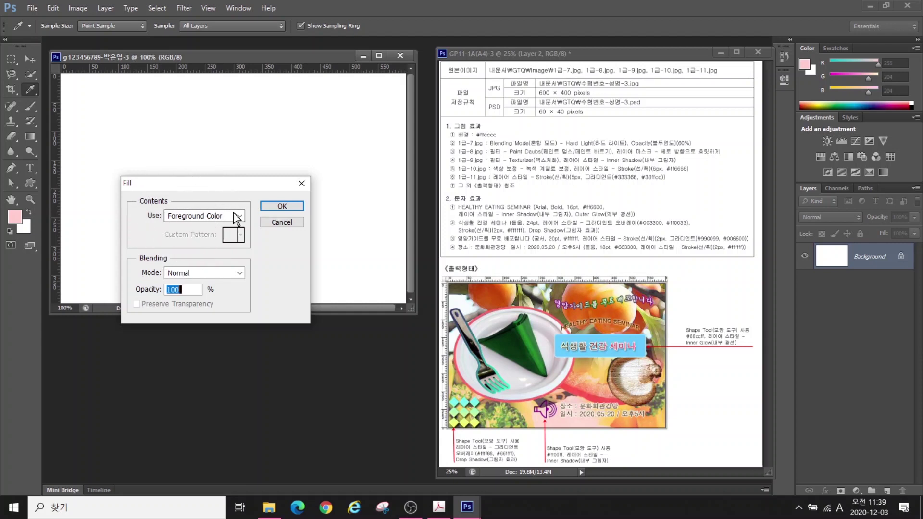
click(282, 208)
key(v)
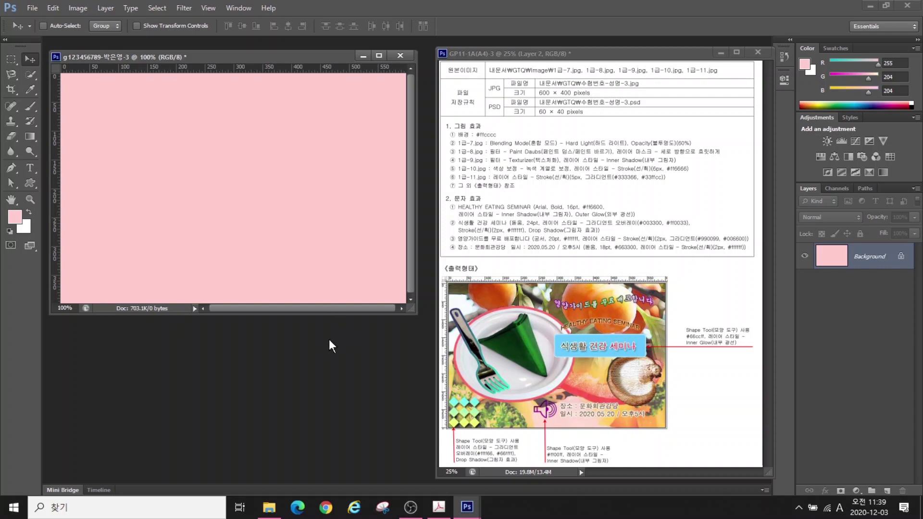
Open the salad photo 1급-7.jpg and resize it to 600 px wide
key(ctrl+o)
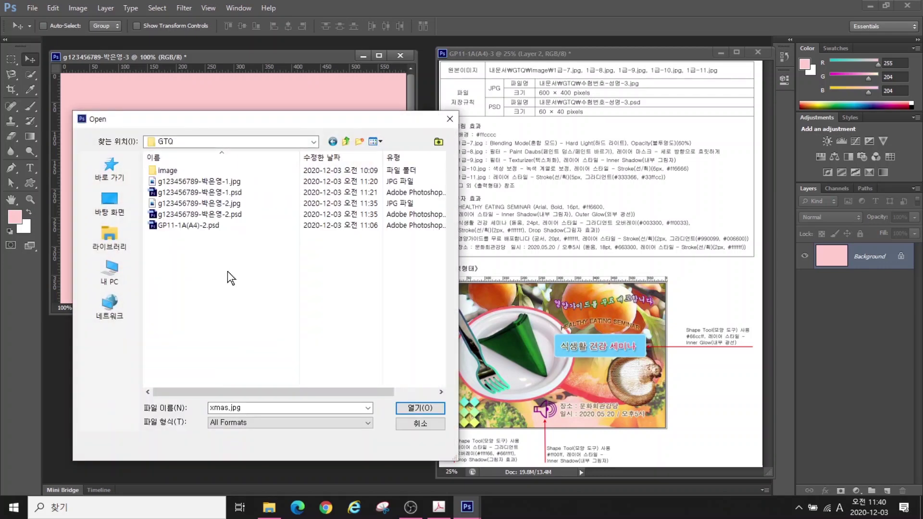
double_click(176, 170)
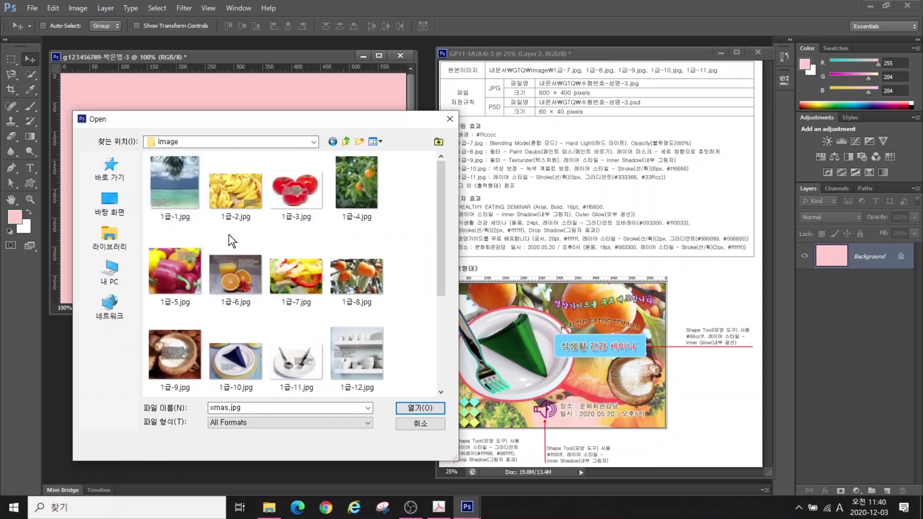
click(288, 274)
click(420, 408)
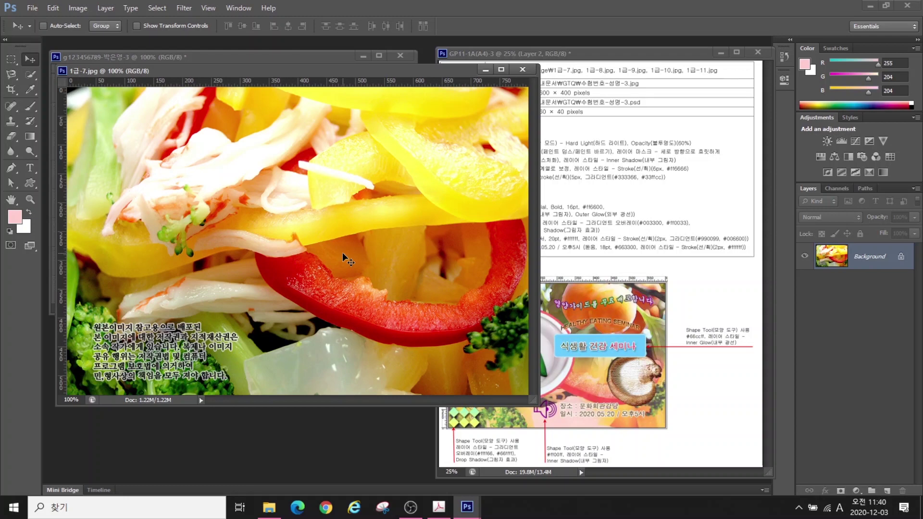
click(77, 8)
click(107, 92)
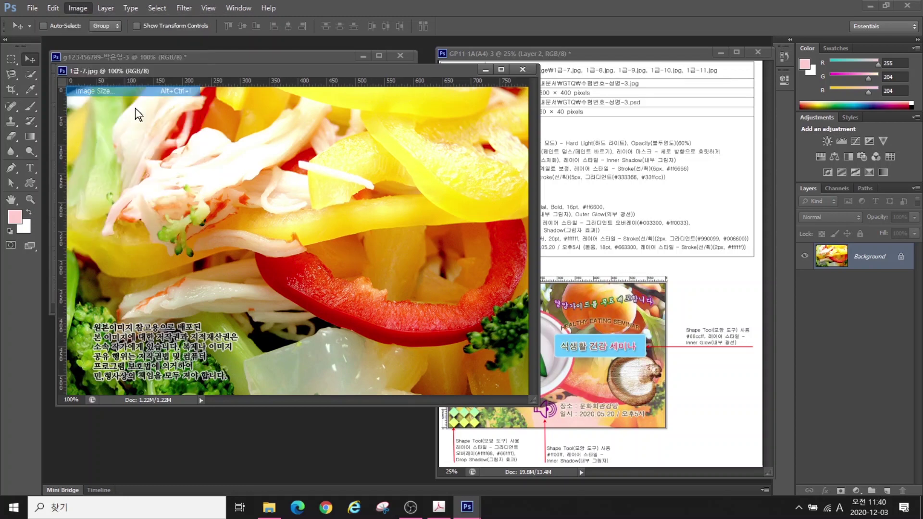
text(400)
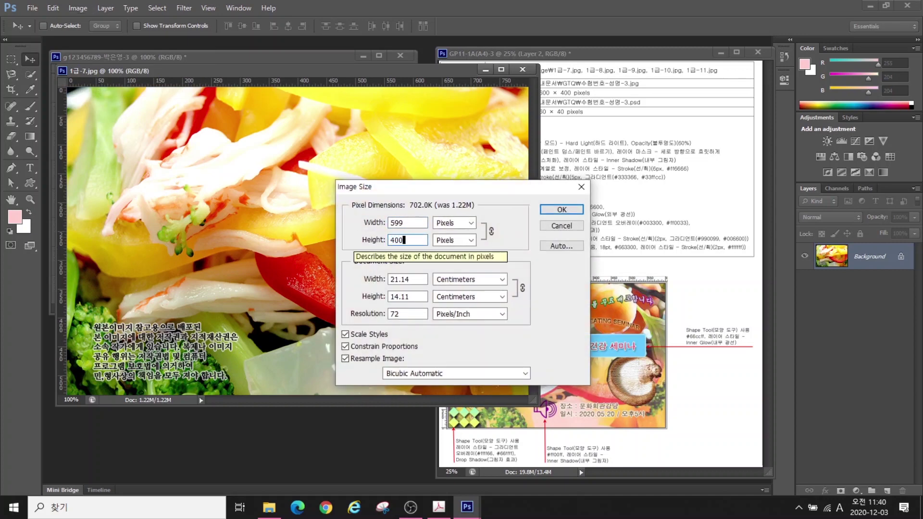
click(395, 224)
click(373, 225)
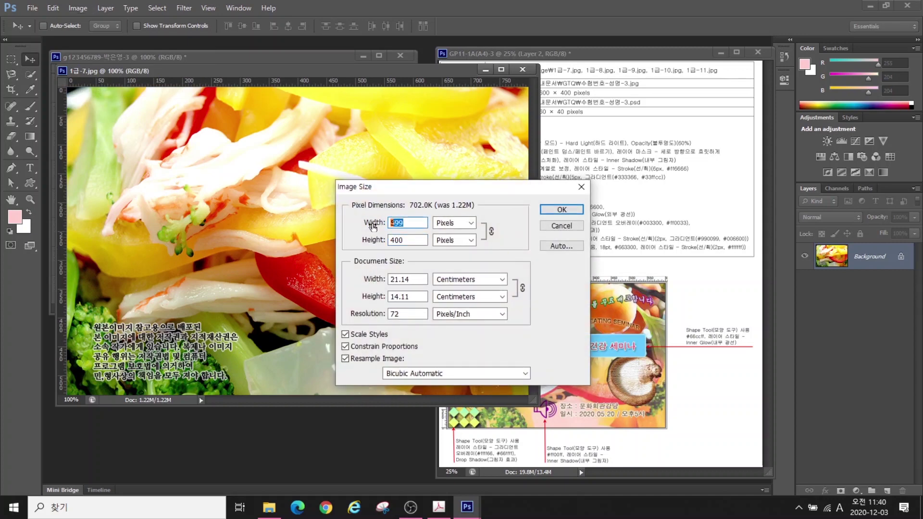
text(600)
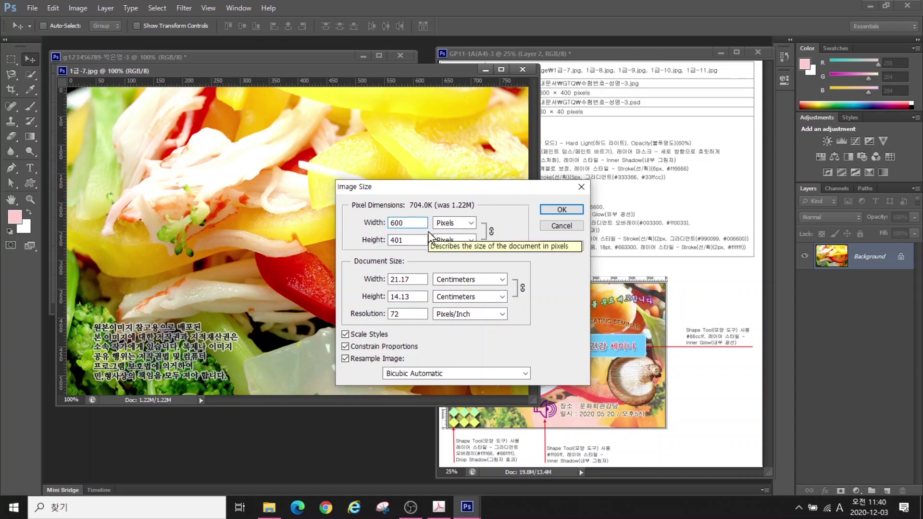
click(561, 209)
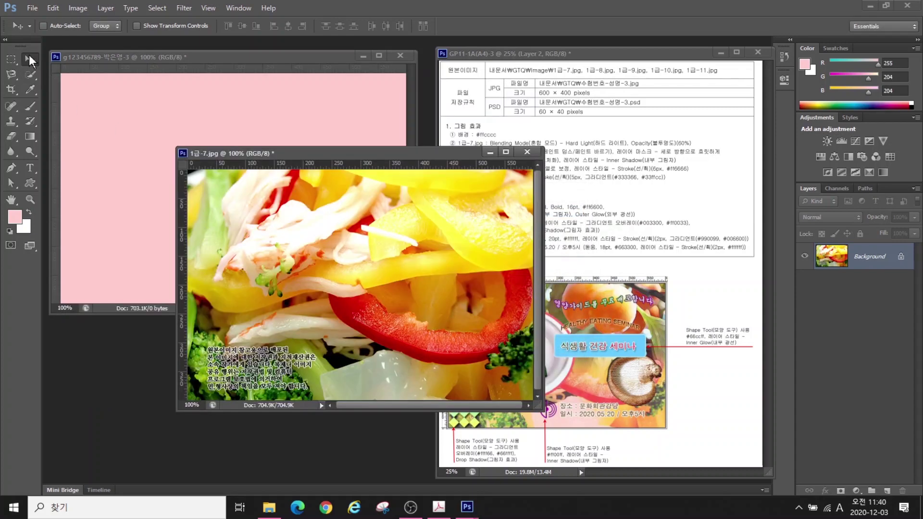
Copy the salad photo into the poster, close the source unsaved, and name the layer 1-7
drag(294, 243, 190, 143)
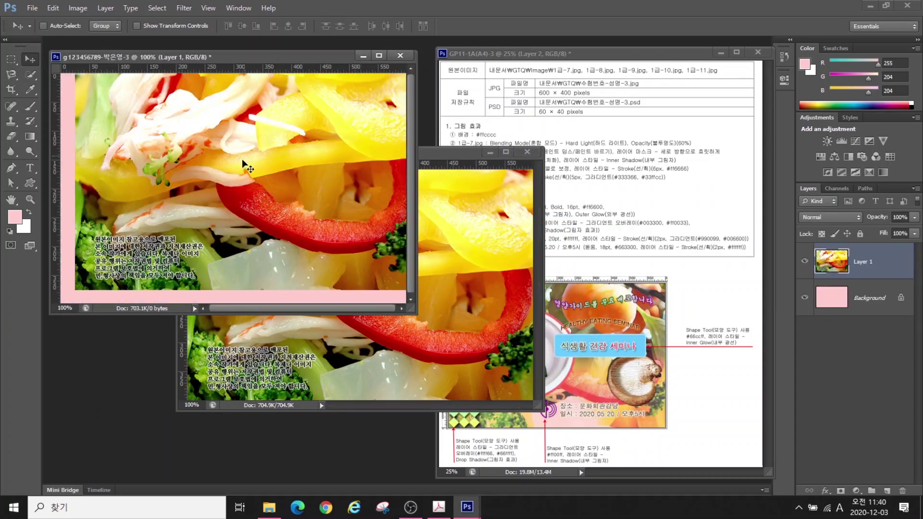
mouse_move(242, 161)
mouse_down()
mouse_move(221, 180)
mouse_move(233, 170)
mouse_up()
click(527, 153)
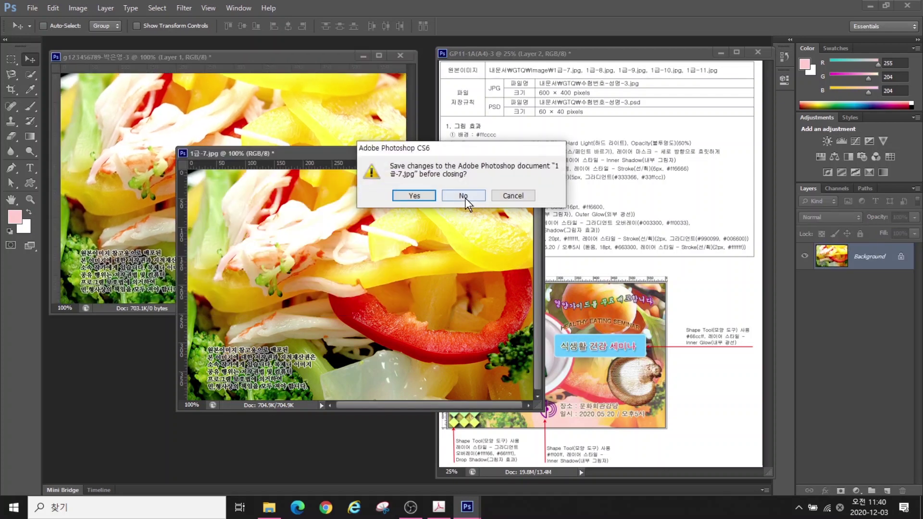
click(464, 198)
double_click(862, 263)
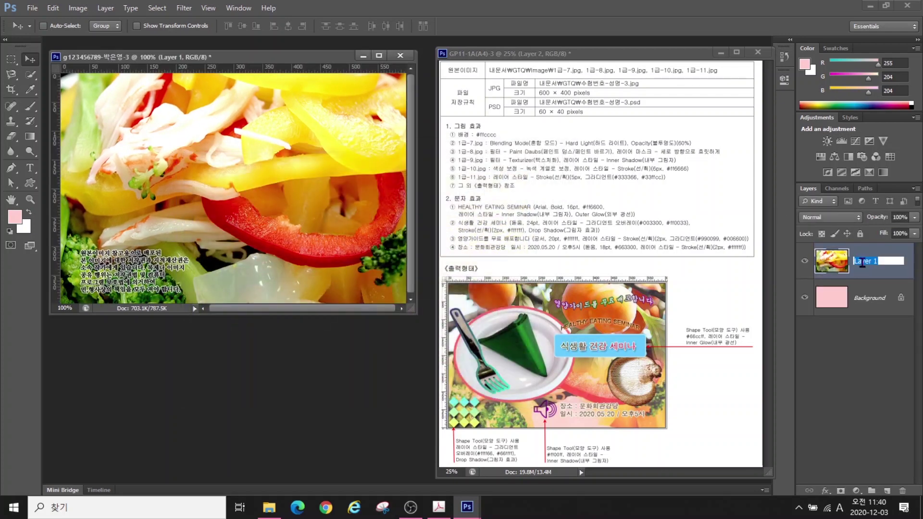
text(1-7)
key(Return)
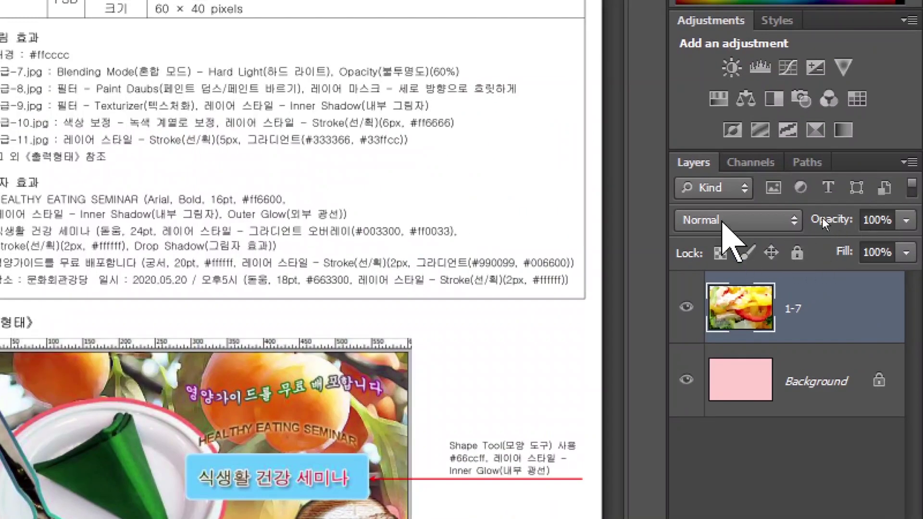
Set the salad layer 1-7 to Hard Light blend mode with 60% opacity
click(822, 218)
click(822, 219)
click(723, 222)
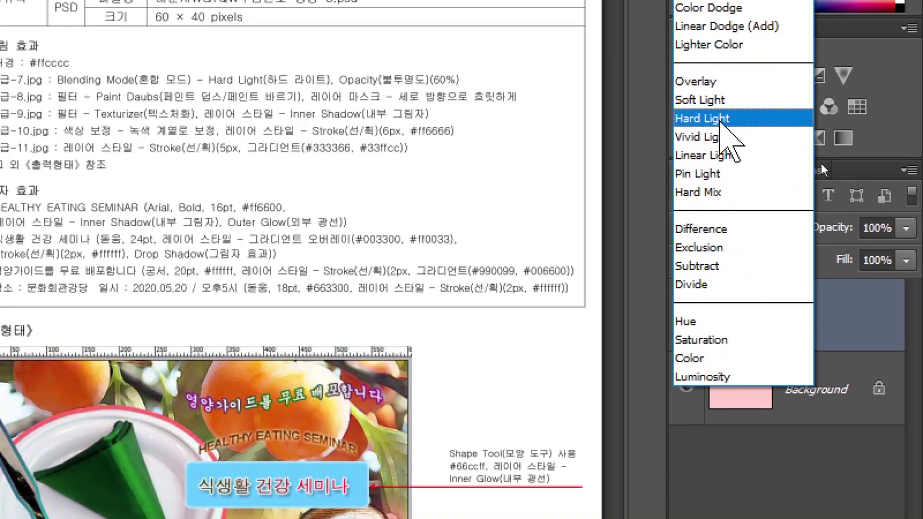
click(719, 121)
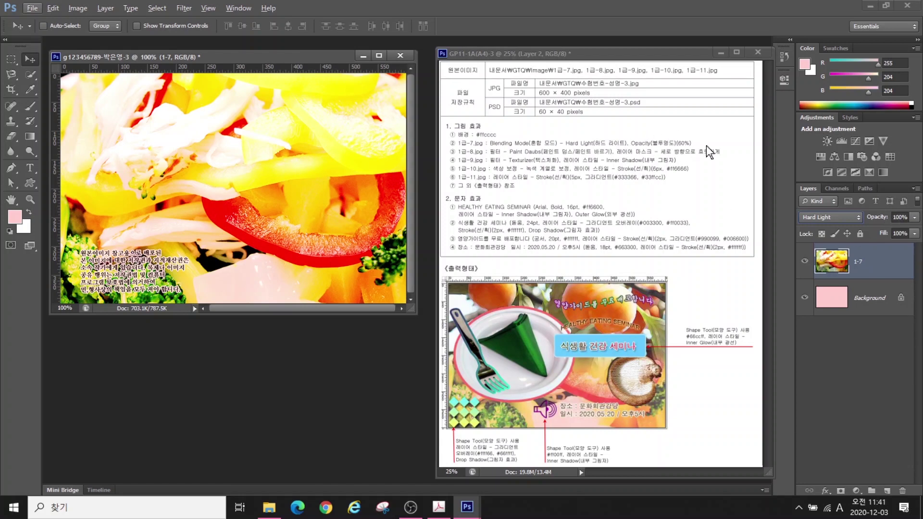
click(899, 216)
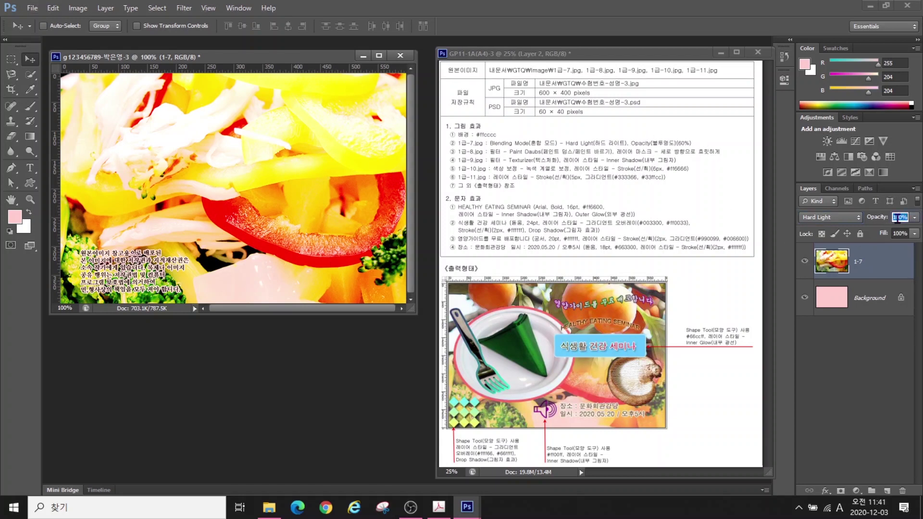
text(60)
key(Return)
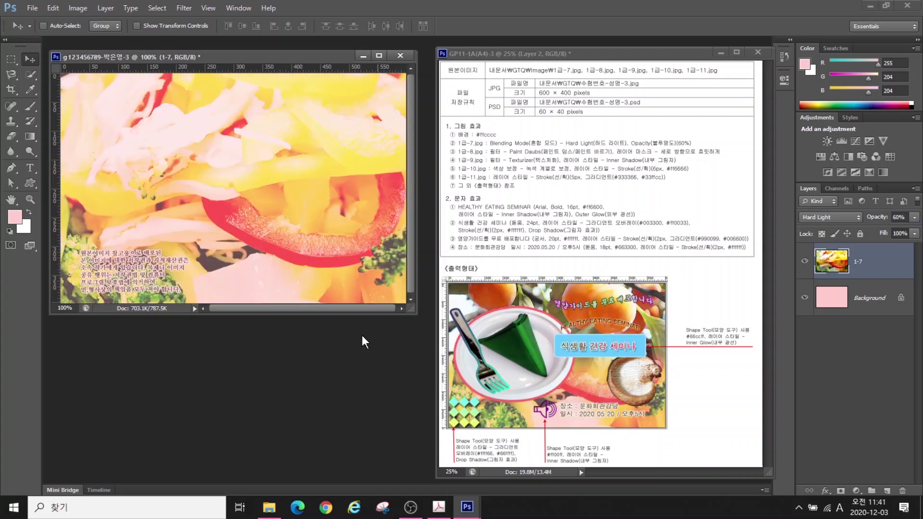
Open the persimmon photo 1급-8.jpg and resize it to 600 px wide
double_click(304, 351)
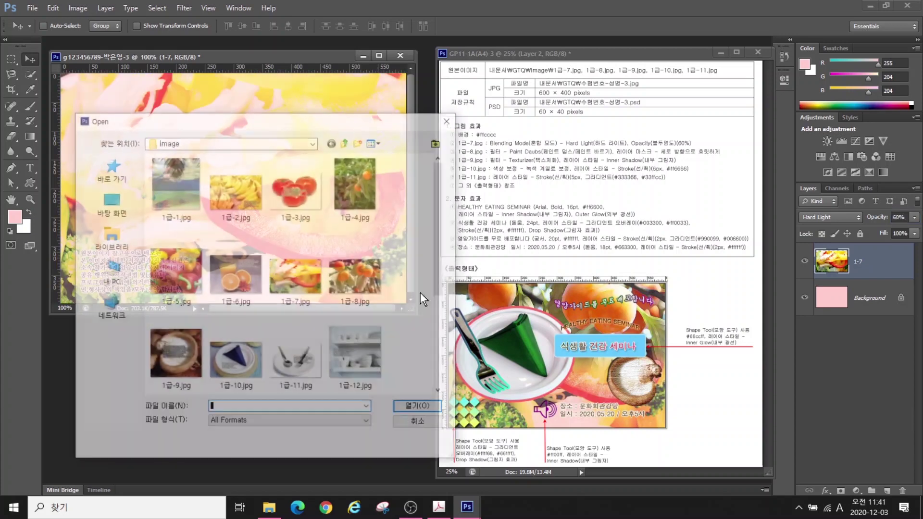
double_click(334, 274)
drag(366, 71, 342, 141)
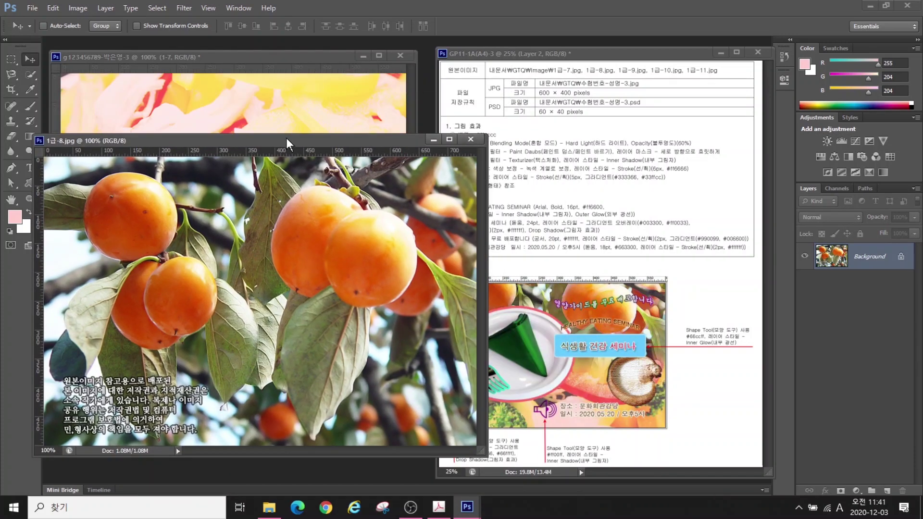
mouse_move(286, 138)
mouse_down()
mouse_move(261, 177)
mouse_move(195, 234)
mouse_move(267, 120)
mouse_move(279, 142)
mouse_up()
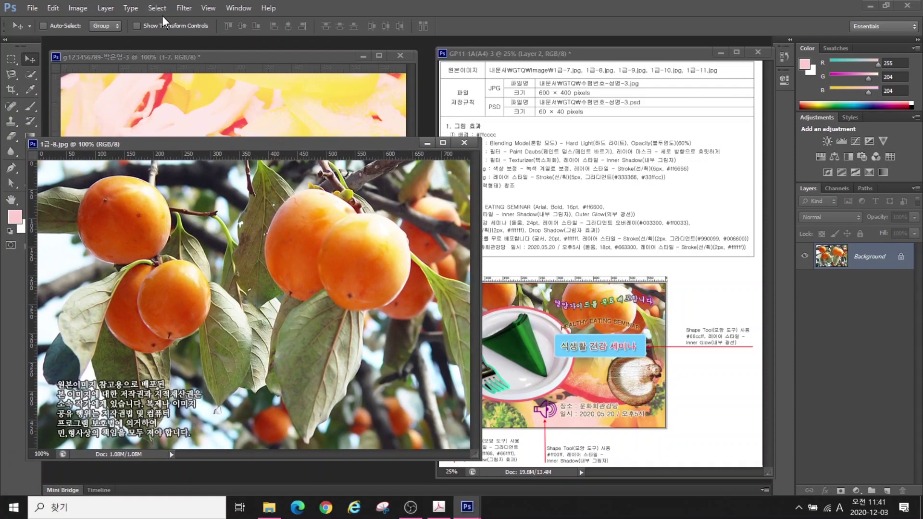
click(78, 8)
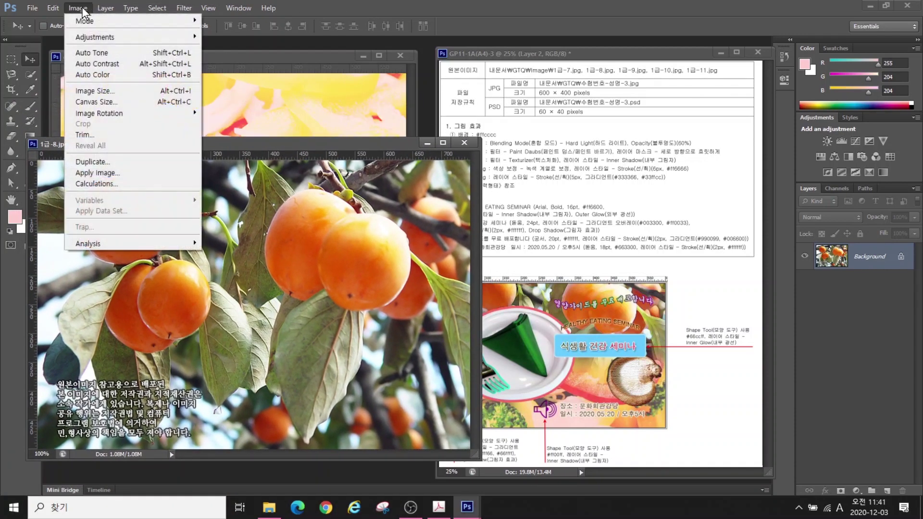
click(103, 91)
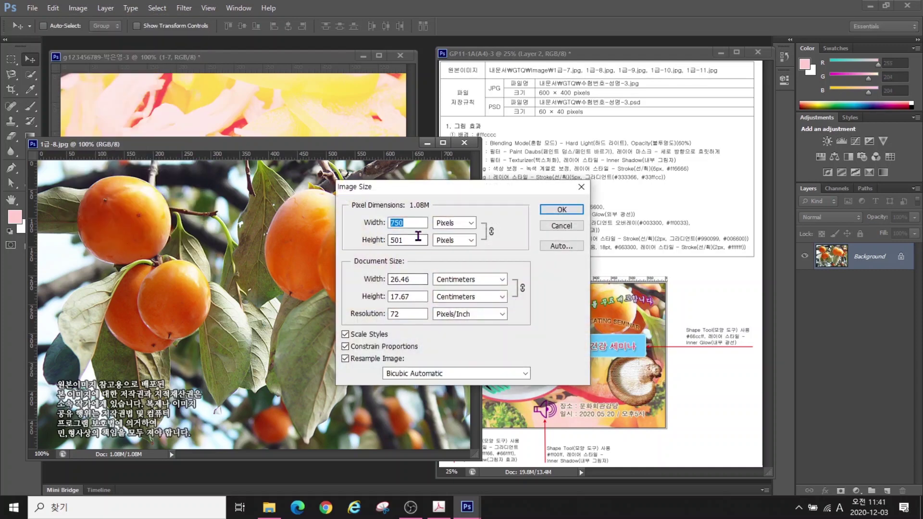
text(600)
key(Return)
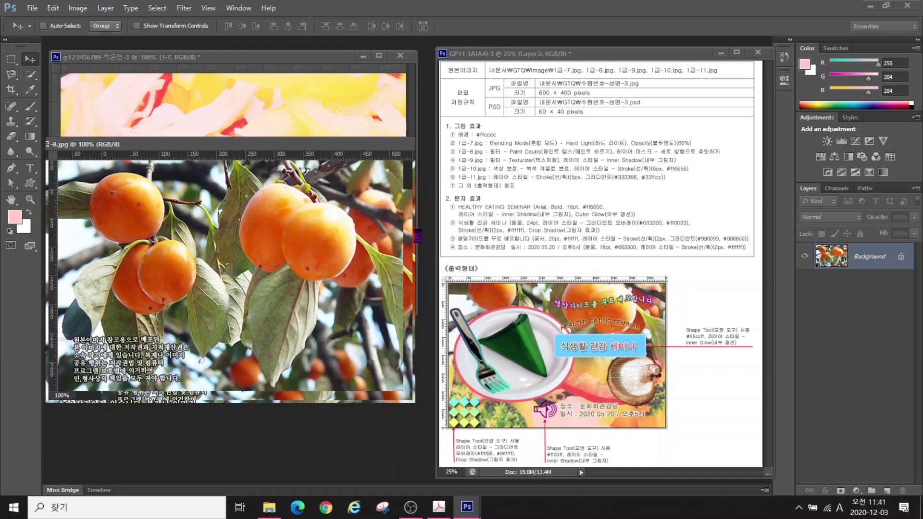
Copy the persimmon into the poster, close the source unsaved, and name the layer 1-8
drag(328, 146, 420, 197)
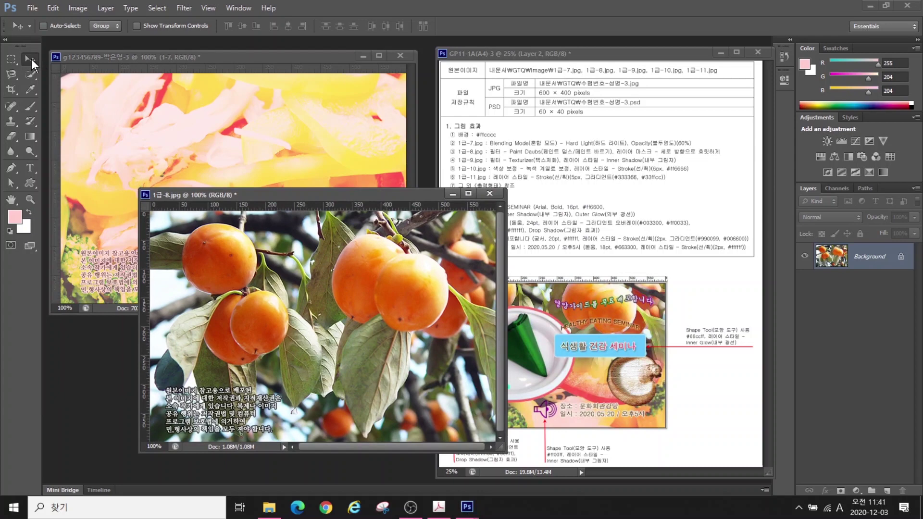
drag(272, 230, 264, 140)
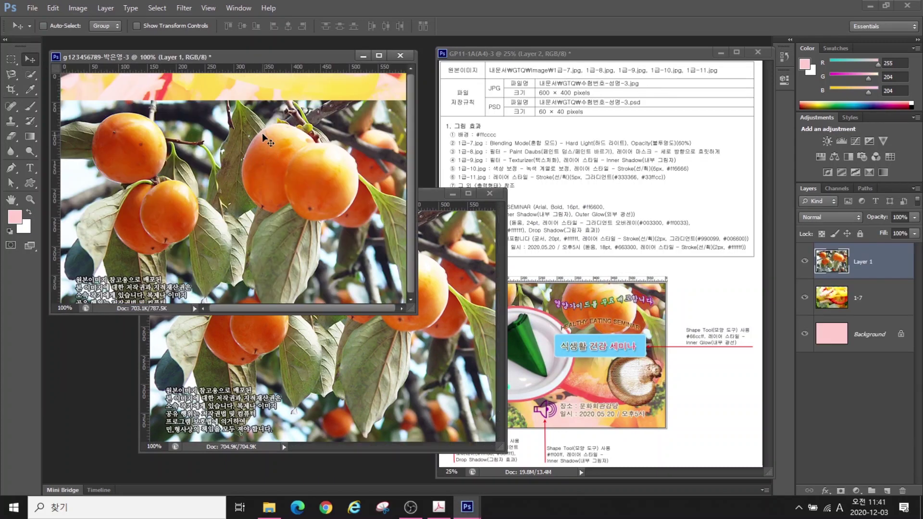
click(489, 194)
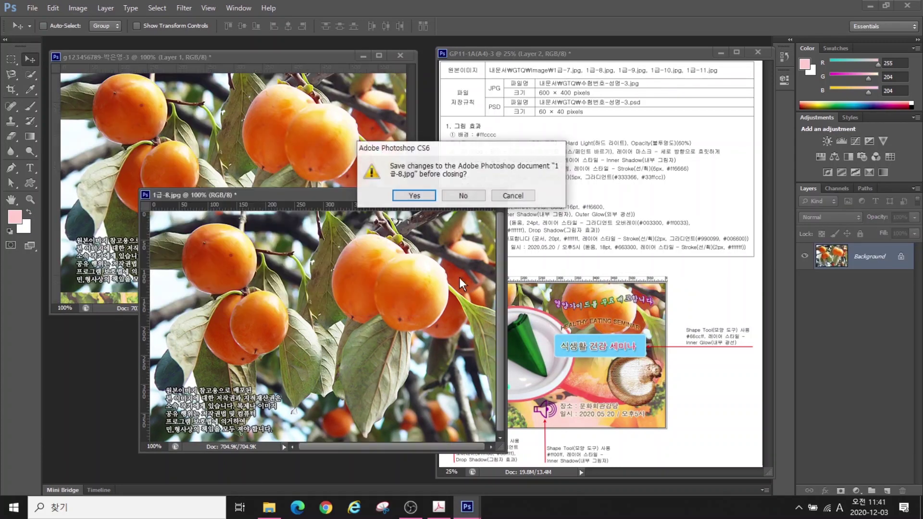
click(462, 196)
double_click(867, 260)
text(1-8)
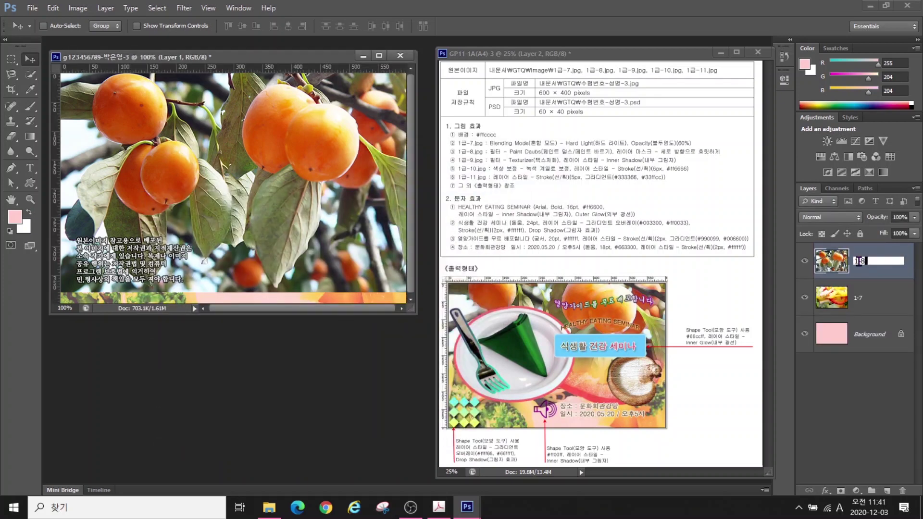
key(Return)
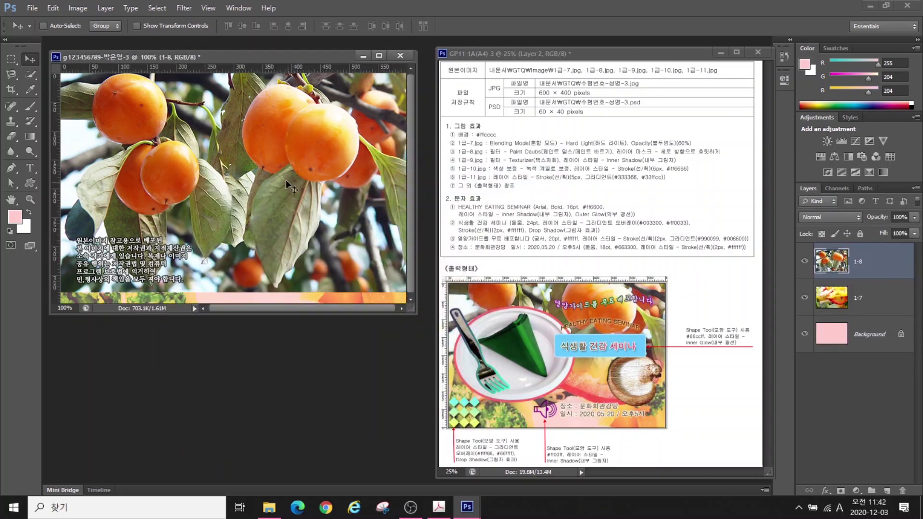
Nudge the persimmon layer up and apply the Artistic Paint Daubs filter from the Filter Gallery
mouse_move(284, 150)
mouse_down()
mouse_move(281, 126)
mouse_move(282, 136)
mouse_up()
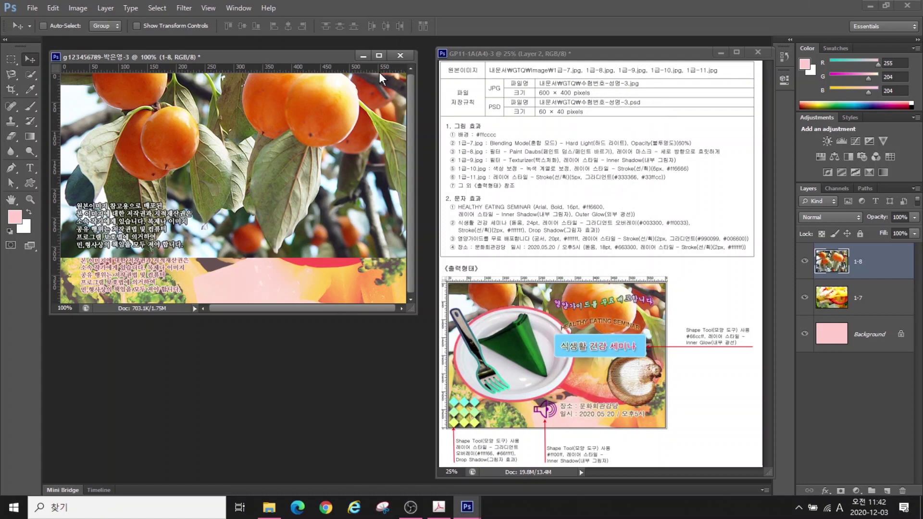
click(183, 8)
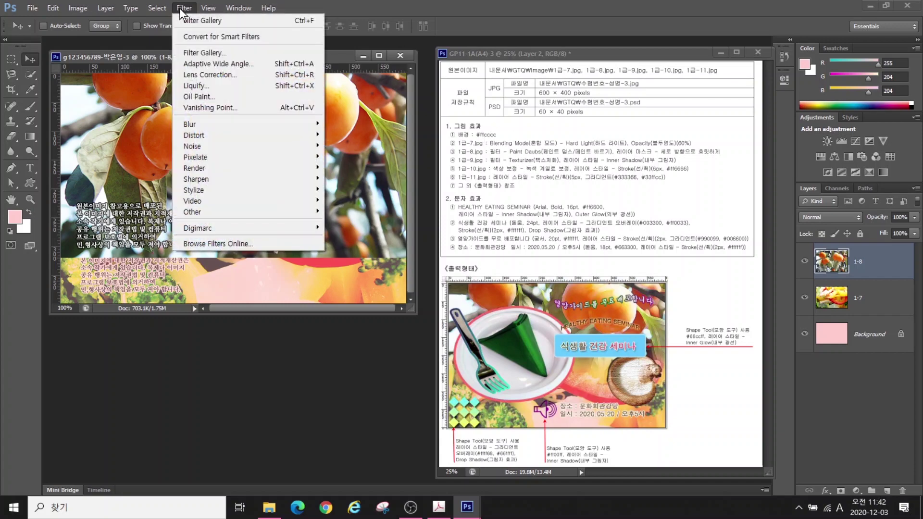
click(188, 53)
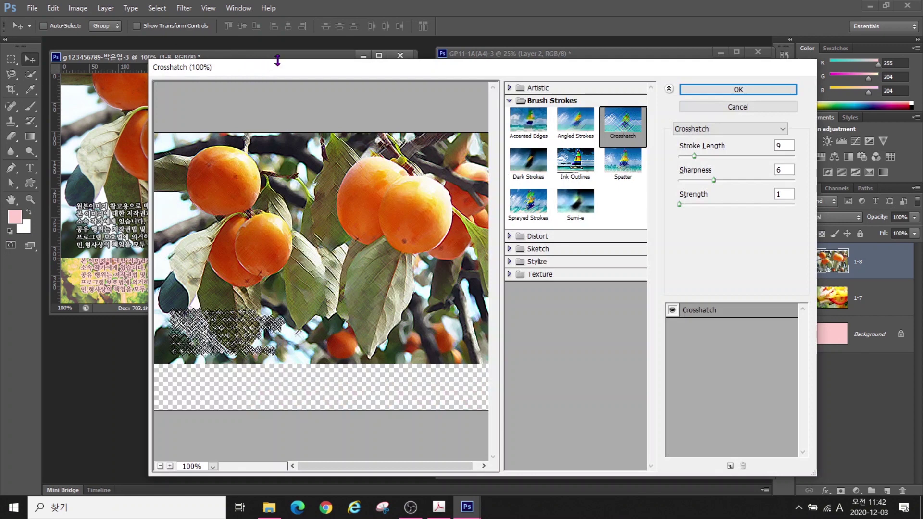
click(509, 88)
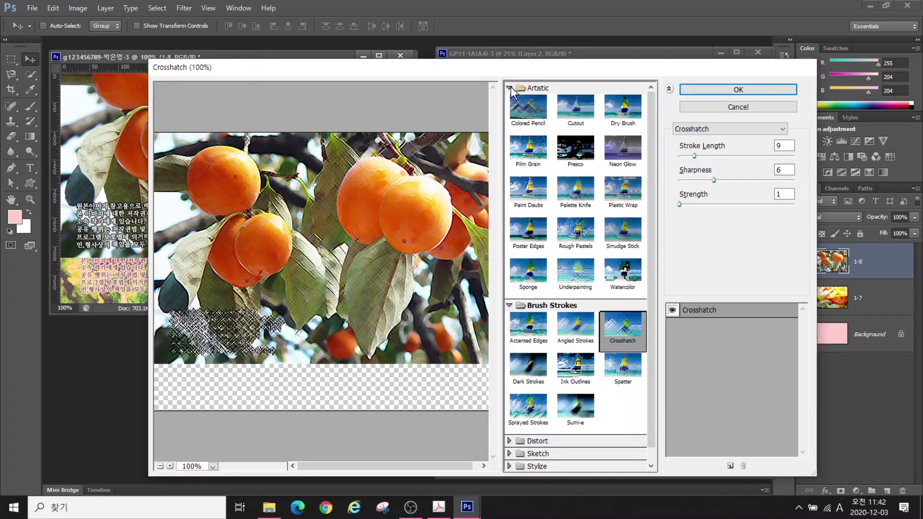
click(529, 206)
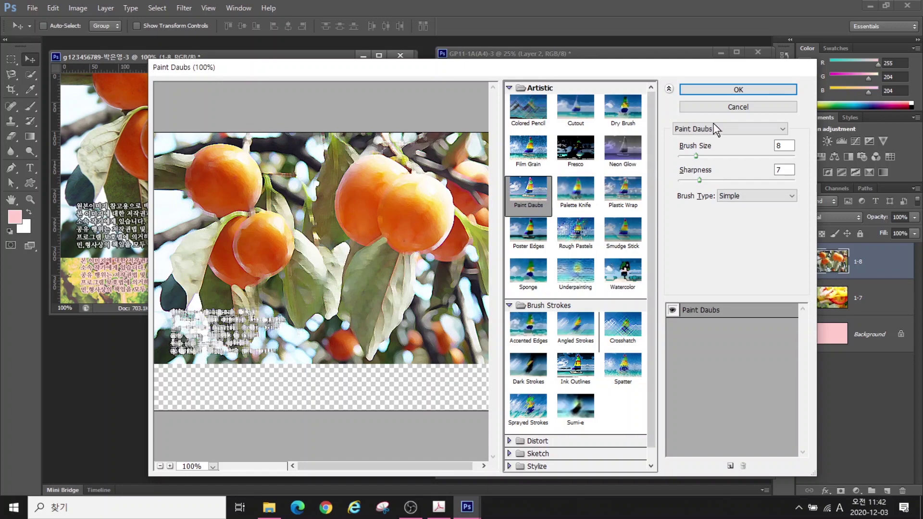
click(738, 89)
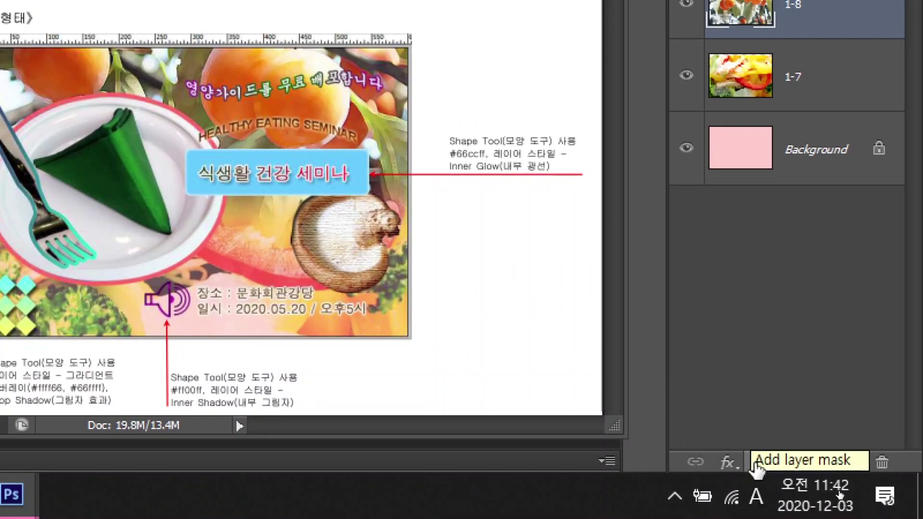
Add a layer mask to layer 1-8 and bring up the Gradient tool's gradient editor
click(757, 463)
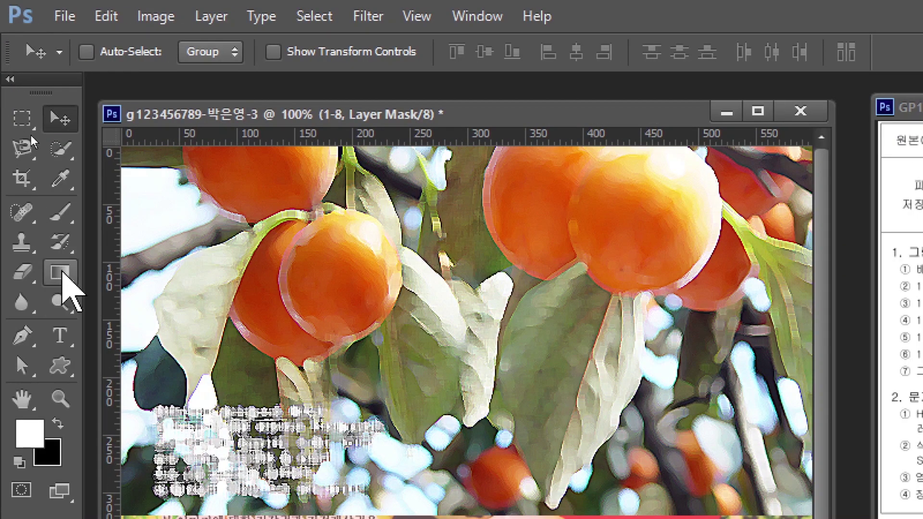
click(61, 272)
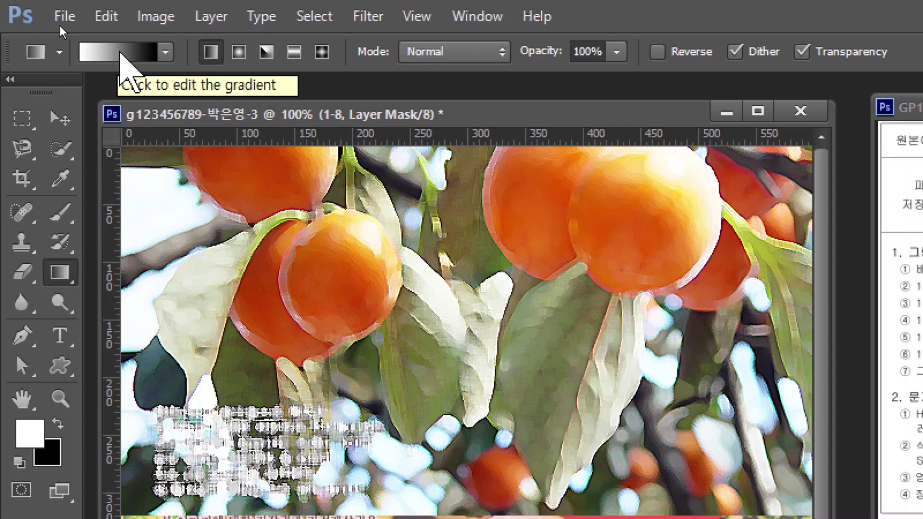
click(114, 52)
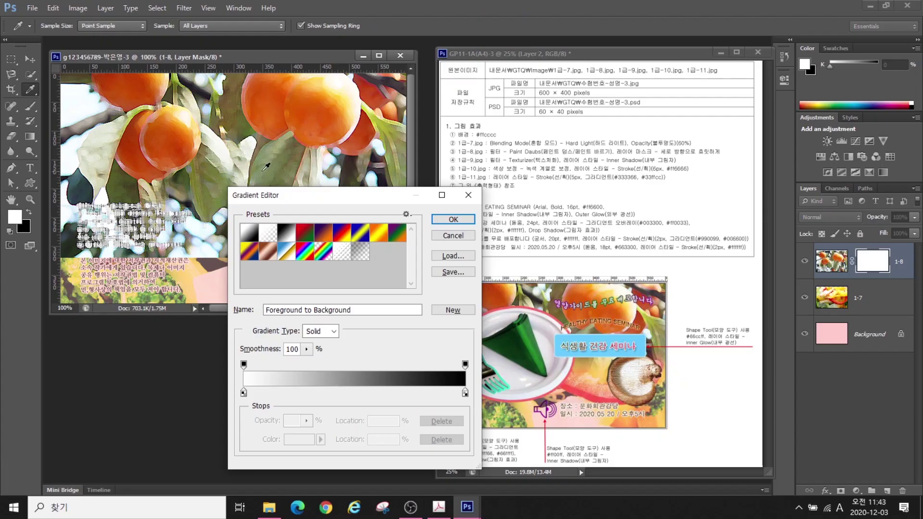
Choose the Foreground to Background gradient preset
drag(610, 400, 537, 240)
click(212, 150)
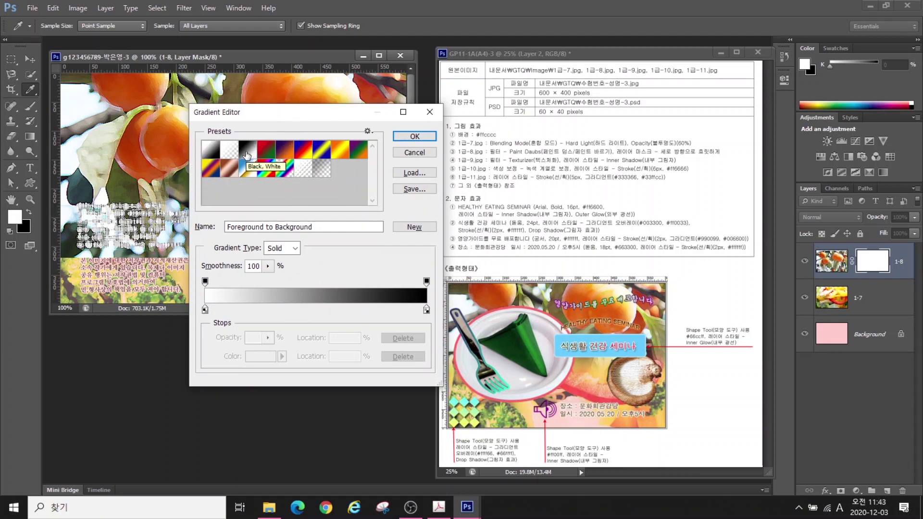
click(413, 137)
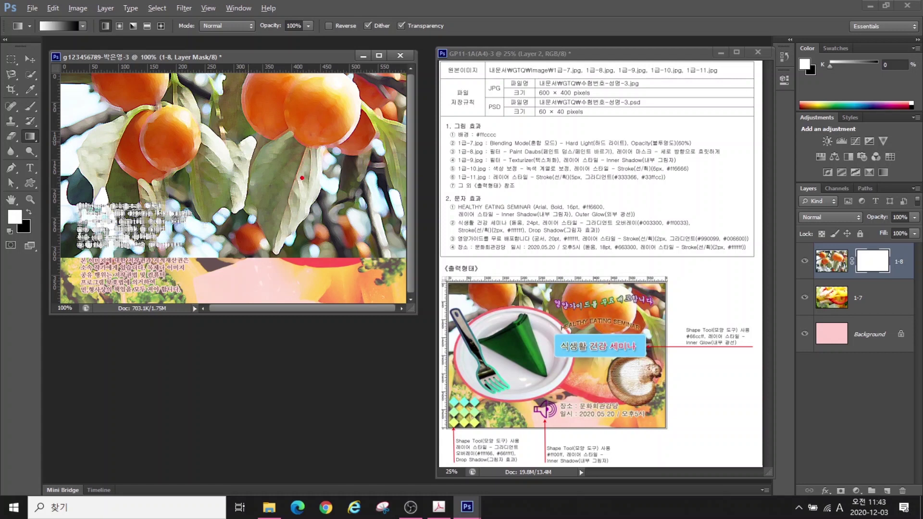
Drag a vertical gradient on the 1-8 mask so the persimmon's lower part fades away
mouse_move(344, 183)
mouse_down()
mouse_move(207, 193)
mouse_move(96, 129)
mouse_move(159, 83)
mouse_move(283, 83)
mouse_move(339, 166)
mouse_up()
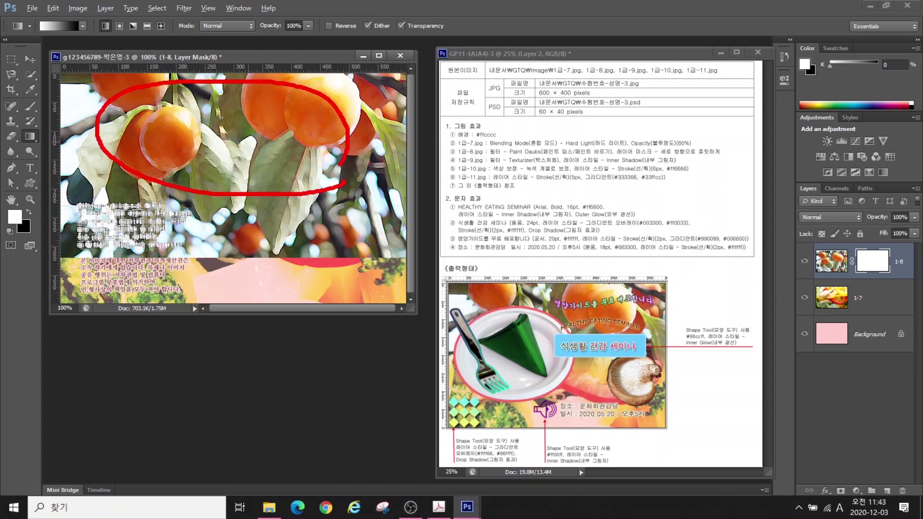
mouse_move(304, 224)
mouse_down()
mouse_move(192, 221)
mouse_move(108, 238)
mouse_move(143, 277)
mouse_move(283, 281)
mouse_move(346, 242)
mouse_move(298, 231)
mouse_move(318, 220)
mouse_move(151, 283)
mouse_up()
drag(171, 231, 271, 274)
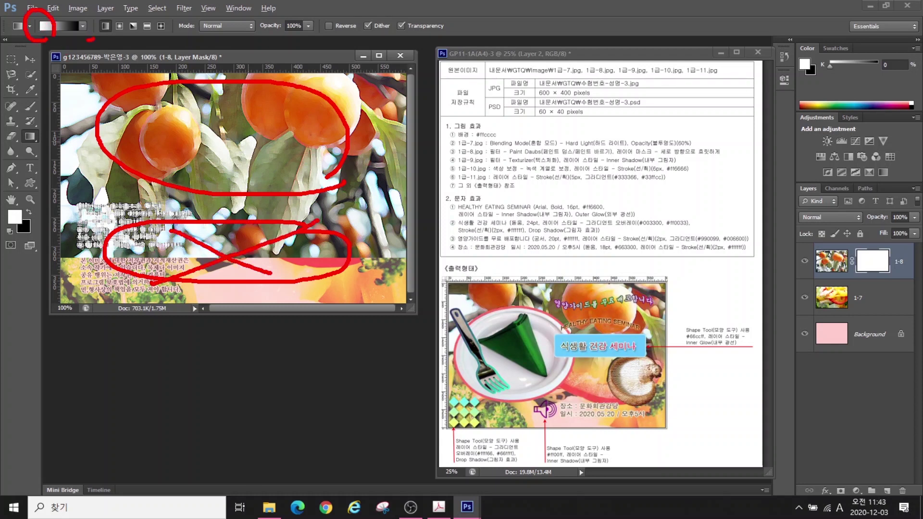
mouse_move(89, 39)
mouse_down()
mouse_move(76, 17)
mouse_move(94, 37)
mouse_up()
drag(141, 161, 144, 295)
drag(159, 255, 146, 286)
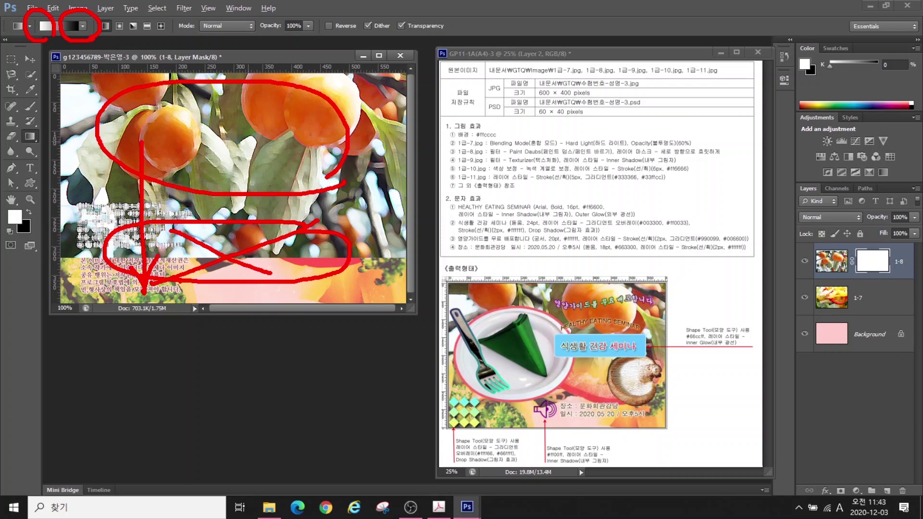
key(Escape)
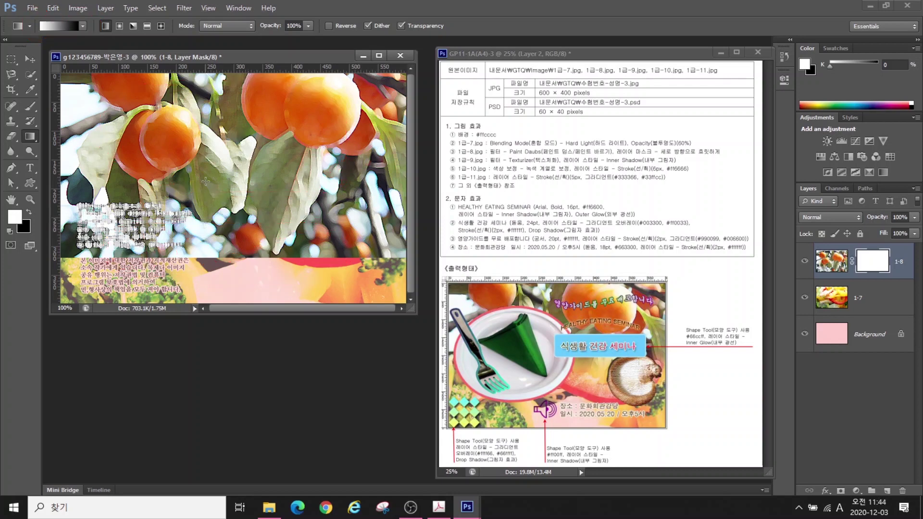
drag(204, 223, 203, 239)
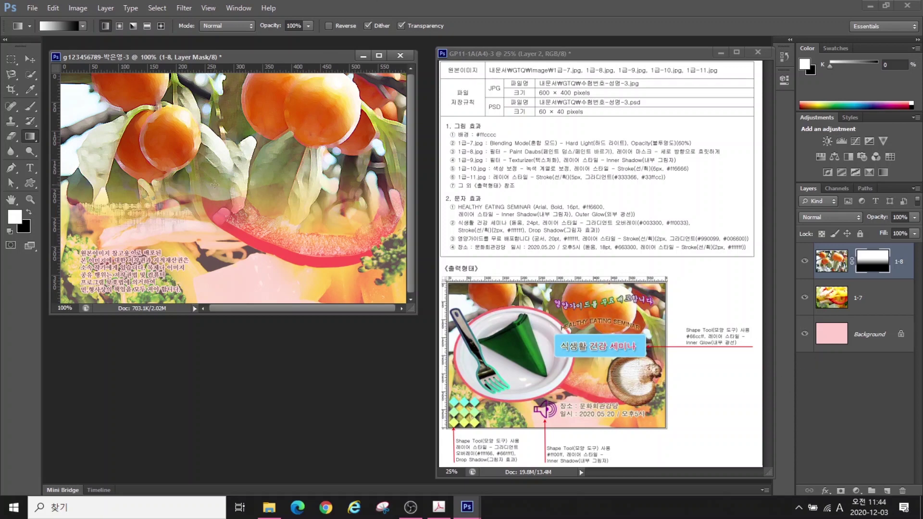
Open 1급-9.jpg beside the poster and discard a rough quick selection of the mushroom cap
key(ctrl+o)
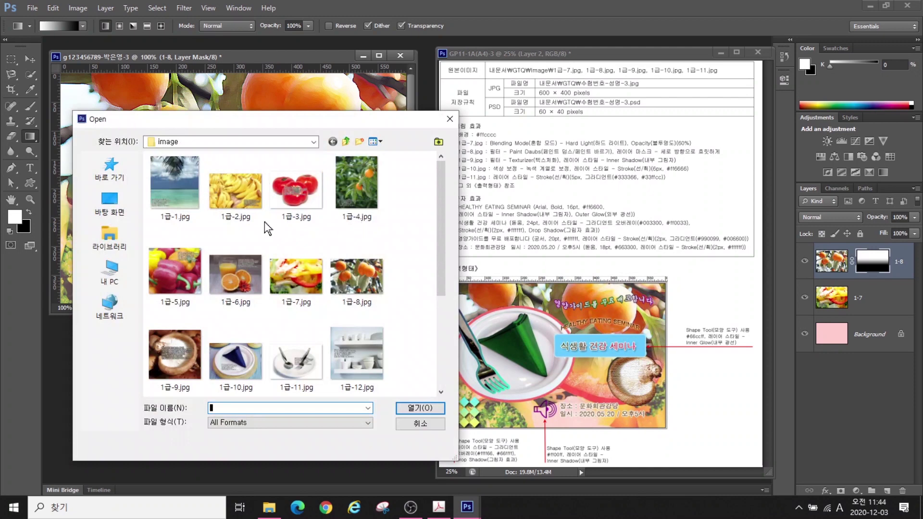
double_click(175, 354)
drag(210, 69, 481, 226)
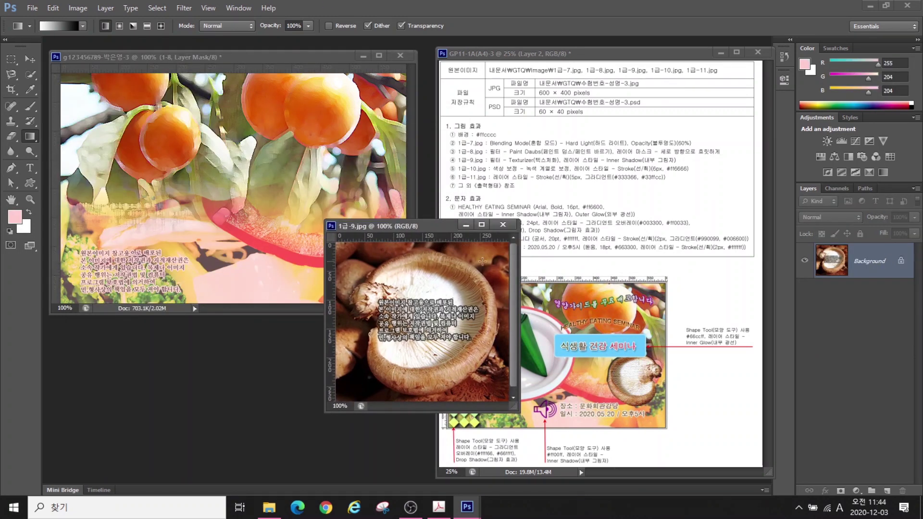
click(31, 75)
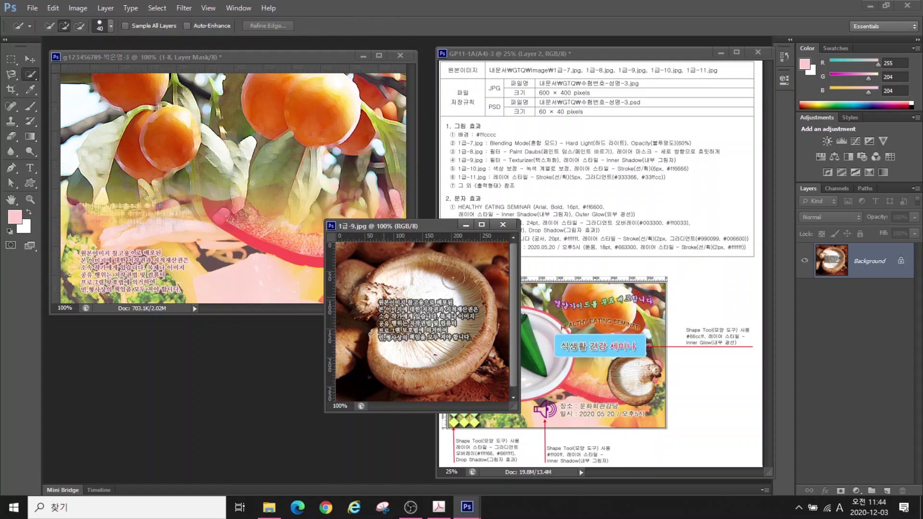
mouse_move(450, 364)
mouse_down()
mouse_move(404, 363)
mouse_move(393, 343)
mouse_move(418, 294)
mouse_move(432, 363)
mouse_move(458, 358)
mouse_move(483, 299)
mouse_move(431, 274)
mouse_move(441, 272)
mouse_move(362, 297)
mouse_move(392, 356)
mouse_up()
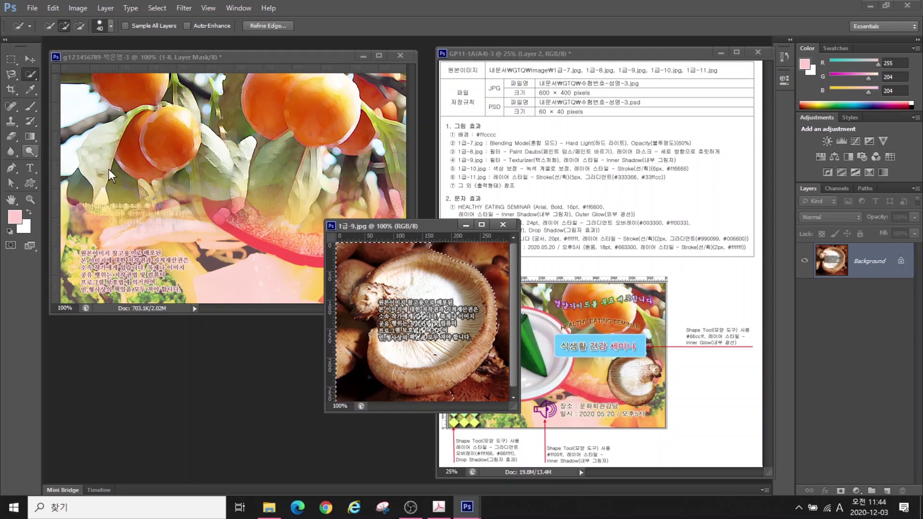
key(ctrl+d)
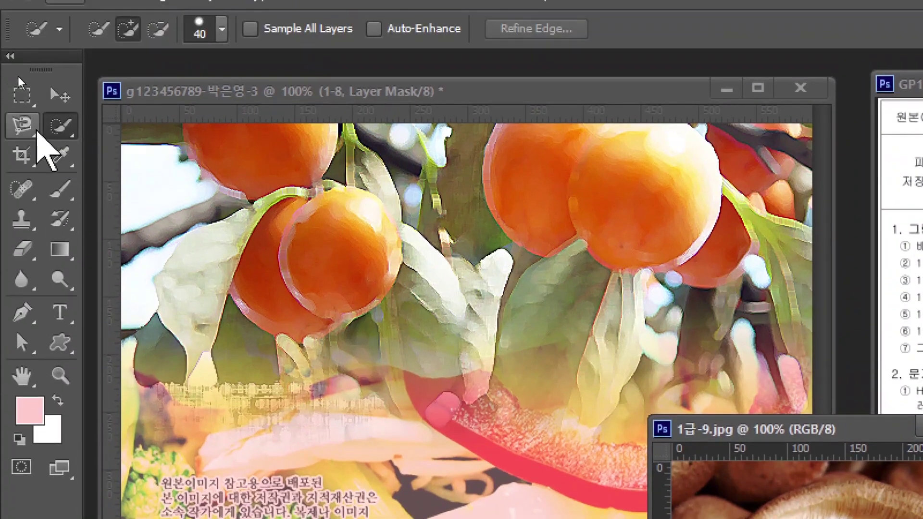
Trace the mushroom with the Magnetic Lasso and drag it into the poster as layer 1-9
click(23, 125)
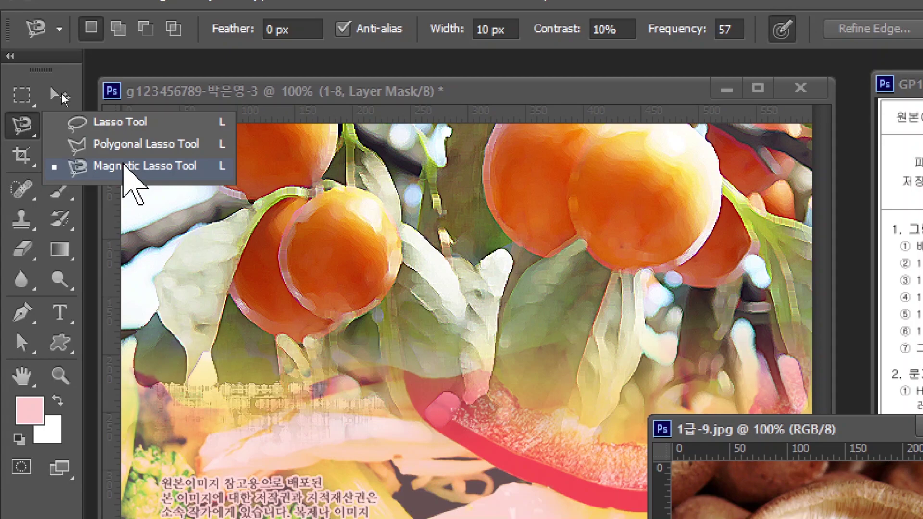
click(126, 166)
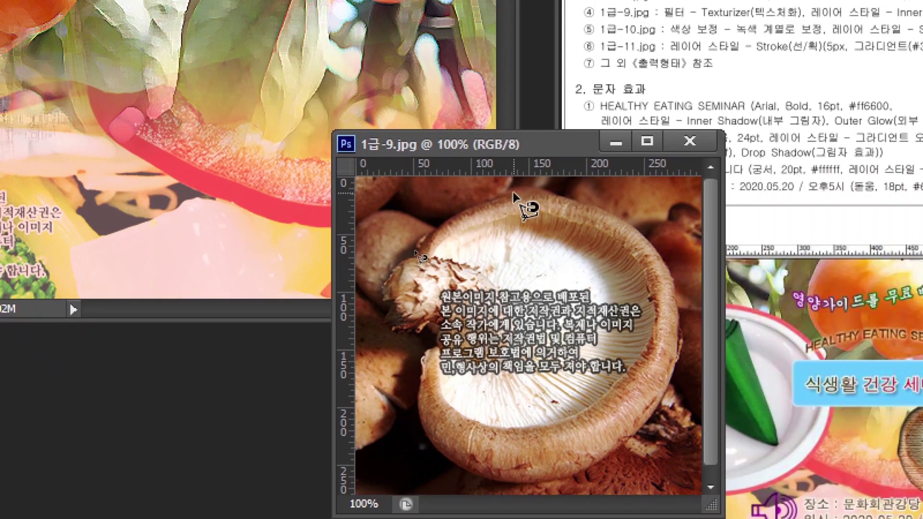
click(518, 194)
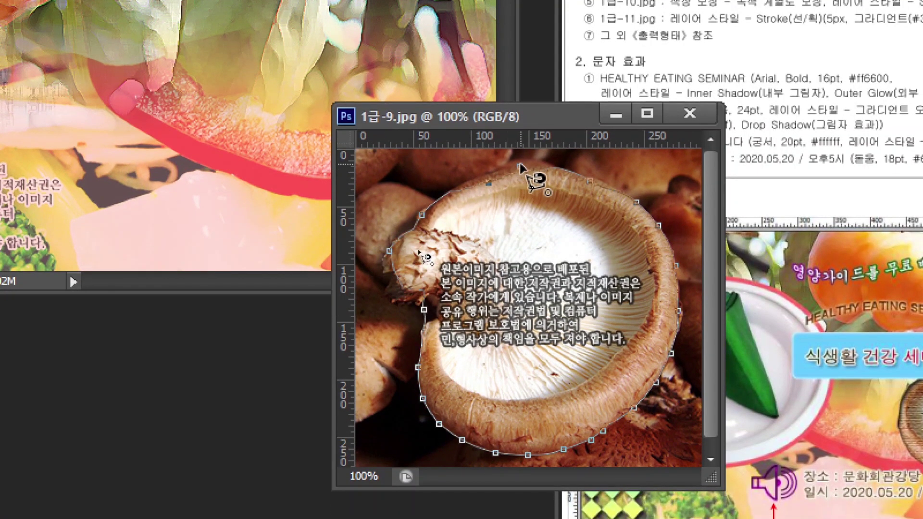
click(521, 174)
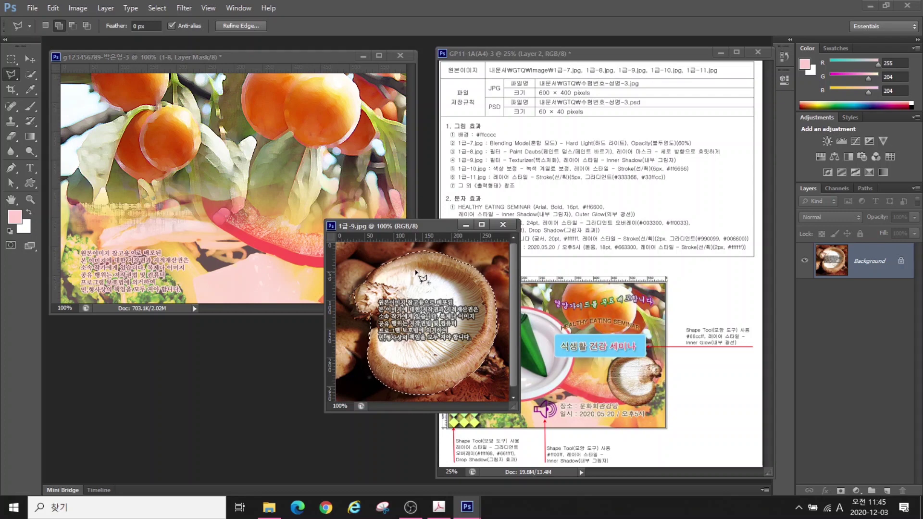
key(v)
drag(392, 269, 207, 202)
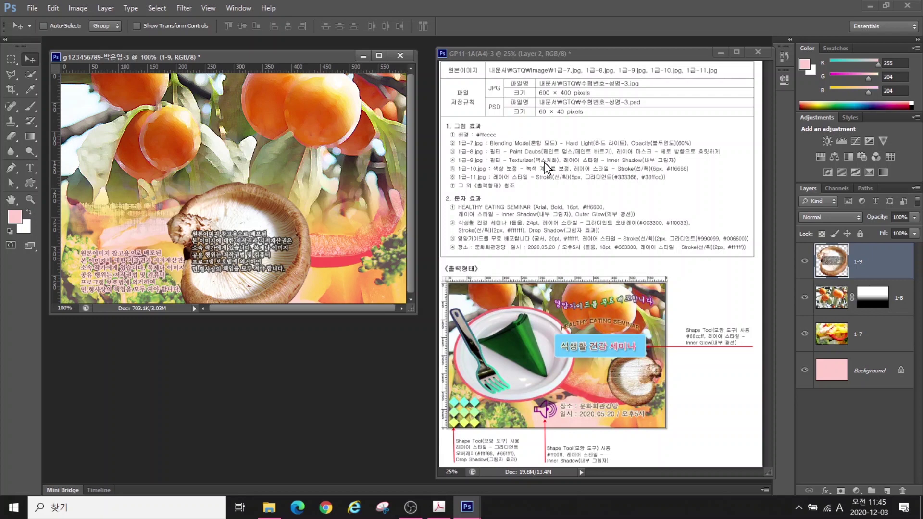
click(183, 8)
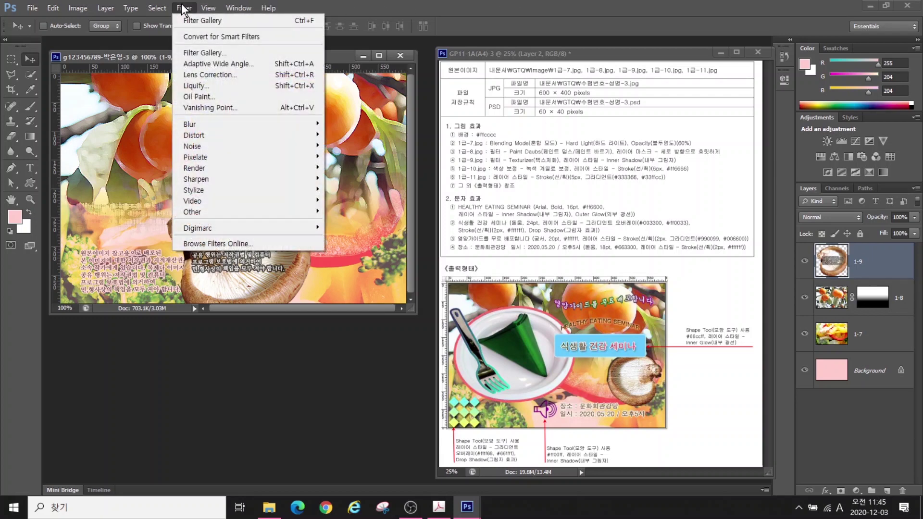
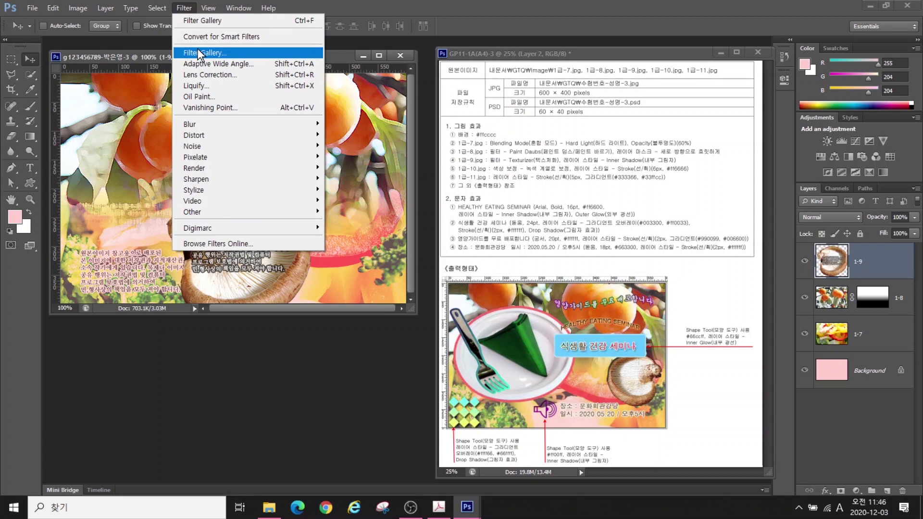
Apply the Texturizer filter from the Filter Gallery to the 1-9 basket
click(198, 50)
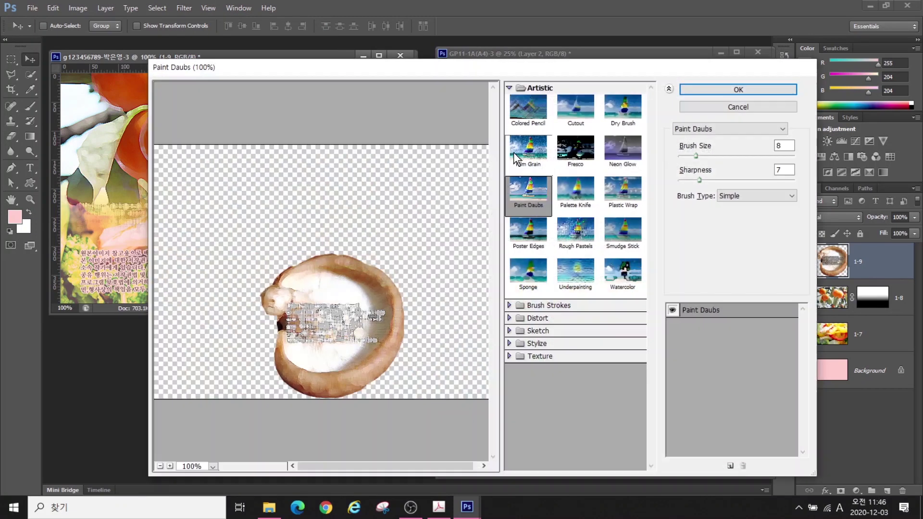
click(534, 356)
click(639, 393)
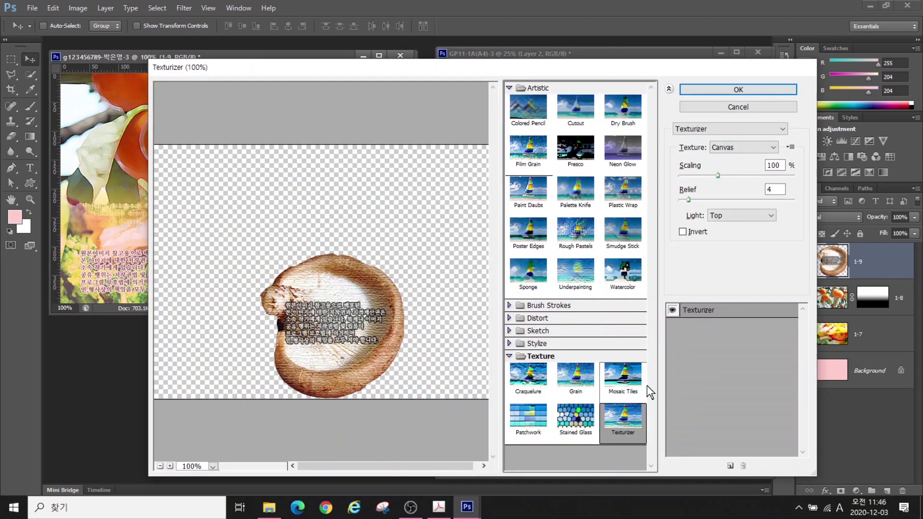
key(Return)
Shrink the basket to about 71%, flip it horizontally and place it at the right edge
drag(275, 258, 300, 222)
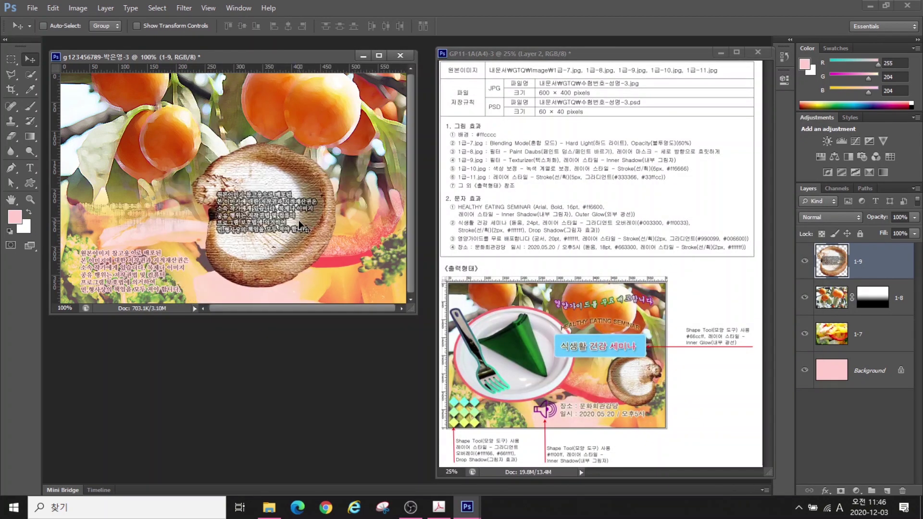
key(ctrl+t)
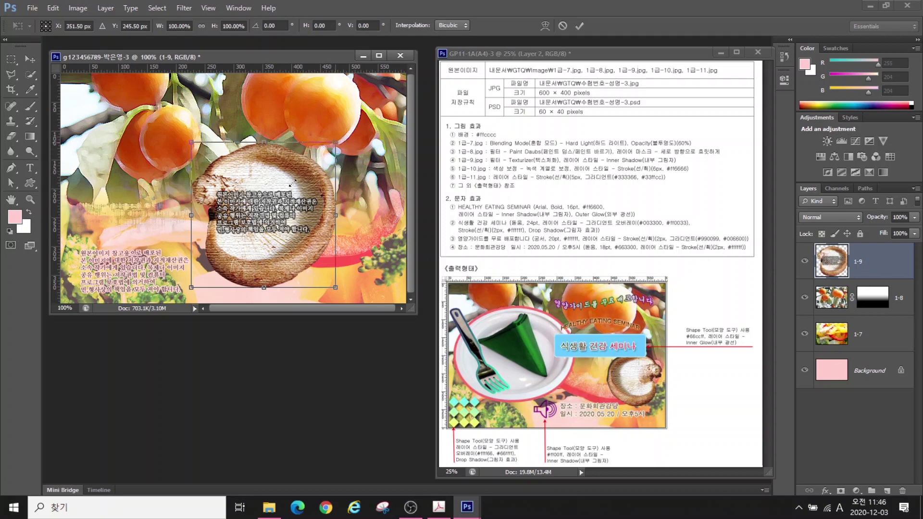
drag(293, 183, 293, 183)
drag(242, 206, 327, 200)
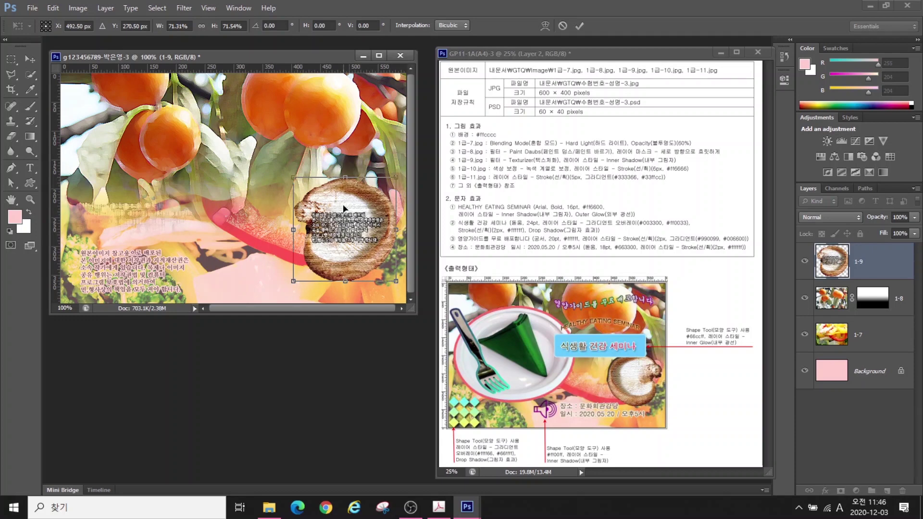
right_click(350, 198)
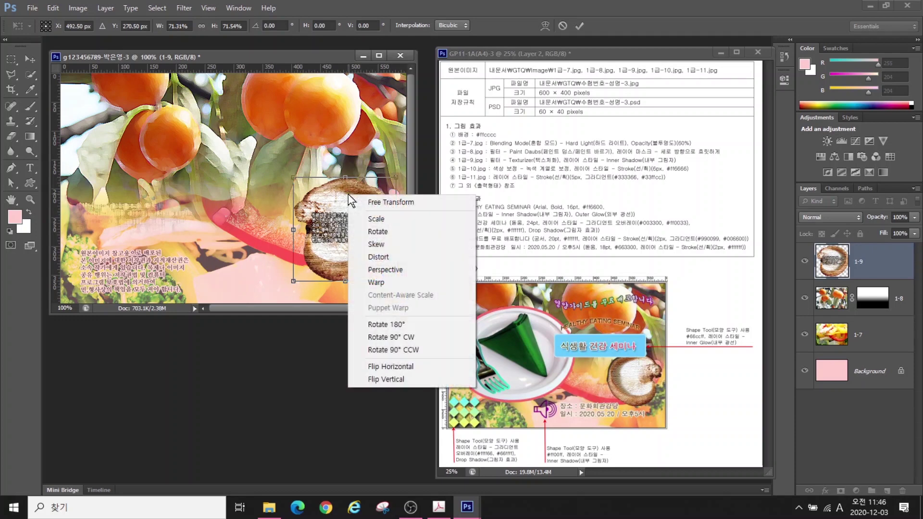
click(391, 367)
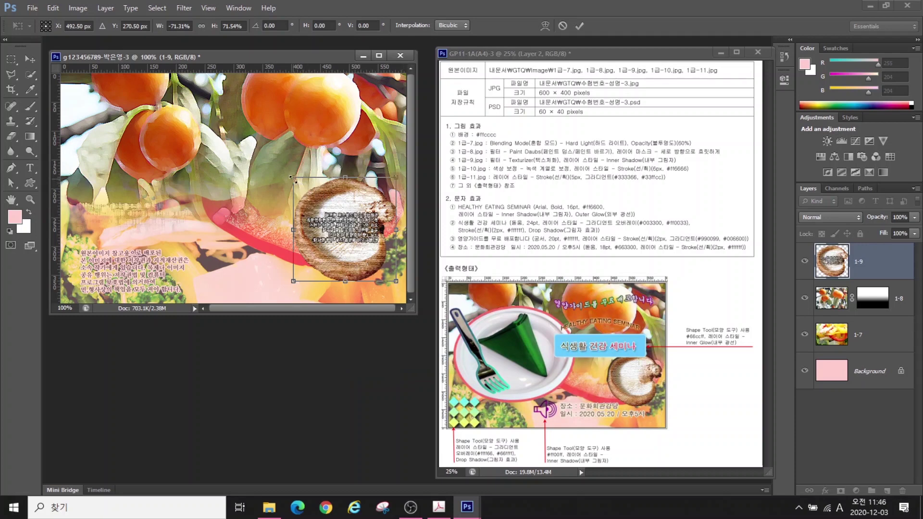
drag(310, 195, 313, 179)
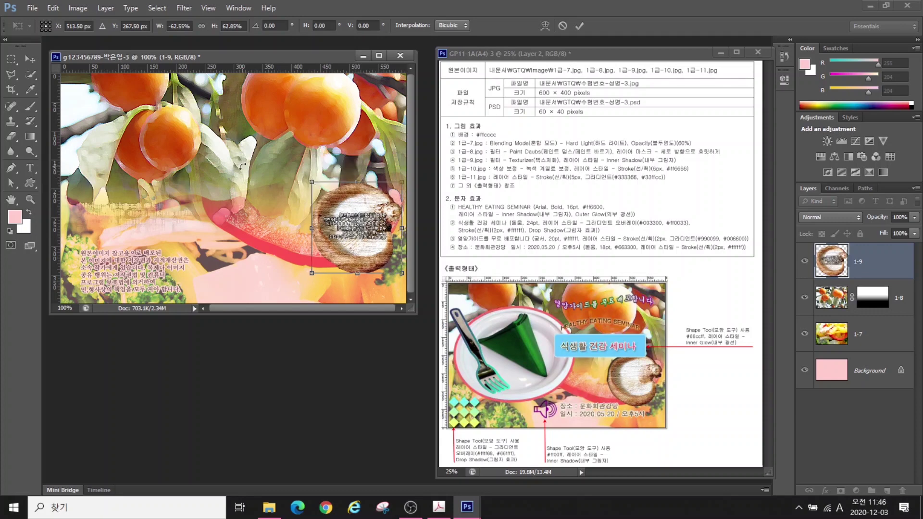
key(Return)
Add an Inner Shadow to the basket, then pick 1급-10.jpg to open
click(825, 490)
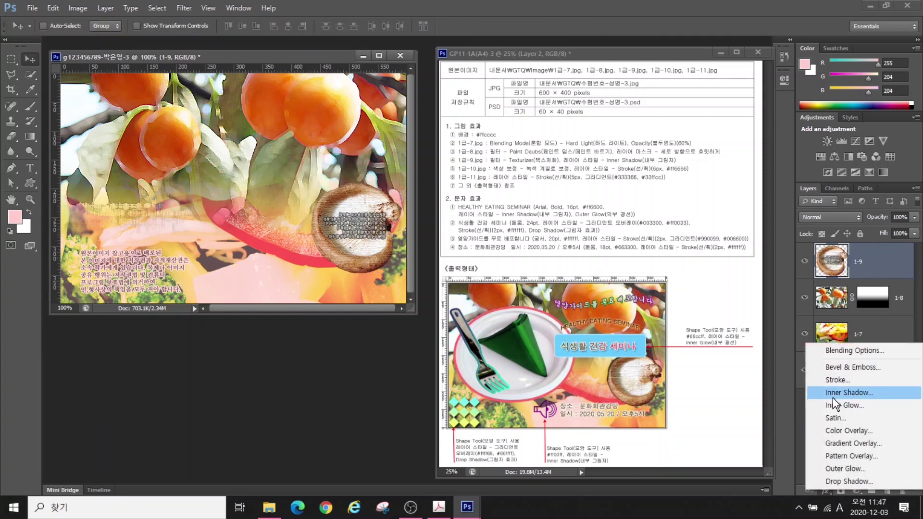
click(832, 397)
key(Return)
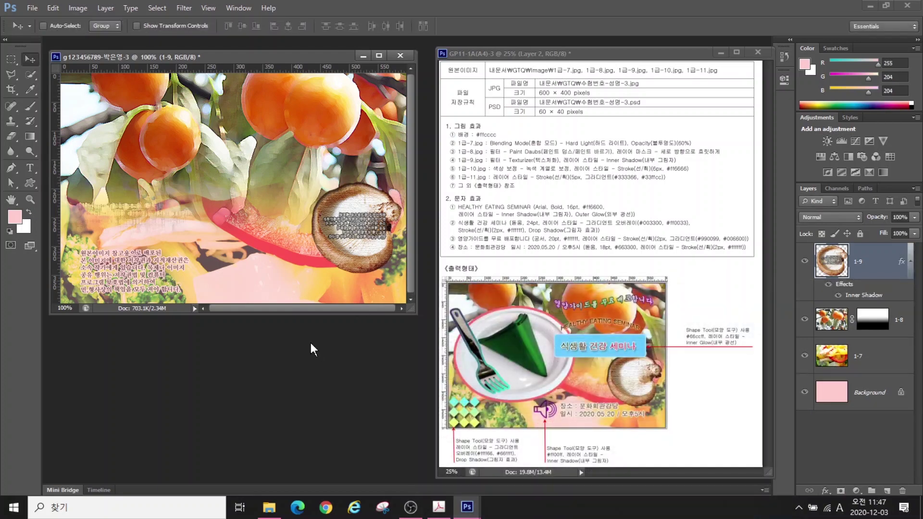
key(ctrl+o)
click(236, 358)
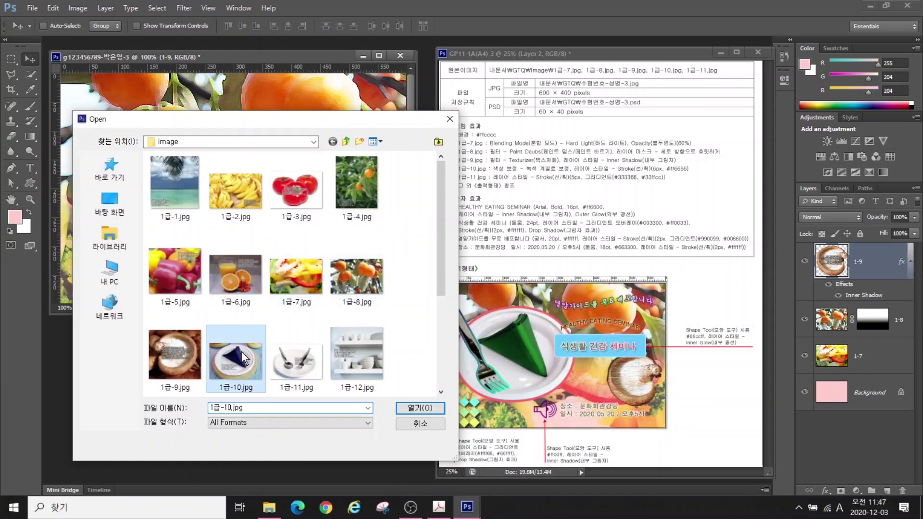
Open 1급-10.jpg, quick-select the napkin plate and drag it into the poster
click(404, 408)
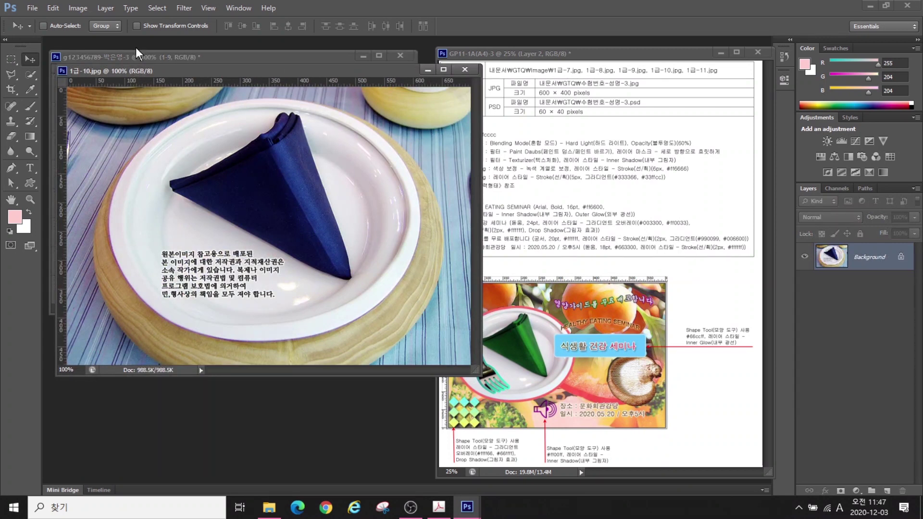
click(28, 77)
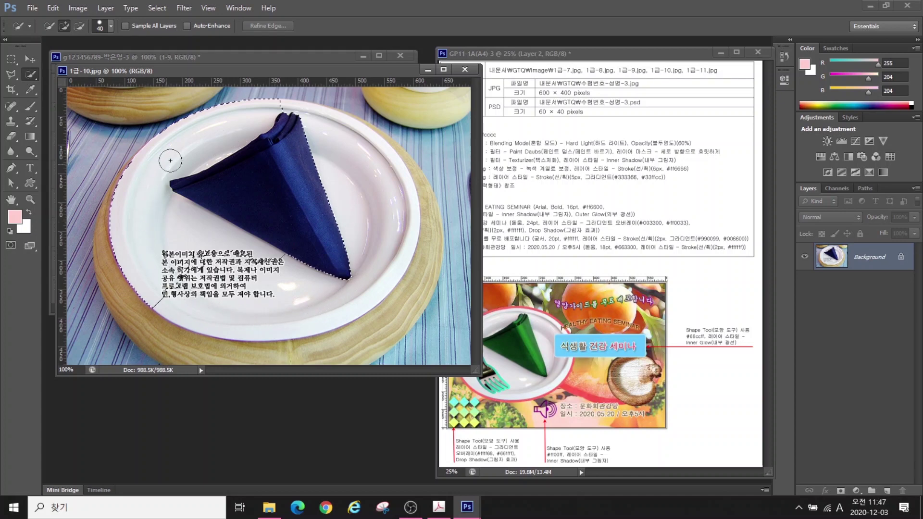
drag(316, 74, 557, 186)
click(29, 59)
drag(482, 322, 225, 213)
Shrink the plate into the poster's upper left and quick-select its blue napkin
key(ctrl+t)
drag(93, 102, 212, 193)
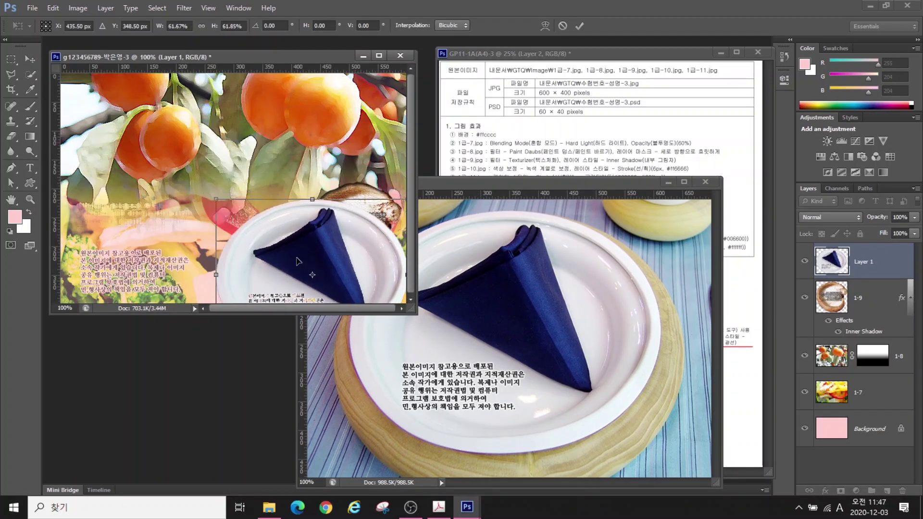
drag(312, 250, 175, 156)
key(Return)
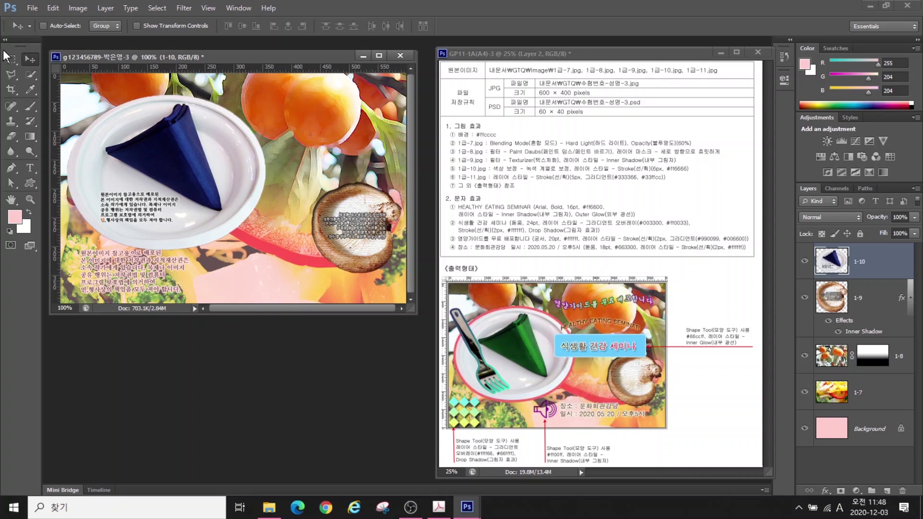
click(31, 75)
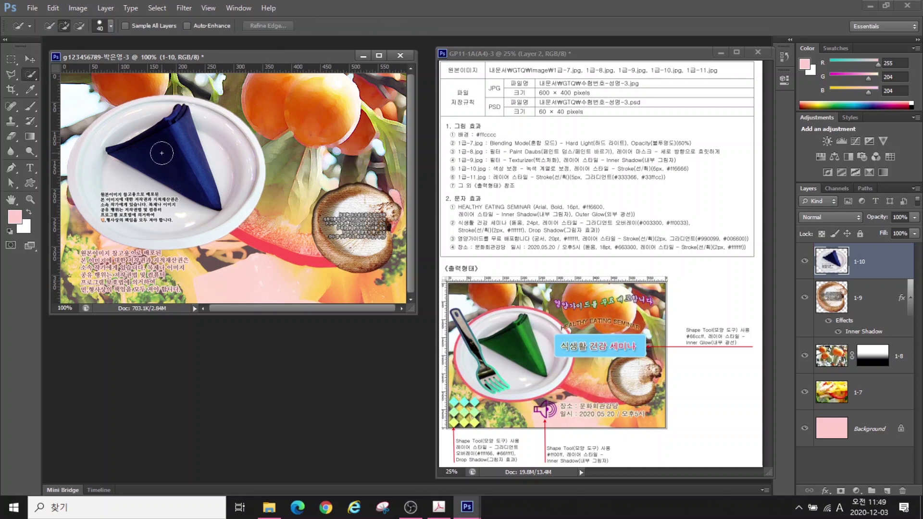
mouse_move(170, 156)
mouse_down()
mouse_move(163, 144)
mouse_move(179, 136)
mouse_move(168, 166)
mouse_up()
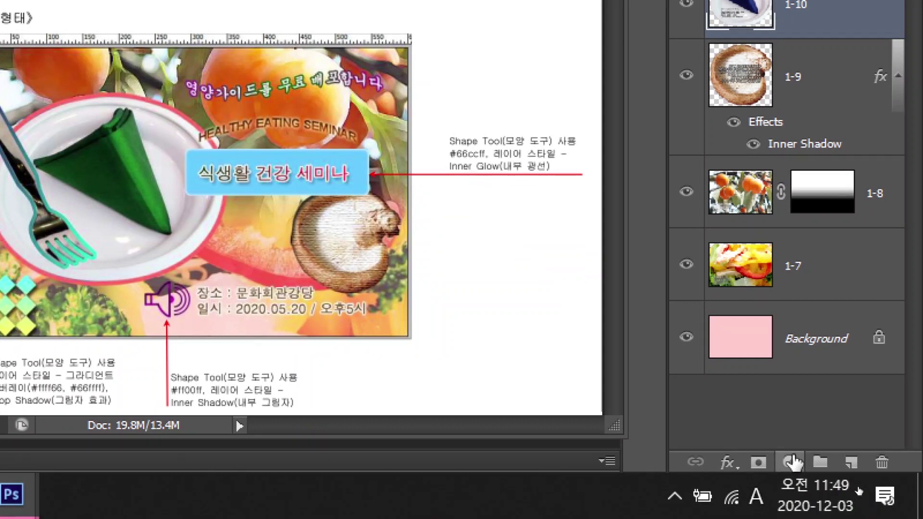
Add a Hue/Saturation adjustment with Hue -129 to turn the napkin green
click(790, 463)
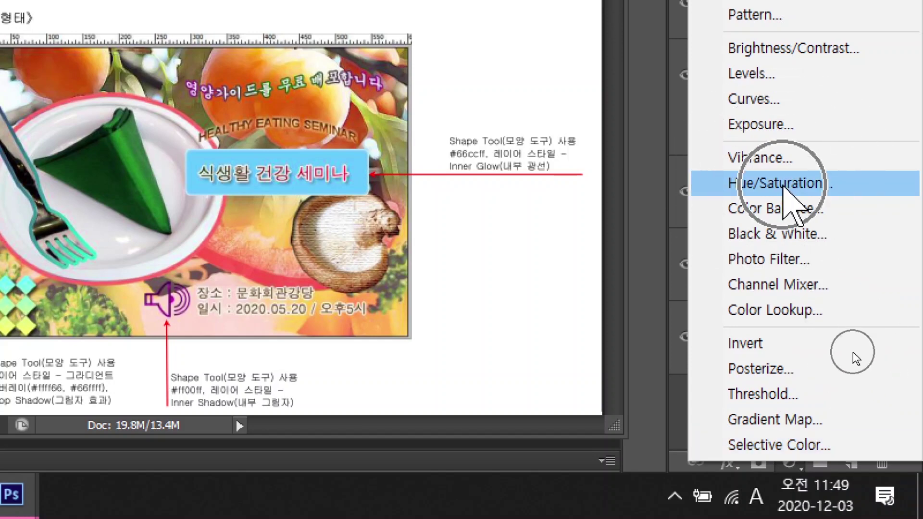
click(783, 184)
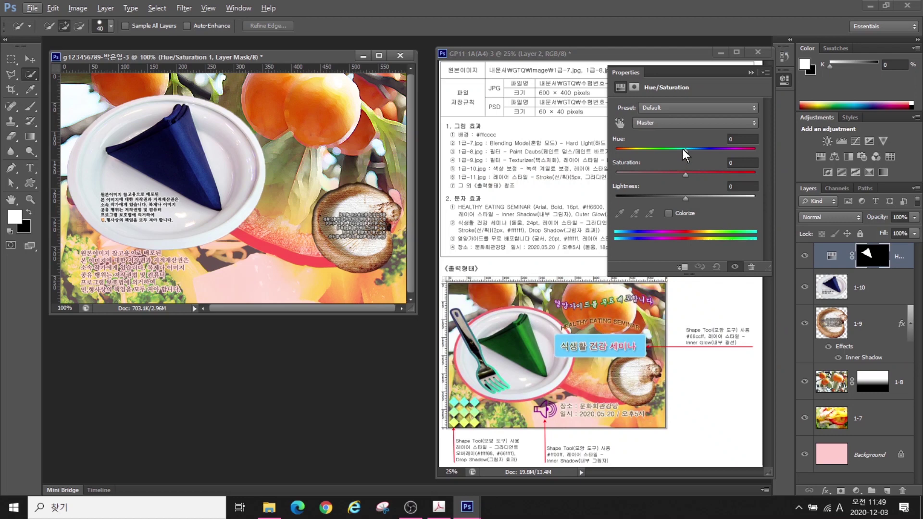
drag(683, 149, 631, 158)
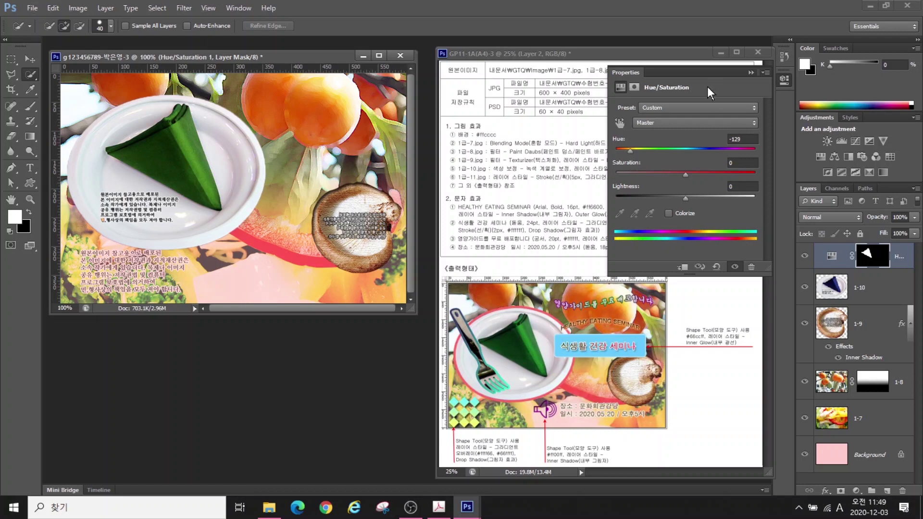
click(748, 73)
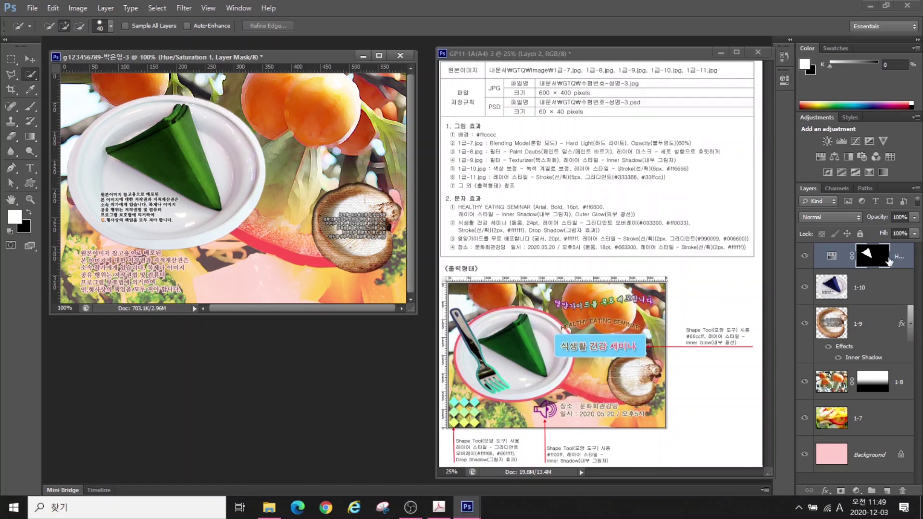
Outline the 1-10 plate with a #ff6666 pink stroke
click(865, 290)
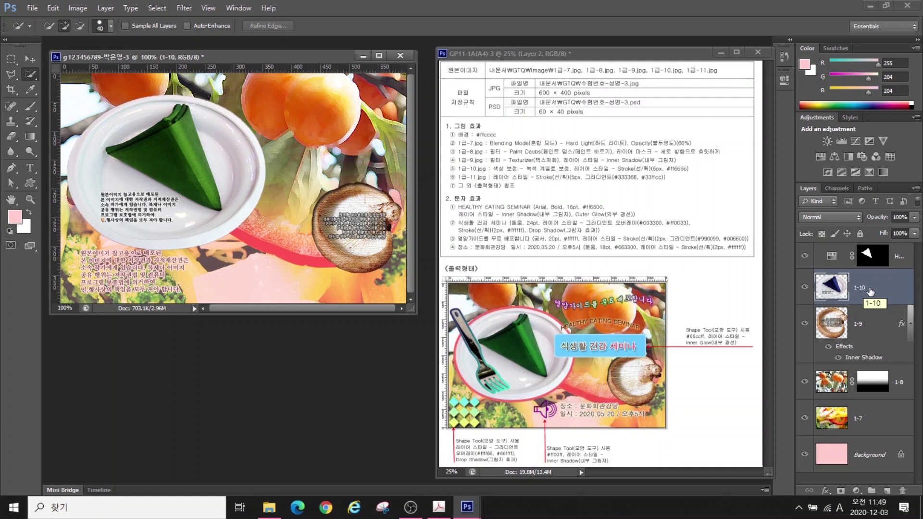
click(825, 491)
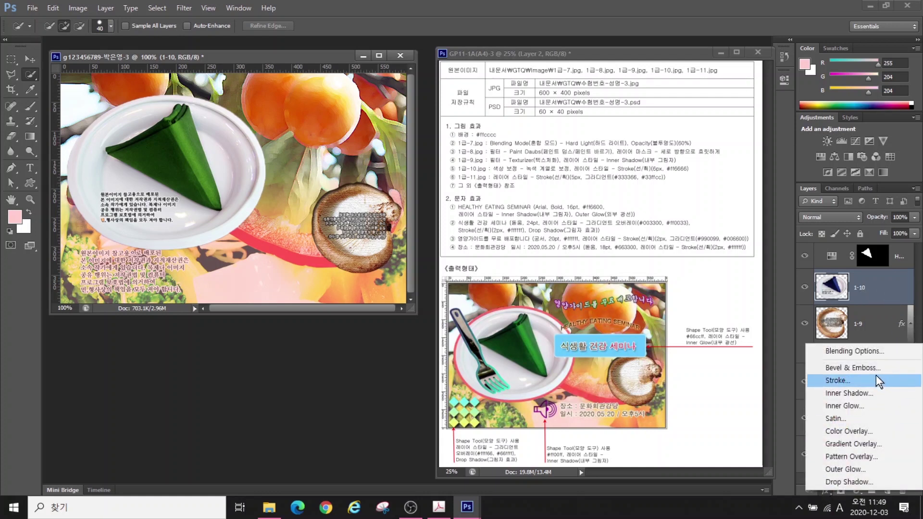
click(831, 382)
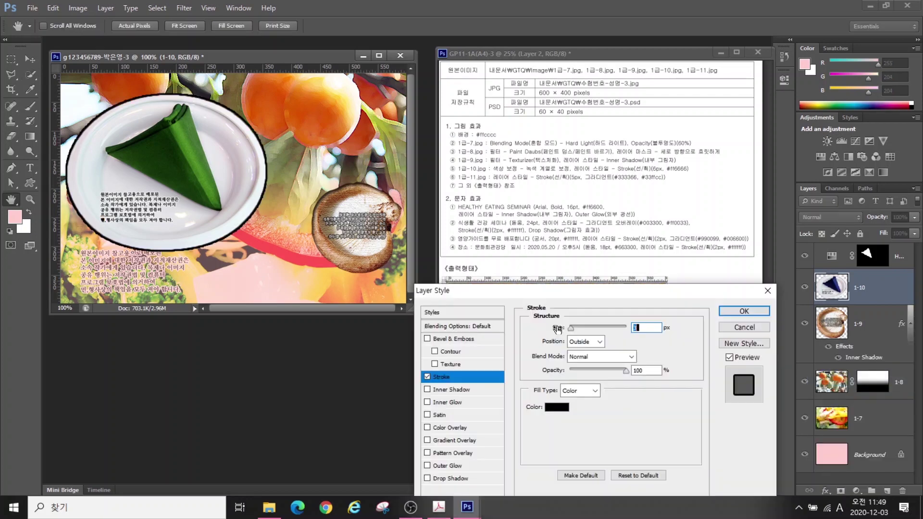
click(557, 407)
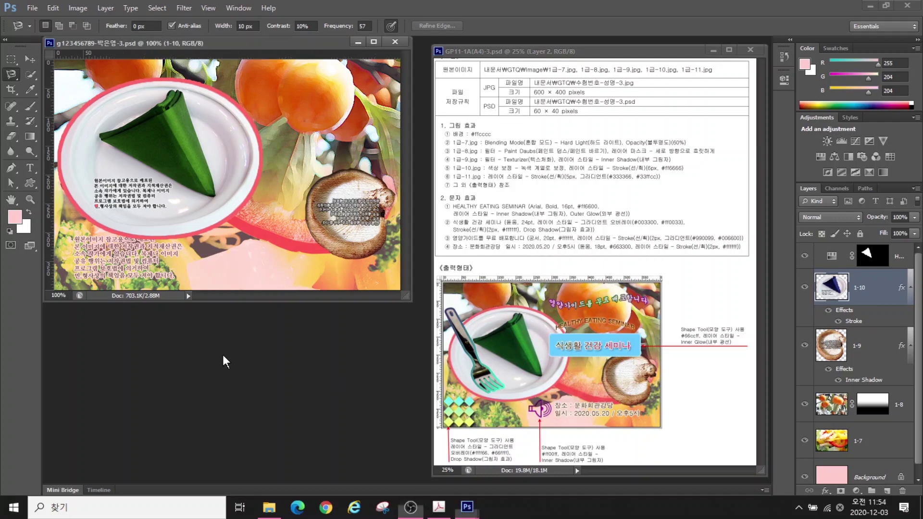
key(ctrl+o)
Open 1급-11.jpg and enlarge its window to show the whole fork
double_click(279, 350)
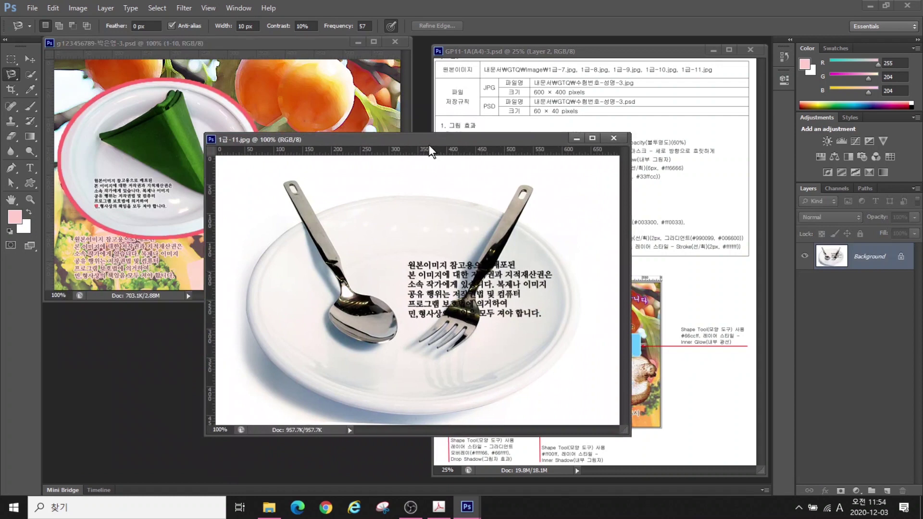
drag(429, 145, 449, 160)
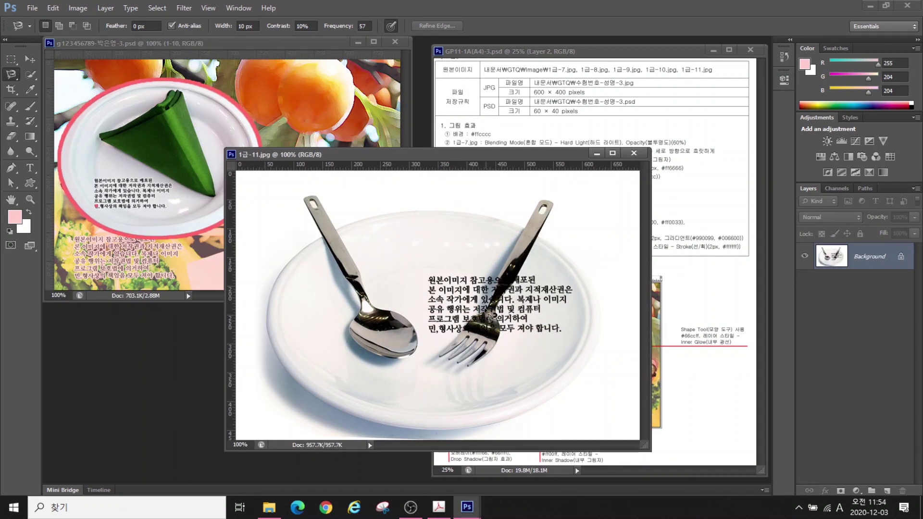
scroll(491, 326, up, 4)
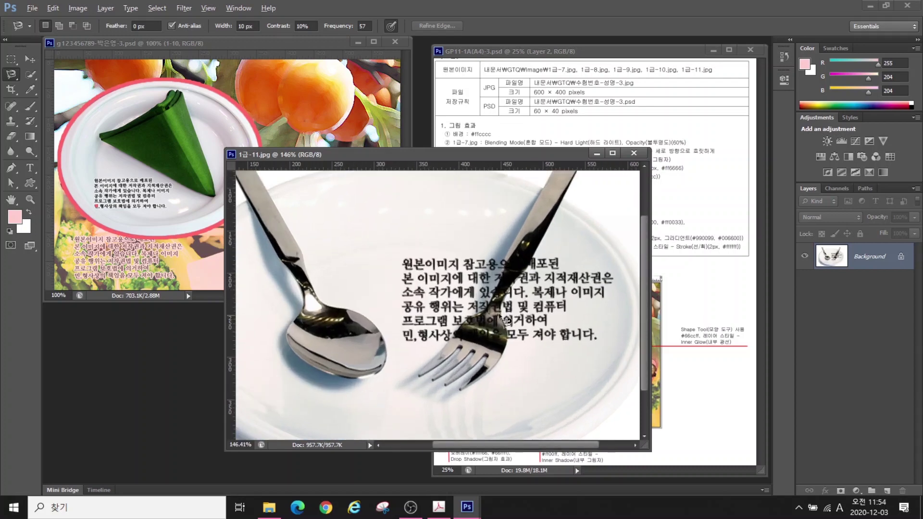
scroll(523, 215, up, 2)
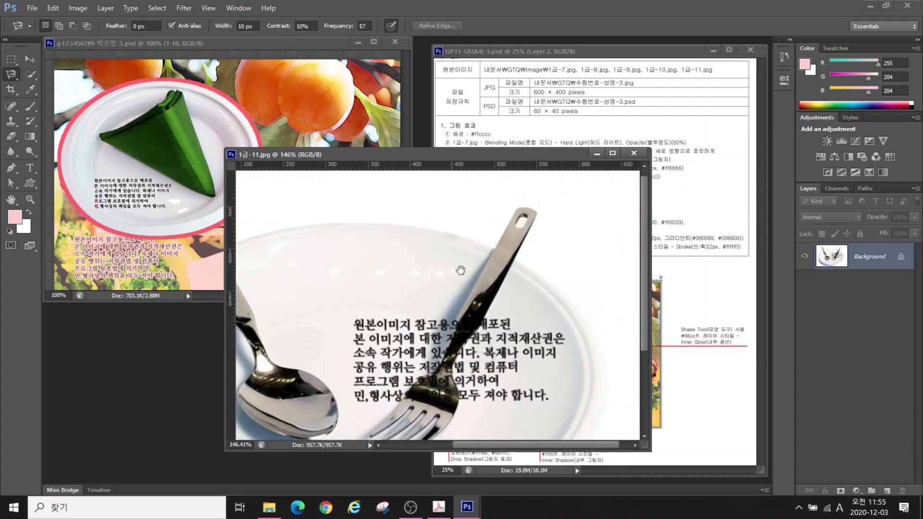
drag(517, 148, 518, 92)
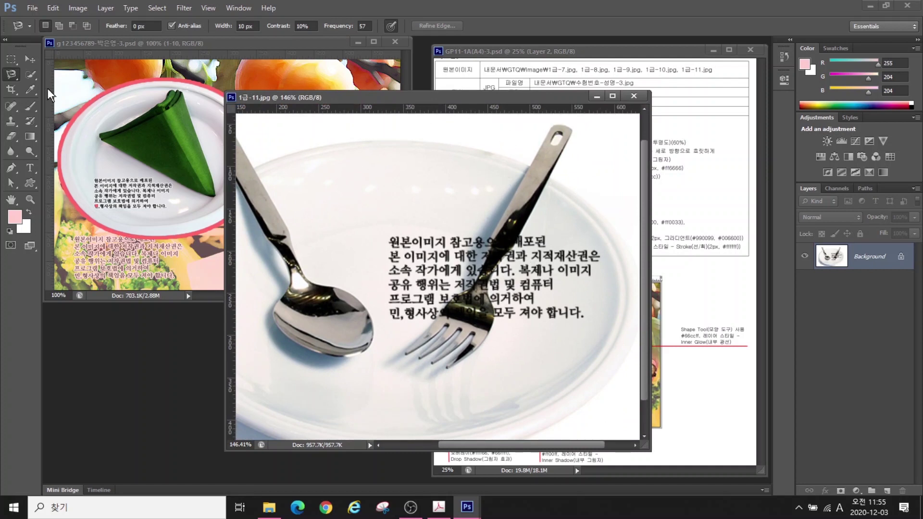
Outline the fork with the Polygonal Lasso tool
right_click(12, 74)
click(63, 84)
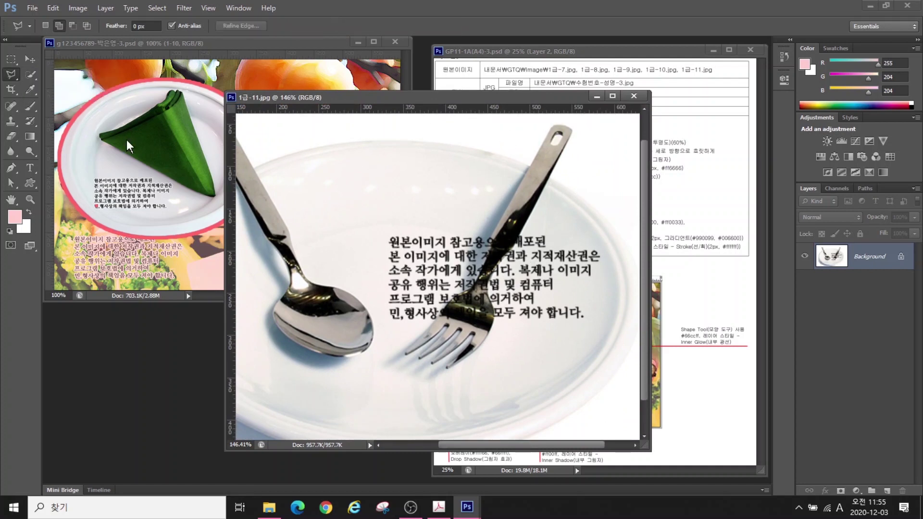
click(551, 128)
click(498, 315)
click(502, 271)
click(552, 186)
click(572, 134)
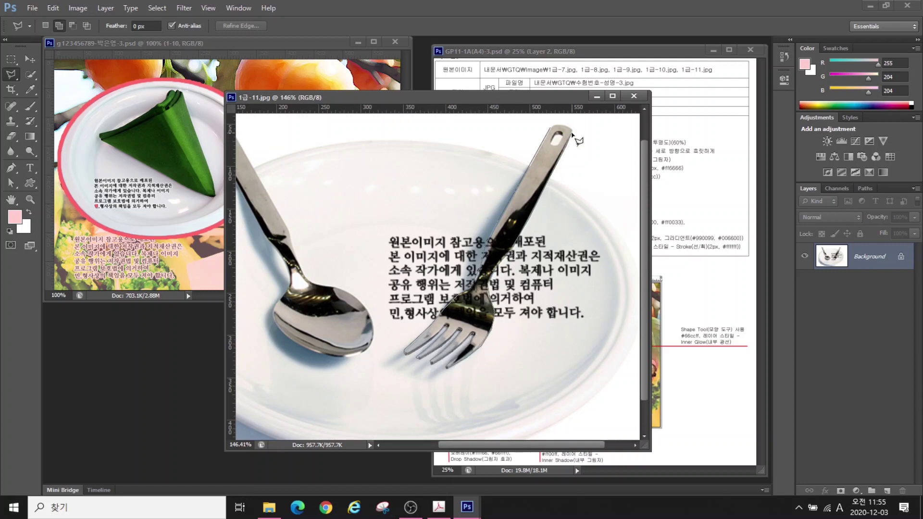
click(551, 128)
Drag the fork into the poster and close the 1급-11 photo
key(v)
drag(389, 207, 86, 178)
click(633, 95)
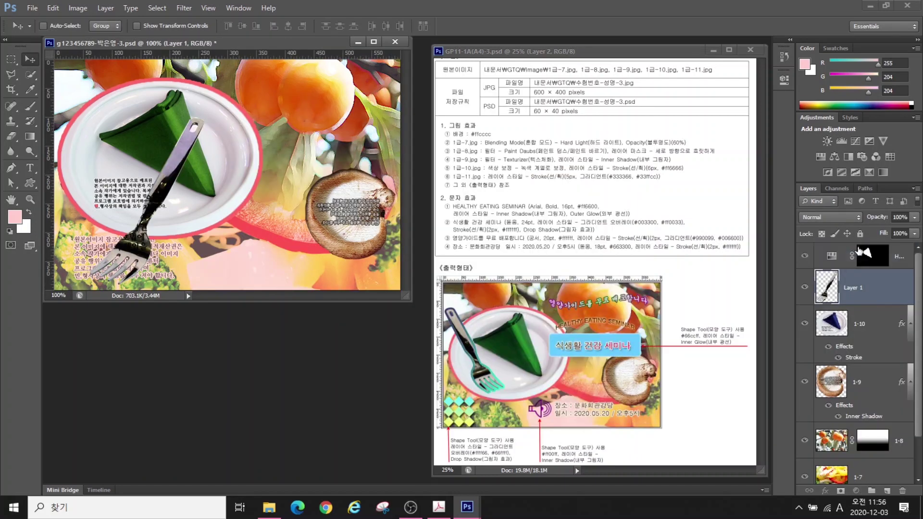
Move the fork layer to the top and rename it 1-11
drag(859, 251, 860, 249)
double_click(849, 261)
text(1-11)
key(Return)
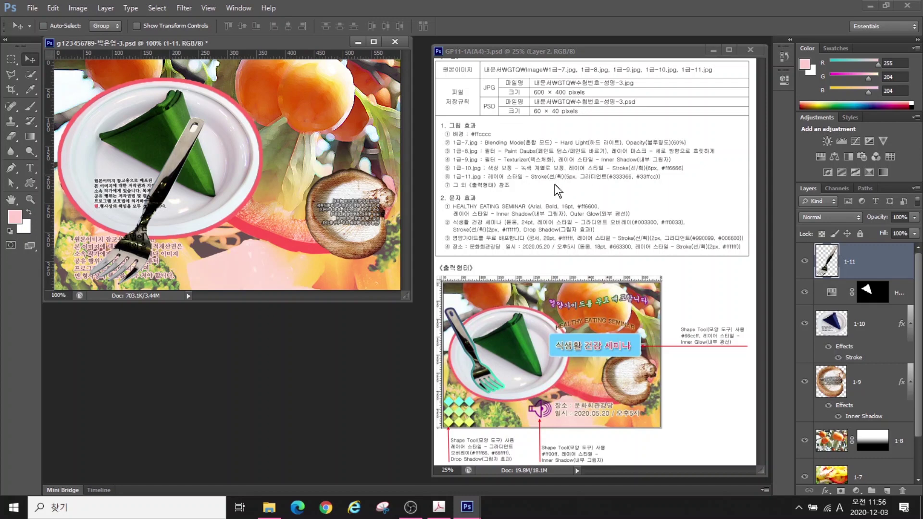
Give the fork a 3 px gradient stroke running from #333366 to #33ffcc
click(826, 491)
click(846, 374)
drag(481, 289, 171, 190)
click(250, 293)
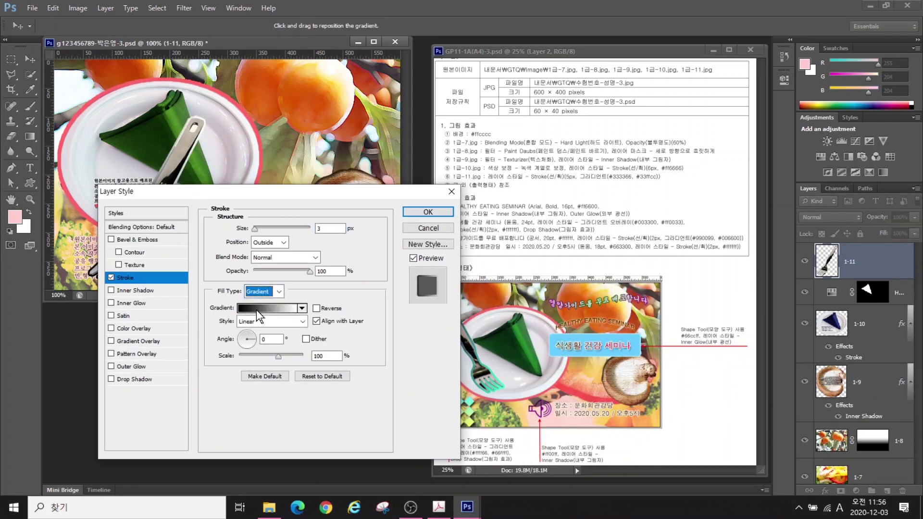
click(249, 304)
click(260, 315)
double_click(205, 309)
text(333366)
key(Return)
double_click(427, 309)
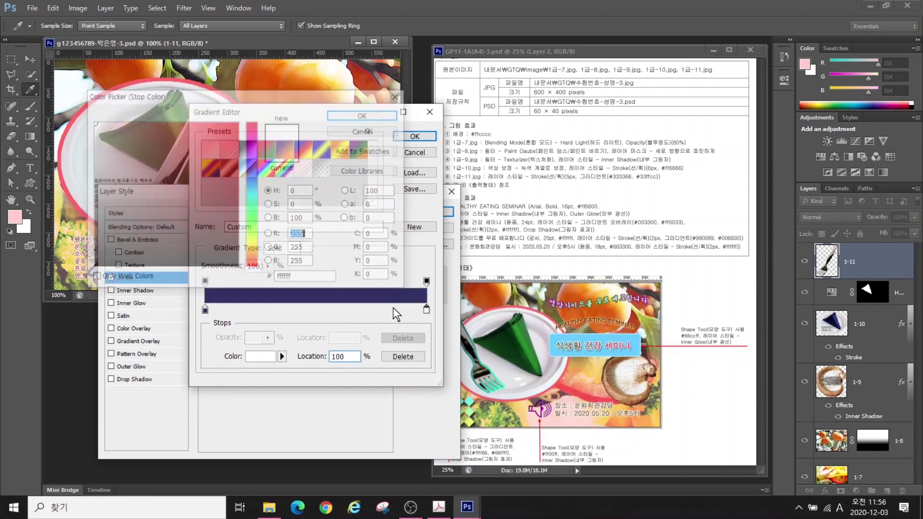
text(33ffcc)
drag(427, 309, 420, 315)
click(415, 137)
Set the gradient stroke's angle and apply it to the fork
mouse_move(240, 191)
mouse_down()
mouse_move(314, 190)
mouse_move(328, 205)
mouse_up()
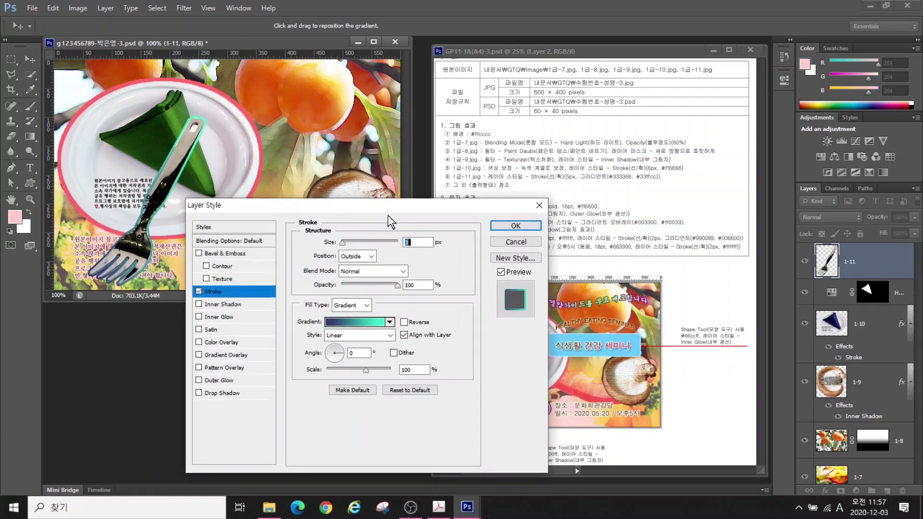
drag(353, 212, 674, 171)
double_click(677, 312)
text(90)
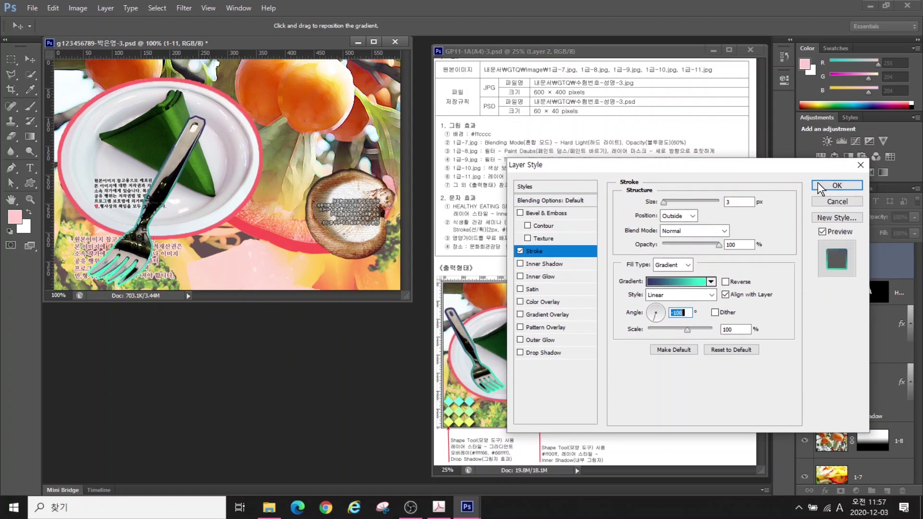
click(837, 186)
key(ctrl+t)
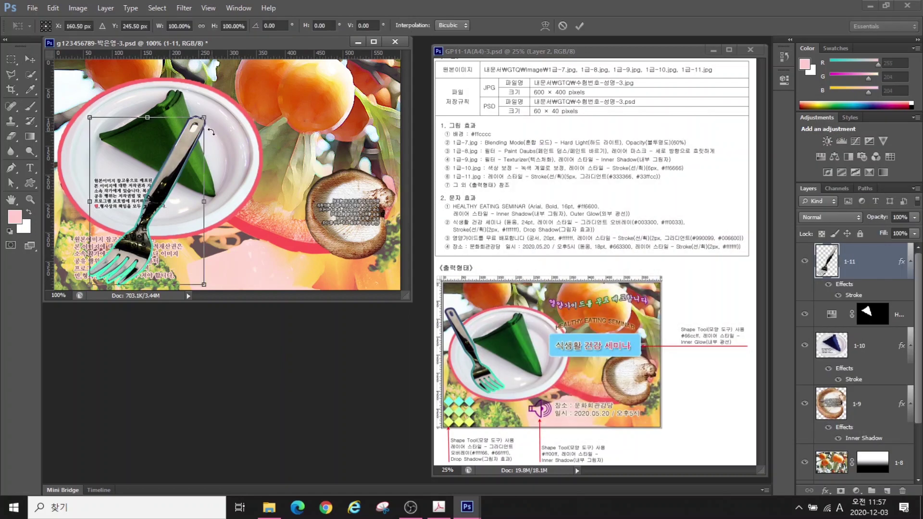
Shrink the fork to about 74%, flip it horizontally and tilt it onto the plate's upper-left rim
drag(204, 117, 128, 120)
right_click(118, 133)
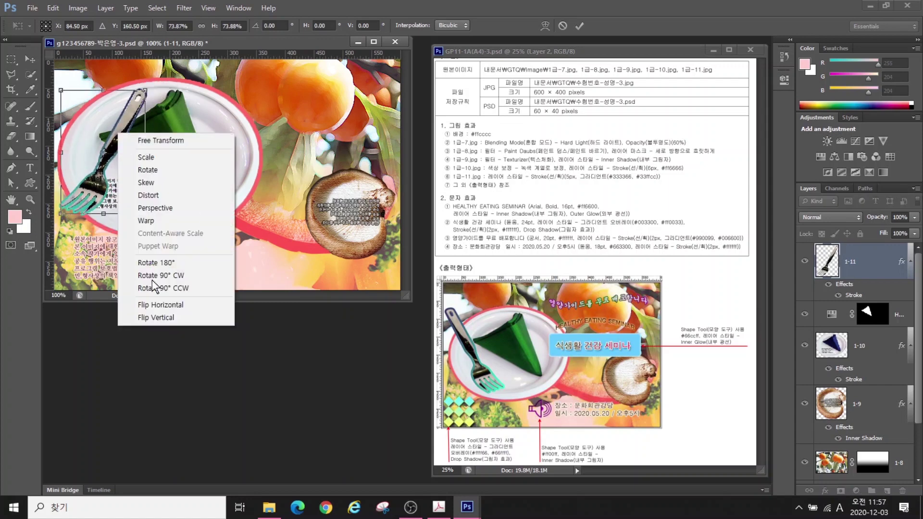
click(160, 305)
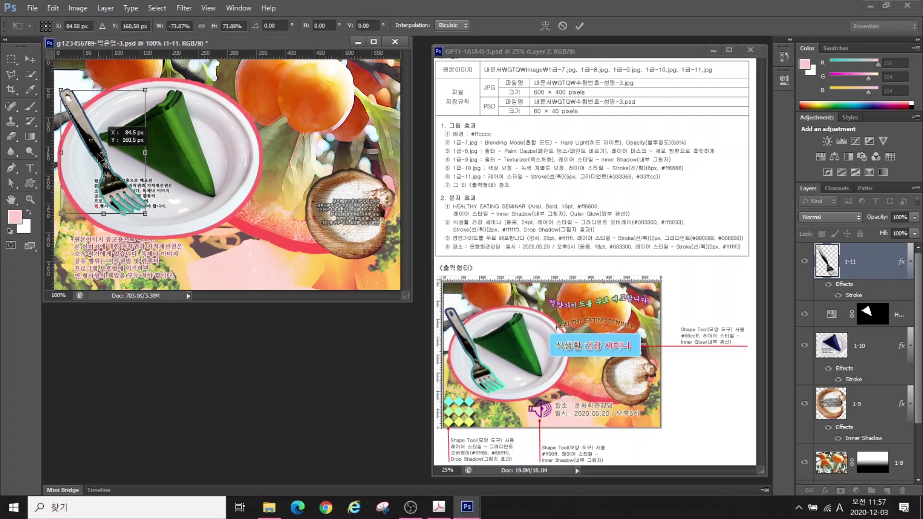
drag(93, 141, 88, 142)
drag(145, 108, 149, 115)
drag(103, 139, 104, 145)
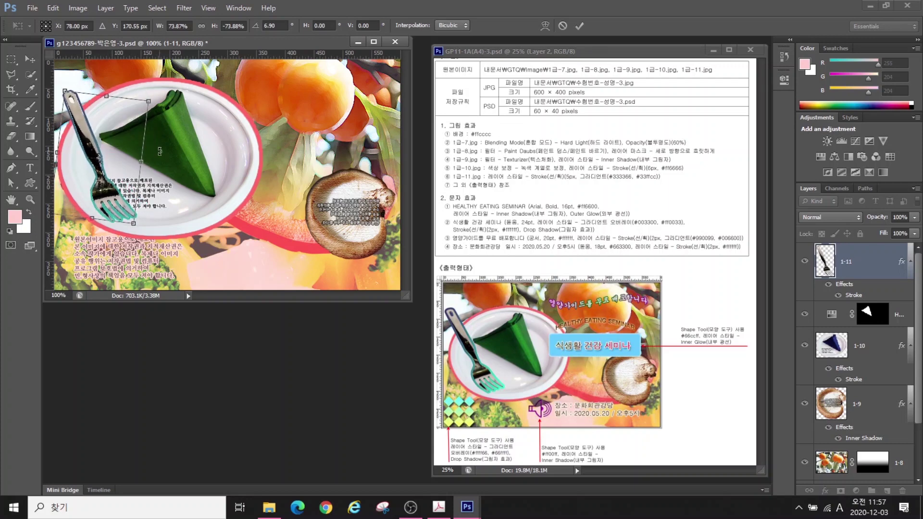
key(Return)
Zoom in to check the fork handle's edge, then return to the full poster view
scroll(62, 84, up, 5)
click(30, 75)
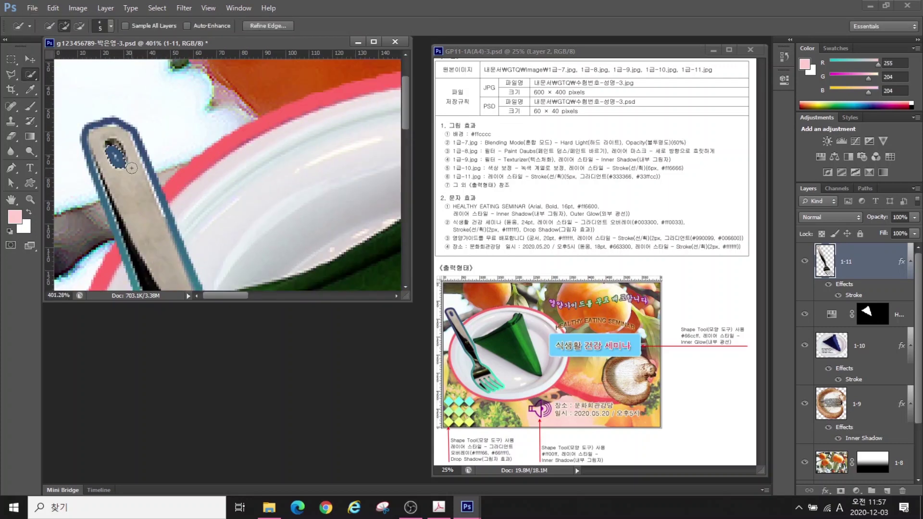
double_click(29, 201)
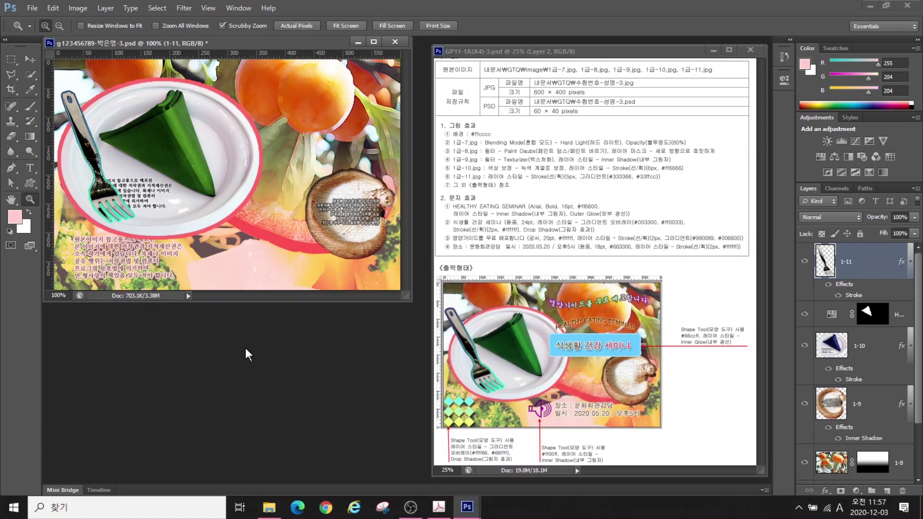
key(ctrl+o)
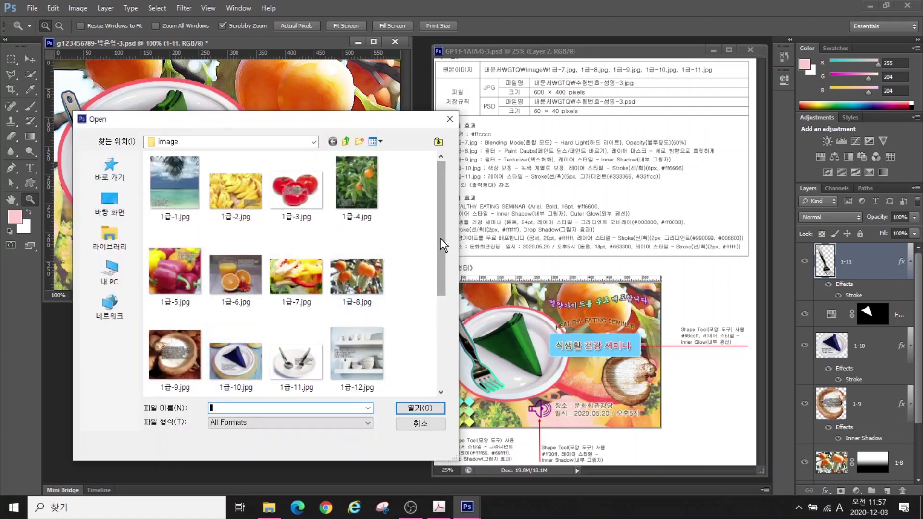
Cancel the Open dialog and draw the diamond checker custom shape at the bottom-left
mouse_move(441, 238)
mouse_down()
mouse_move(443, 339)
mouse_move(452, 240)
mouse_up()
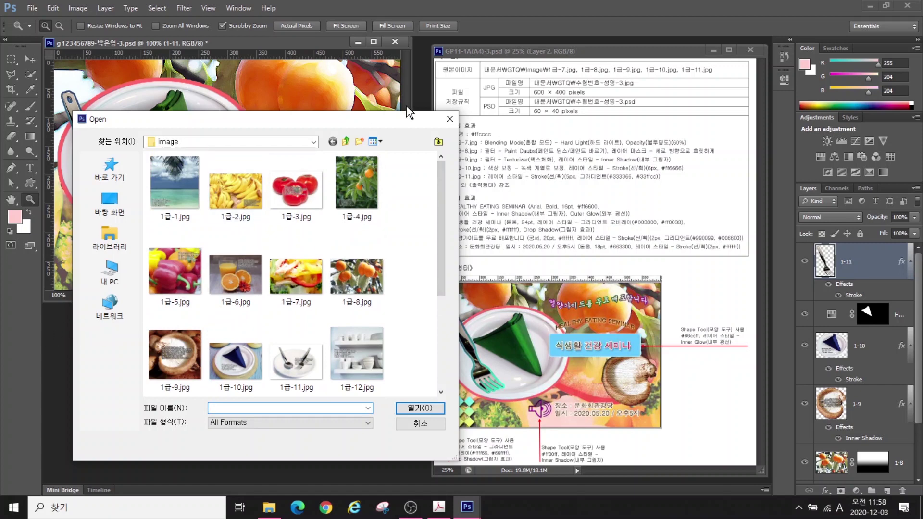
click(450, 120)
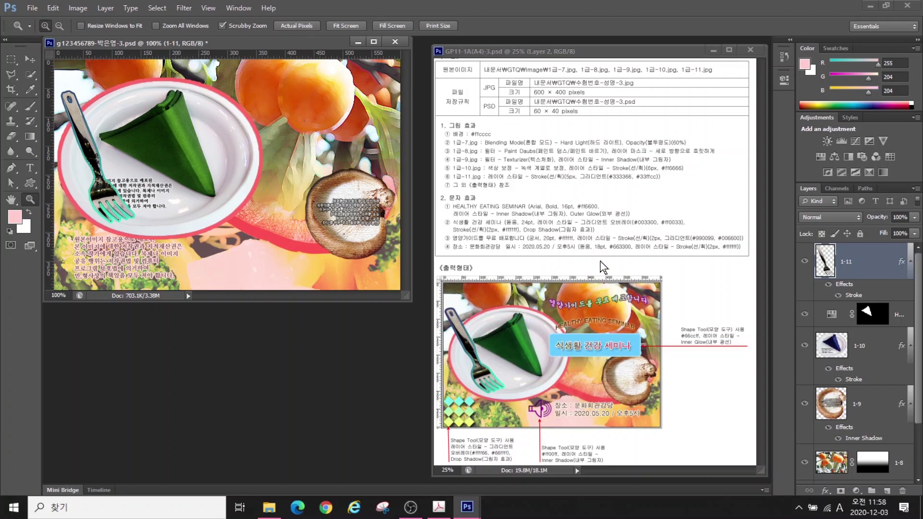
key(u)
click(443, 26)
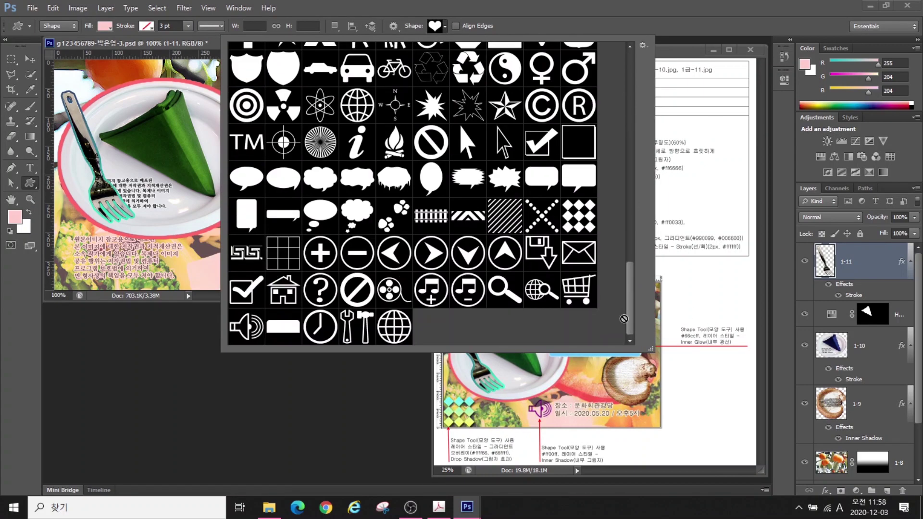
click(531, 212)
drag(61, 239, 112, 290)
Rename the new shape layer 다이아몬드
double_click(862, 262)
key(Hangul)
text(다이아몬드\)
key(Return)
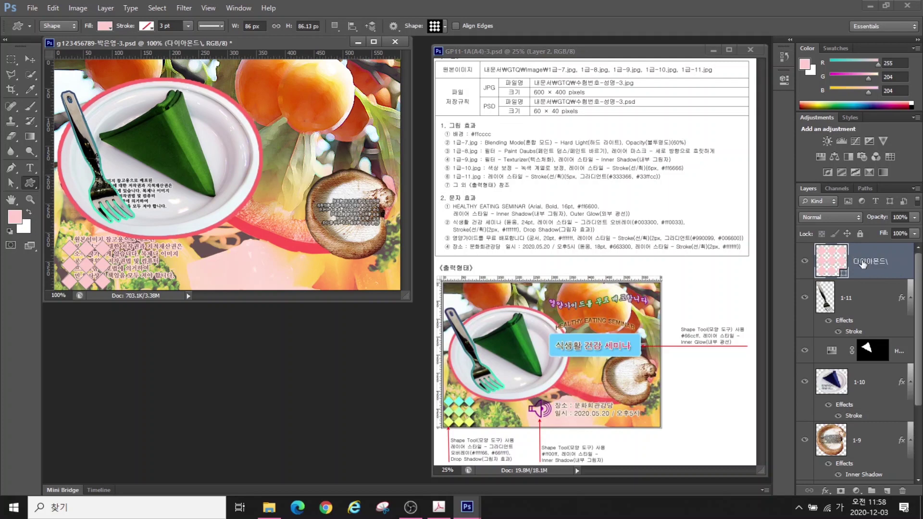
Add a #ffff66-to-#66ffff Gradient Overlay and a Drop Shadow to the diamond shape
click(825, 491)
click(846, 447)
click(692, 229)
double_click(205, 309)
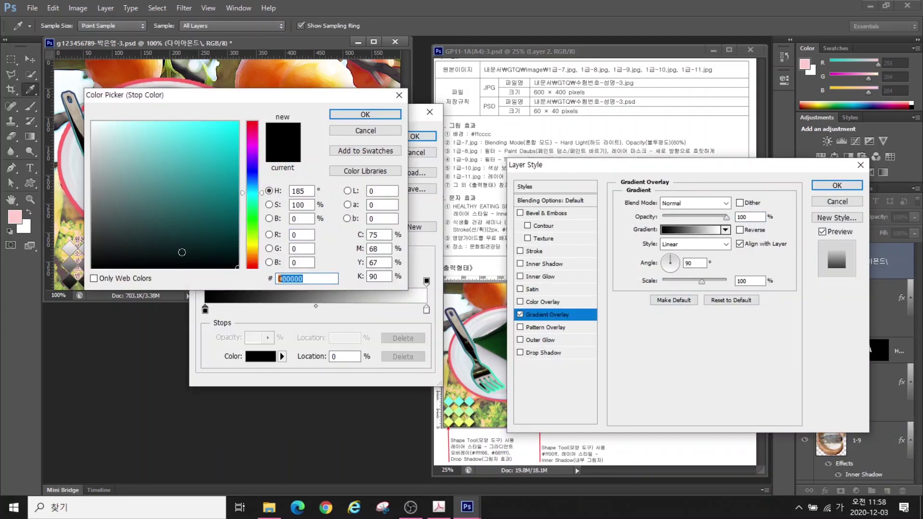
key(BackSpace)
text(ffff66)
key(Return)
double_click(426, 309)
text(66ffff)
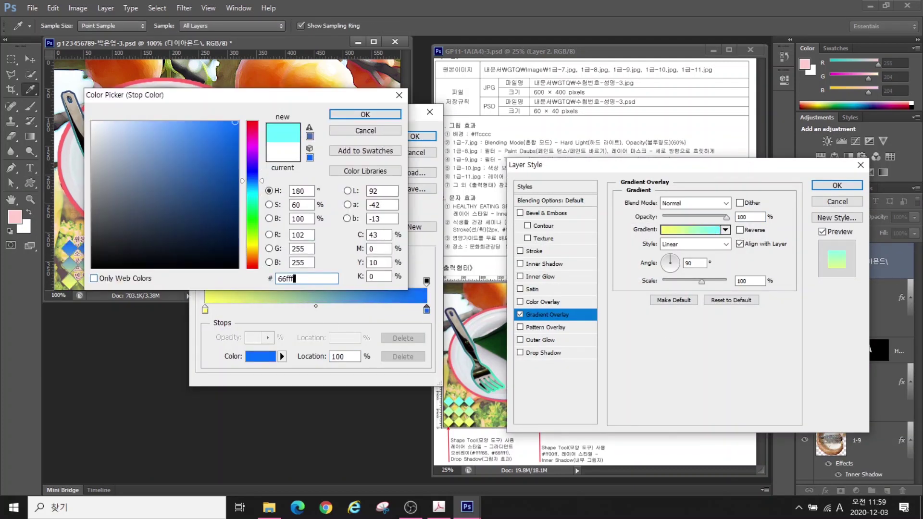
key(Return)
key(Return)
click(537, 353)
Enlarge the diamond pattern slightly
key(Return)
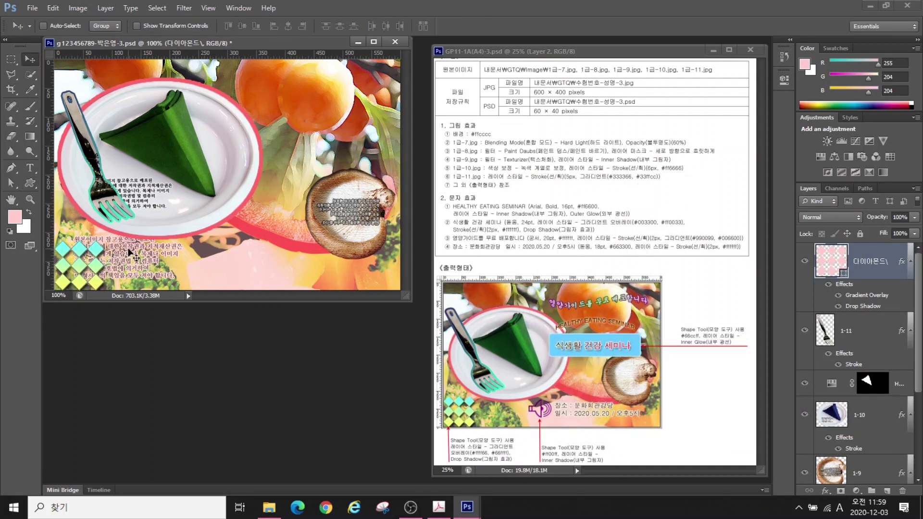
drag(106, 239, 108, 236)
key(Return)
click(438, 25)
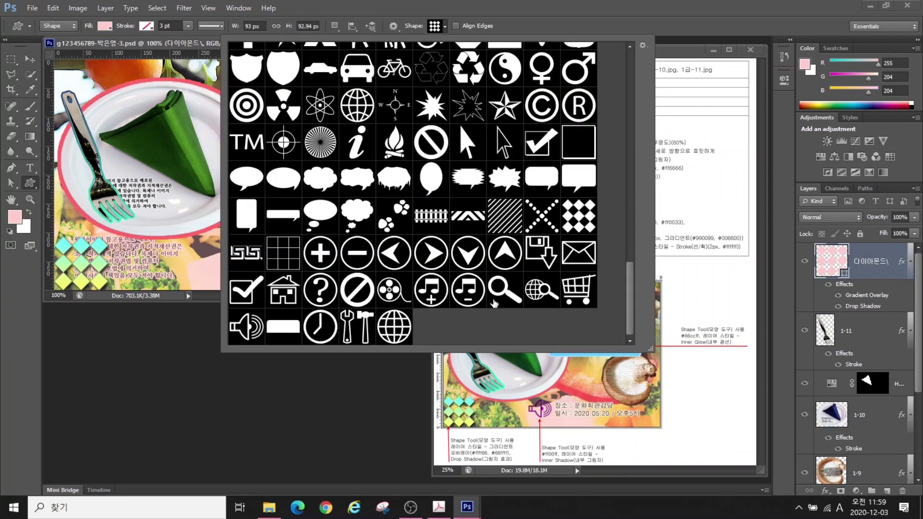
Draw a speaker shape near the bottom, name it 엠프 and fill it #ff00ff
double_click(247, 327)
drag(212, 243, 243, 268)
double_click(860, 262)
key(Hangul)
text(엠프)
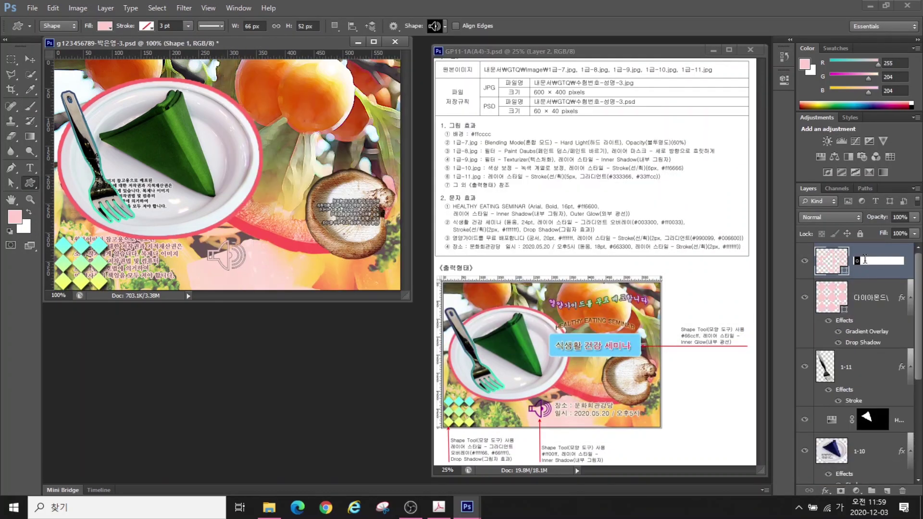
key(Return)
double_click(828, 274)
text(ff00ff)
key(Return)
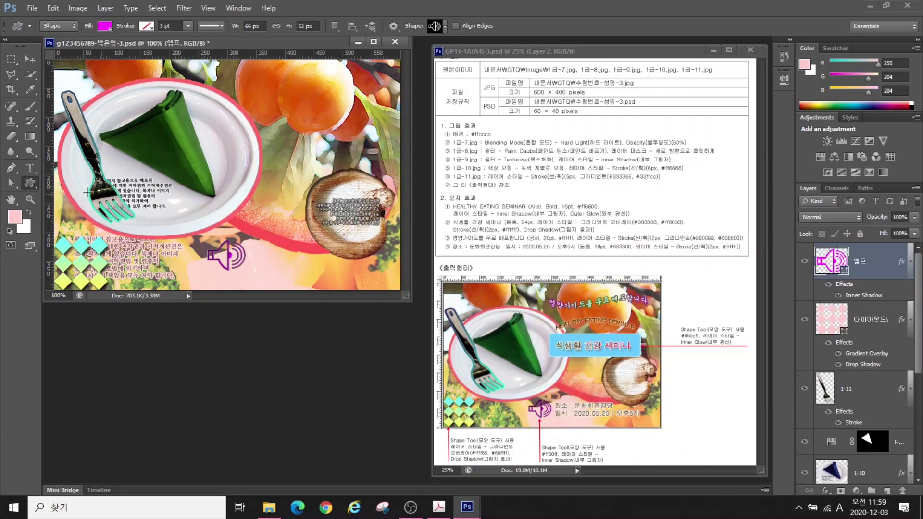
Draw a roughly 252×65 rounded rectangle right of the plate, filled #66ccff
key(shift+u)
mouse_move(234, 136)
mouse_down()
mouse_move(373, 166)
mouse_move(377, 176)
mouse_up()
key(ctrl+t)
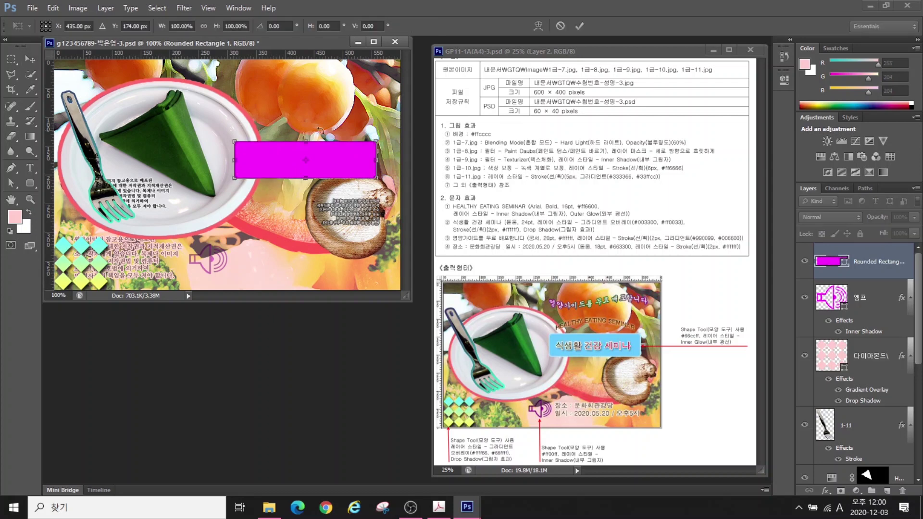
drag(377, 141, 379, 137)
key(Return)
double_click(829, 262)
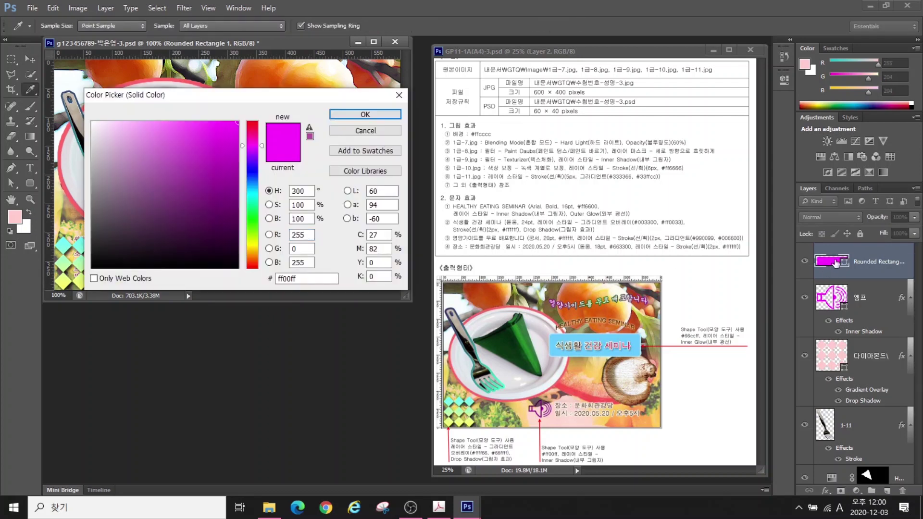
text(66ccff)
key(Return)
Add an Inner Glow to the light-blue rounded rectangle
click(825, 491)
click(847, 420)
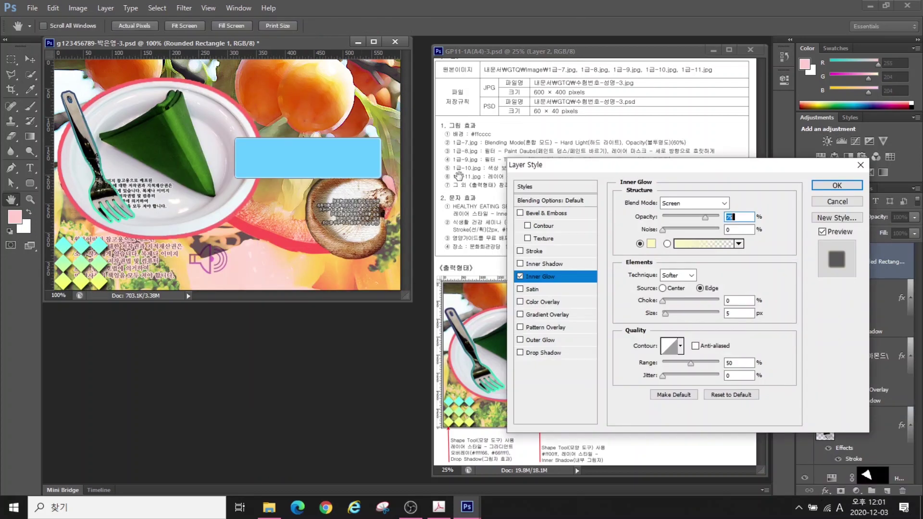
key(Return)
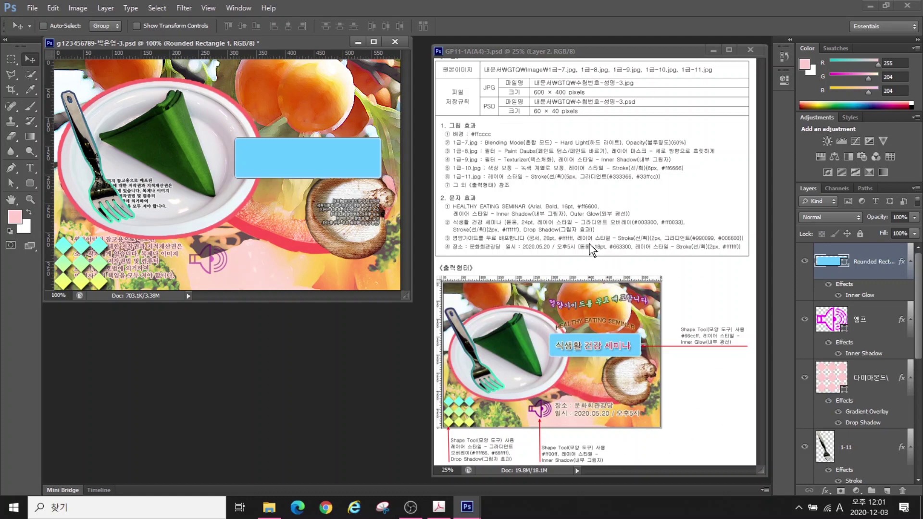
click(31, 168)
click(207, 116)
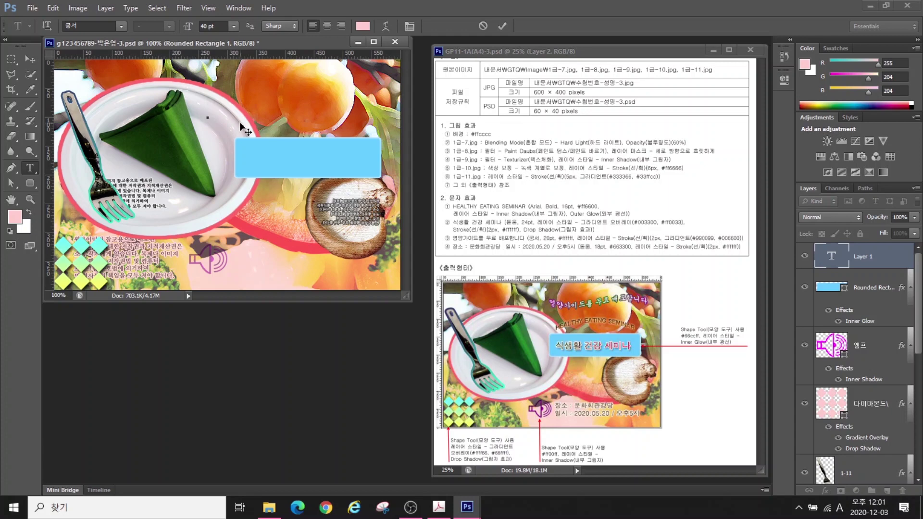
Type the title 'HEALTHY EATING SEMINAR' in uppercase, set in Arial Bold 16 pt
key(Caps_Lock)
text(HEALTHY EATING SEMINAR)
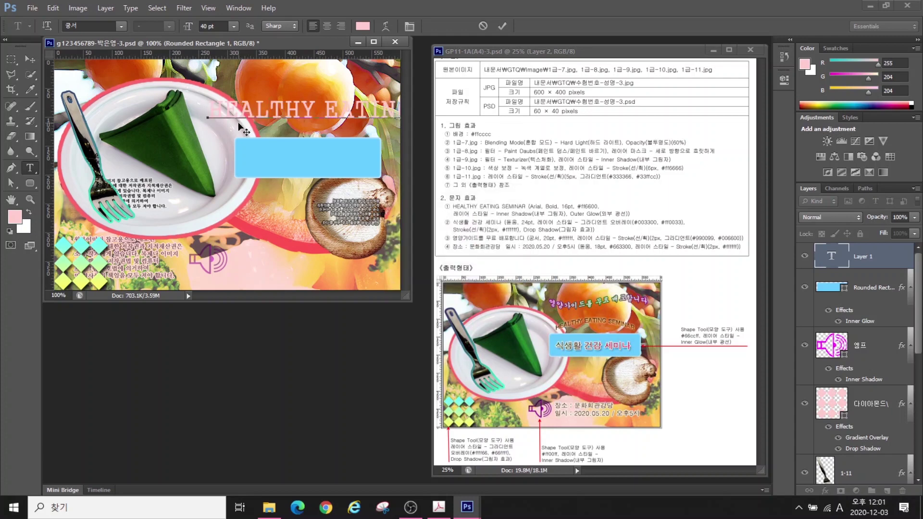
click(121, 26)
click(91, 443)
click(169, 26)
click(149, 98)
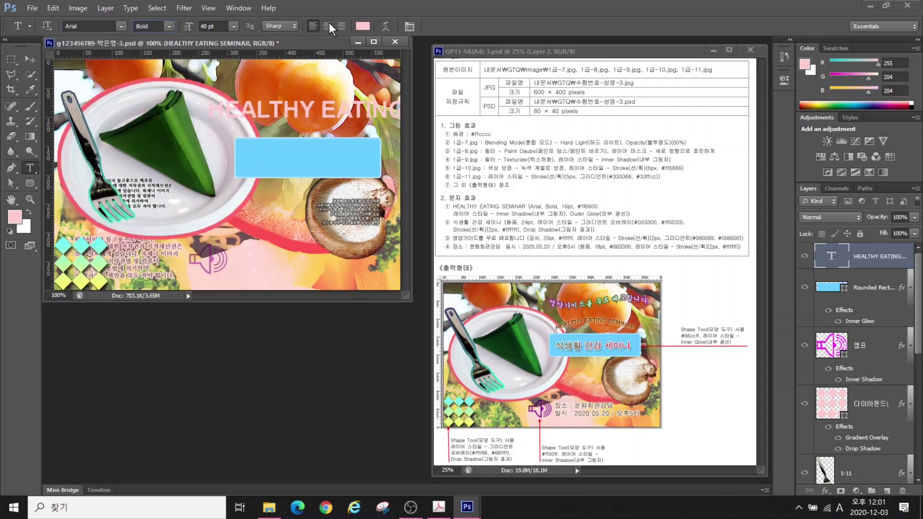
double_click(207, 26)
text(16)
key(Return)
Colour the title orange #ff6600 and add an Inner Shadow effect
click(362, 26)
text(ff6600)
key(Return)
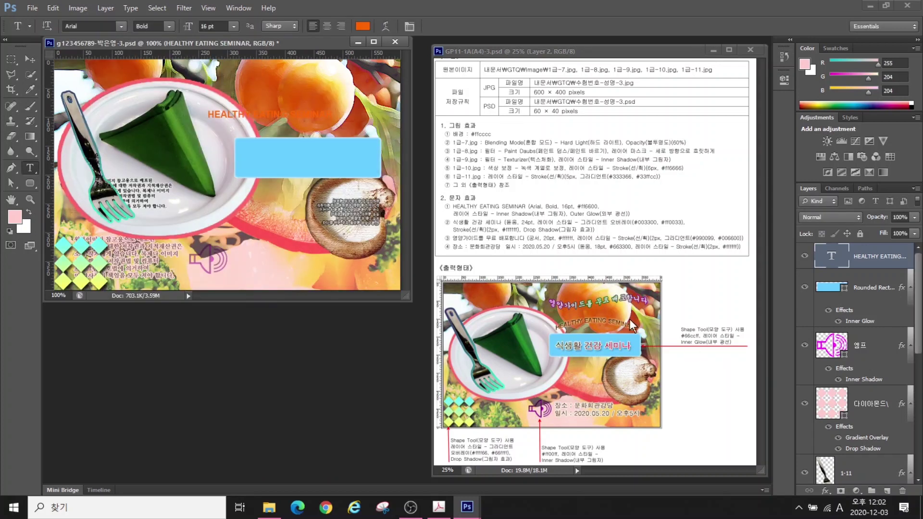
click(826, 491)
click(836, 404)
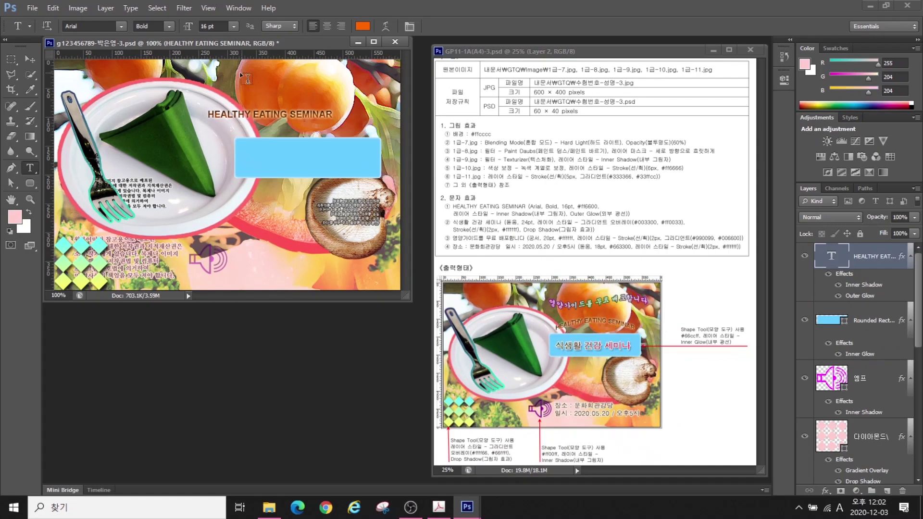
Move the title right and down, then warp it with an Arch style at about +23 bend
click(30, 59)
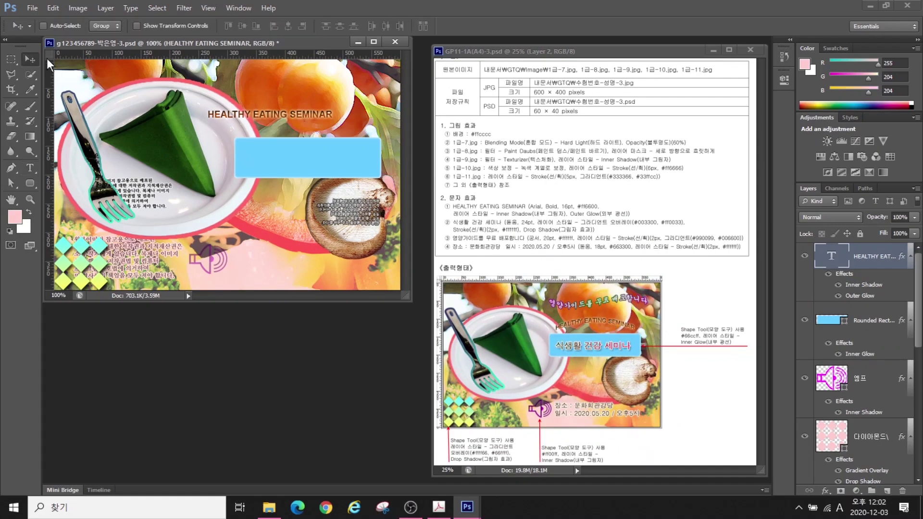
mouse_move(281, 119)
mouse_down()
mouse_move(303, 103)
mouse_move(319, 130)
mouse_up()
click(27, 166)
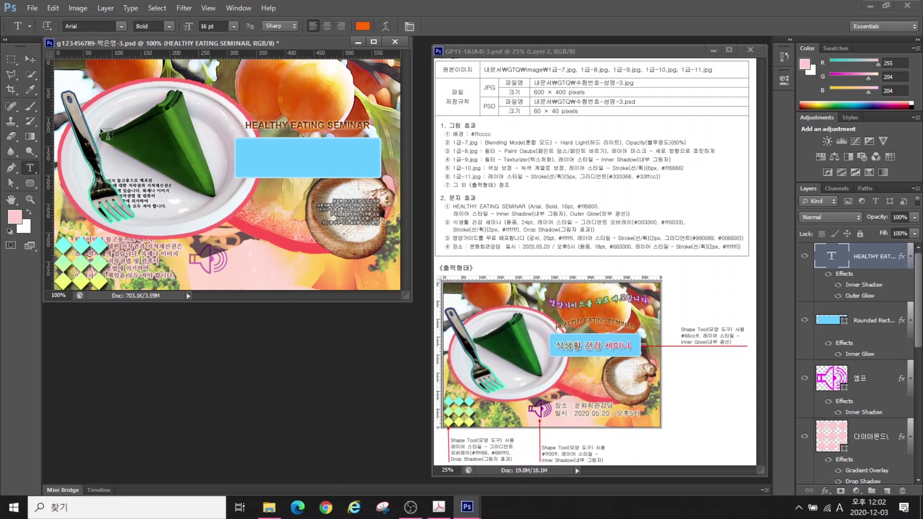
click(379, 27)
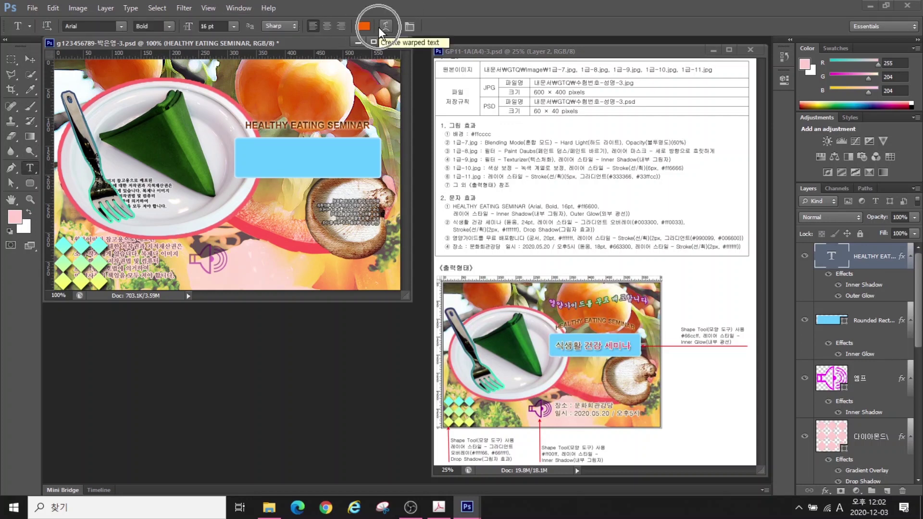
click(484, 166)
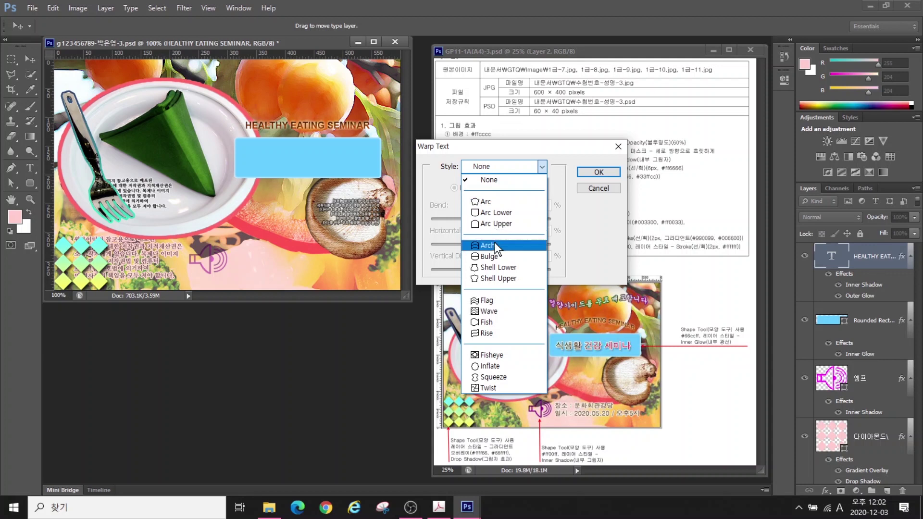
click(494, 206)
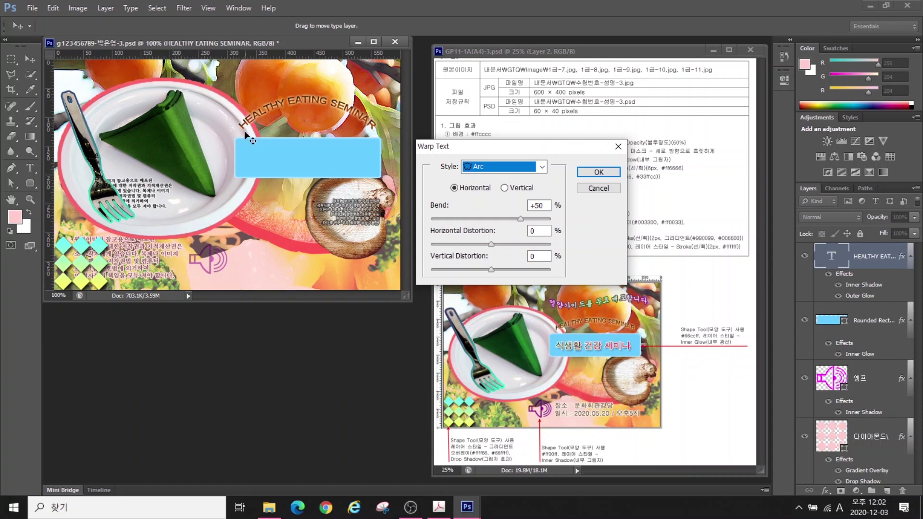
click(489, 166)
click(488, 244)
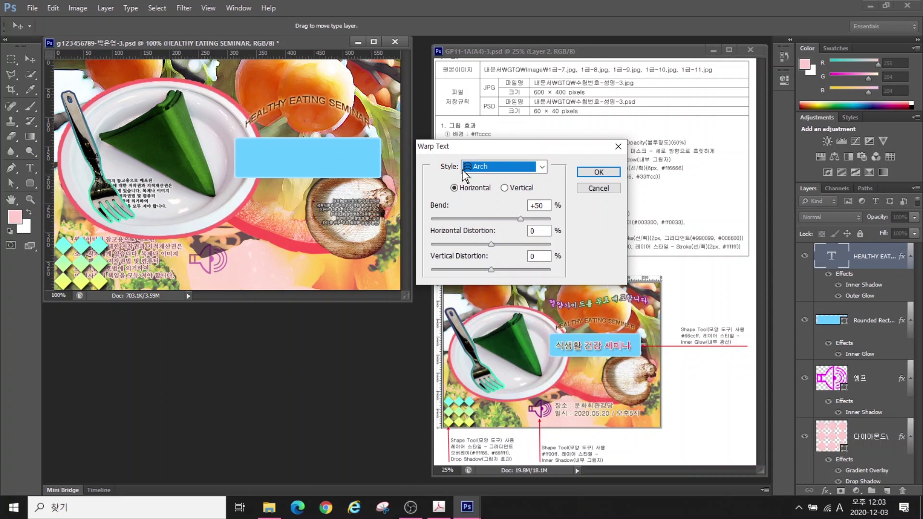
drag(520, 219, 504, 219)
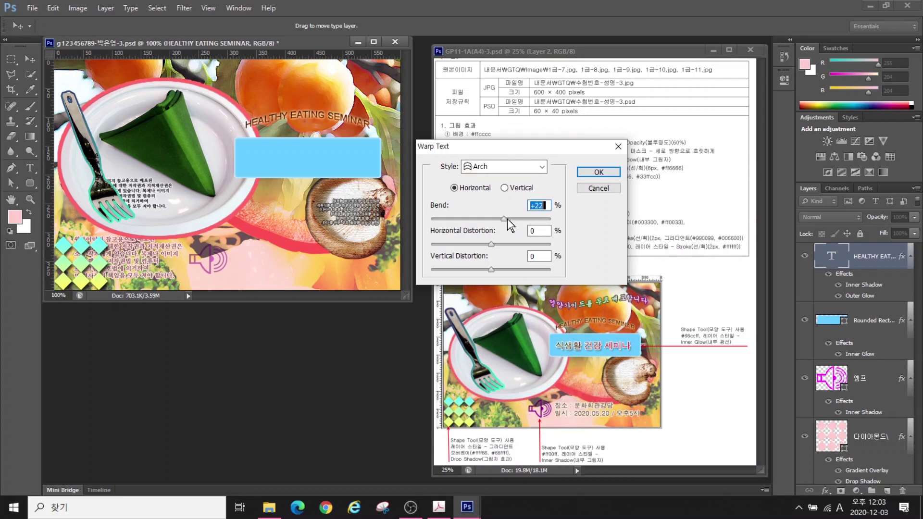
click(598, 173)
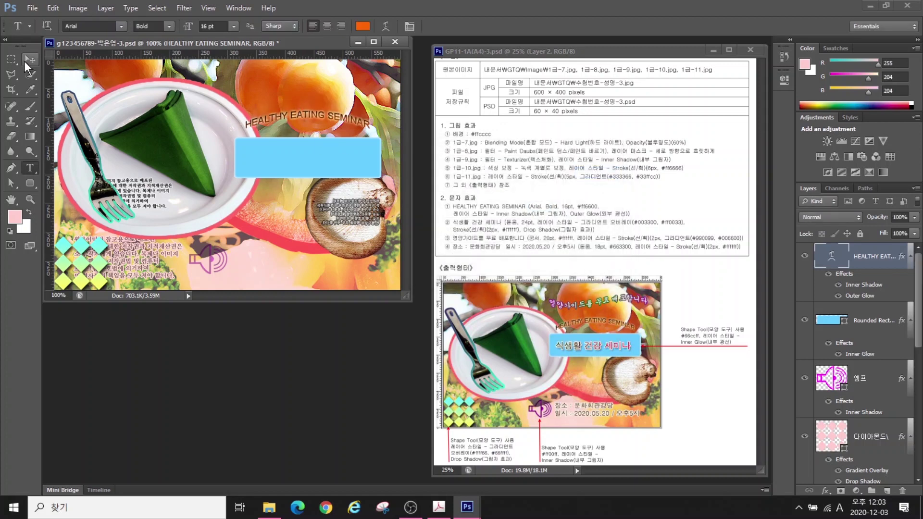
Type the Korean title '식생활 건강 세미나' on the blue box in the 돋움 font
click(222, 201)
key(Hangul)
text(식생활 건강 세미나)
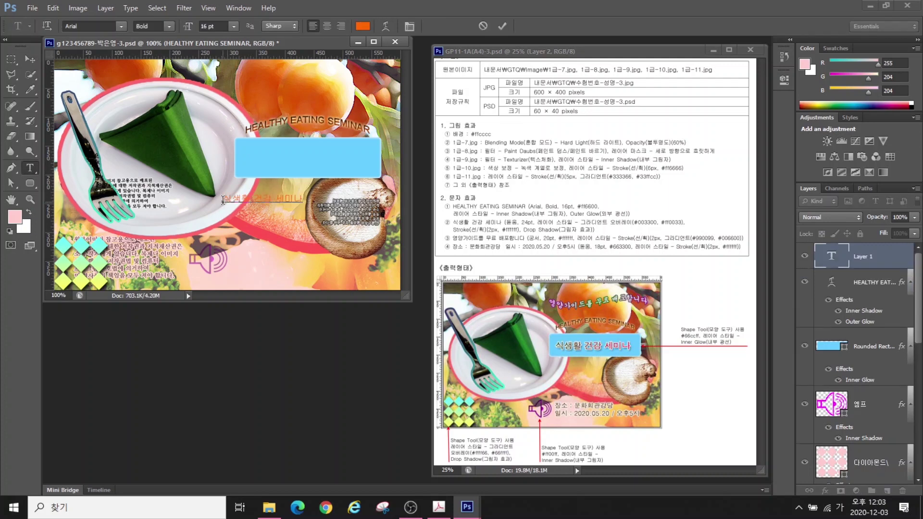
key(ctrl+Return)
click(103, 26)
text(돋움)
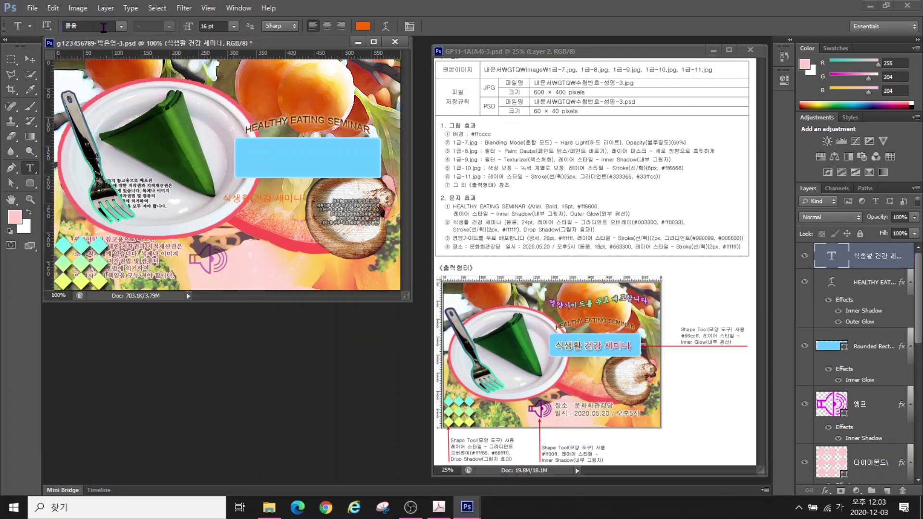
key(Return)
Add a Gradient Overlay to the title running from #003300 to #cc0033
click(825, 490)
click(839, 438)
click(688, 230)
double_click(204, 309)
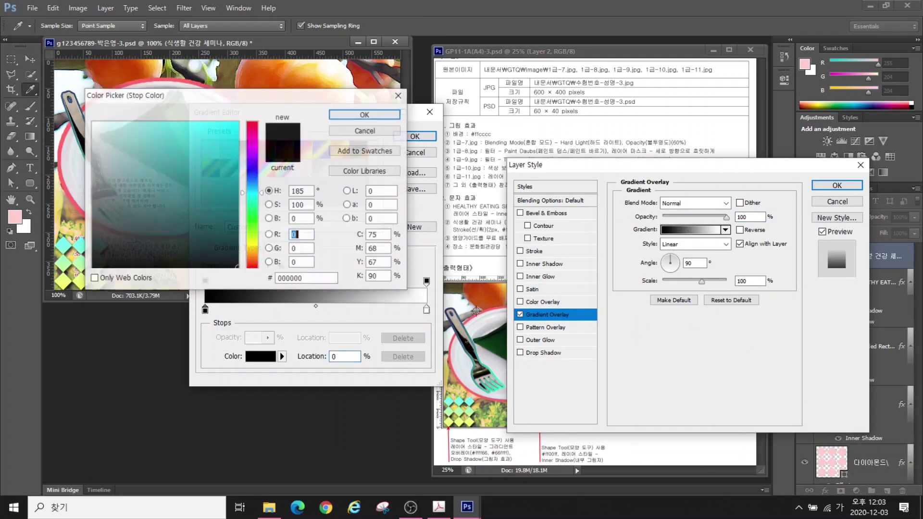
text(003300)
key(Return)
double_click(426, 309)
text(ㅊㅊ0033)
key(Return)
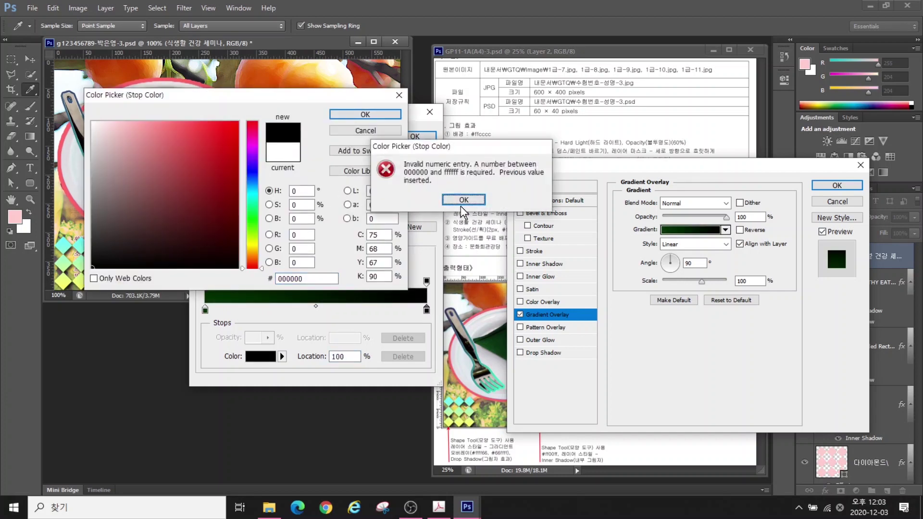
click(462, 201)
text(cc0033)
key(Return)
key(Return)
click(677, 264)
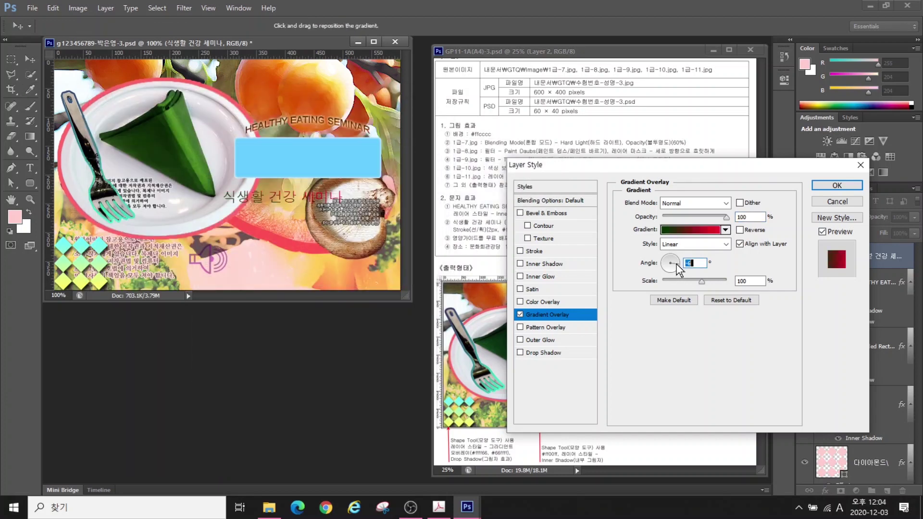
Give the title a 2 px near-white Stroke and a Drop Shadow
click(534, 250)
double_click(732, 202)
text(2)
click(650, 281)
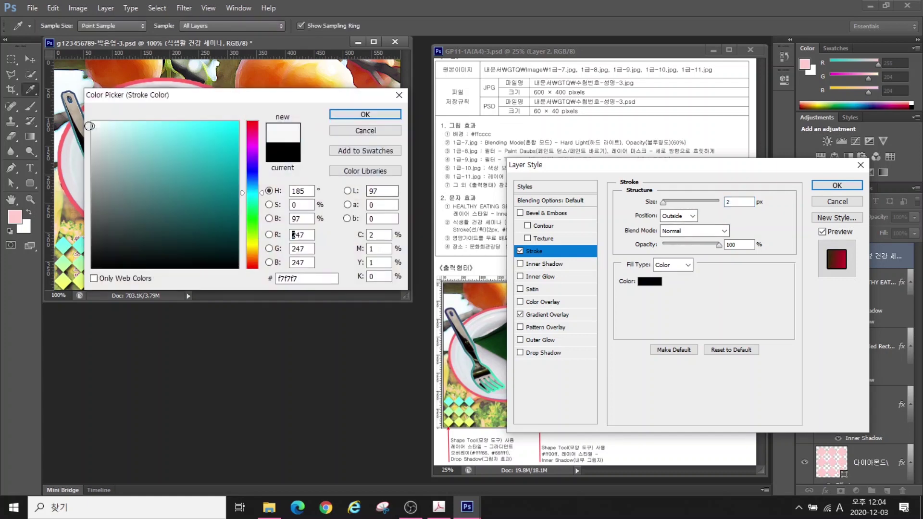
click(366, 114)
click(540, 352)
click(837, 185)
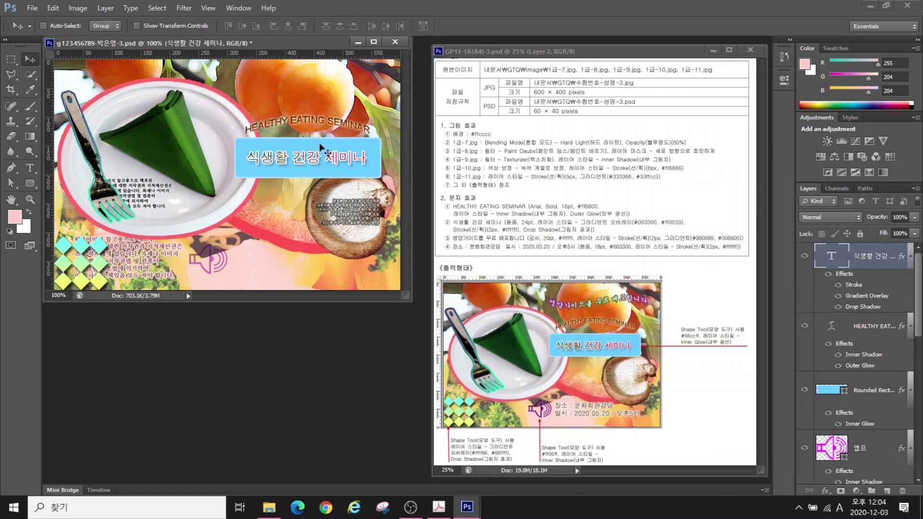
key(t)
click(258, 239)
Type '영양가이드를 무료 배포합니다' in 20 pt white text
text(영양가이드를 무료 배포합니다)
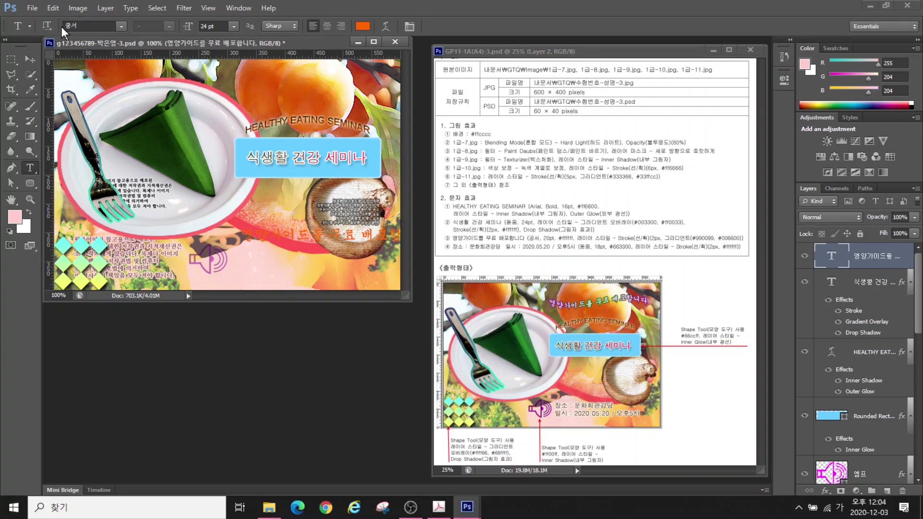
double_click(211, 26)
text(20)
click(362, 26)
text(ffffff)
key(Return)
Add a gradient Stroke from purple #990099 to green #006600 to that line
click(826, 491)
click(846, 378)
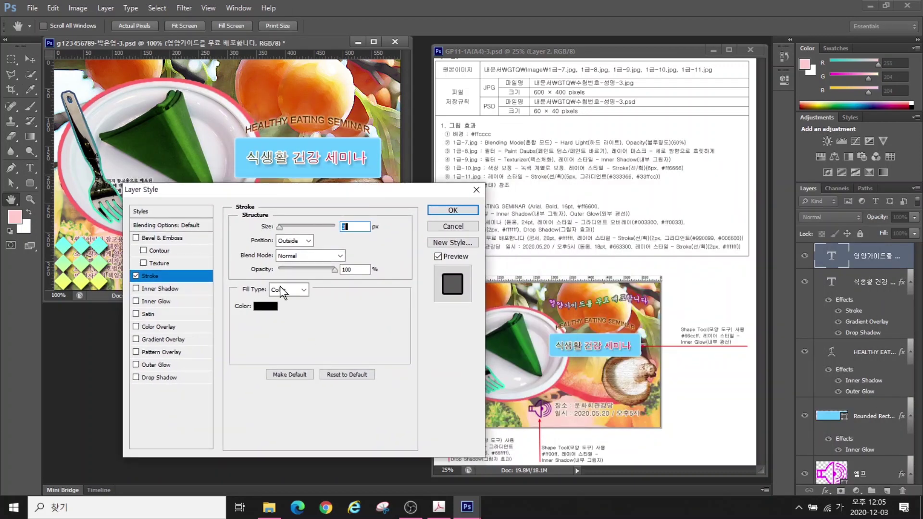
click(288, 289)
click(288, 299)
click(284, 306)
double_click(205, 310)
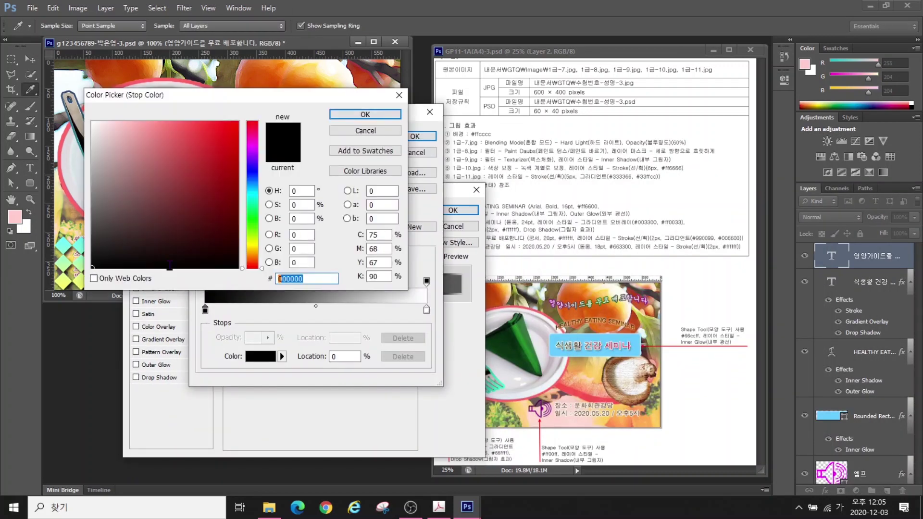
text(990099)
key(Return)
double_click(426, 309)
text(006600)
key(Return)
key(Return)
drag(355, 197, 354, 243)
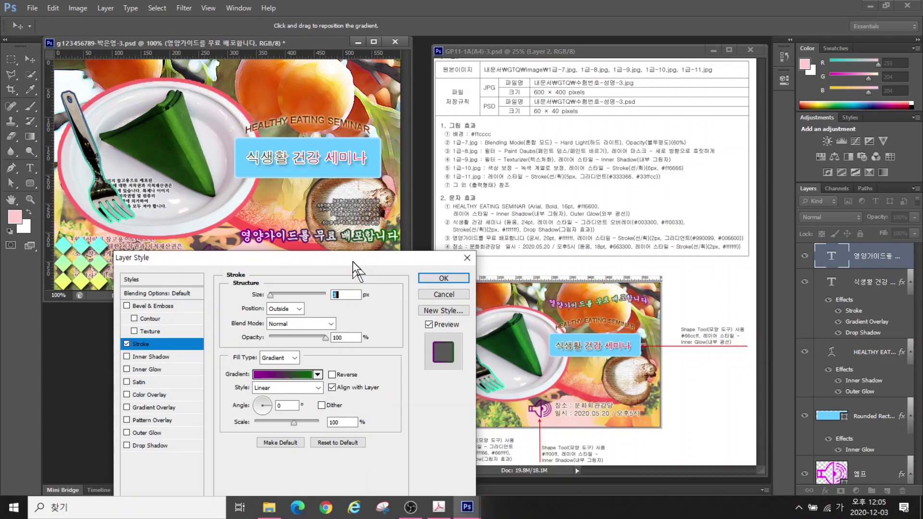
click(443, 274)
Apply a Flag warp to the line and move it to the top
click(385, 26)
click(495, 165)
click(484, 299)
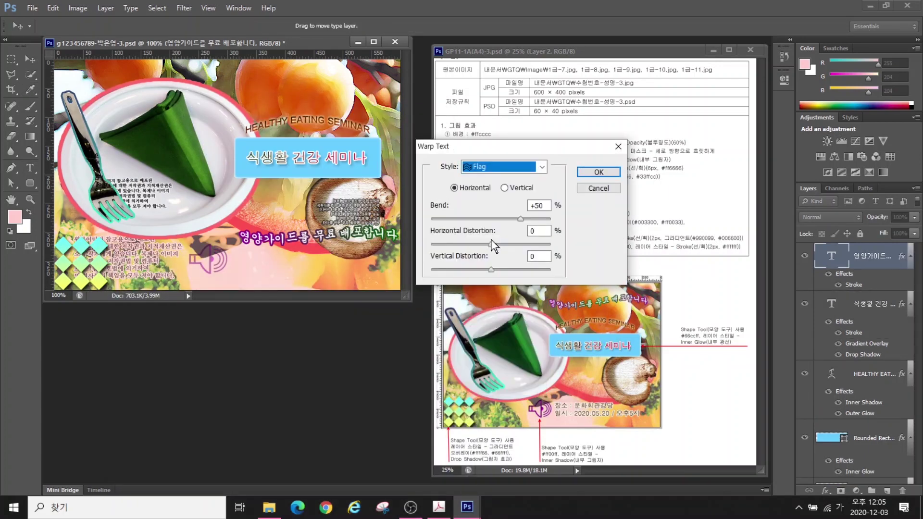
key(Return)
drag(295, 102, 295, 91)
Type the two lines '장소 : 문화회관강당' and '일시 : 2020.05.20 / 오후5시'
key(t)
click(229, 220)
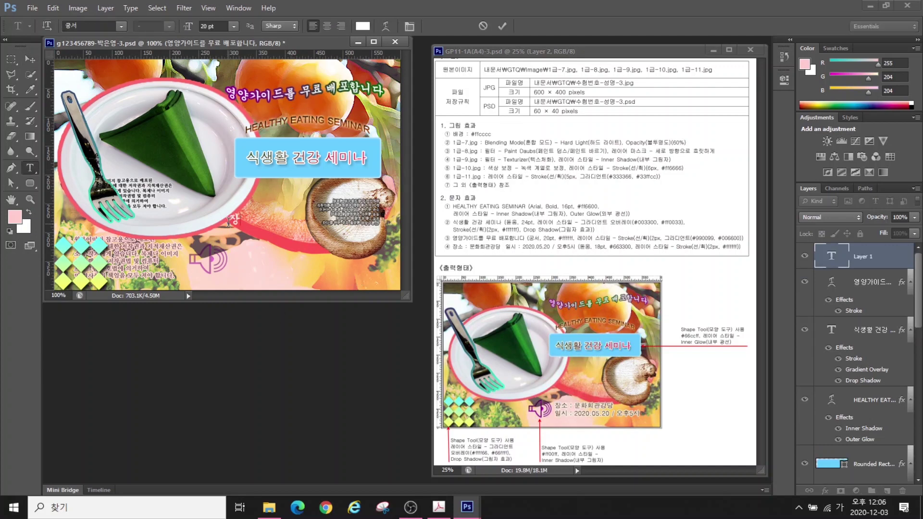
text(장소 : 문화회관강당)
key(Return)
text(일시 : 2020.05.20 / 오후5시)
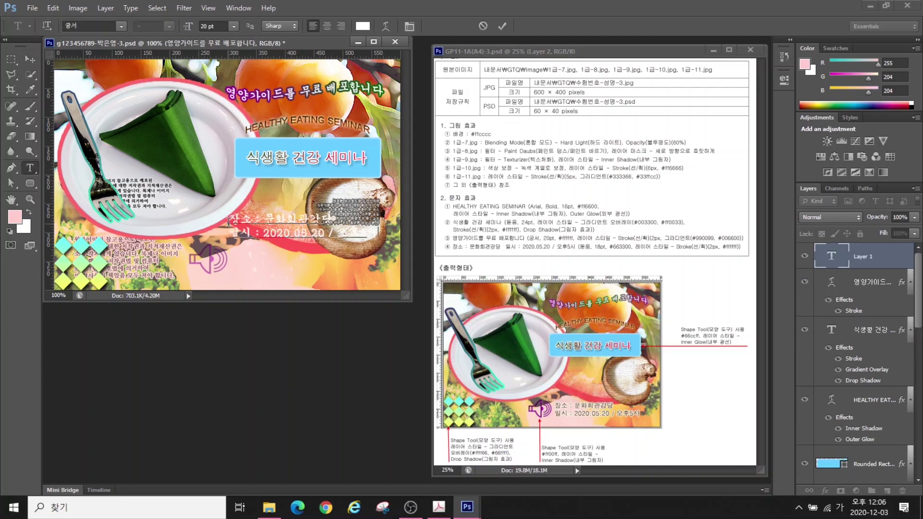
key(ctrl+Return)
Set the venue text to 돋움 18 pt brown #663300 and move it down beside the speaker icon
click(87, 26)
text(돋움)
key(Tab)
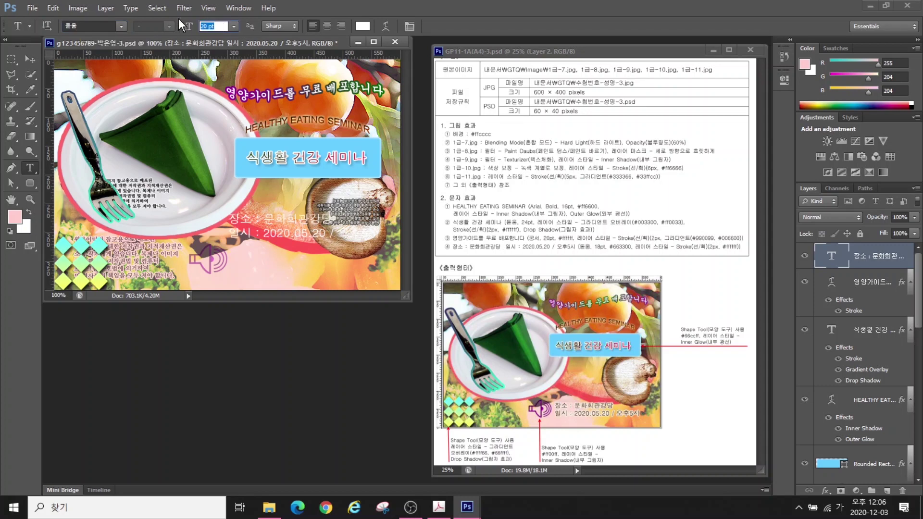
text(18)
key(Return)
click(363, 26)
text(663300)
key(Return)
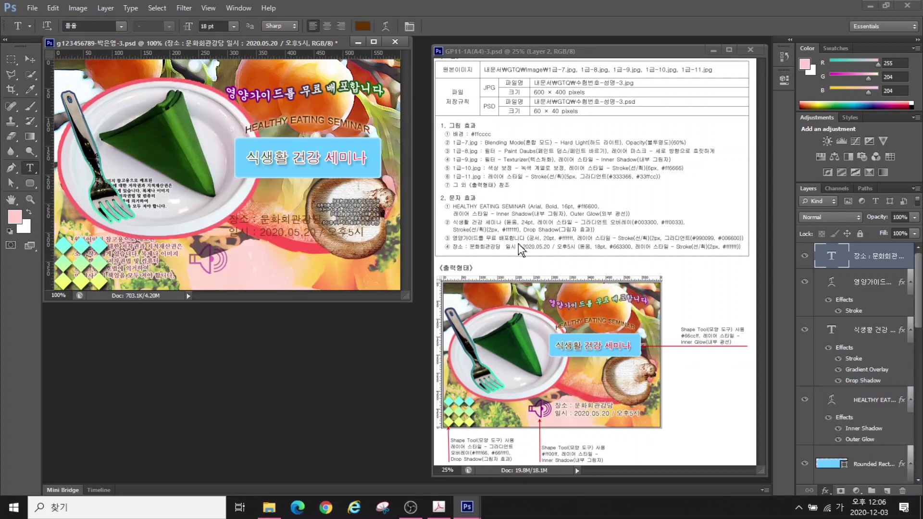
key(Return)
key(v)
drag(248, 239, 251, 267)
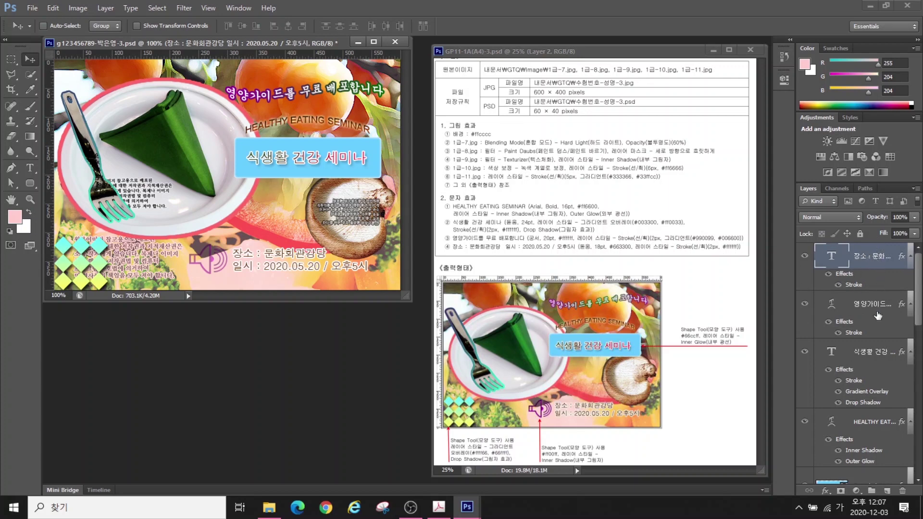
Hide the rulers and save the poster as a JPEG with default quality options
click(208, 8)
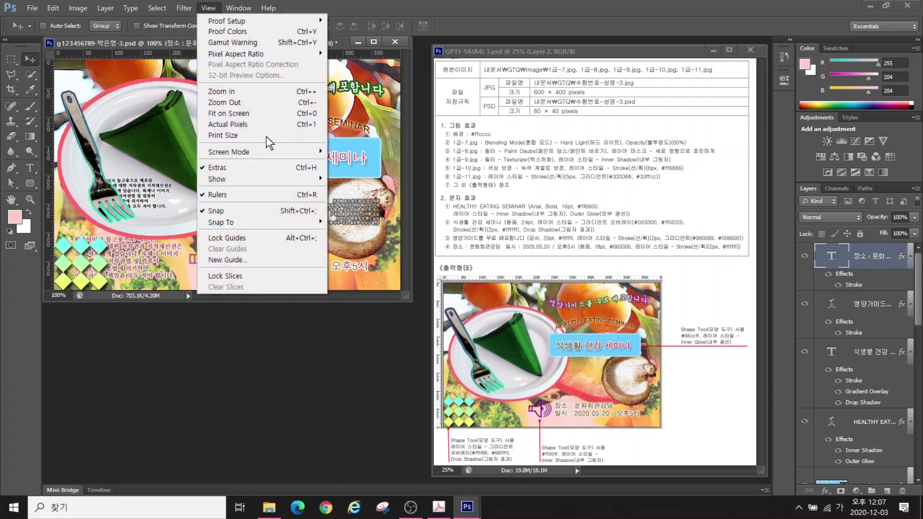
click(227, 194)
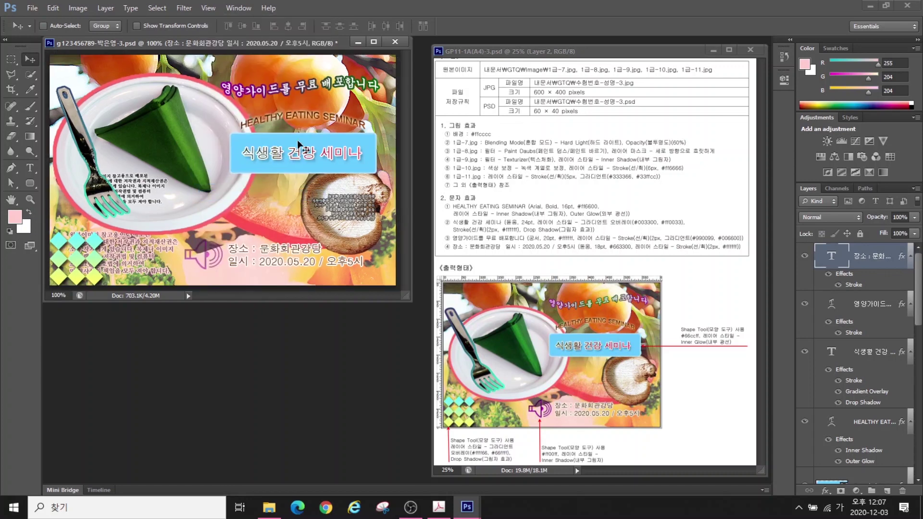
click(30, 8)
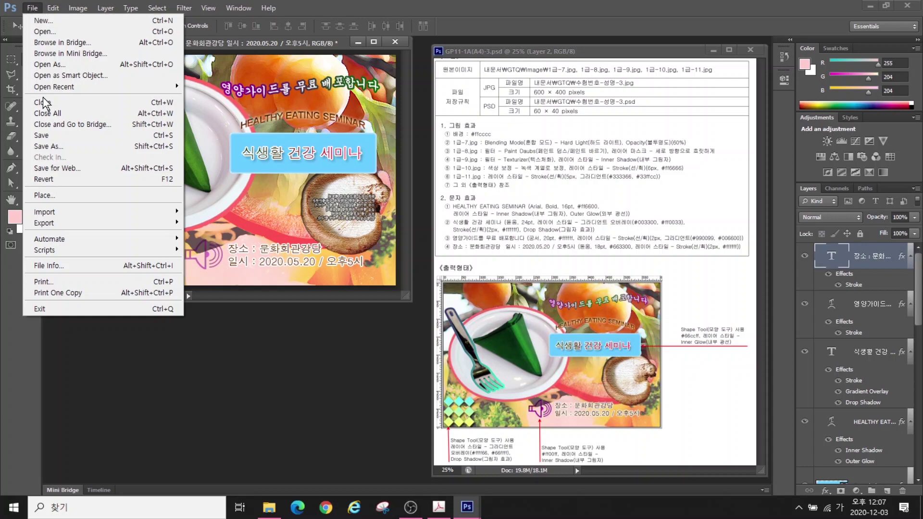
click(46, 145)
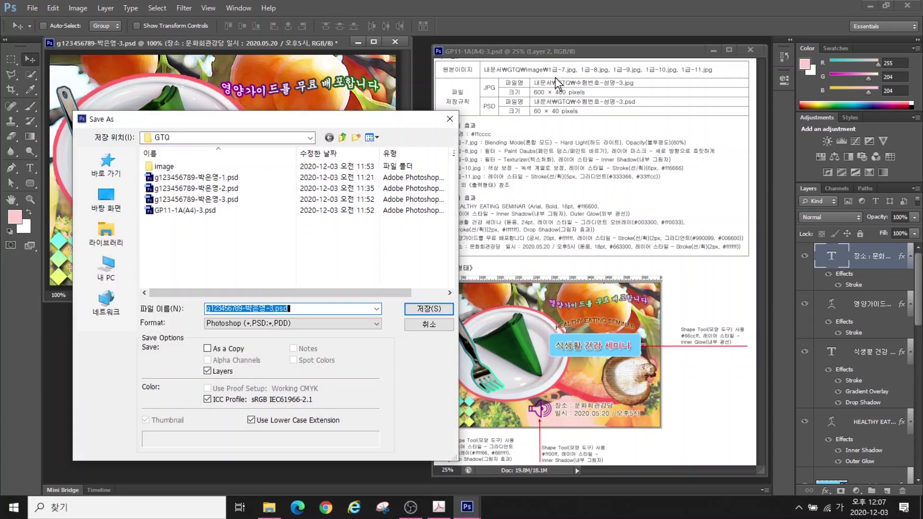
click(241, 324)
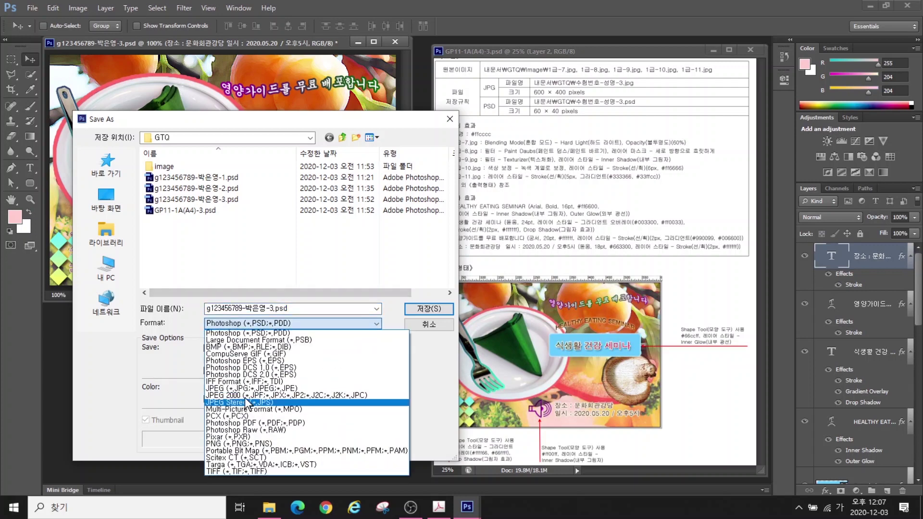
click(241, 388)
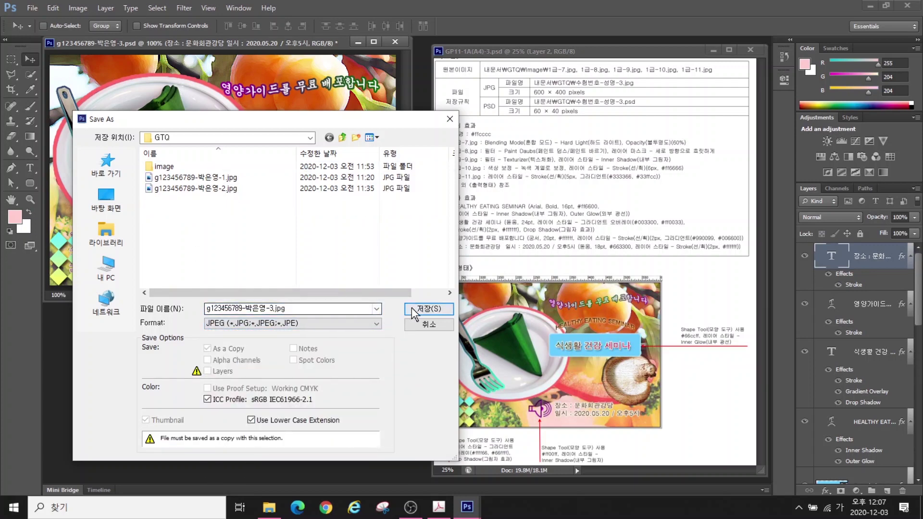
click(427, 308)
key(Return)
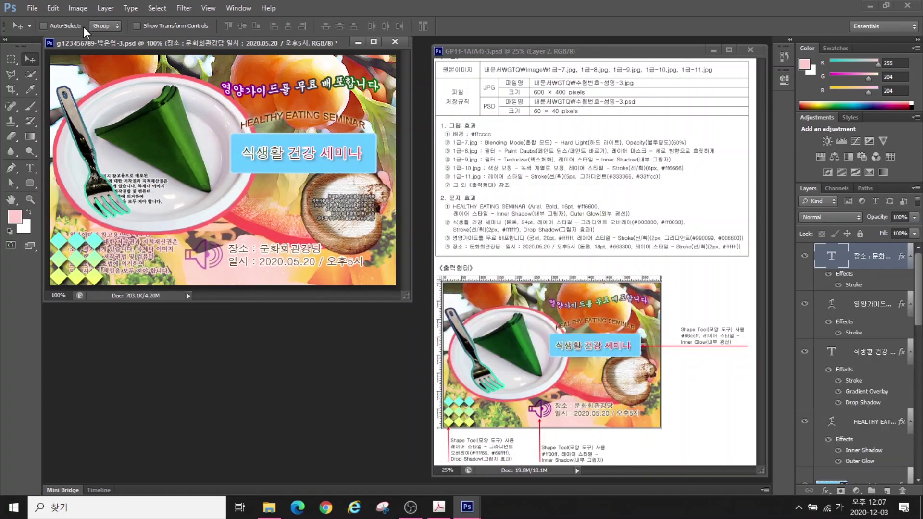
Resize the image to 60×40 pixels and save the reduced copy
click(77, 9)
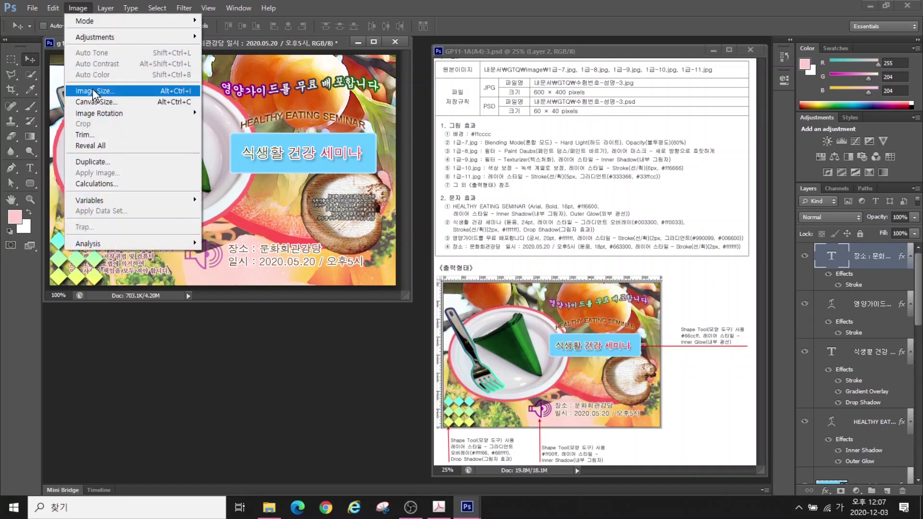
click(92, 89)
text(60)
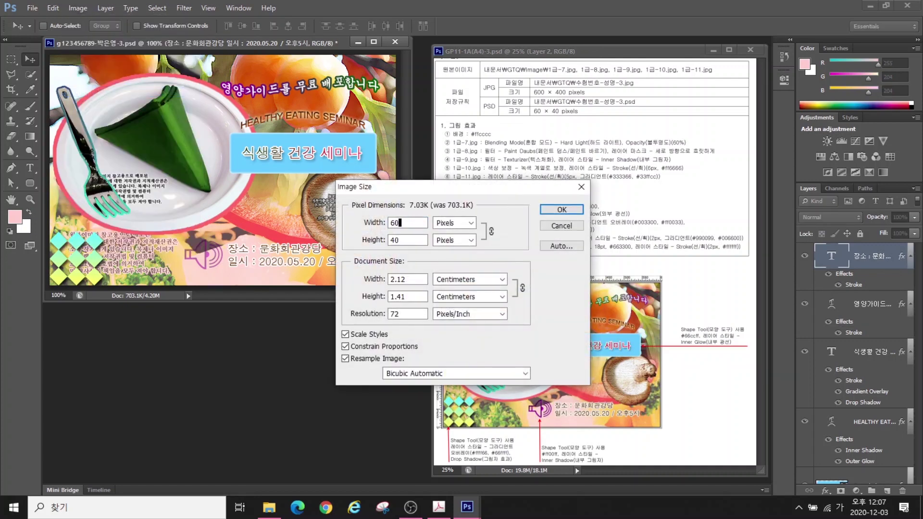
key(Return)
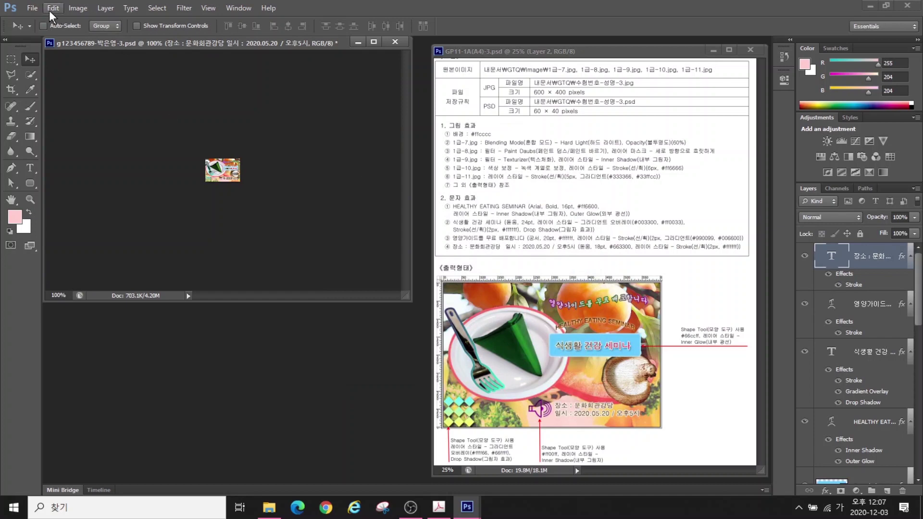
click(31, 8)
click(62, 138)
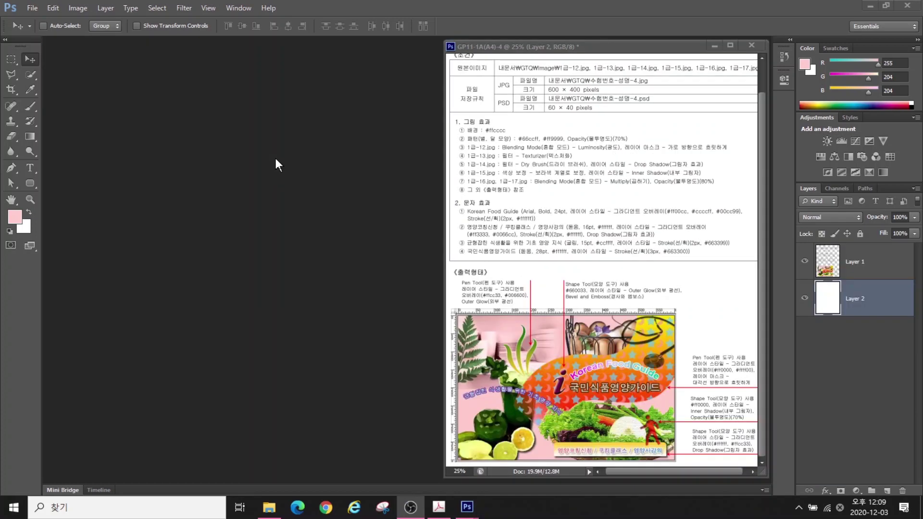
Create a new 600×400 pixel document named with the candidate's ID and name
click(31, 7)
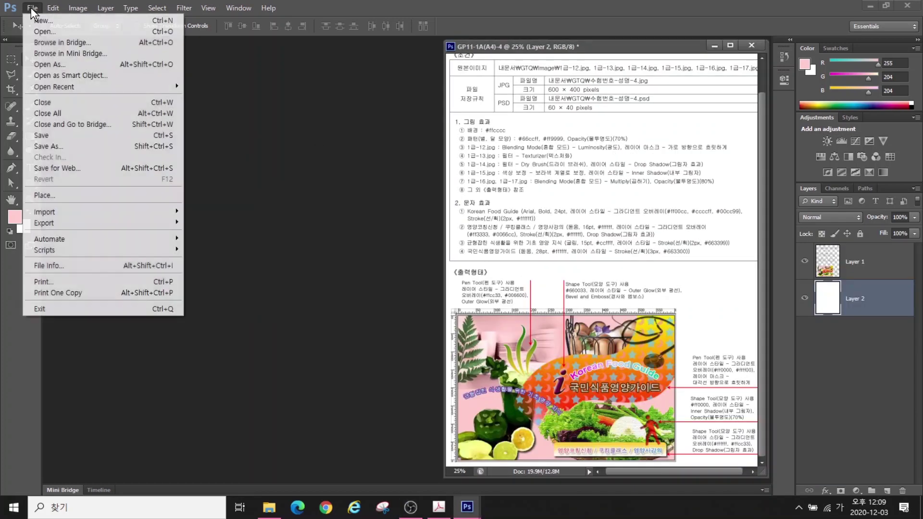
click(43, 20)
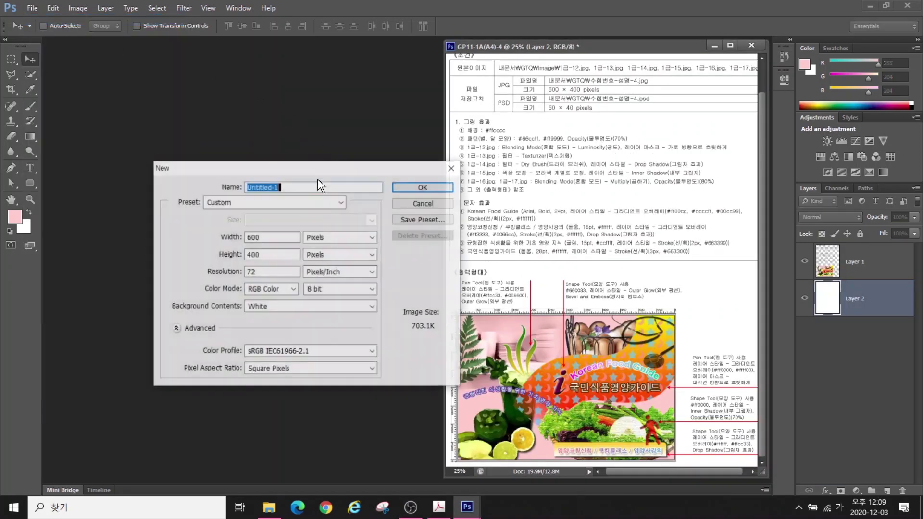
text(G12)
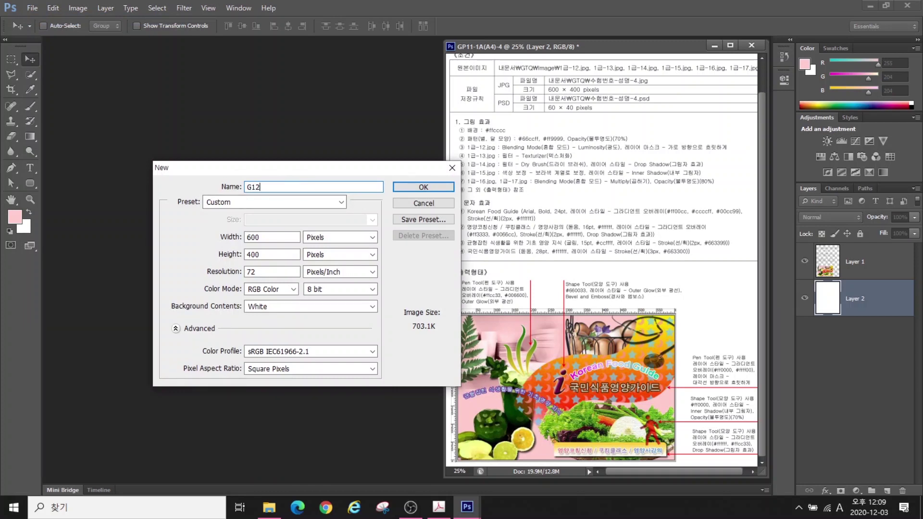
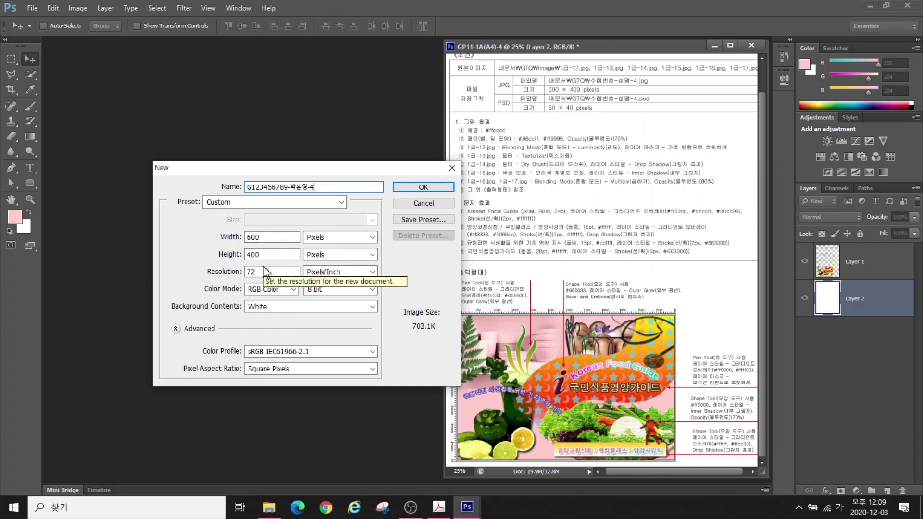
click(412, 190)
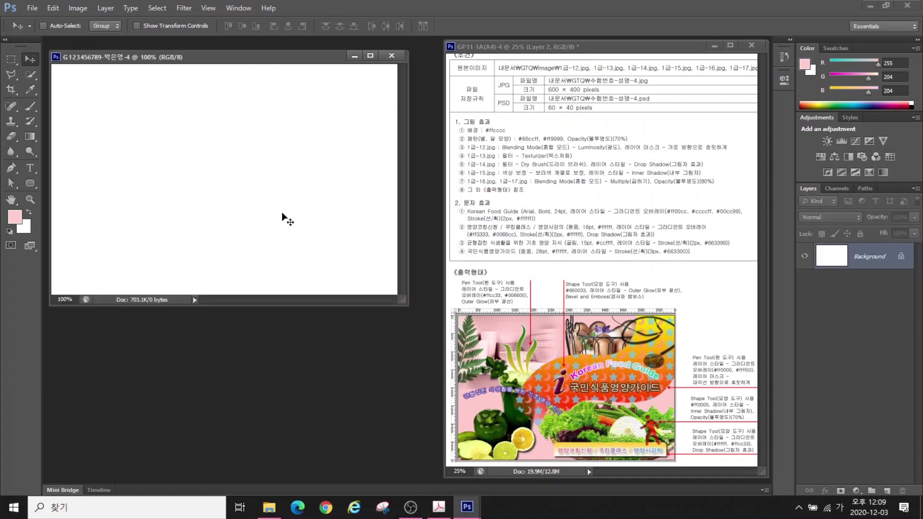
Show the rulers and set the foreground colour to pink #ffcccc
click(209, 7)
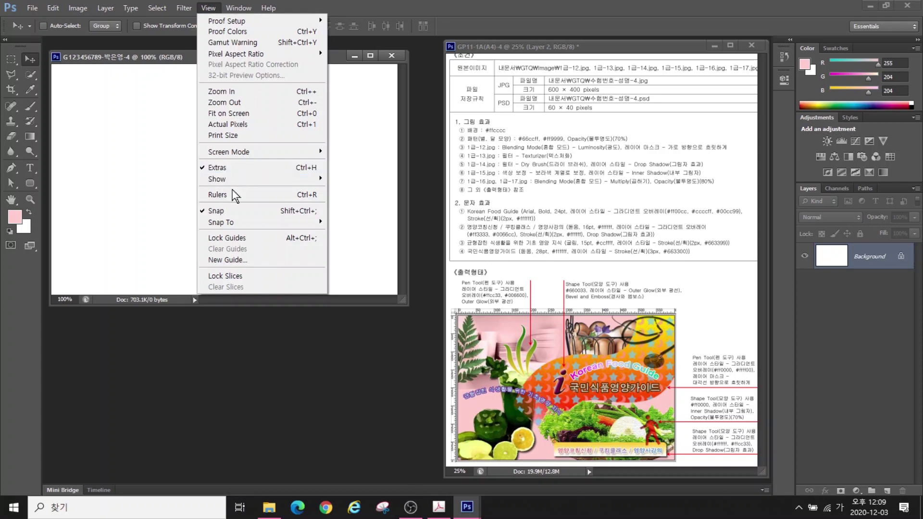
click(233, 194)
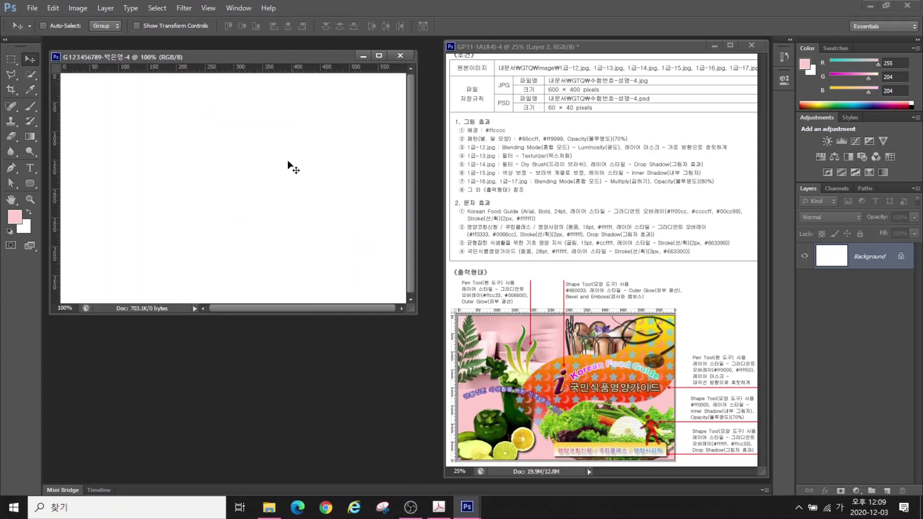
click(15, 221)
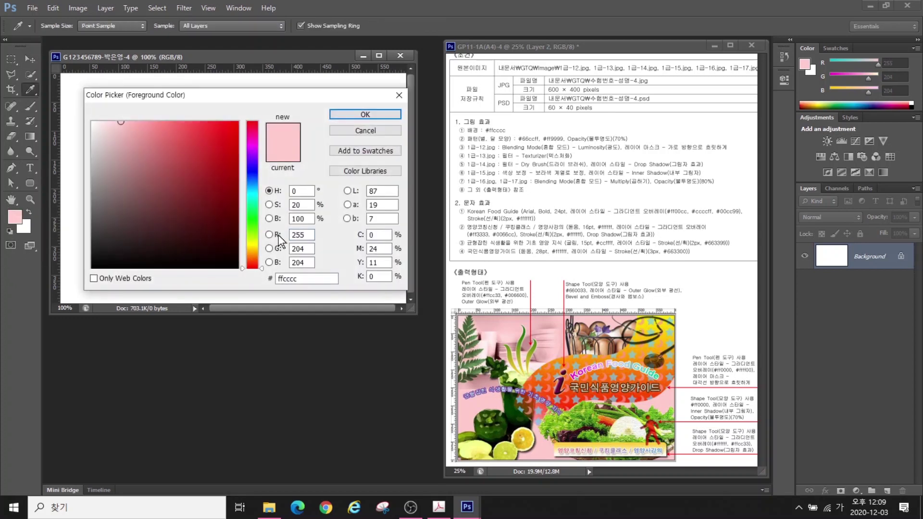
click(303, 277)
click(365, 114)
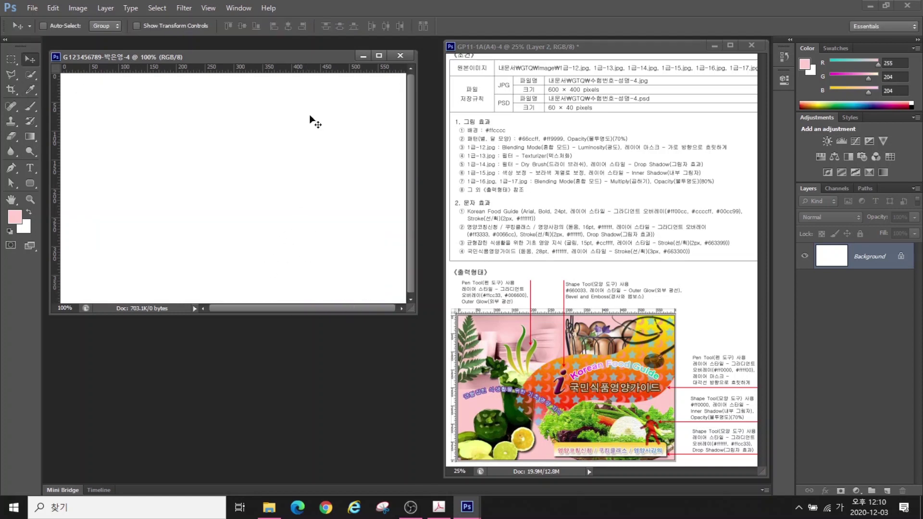
Fill the background with the #ffcccc foreground colour at 100% opacity via Edit > Fill
click(50, 8)
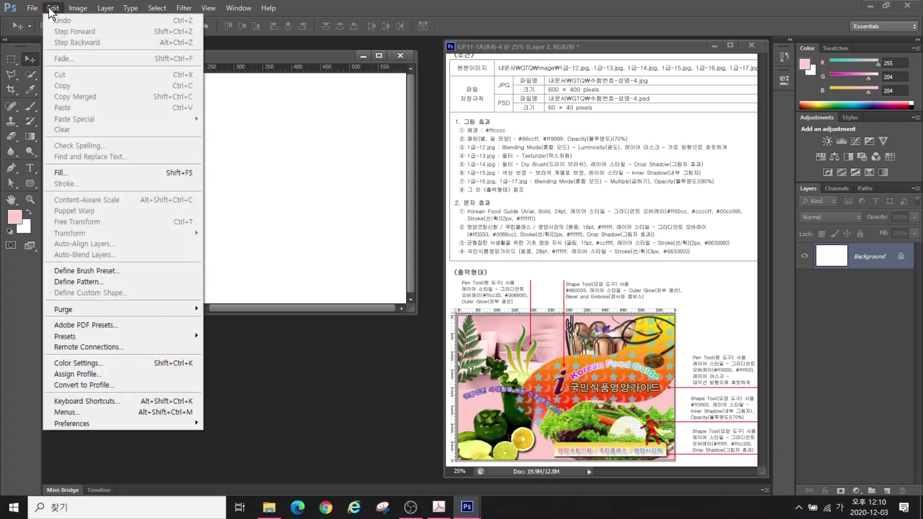
click(62, 172)
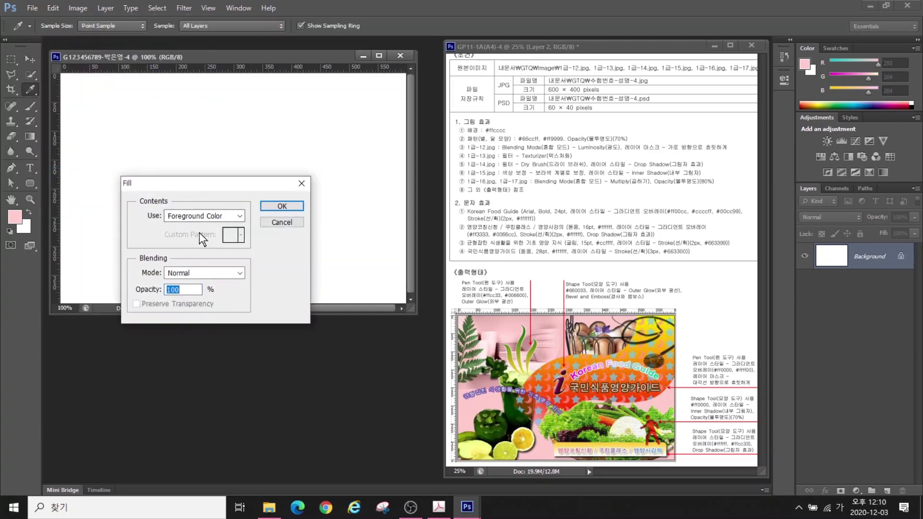
click(282, 207)
key(v)
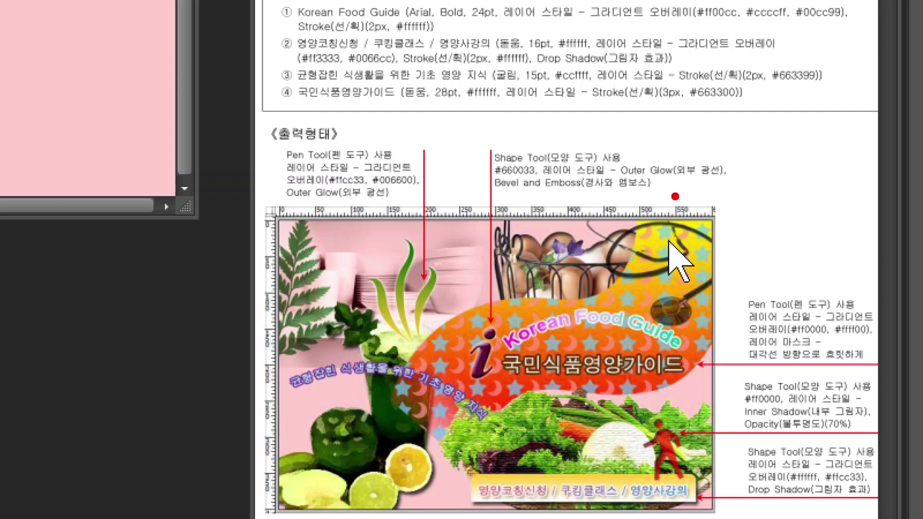
drag(674, 177, 674, 199)
mouse_move(711, 172)
mouse_down()
mouse_move(712, 199)
mouse_move(745, 218)
mouse_move(751, 245)
mouse_up()
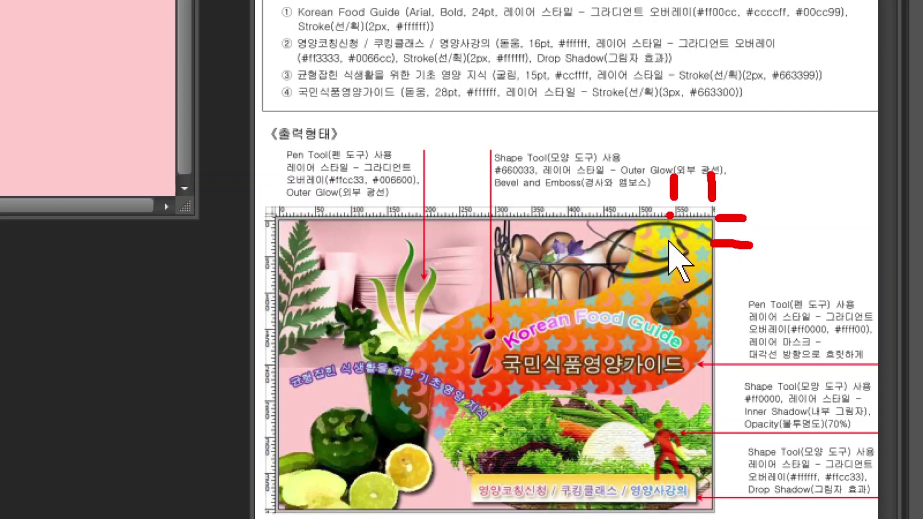
drag(672, 213, 721, 249)
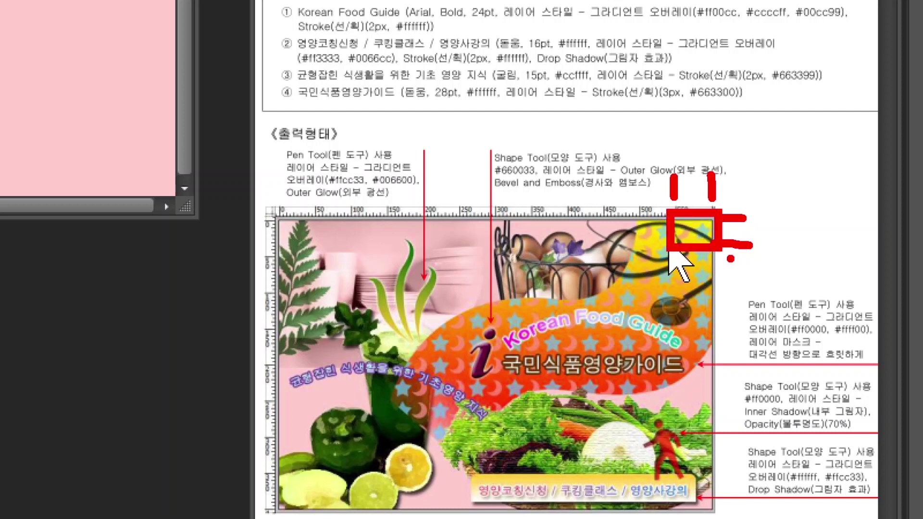
key(Escape)
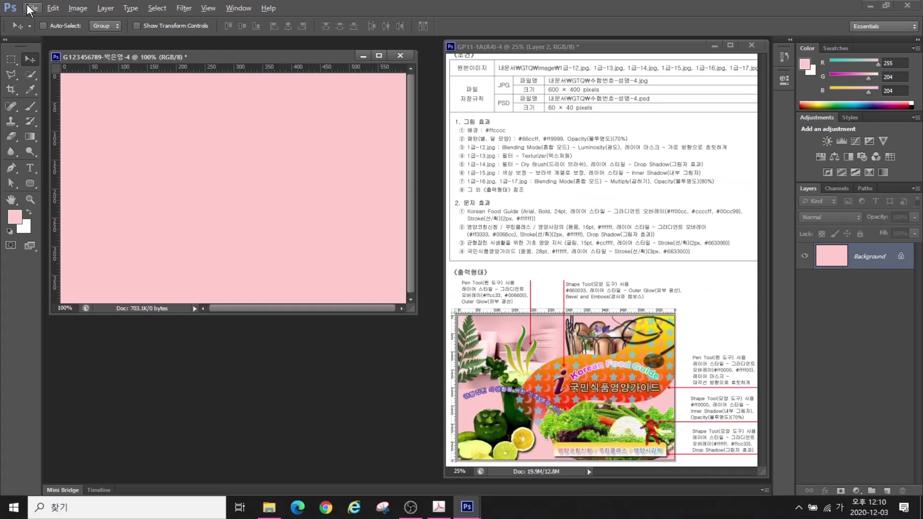
Create a 50×40 pixel document with a transparent background and zoom it to fit the screen
click(33, 8)
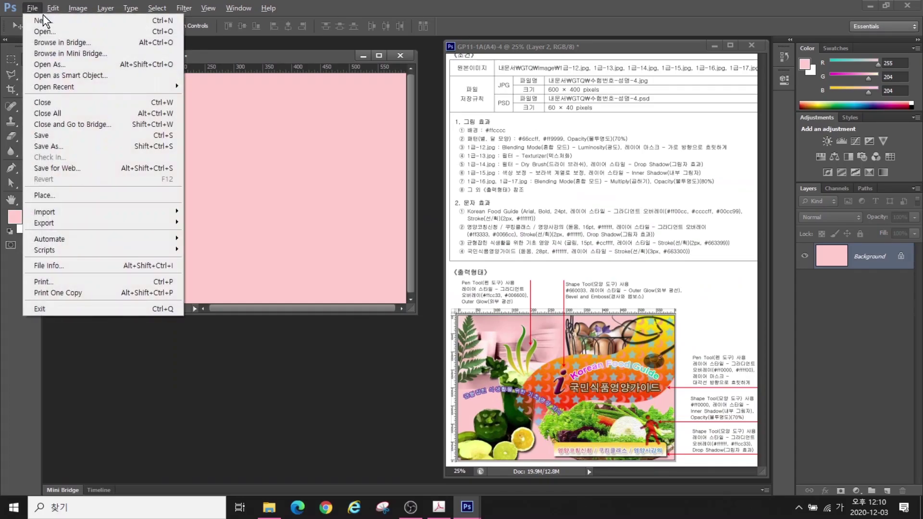
click(42, 19)
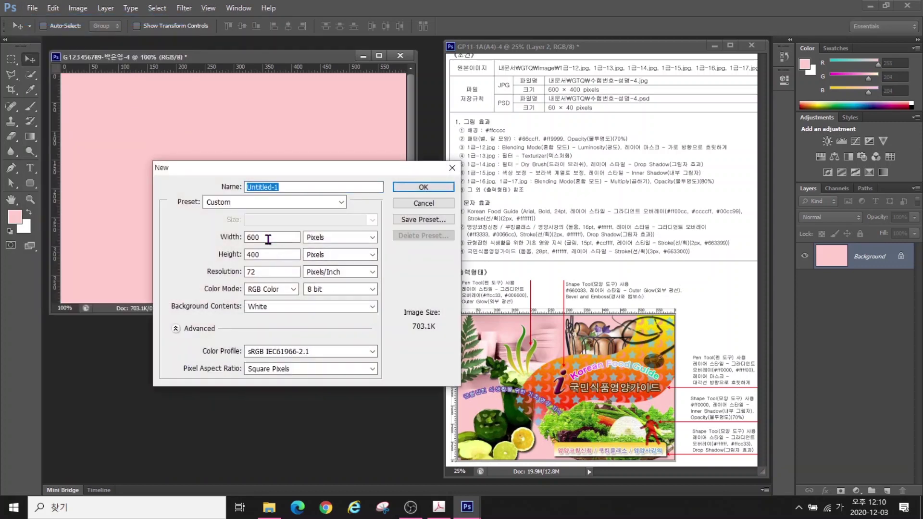
double_click(268, 238)
text(50)
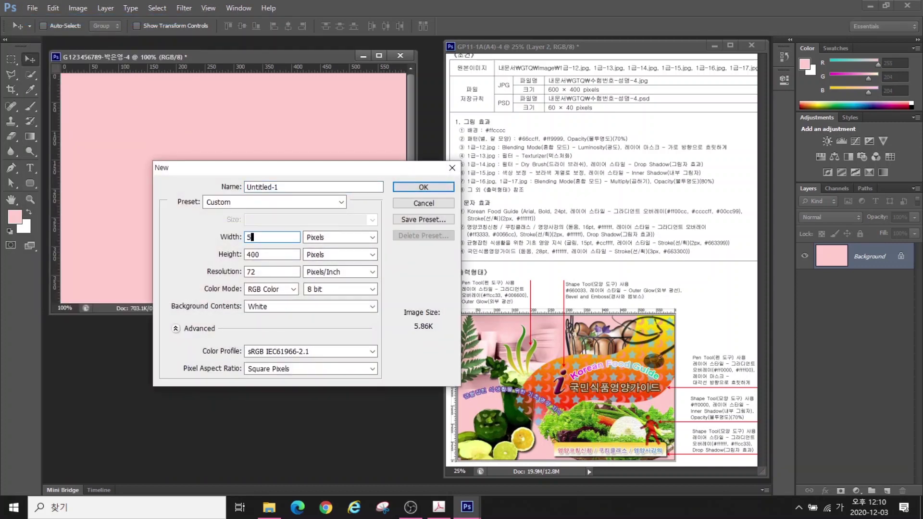
key(Tab)
key(Tab)
text(40)
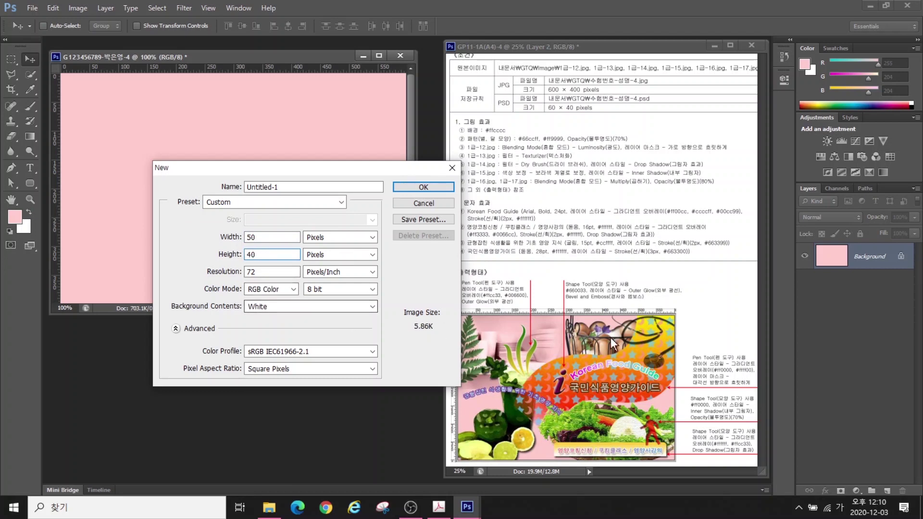
click(276, 306)
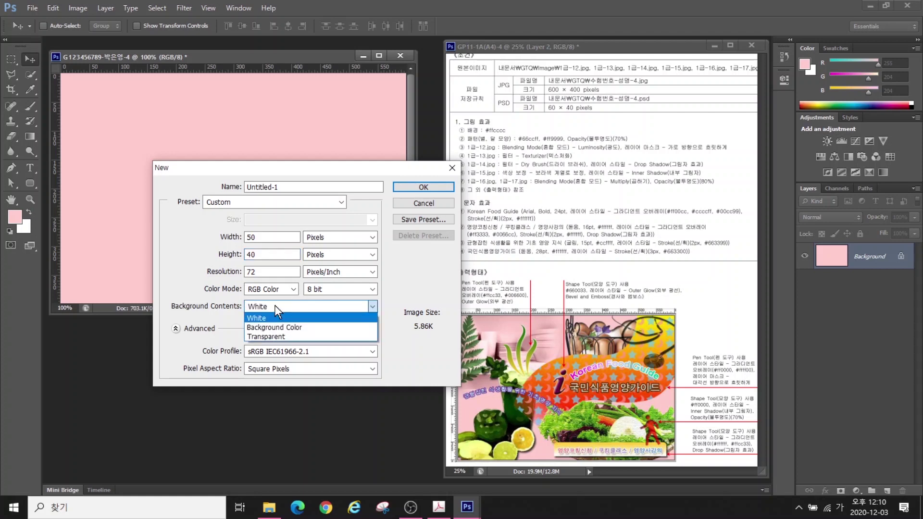
click(267, 338)
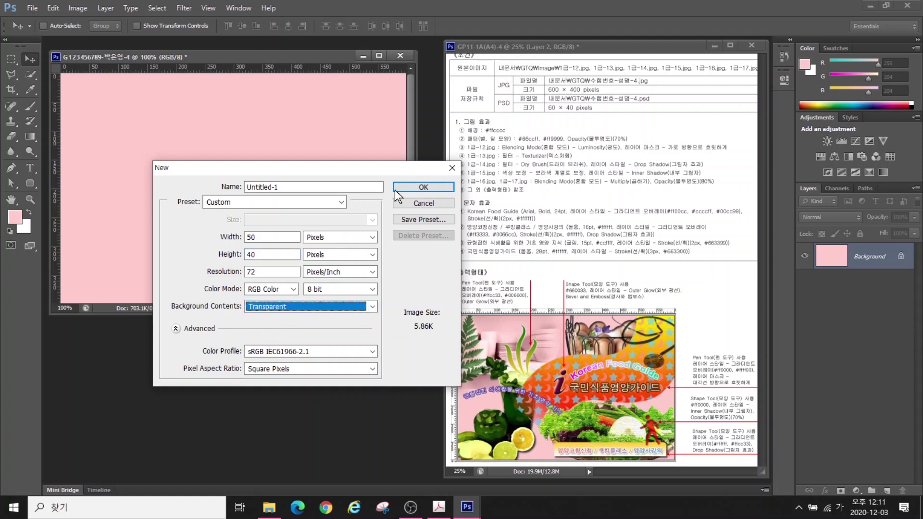
click(412, 190)
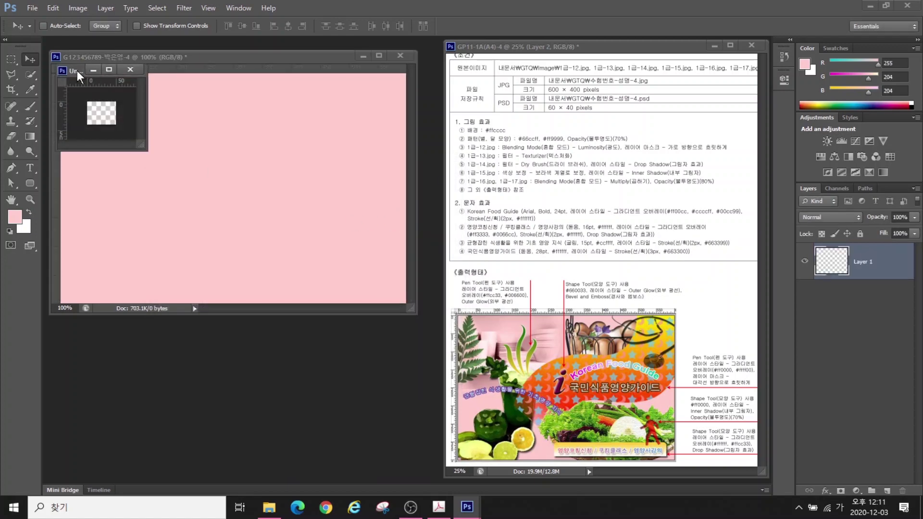
drag(80, 77, 318, 294)
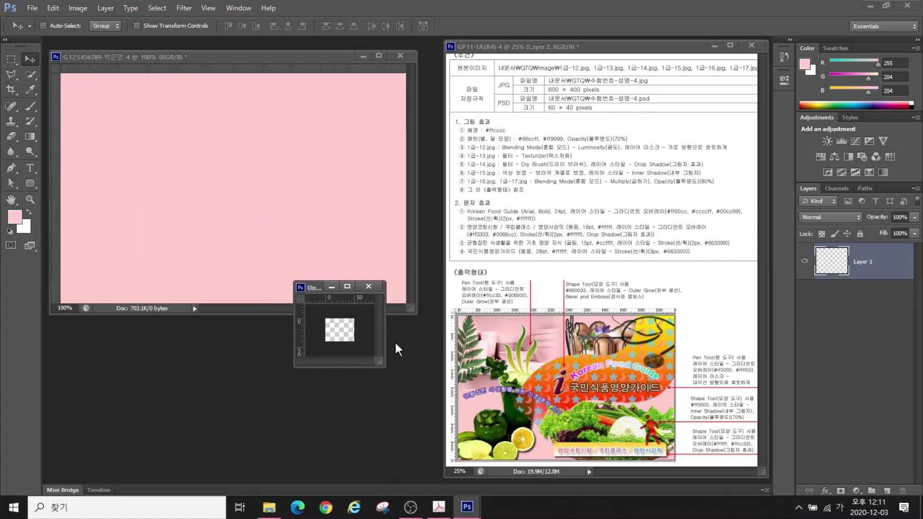
double_click(10, 200)
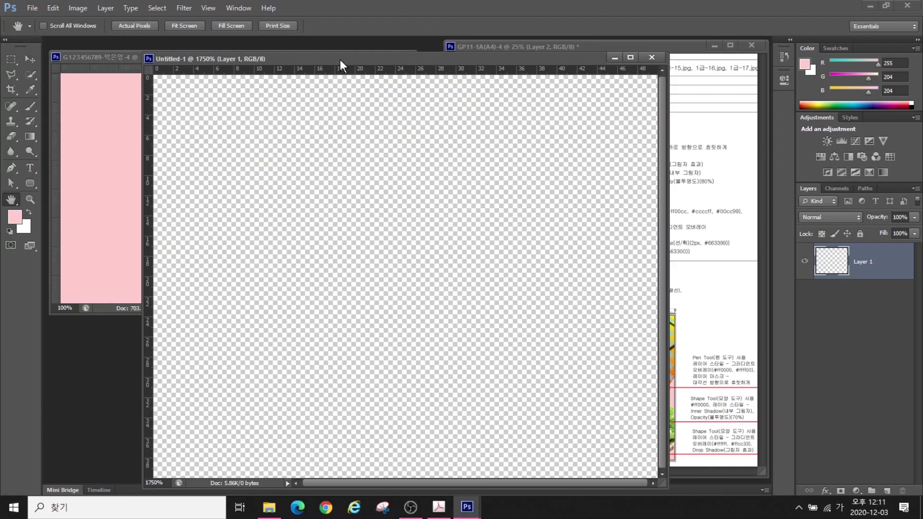
With the Custom Shape Tool, draw a crescent moon on the left and a five-pointed star beside it
drag(339, 59, 287, 52)
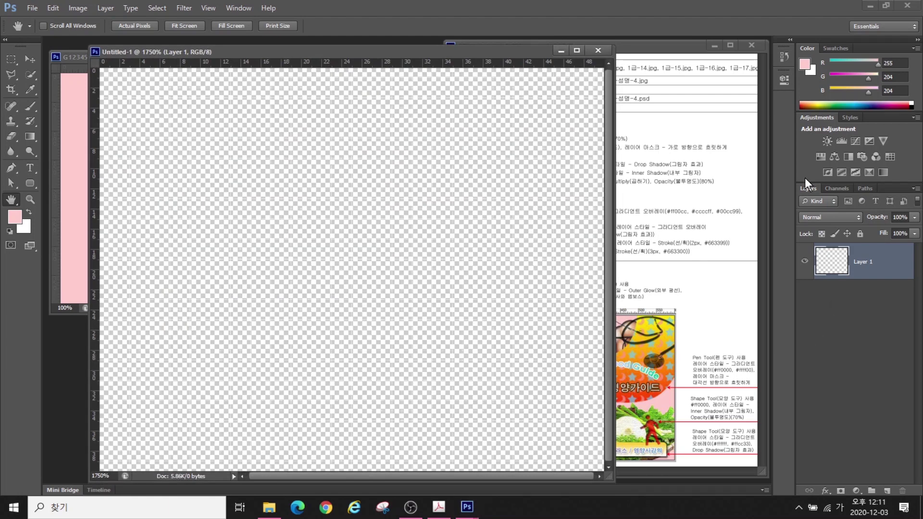
click(29, 183)
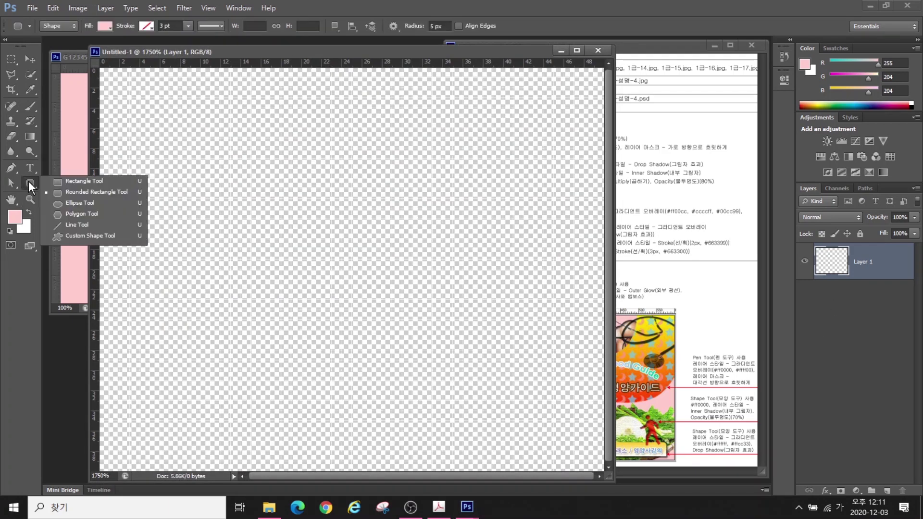
click(77, 236)
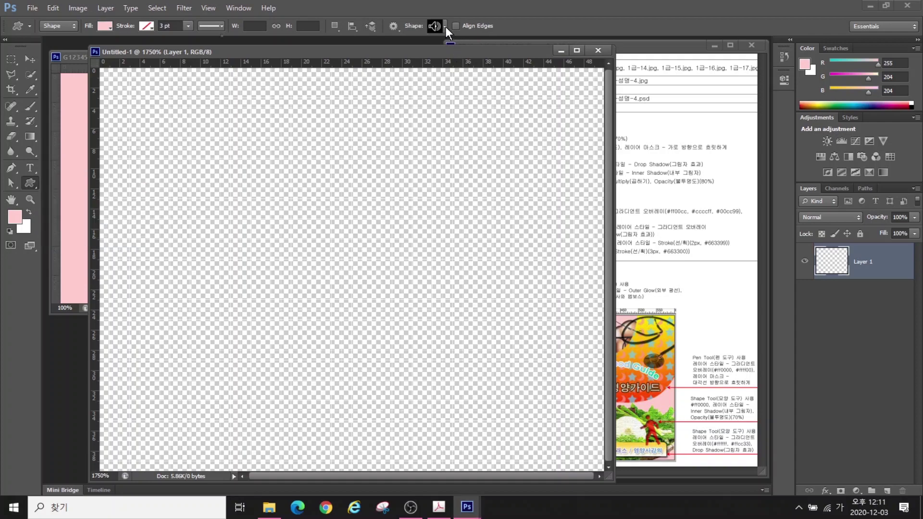
click(446, 27)
drag(630, 304, 594, 238)
click(283, 221)
drag(113, 98, 353, 350)
click(445, 27)
click(578, 147)
drag(362, 110, 604, 339)
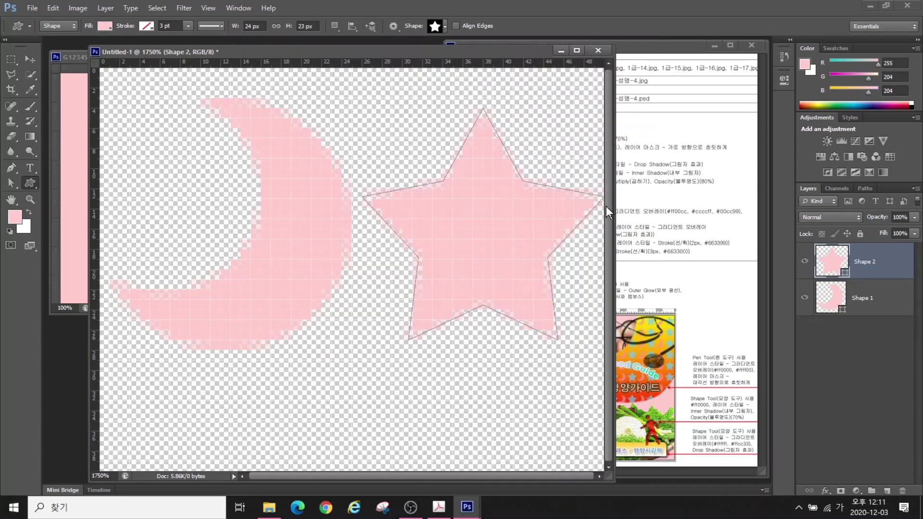
Fill the star shape with #66ccff and the moon shape with #ff9999
drag(508, 50, 507, 177)
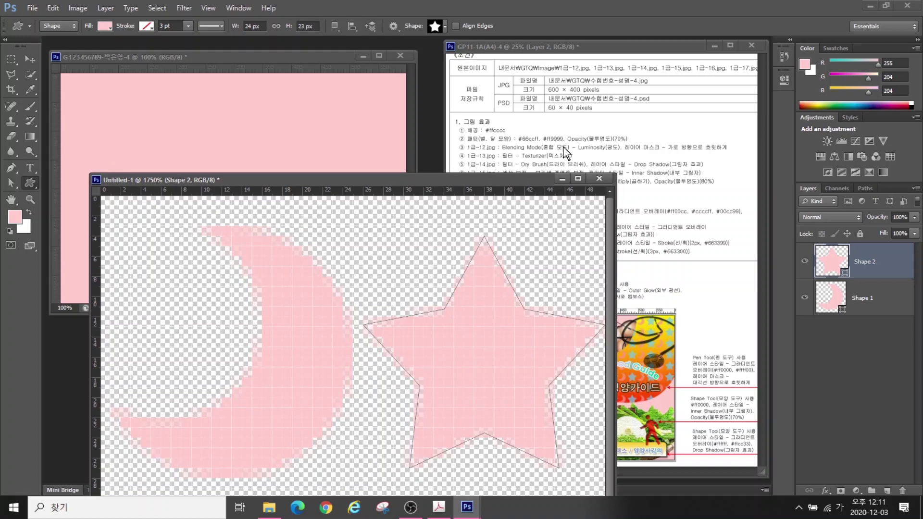
double_click(867, 261)
double_click(832, 261)
double_click(307, 279)
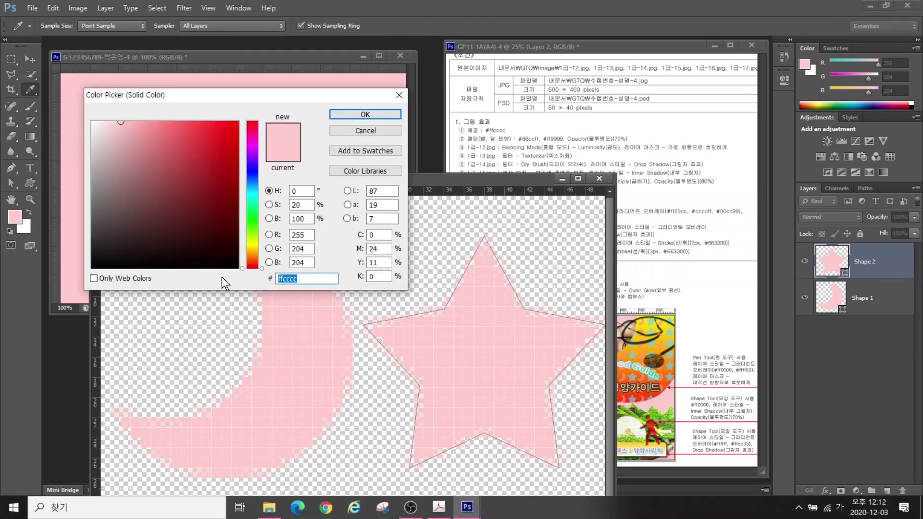
text(FF9999)
key(ctrl+a)
text(66ccff)
key(Return)
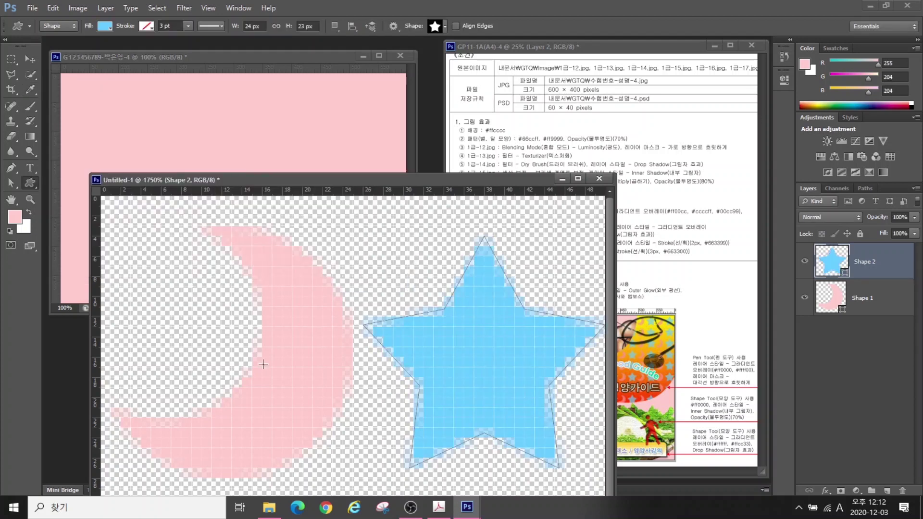
double_click(831, 297)
text(ff9999)
key(Return)
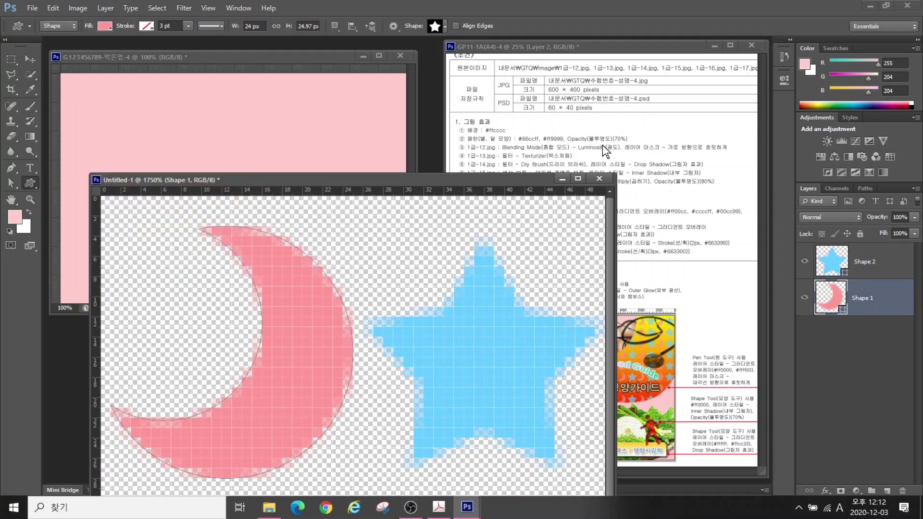
Set both the star and moon shape layers to 70% opacity
click(884, 265)
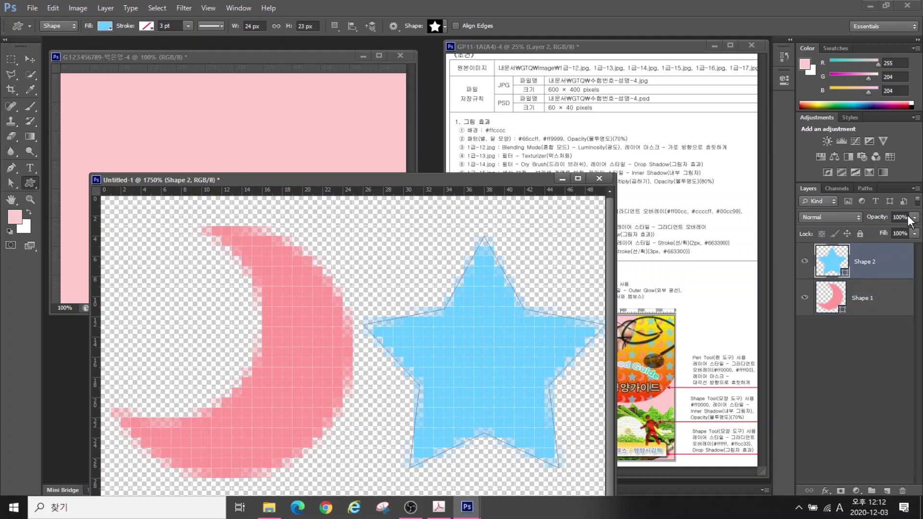
click(904, 217)
text(70)
key(Return)
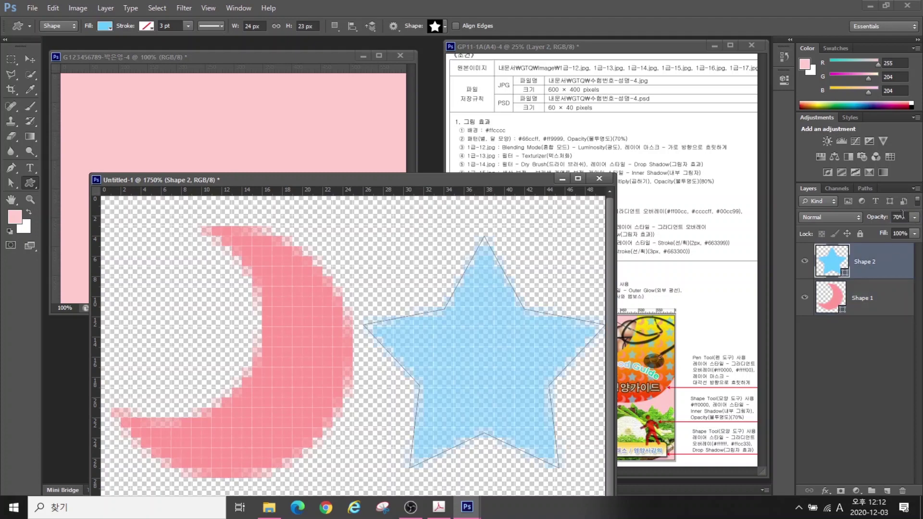
click(868, 306)
click(895, 217)
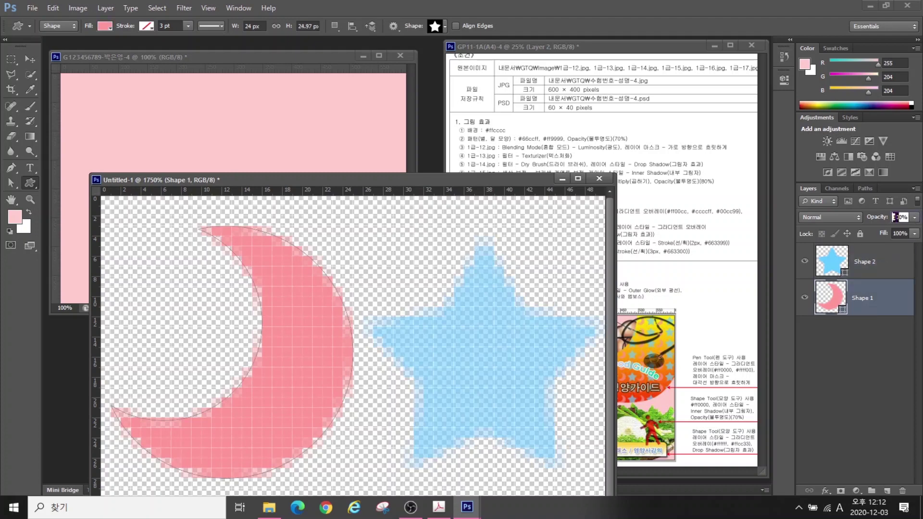
text(70)
key(Return)
Shift both shapes slightly lower on the canvas with the Move tool
drag(337, 182, 332, 83)
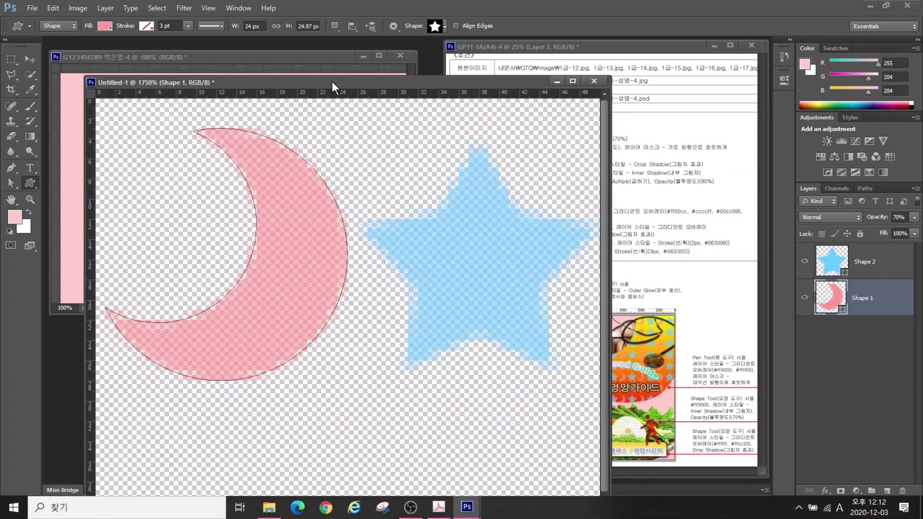
key(v)
drag(373, 259, 361, 304)
drag(444, 65, 440, 57)
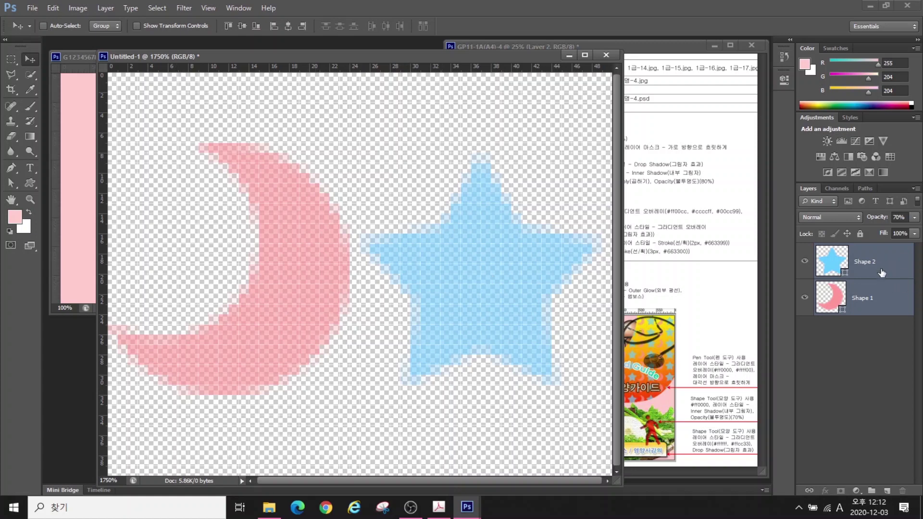
ctrl+click(571, 274)
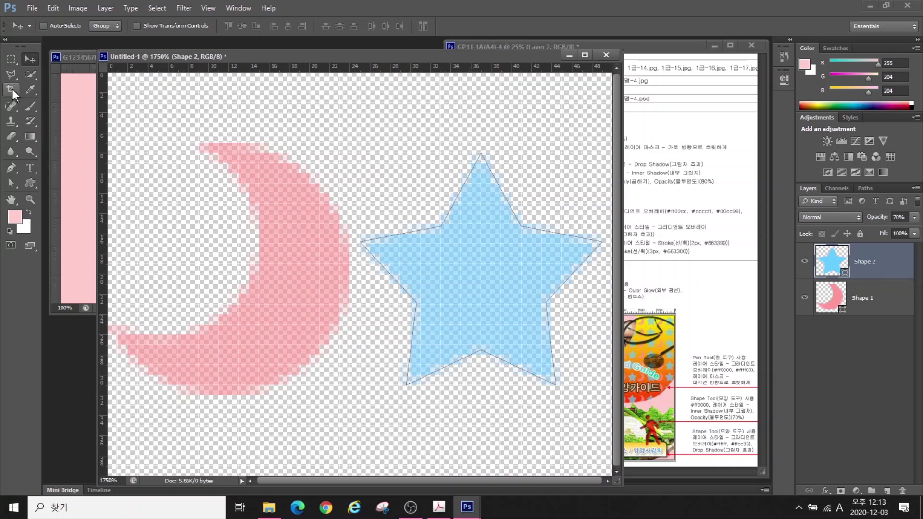
Change the canvas height to 30 pixels with a centre anchor, accepting the clipping
click(80, 8)
click(98, 102)
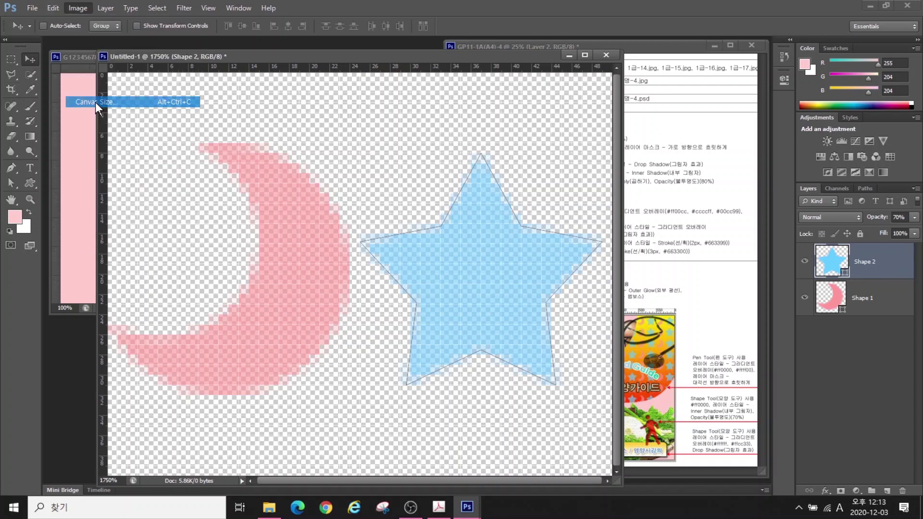
double_click(524, 231)
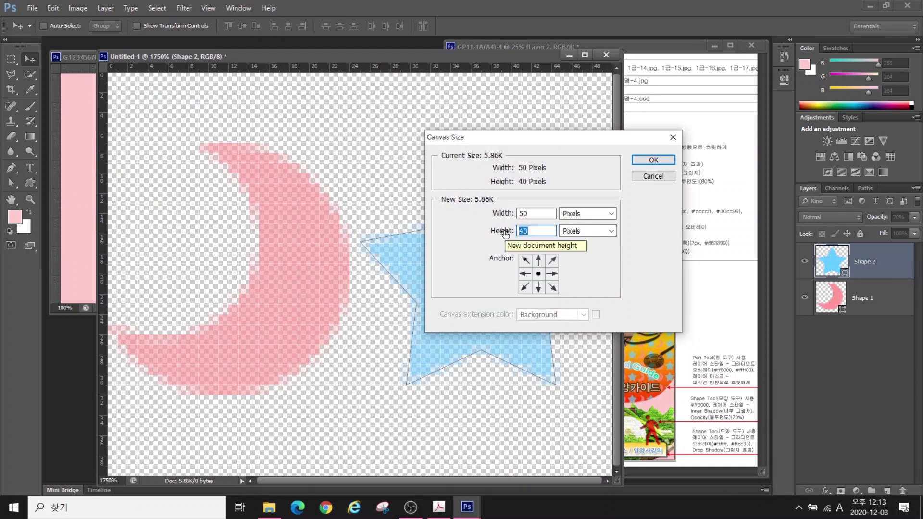
text(30)
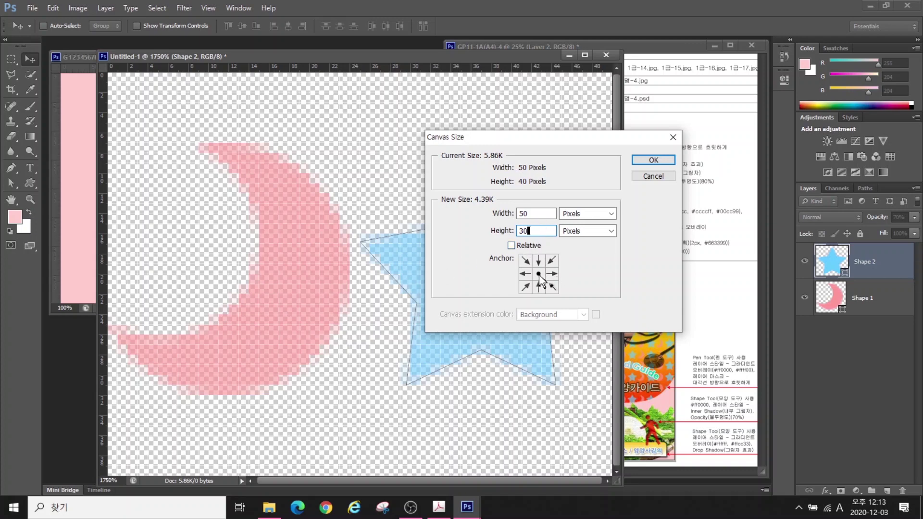
click(539, 275)
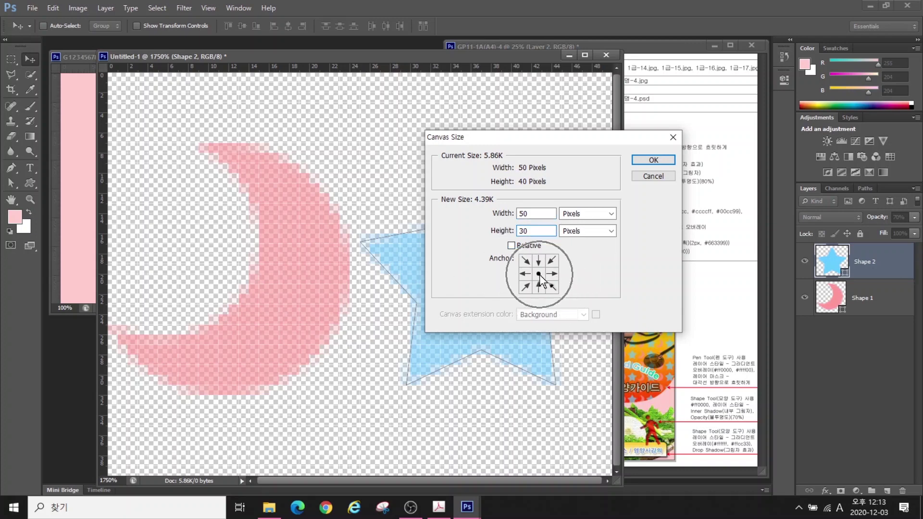
click(651, 161)
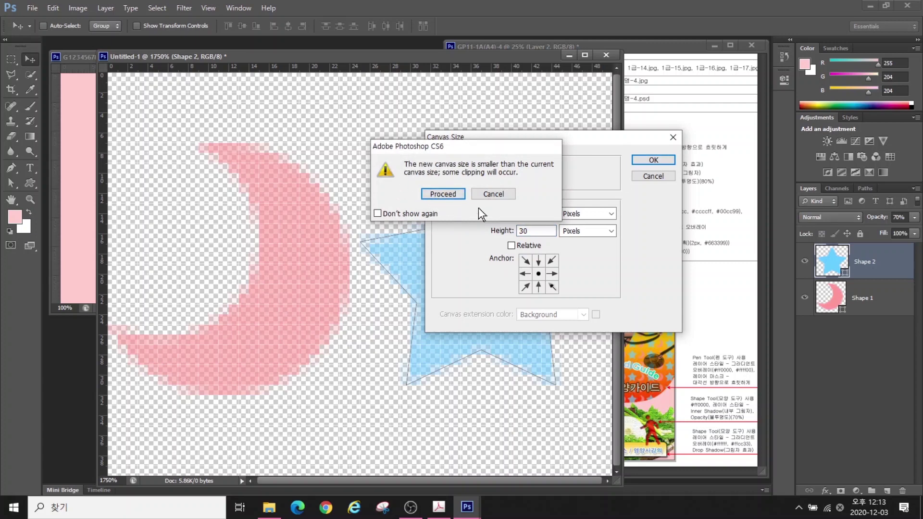
click(443, 194)
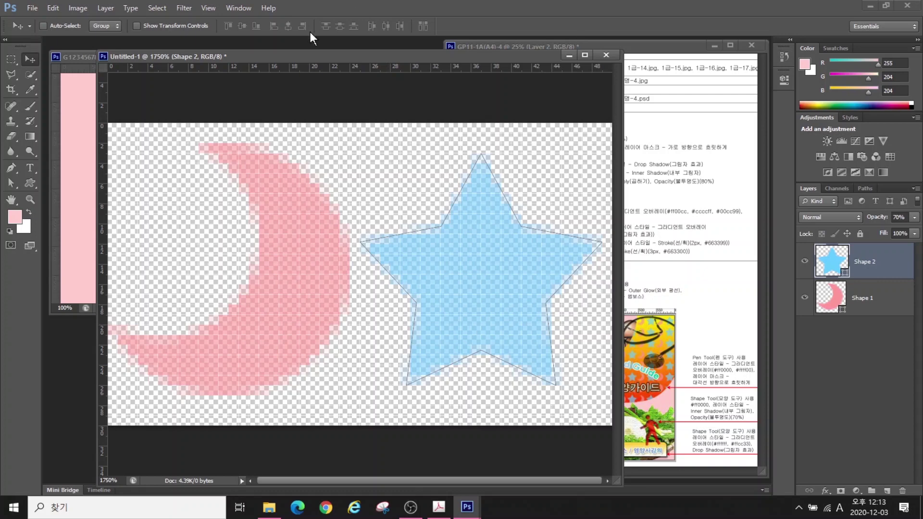
click(53, 8)
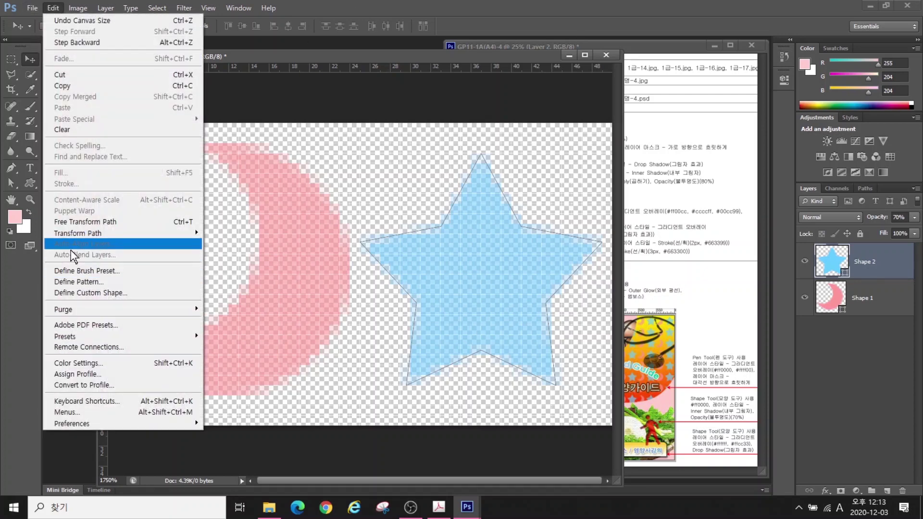
Define the artwork as pattern '별, 달 모양', then close Untitled-1 without saving
click(72, 285)
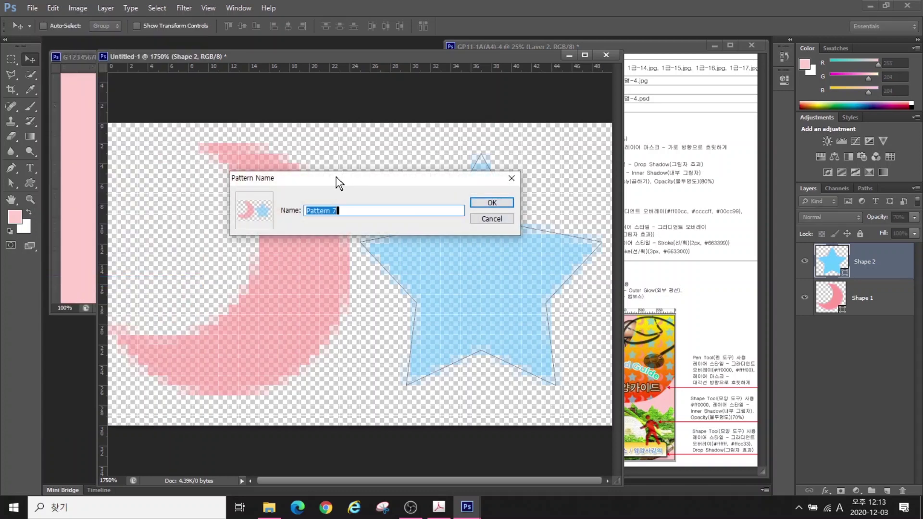
drag(302, 183, 317, 195)
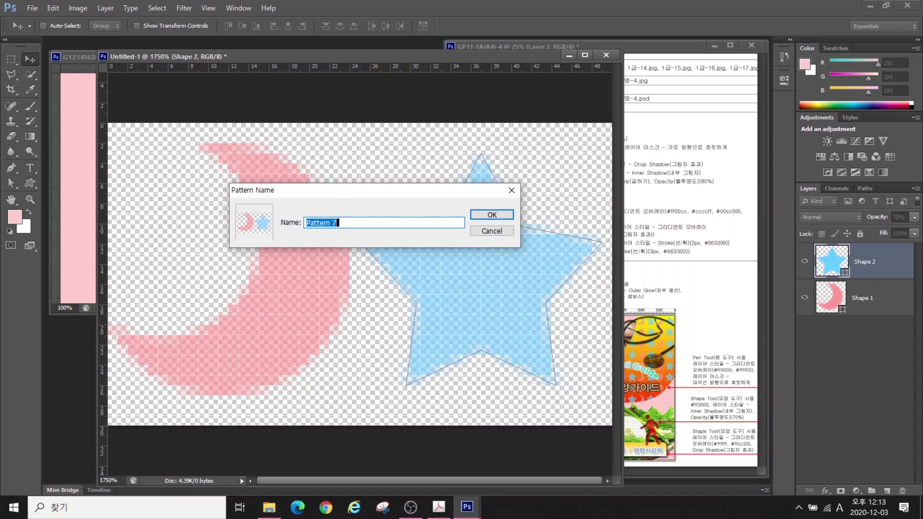
text(별, 달 모양)
click(491, 214)
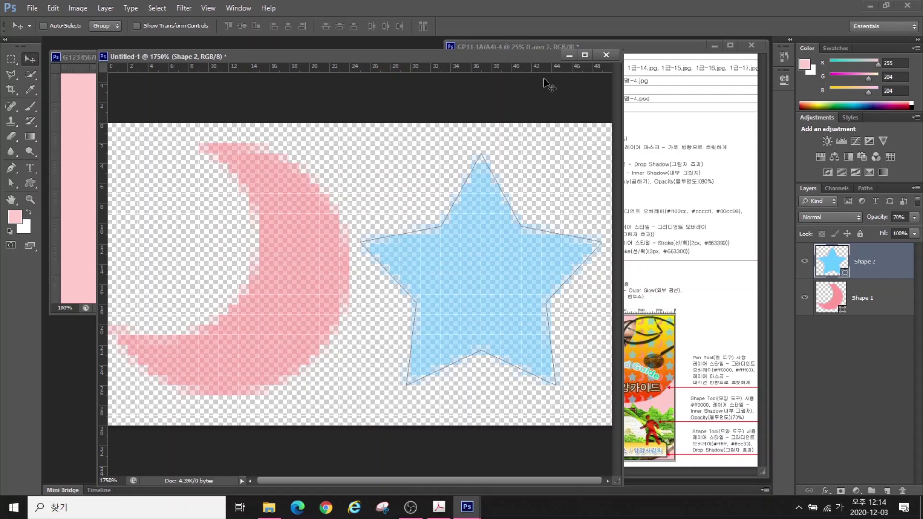
click(607, 55)
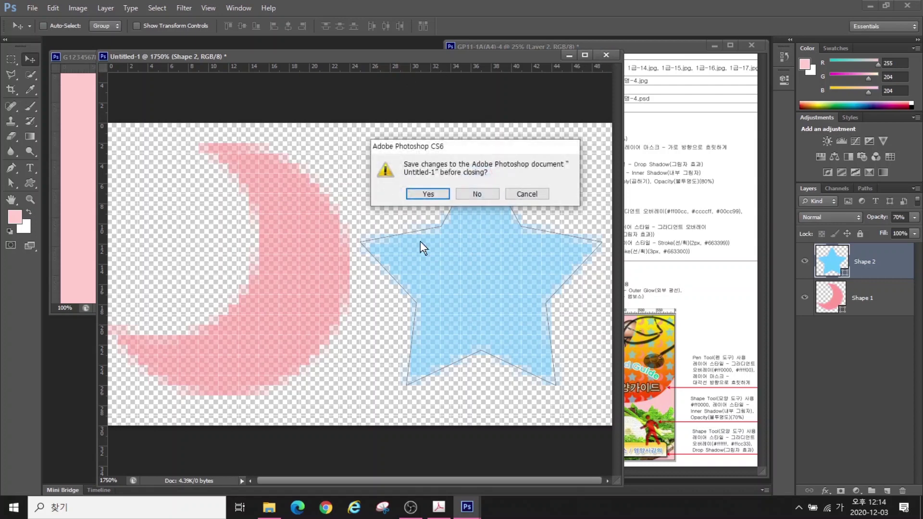
click(478, 193)
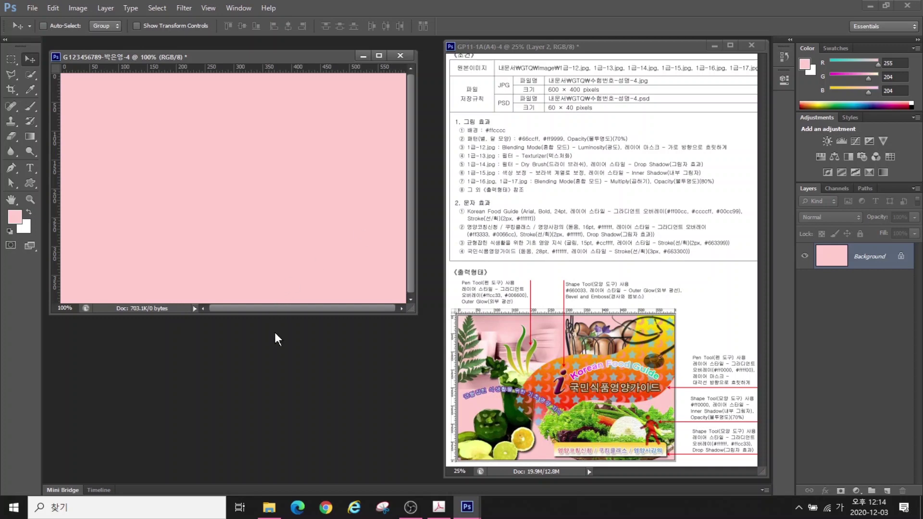
Open 1급-12.jpg from Documents > GTQ > Image
key(ctrl+o)
click(115, 240)
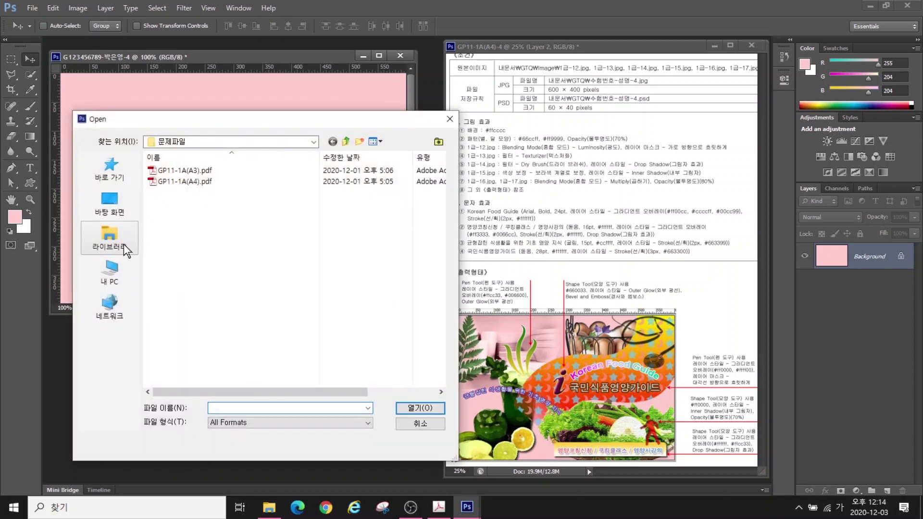
double_click(185, 168)
key(ctrl+a)
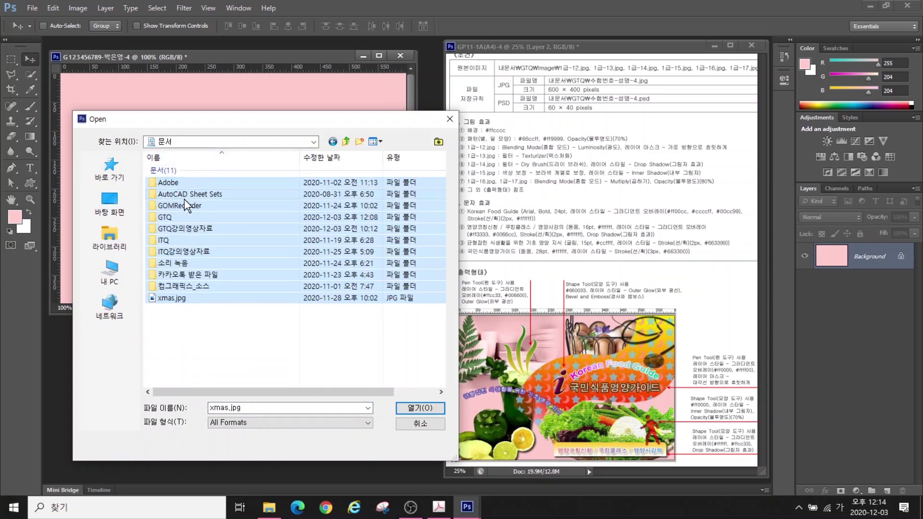
double_click(170, 216)
double_click(182, 174)
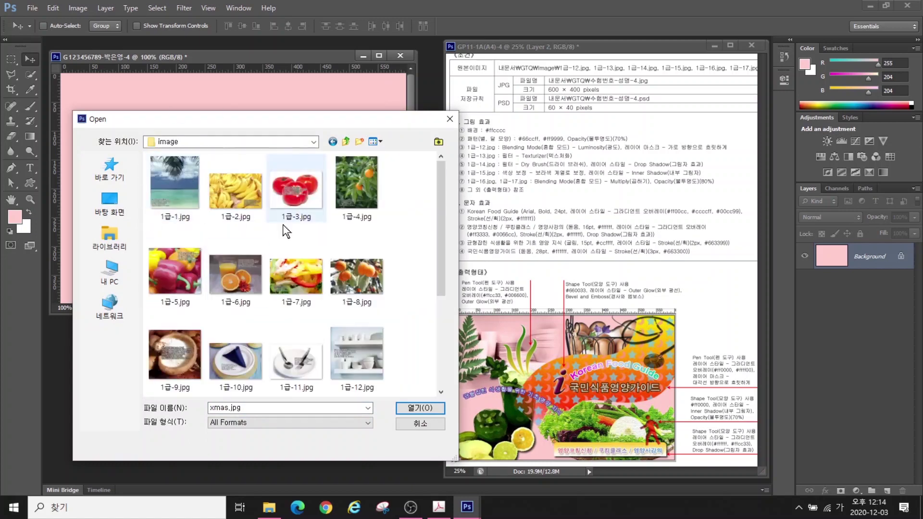
double_click(356, 355)
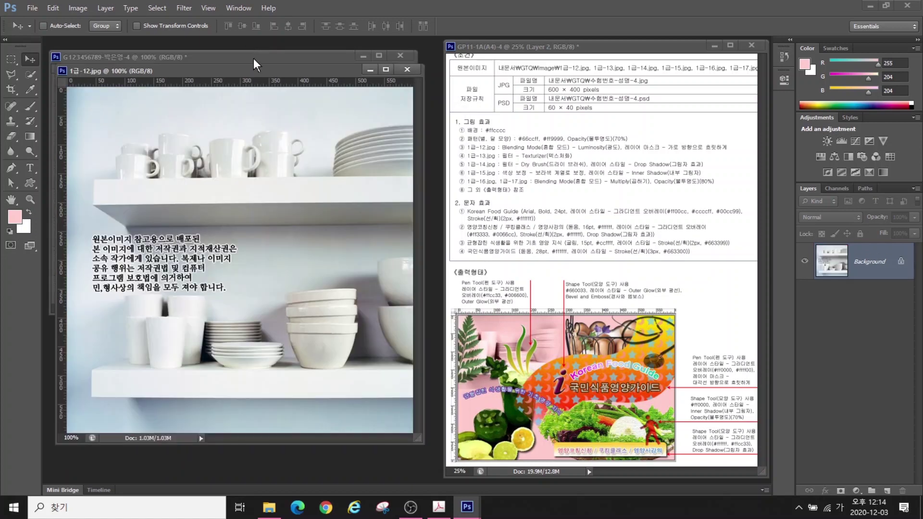
drag(264, 68, 282, 94)
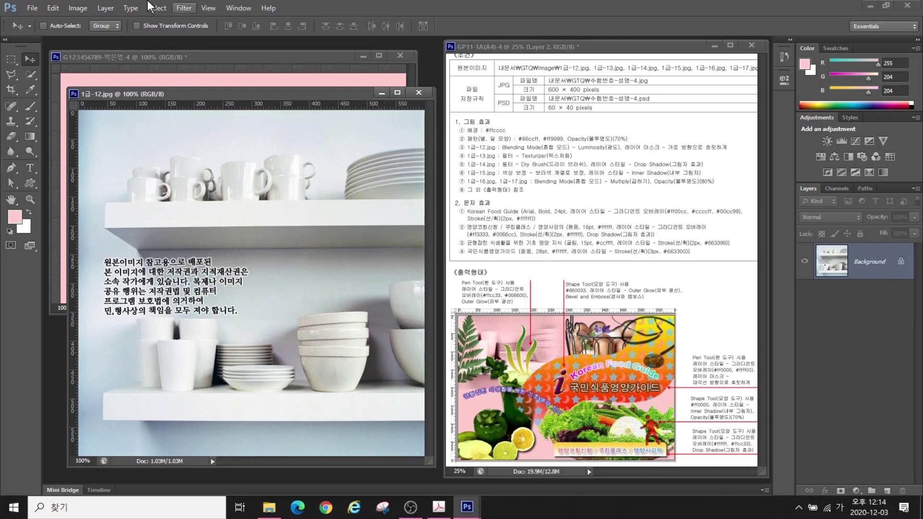
Resize the shelf image to 300 pixels wide with Image Size
click(78, 9)
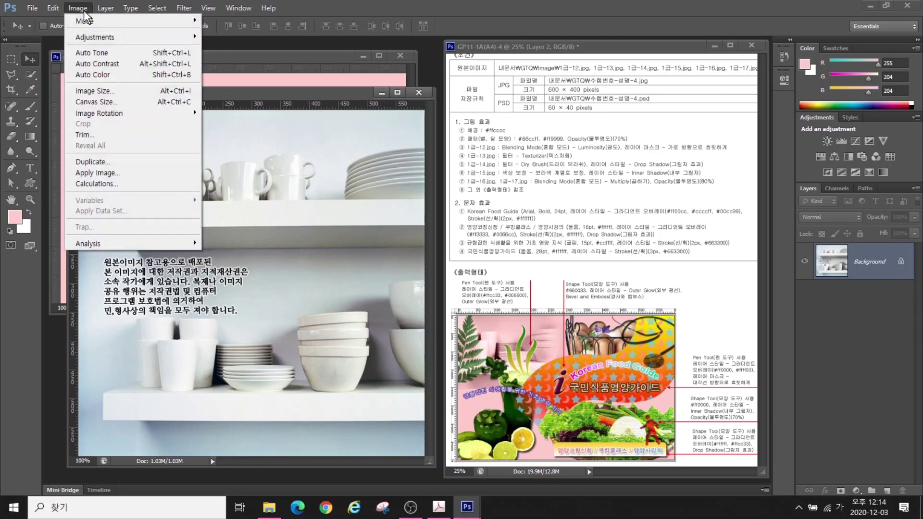
click(106, 93)
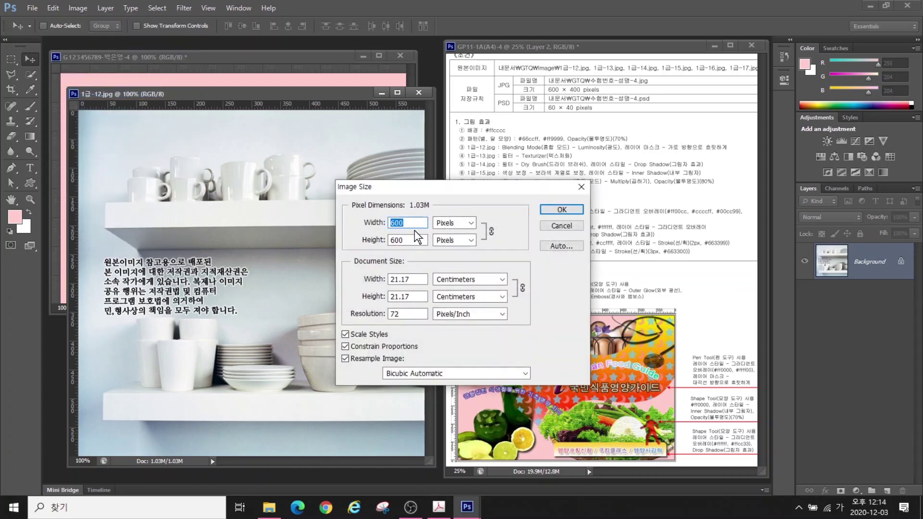
text(50)
key(BackSpace)
key(BackSpace)
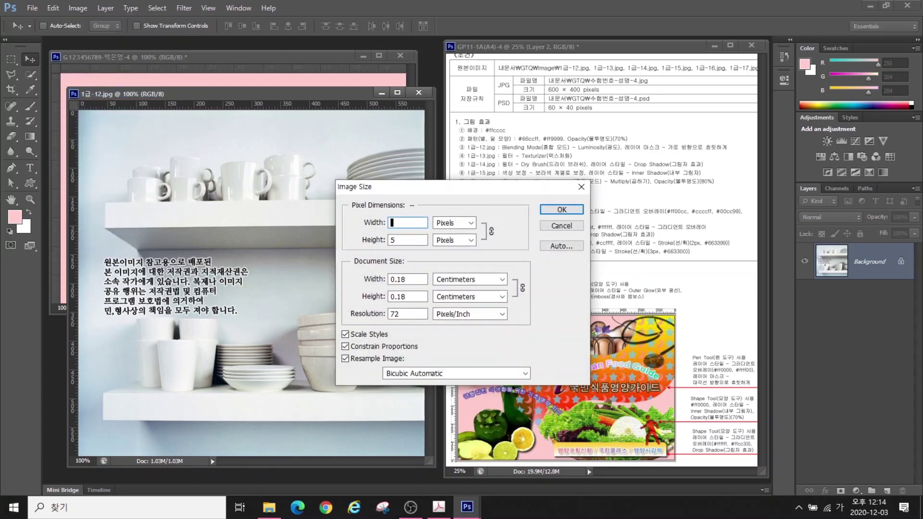
text(300)
key(Return)
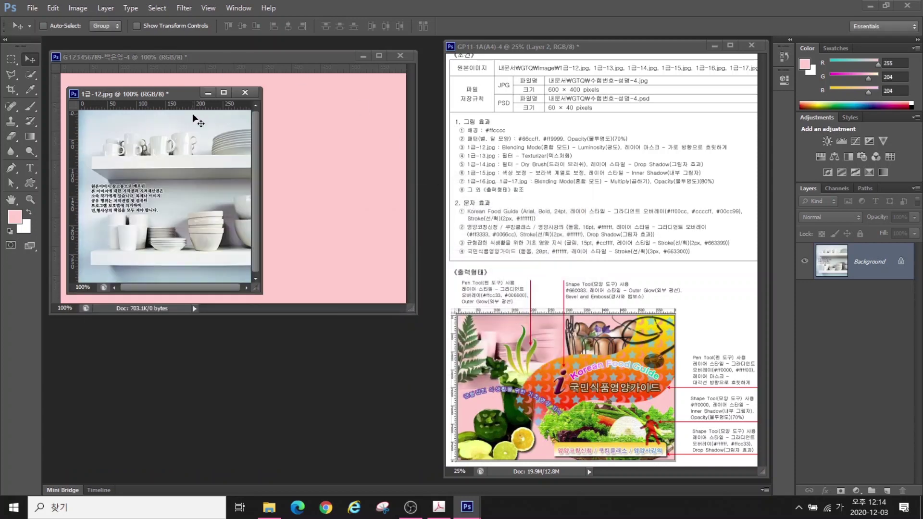
Paste the shelf image into the poster's top-left and enlarge it to about 119%
drag(169, 94, 223, 209)
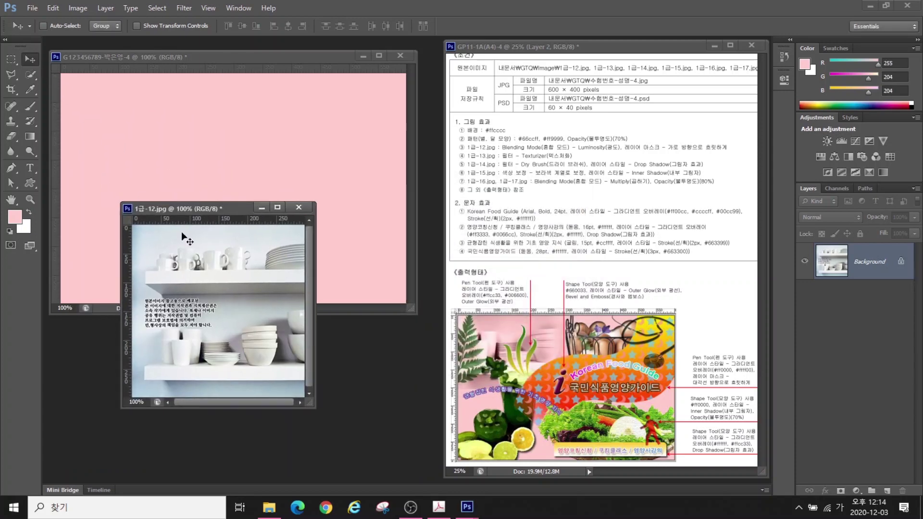
click(208, 147)
key(ctrl+v)
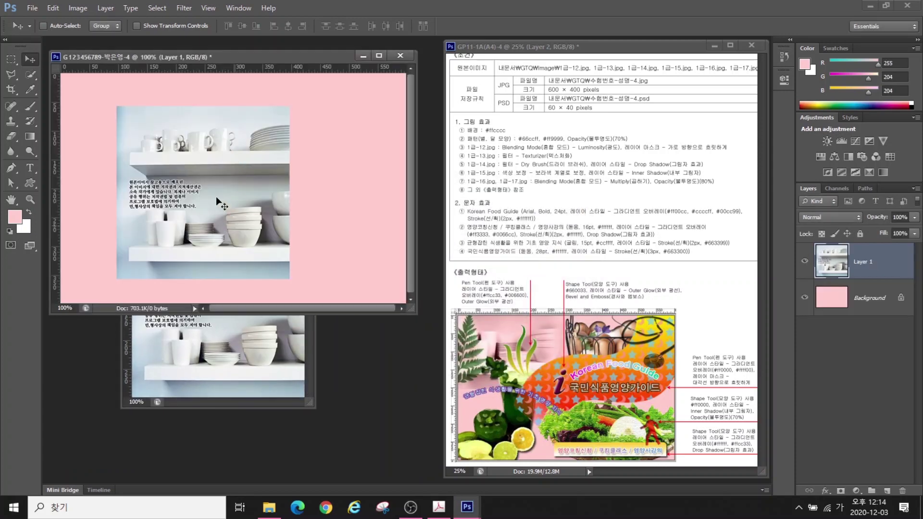
drag(216, 197, 146, 127)
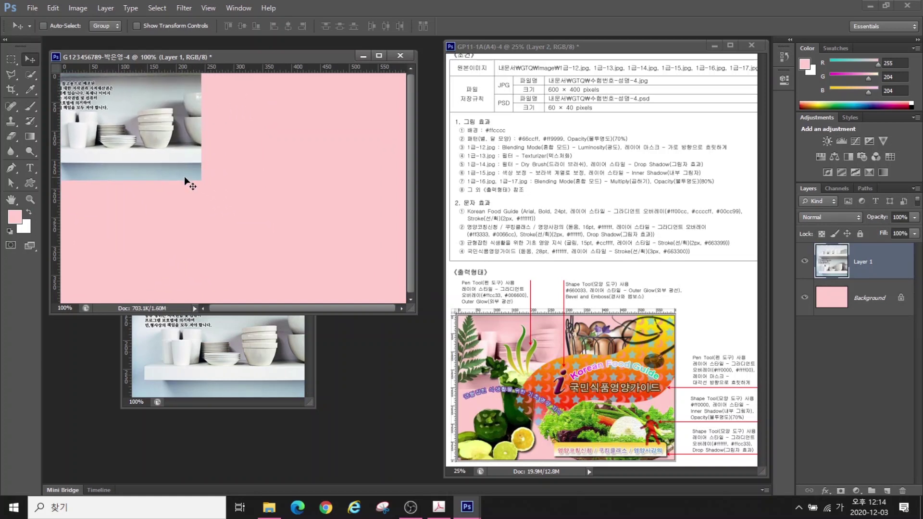
key(ctrl+t)
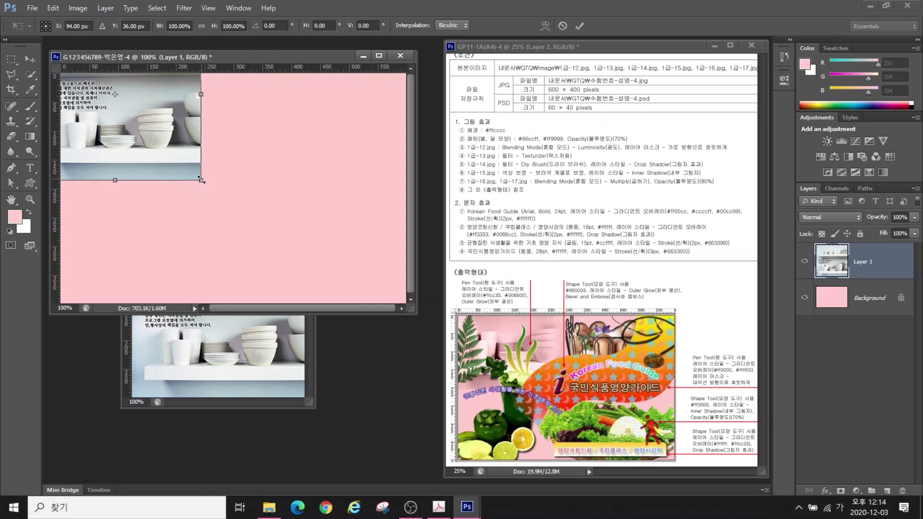
drag(201, 181, 244, 191)
key(Return)
Close the source shelf file without saving and rename the layer 1-12
click(308, 323)
click(299, 207)
key(n)
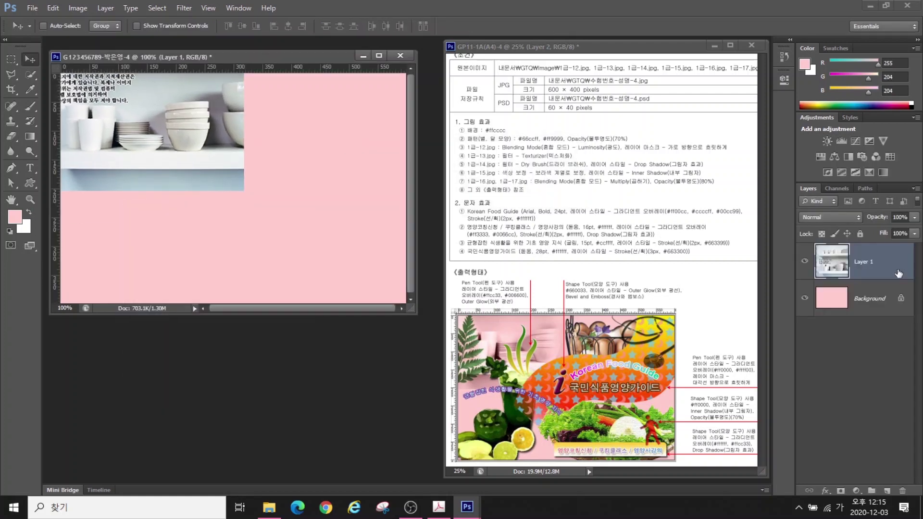
double_click(869, 261)
text(112)
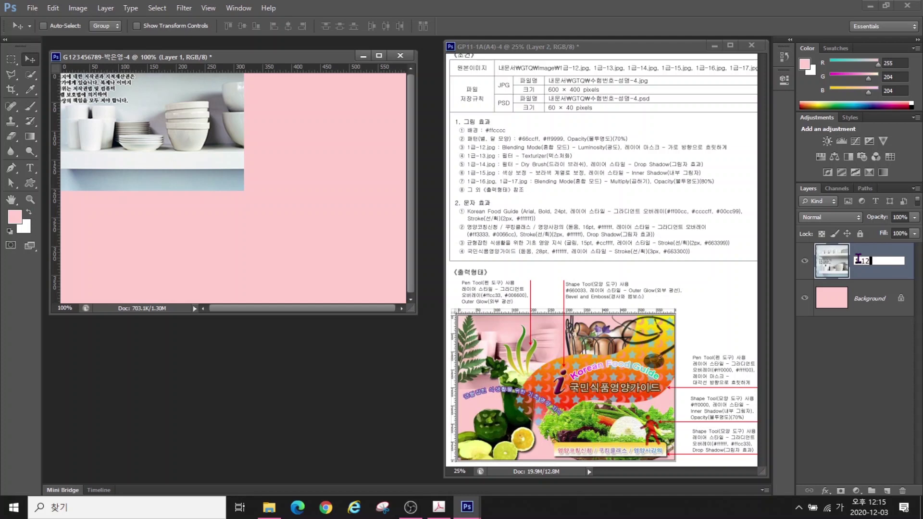
key(Return)
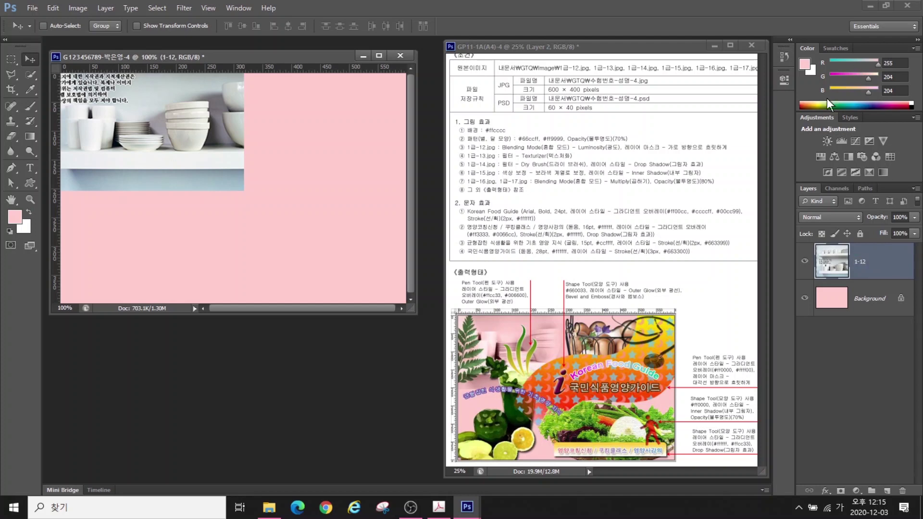
Switch the 1-12 layer's blend mode to Luminosity
click(544, 148)
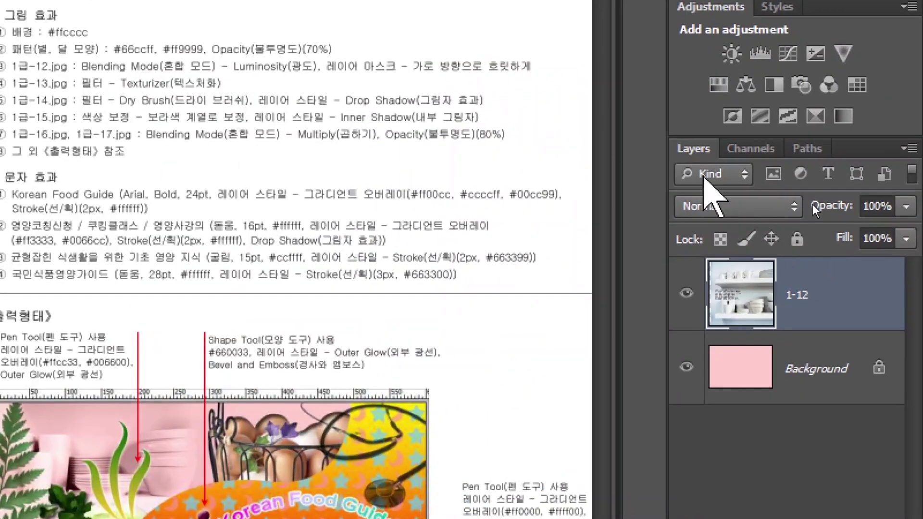
click(818, 216)
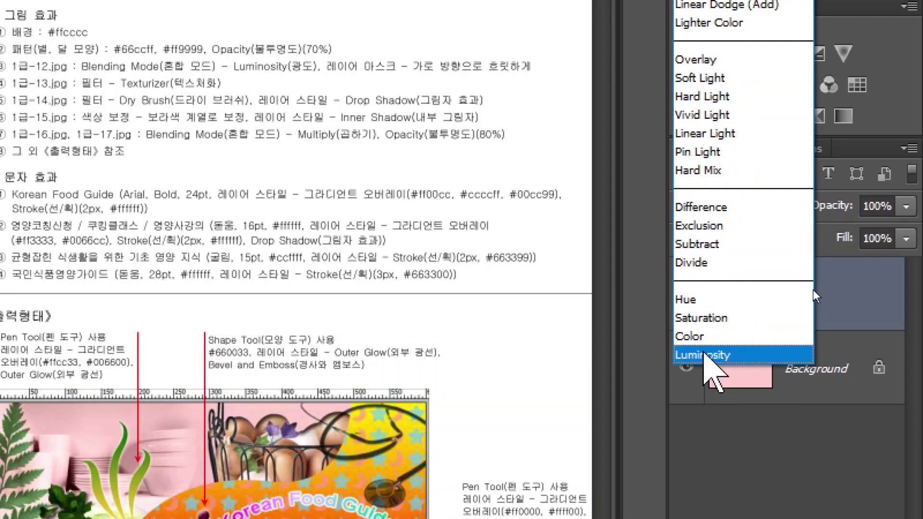
click(704, 355)
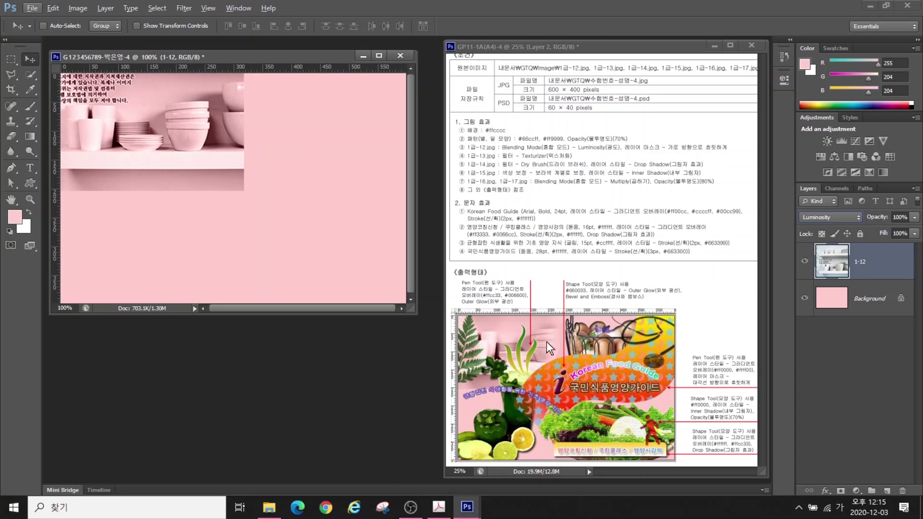
click(245, 119)
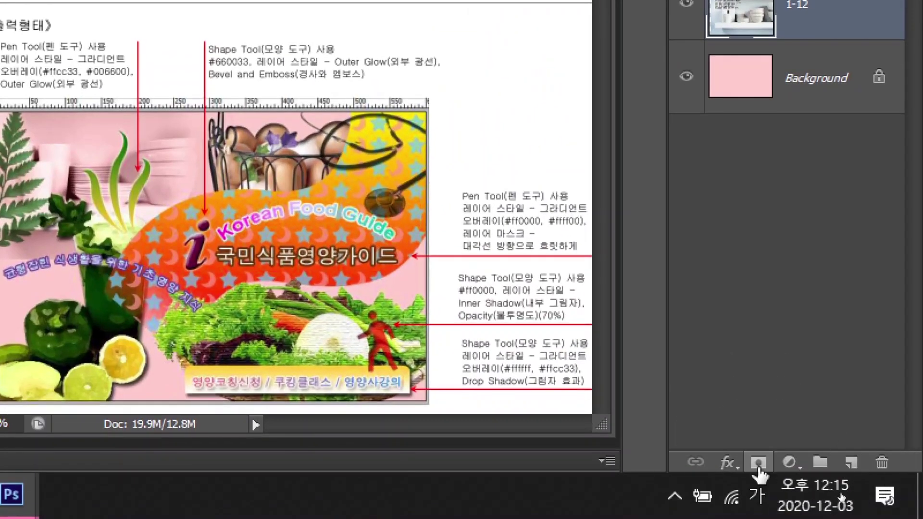
Add a layer mask to 1-12 and drag a horizontal gradient fading its right side
click(758, 464)
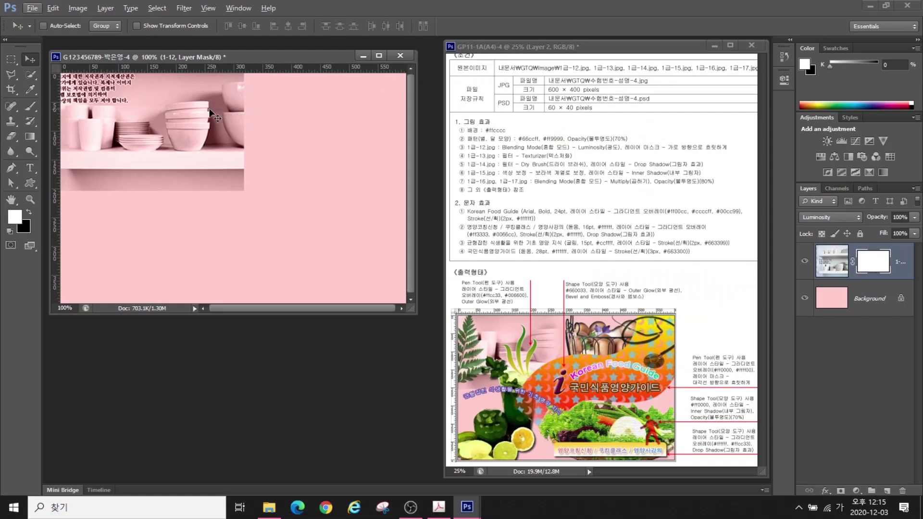
click(30, 137)
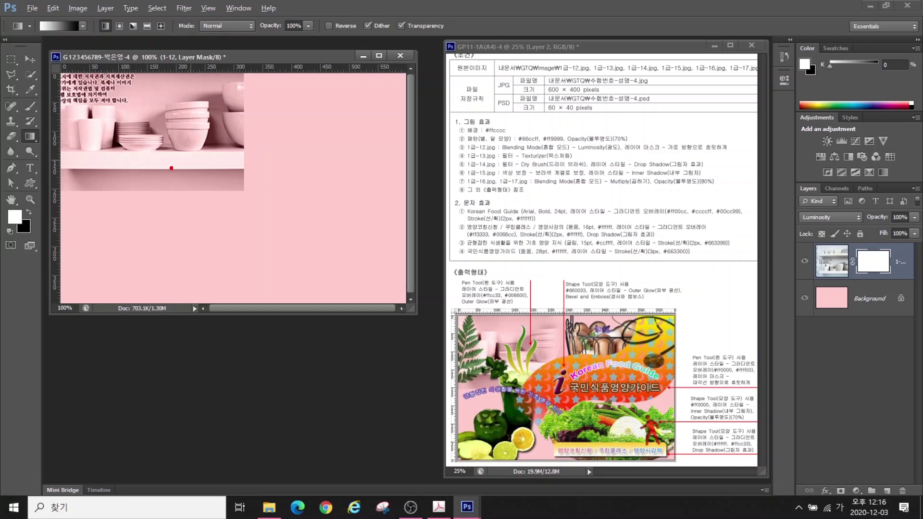
mouse_move(198, 169)
mouse_down()
mouse_move(136, 175)
mouse_move(91, 120)
mouse_move(151, 82)
mouse_move(186, 136)
mouse_move(166, 159)
mouse_up()
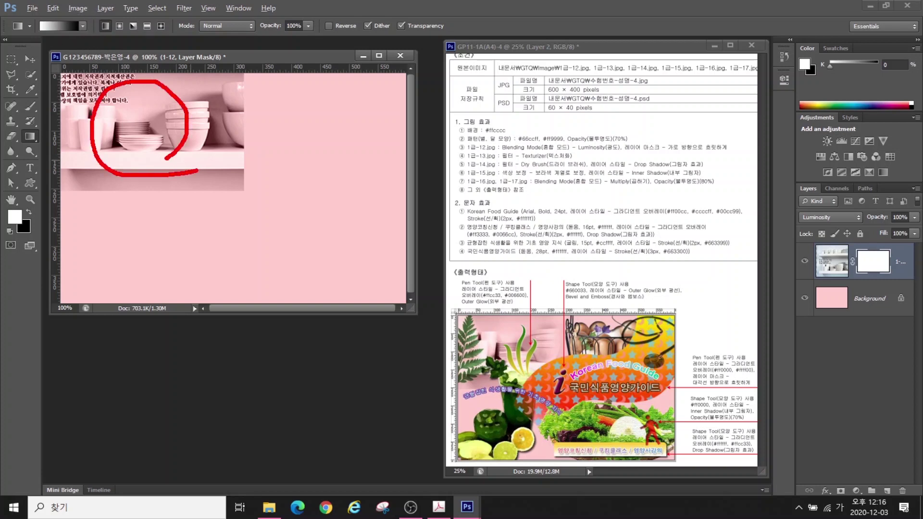
mouse_move(263, 196)
mouse_down()
mouse_move(204, 145)
mouse_move(230, 76)
mouse_move(277, 90)
mouse_move(278, 140)
mouse_move(255, 172)
mouse_move(230, 175)
mouse_up()
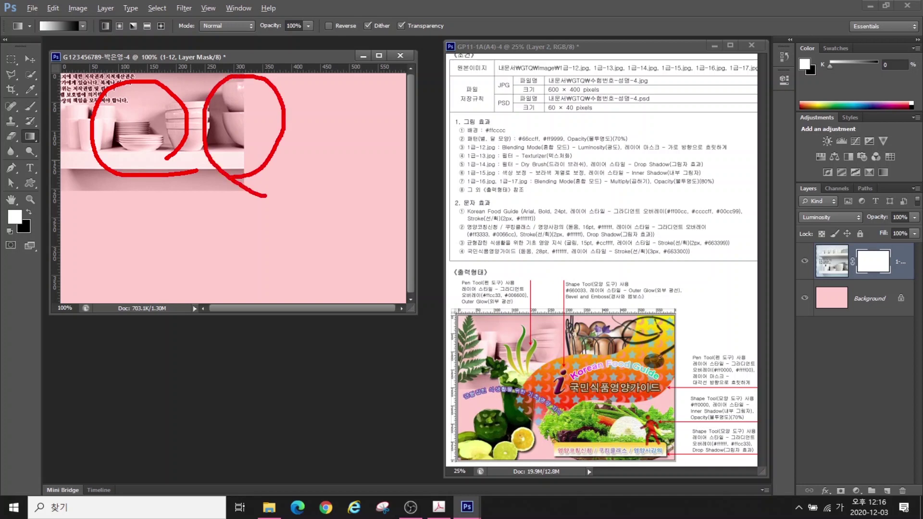
key(Escape)
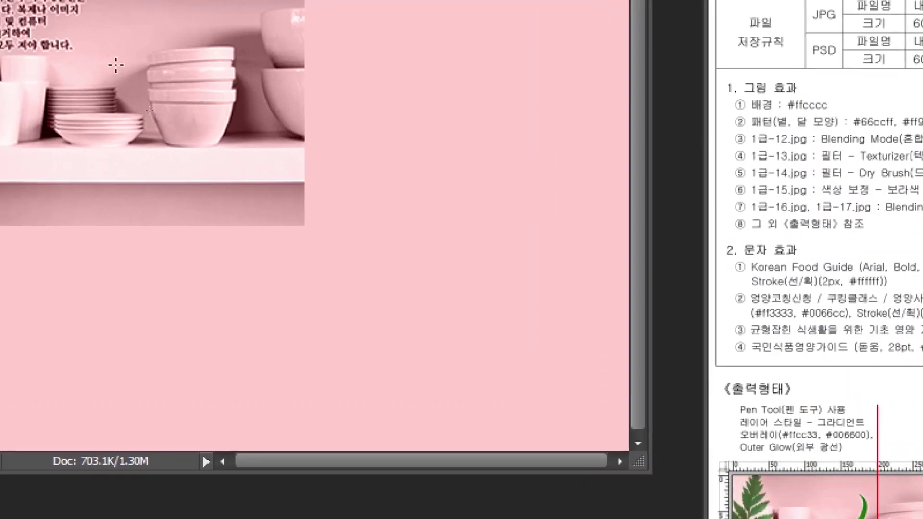
drag(149, 109, 243, 116)
drag(303, 76, 303, 75)
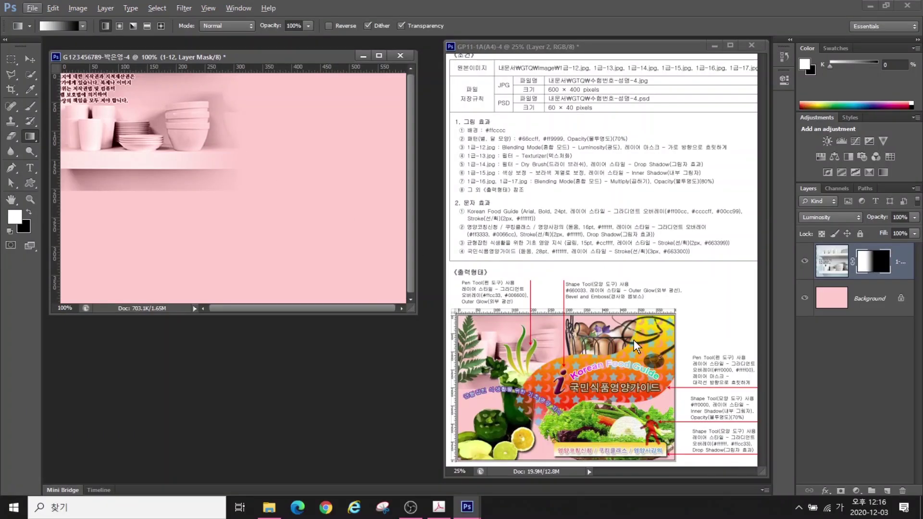
key(ctrl+o)
Open 1급-13.jpg and Quick Select the vegetables with their basket
scroll(289, 343, down, 3)
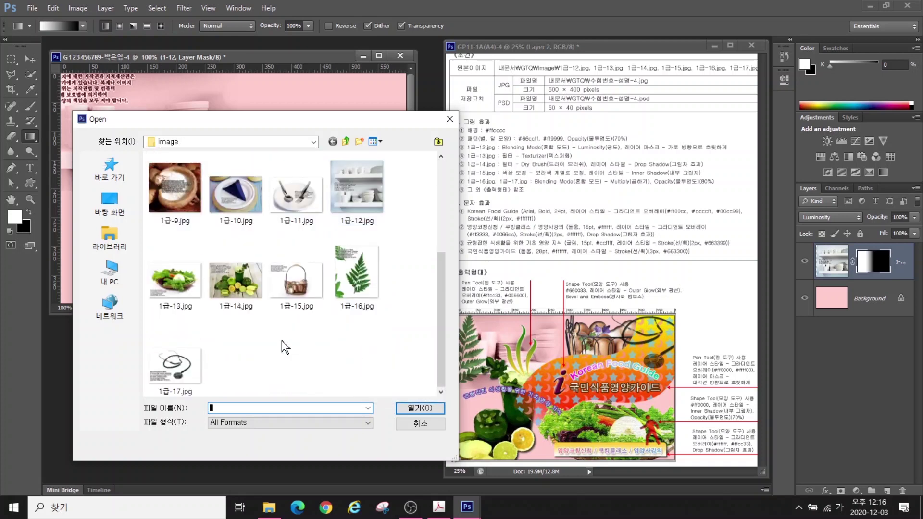
click(173, 283)
click(398, 406)
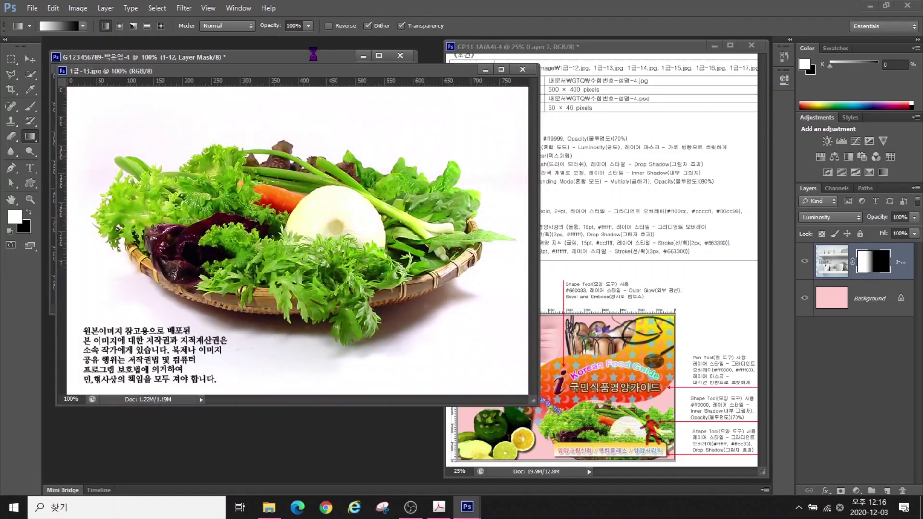
right_click(33, 73)
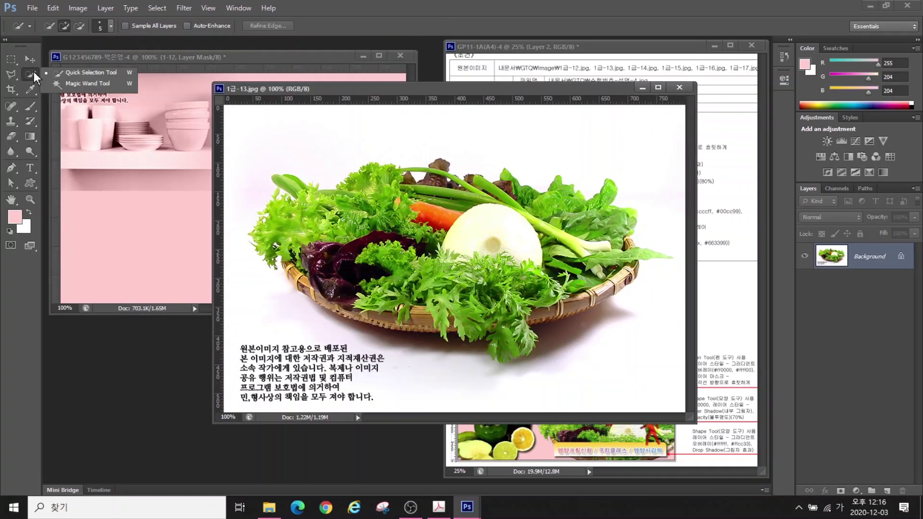
click(67, 73)
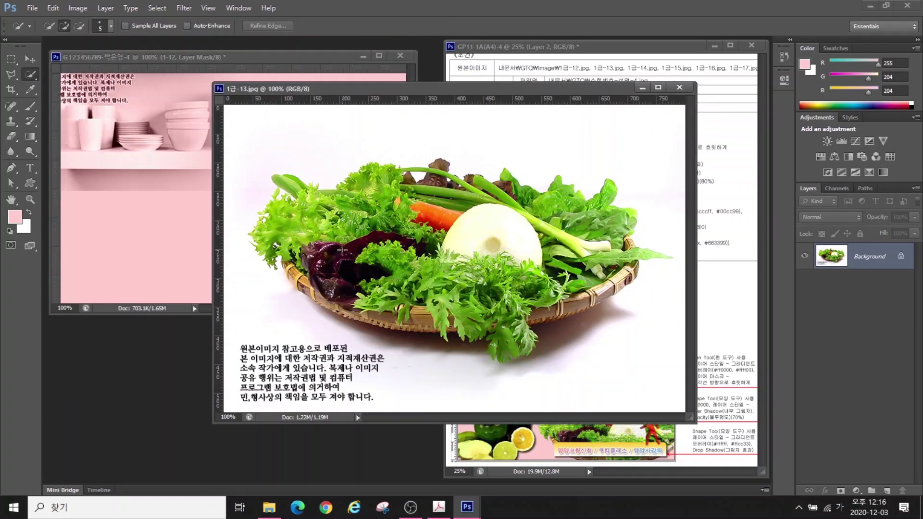
mouse_move(530, 222)
mouse_down()
mouse_move(608, 267)
mouse_move(580, 291)
mouse_move(496, 305)
mouse_move(366, 294)
mouse_move(510, 185)
mouse_move(611, 192)
mouse_move(663, 255)
mouse_move(508, 350)
mouse_up()
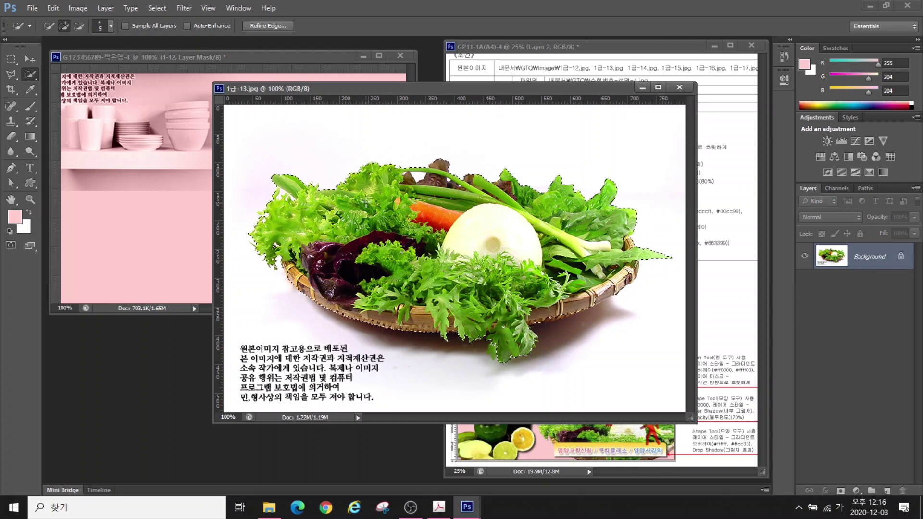
Move the basket into the poster and scale it down to about 72%
click(30, 60)
drag(451, 264, 148, 235)
drag(148, 235, 280, 259)
key(ctrl+t)
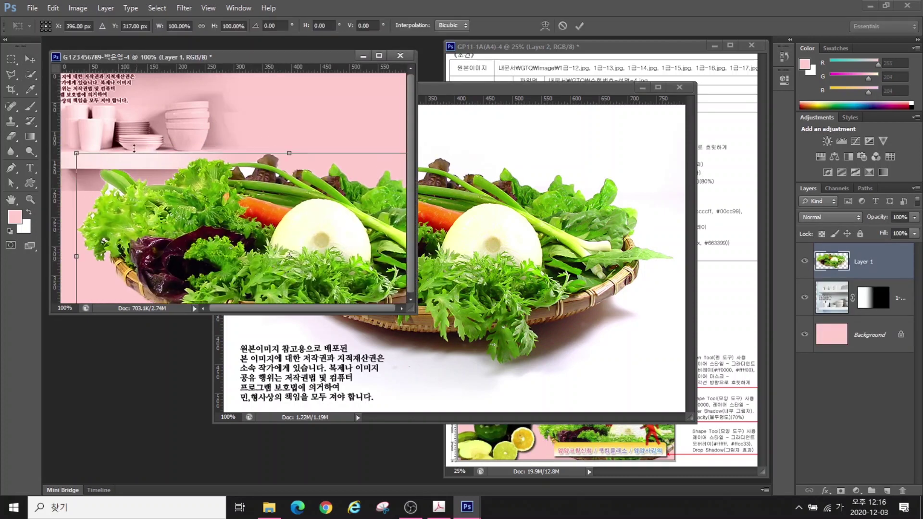
key(Caps_Lock)
drag(76, 153, 198, 212)
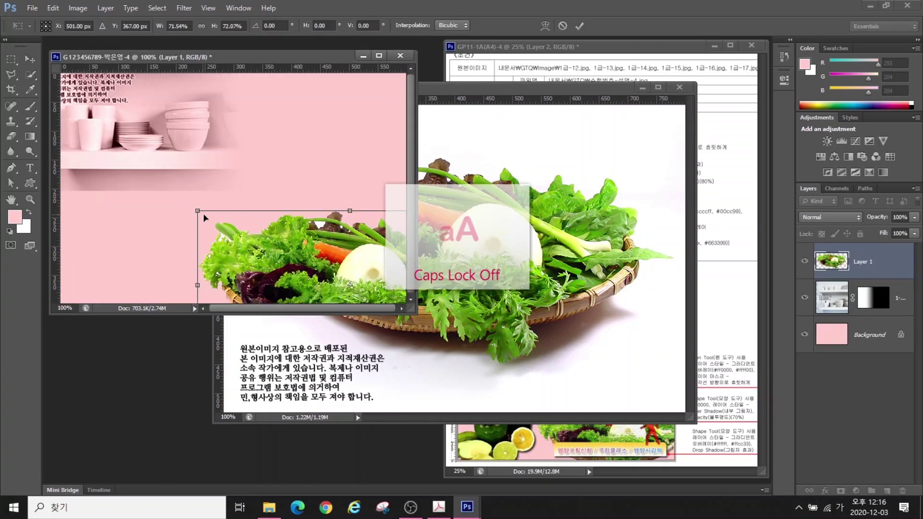
drag(294, 268, 247, 248)
key(Return)
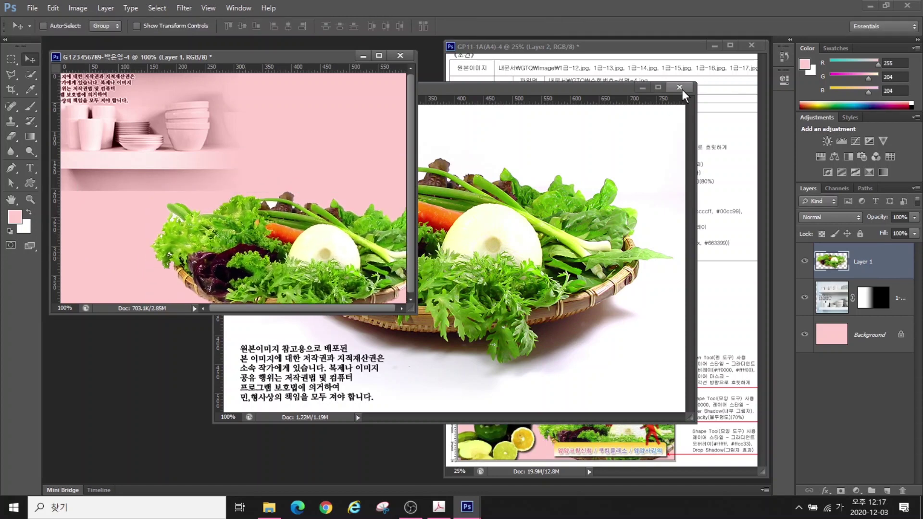
Close the source image, rename the layer 1-13, and shrink the basket slightly more
click(679, 87)
double_click(860, 261)
text(1)
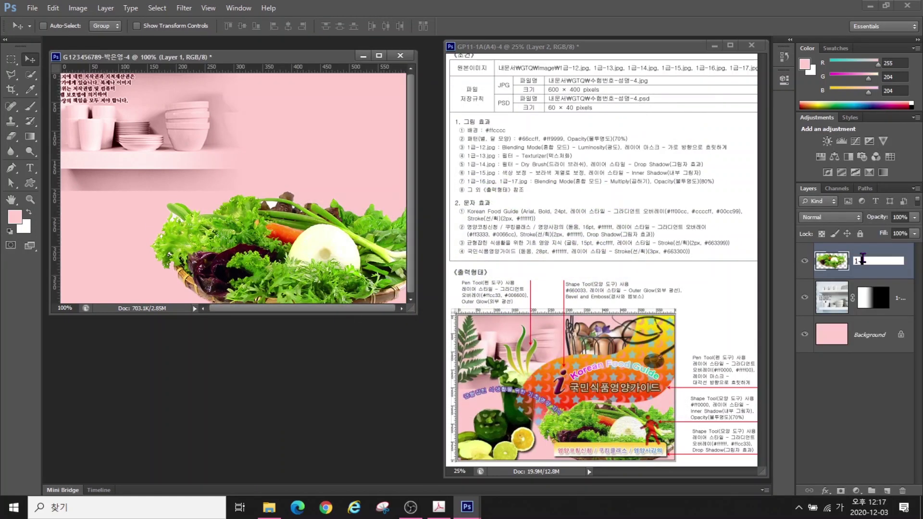
text(-13)
key(Return)
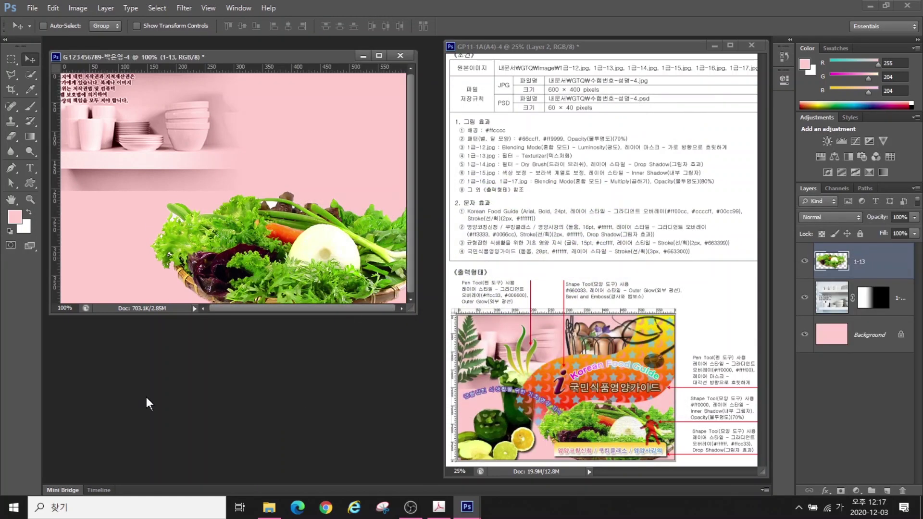
drag(316, 267, 303, 267)
key(ctrl+t)
drag(137, 191, 188, 207)
key(Return)
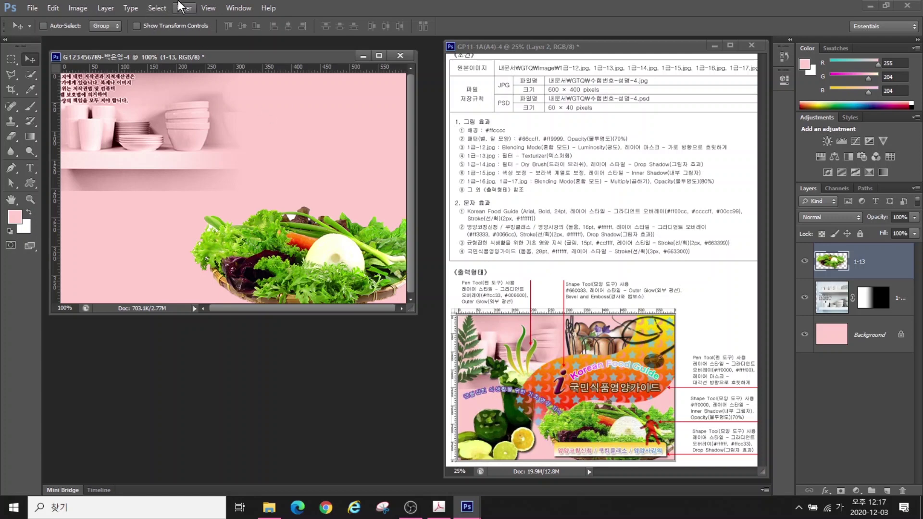
Apply the Filter Gallery's Texturizer to the vegetable basket layer
click(189, 13)
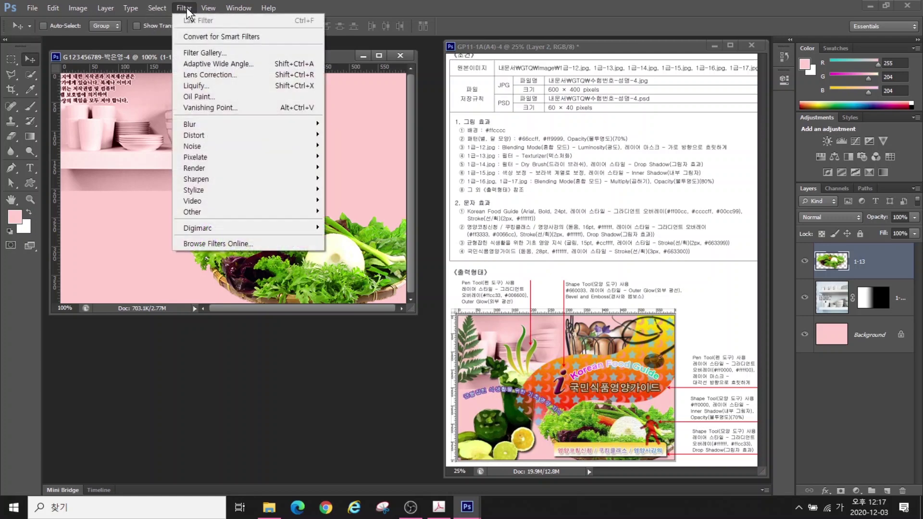
click(212, 51)
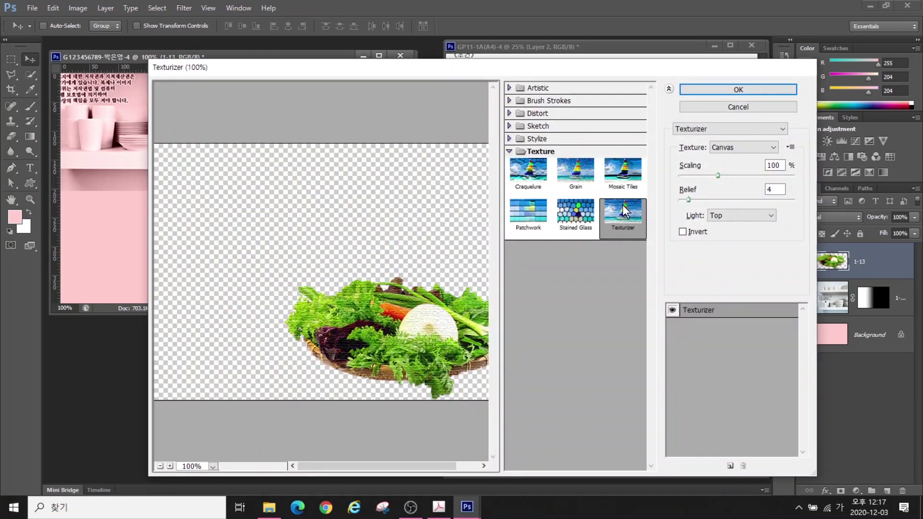
click(692, 93)
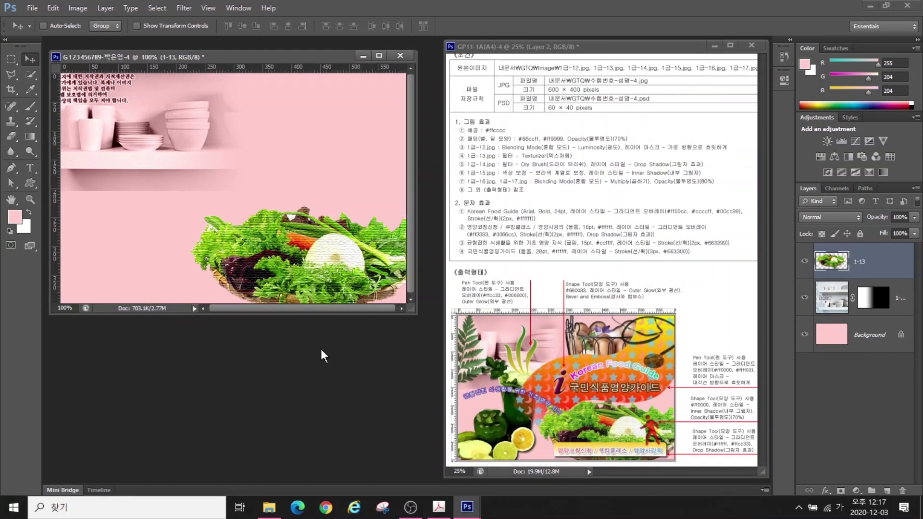
double_click(286, 350)
scroll(332, 308, down, 3)
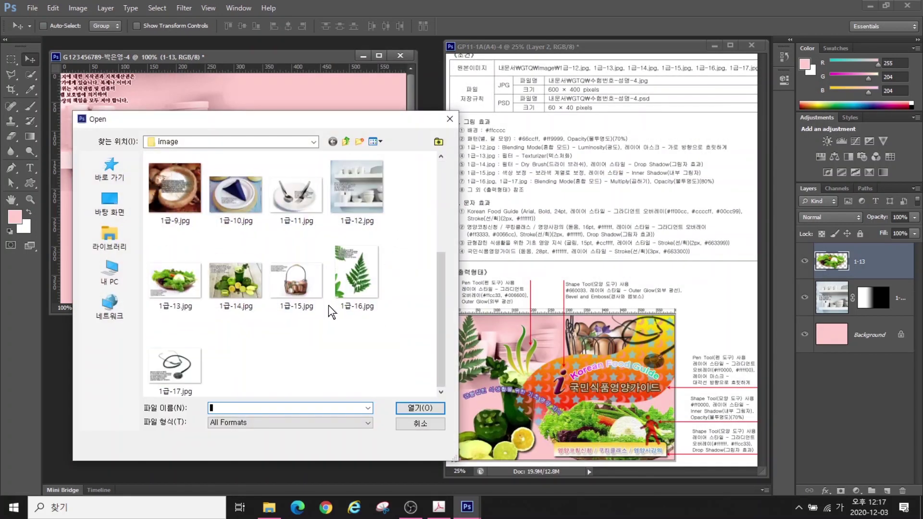
Open 1급-14.jpg and select the glass, pepper, lemons, lime and apple
click(234, 290)
click(419, 408)
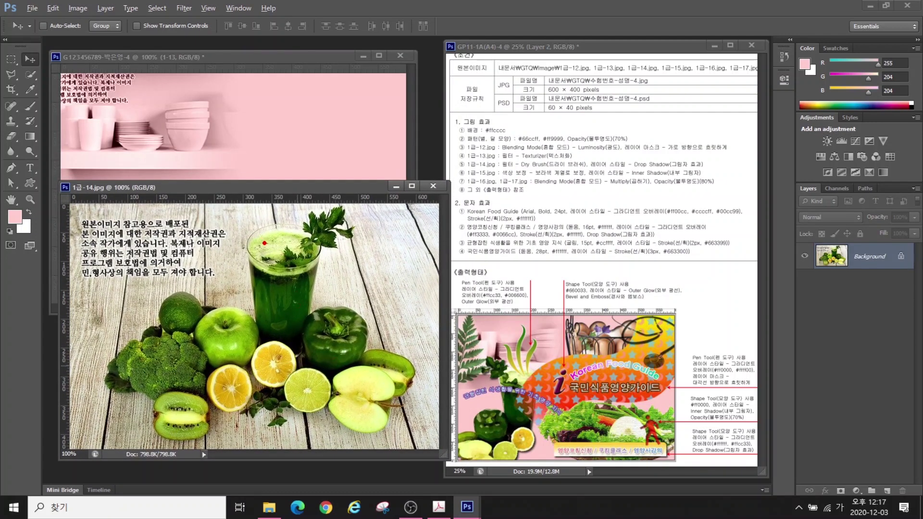
mouse_move(249, 238)
mouse_down()
mouse_move(231, 358)
mouse_move(256, 411)
mouse_move(322, 446)
mouse_move(404, 433)
mouse_move(425, 352)
mouse_move(376, 312)
mouse_move(370, 216)
mouse_move(291, 224)
mouse_move(259, 244)
mouse_up()
drag(205, 323, 141, 403)
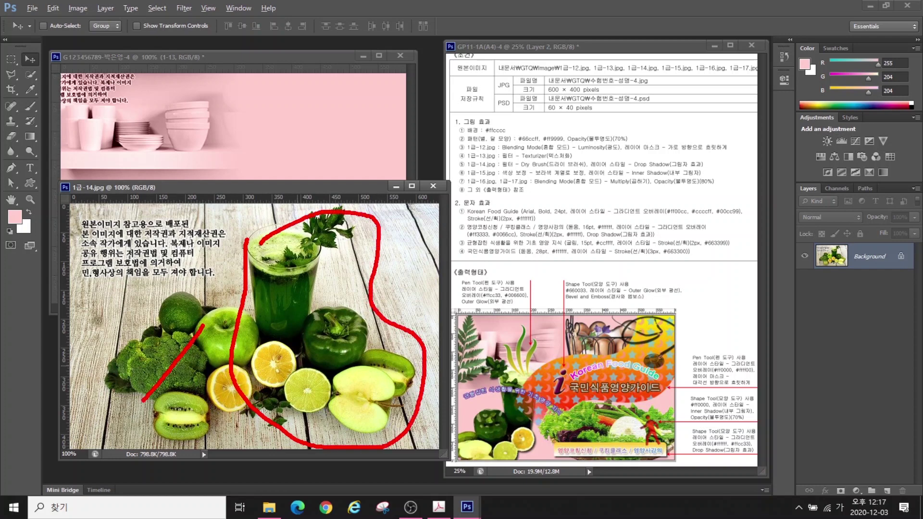
drag(141, 321, 205, 411)
key(Escape)
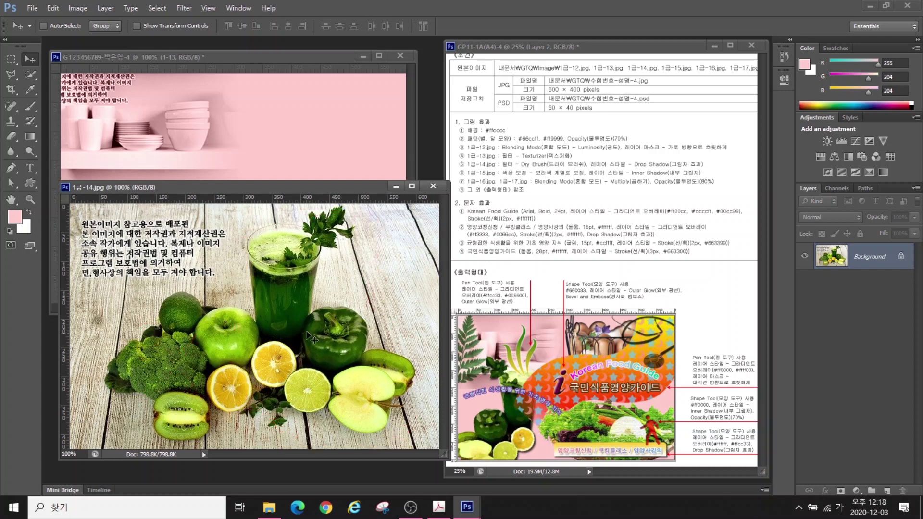
click(30, 75)
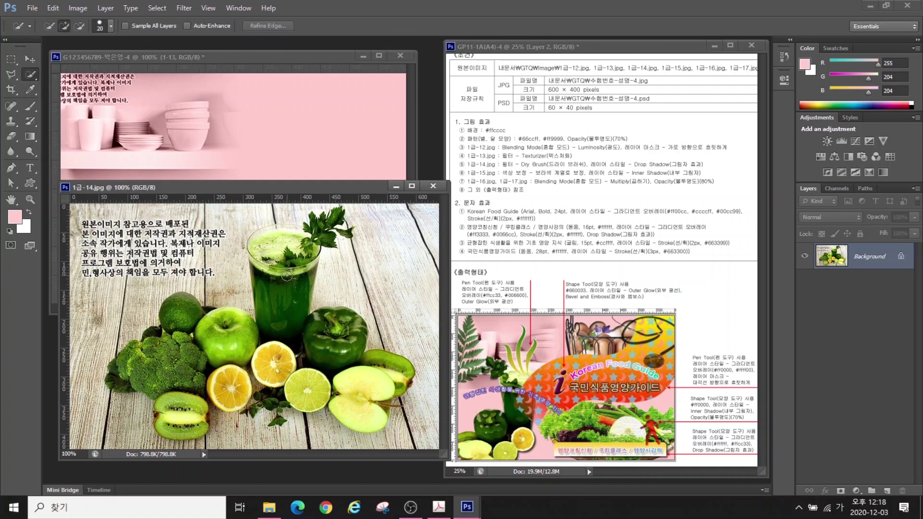
key(bracketleft)
key(bracketleft)
key(bracketleft)
mouse_move(283, 359)
mouse_down()
mouse_move(404, 385)
mouse_move(294, 379)
mouse_move(281, 178)
mouse_up()
Bring the fruit into the poster, flip it horizontally, scale to about 88%, place it left
key(v)
key(ctrl+t)
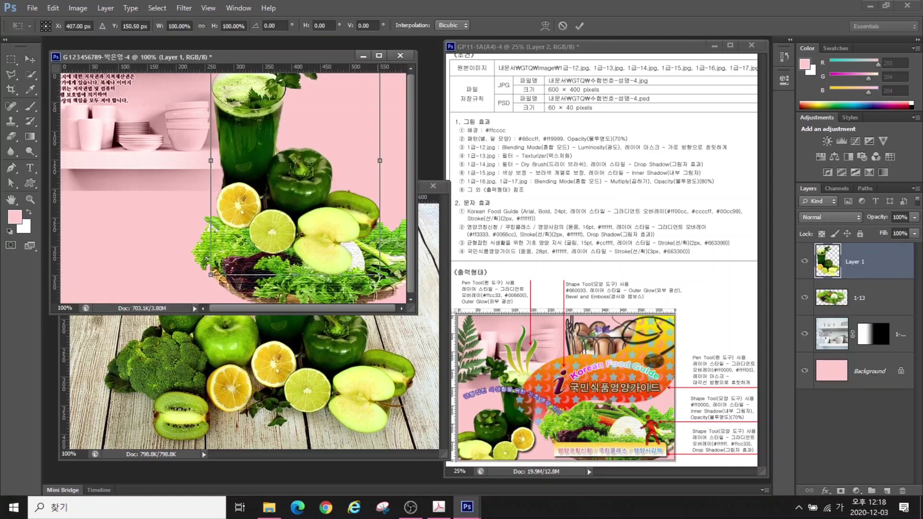
drag(211, 278, 247, 363)
drag(204, 223, 159, 231)
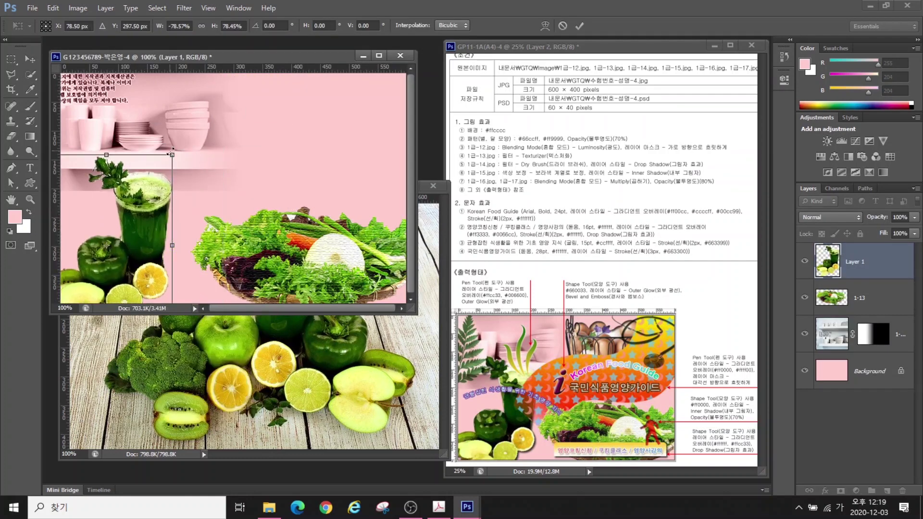
drag(174, 153, 188, 131)
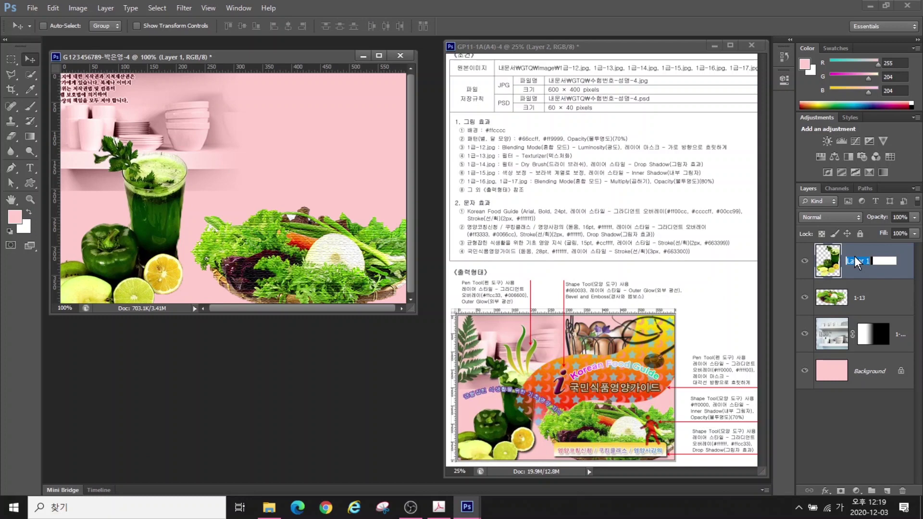
key(Return)
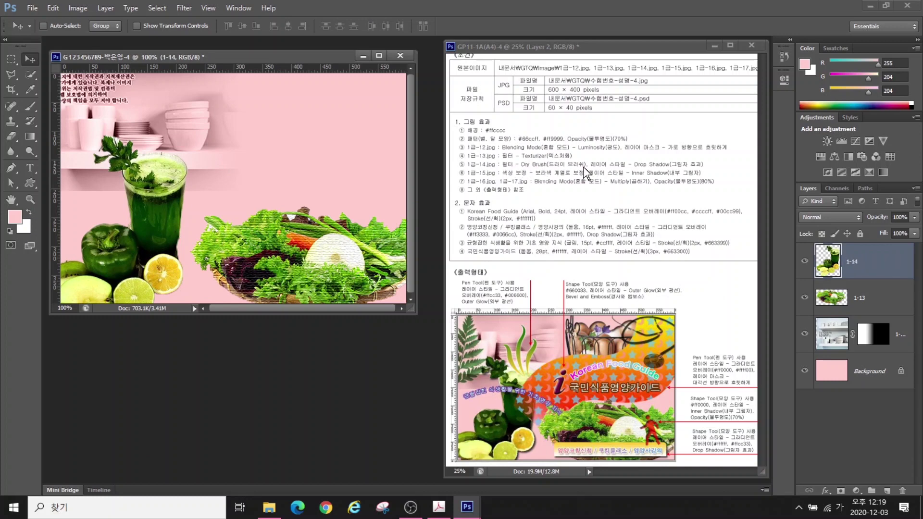
Apply the Dry Brush artistic filter to the fruit layer
click(190, 9)
click(207, 51)
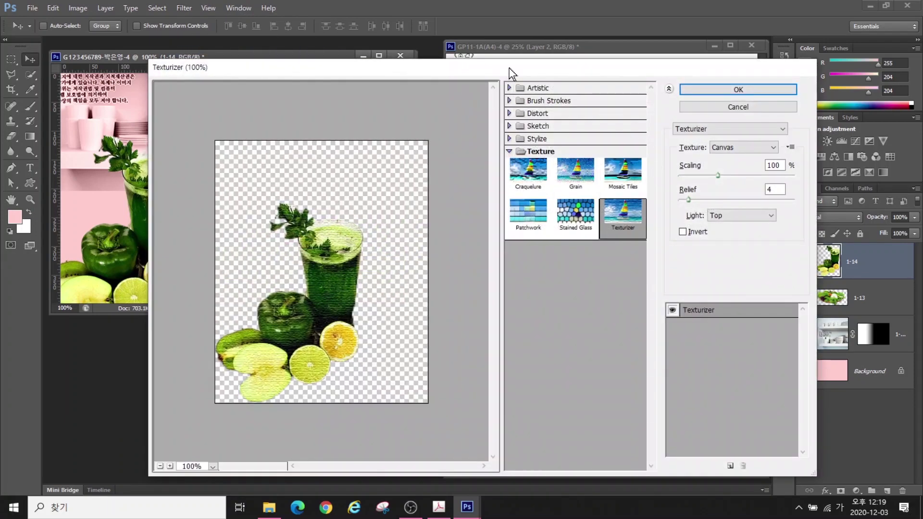
click(511, 88)
click(623, 103)
key(Return)
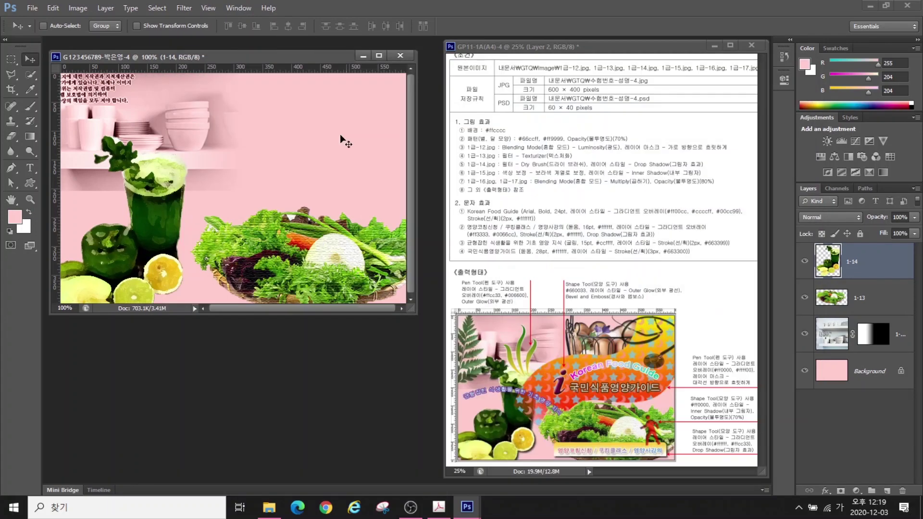
Add a Drop Shadow layer style to the fruit layer with default settings
click(826, 492)
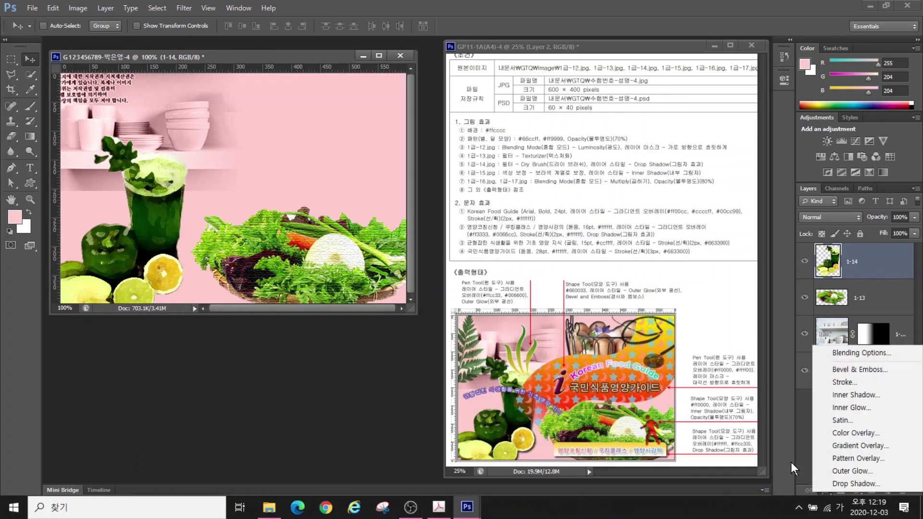
click(849, 484)
key(Return)
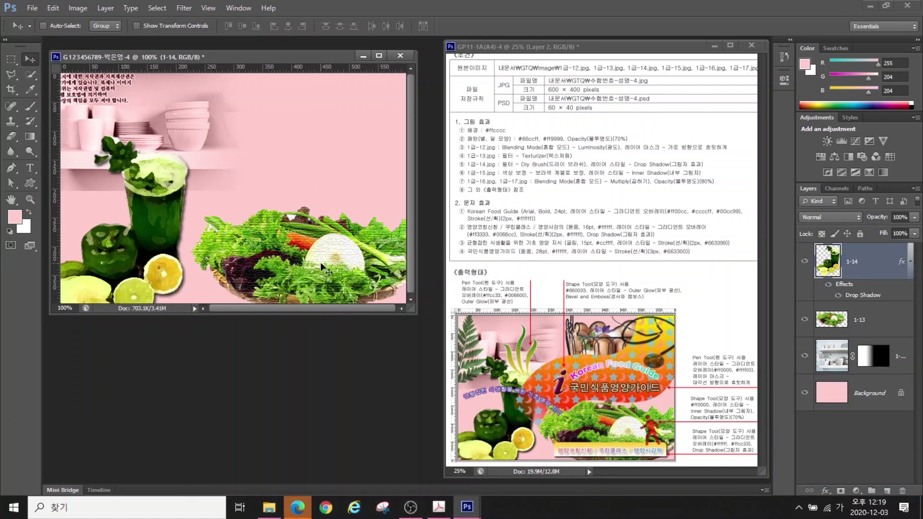
key(ctrl+o)
scroll(213, 319, down, 3)
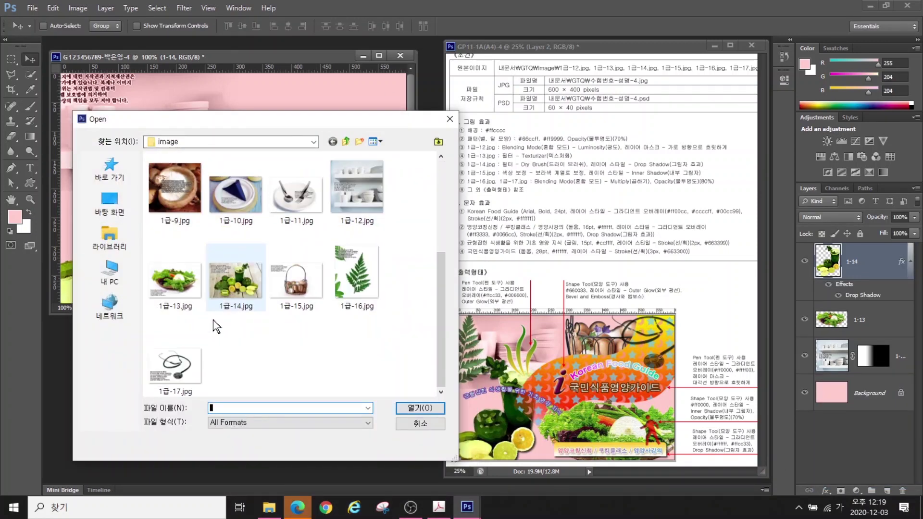
Open 1급-15.jpg and move its window aside to uncover the poster
click(279, 286)
click(419, 407)
drag(265, 72, 343, 160)
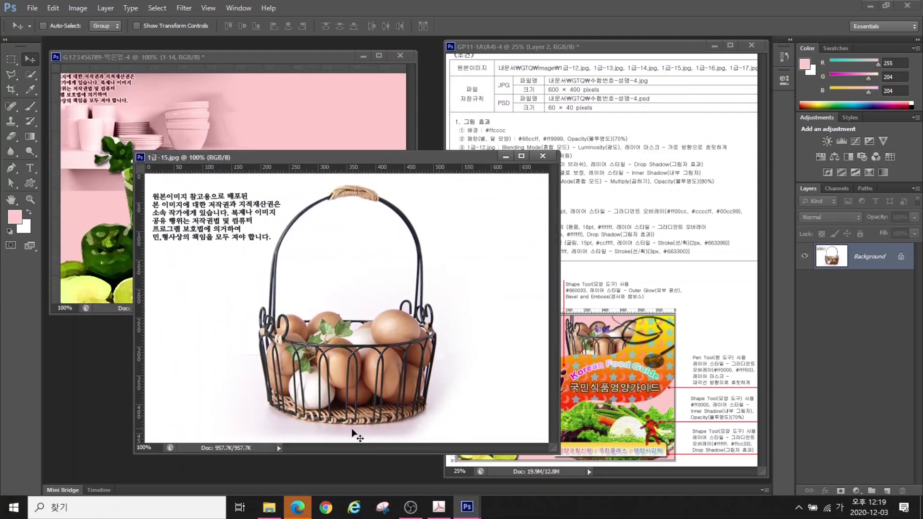
Select the egg basket: Magic Wand the white background at Tolerance 50, Contiguous, then inverse
right_click(29, 76)
click(50, 75)
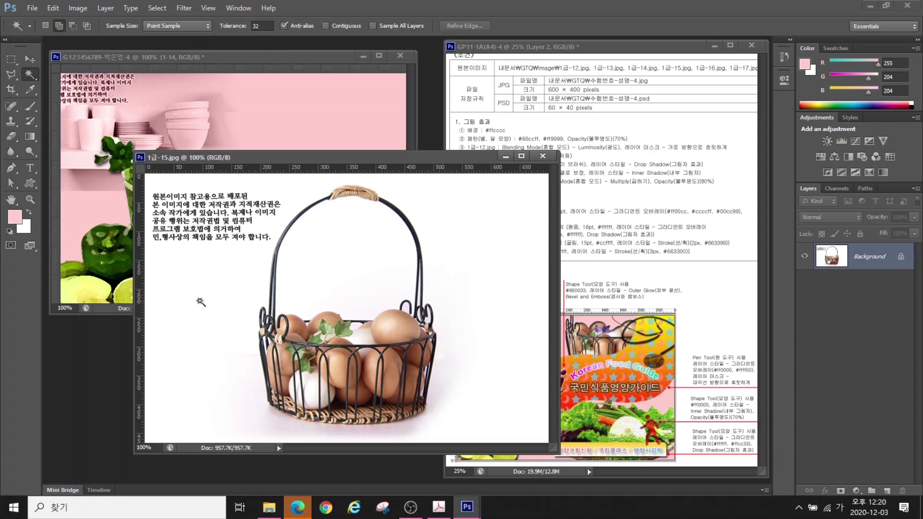
click(220, 302)
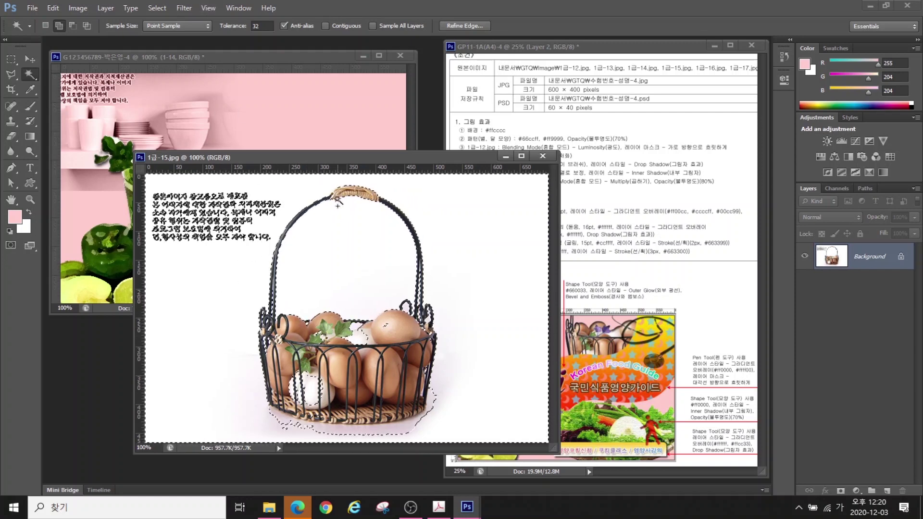
key(ctrl+d)
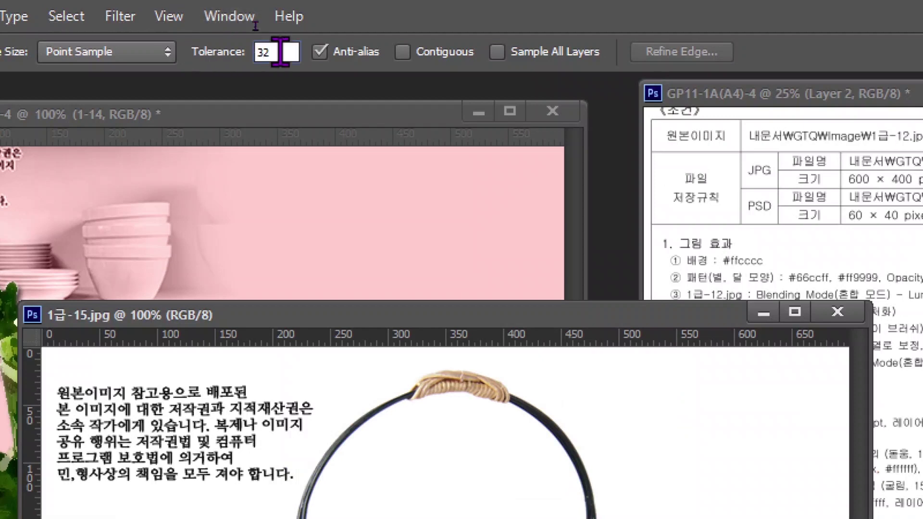
click(280, 52)
text(50)
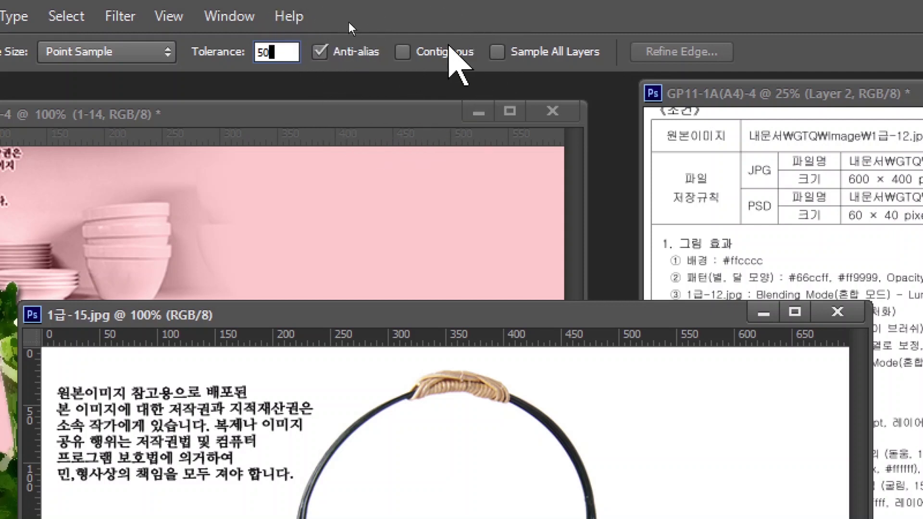
click(402, 51)
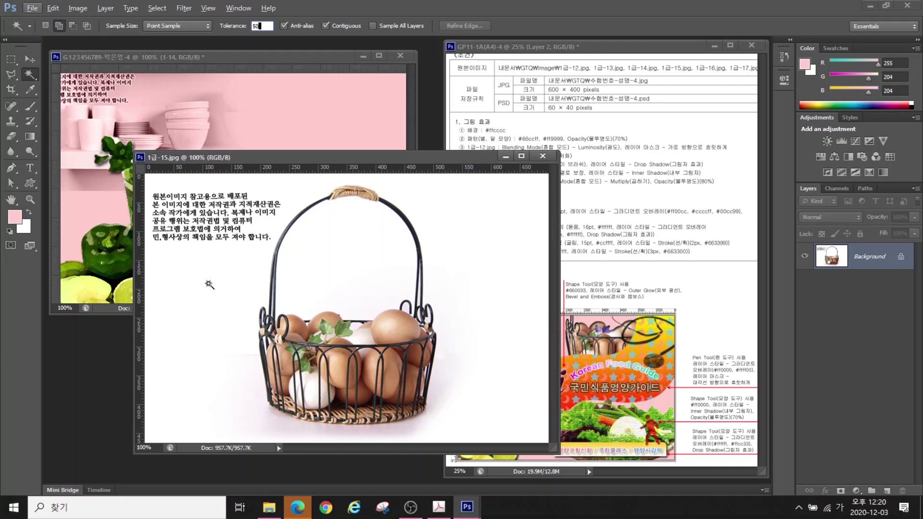
click(208, 286)
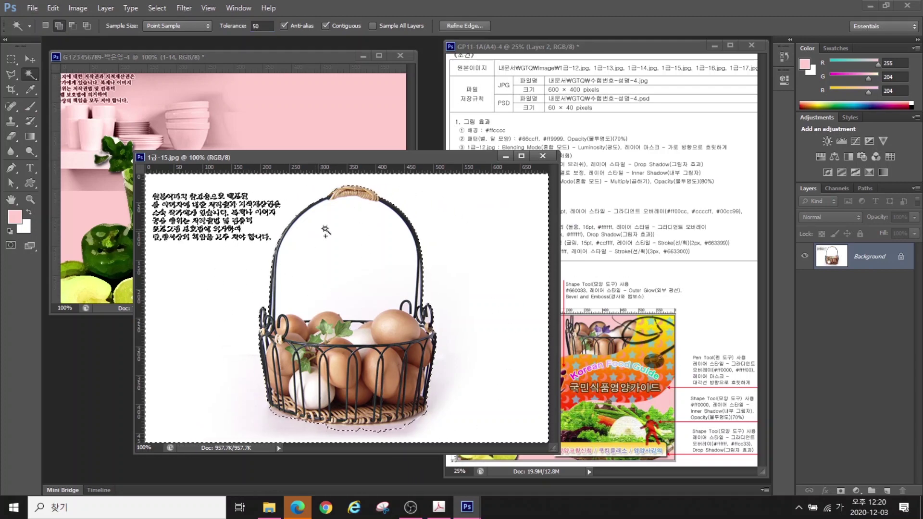
click(341, 248)
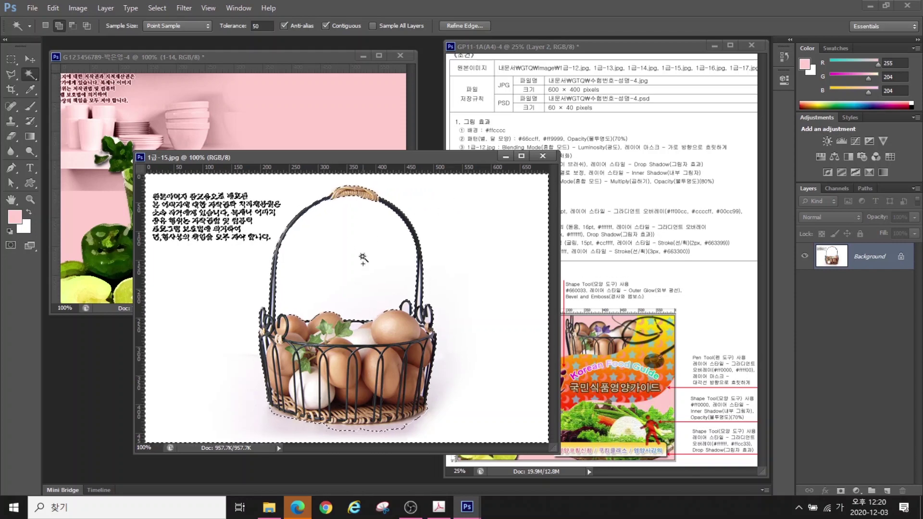
click(156, 9)
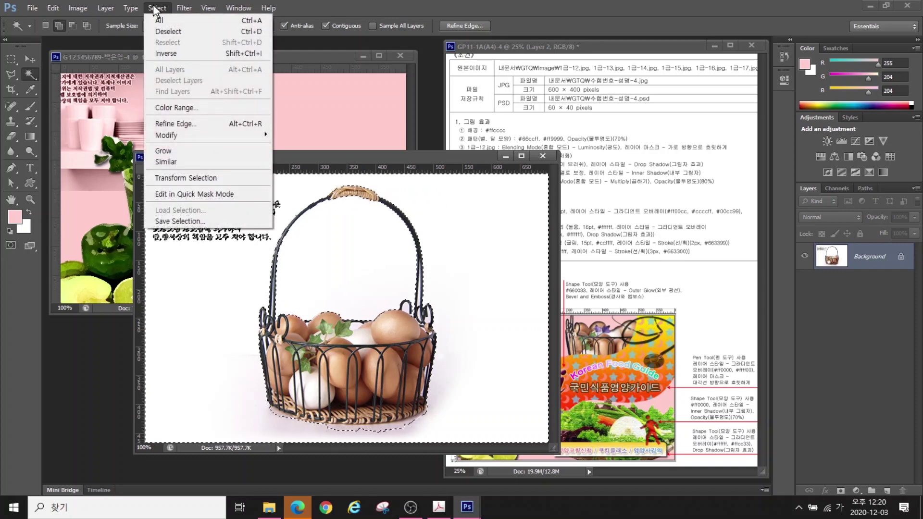
click(168, 53)
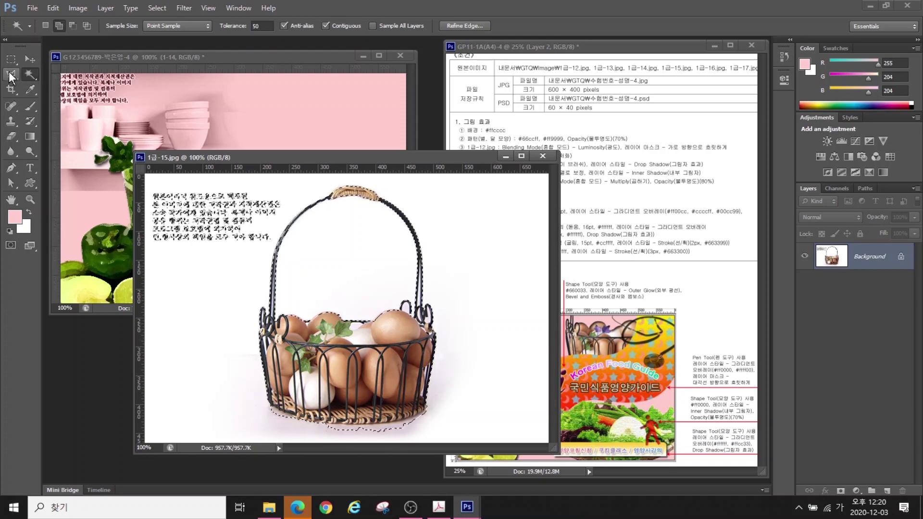
Move the basket into the poster, shrink it to about 85%, and place it top right
click(11, 59)
key(v)
drag(262, 195, 289, 120)
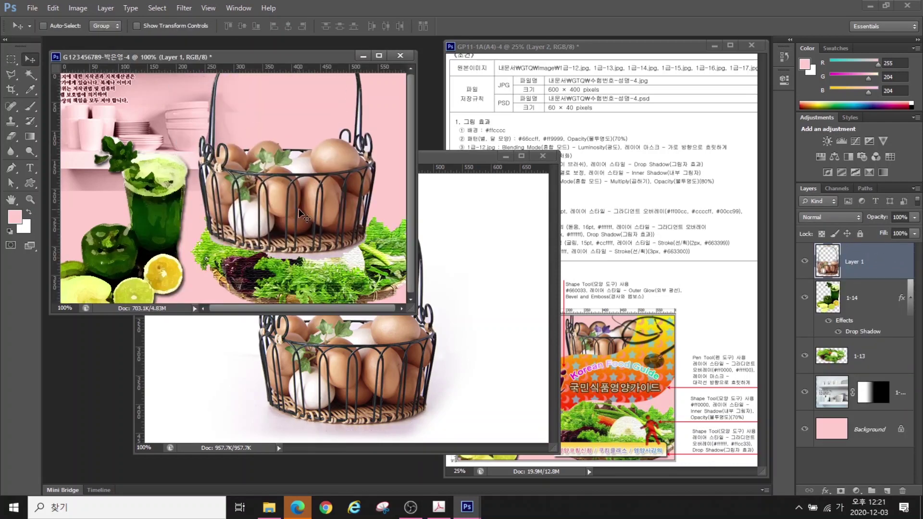
key(ctrl+t)
drag(198, 243, 223, 223)
drag(289, 202, 287, 168)
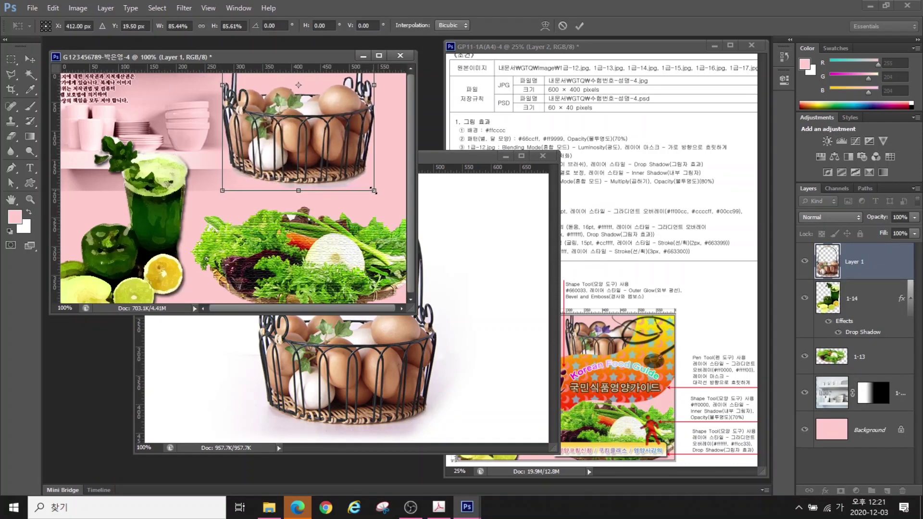
key(Return)
click(543, 156)
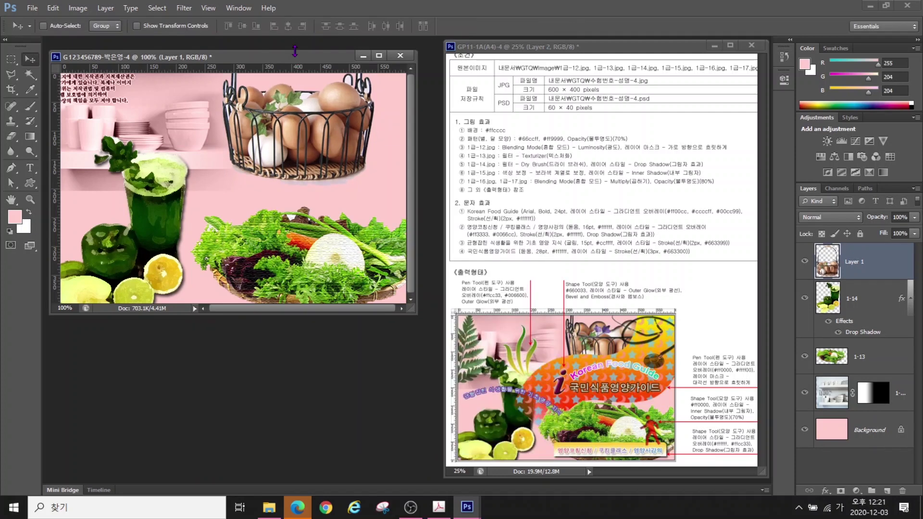
Delete the basket's handle using a Polygonal Lasso outline, then deselect
scroll(355, 127, up, 5)
drag(308, 120, 303, 209)
click(11, 75)
click(295, 98)
click(328, 117)
click(361, 156)
click(383, 69)
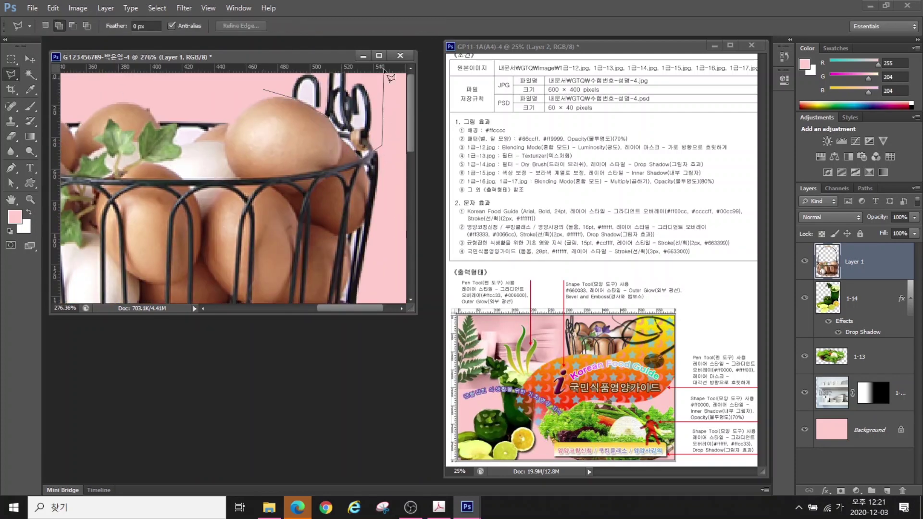
double_click(265, 93)
key(Delete)
key(ctrl+d)
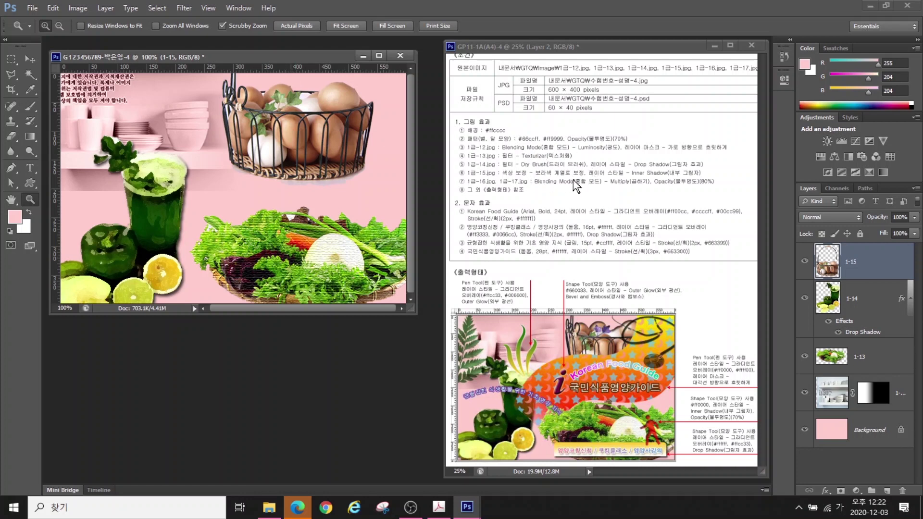
Start selecting the green leaf on the egg basket with Quick Selection
click(29, 75)
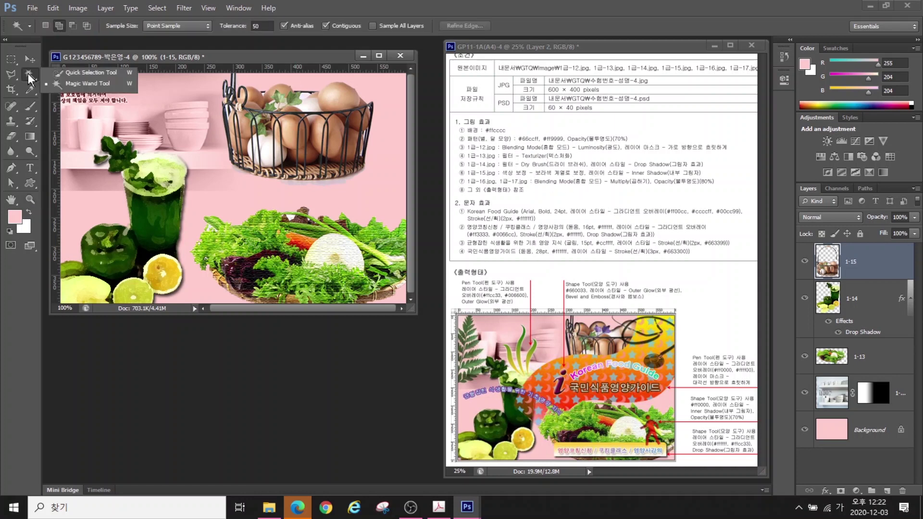
click(77, 73)
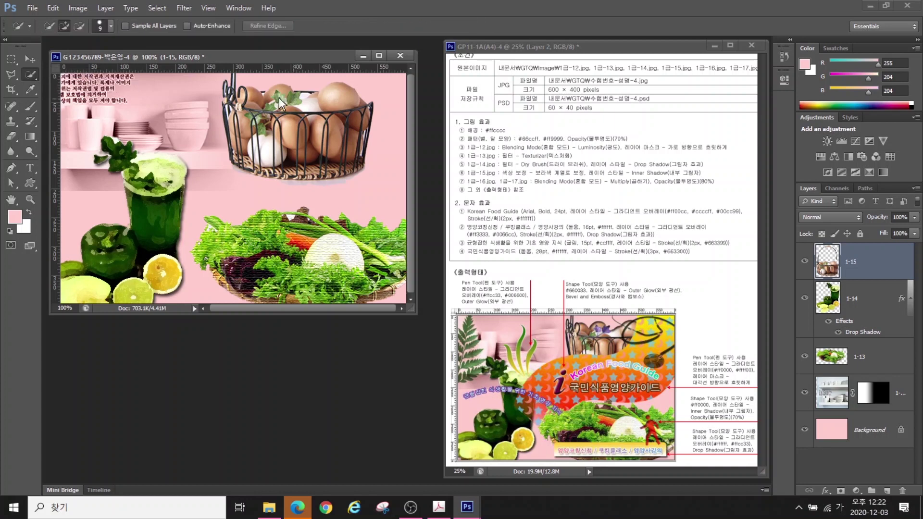
click(278, 99)
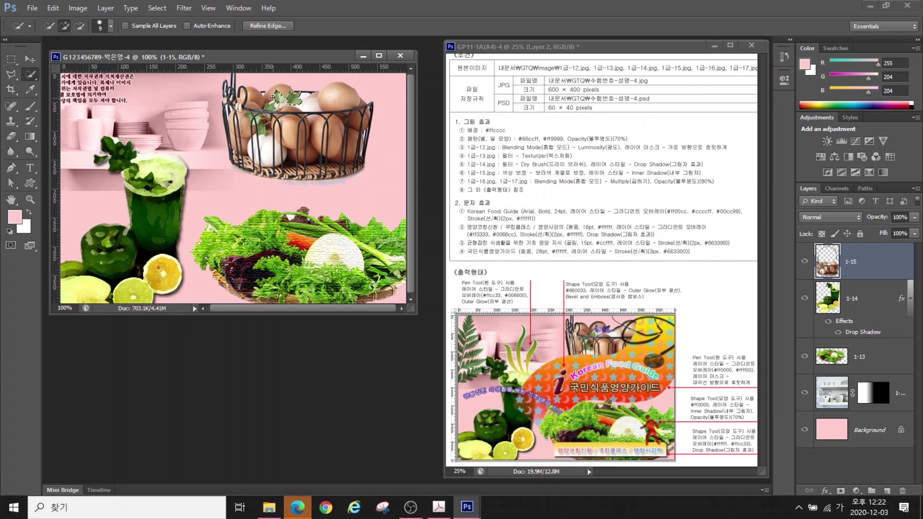
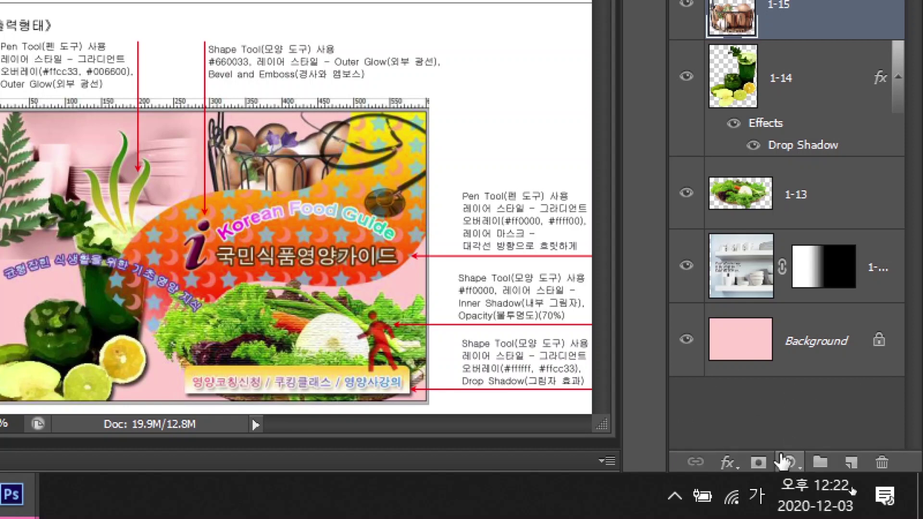
Add a Hue/Saturation adjustment layer with hue -180 and saturation +50 to turn the flower purple
click(787, 462)
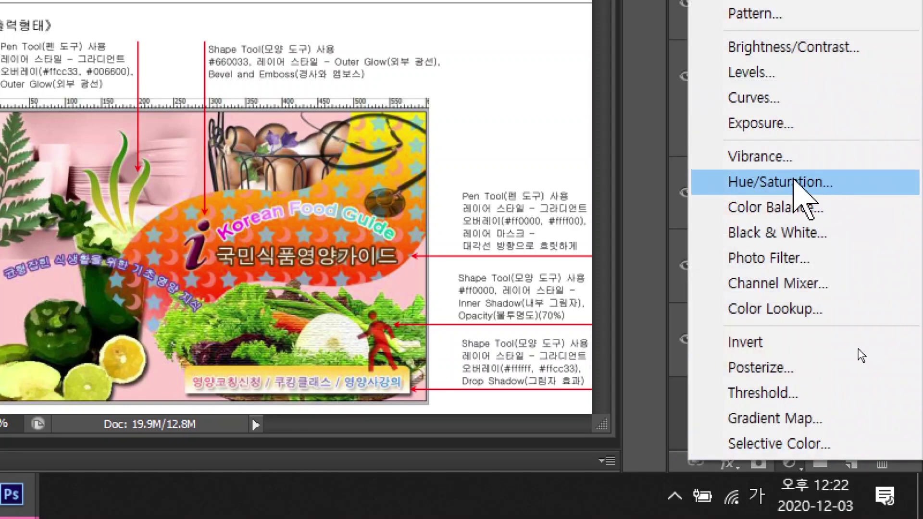
click(793, 181)
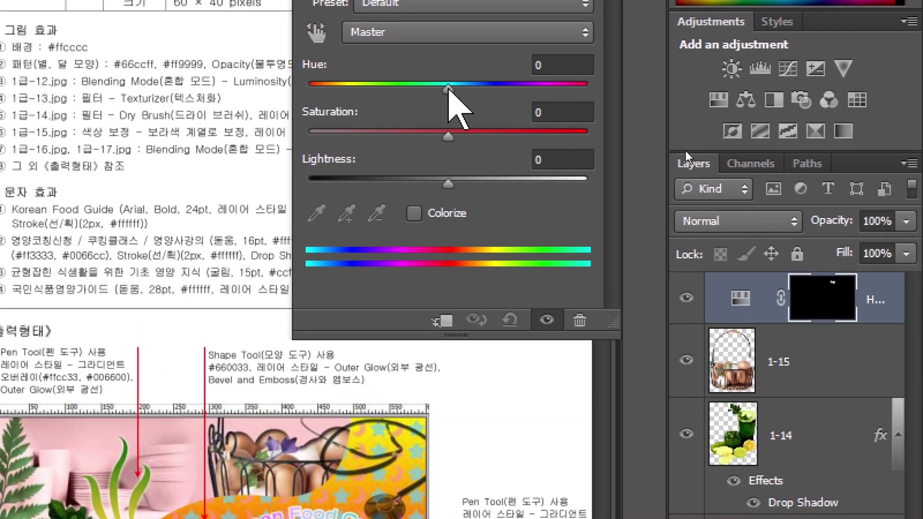
drag(448, 88, 423, 91)
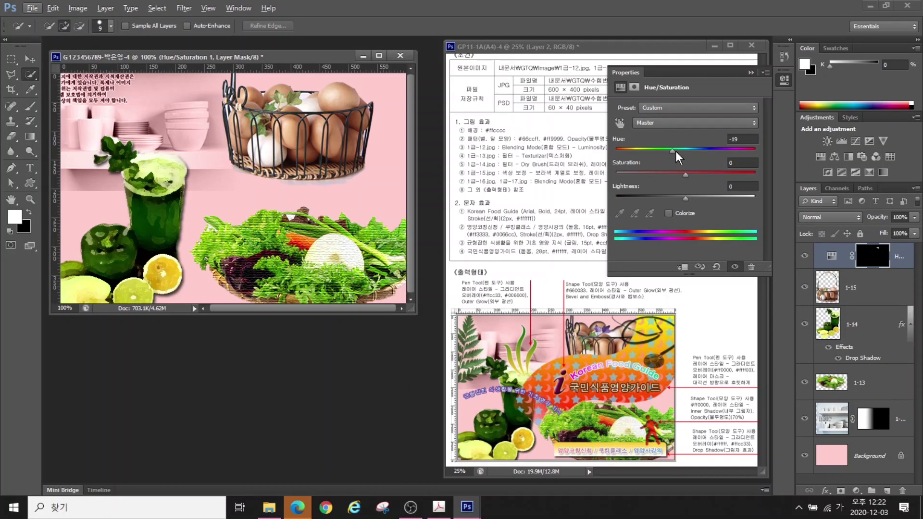
drag(676, 151, 593, 159)
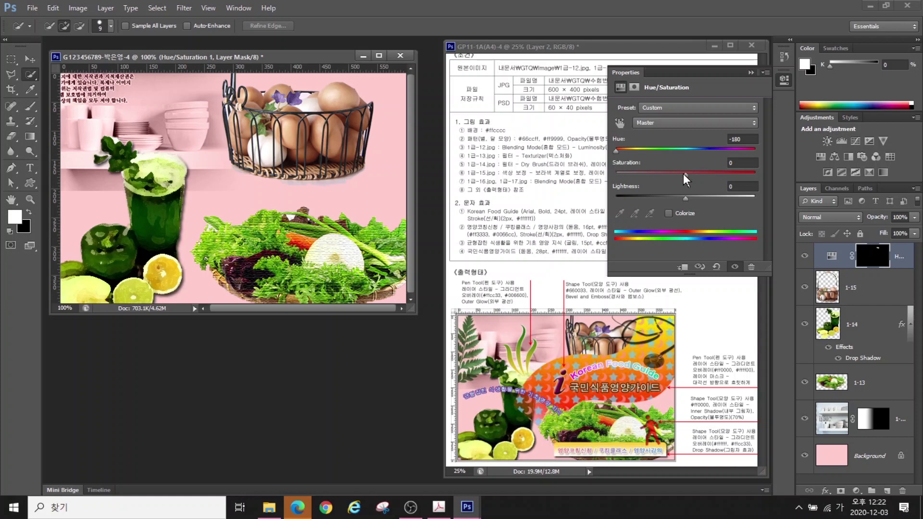
drag(685, 174, 720, 174)
click(751, 73)
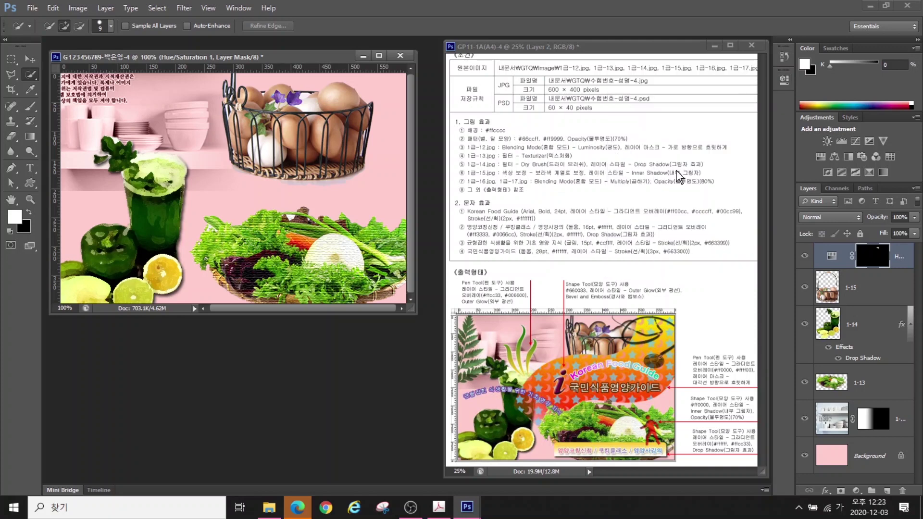
Give layer 1-15 an Inner Shadow effect
click(851, 292)
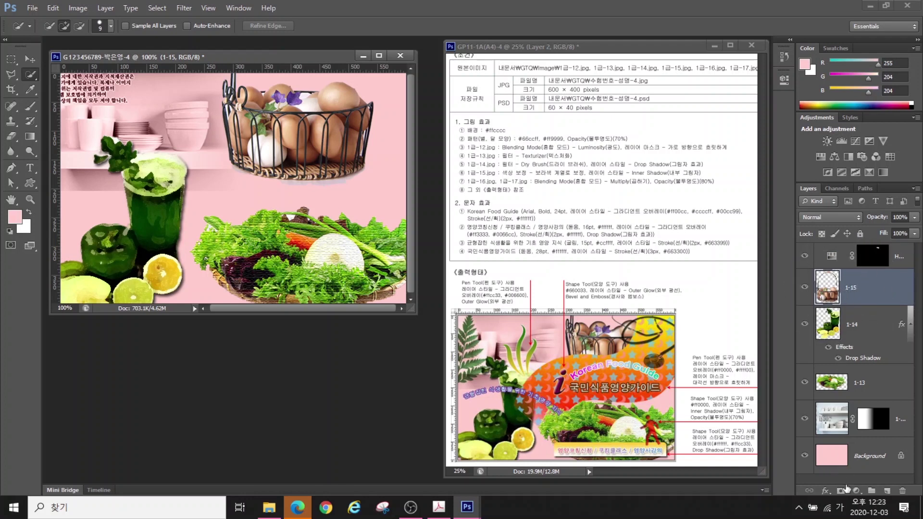
click(827, 492)
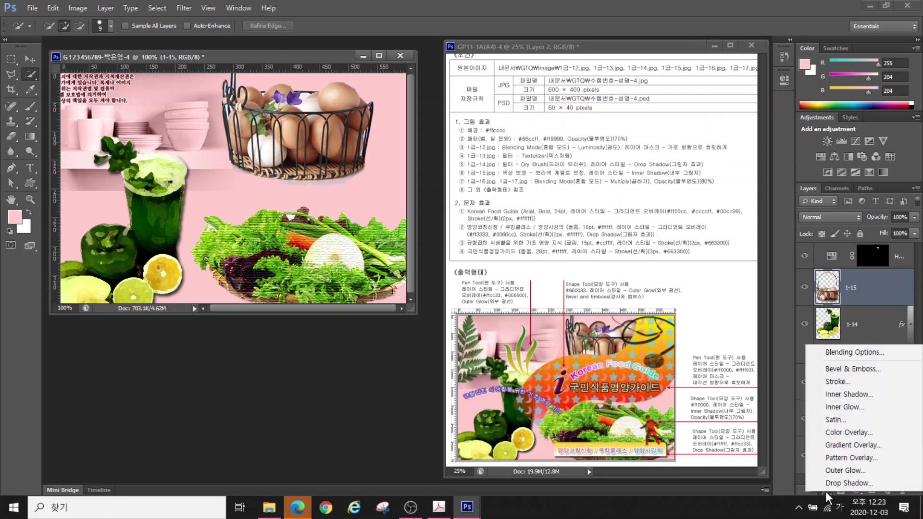
click(841, 395)
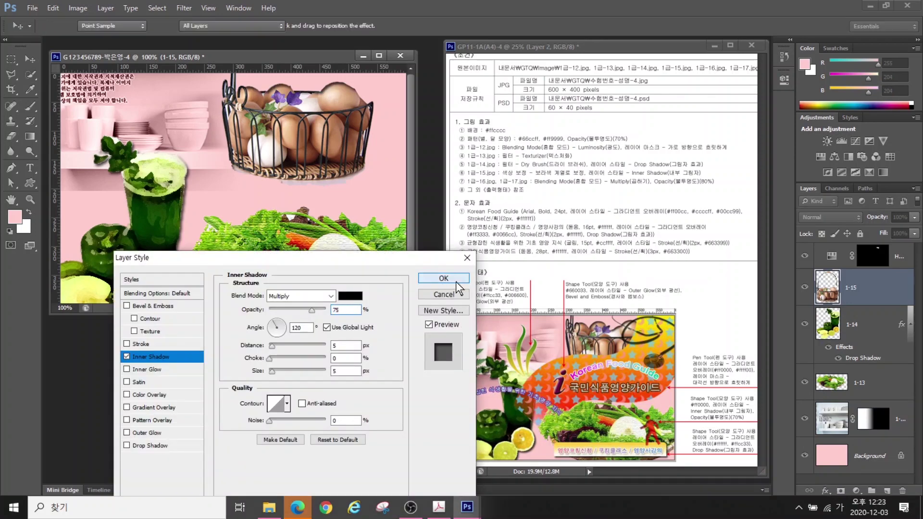
click(456, 281)
Select 1급-16.jpg in the Open dialog
key(ctrl+o)
scroll(356, 301, down, 3)
click(348, 266)
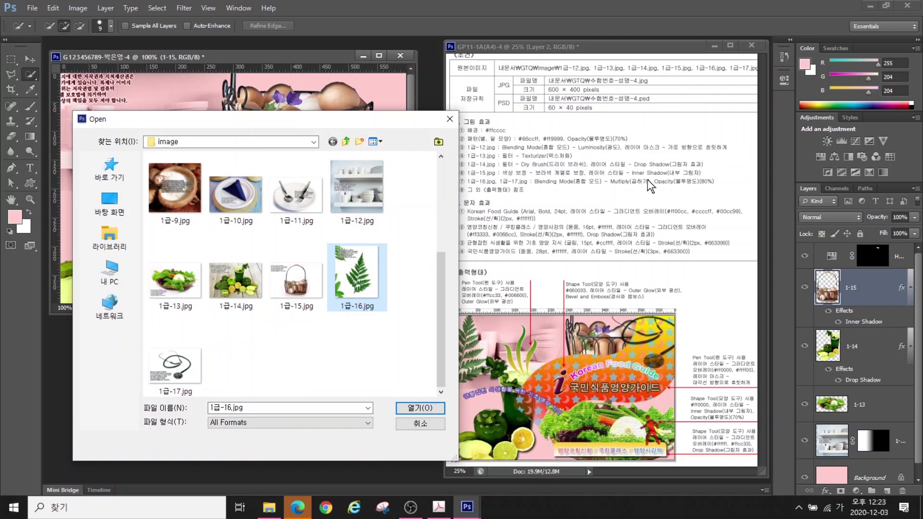
Open 1급-16.jpg and select the fern by Magic Wand on the white, then inverting
click(424, 408)
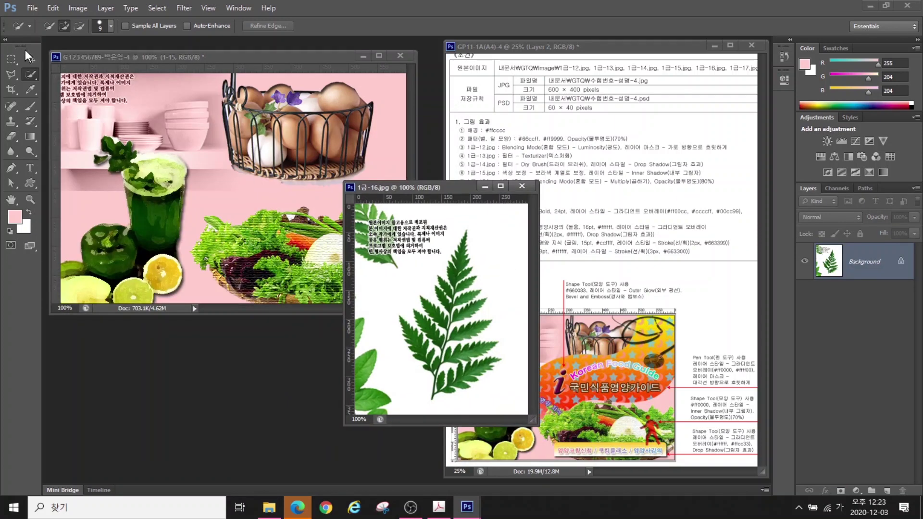
right_click(28, 75)
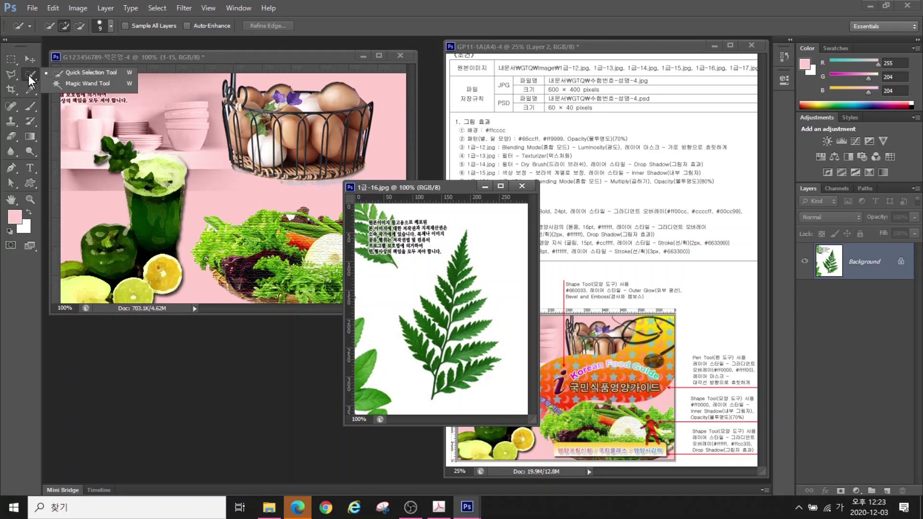
click(80, 83)
click(499, 254)
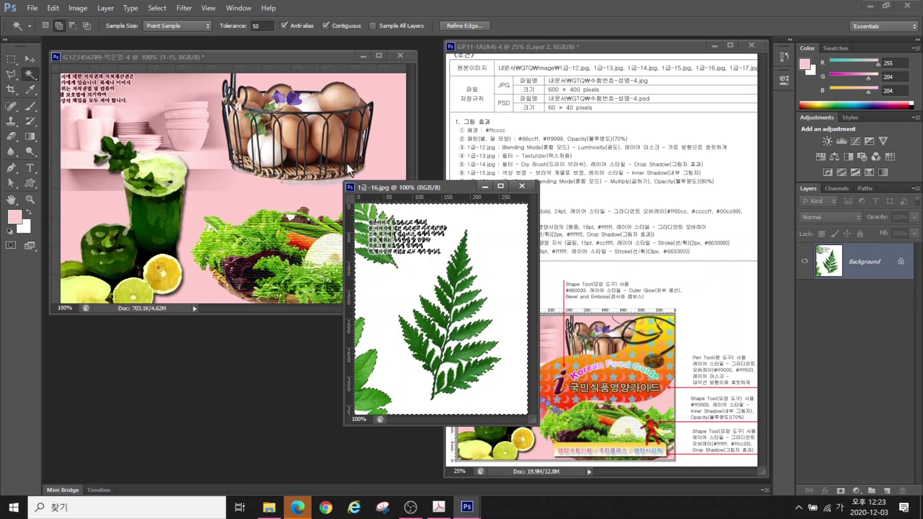
click(157, 8)
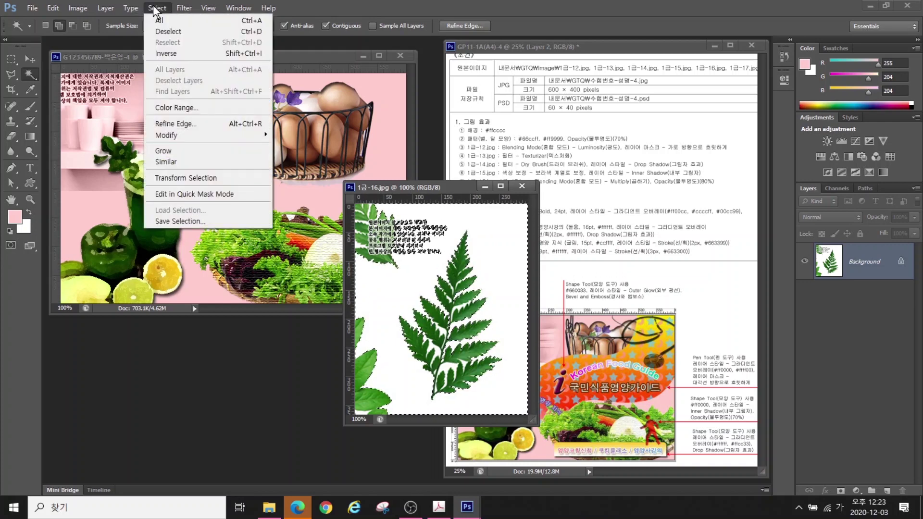
click(157, 8)
click(153, 10)
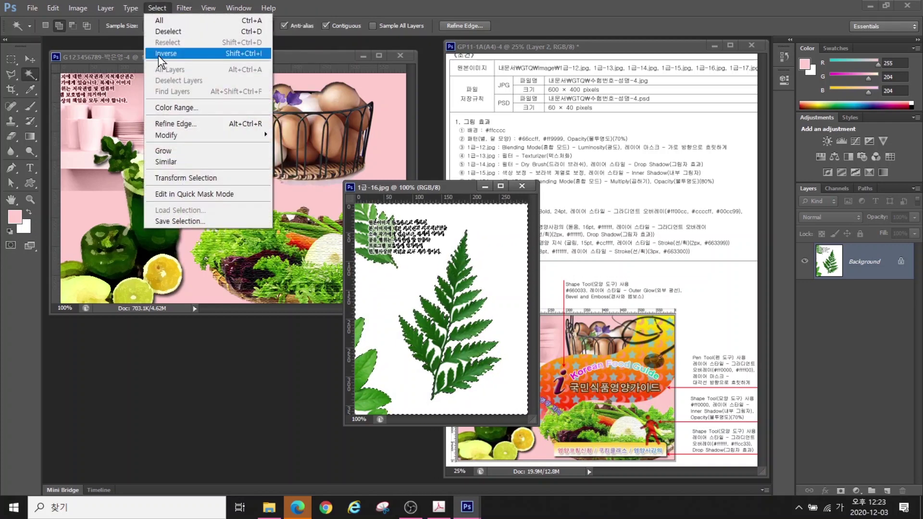
click(159, 51)
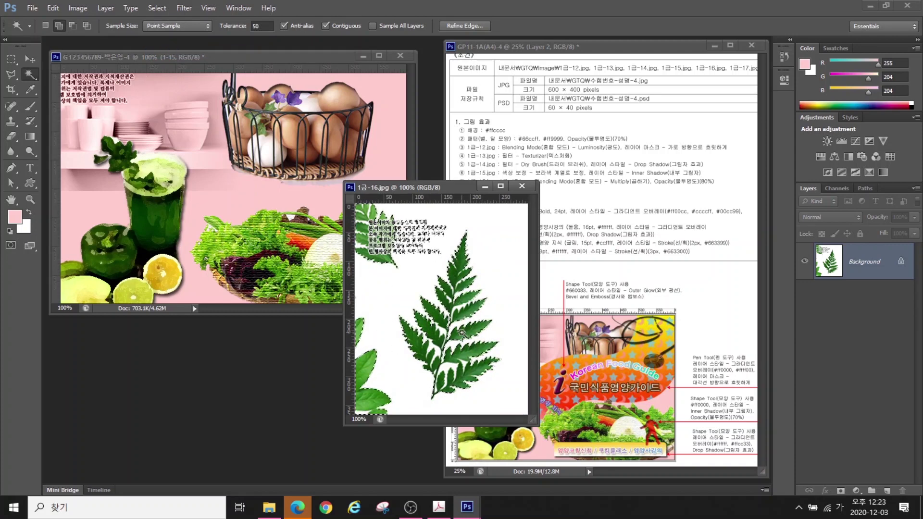
click(10, 74)
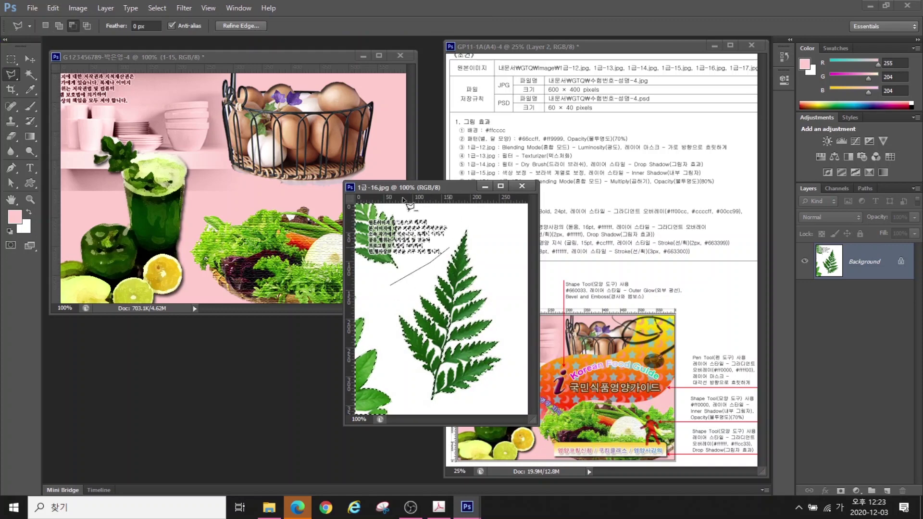
Move the fern into the poster, shrink it to the upper left, and set it to Multiply
key(v)
drag(485, 337, 157, 189)
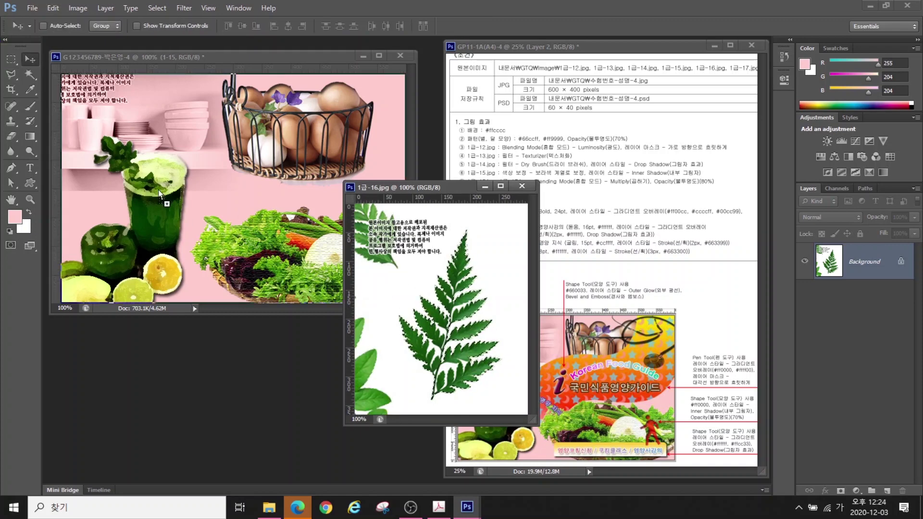
click(521, 186)
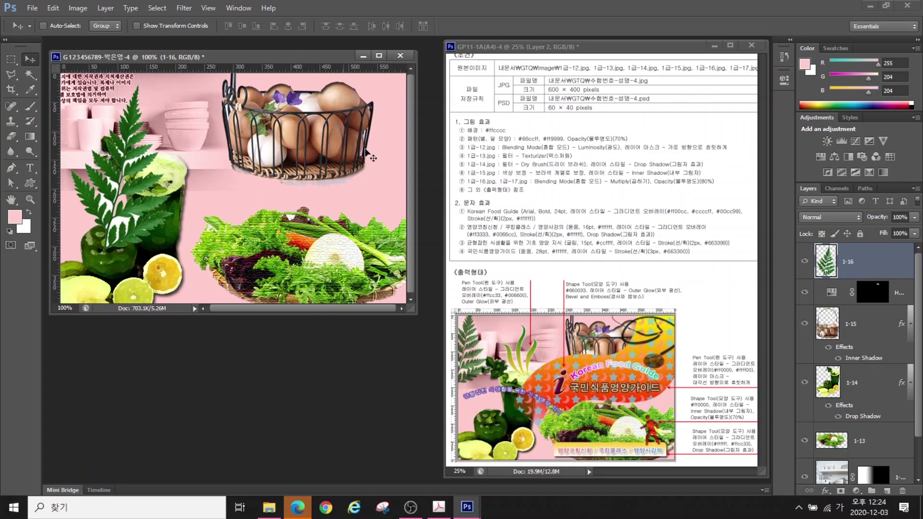
key(ctrl+t)
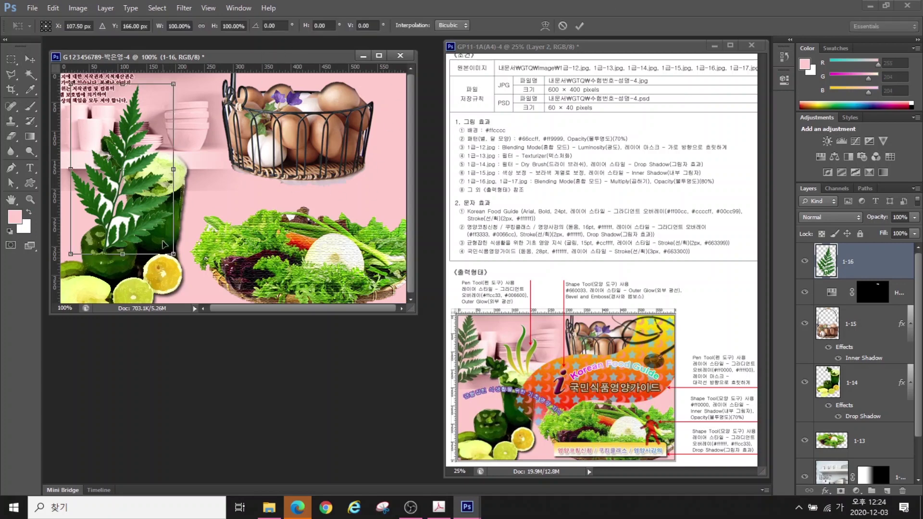
drag(115, 197, 105, 161)
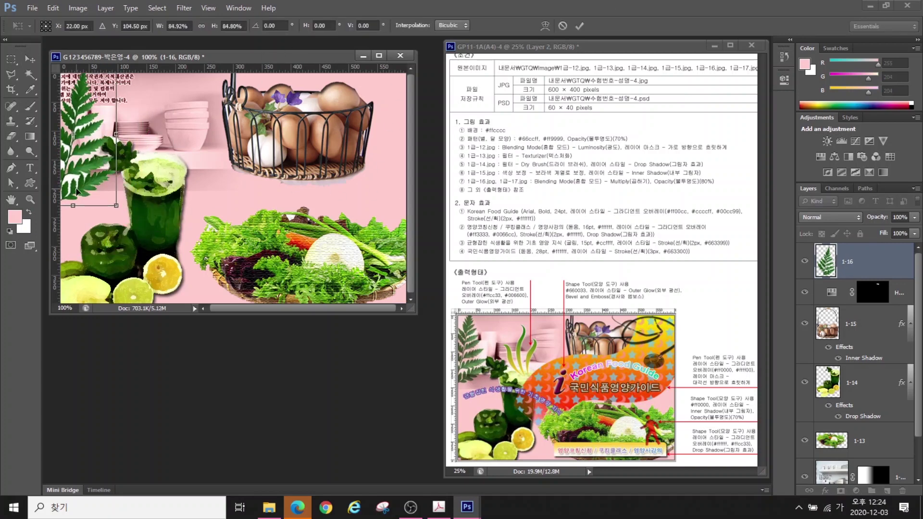
key(Return)
click(830, 217)
click(822, 43)
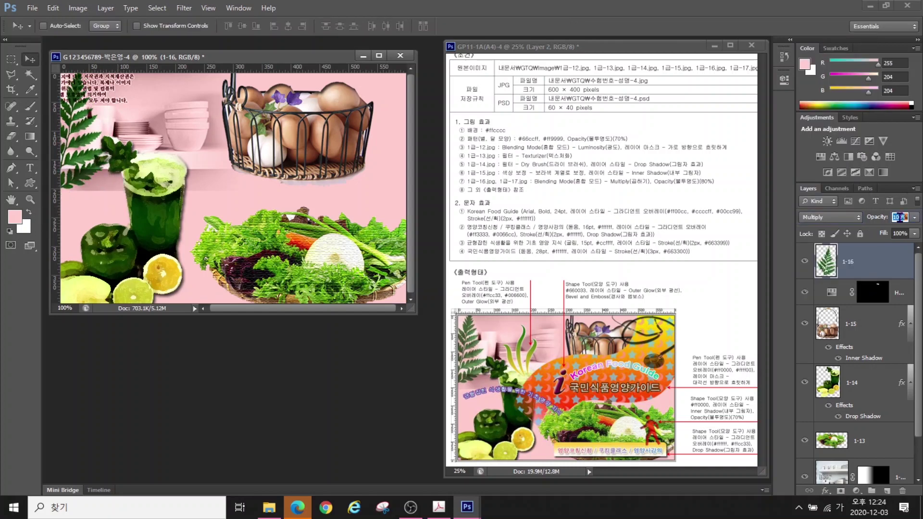
Open 1급-17.jpg and move its window aside
key(ctrl+o)
double_click(299, 318)
drag(144, 84, 312, 252)
Magic Wand-select the stethoscope and move it into the poster over the egg basket
key(w)
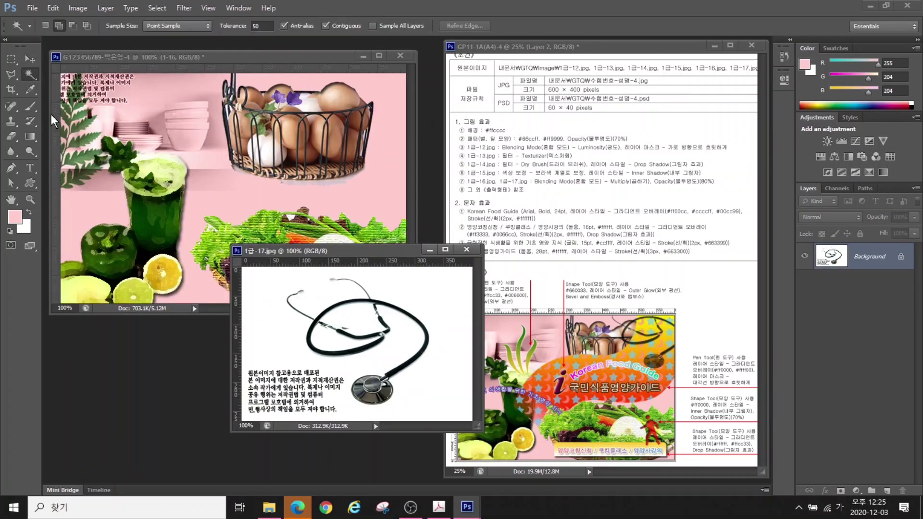
click(401, 299)
right_click(10, 59)
click(53, 66)
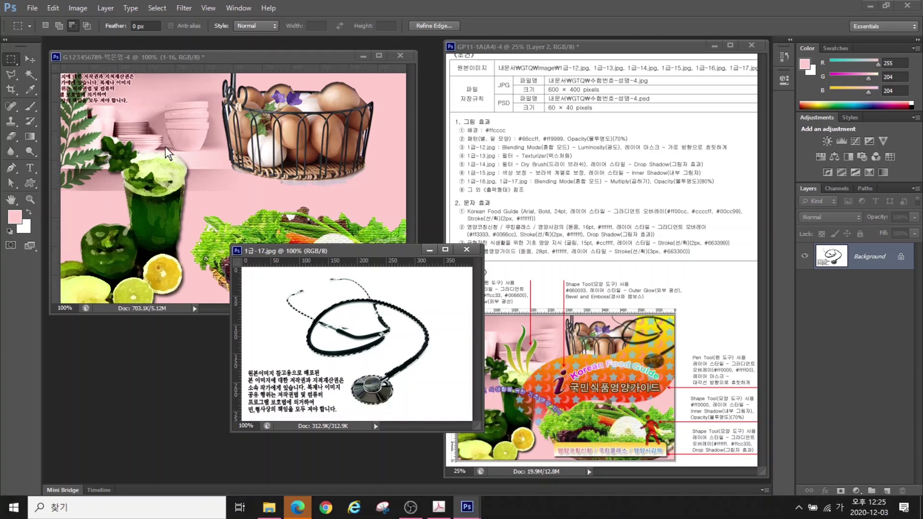
key(w)
scroll(365, 338, up, 3)
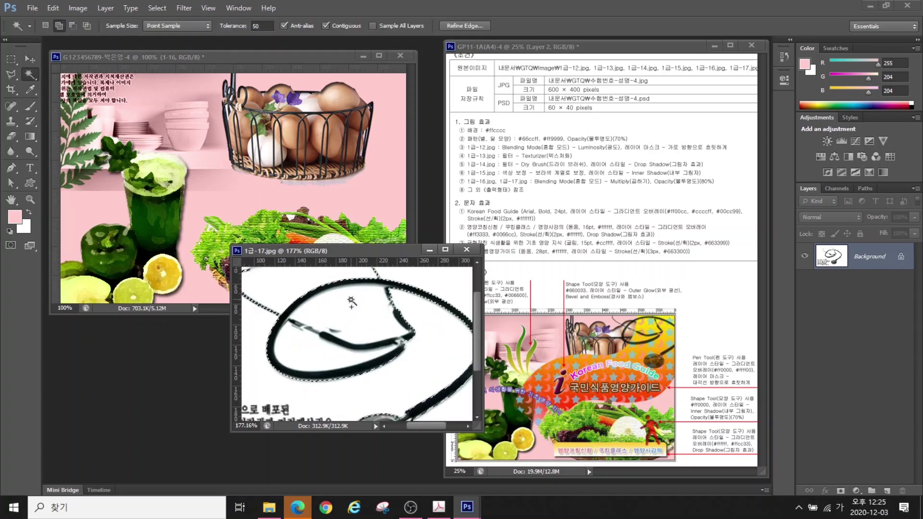
key(v)
scroll(309, 361, down, 3)
drag(339, 332, 367, 160)
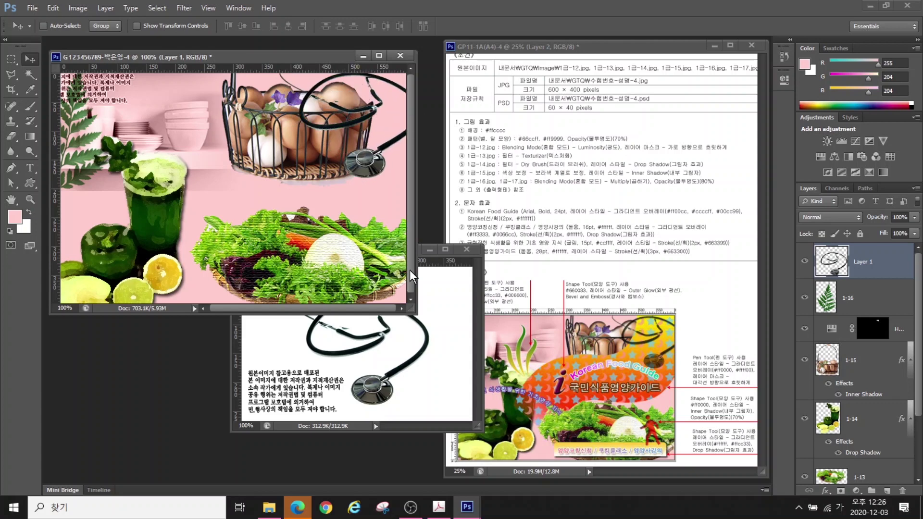
click(466, 250)
Rename the stethoscope layer 1-17 and set it to Multiply at 80% opacity
double_click(862, 261)
text(1-17)
key(Return)
click(830, 218)
click(817, 39)
key(8)
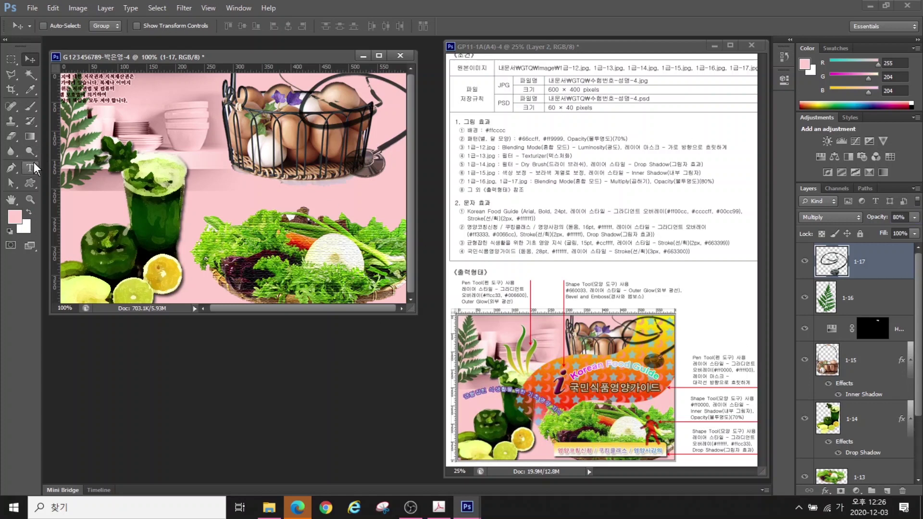
Type the title 'Korean Food Guide' in bold Arial
click(29, 168)
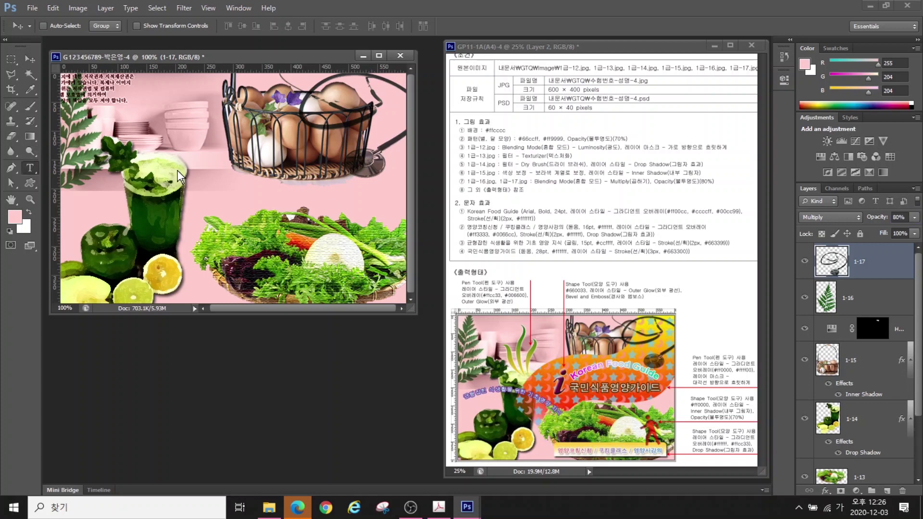
click(204, 181)
text(Korean Food Guide)
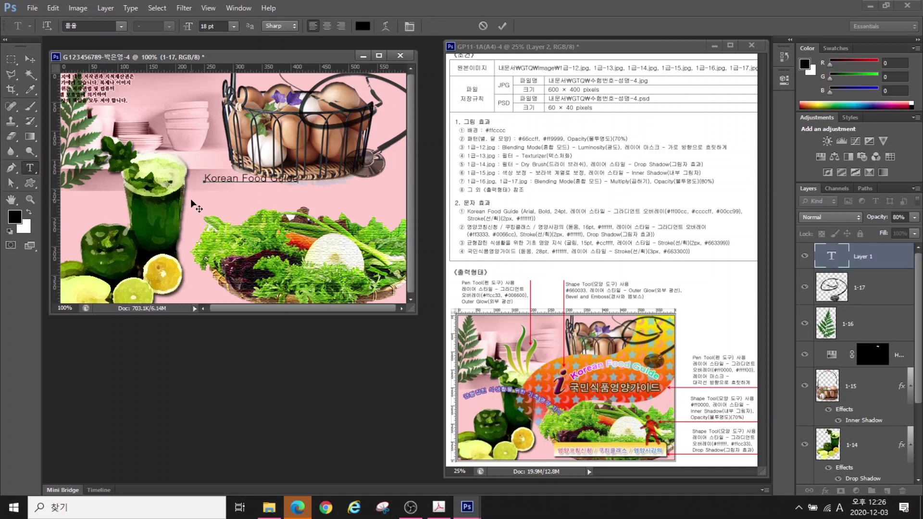
key(ctrl+Return)
click(121, 26)
scroll(124, 144, down, 5)
click(124, 181)
click(168, 26)
click(149, 92)
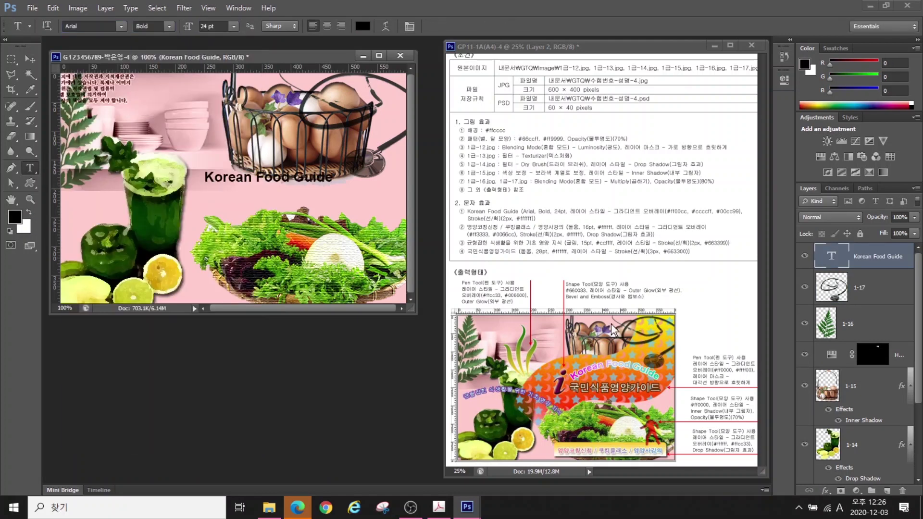
Add a gradient overlay to the title with stops #ff00cc, #ccccff and #00cc99
click(826, 491)
click(836, 444)
click(323, 322)
double_click(205, 309)
text(ff00cc)
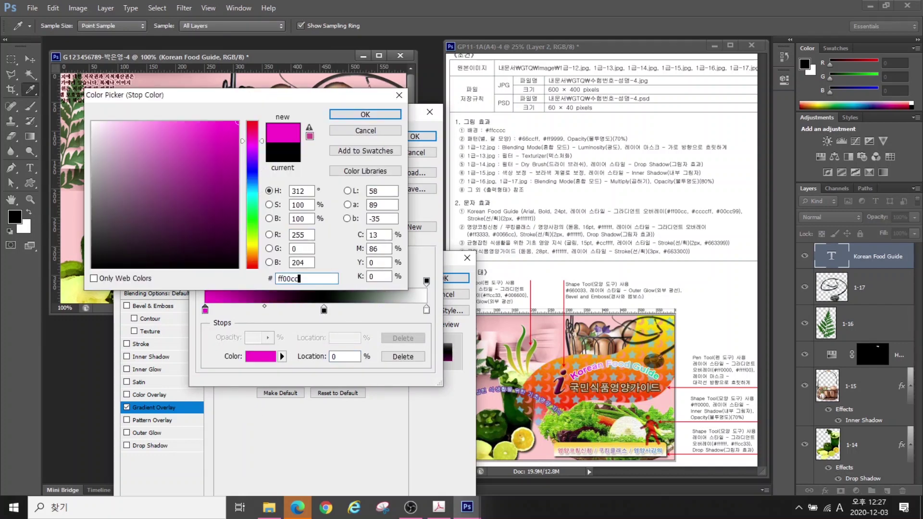
key(Return)
double_click(323, 309)
text(ccccff)
key(Return)
double_click(426, 309)
text(00cc99)
key(Return)
click(415, 137)
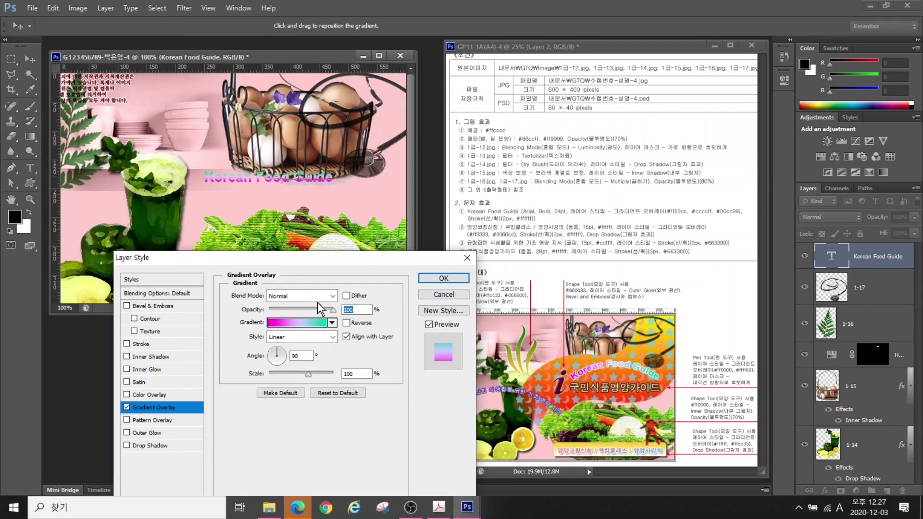
Add a stroke to the title and apply its layer effects
click(141, 343)
click(256, 374)
key(Return)
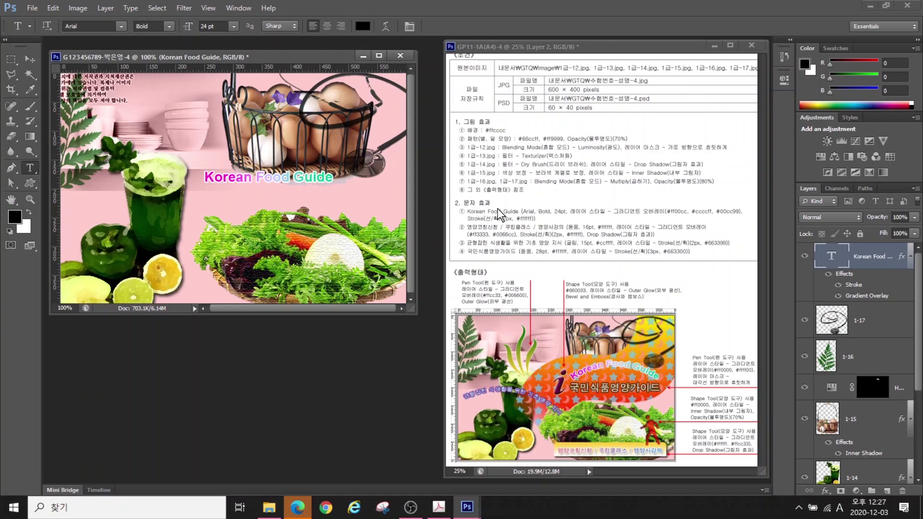
click(639, 215)
Arc-warp the title at +35 bend, shift it down-right, and start a new text line
click(384, 26)
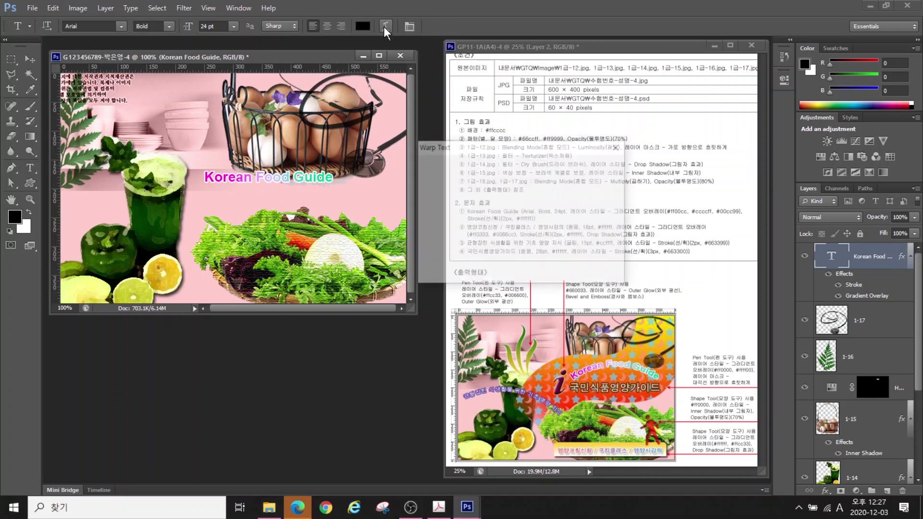
click(497, 169)
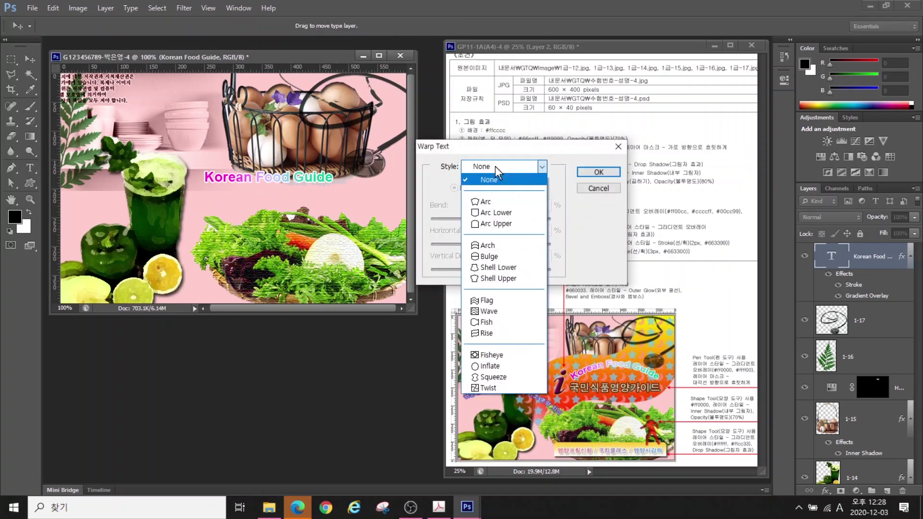
click(488, 202)
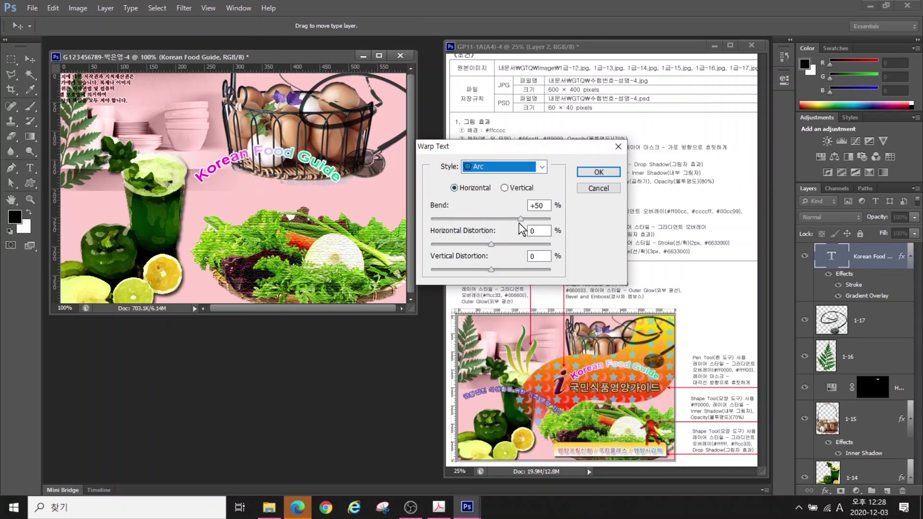
drag(520, 218, 513, 220)
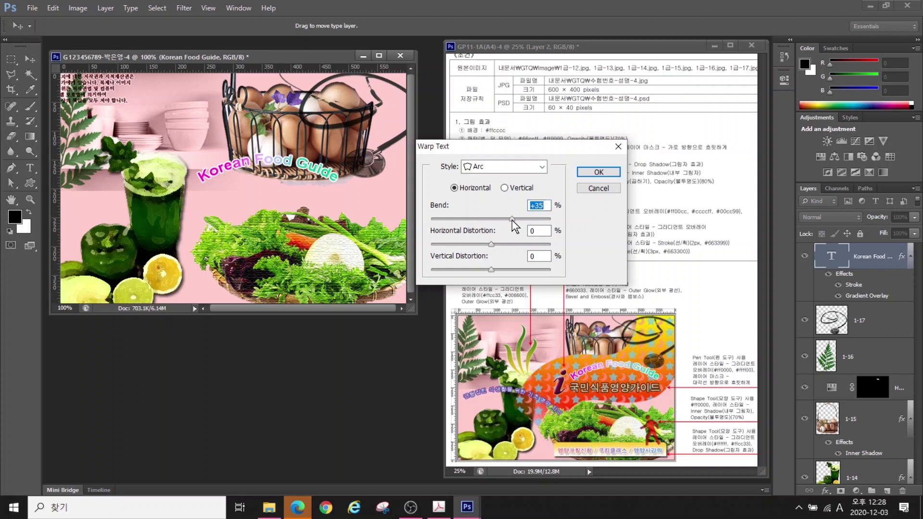
click(598, 171)
drag(322, 172, 358, 180)
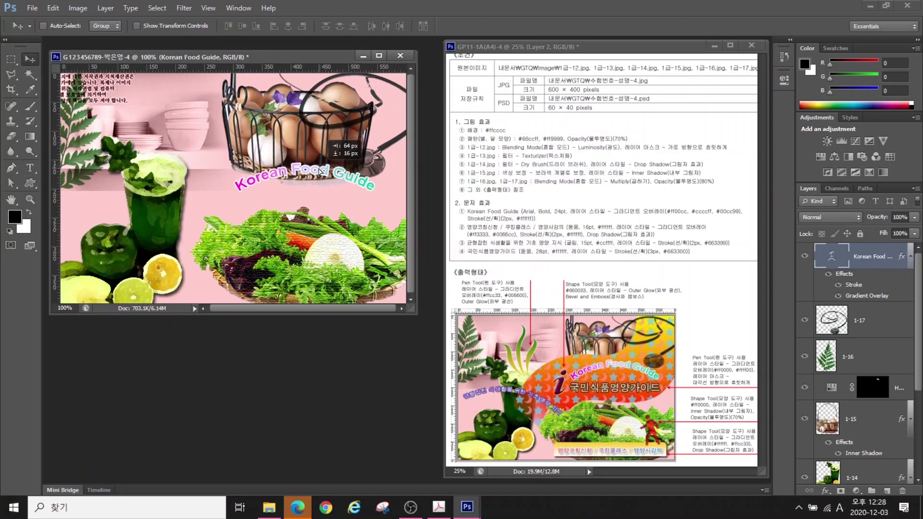
key(t)
click(218, 204)
Type '영양코칭신청 / 쿠킹클래스', move it down, and set it to 돋움 16 pt white
text(영양코칭신청 / 쿠킹클래스)
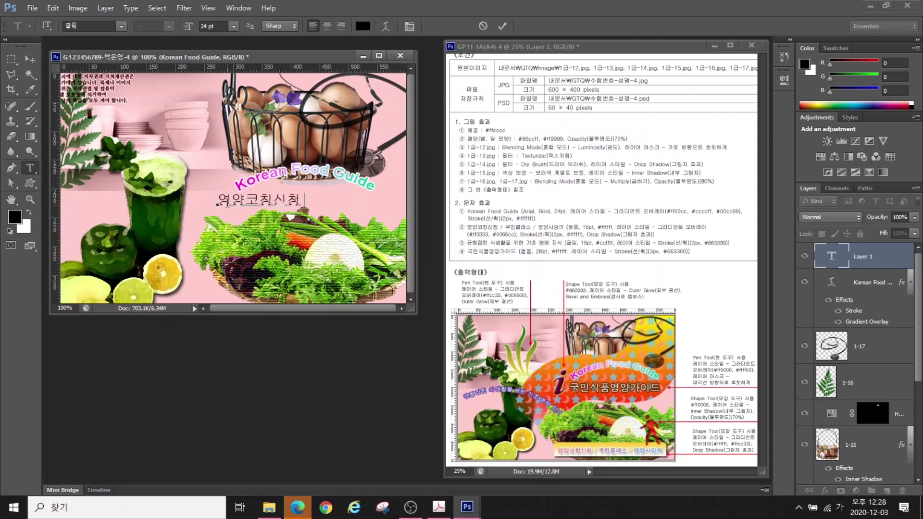
key(ctrl+Return)
drag(228, 204, 198, 267)
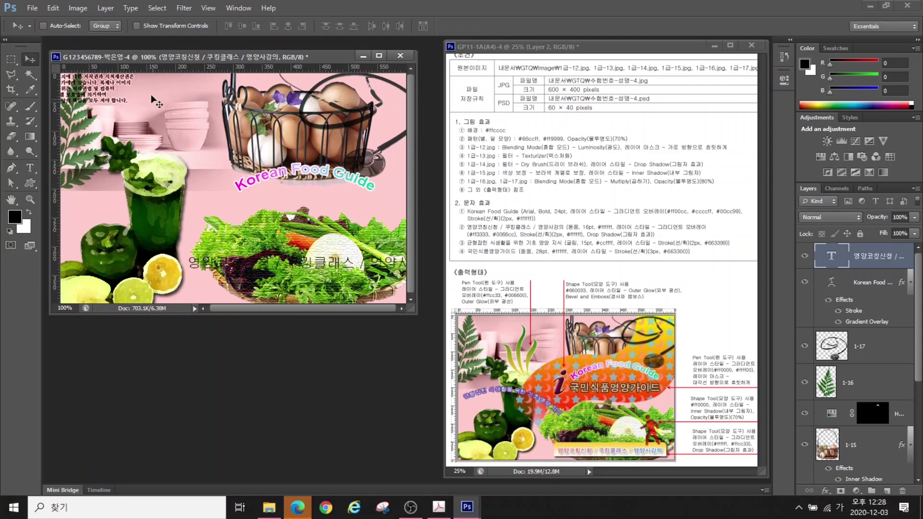
click(94, 26)
text(돋움)
key(Return)
click(216, 26)
text(16)
key(Return)
click(363, 26)
text(ffffff)
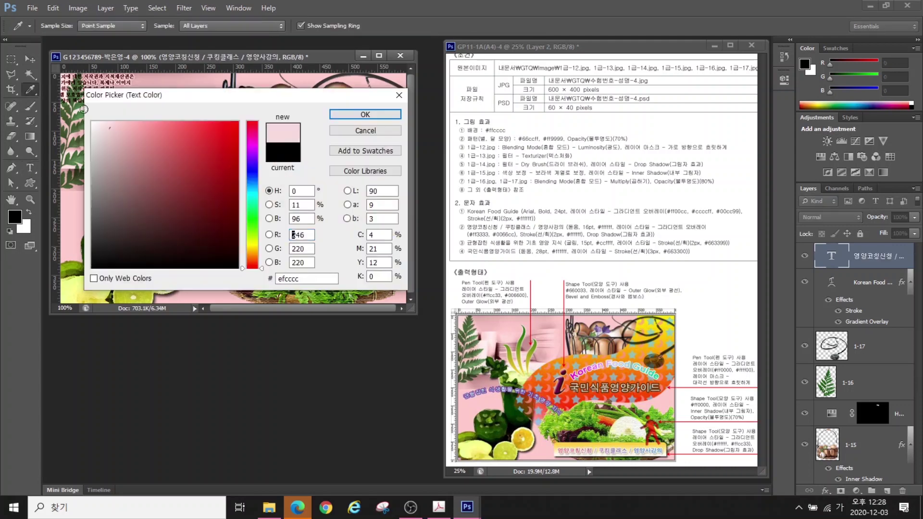
key(Return)
Add a gradient overlay from #ff3333 to #0066cc to the Korean line
click(826, 491)
click(853, 445)
click(298, 264)
double_click(205, 309)
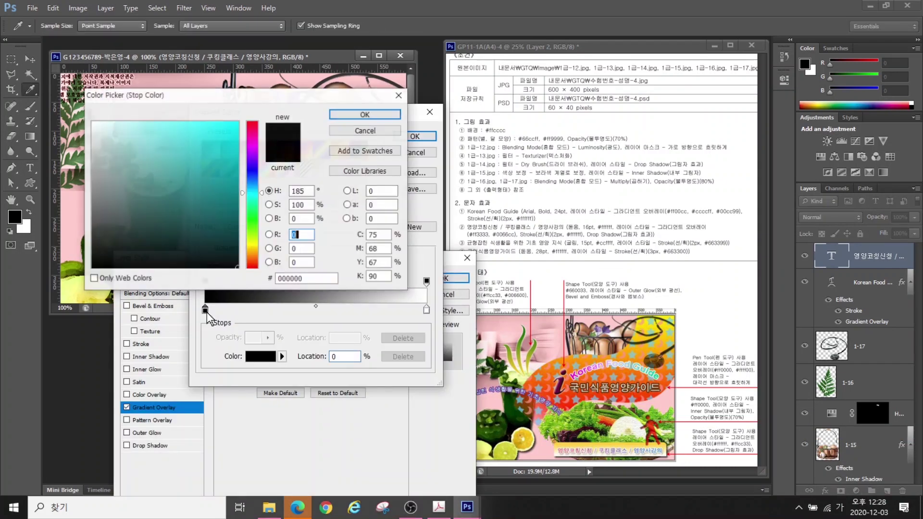
text(ff3333)
key(Return)
double_click(427, 309)
text(0066cc)
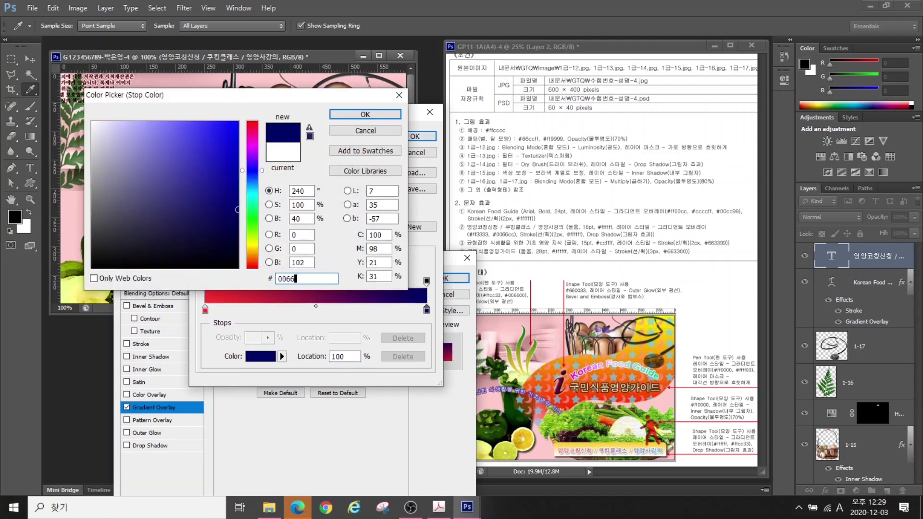
key(Return)
key(Return)
Add a stroke and drop shadow to the line, then start another text line
click(140, 344)
click(256, 374)
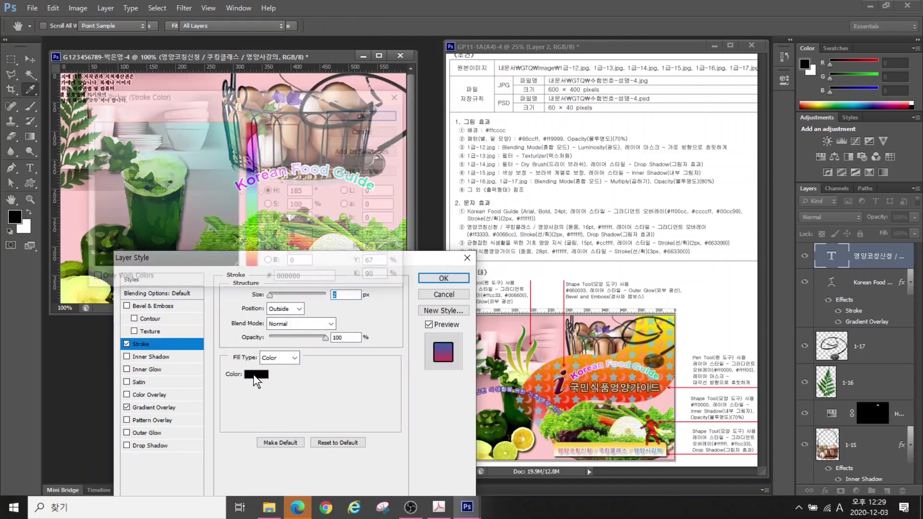
key(Return)
click(144, 445)
click(431, 280)
key(t)
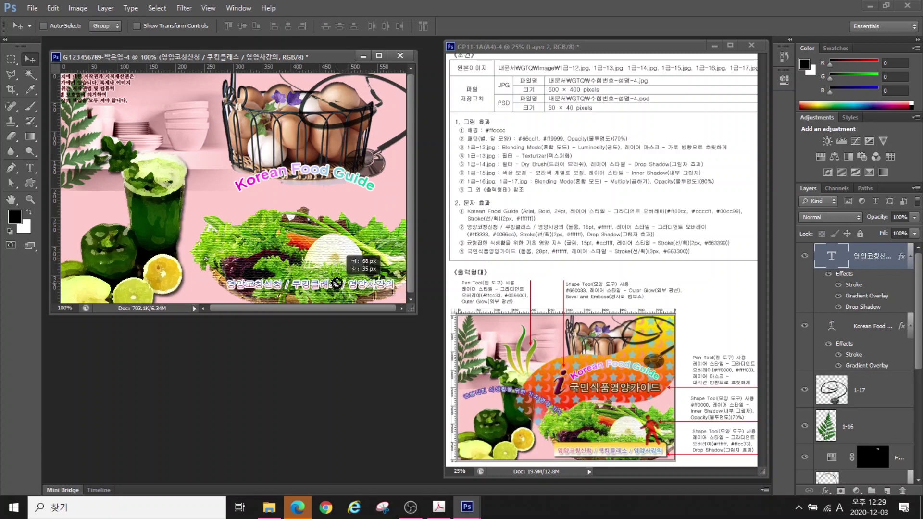
click(225, 215)
Type '균형적인 식생활을 위한 기초영양 지식' at 15 pt in light cyan #ccffff
text(균형적인 식생활을 위한 기초영양 지식)
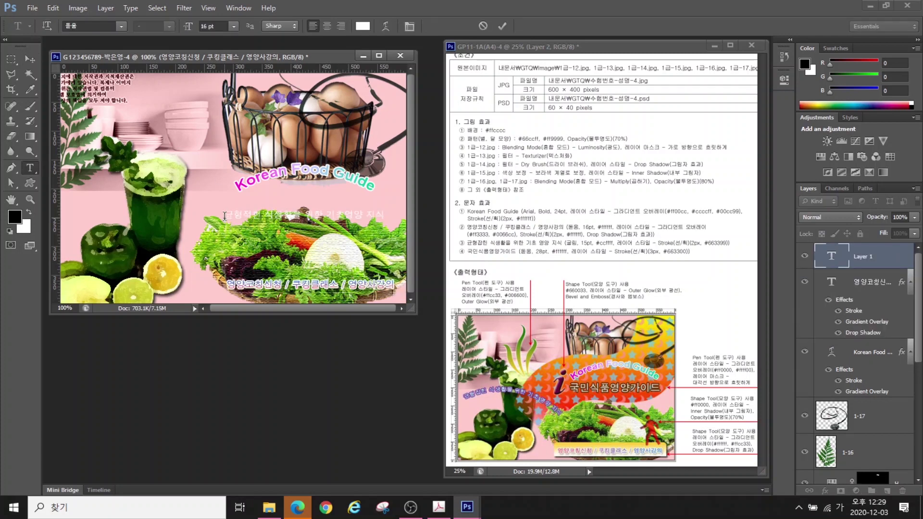
key(ctrl+Return)
text(15)
click(362, 26)
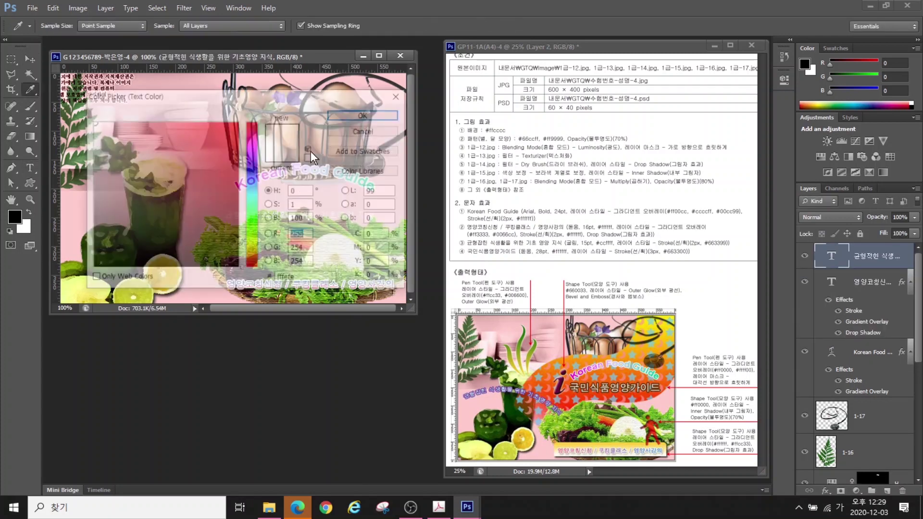
text(ccffff)
key(Return)
Give the subtitle a purple #663399 stroke
double_click(875, 256)
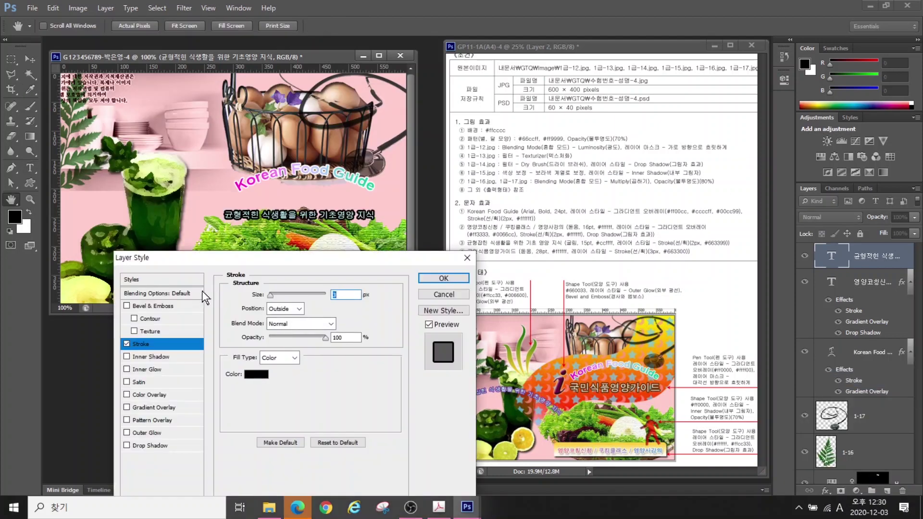
click(259, 380)
text(663399)
key(Return)
key(Return)
click(385, 26)
Warp the subtitle into an Arc with bend 15
click(494, 163)
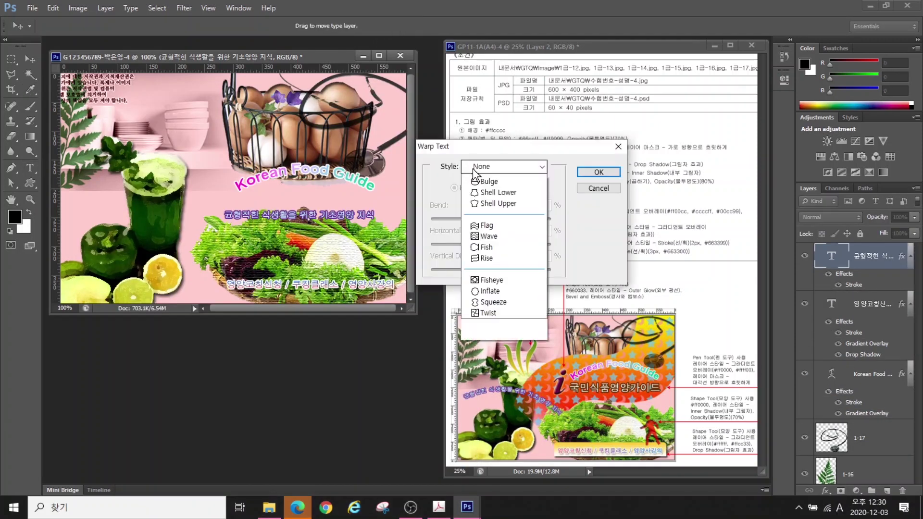
click(505, 181)
double_click(540, 204)
text(15)
click(591, 150)
Move the subtitle left over the glass, tilt it, and start a new text line
key(v)
drag(288, 210, 137, 218)
key(ctrl+t)
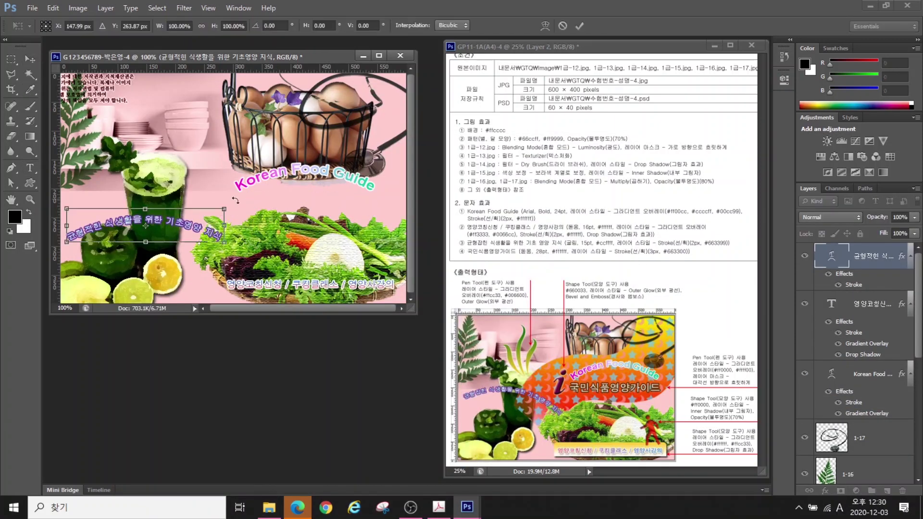
mouse_move(237, 198)
mouse_down()
mouse_move(229, 222)
mouse_move(227, 189)
mouse_up()
key(Return)
key(t)
click(176, 130)
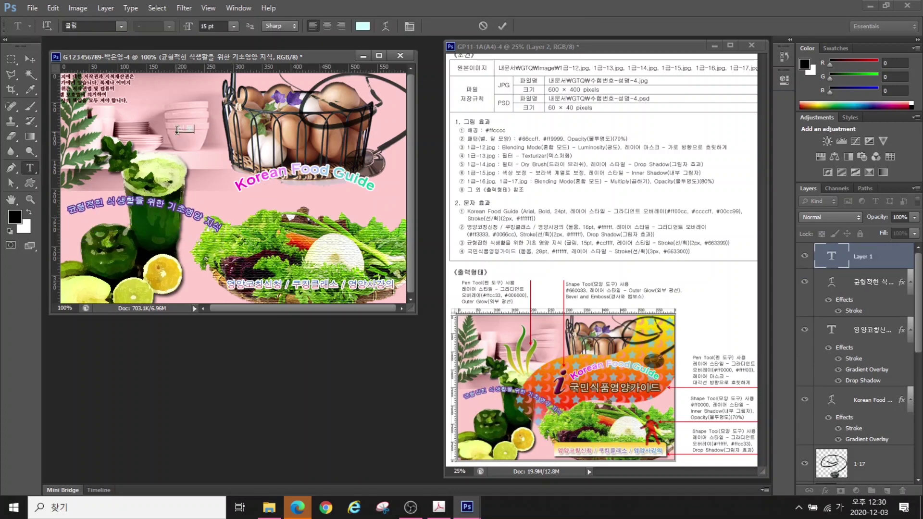
Add the 국민식품영양가이드 title line and give it a dark brown #663300 stroke
text(국민식품영양가이드)
key(ctrl+Return)
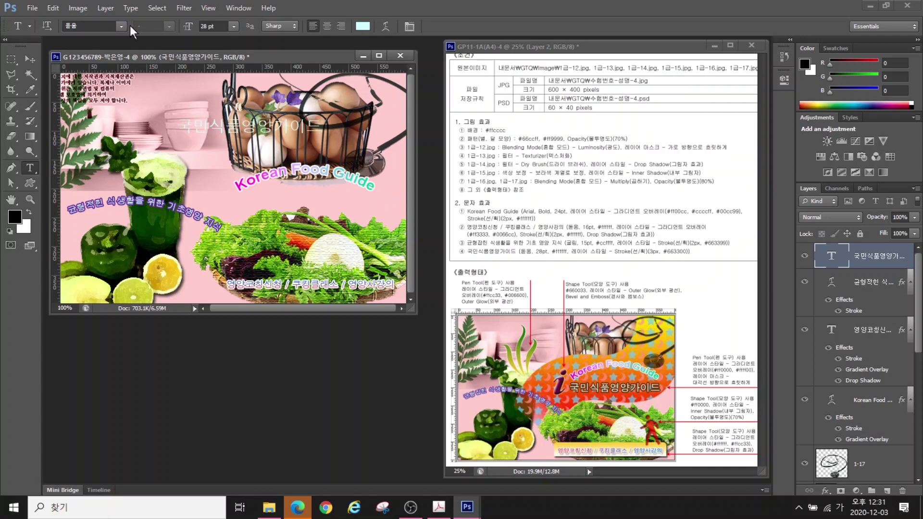
click(362, 26)
click(342, 116)
click(826, 490)
click(846, 324)
click(256, 374)
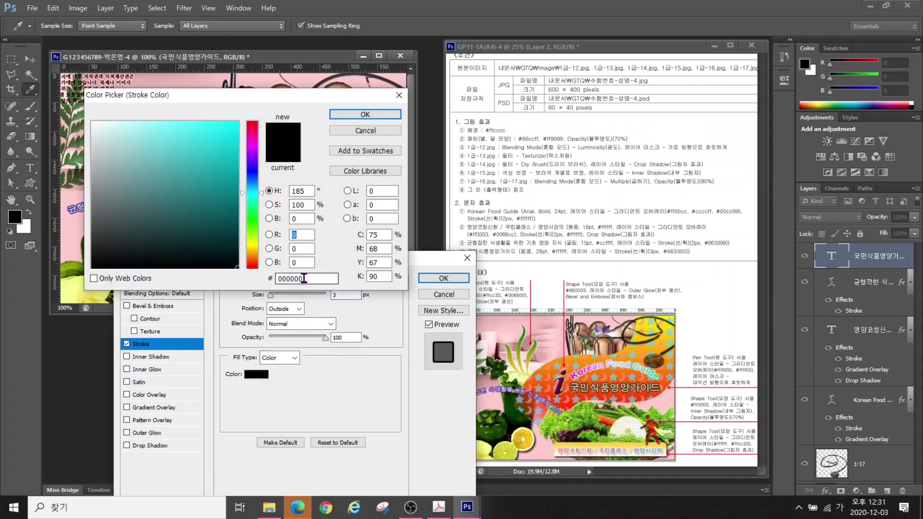
text(663300)
key(Return)
key(Return)
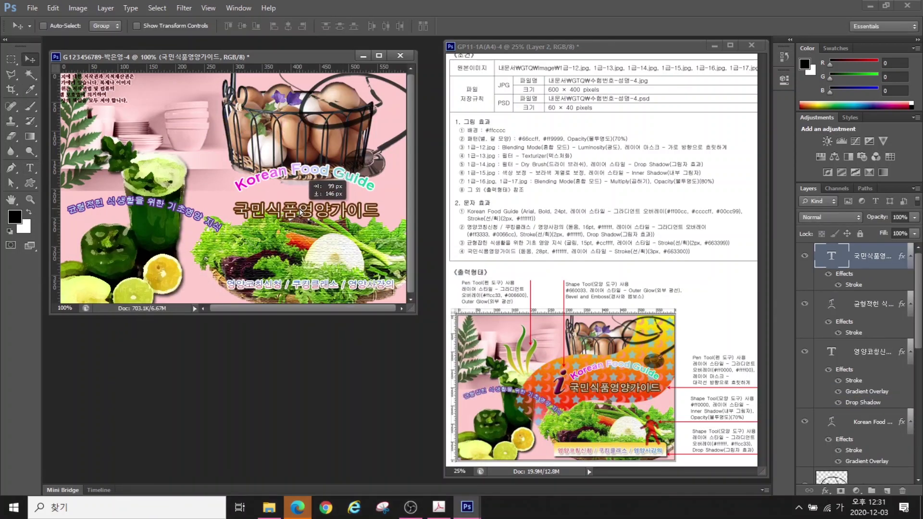
Nudge the 국민식품영양가이드 and Korean Food Guide titles upward
key(shift+Up)
key(shift+Up)
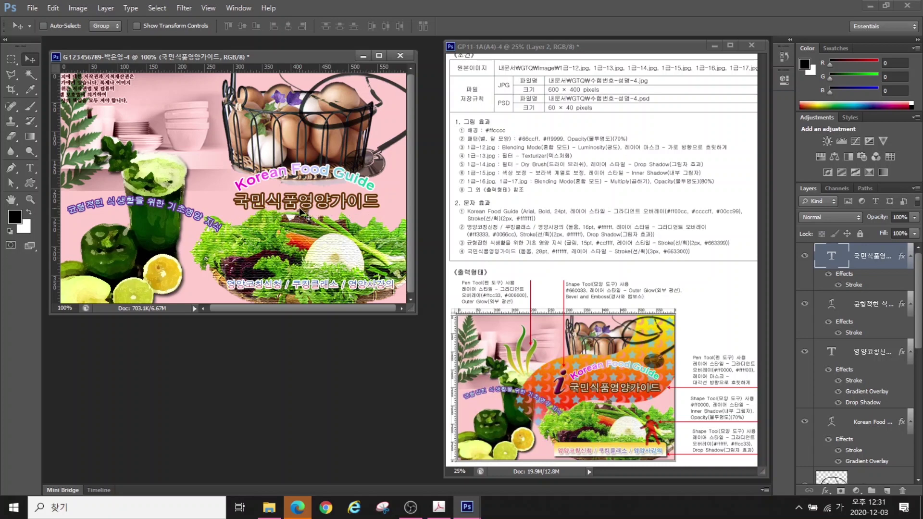
click(861, 422)
key(shift+Up)
key(shift+Up)
key(shift+Up)
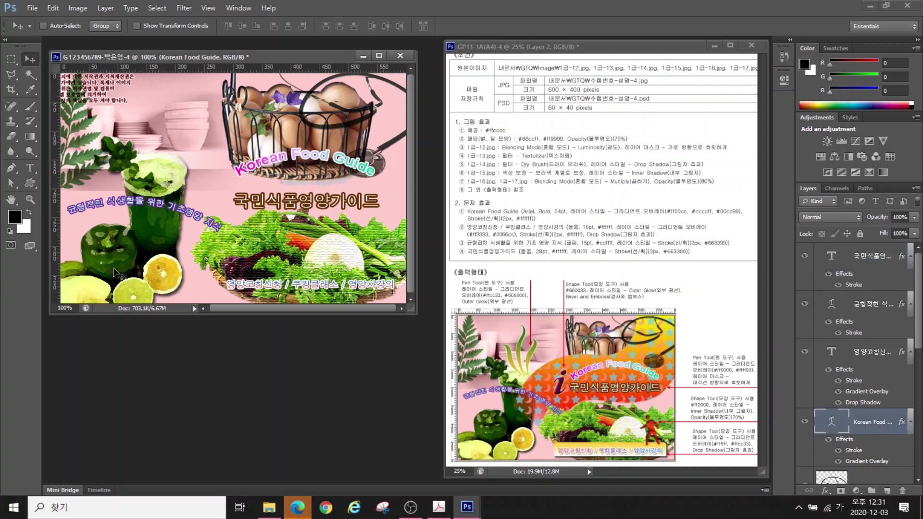
click(859, 258)
key(shift+Up)
key(shift+Up)
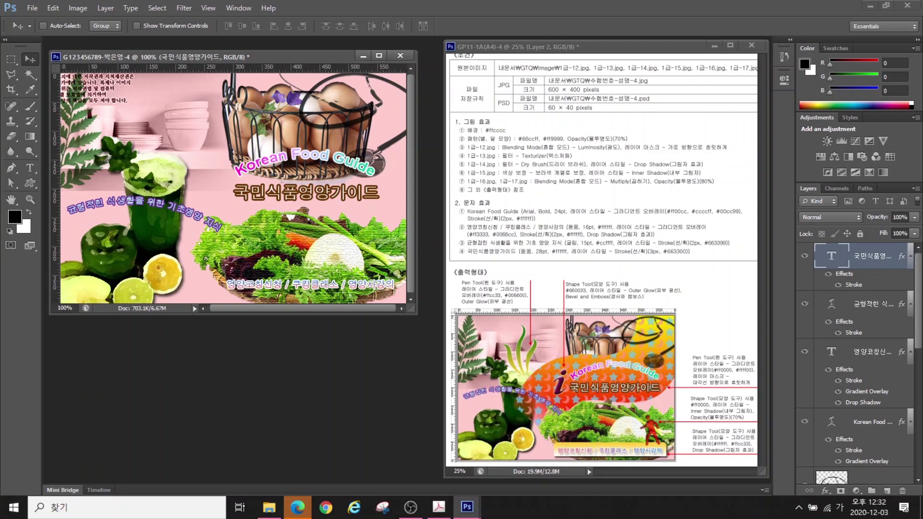
Draw an 'i' information shape filled #660033 with bevel and outer glow
click(31, 184)
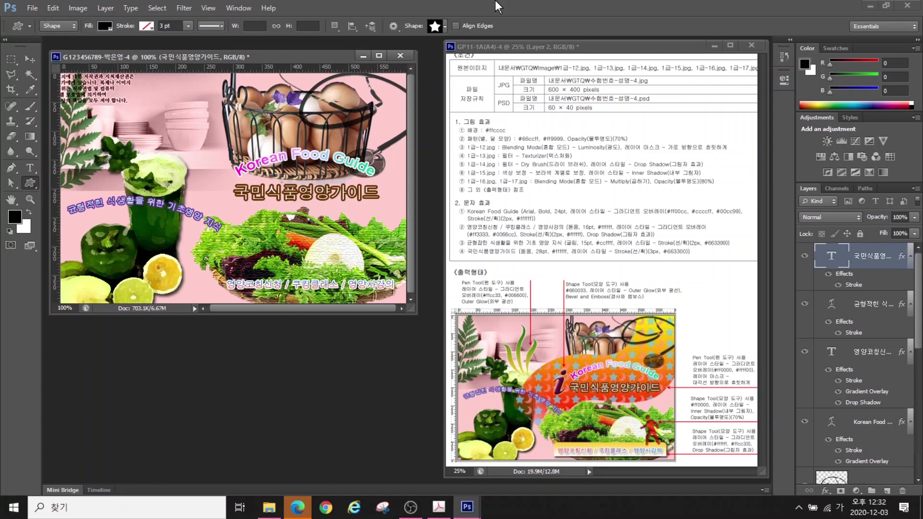
click(445, 25)
scroll(428, 192, down, 5)
double_click(376, 144)
drag(206, 158, 226, 197)
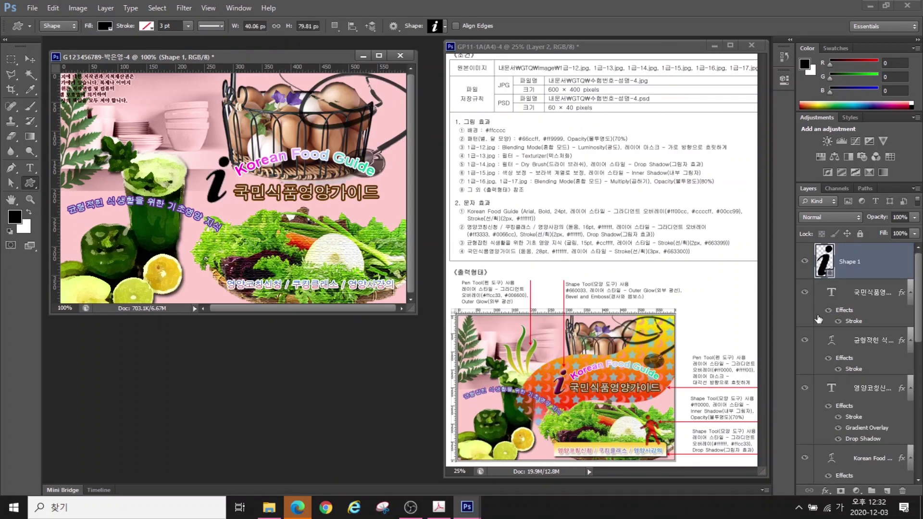
double_click(824, 261)
text(660033)
key(Return)
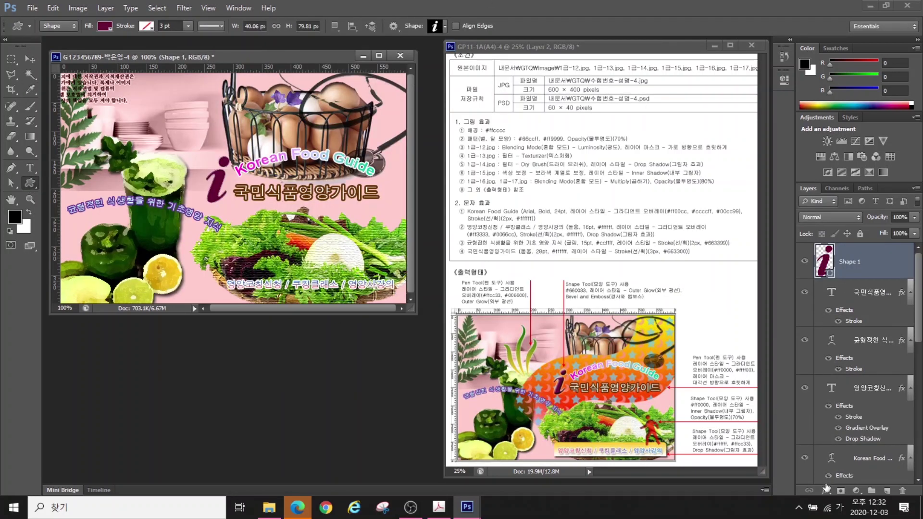
click(826, 490)
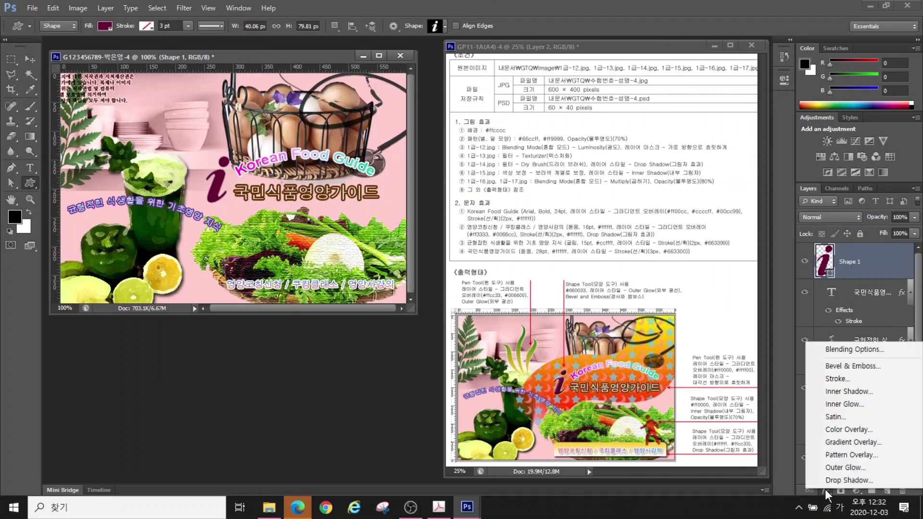
click(847, 387)
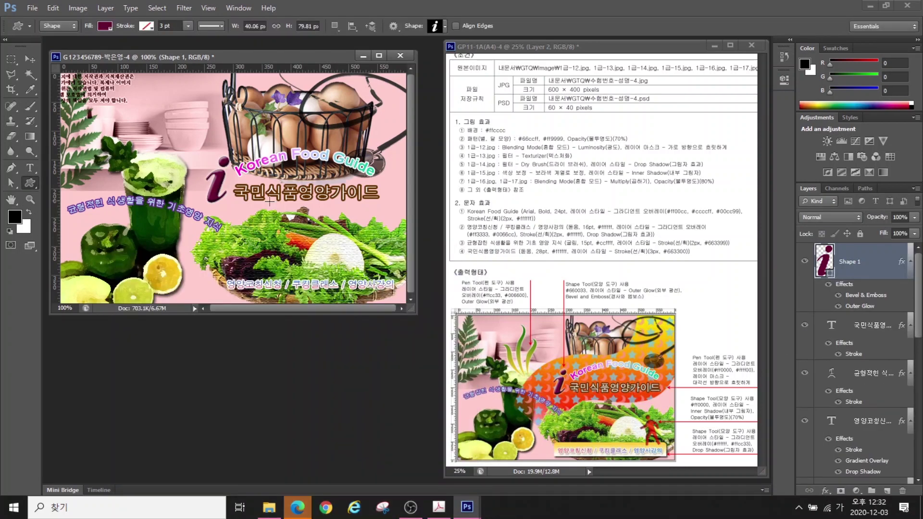
Add a red #ff0000 walking-figure shape with an inner shadow at 70% opacity
click(436, 27)
scroll(366, 86, up, 2)
double_click(359, 61)
drag(346, 224, 379, 275)
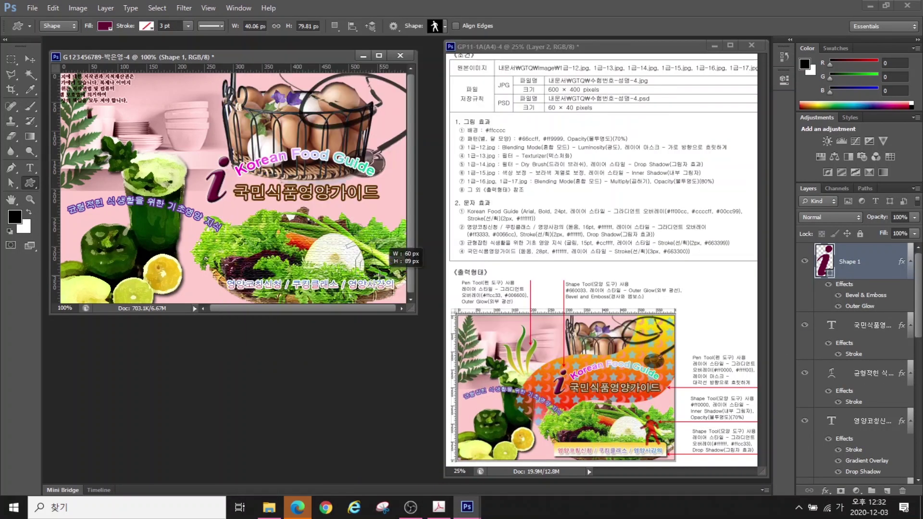
double_click(825, 261)
drag(323, 279, 278, 278)
text(ff0000)
key(Return)
click(825, 491)
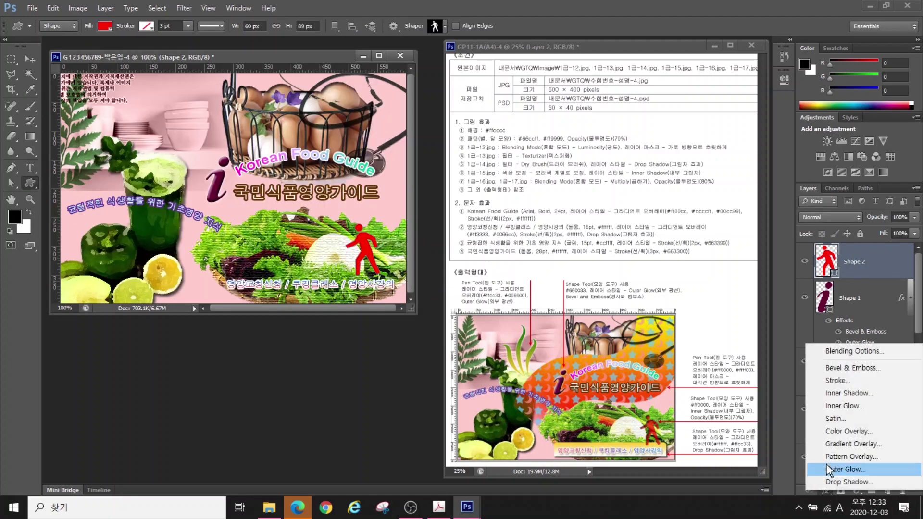
click(849, 393)
click(439, 275)
key(7)
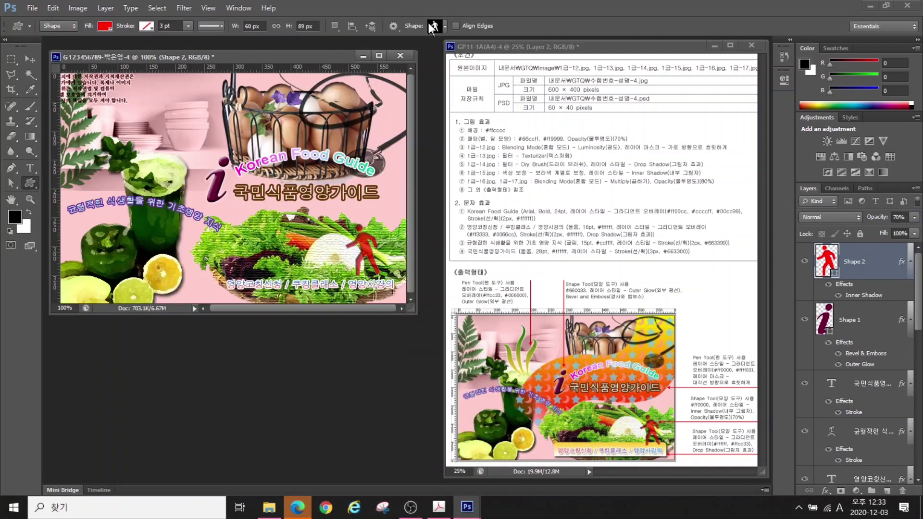
Draw the banner shape across the bottom of the poster
click(434, 26)
drag(629, 177, 619, 286)
double_click(284, 219)
drag(220, 266, 403, 298)
click(825, 490)
key(space)
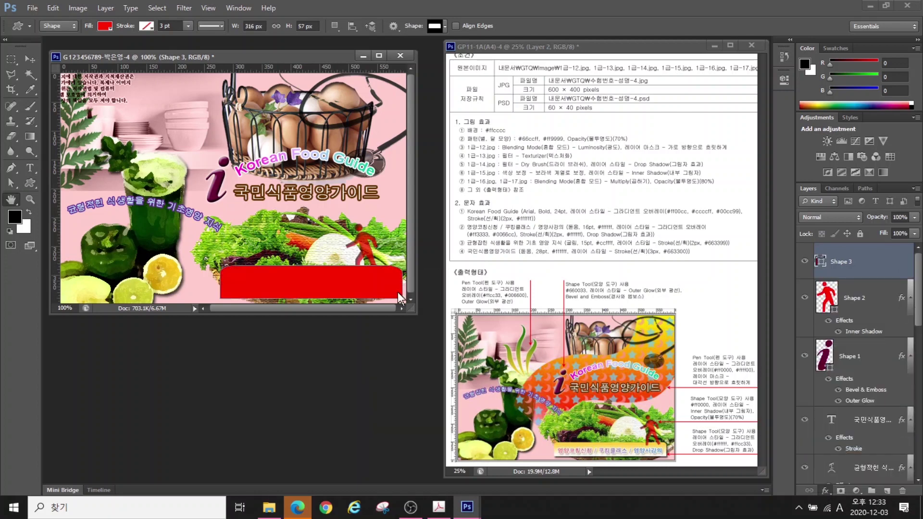
Give the banner a #ffffff-to-#ffcc33 gradient overlay and a drop shadow
click(269, 308)
double_click(206, 309)
text(ffffff)
key(Return)
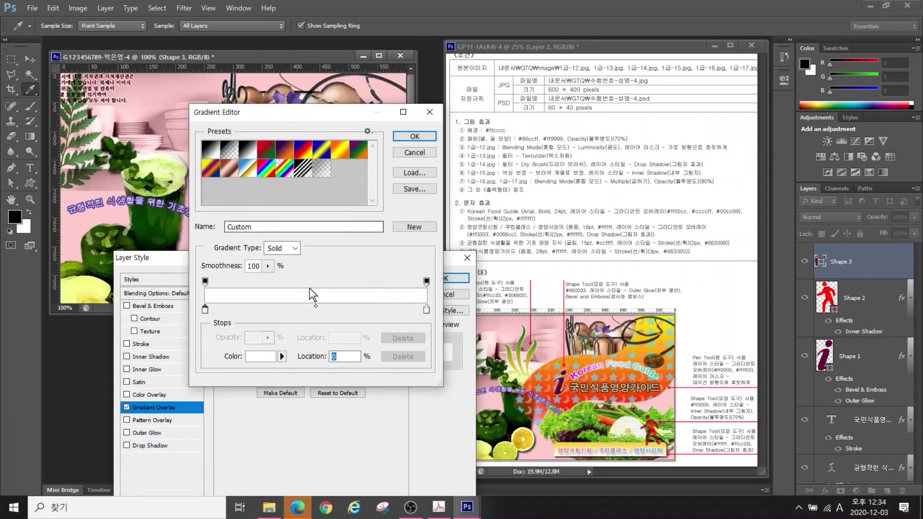
double_click(426, 310)
text(ffcc33)
key(Return)
key(Return)
drag(321, 256, 590, 175)
click(419, 365)
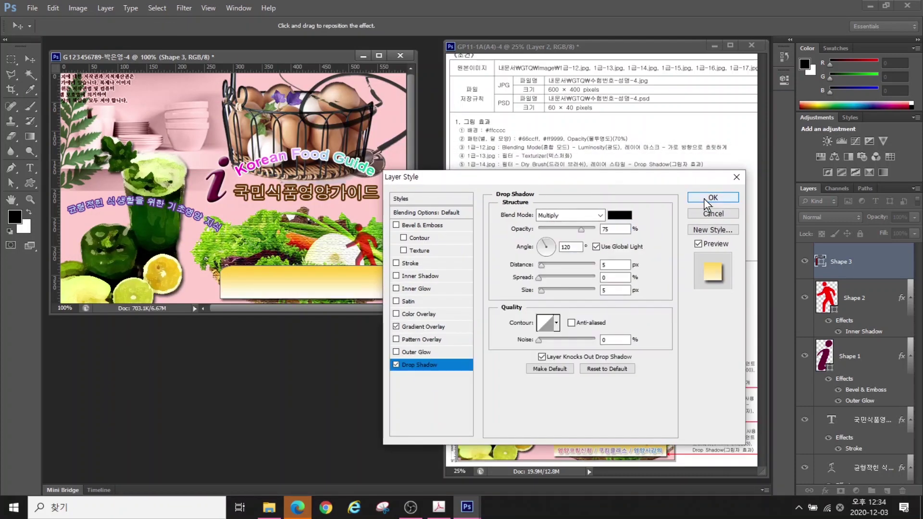
click(708, 200)
Move the banner layer below the 영양코칭신청 text line
drag(857, 267, 866, 433)
drag(862, 271, 869, 380)
drag(867, 303, 843, 398)
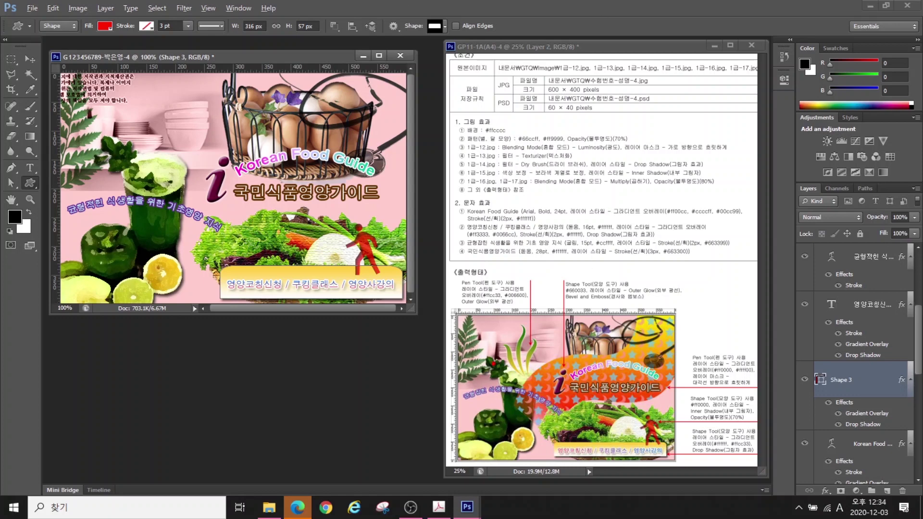
mouse_move(546, 384)
mouse_down()
mouse_move(492, 342)
mouse_move(508, 319)
mouse_move(541, 329)
mouse_move(553, 384)
mouse_up()
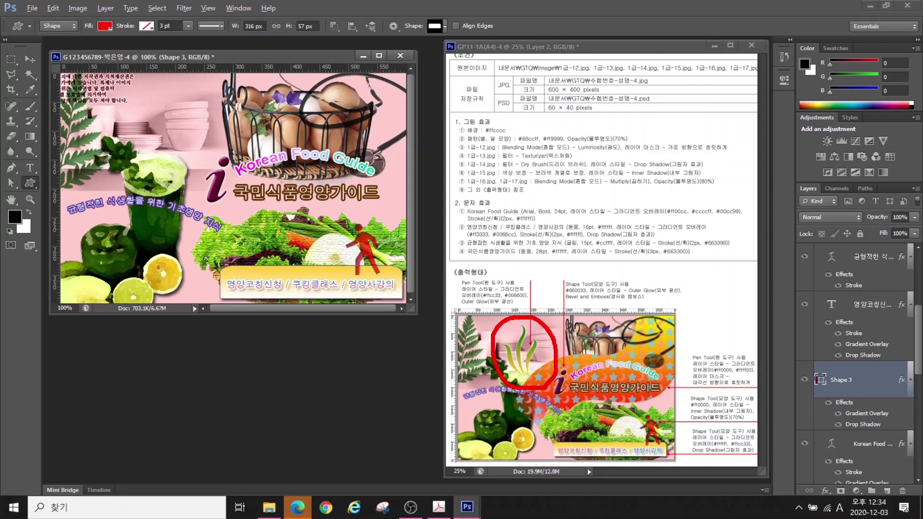
mouse_move(627, 316)
mouse_down()
mouse_move(535, 347)
mouse_move(521, 403)
mouse_up()
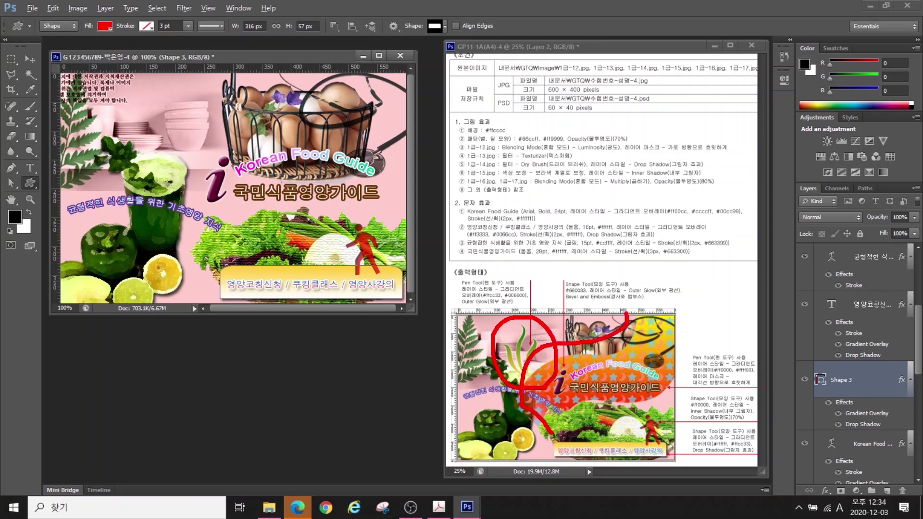
mouse_move(551, 432)
mouse_down()
mouse_move(564, 405)
mouse_move(667, 382)
mouse_move(674, 360)
mouse_move(643, 318)
mouse_up()
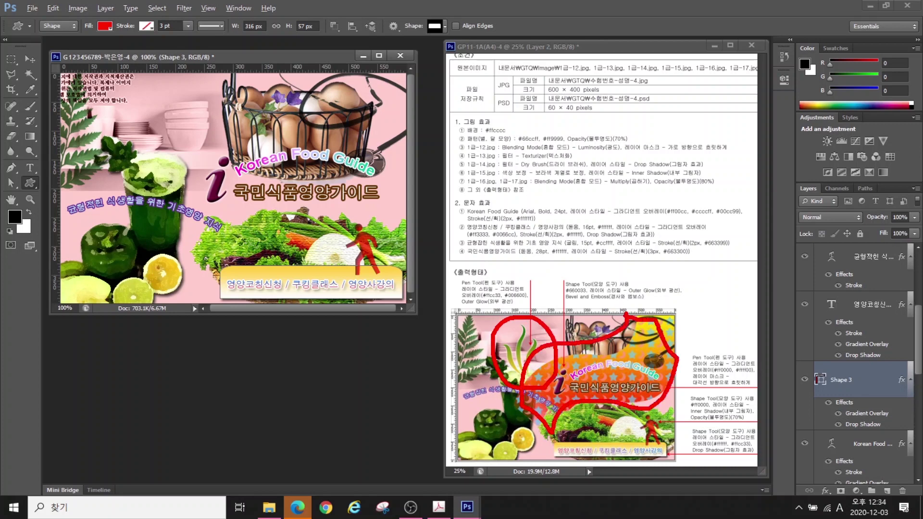
Hide every layer except the pink Background, fit the canvas, and select layer 1-12
key(Escape)
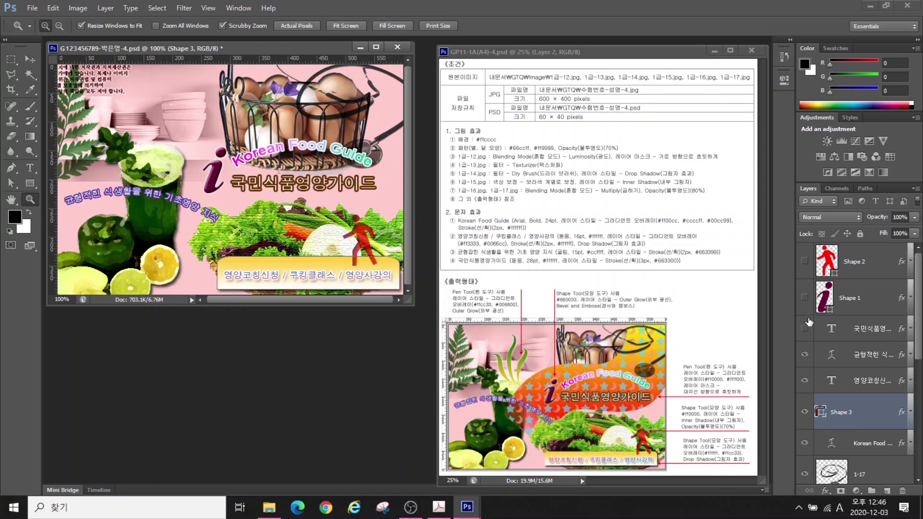
drag(809, 321, 809, 382)
drag(809, 445, 825, 462)
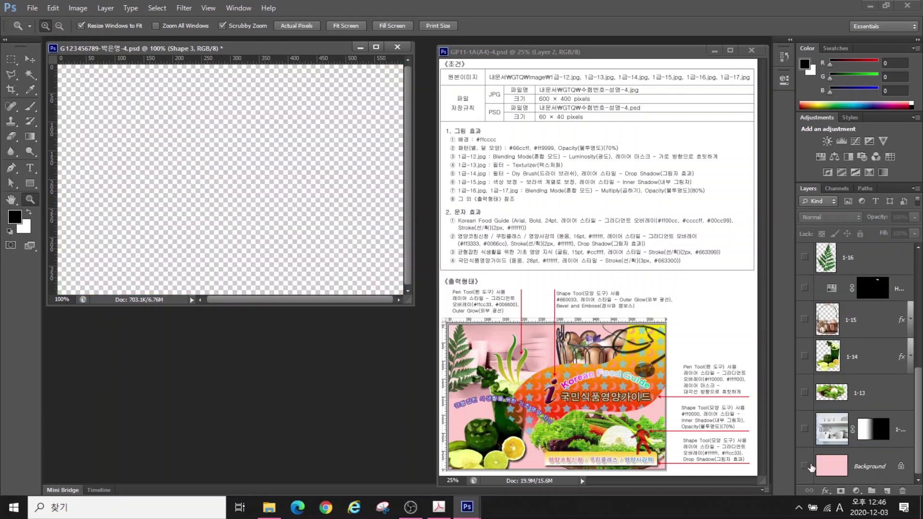
click(805, 466)
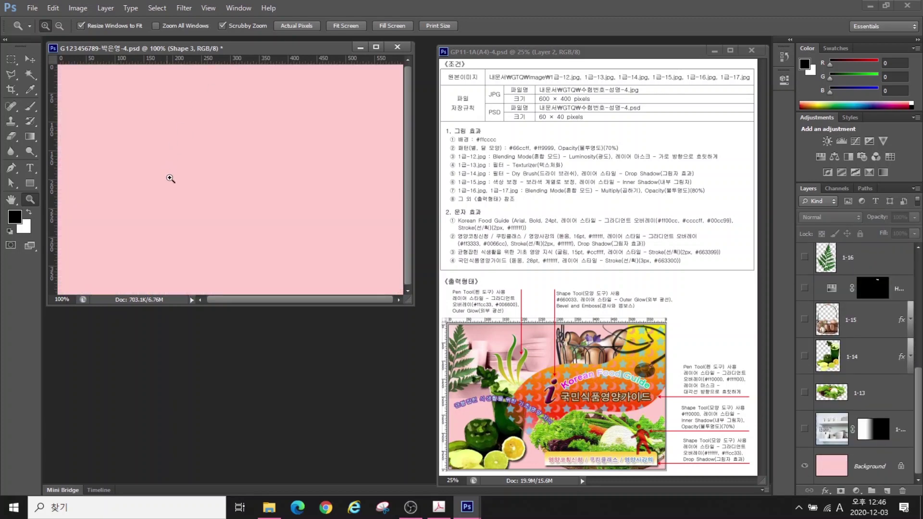
double_click(11, 200)
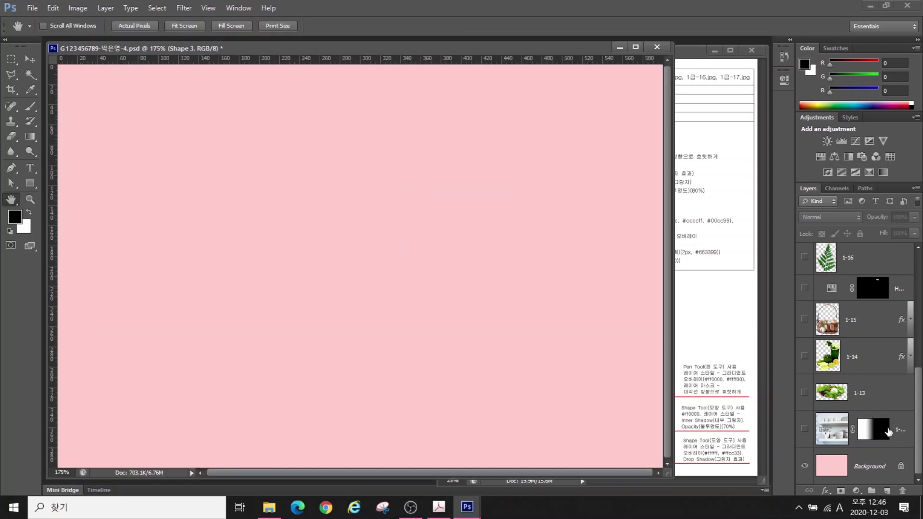
click(908, 441)
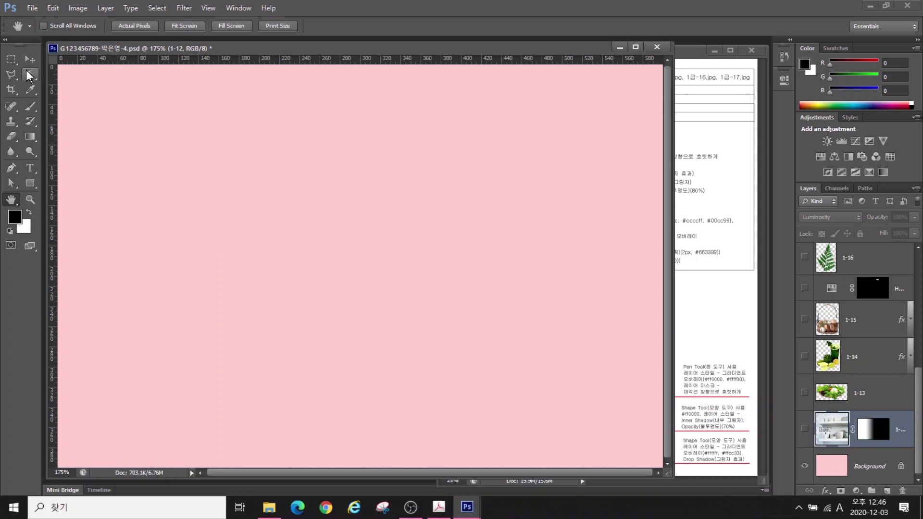
click(11, 169)
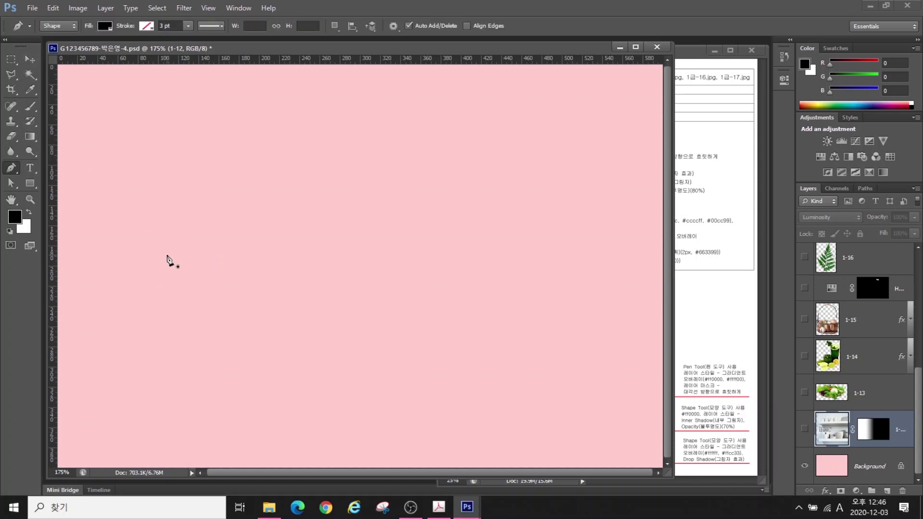
click(164, 255)
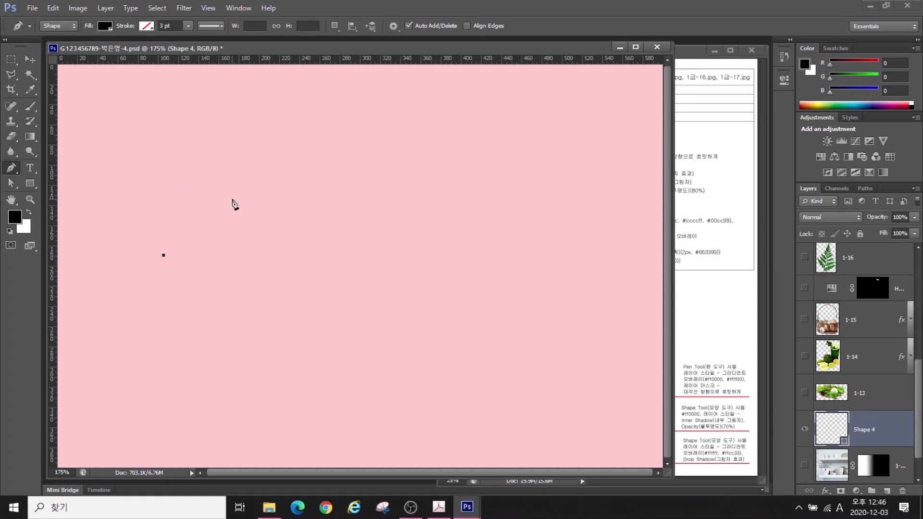
click(232, 200)
click(291, 255)
click(353, 198)
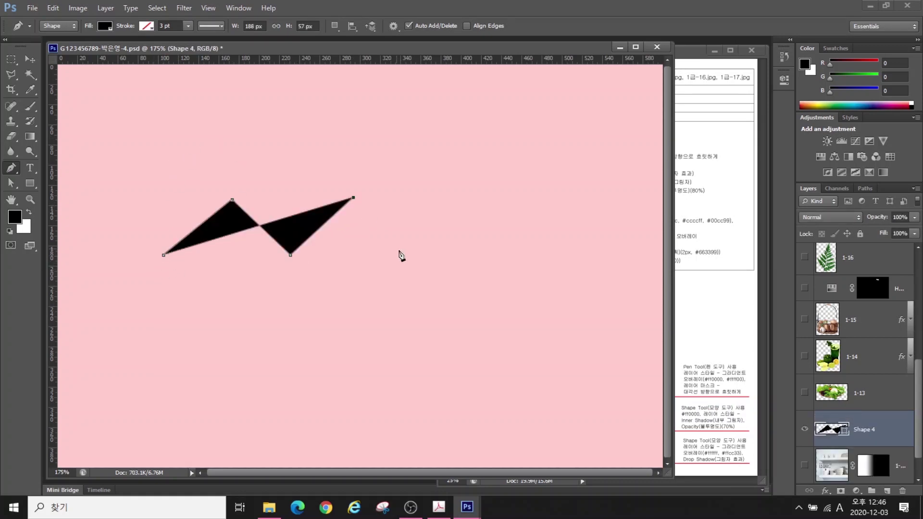
click(408, 260)
click(462, 214)
click(511, 288)
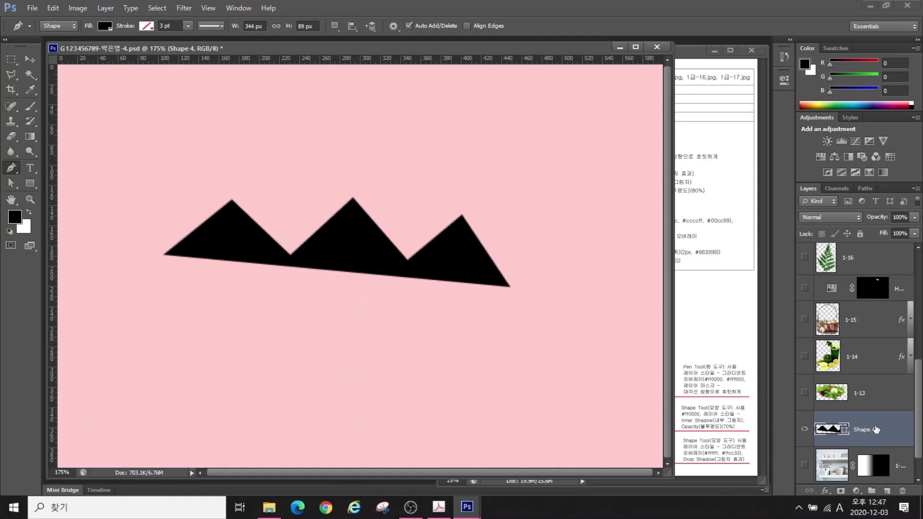
drag(866, 429, 902, 491)
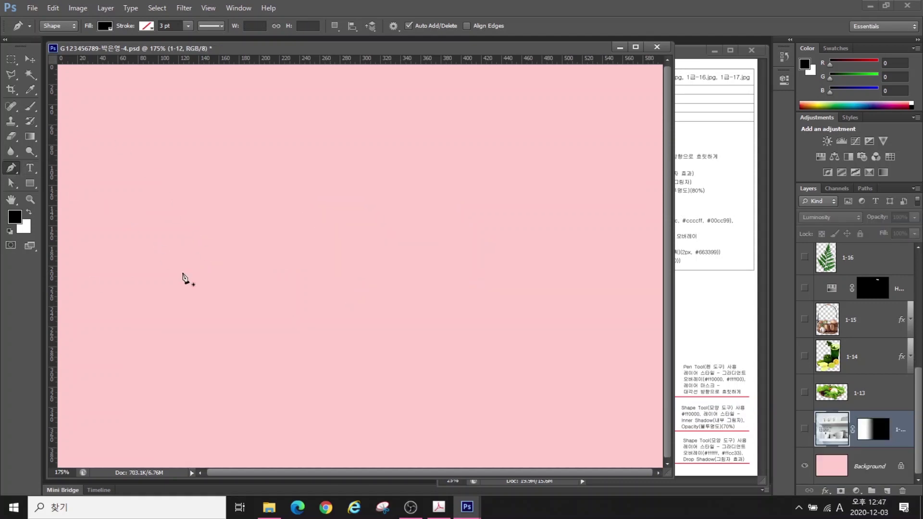
Pen-draw a black wave with three curved humps across the upper canvas
click(123, 237)
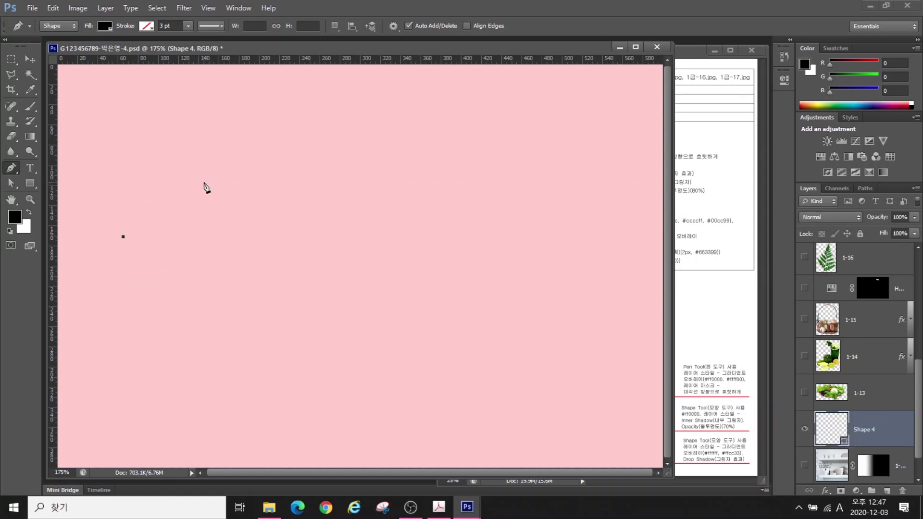
drag(204, 182, 248, 179)
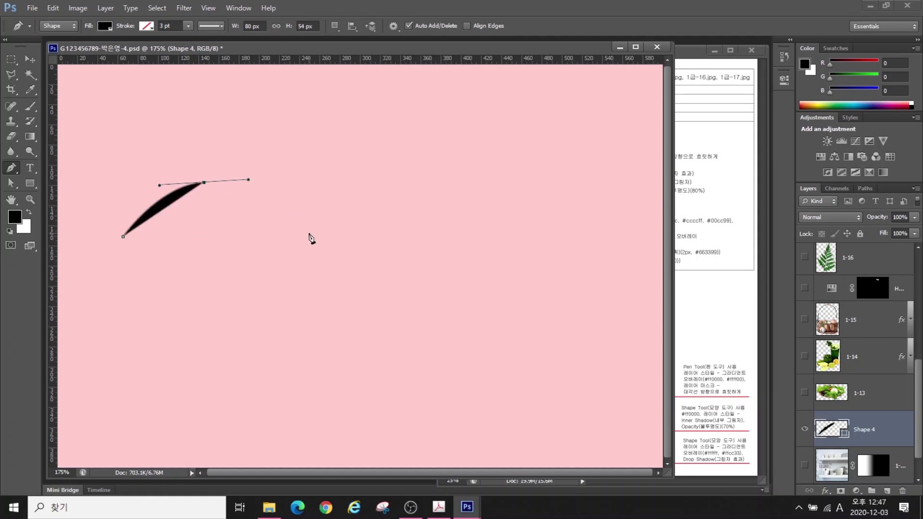
drag(308, 233, 363, 238)
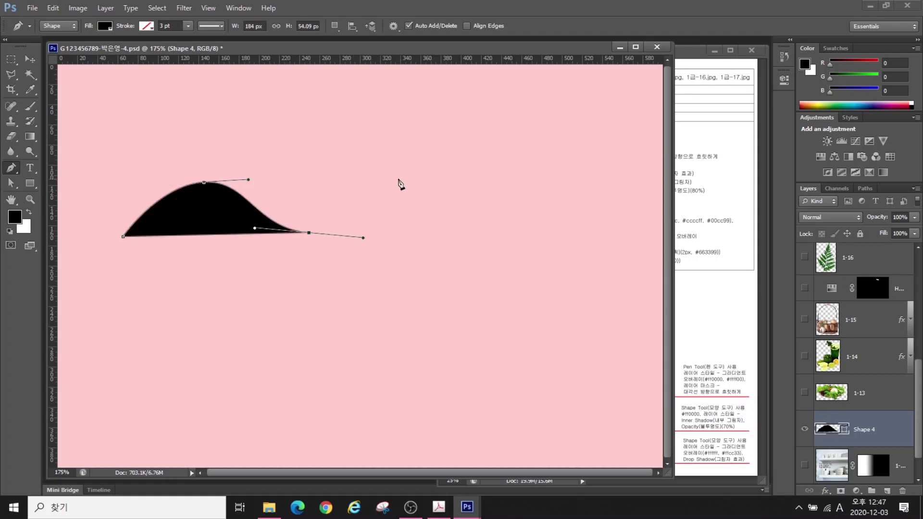
drag(395, 182, 452, 182)
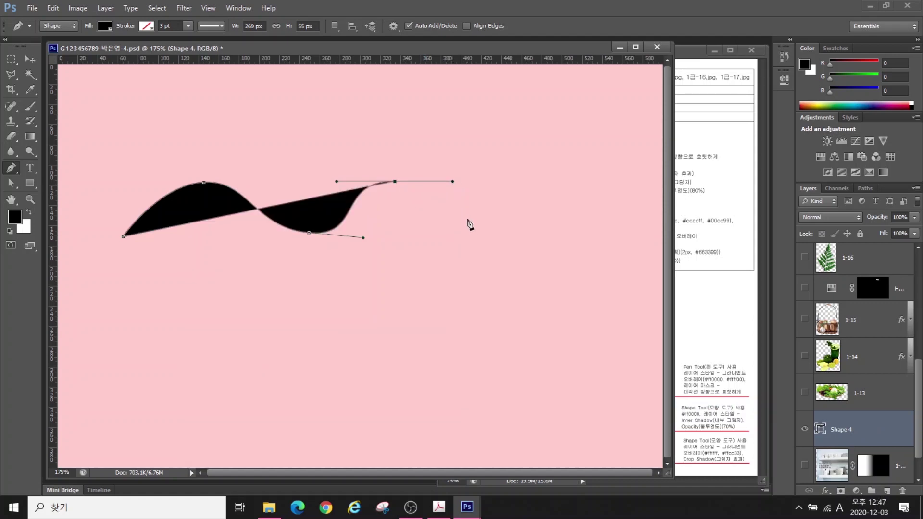
drag(479, 251, 527, 252)
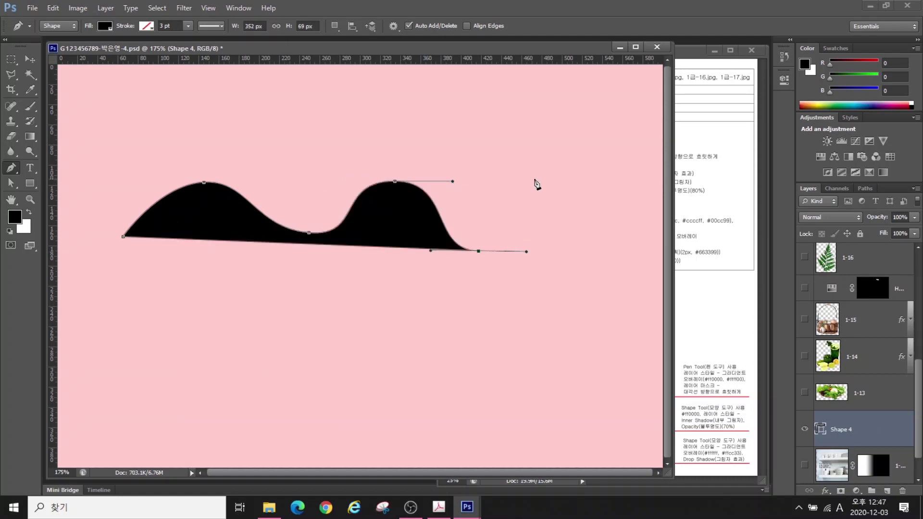
drag(553, 180, 594, 181)
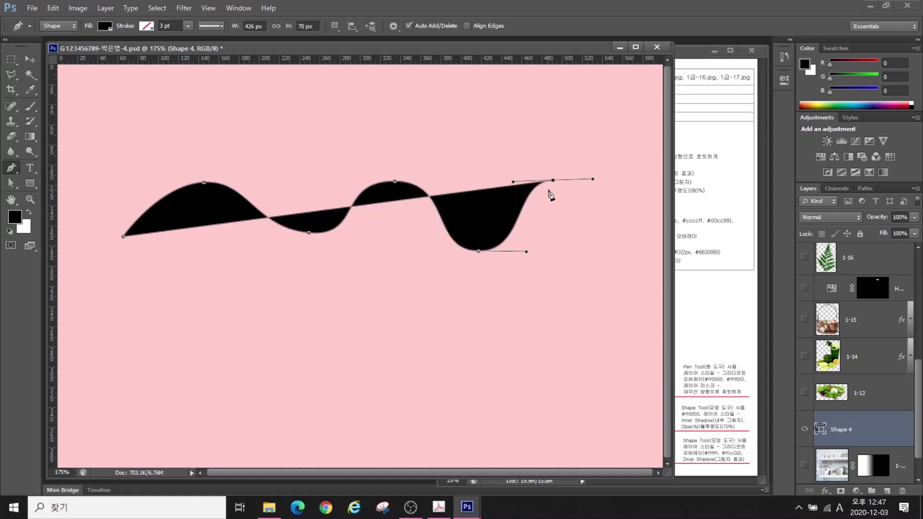
mouse_move(268, 379)
mouse_down()
mouse_move(269, 355)
mouse_move(354, 362)
mouse_move(428, 336)
mouse_move(475, 283)
mouse_move(504, 327)
mouse_up()
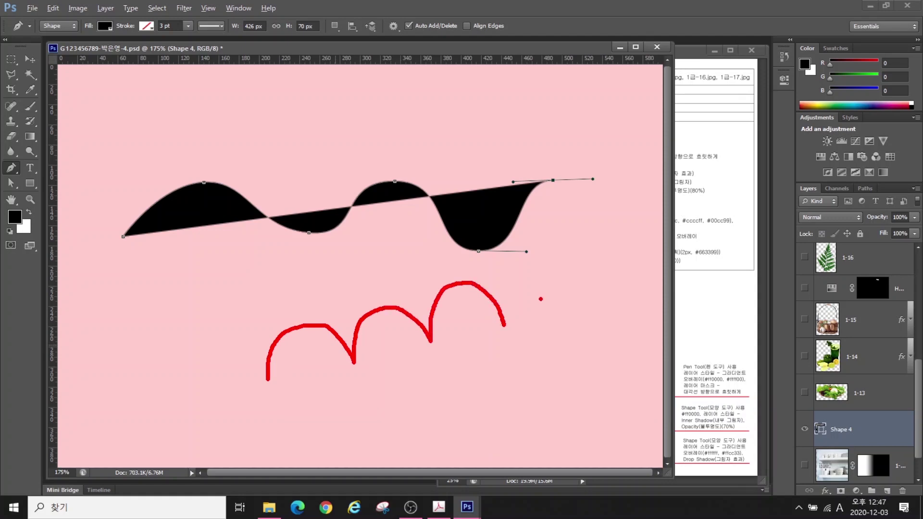
key(Escape)
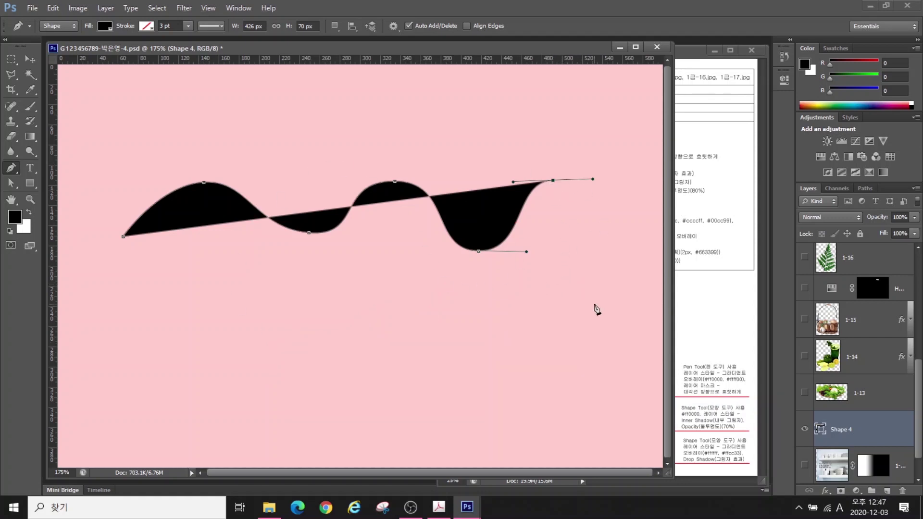
ctrl+click(604, 293)
Delete the trial wave and redraw a single curved hump at the upper left
key(Delete)
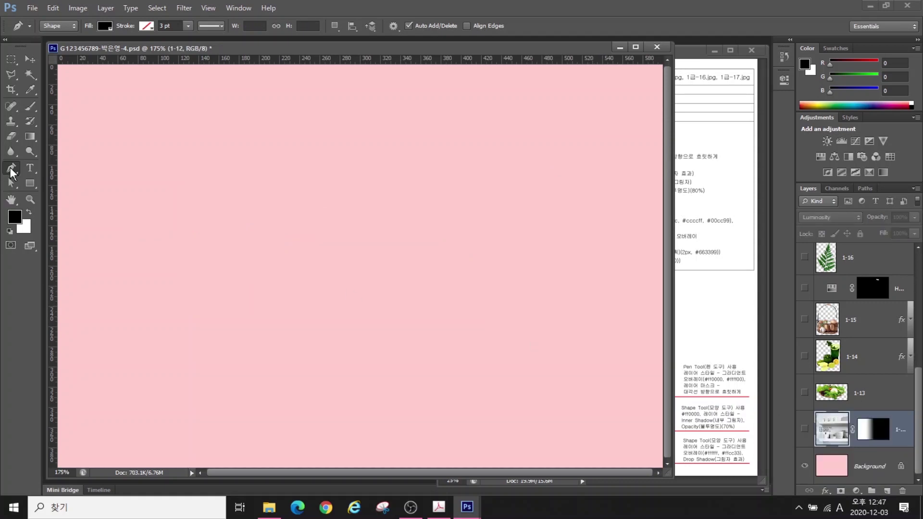
click(112, 233)
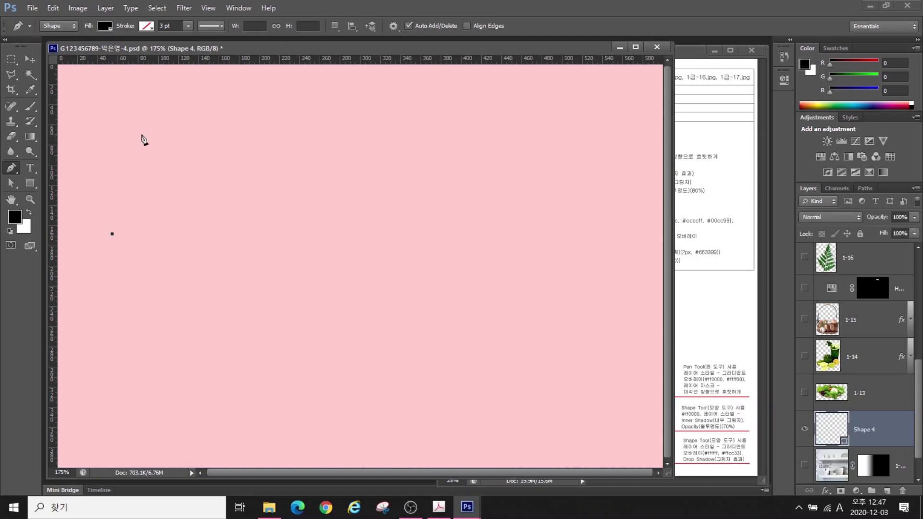
drag(171, 171, 218, 171)
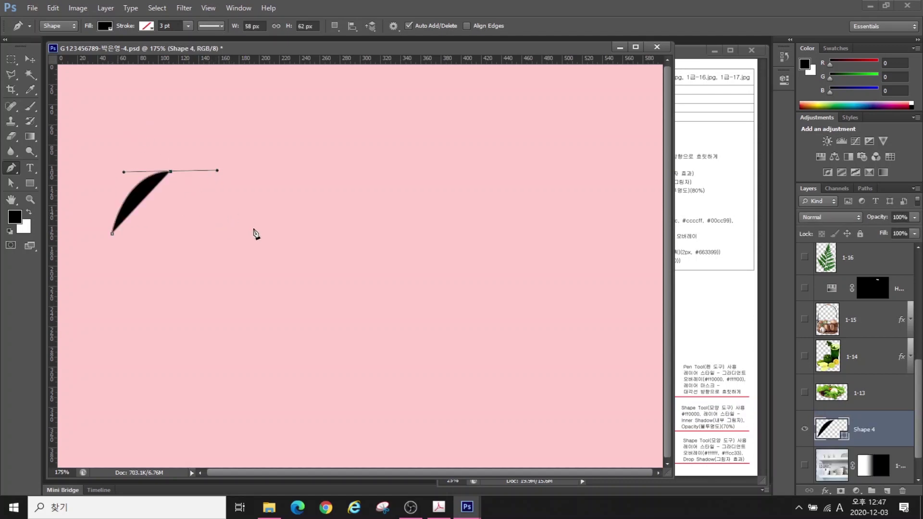
drag(232, 229, 237, 256)
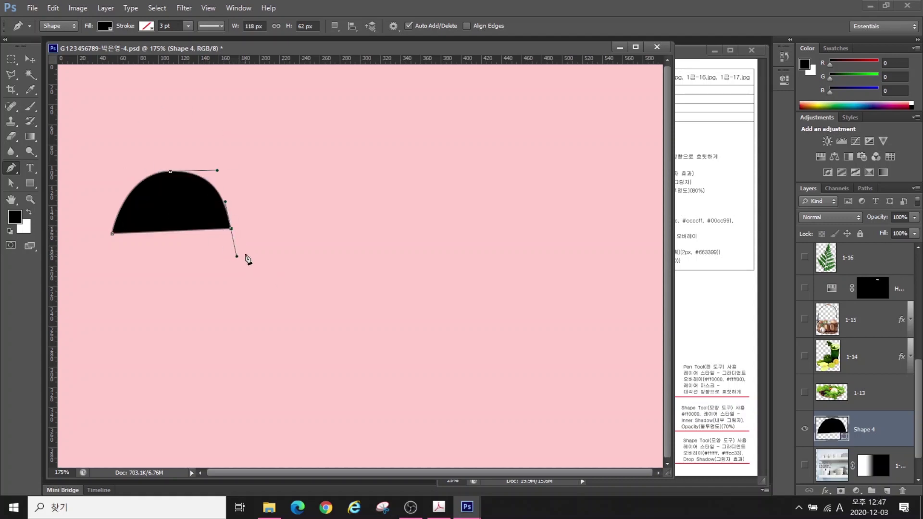
mouse_move(247, 225)
mouse_down()
mouse_move(264, 269)
mouse_move(273, 239)
mouse_up()
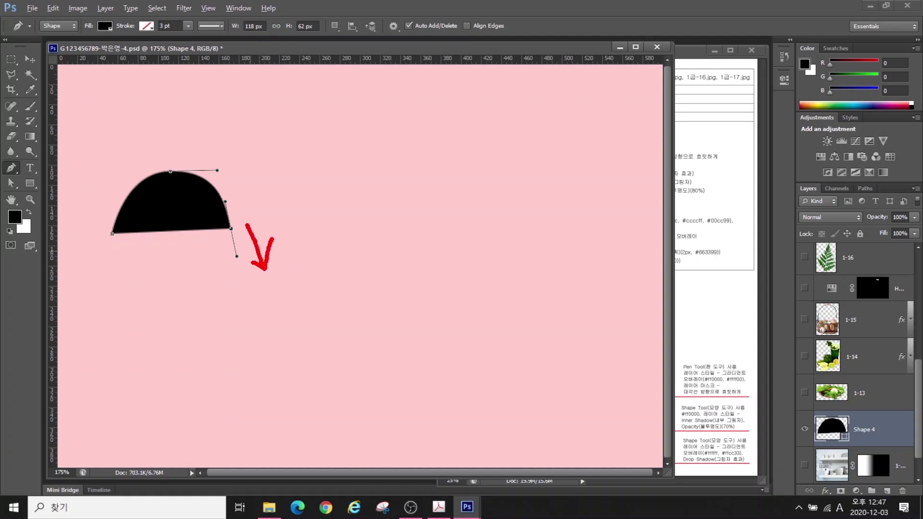
mouse_move(243, 213)
mouse_down()
mouse_move(252, 135)
mouse_move(239, 147)
mouse_move(265, 171)
mouse_up()
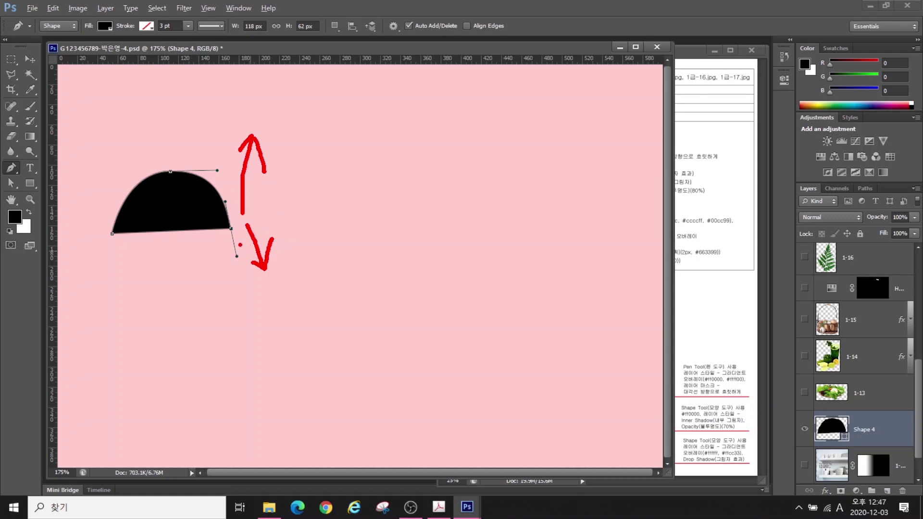
mouse_move(240, 245)
mouse_down()
mouse_move(229, 257)
mouse_move(247, 250)
mouse_up()
drag(237, 218, 226, 234)
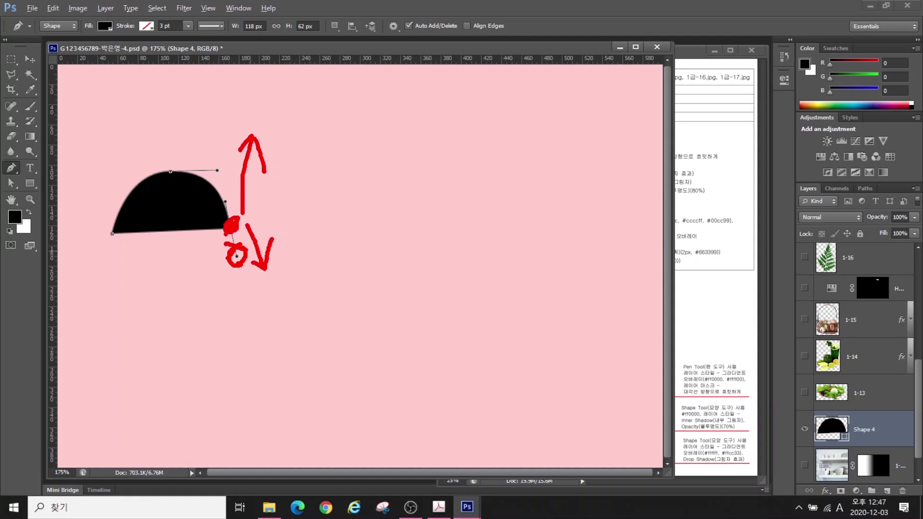
key(Escape)
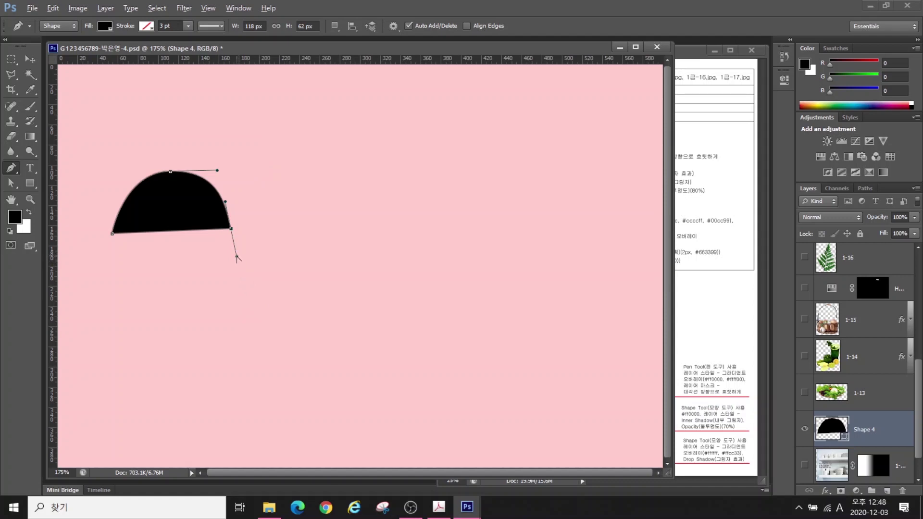
Add the second rounded hump, breaking the trailing handle at its base
drag(239, 206, 235, 196)
drag(274, 168, 304, 167)
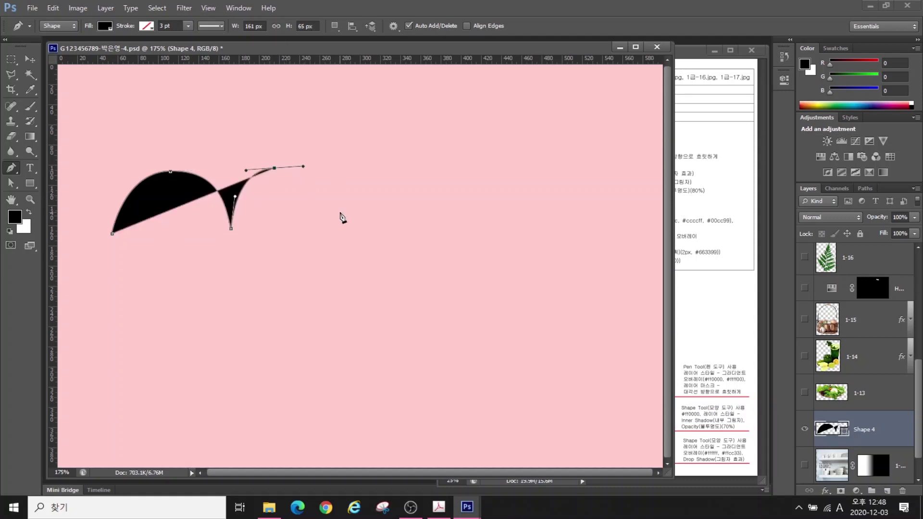
click(326, 226)
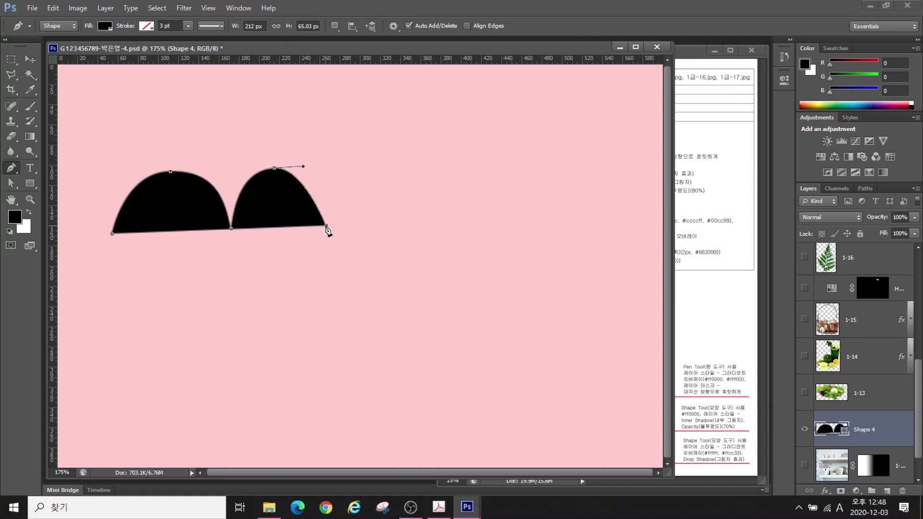
drag(329, 221, 333, 256)
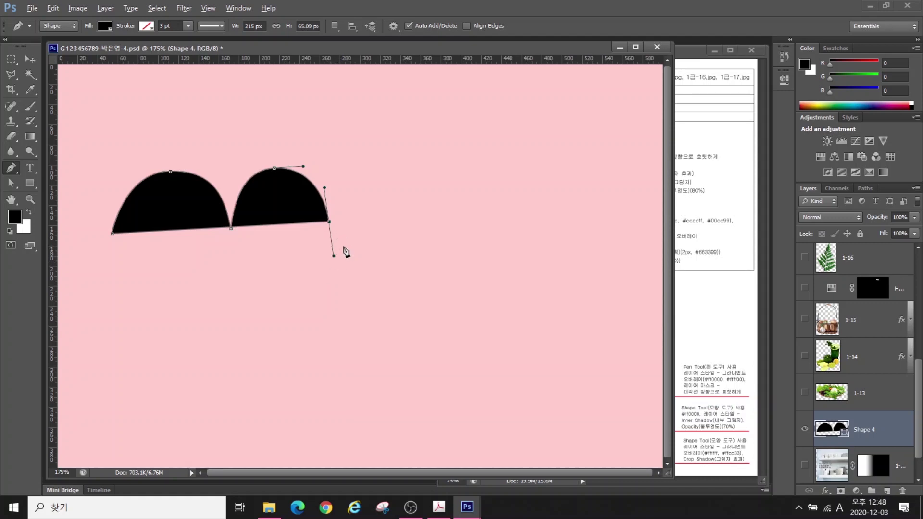
click(330, 224)
alt+click(330, 223)
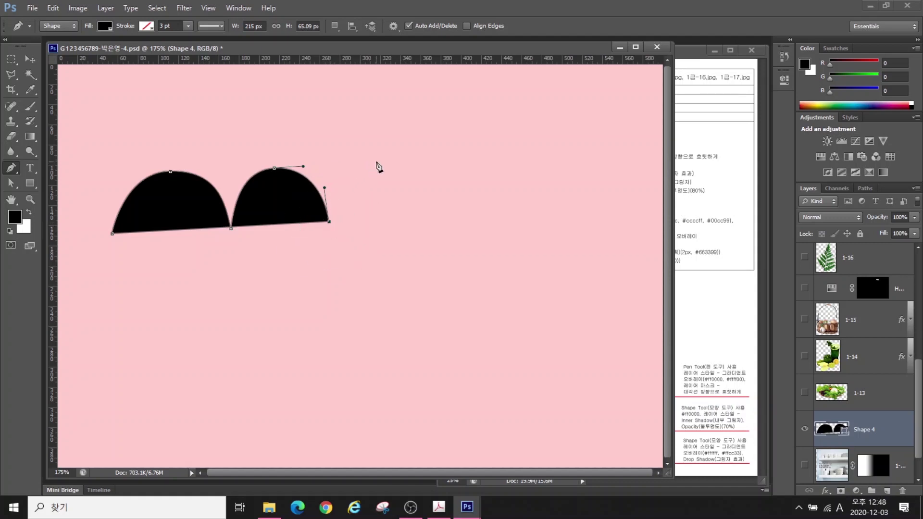
Add the third and fourth humps and finish the scalloped path
drag(379, 162, 418, 161)
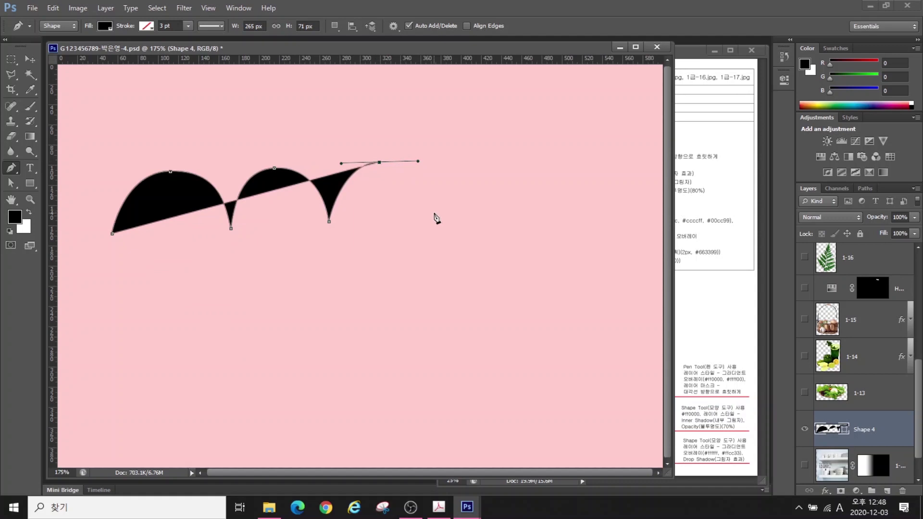
drag(434, 215, 438, 239)
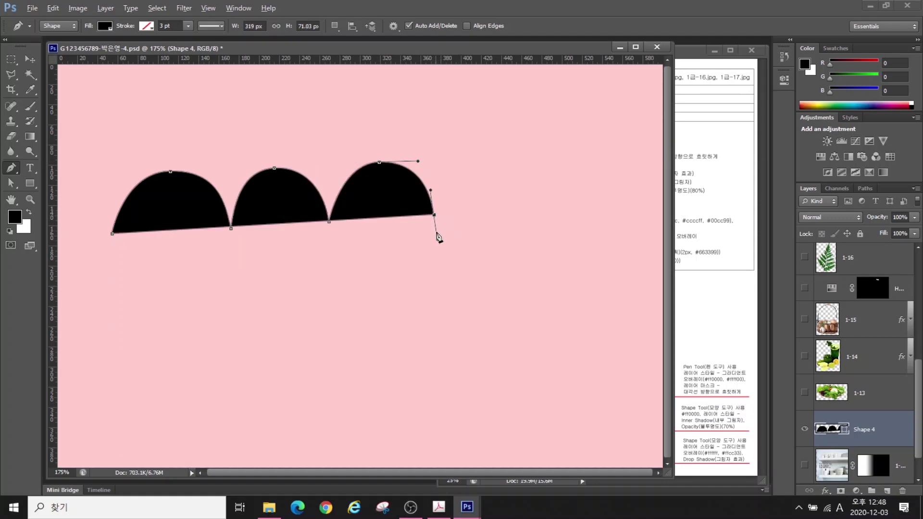
drag(440, 199, 435, 176)
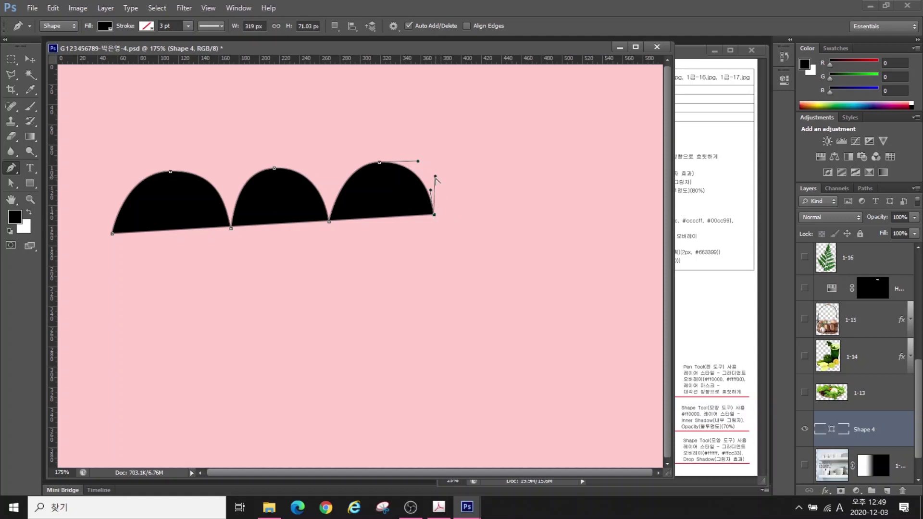
drag(480, 154, 509, 155)
drag(532, 217, 538, 255)
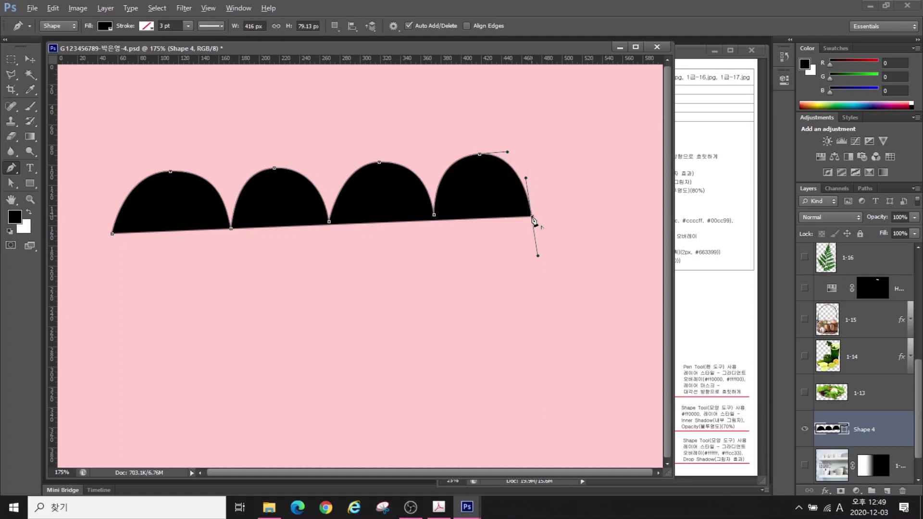
click(533, 219)
key(Return)
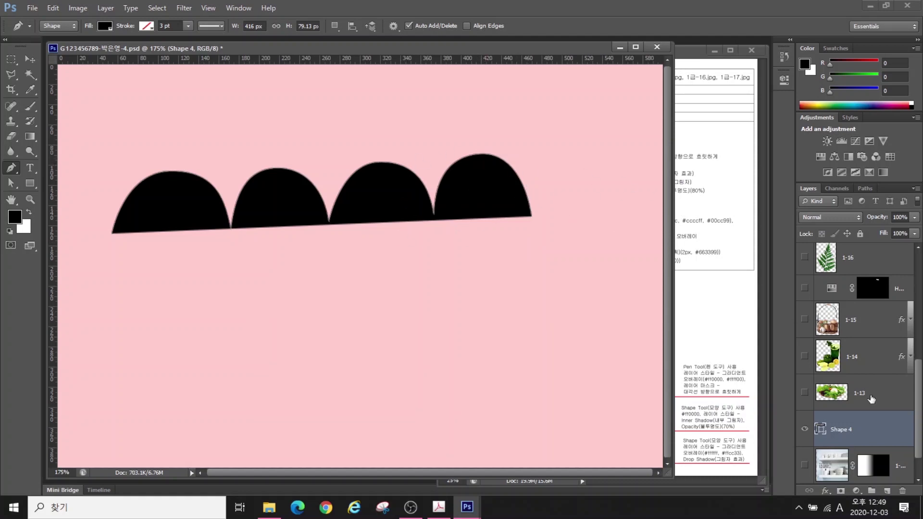
Clear the hump band and draw a closed angular lightning-bolt shape
key(Delete)
click(145, 257)
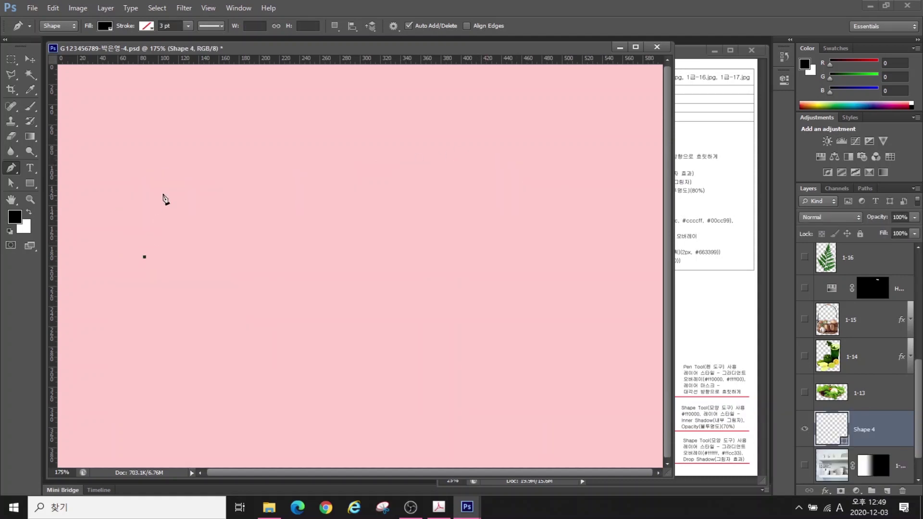
click(165, 191)
click(144, 143)
click(161, 99)
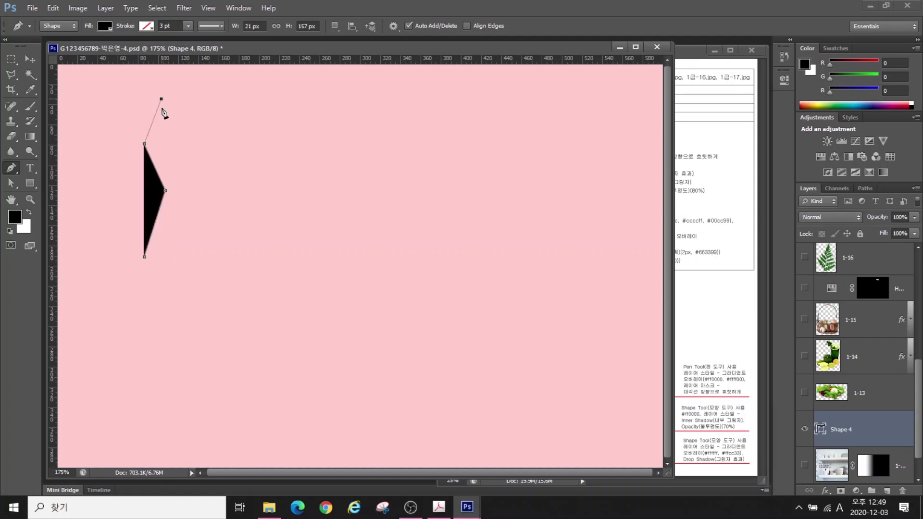
click(165, 150)
click(193, 195)
click(144, 256)
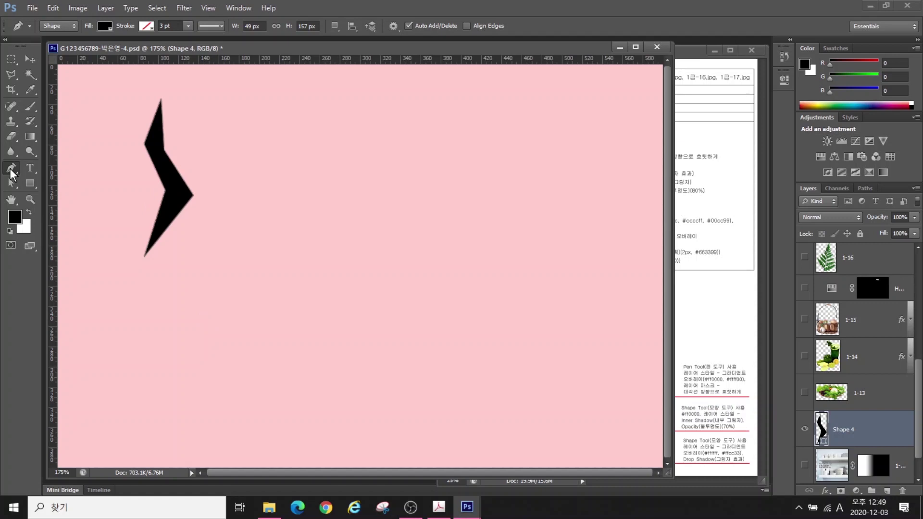
Bend the bolt's middle point into a curve with the Convert Point Tool
right_click(10, 169)
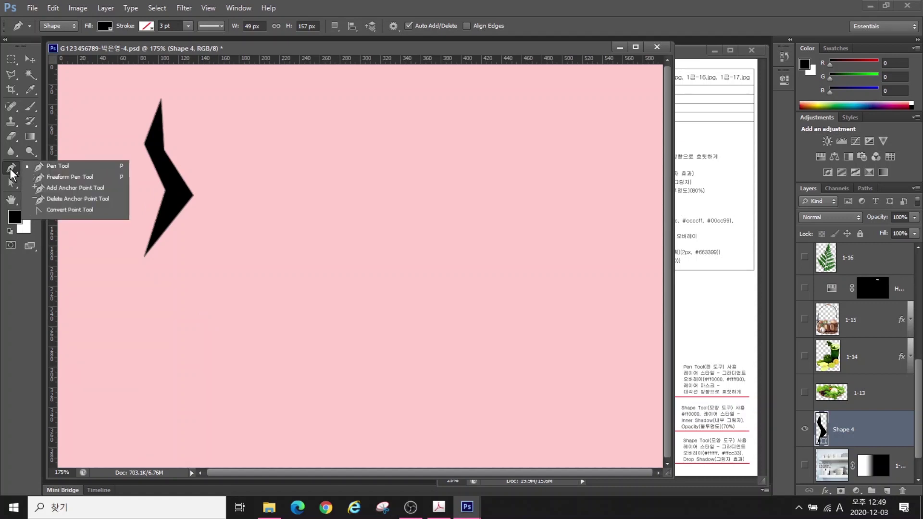
click(55, 211)
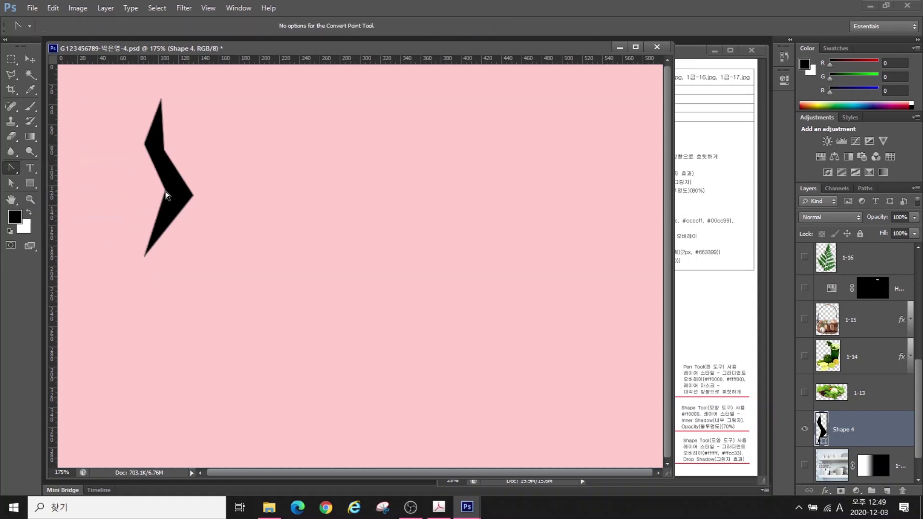
drag(166, 192, 141, 124)
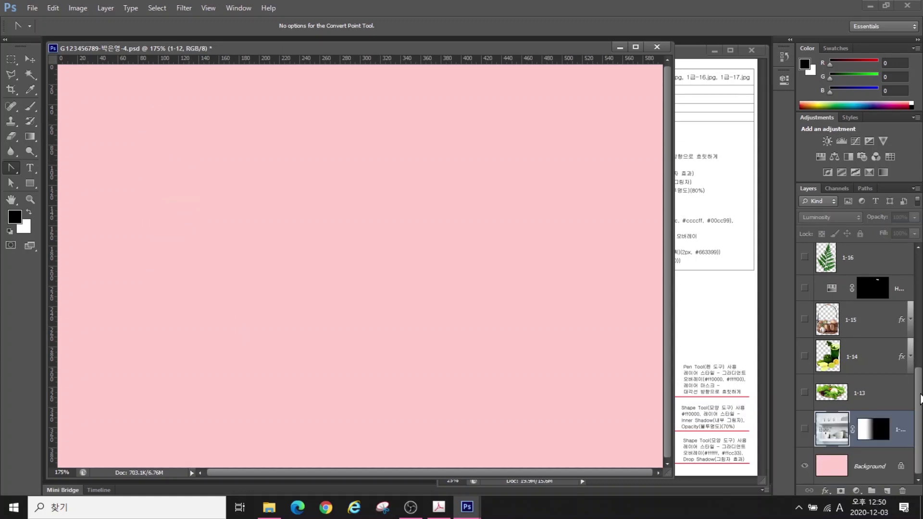
Pen-draw a closed six-point zigzag shape at the canvas's upper left
drag(919, 399, 882, 213)
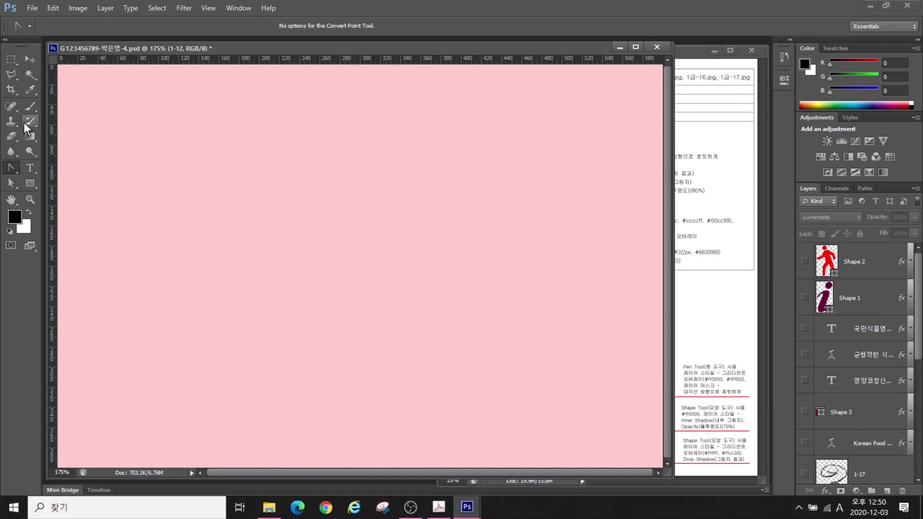
drag(12, 173, 38, 166)
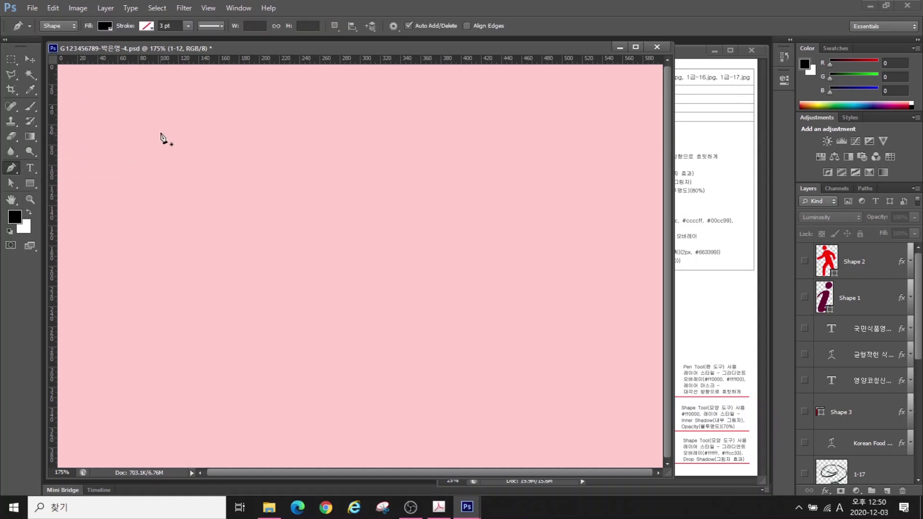
click(144, 144)
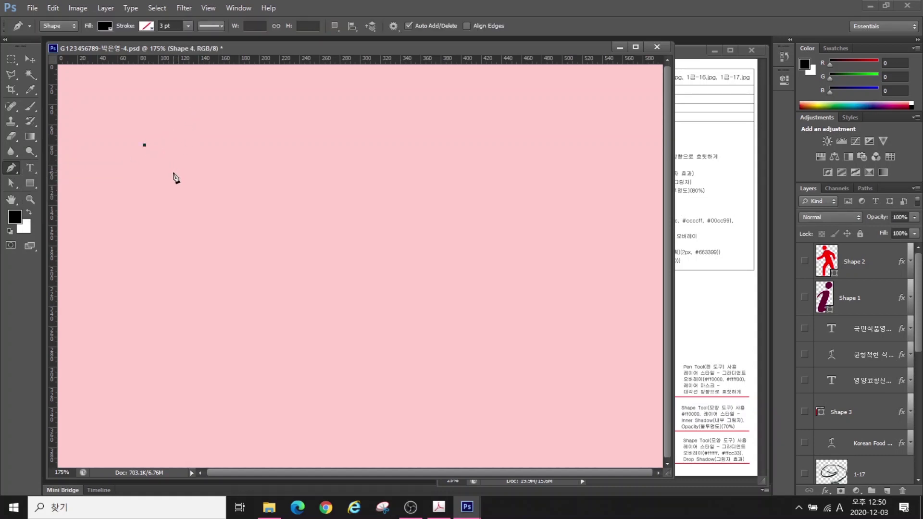
click(162, 166)
click(143, 219)
click(222, 293)
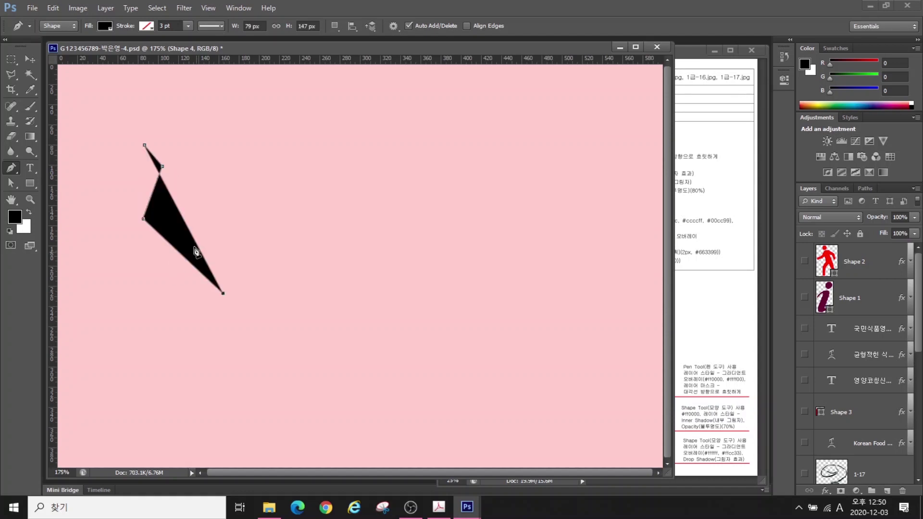
click(164, 216)
click(177, 155)
click(144, 145)
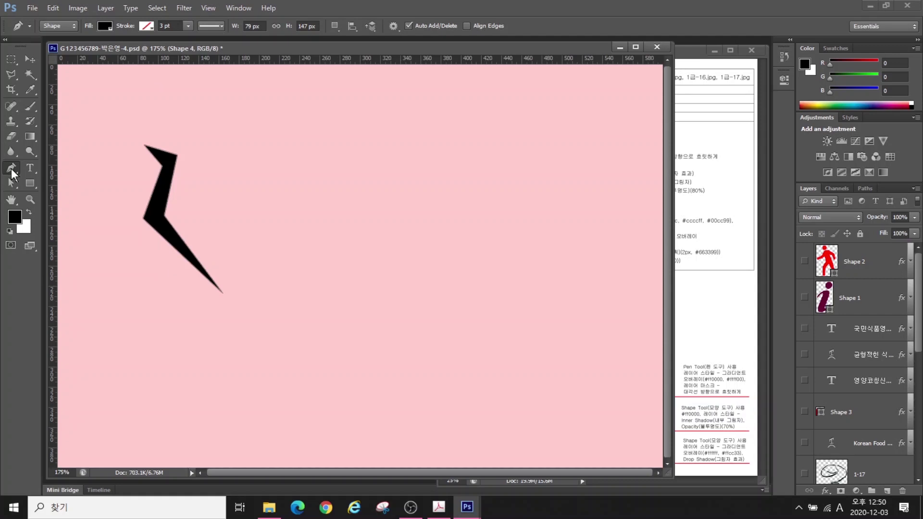
right_click(12, 169)
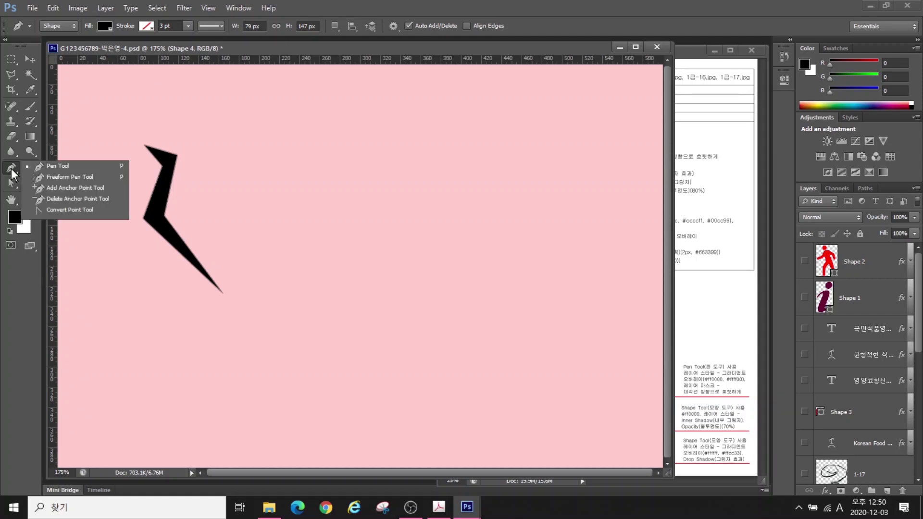
click(60, 212)
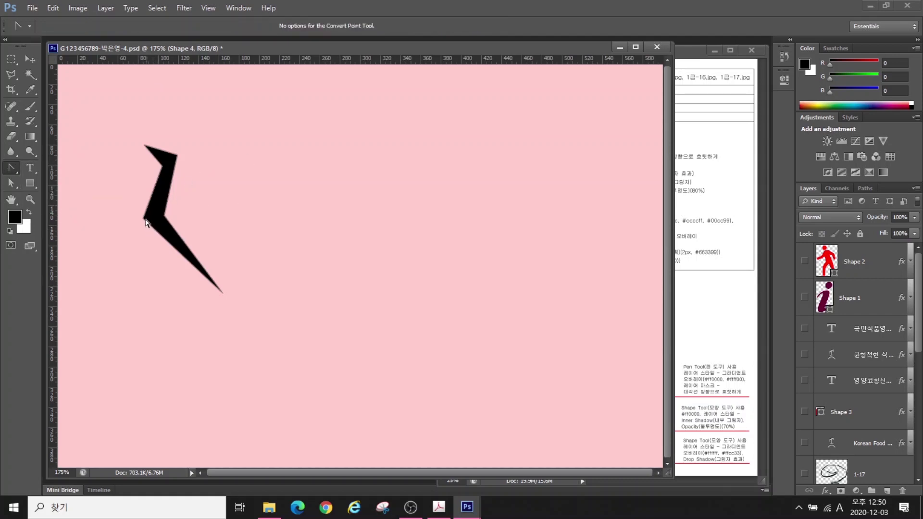
Curve the zigzag's lower-left corner and shift the middle-left point to thin the stroke
click(144, 221)
drag(144, 227, 172, 140)
click(10, 183)
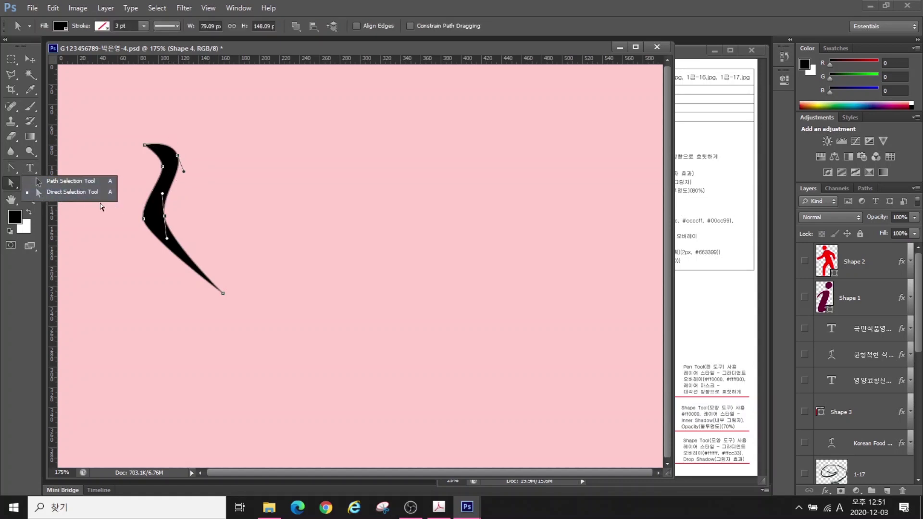
click(77, 192)
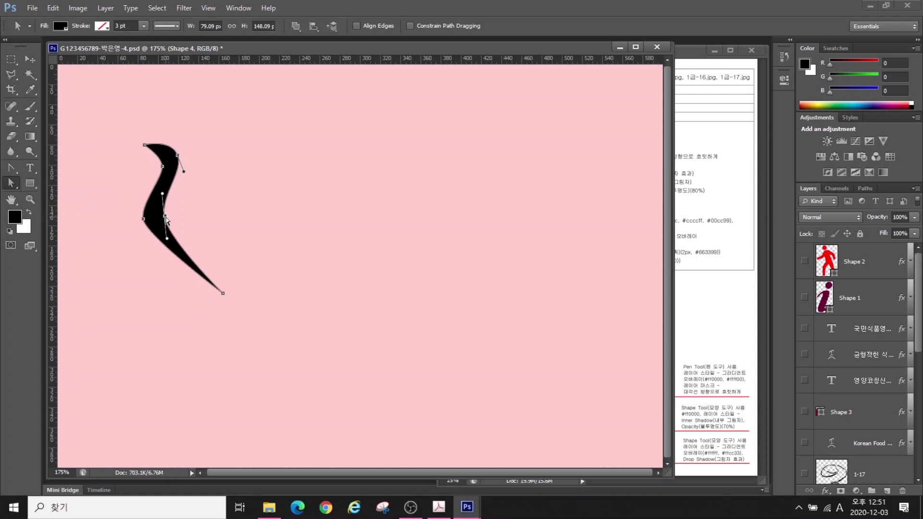
mouse_move(166, 219)
mouse_down()
mouse_move(174, 207)
mouse_move(169, 213)
mouse_up()
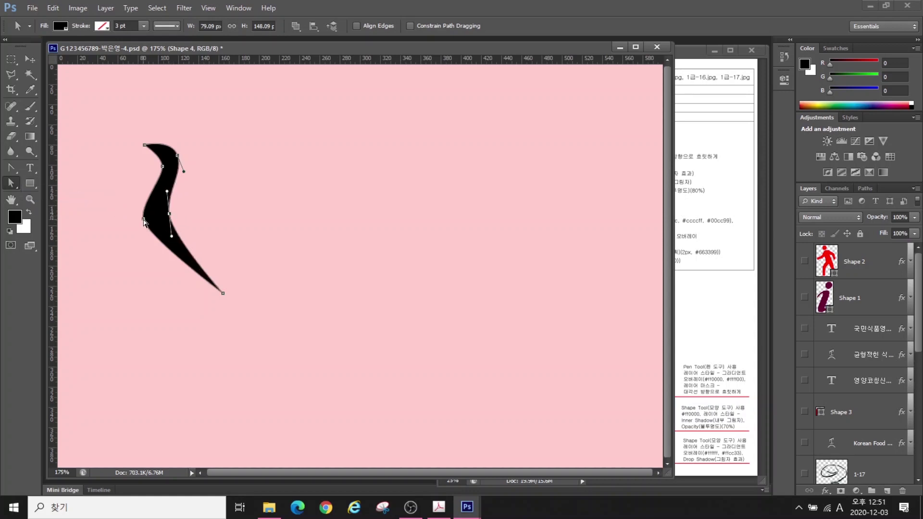
Lengthen the left point's curve and smooth the stroke's top edge
click(143, 220)
drag(145, 235, 147, 254)
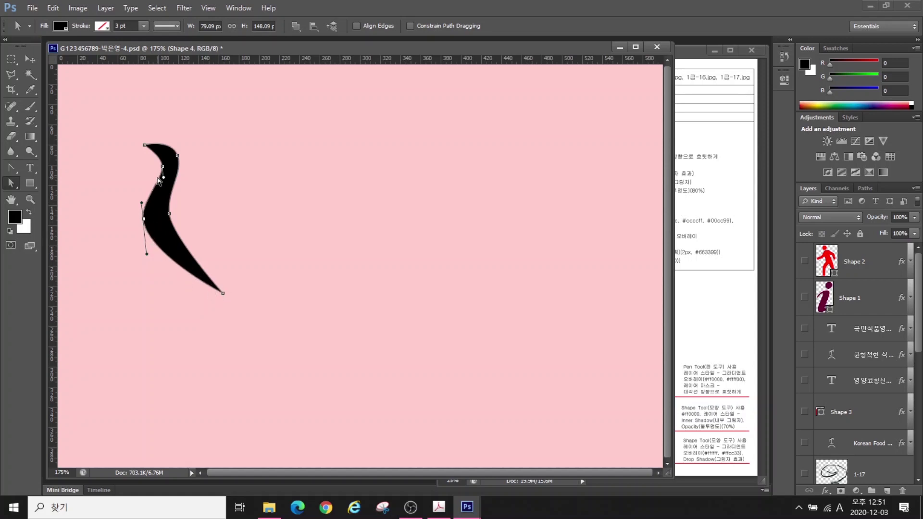
click(159, 183)
drag(162, 166, 173, 160)
drag(143, 219, 148, 219)
click(10, 169)
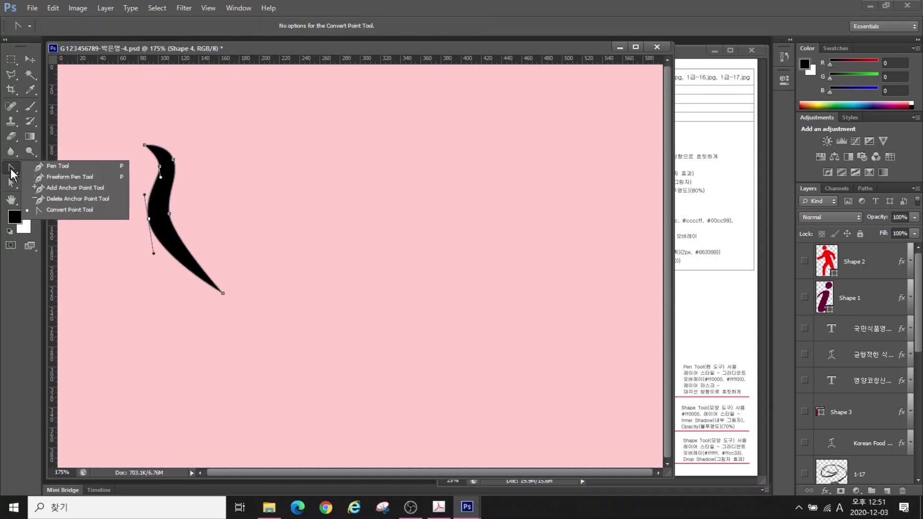
Outline a second flame stroke with the Pen to the right of the first, closing it at its start
click(55, 166)
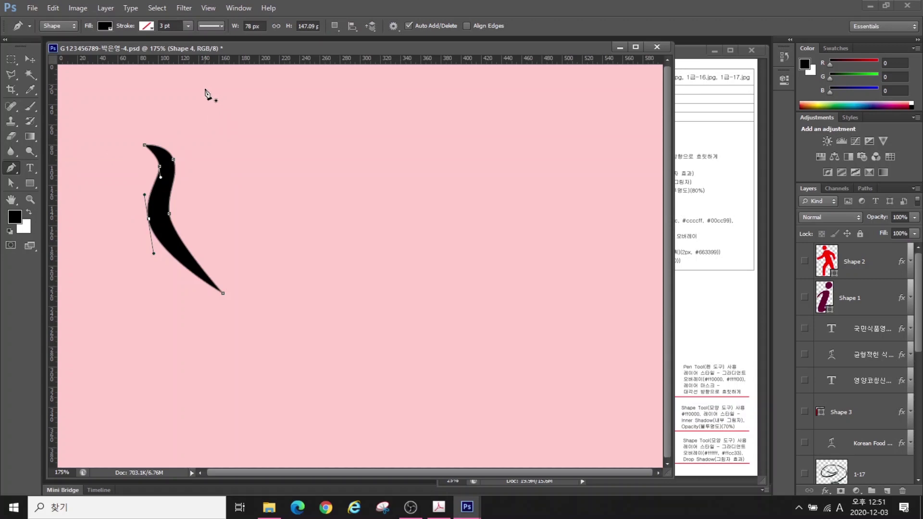
click(205, 90)
click(228, 122)
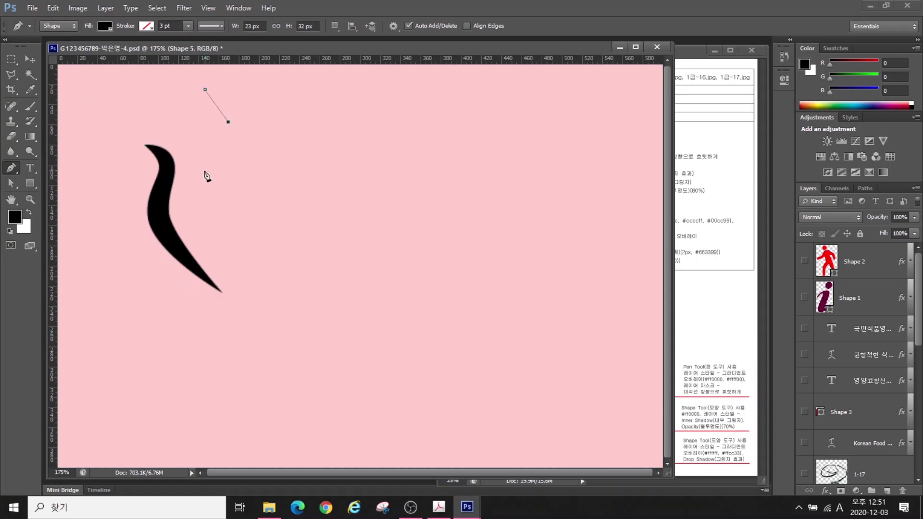
click(198, 177)
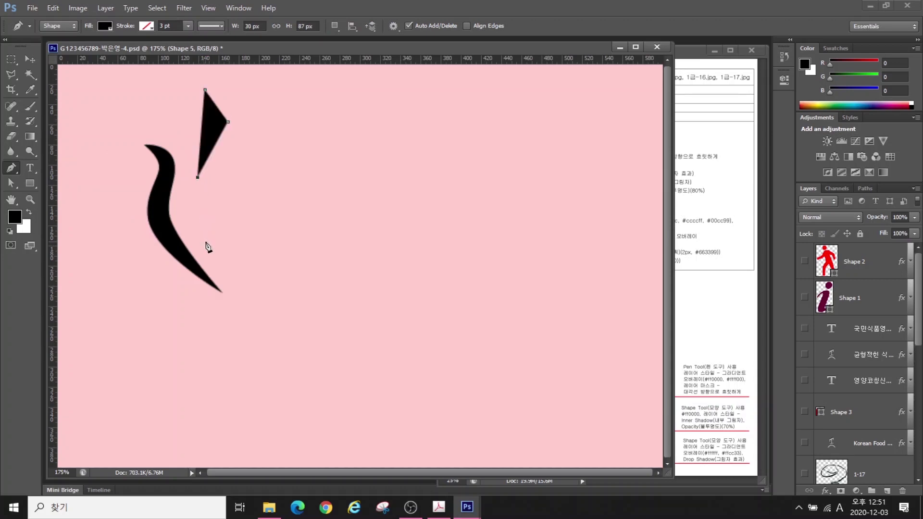
click(206, 242)
click(257, 309)
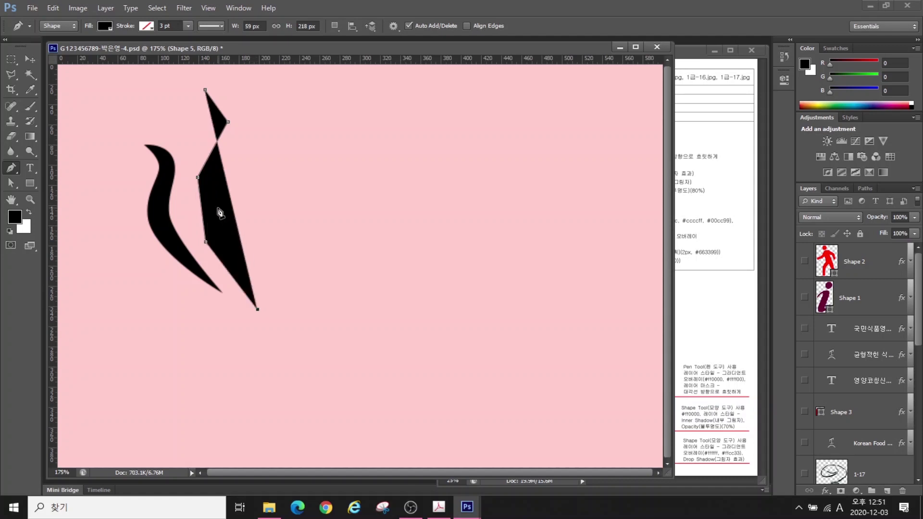
click(217, 207)
click(244, 117)
click(205, 90)
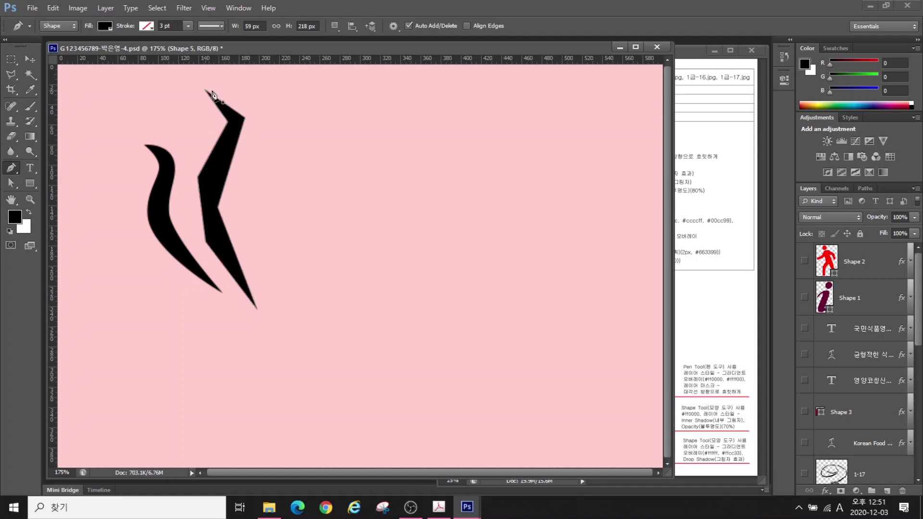
Curve the middle flame's upper, left and right corners with the Convert Point Tool
click(8, 170)
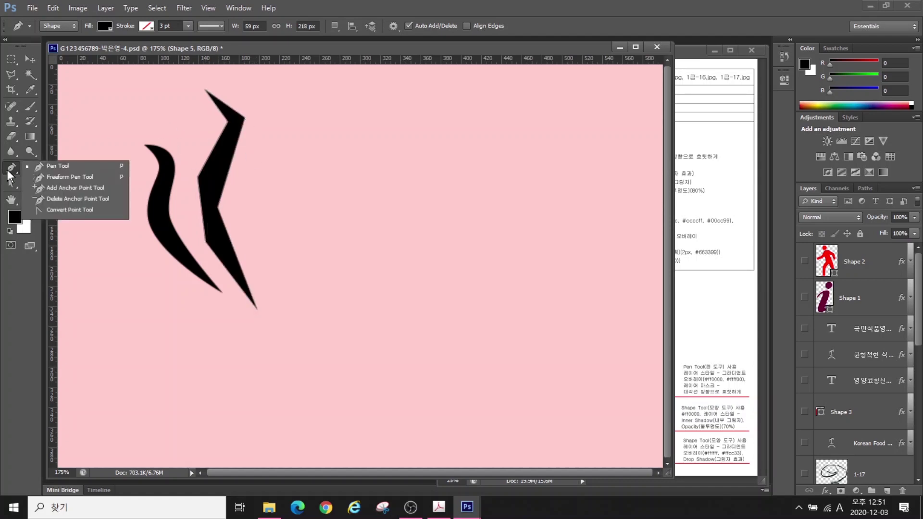
click(55, 211)
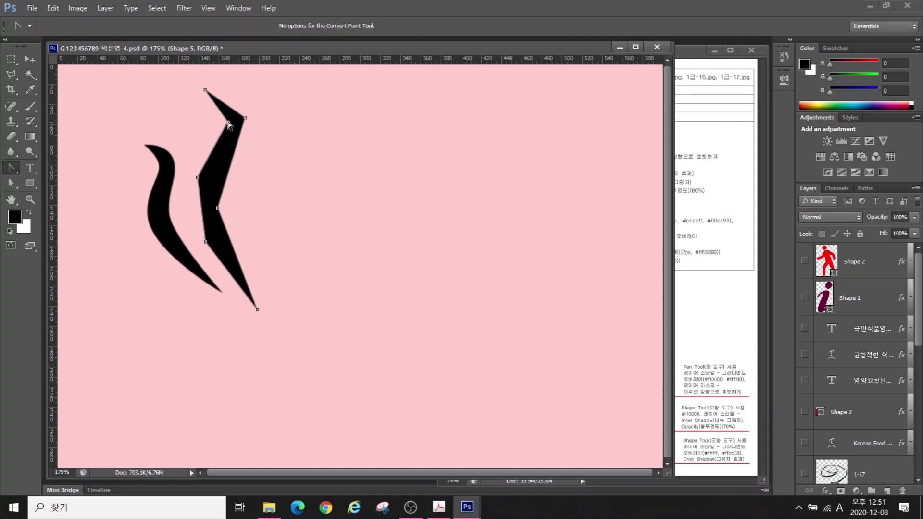
drag(228, 122, 229, 135)
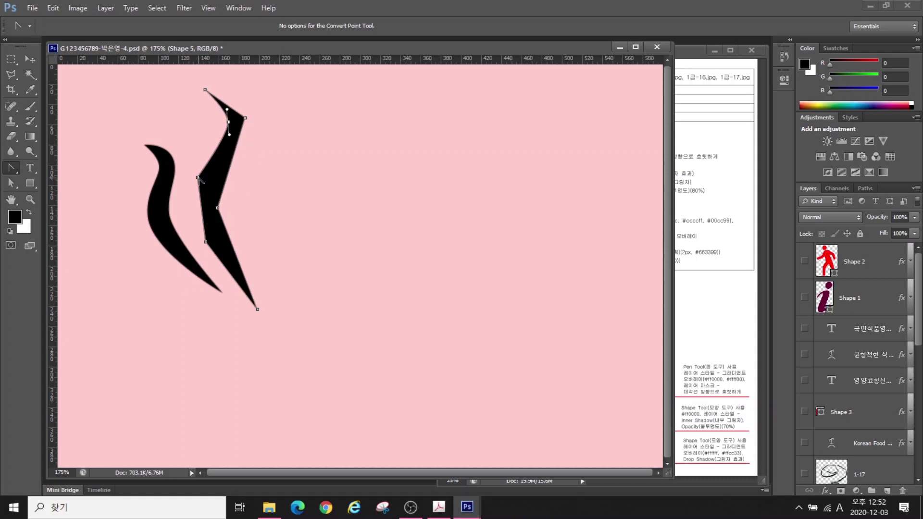
drag(197, 177, 221, 228)
drag(245, 118, 250, 133)
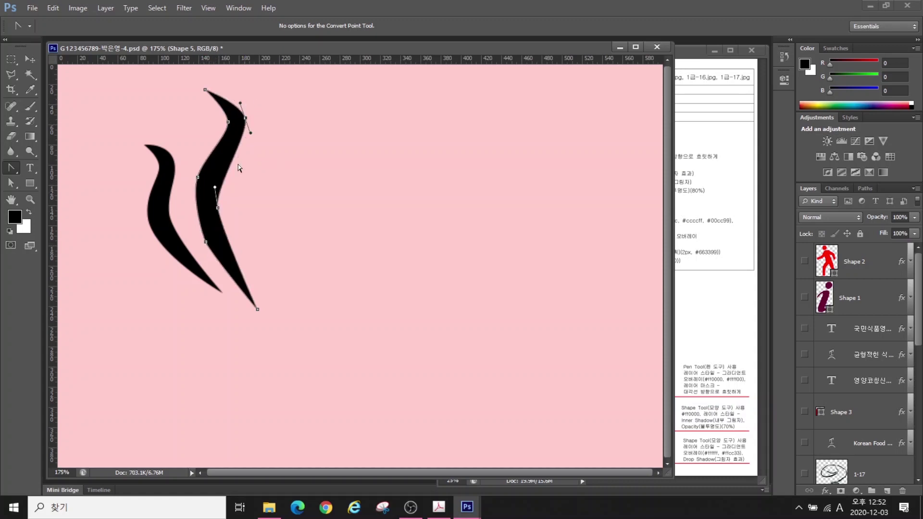
Adjust the middle flame's anchors and handles so it thins and tapers at the top
click(11, 184)
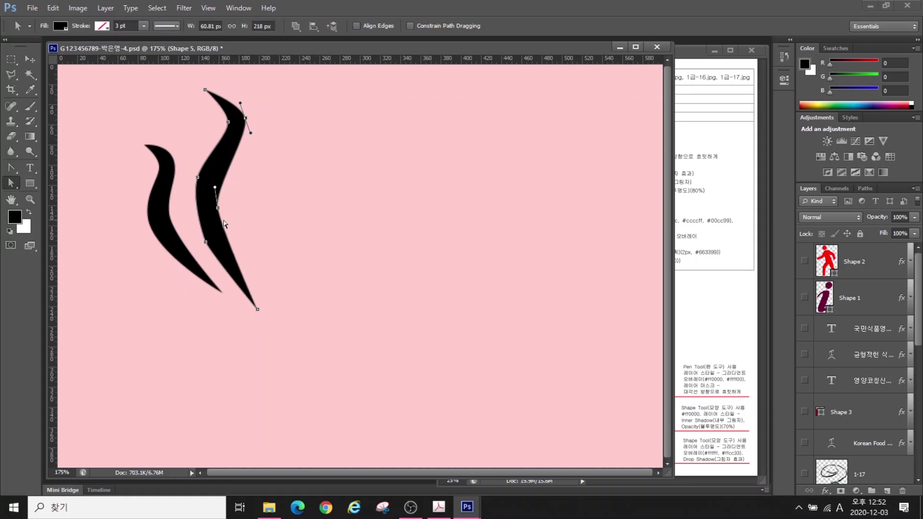
mouse_move(218, 210)
mouse_down()
mouse_move(229, 208)
mouse_move(216, 206)
mouse_up()
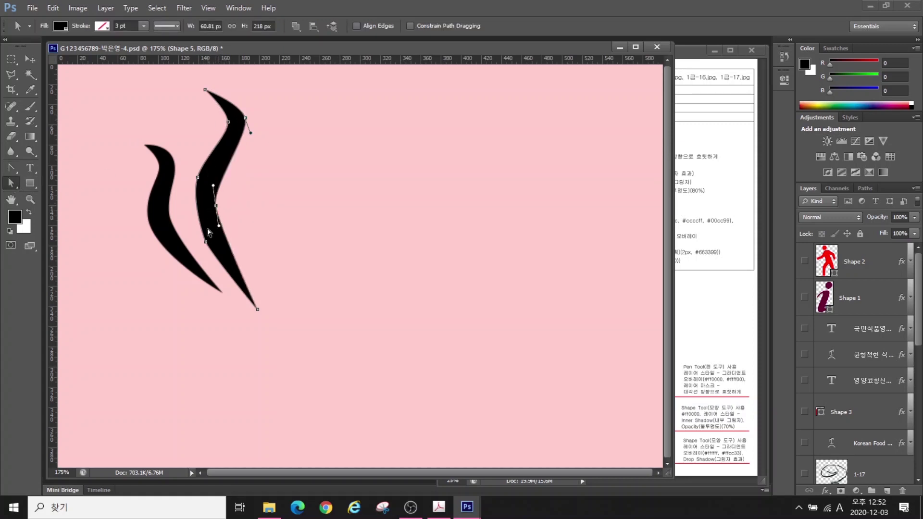
click(206, 242)
drag(207, 242, 210, 236)
click(216, 206)
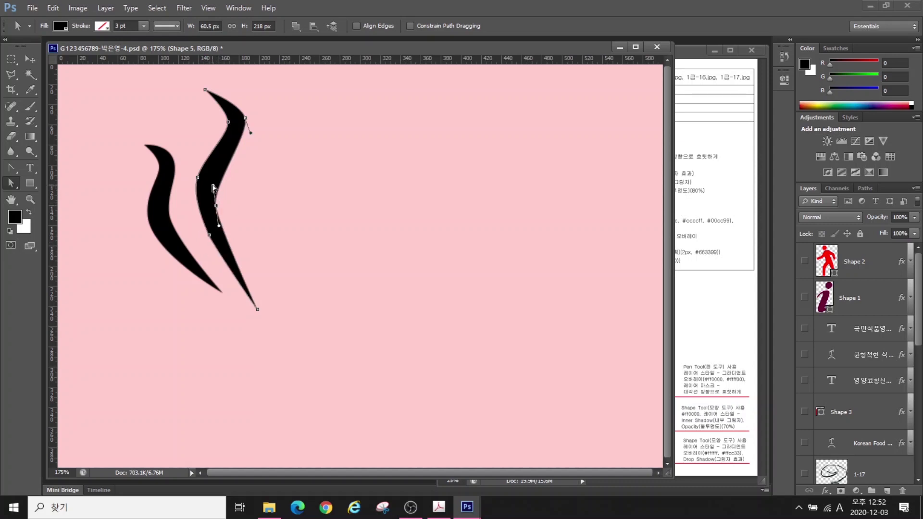
drag(213, 186, 214, 155)
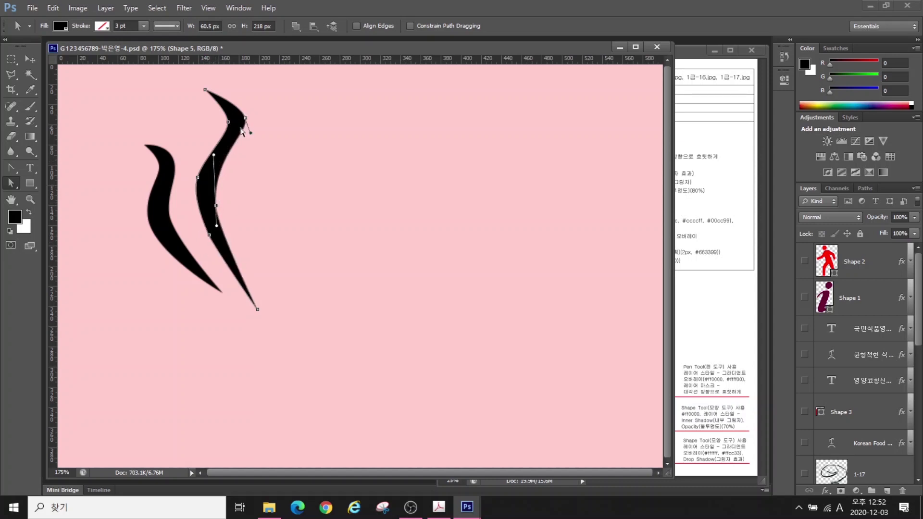
drag(245, 118, 218, 89)
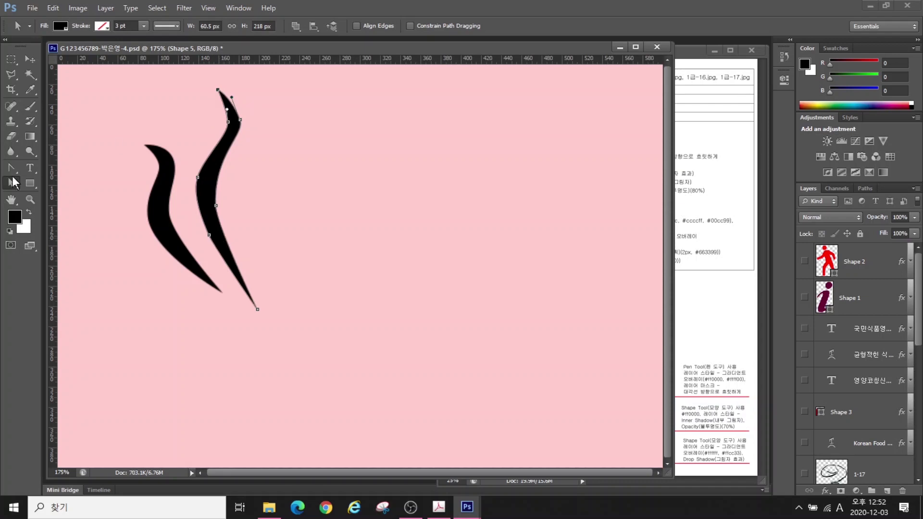
click(11, 168)
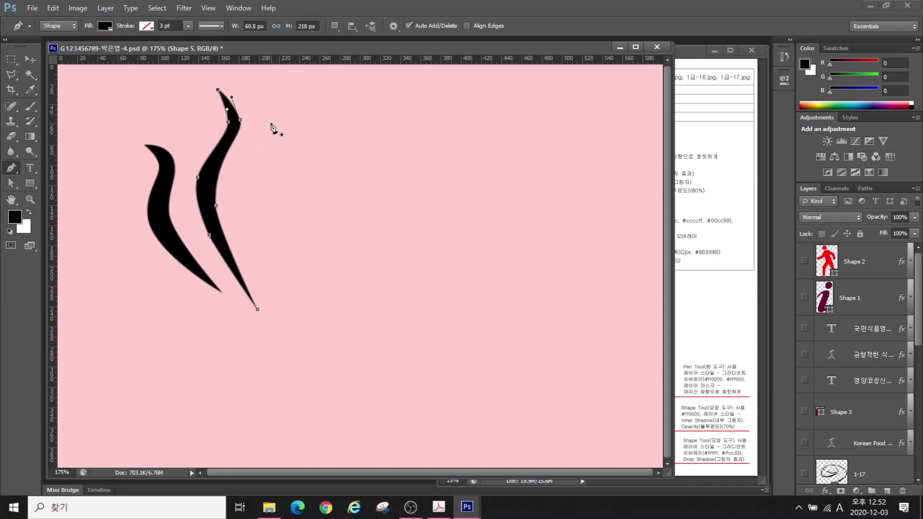
Outline the third flame stroke to the right of the second and close the path
click(272, 124)
click(288, 150)
click(240, 198)
click(268, 308)
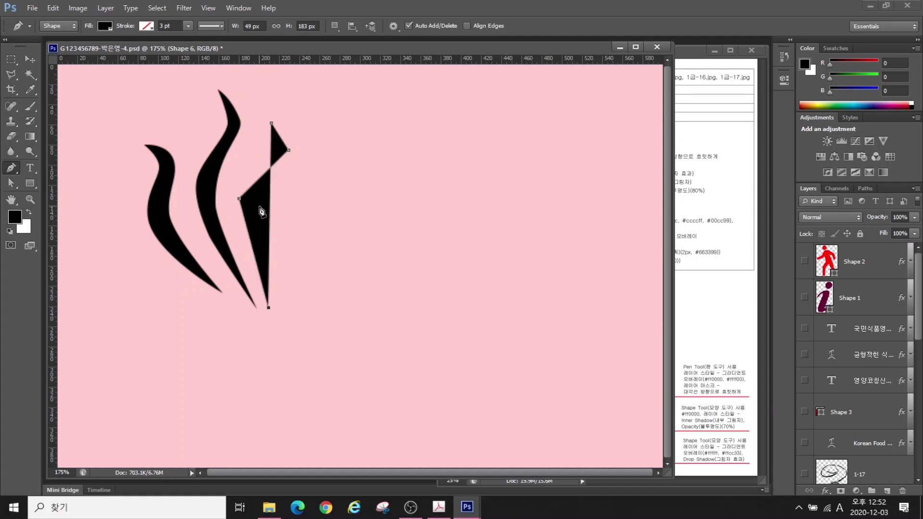
click(268, 216)
click(308, 144)
click(271, 123)
Curve the third flame's corners and nudge its side and top anchor points
key(alt)
drag(289, 150, 287, 161)
drag(239, 198, 302, 146)
key(ctrl)
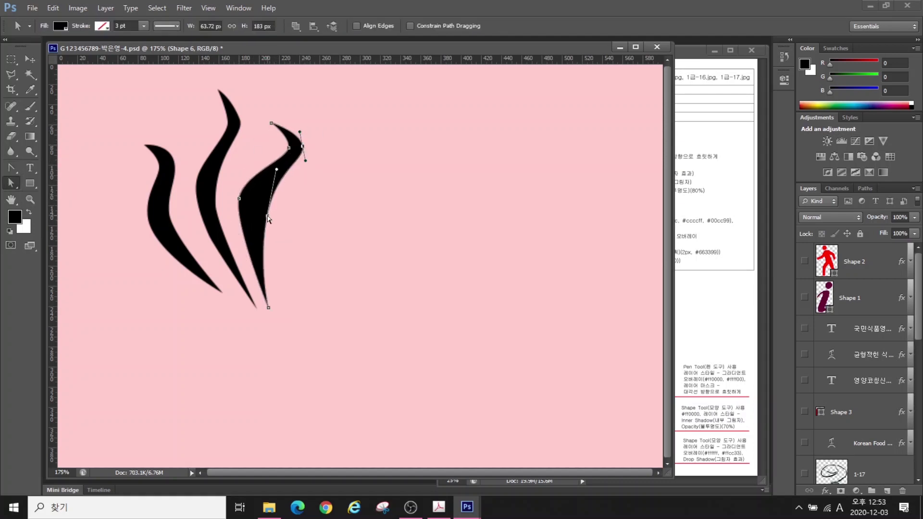
drag(268, 216, 265, 213)
drag(239, 198, 249, 204)
drag(272, 124, 278, 121)
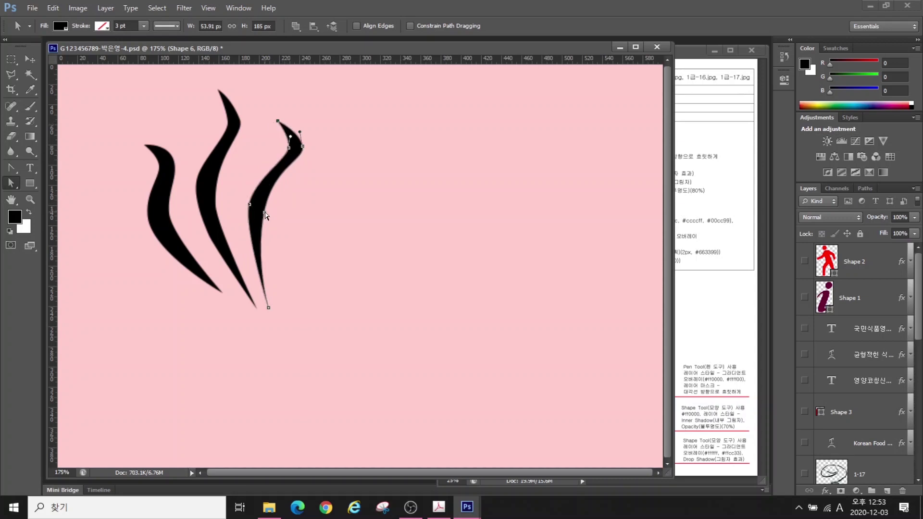
click(266, 214)
Nudge the third flame slightly up-left and shift the left flame a few pixels
key(v)
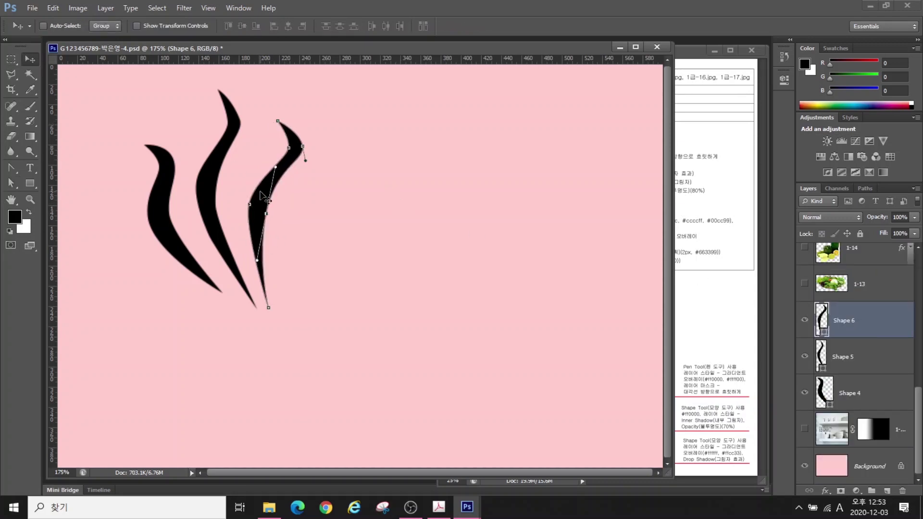
click(861, 346)
click(863, 328)
click(861, 356)
click(861, 320)
drag(205, 207, 200, 201)
key(alt+bracketleft)
key(alt+bracketleft)
drag(170, 237, 174, 239)
Select the Shape 4, Shape 5 and Shape 6 flame layers together
click(863, 365)
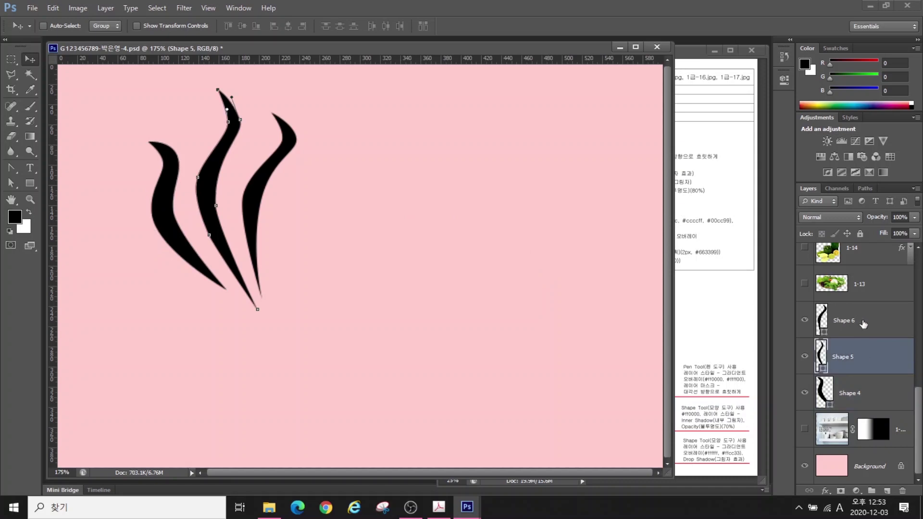
click(863, 325)
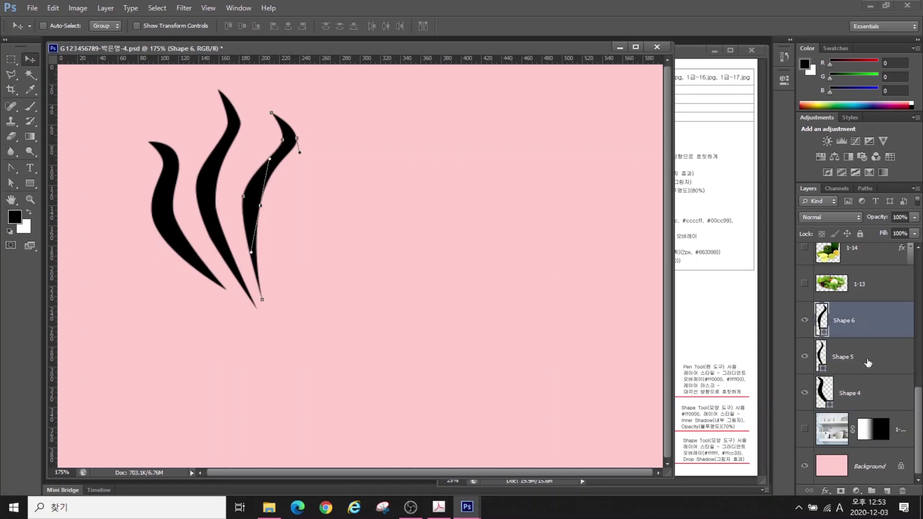
shift+click(868, 363)
shift+click(868, 391)
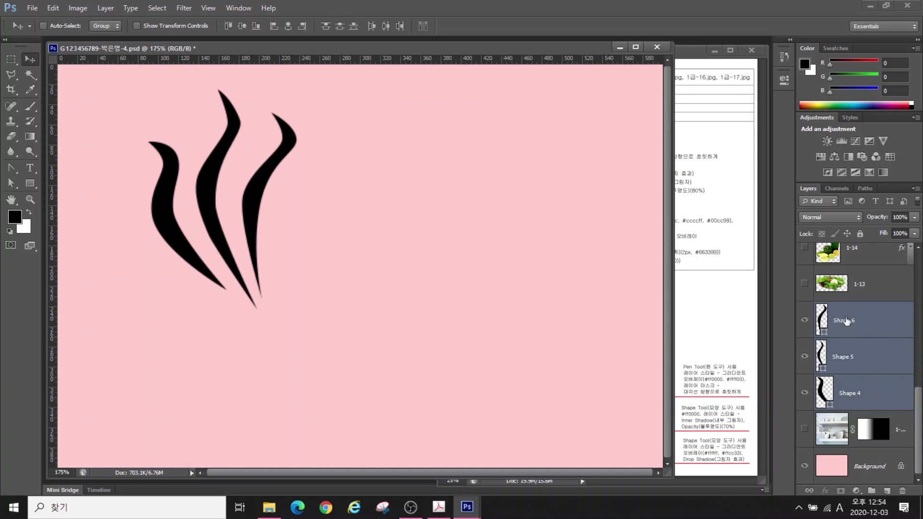
Merge the three flame shapes into one layer named 물모양 and move it higher in the stack
right_click(870, 324)
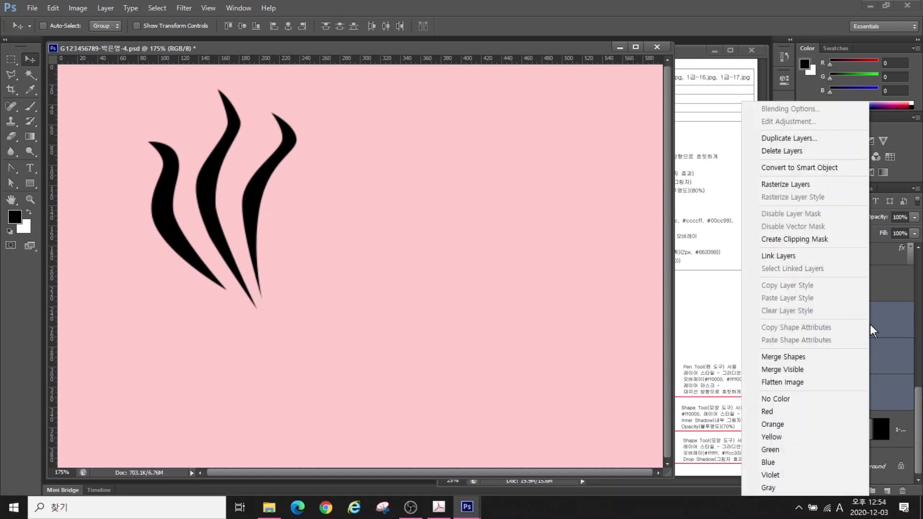
click(782, 357)
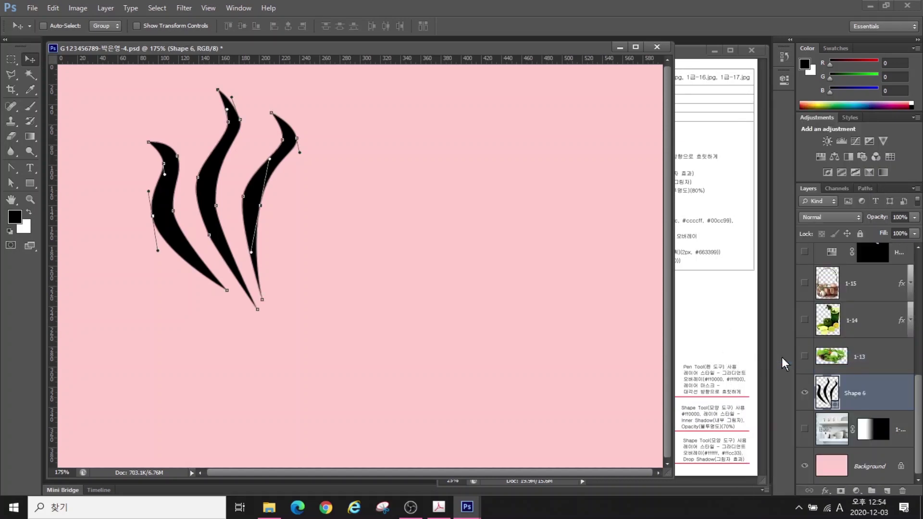
double_click(856, 394)
key(BackSpace)
text(물모양)
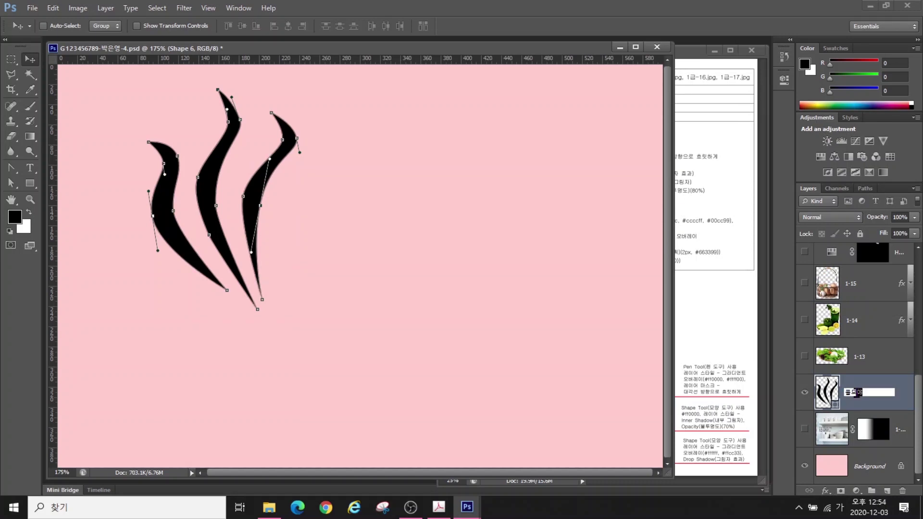
key(Return)
drag(890, 392, 864, 276)
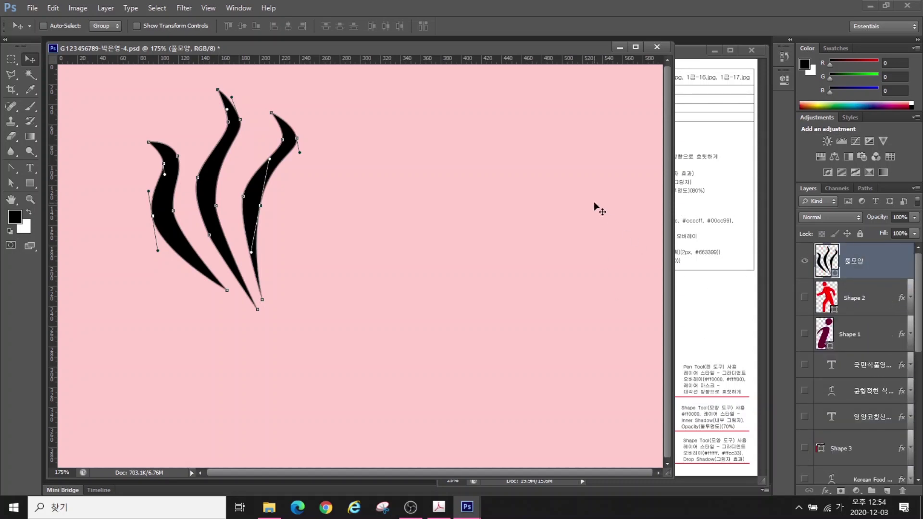
Fit the canvas to the window, deselect the flame path, and start a new Pen shape at the top
drag(512, 56, 343, 335)
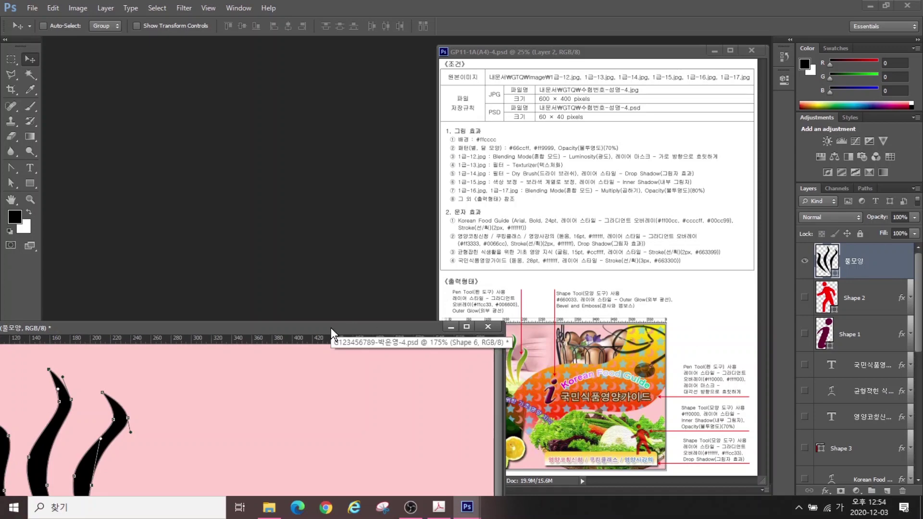
drag(327, 330, 456, 65)
key(ctrl+0)
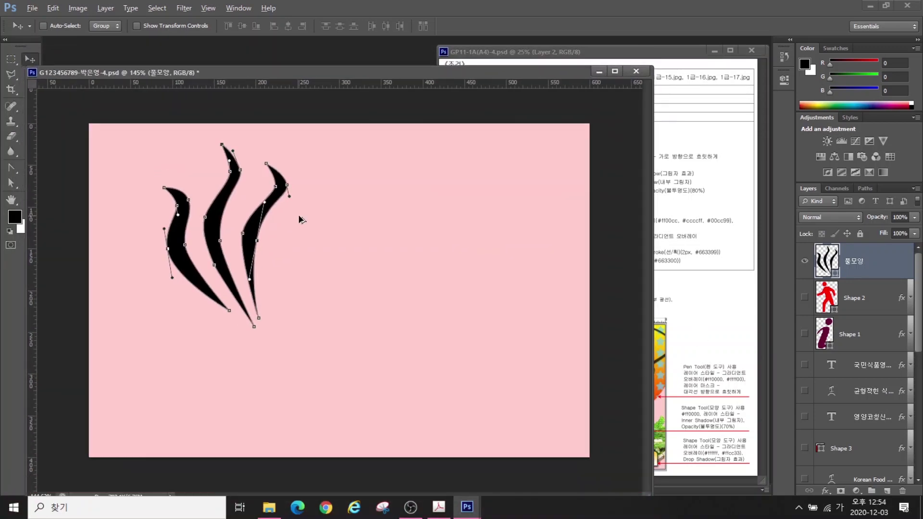
click(11, 168)
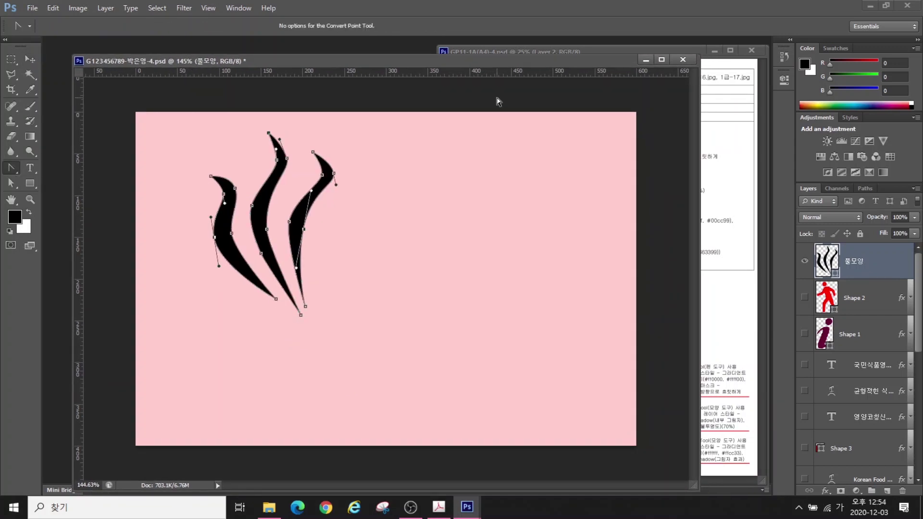
click(465, 198)
click(10, 168)
click(48, 167)
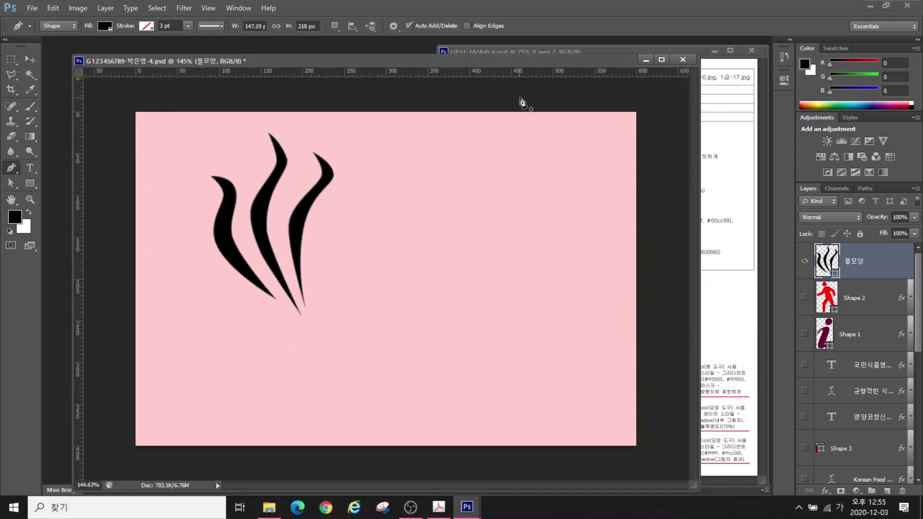
click(548, 110)
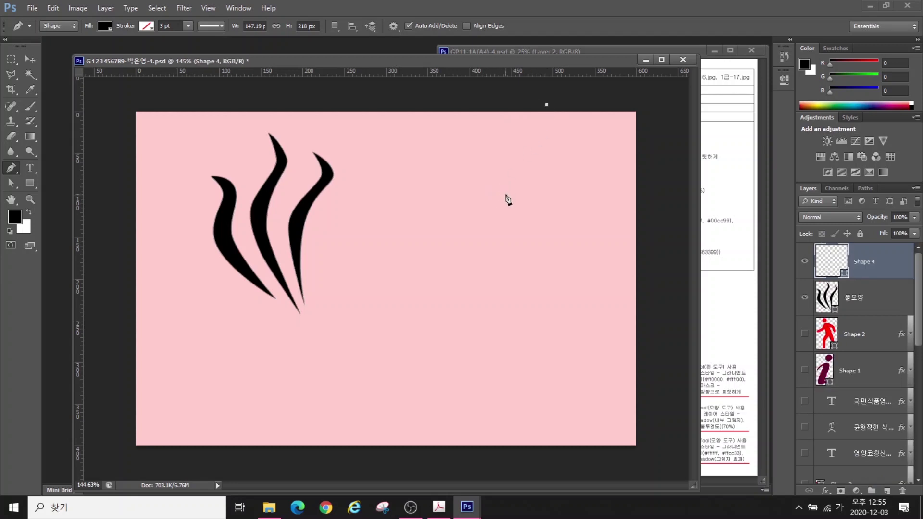
Draw the wave band's upper curve sweeping down and left toward the lower left with smooth points
drag(506, 195, 465, 218)
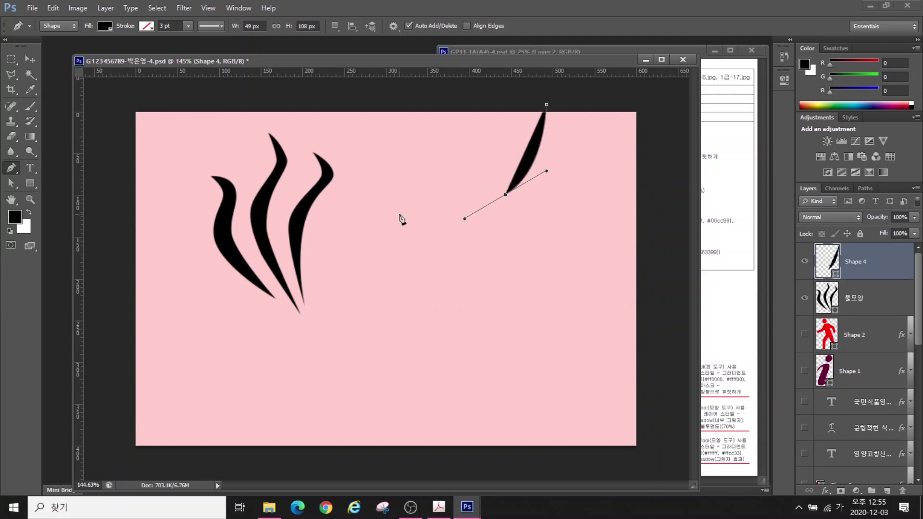
drag(374, 211, 339, 224)
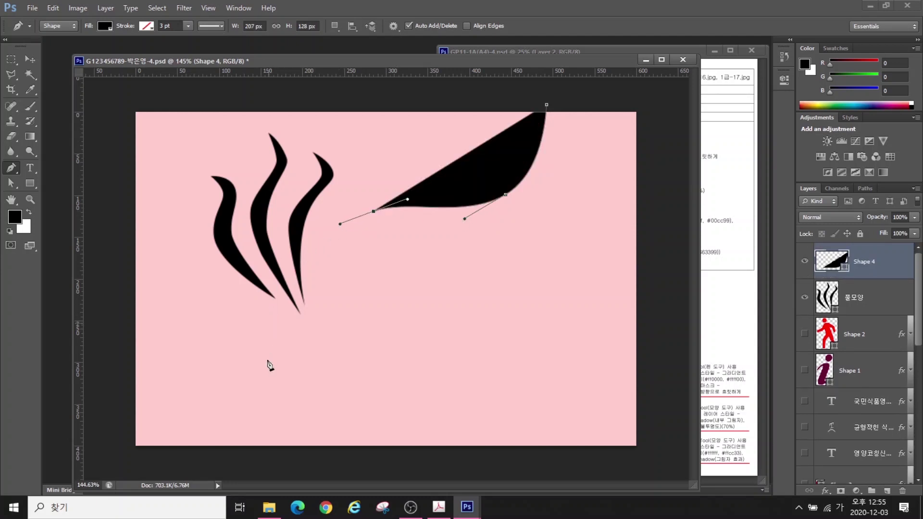
drag(268, 323, 250, 378)
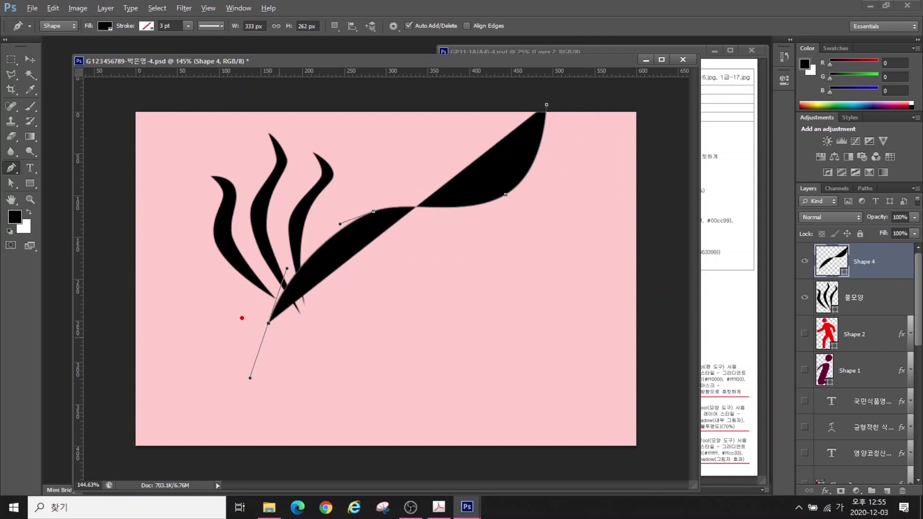
mouse_move(248, 320)
mouse_down()
mouse_move(228, 373)
mouse_move(224, 360)
mouse_move(227, 381)
mouse_move(247, 369)
mouse_up()
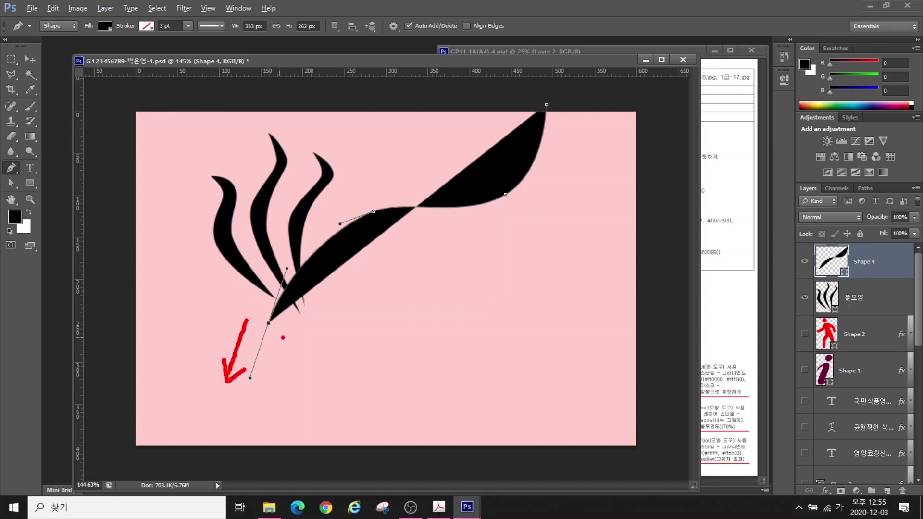
drag(293, 338, 348, 359)
mouse_move(329, 344)
mouse_down()
mouse_move(348, 360)
mouse_move(323, 364)
mouse_up()
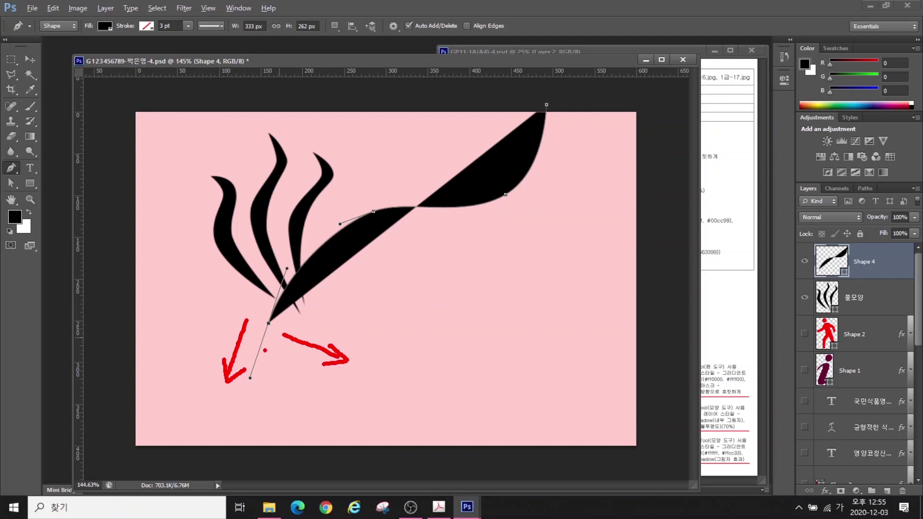
drag(251, 344, 272, 364)
key(Escape)
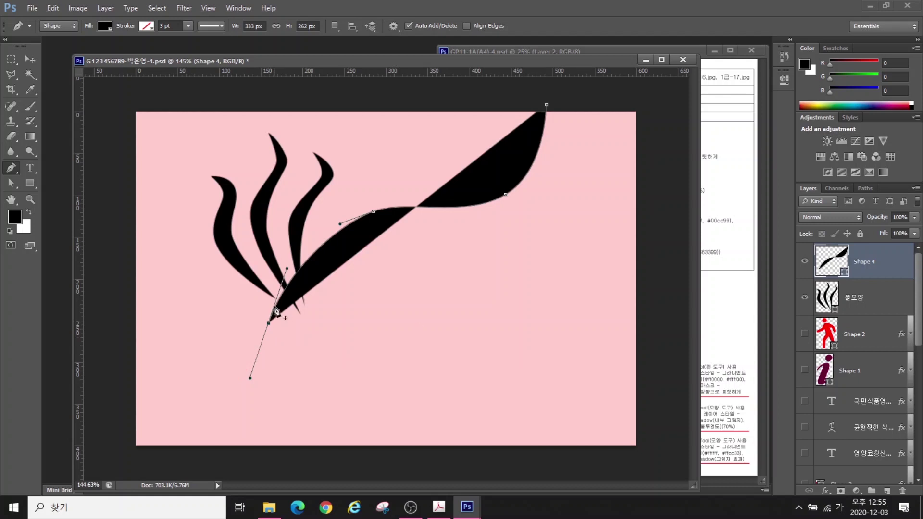
Add the band's bottom corner and curved lower edge, closing it past the canvas's top-right edge
click(268, 324)
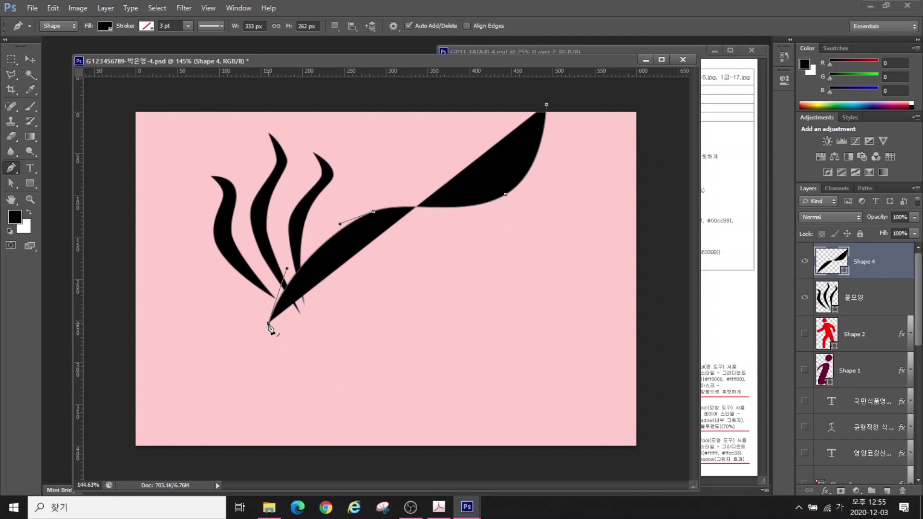
click(339, 371)
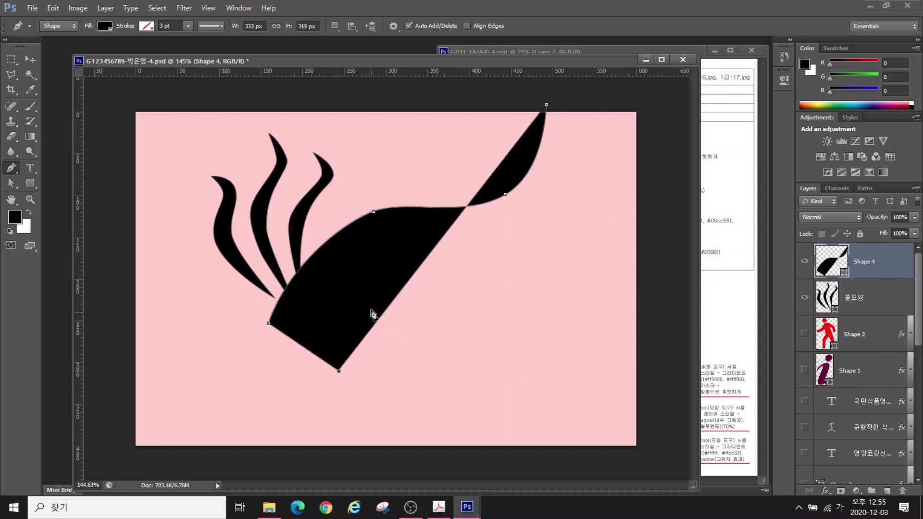
drag(384, 310, 412, 297)
drag(562, 272, 622, 235)
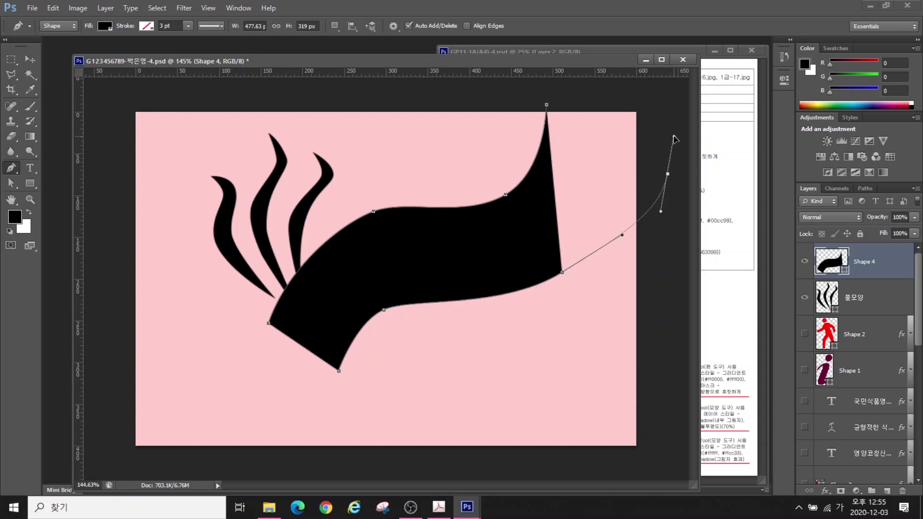
drag(667, 173, 675, 158)
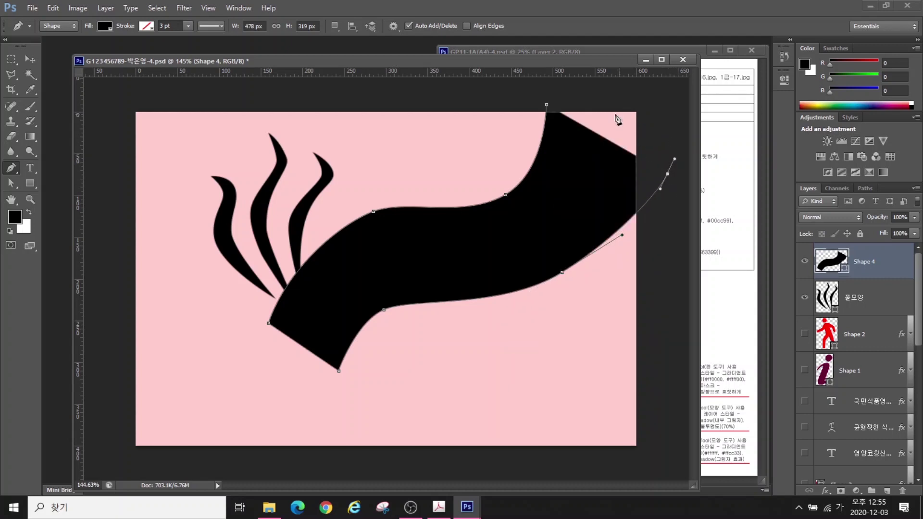
click(658, 95)
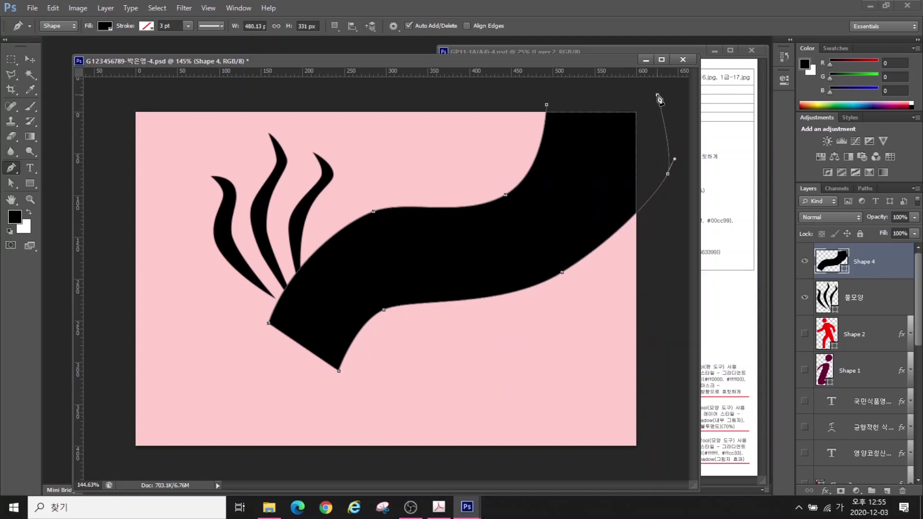
click(547, 106)
click(9, 184)
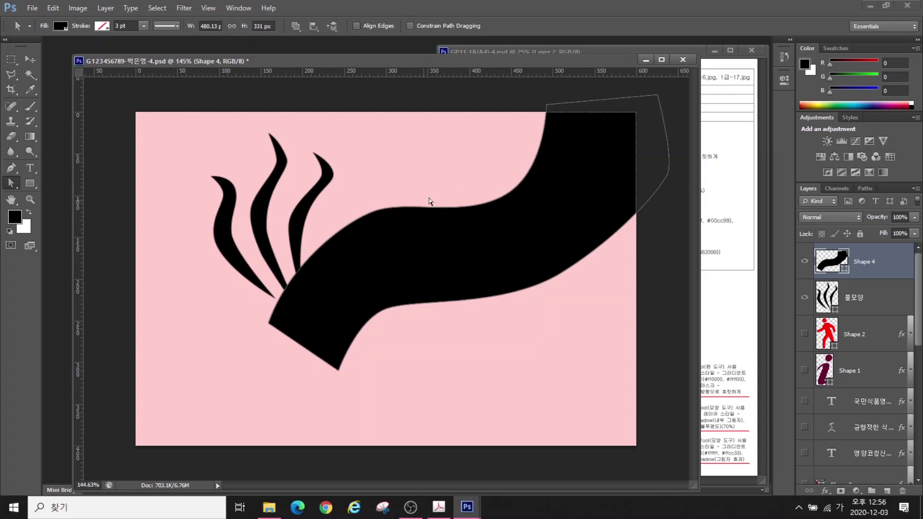
click(851, 298)
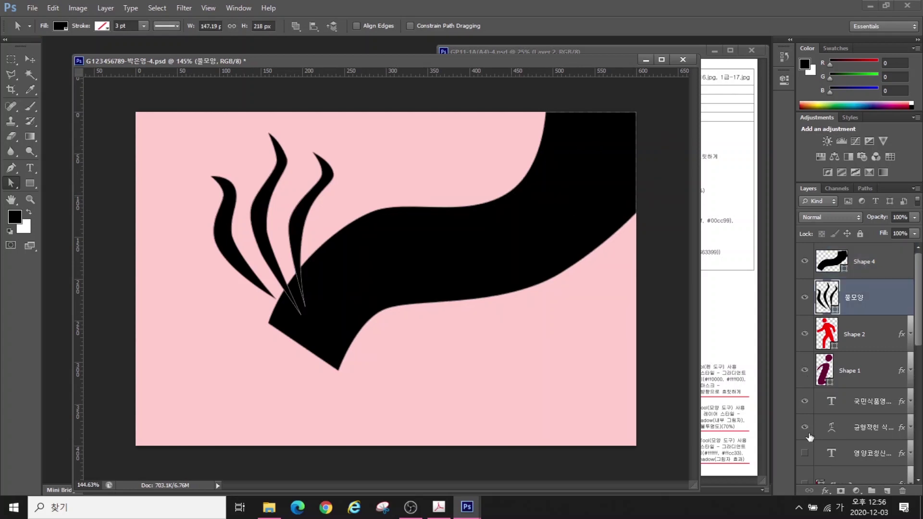
Shrink the 풀모양 steam shape to about 64.5% and move it above the drink
scroll(807, 375, down, 6)
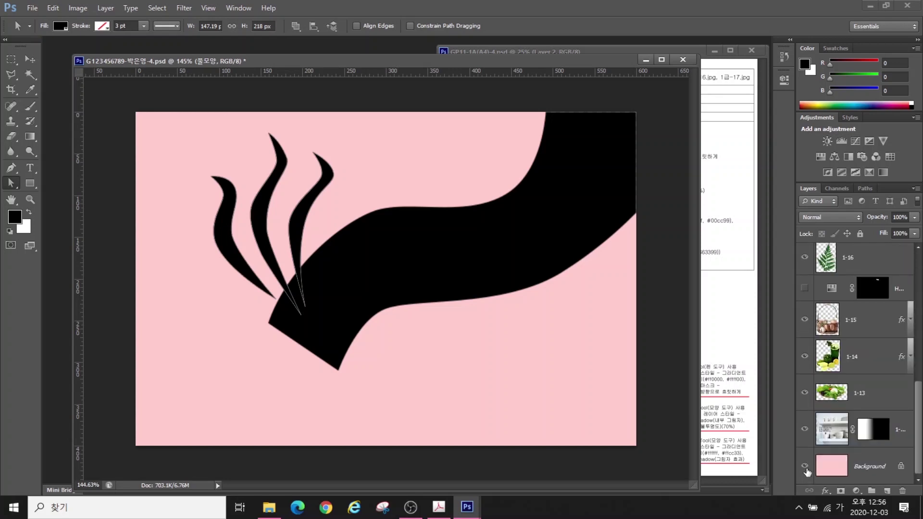
alt+click(800, 436)
scroll(844, 302, up, 6)
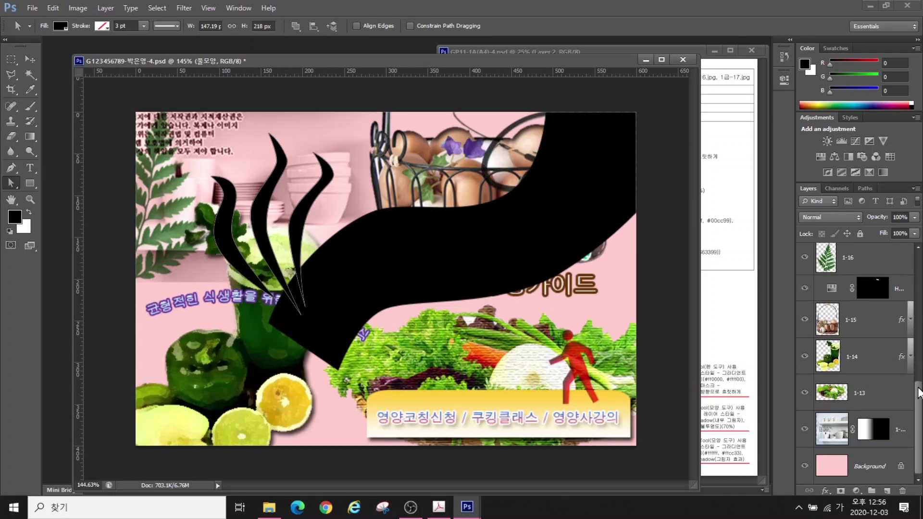
key(ctrl+t)
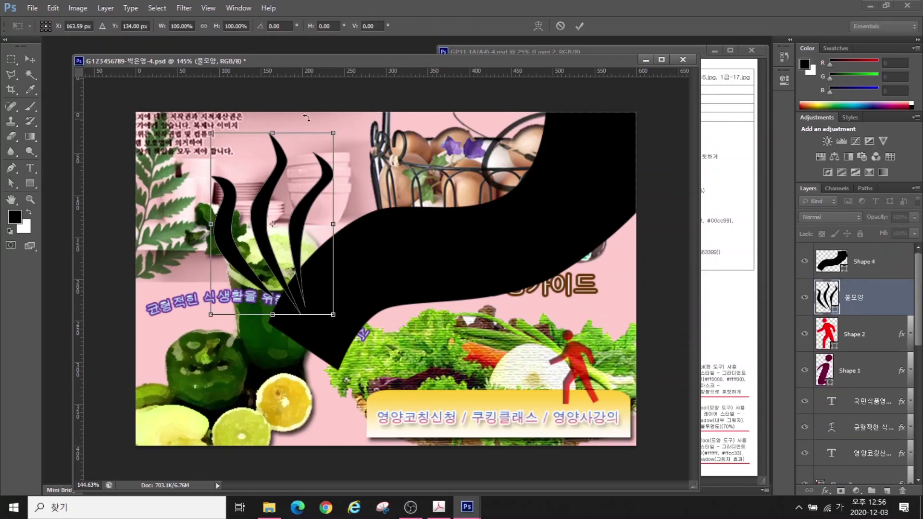
drag(333, 133, 303, 198)
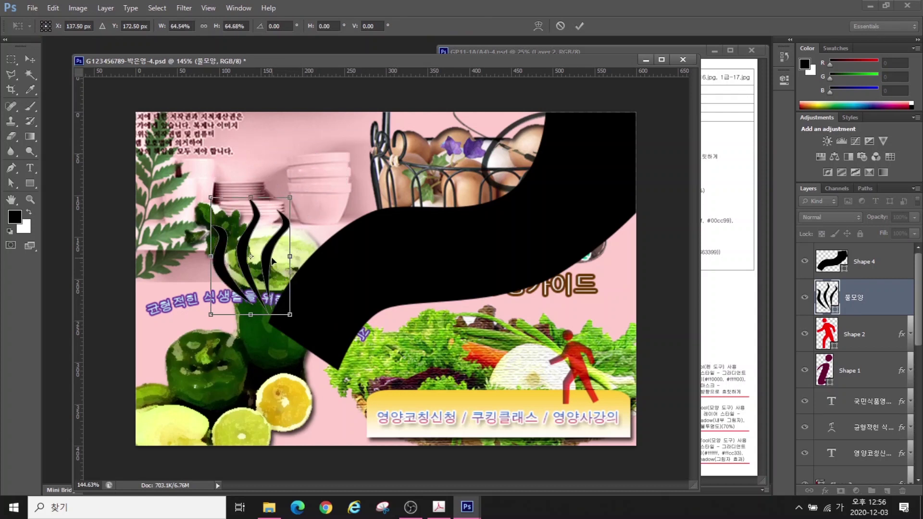
drag(272, 256, 289, 208)
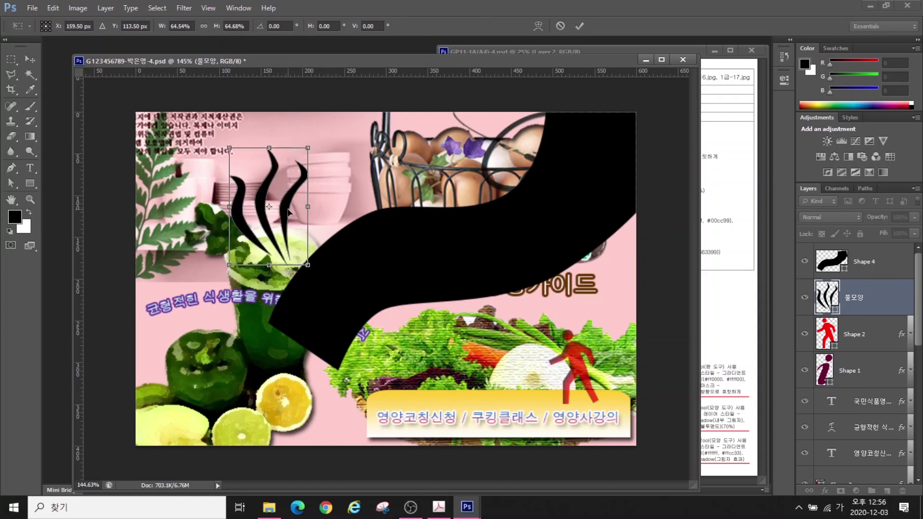
key(Return)
Give the steam shape a #ffcc33 Gradient Overlay plus an Outer Glow
click(826, 491)
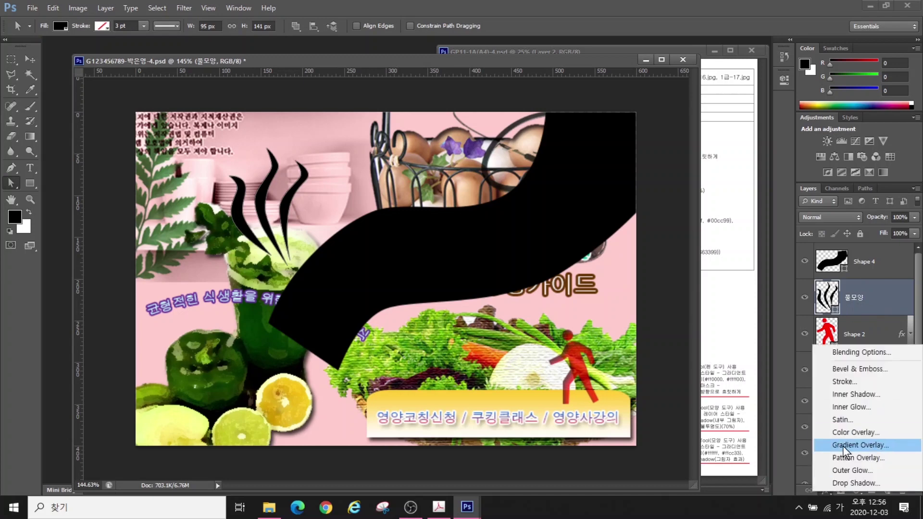
click(793, 439)
click(567, 242)
double_click(205, 310)
text(ffcc33)
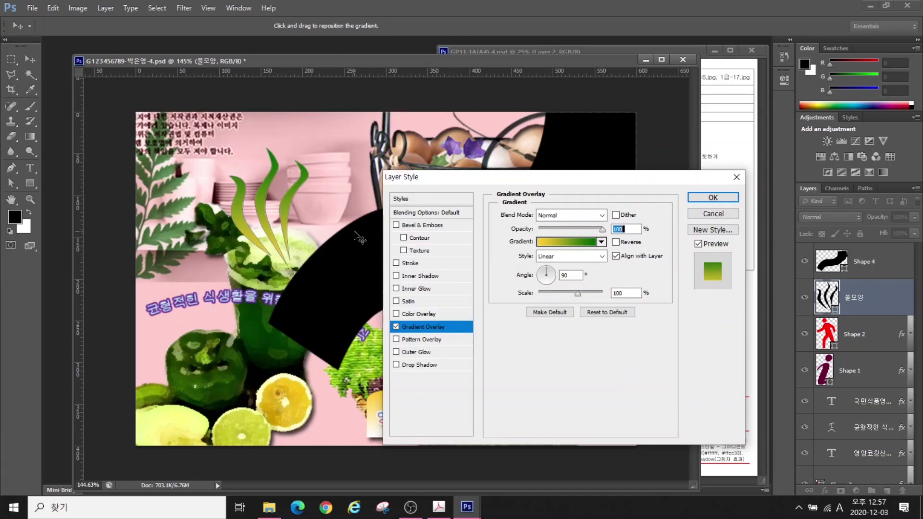
click(415, 352)
key(Return)
key(a)
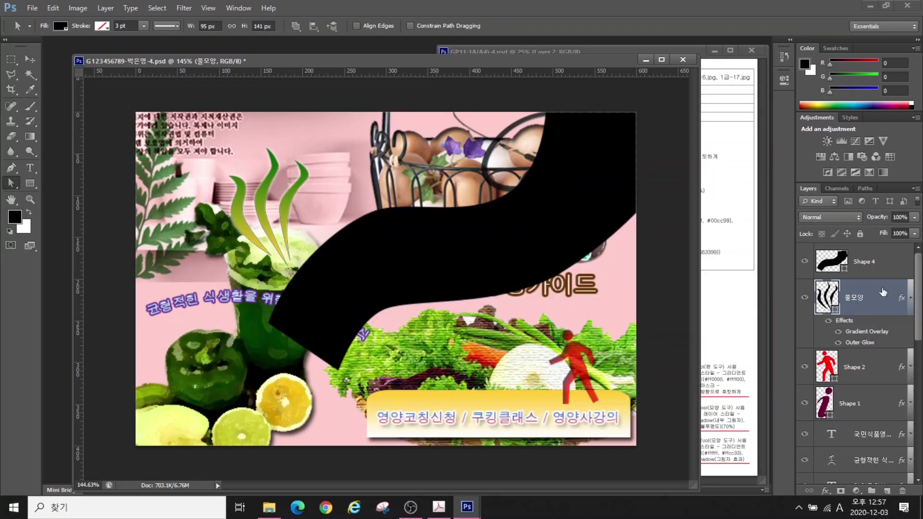
Apply a Gradient Overlay from #ff0000 to #ffff00 to the Shape 4 wave band
click(858, 263)
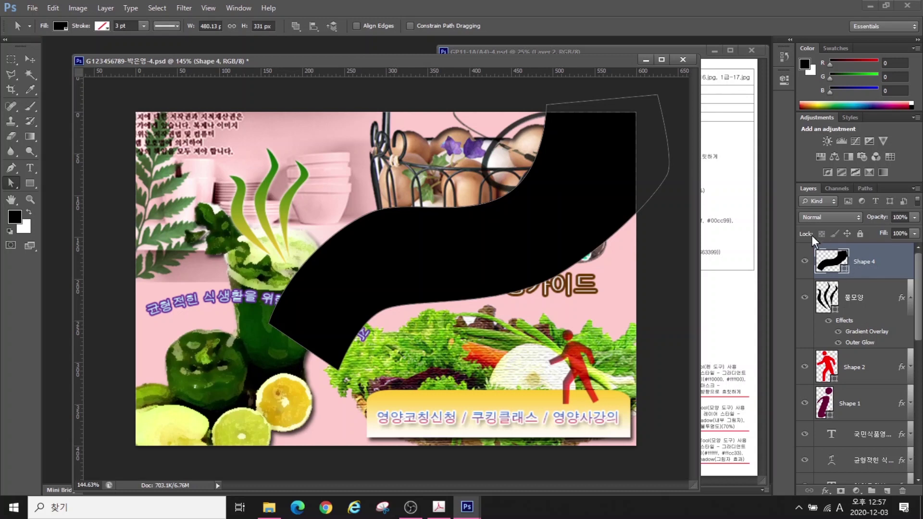
click(825, 490)
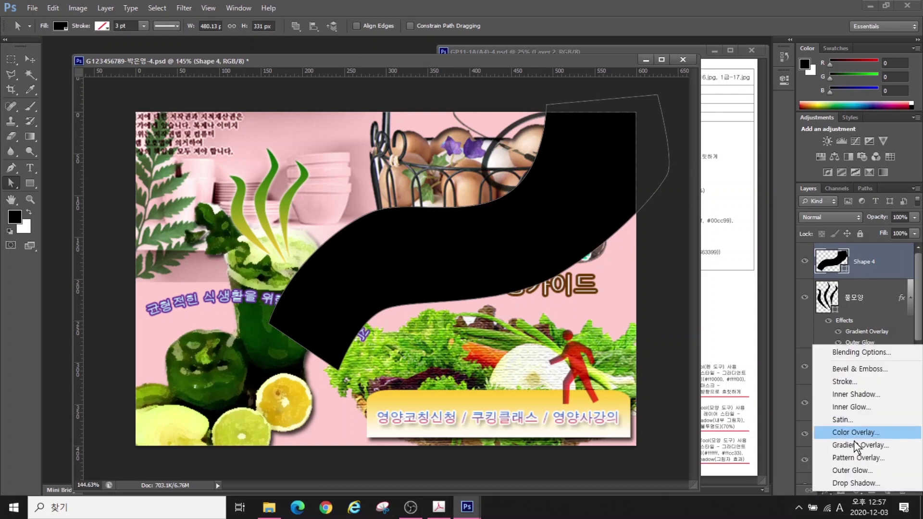
click(844, 444)
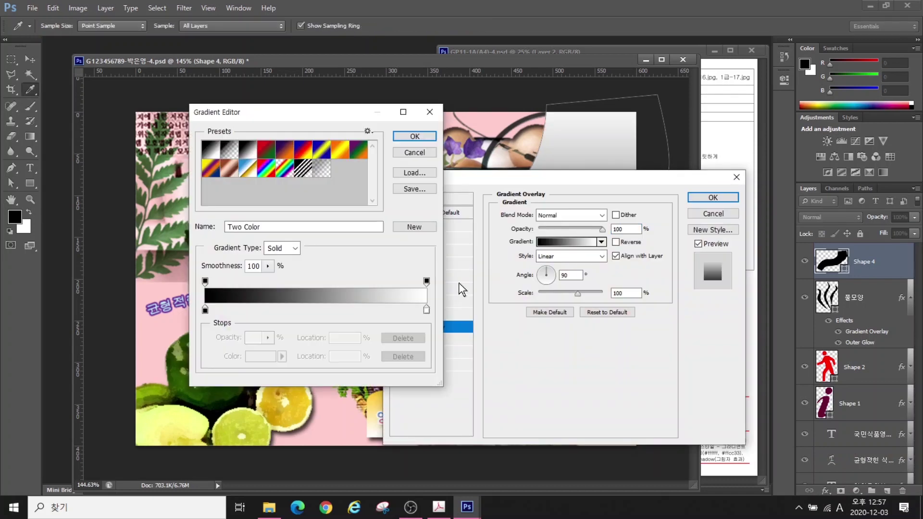
double_click(205, 309)
text(ff0000)
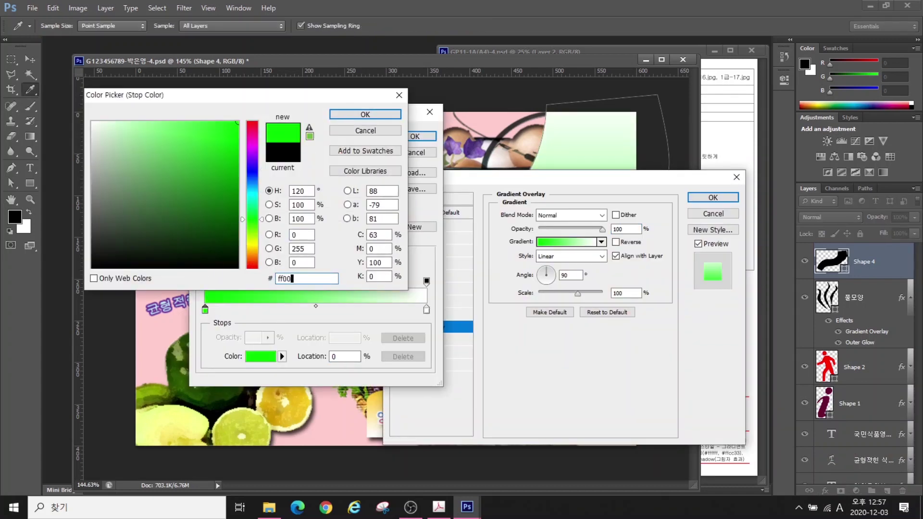
key(Return)
double_click(426, 310)
text(ffff00)
key(Return)
key(Return)
drag(520, 181, 546, 170)
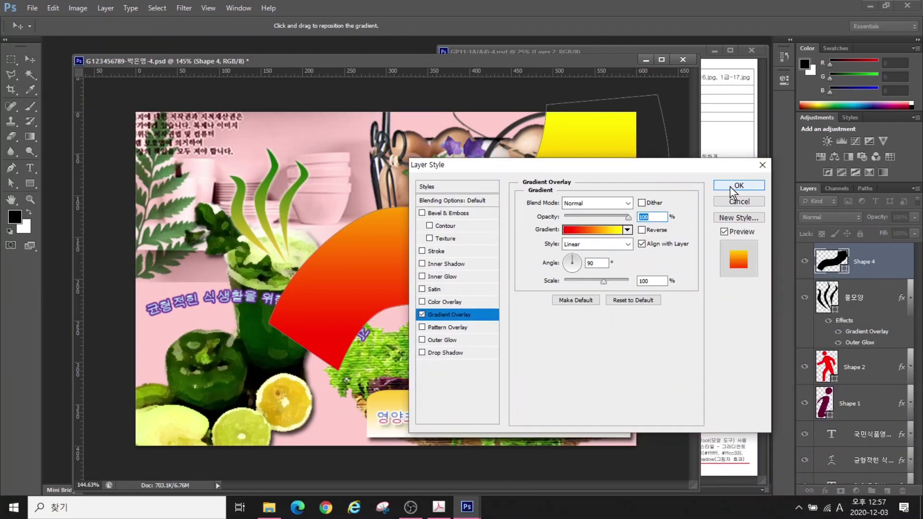
key(Return)
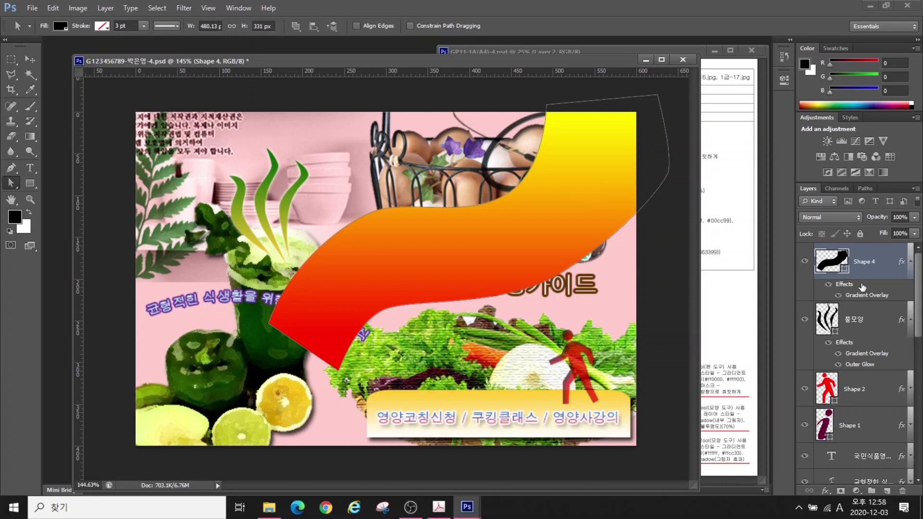
drag(581, 58, 355, 63)
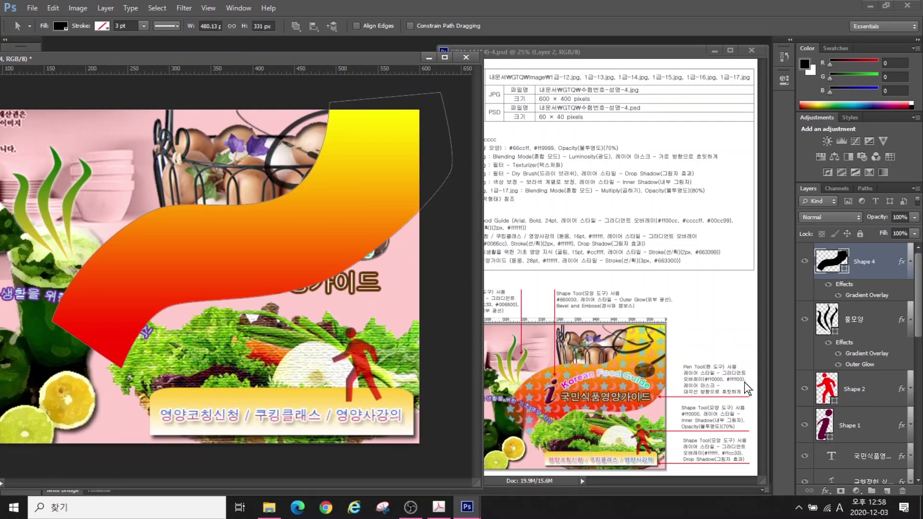
drag(340, 58, 429, 60)
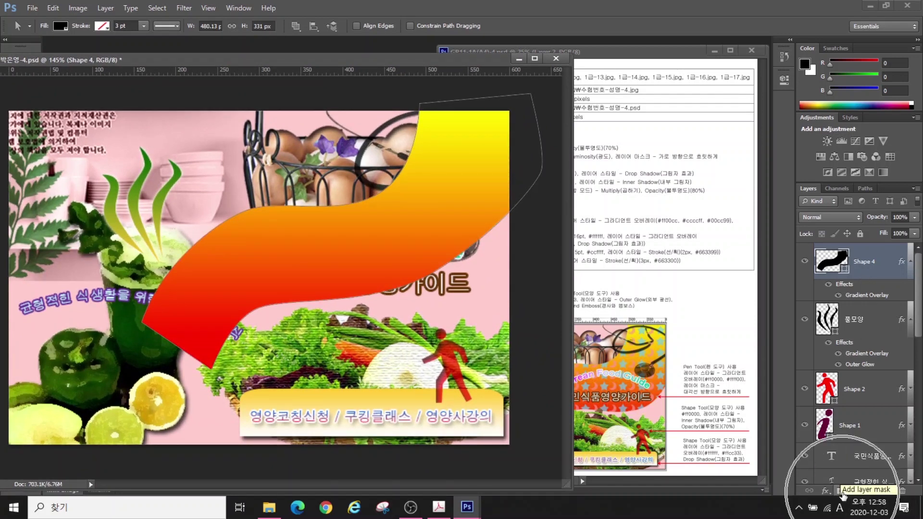
Add a layer mask to the wave band and gradient-fade its lower-left end to reveal the text
click(842, 491)
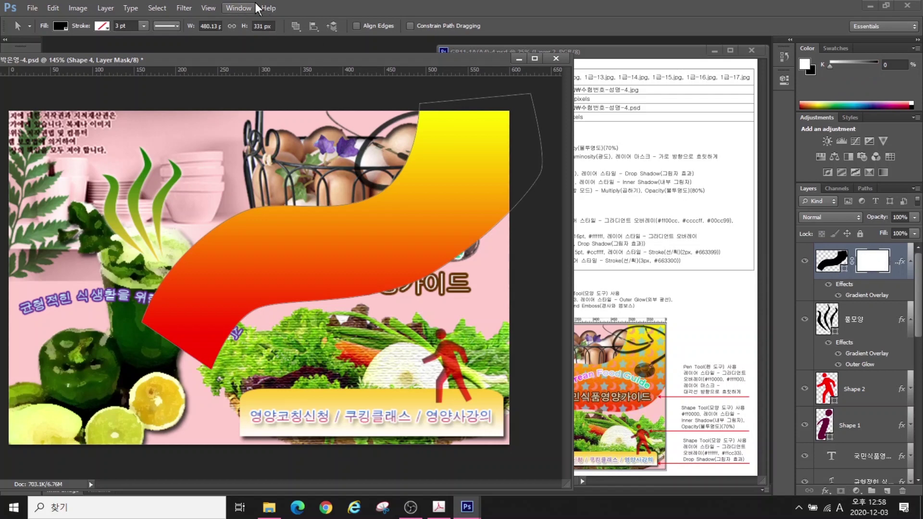
drag(259, 59, 382, 56)
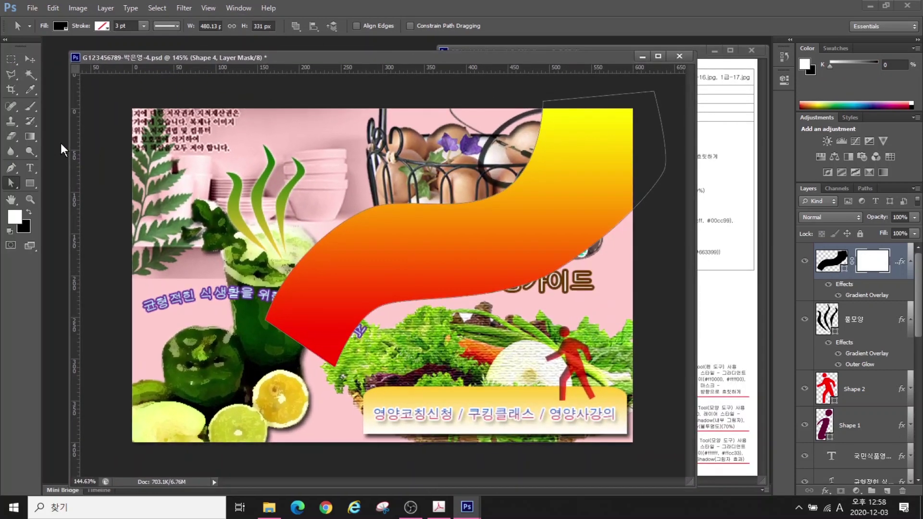
click(30, 136)
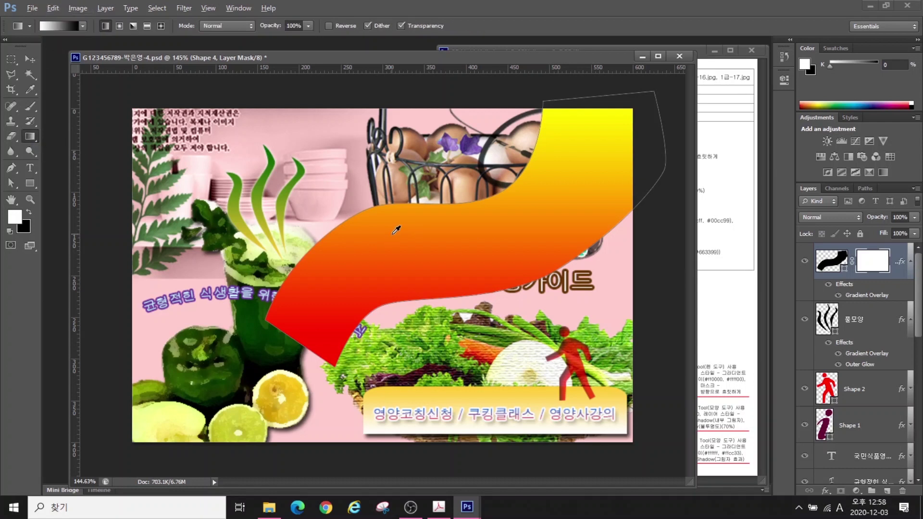
mouse_move(565, 300)
mouse_down()
mouse_move(368, 221)
mouse_move(554, 280)
mouse_up()
mouse_move(331, 377)
mouse_down()
mouse_move(266, 319)
mouse_move(336, 326)
mouse_move(341, 394)
mouse_up()
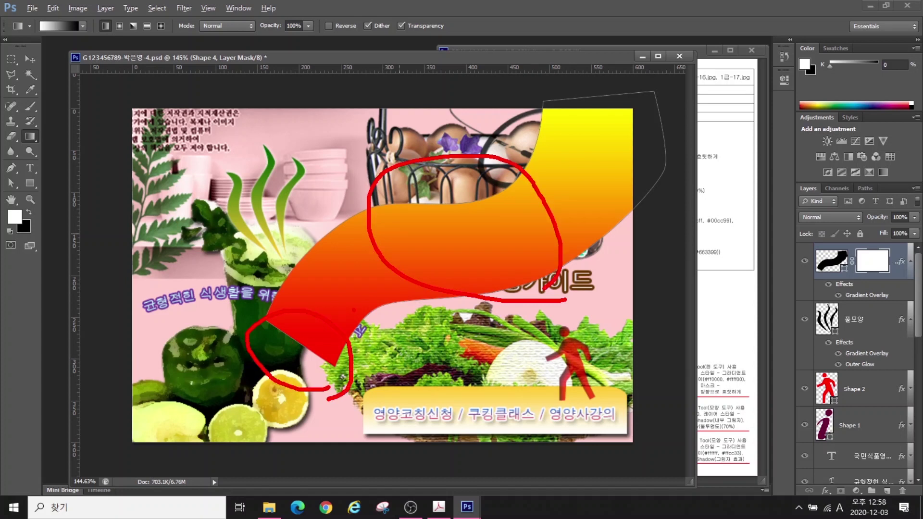
key(Escape)
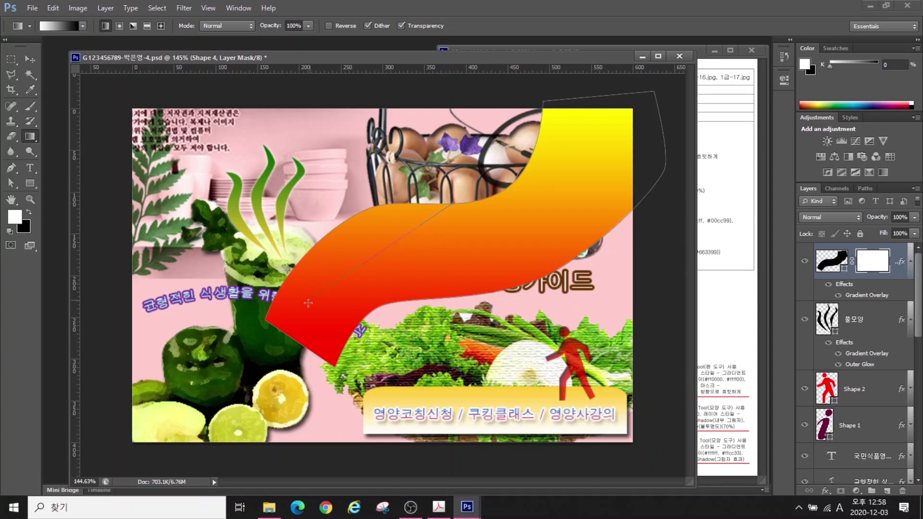
drag(308, 303, 287, 362)
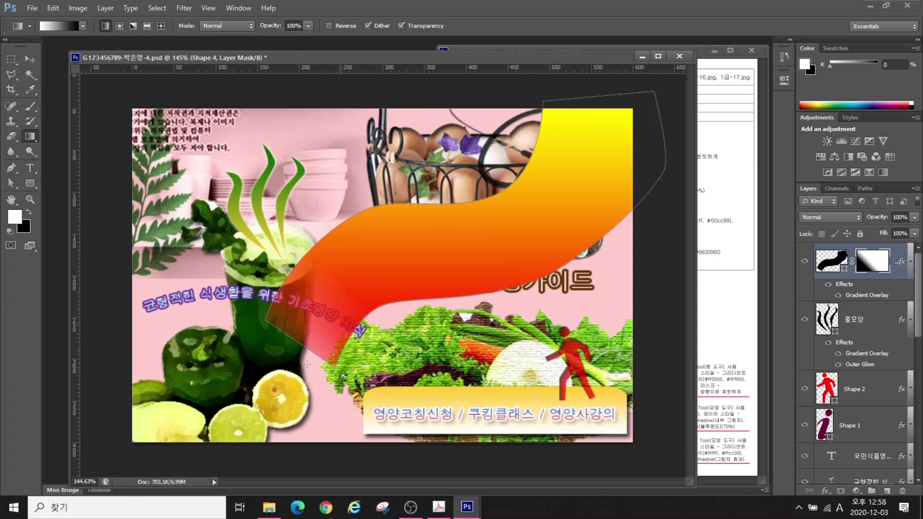
key(ctrl+z)
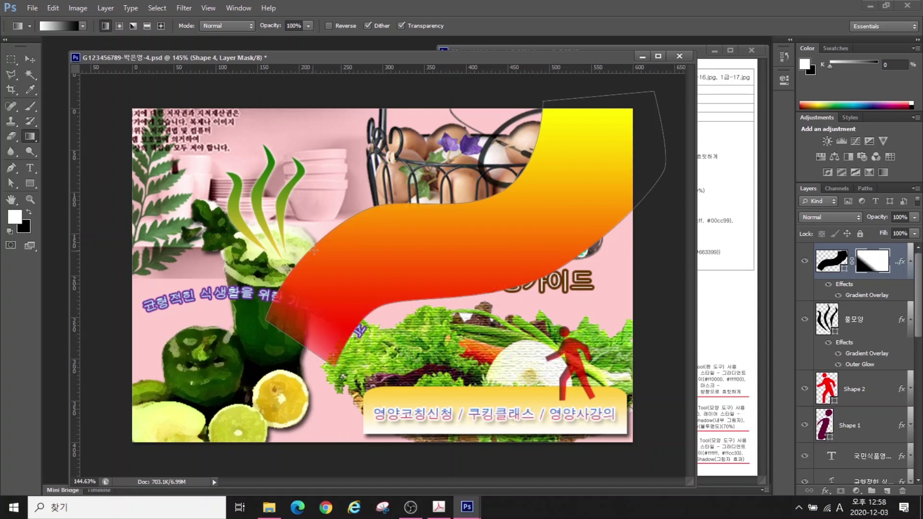
drag(346, 305, 299, 360)
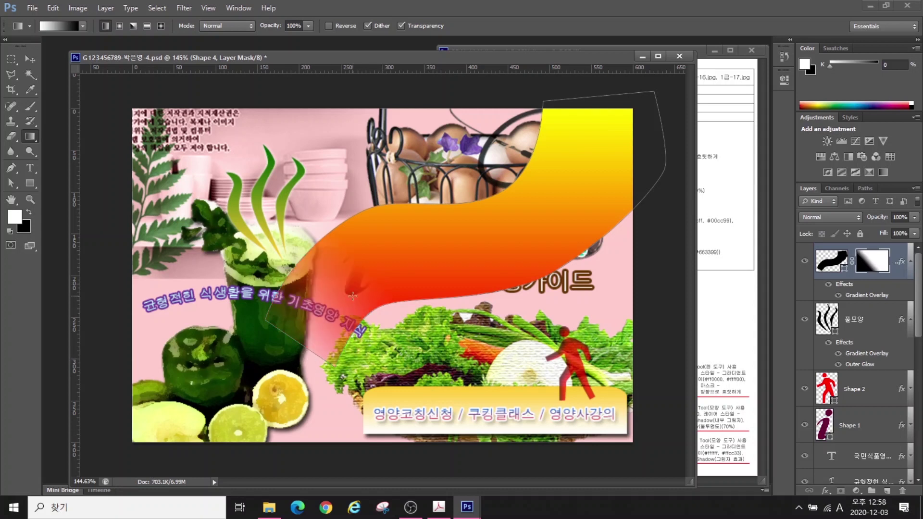
Bend the wave band's lower-right curve further down with the Direct Selection tool
key(a)
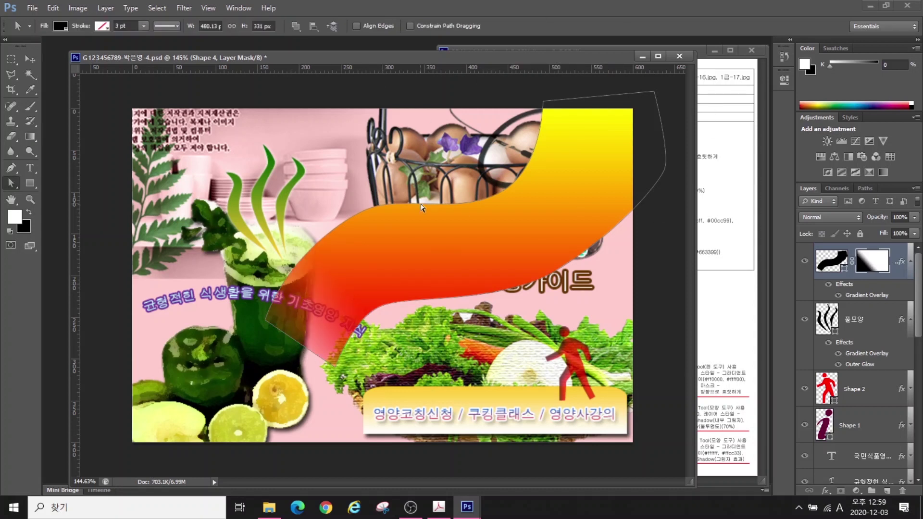
click(500, 191)
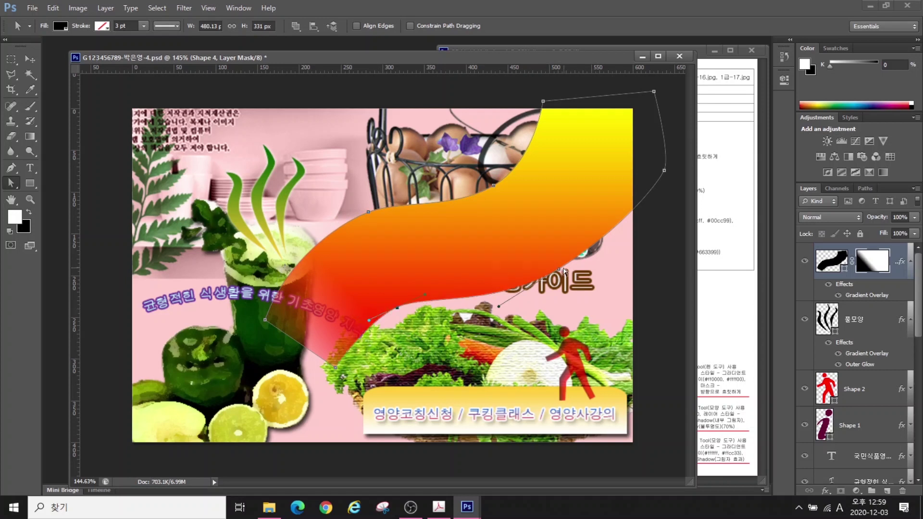
drag(562, 272, 631, 240)
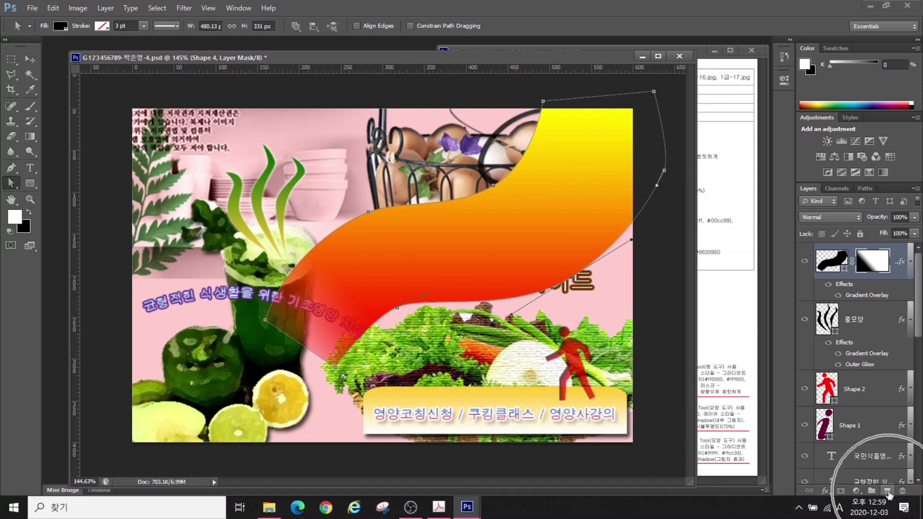
Add a new empty layer named 패턴
click(887, 490)
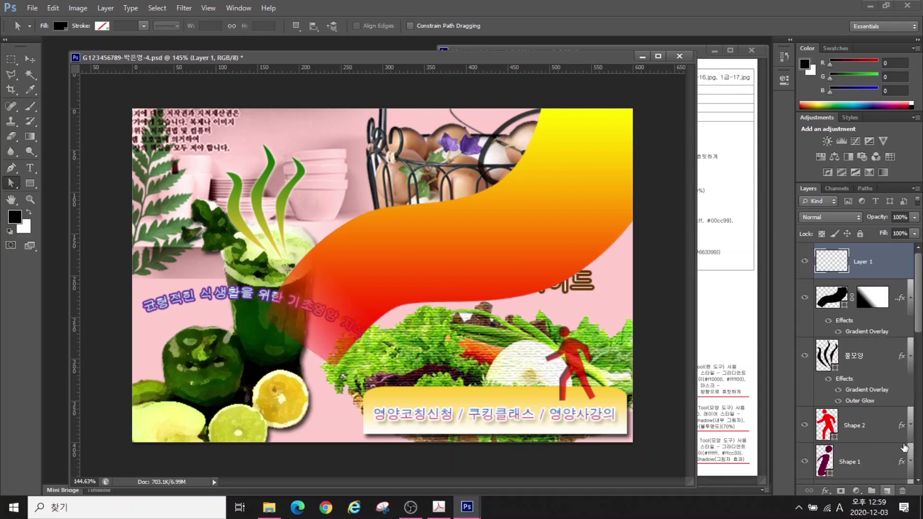
double_click(860, 263)
text(V)
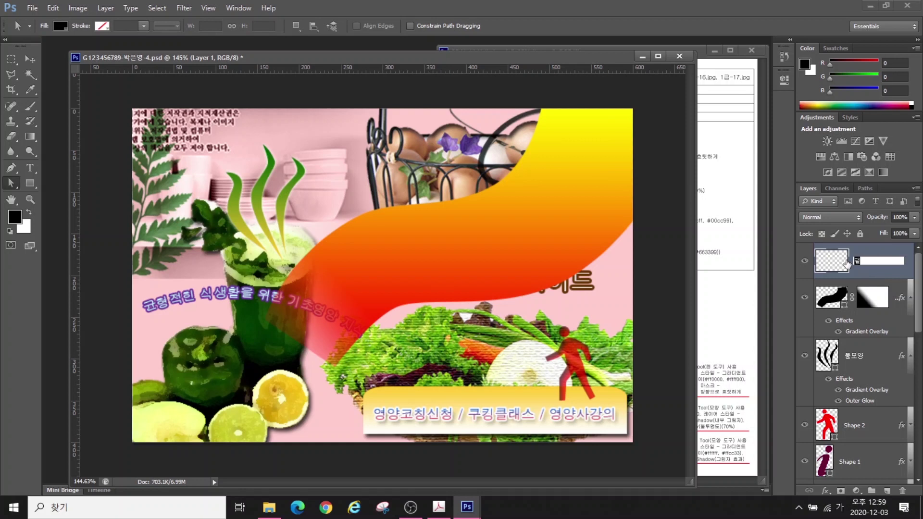
text(턴)
key(Return)
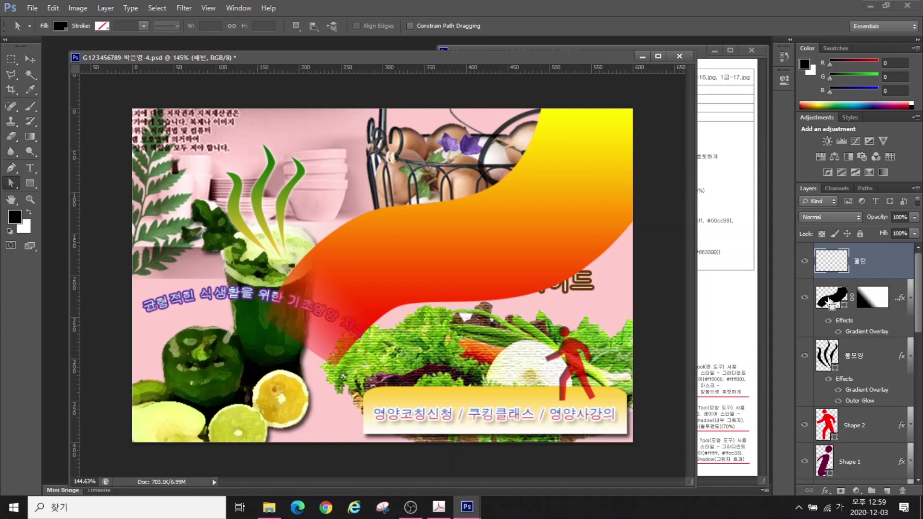
Fill the wave band's selection on 패턴 with the star-and-crescent custom pattern, then deselect
ctrl+click(831, 297)
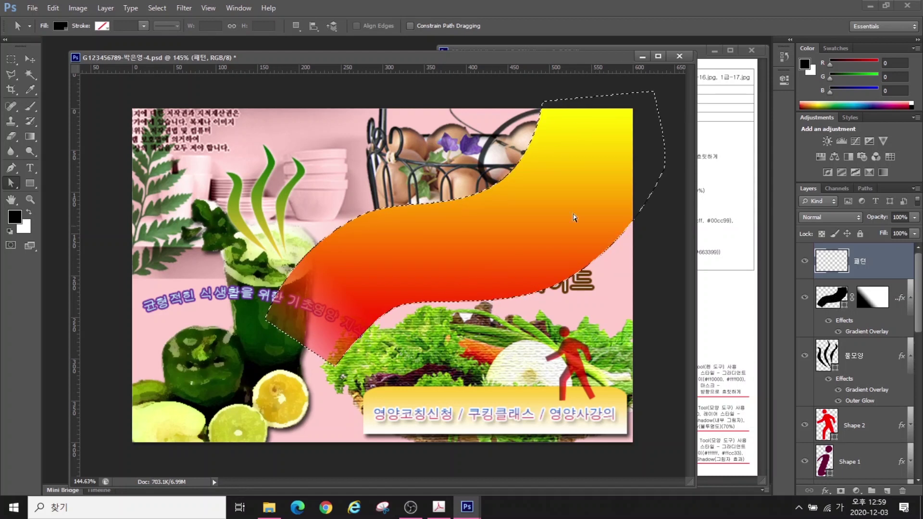
click(53, 9)
click(61, 172)
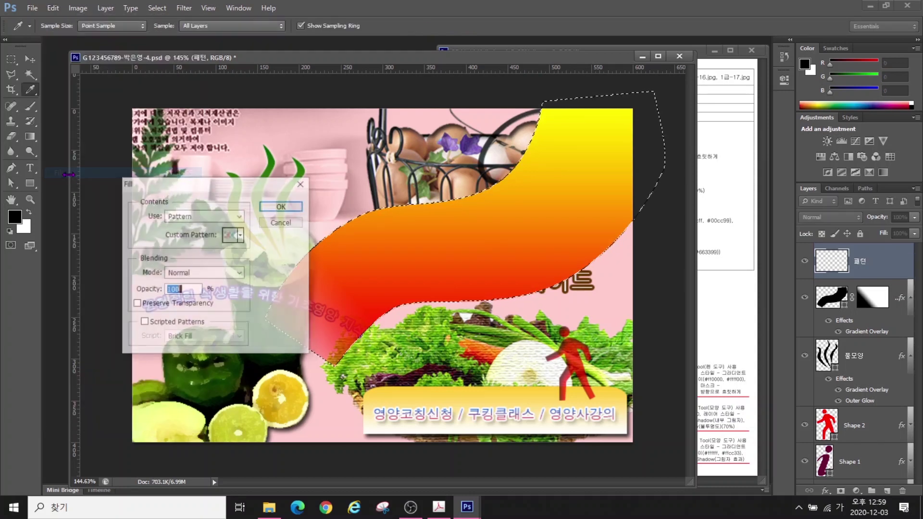
click(187, 219)
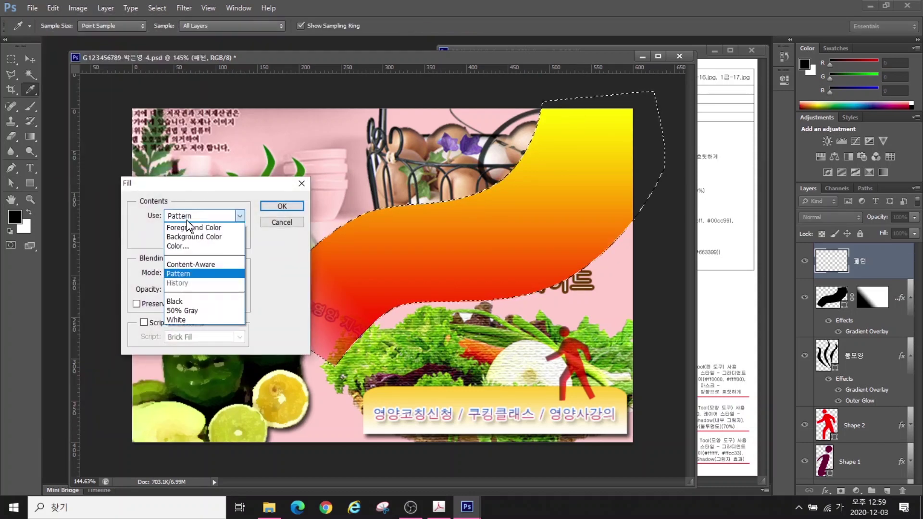
click(187, 275)
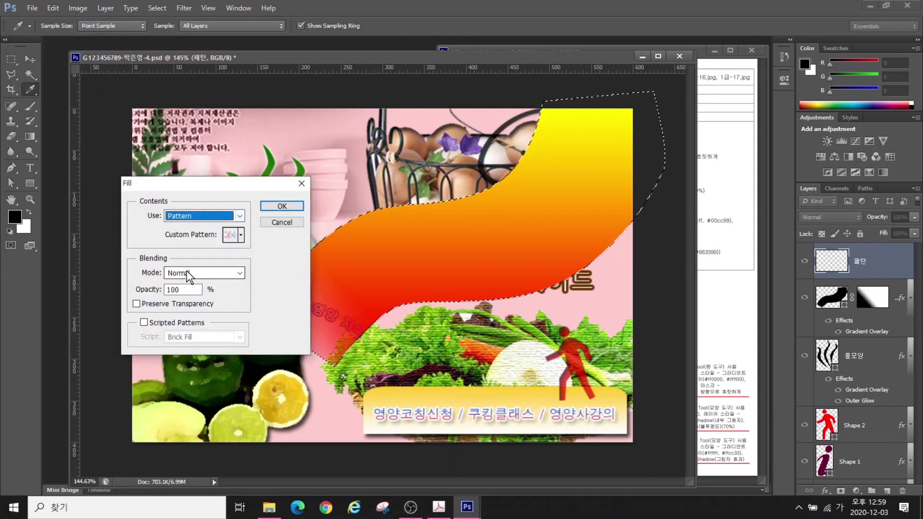
click(241, 235)
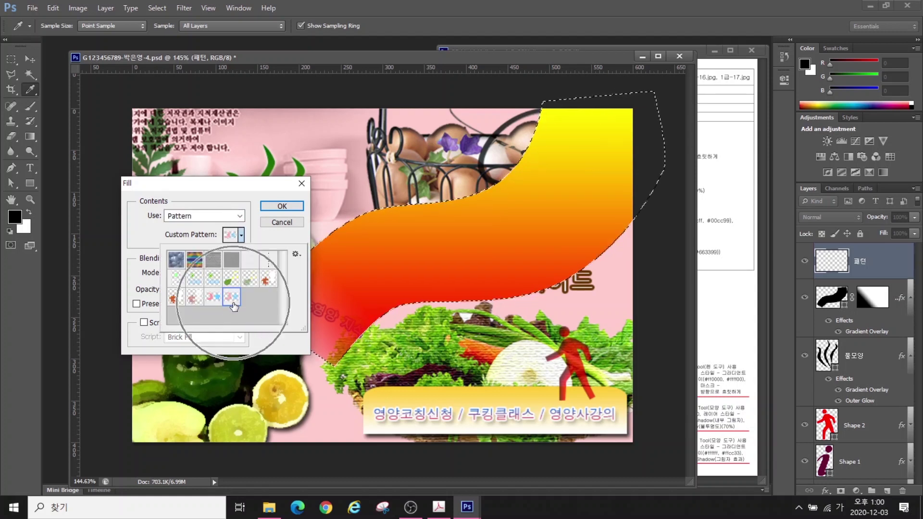
double_click(232, 300)
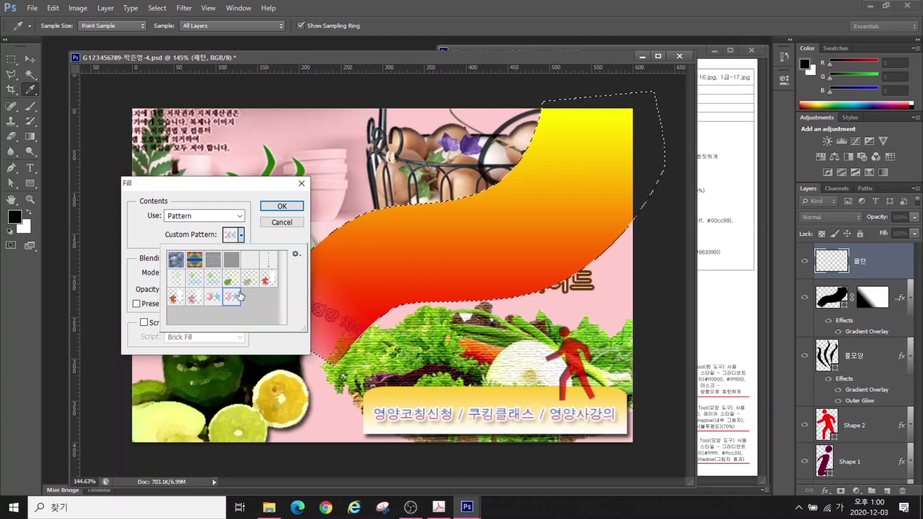
click(281, 206)
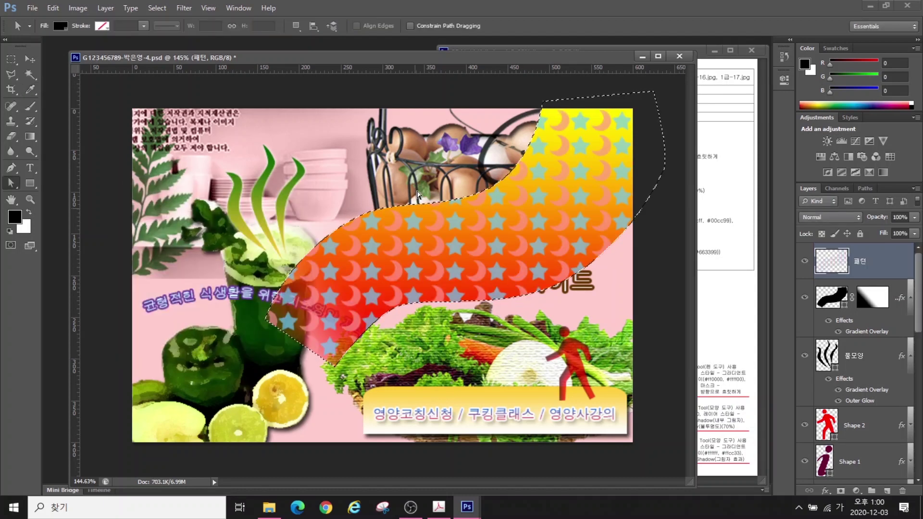
key(ctrl+d)
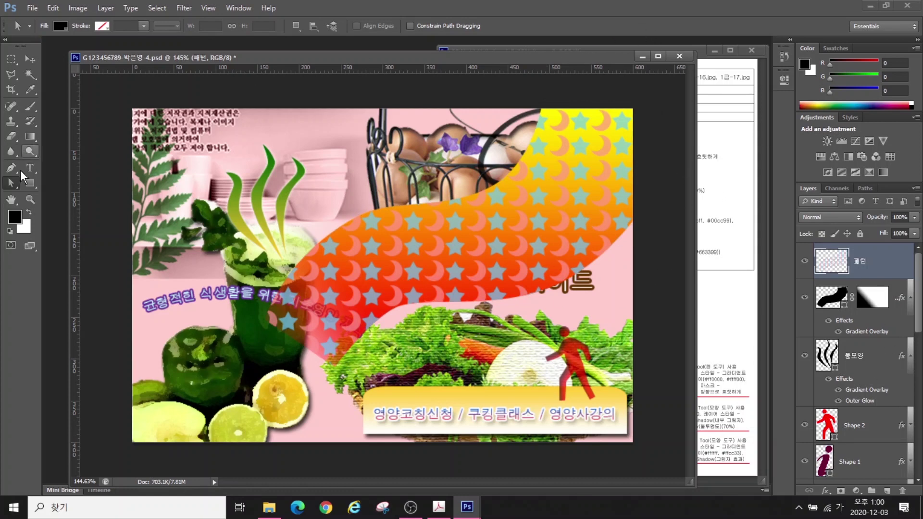
Move the 패턴 and wave band layers down the stack below Shape 2
double_click(27, 198)
shift+click(897, 303)
drag(870, 269, 863, 438)
drag(871, 296, 878, 476)
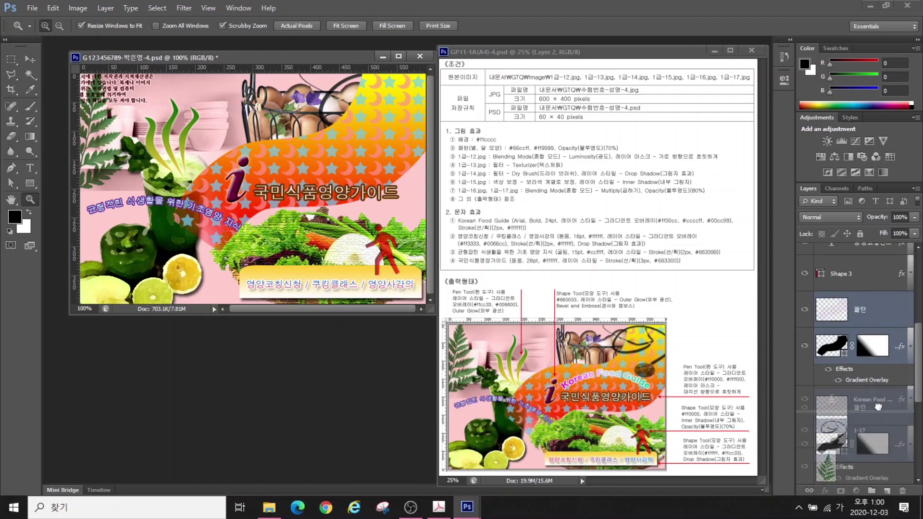
Move the 패턴 and Shape 4 layers below the 1-17 layer in the Layers panel
drag(868, 339, 865, 450)
scroll(873, 293, down, 2)
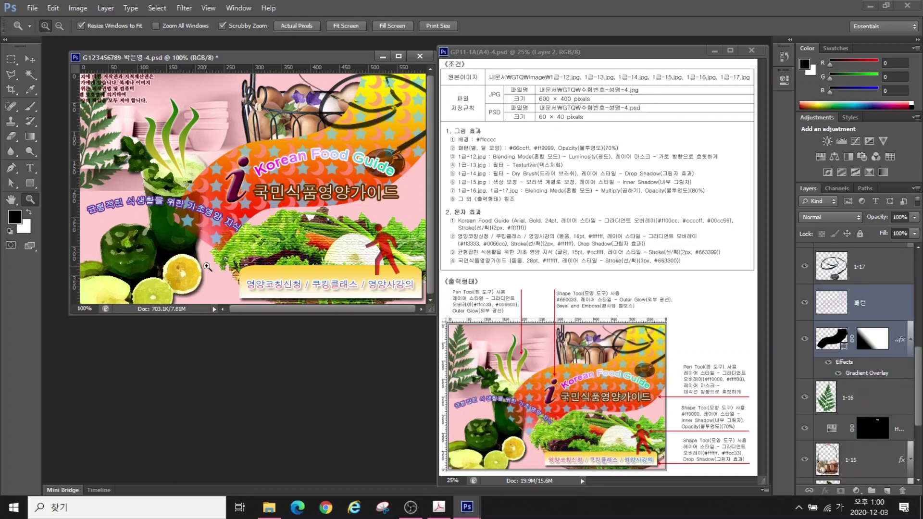
scroll(853, 392, up, 3)
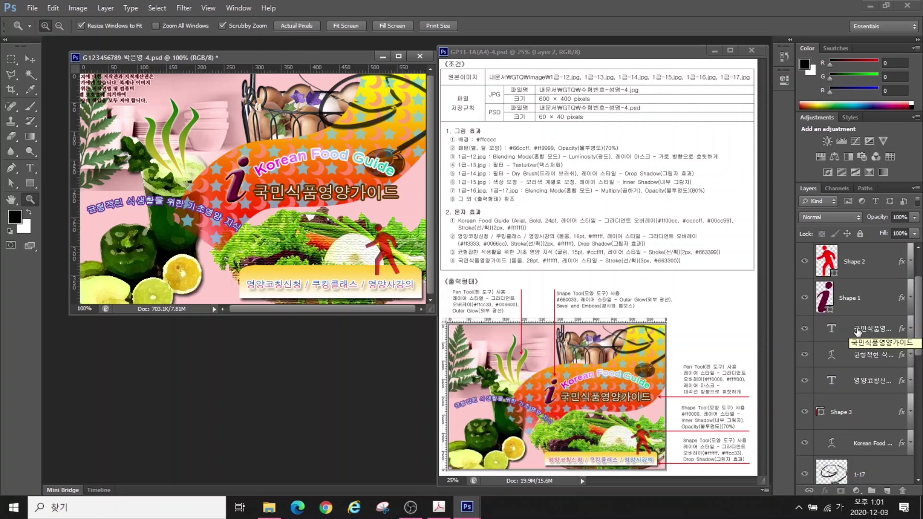
scroll(857, 331, down, 5)
Select the Shape 4 wave layer and hide its path outline
click(858, 331)
key(a)
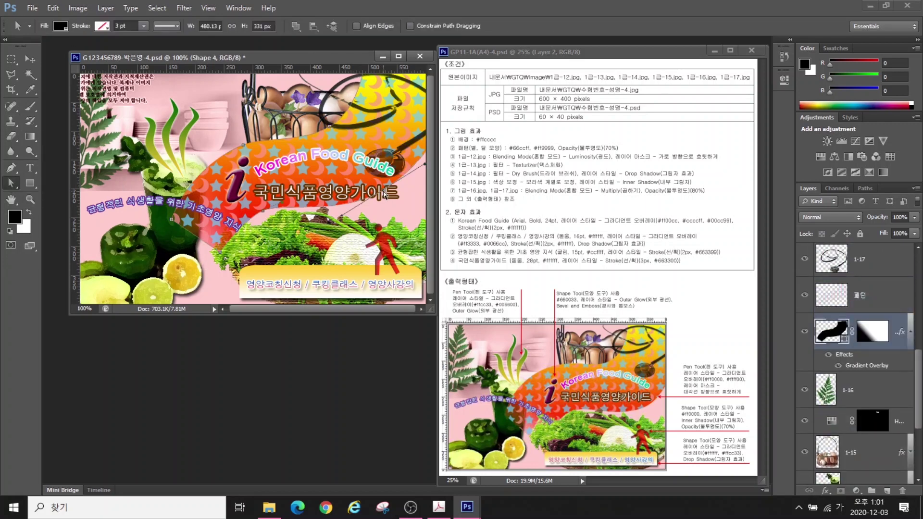
key(Return)
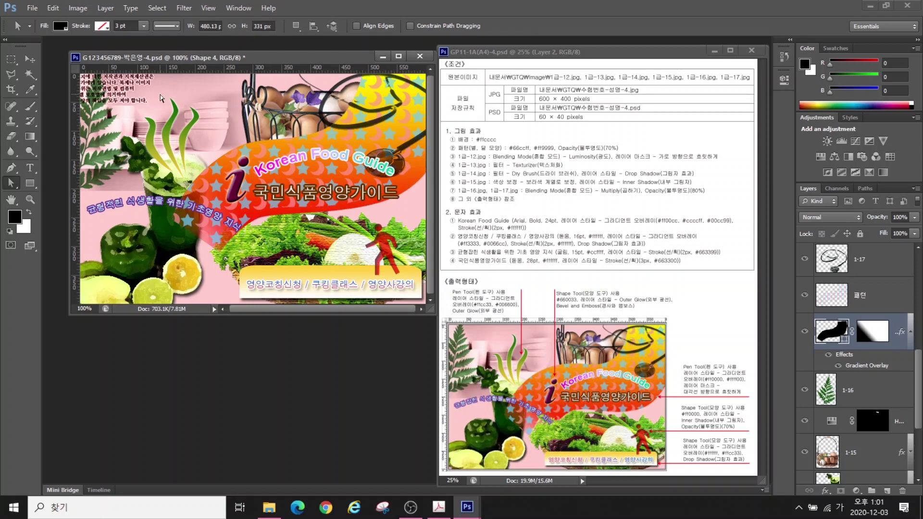
Turn off the rulers and save the PSD
click(211, 8)
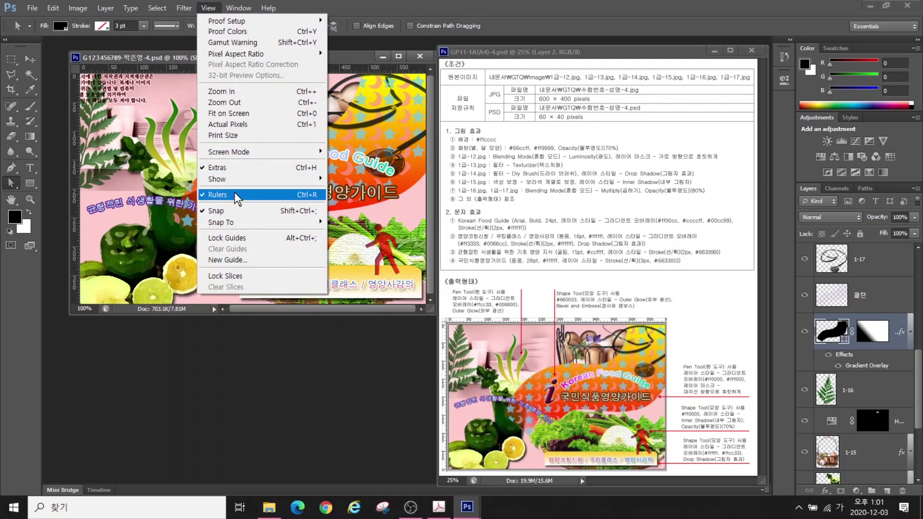
click(235, 194)
click(32, 8)
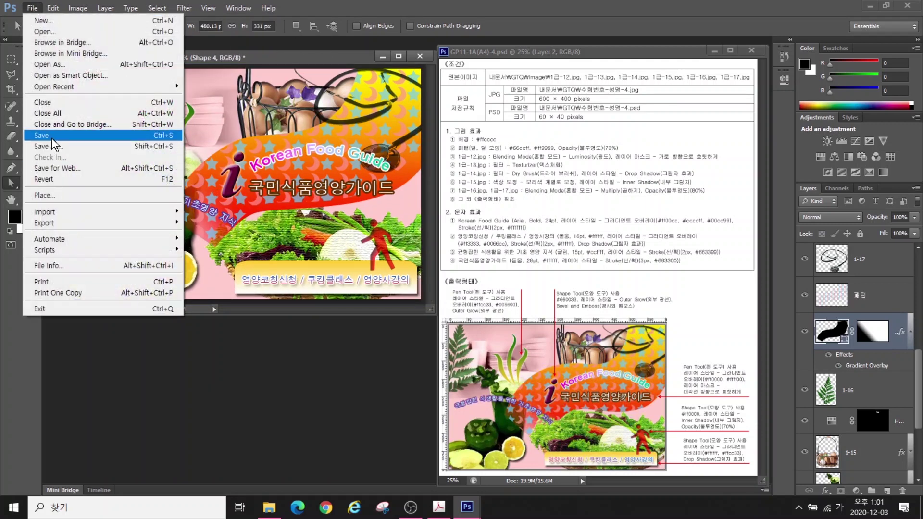
click(52, 138)
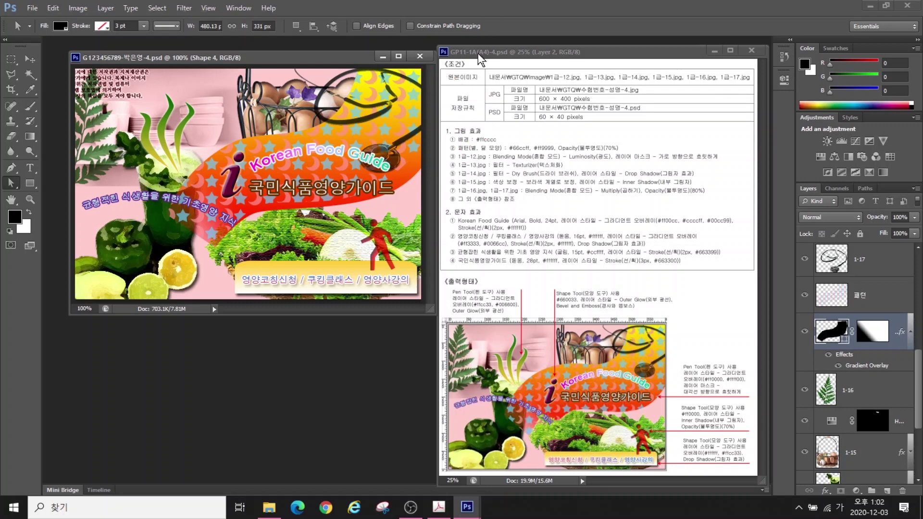
Save the poster as a JPEG with maximum-quality JPEG Options
click(32, 8)
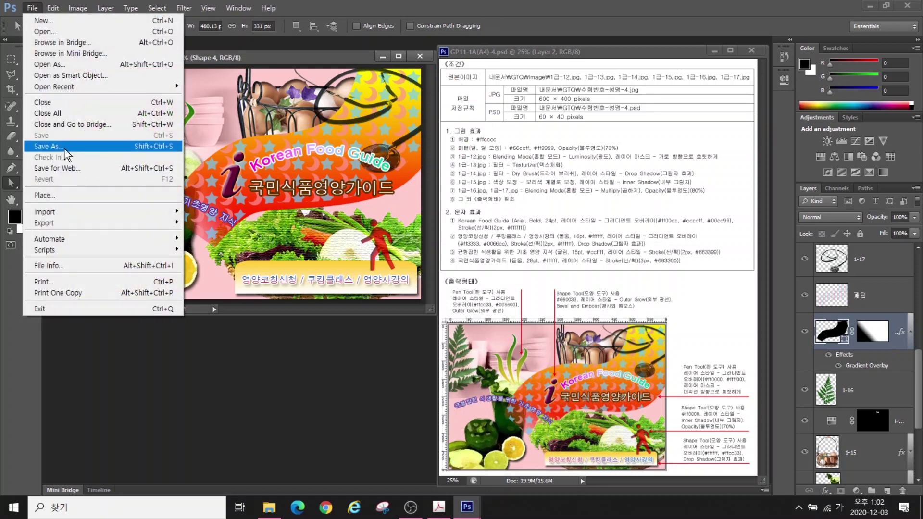
click(48, 146)
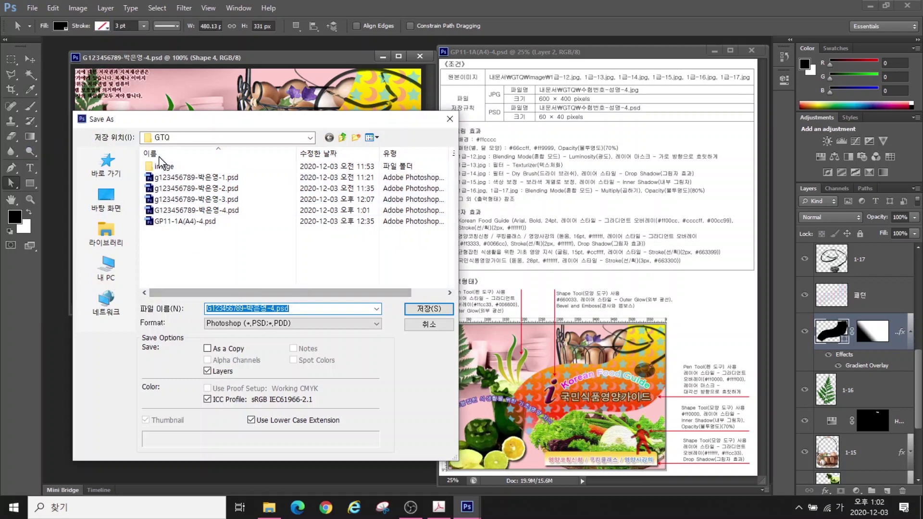
click(310, 324)
click(238, 388)
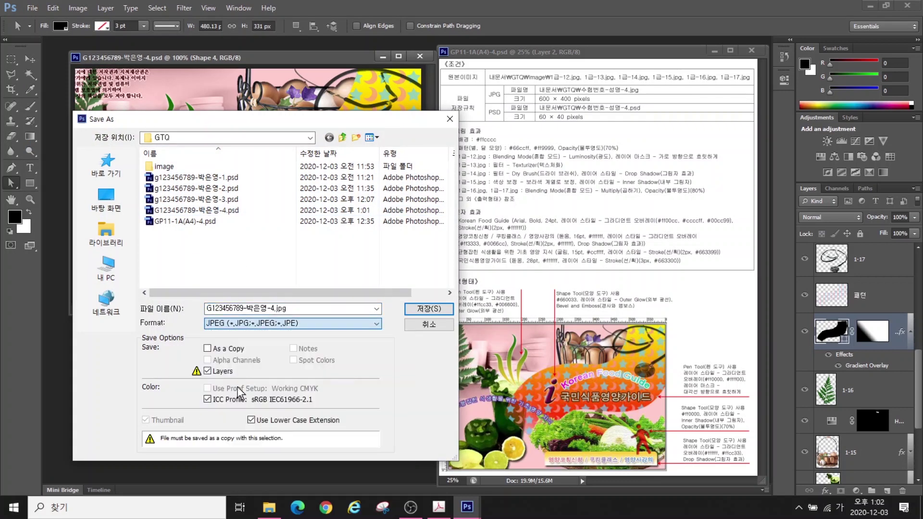
click(423, 310)
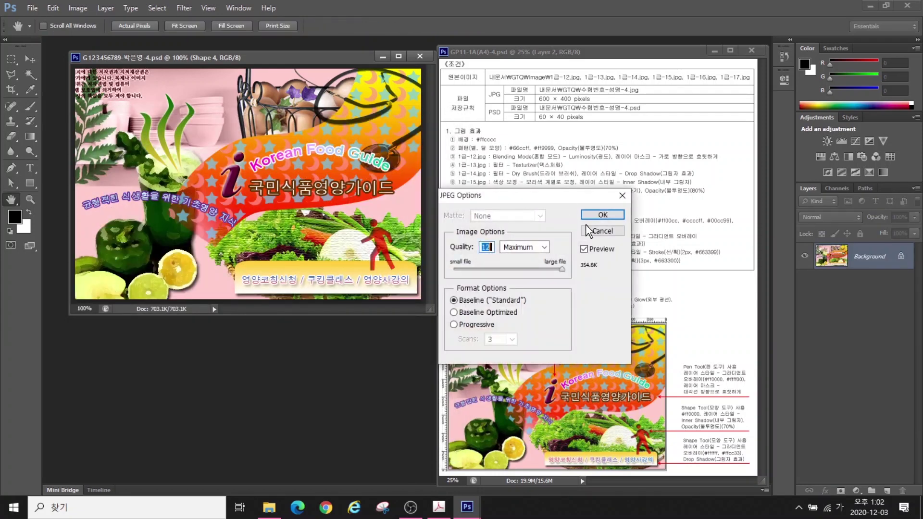
click(596, 218)
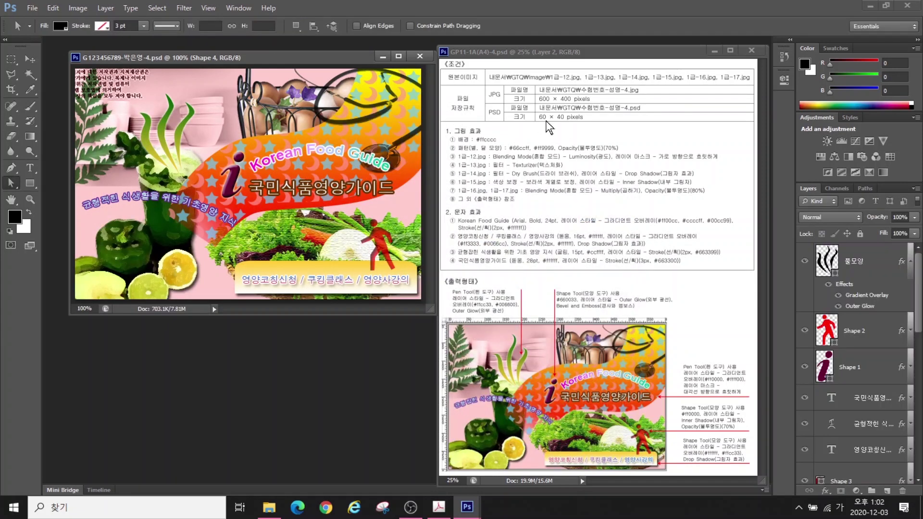
Resize the image to 60×40 pixels and save the PSD
click(76, 7)
click(96, 91)
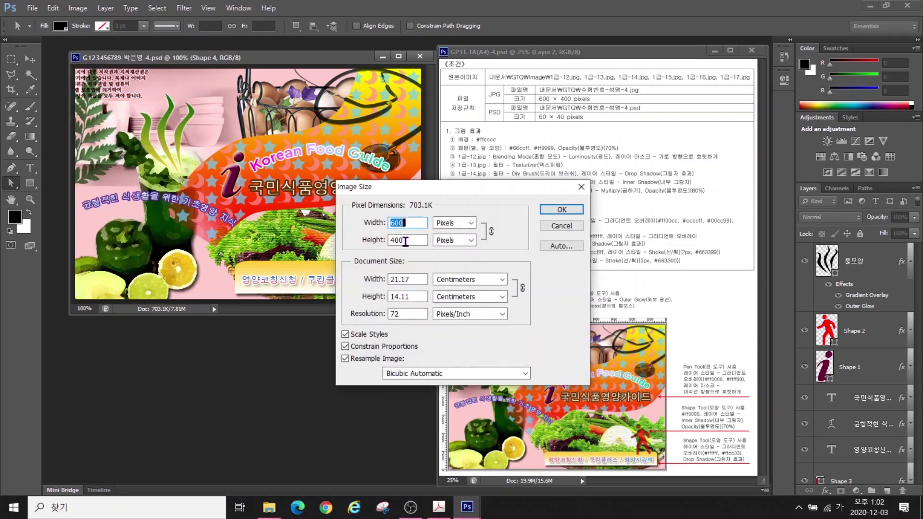
text(60)
key(Return)
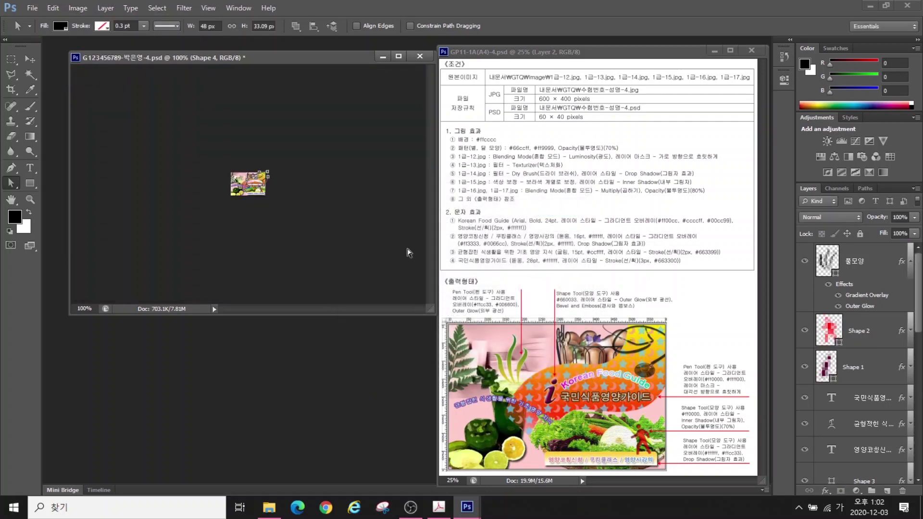
click(30, 8)
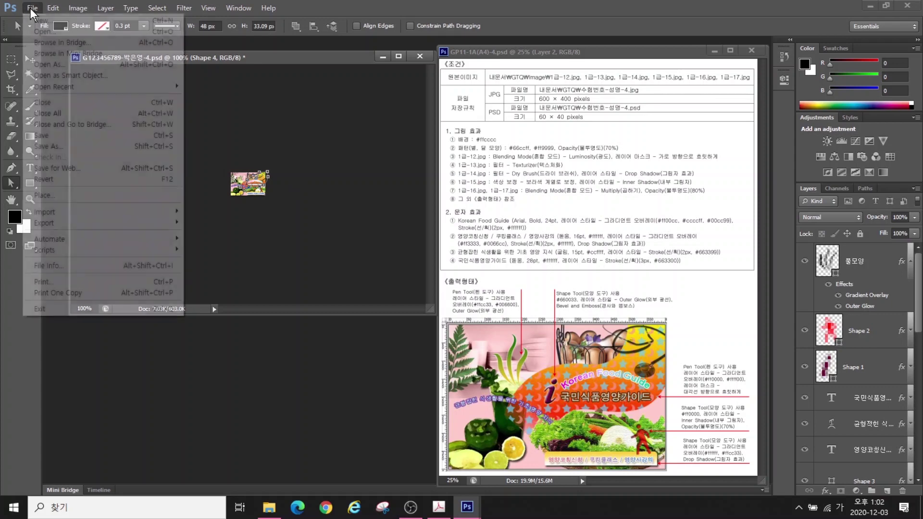
click(56, 135)
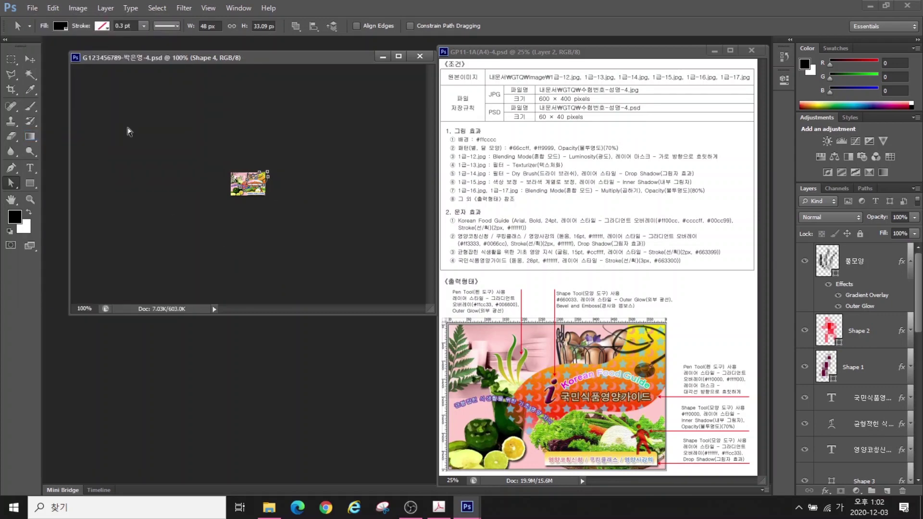